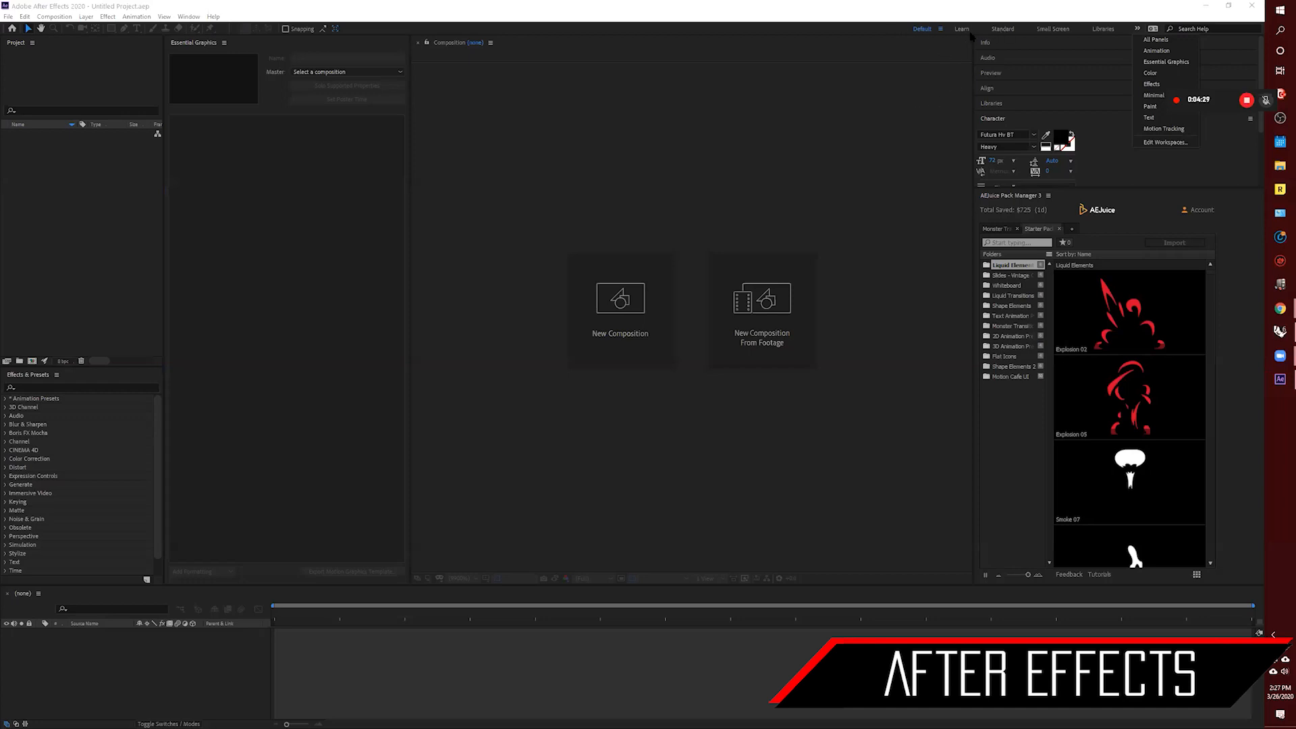
Switch to the Standard workspace and look at the Effects & Presets and AEJuice Pack Manager 3 panels.
{"action": "left_click", "coordinate": [999, 28]}
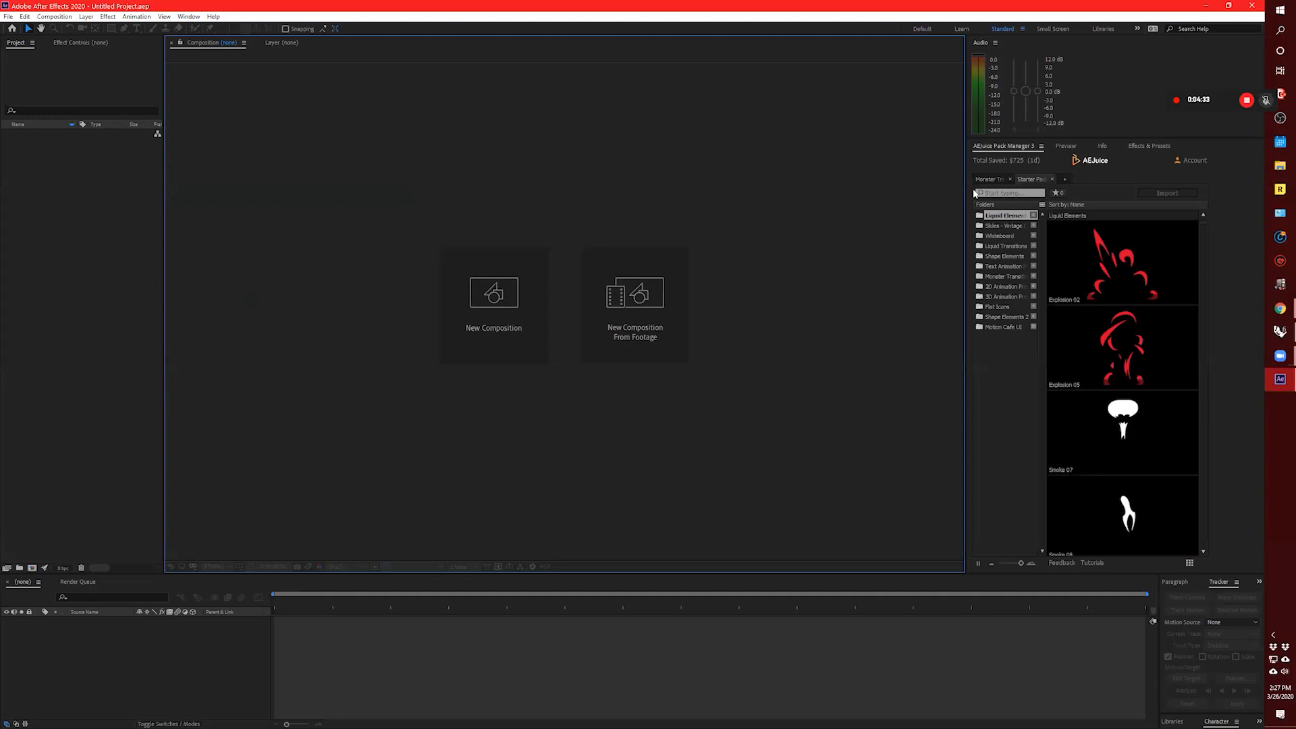
{"action": "left_click", "coordinate": [1147, 146]}
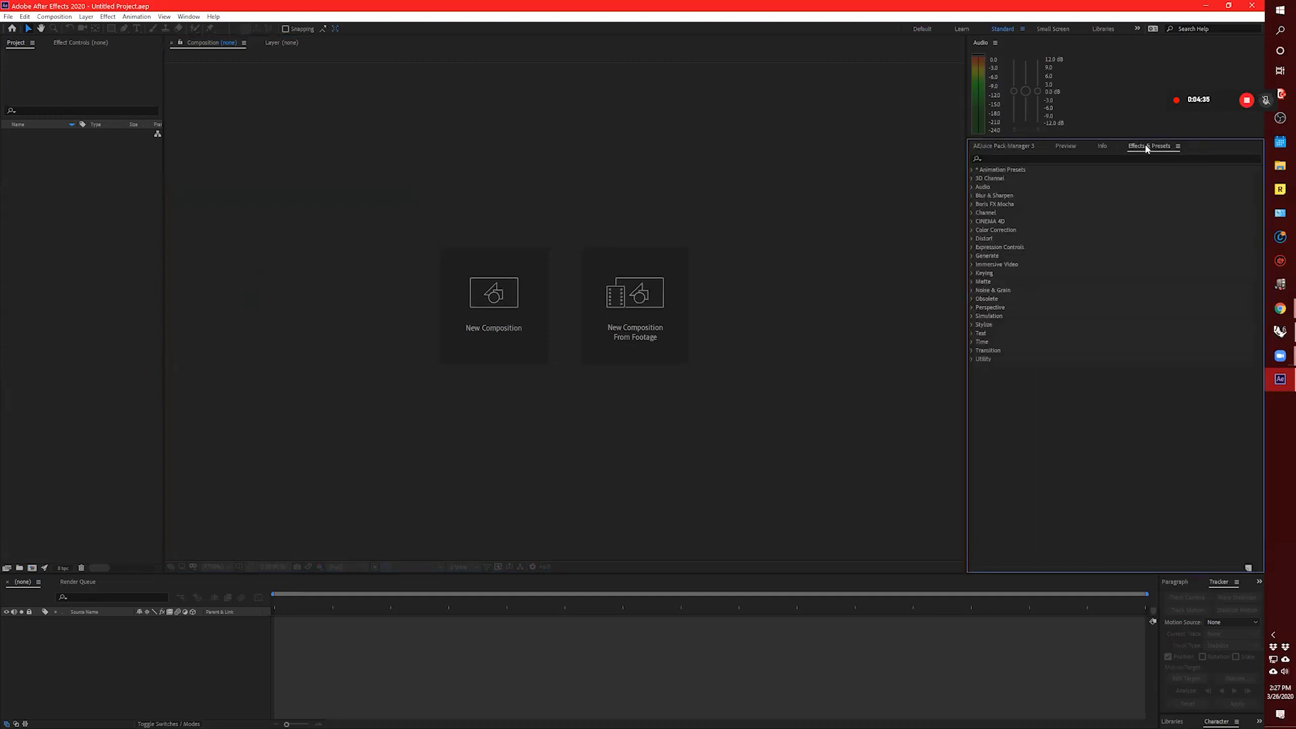
{"action": "left_click", "coordinate": [1013, 146]}
{"action": "left_click", "coordinate": [1041, 145]}
Make the Audio panel taller and place Effects & Presets first in the panel group below it.
{"action": "left_click", "coordinate": [1212, 132]}
{"action": "left_click_drag", "start_coordinate": [1209, 137], "coordinate": [995, 264]}
{"action": "left_click", "coordinate": [1150, 260]}
{"action": "left_click", "coordinate": [822, 388]}
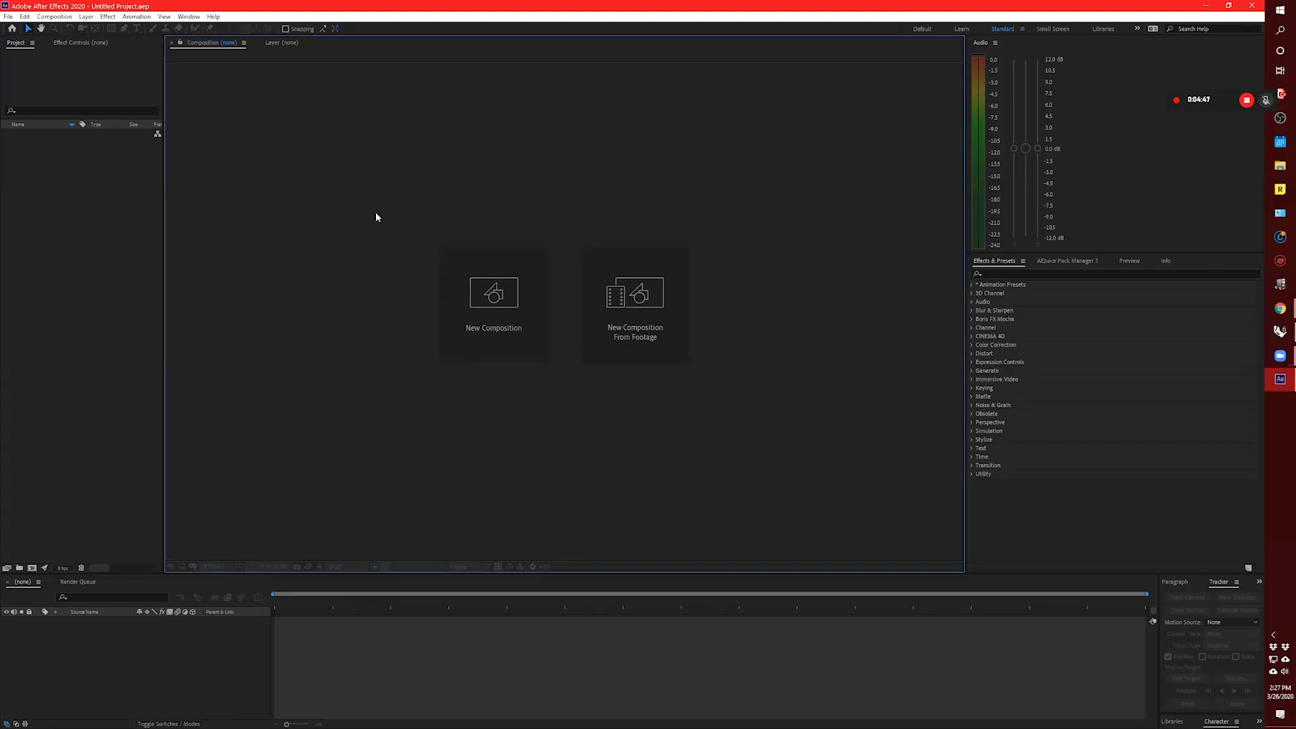
Examine the Project, Timeline, Effects & Presets, Composition and Audio panels by activating each in turn.
{"action": "left_click", "coordinate": [40, 303]}
{"action": "left_click", "coordinate": [479, 646]}
{"action": "left_click", "coordinate": [1022, 500]}
{"action": "left_click", "coordinate": [932, 405]}
{"action": "left_click", "coordinate": [996, 222]}
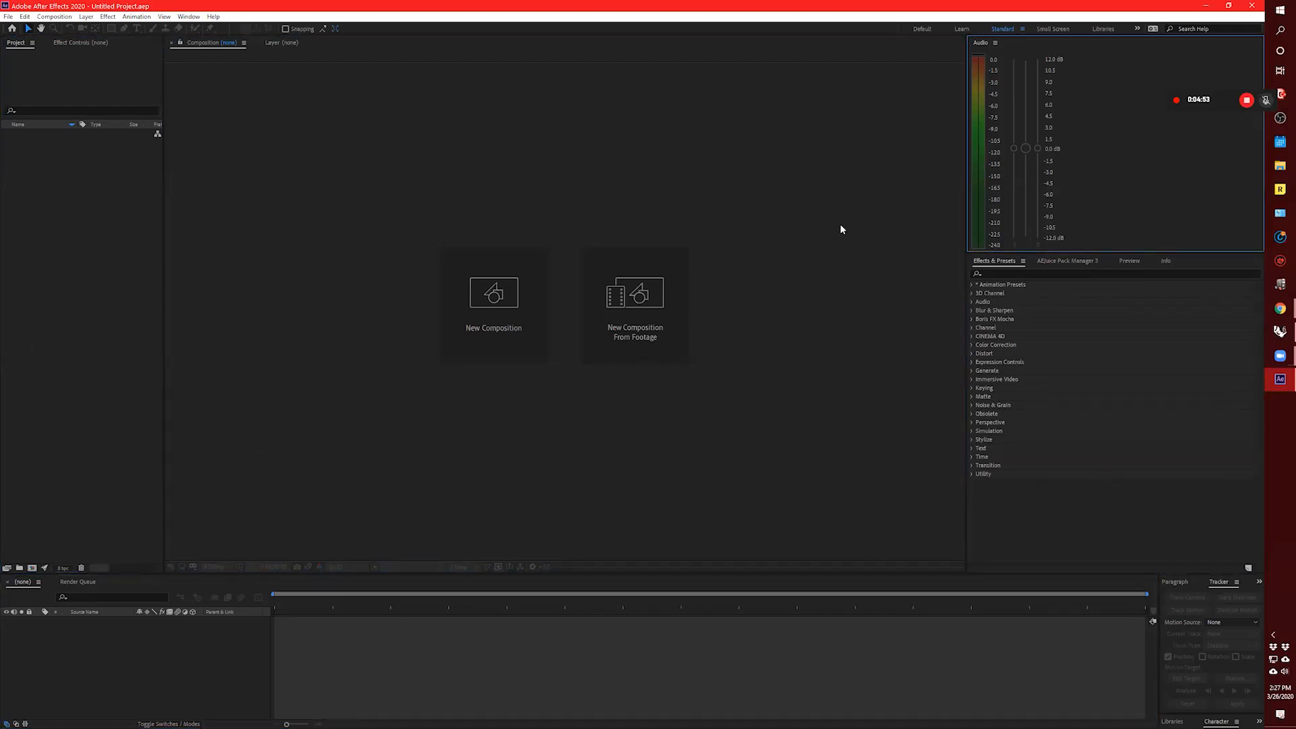
{"action": "left_click", "coordinate": [744, 240]}
{"action": "left_click", "coordinate": [48, 210]}
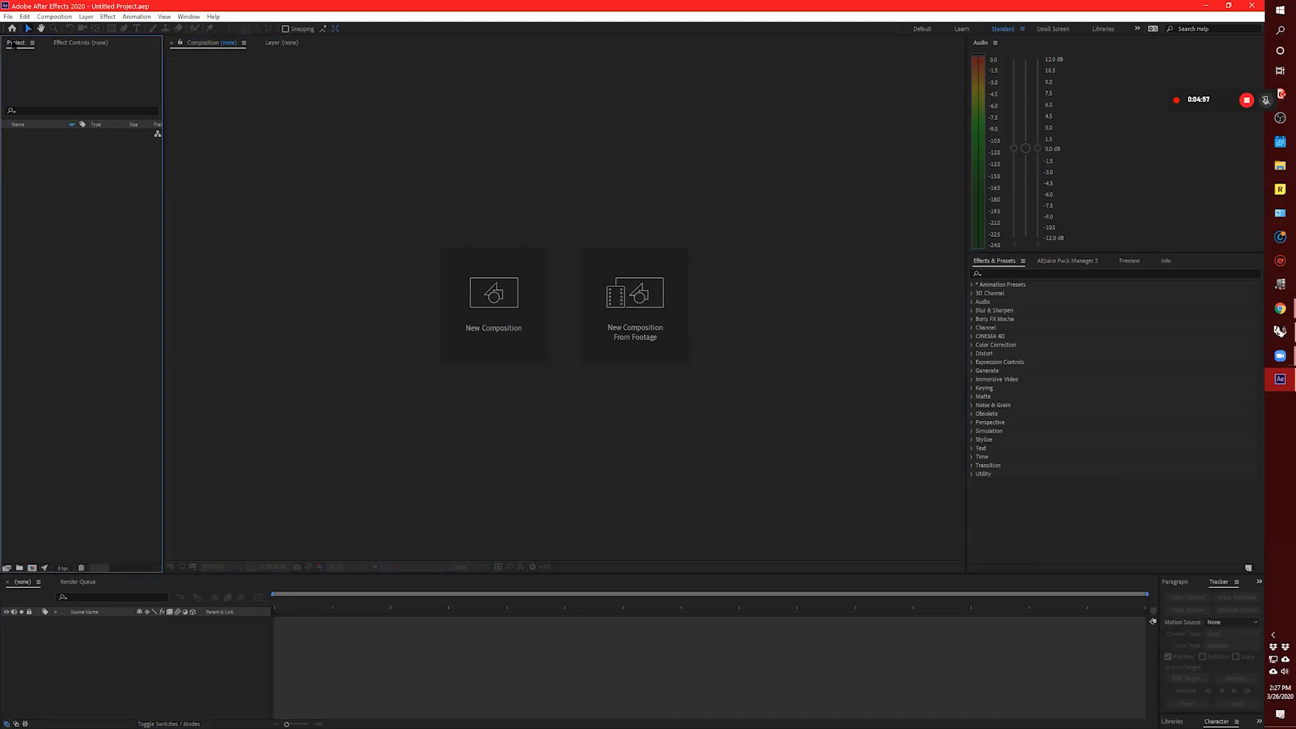
Compare the Project and Effect Controls panels by alternating between them, ending on the Project panel.
{"action": "left_click", "coordinate": [82, 47]}
{"action": "left_click", "coordinate": [31, 45]}
{"action": "left_click", "coordinate": [79, 45]}
{"action": "left_click", "coordinate": [25, 44]}
{"action": "left_click", "coordinate": [79, 41]}
{"action": "left_click", "coordinate": [23, 43]}
{"action": "left_click", "coordinate": [78, 44]}
{"action": "left_click", "coordinate": [16, 46]}
View the Preview and Info panels and return to Effects & Presets.
{"action": "left_click", "coordinate": [991, 261]}
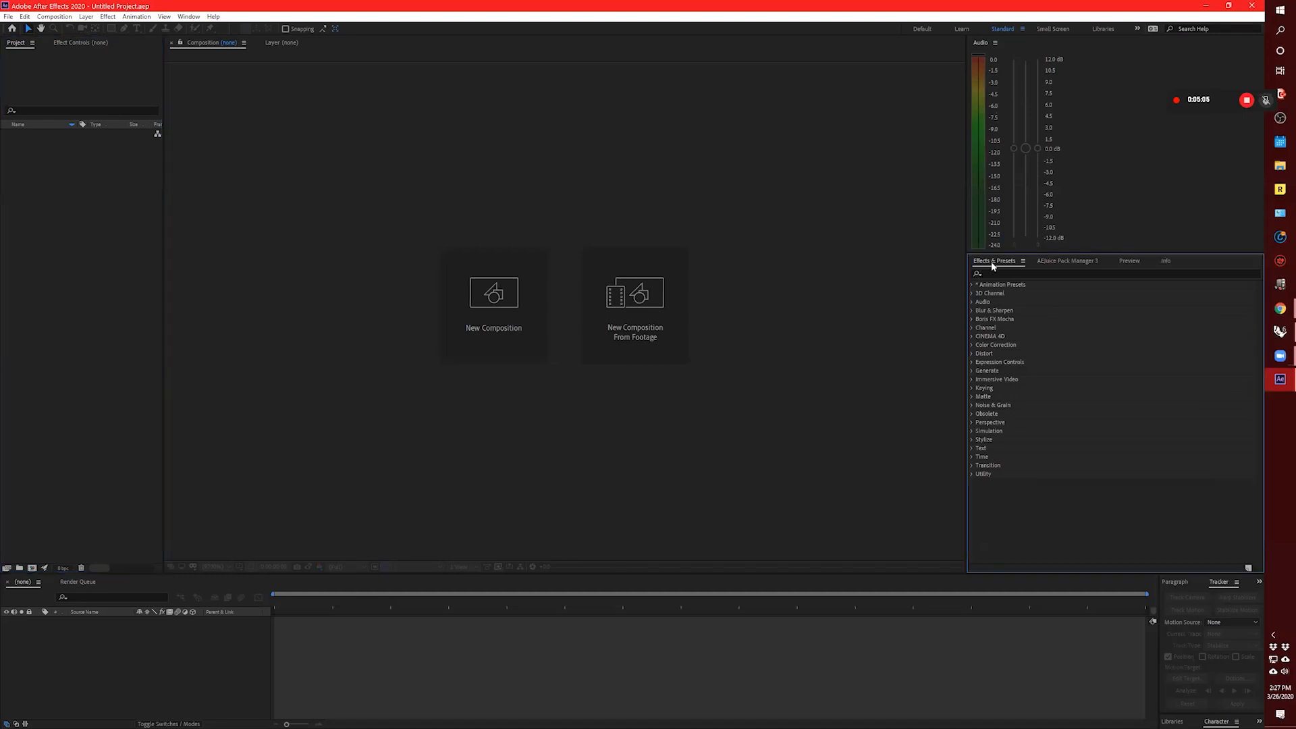
{"action": "left_click", "coordinate": [1125, 261]}
{"action": "left_click", "coordinate": [1000, 263]}
{"action": "left_click", "coordinate": [1167, 261]}
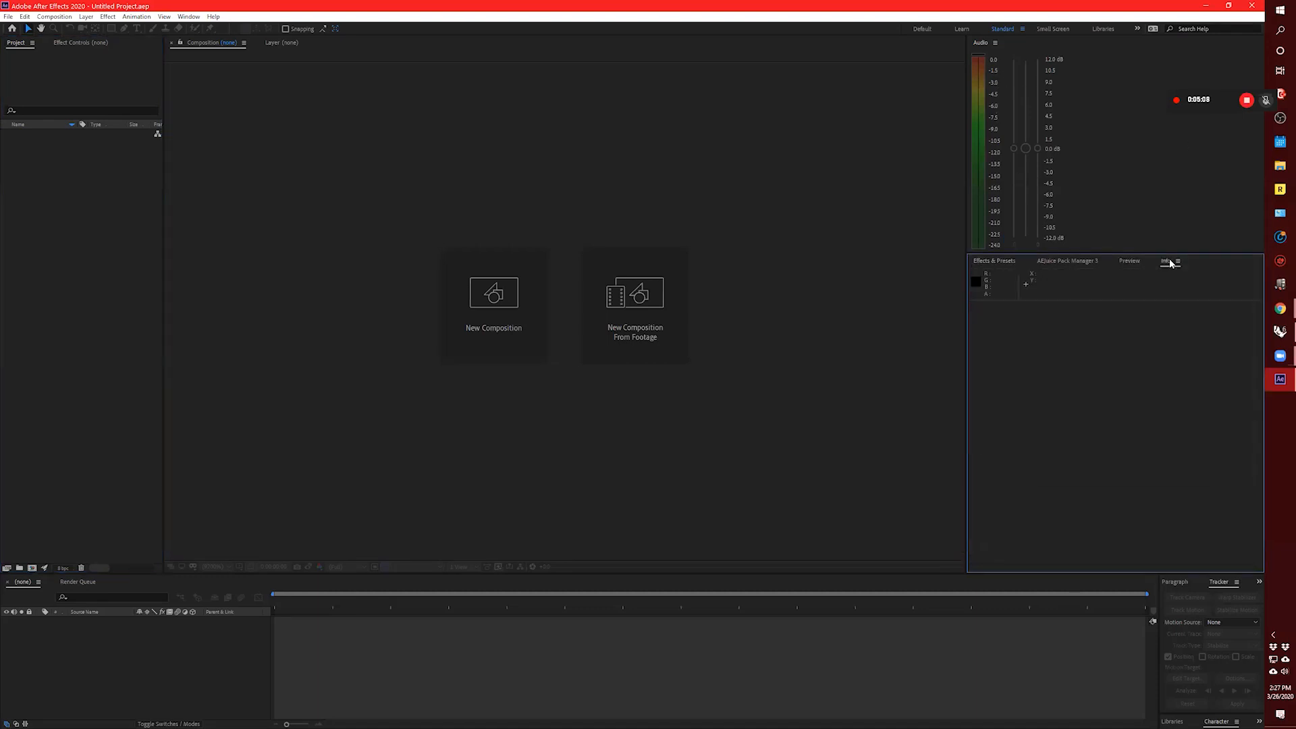
{"action": "left_click", "coordinate": [999, 262]}
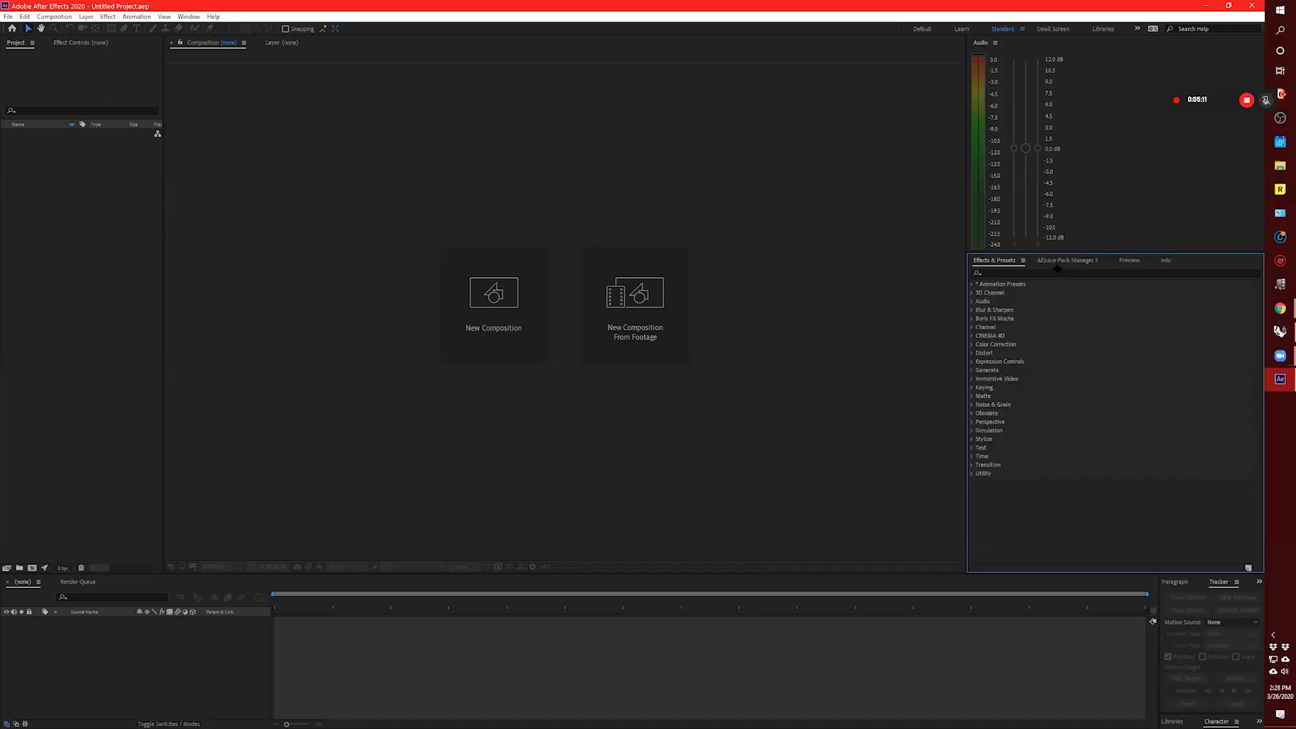
Make the Audio panel taller against Effects & Presets and review the list of available panels.
{"action": "left_click_drag", "start_coordinate": [1045, 254], "coordinate": [1032, 300]}
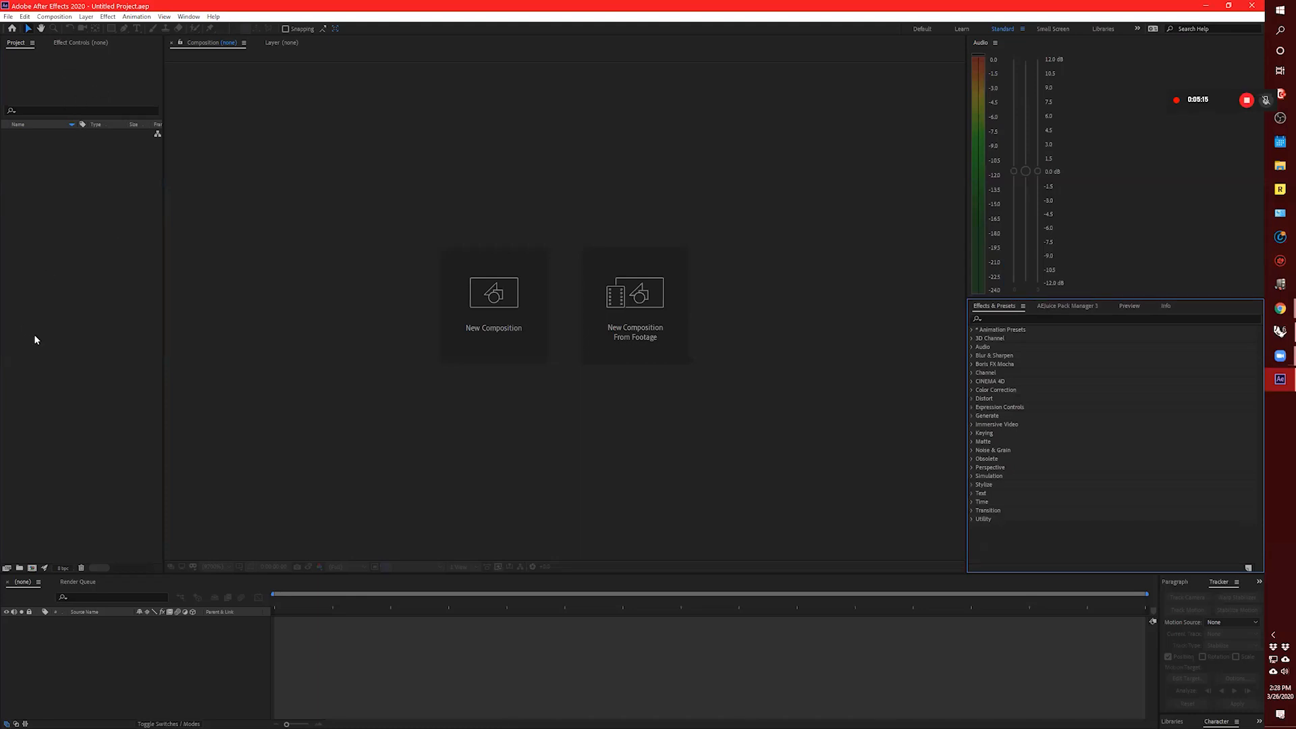
{"action": "left_click", "coordinate": [187, 16]}
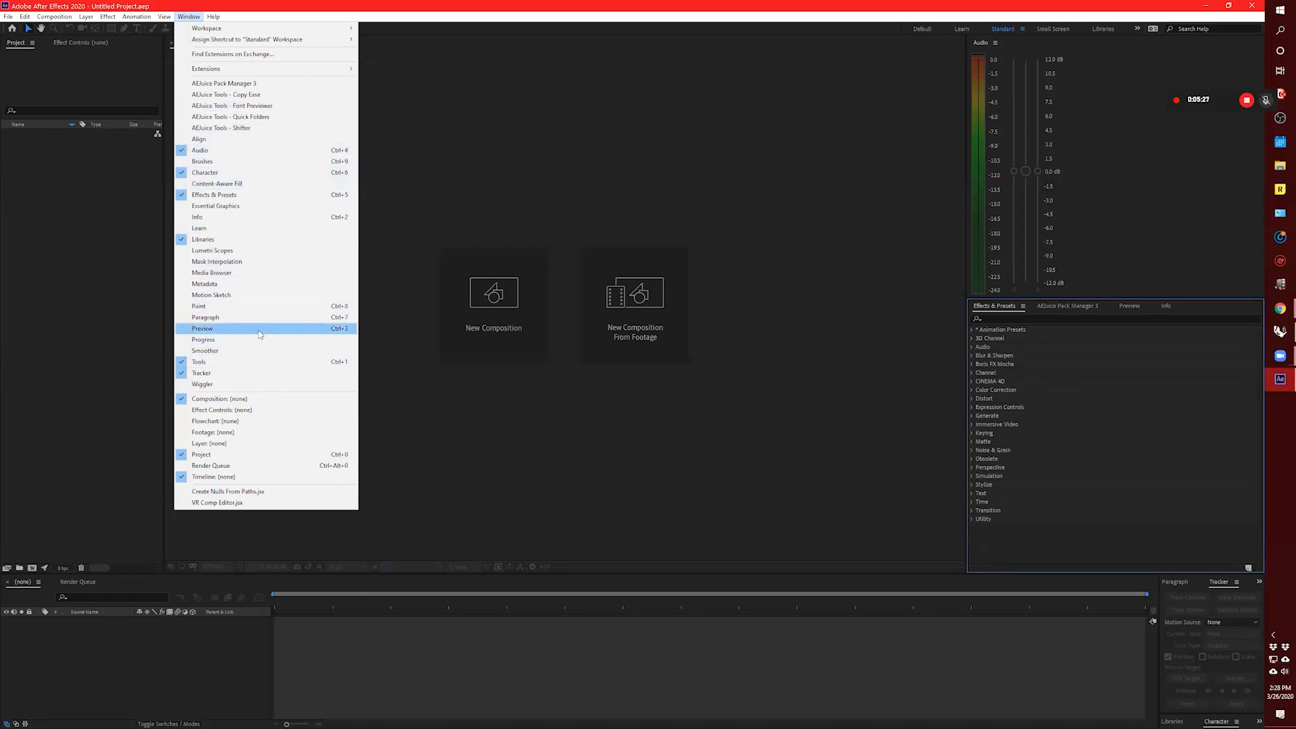
{"action": "left_click", "coordinate": [161, 284]}
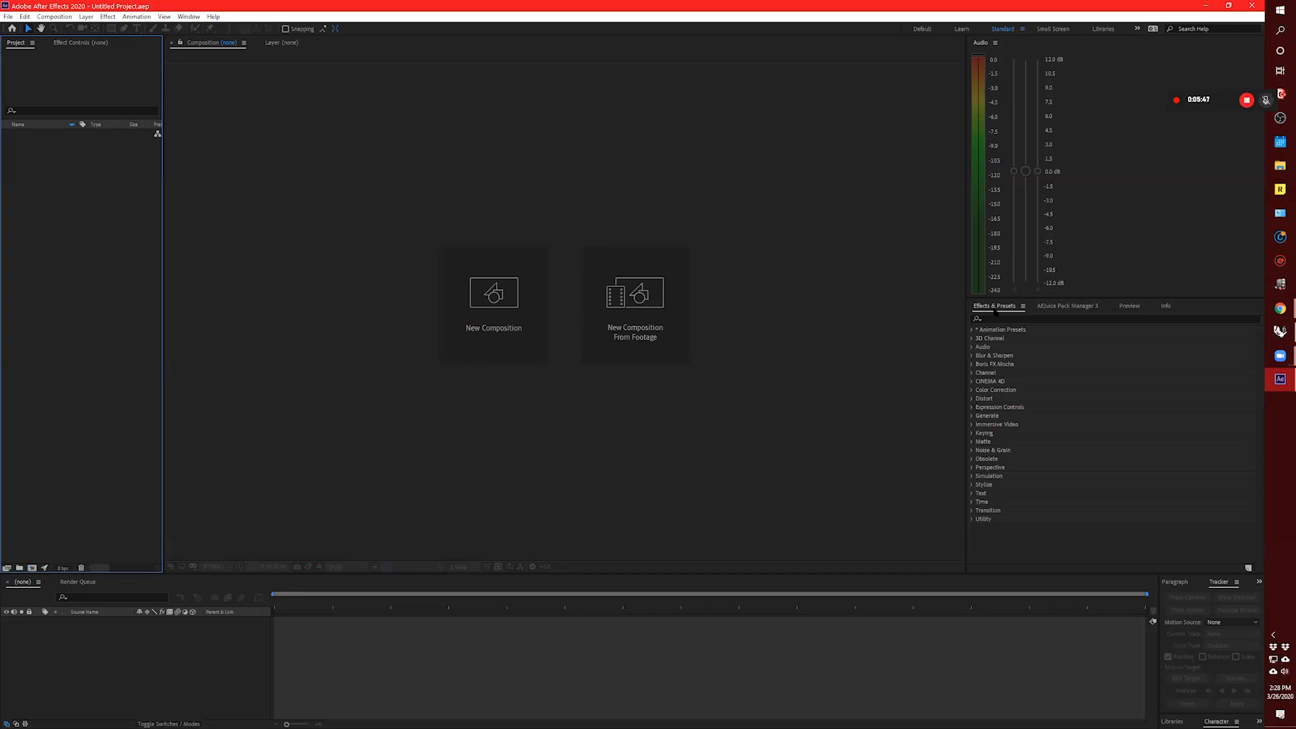
Dock the Effects & Presets panel below the Project panel and enlarge it until all its categories fit.
{"action": "left_click_drag", "start_coordinate": [994, 311], "coordinate": [90, 554]}
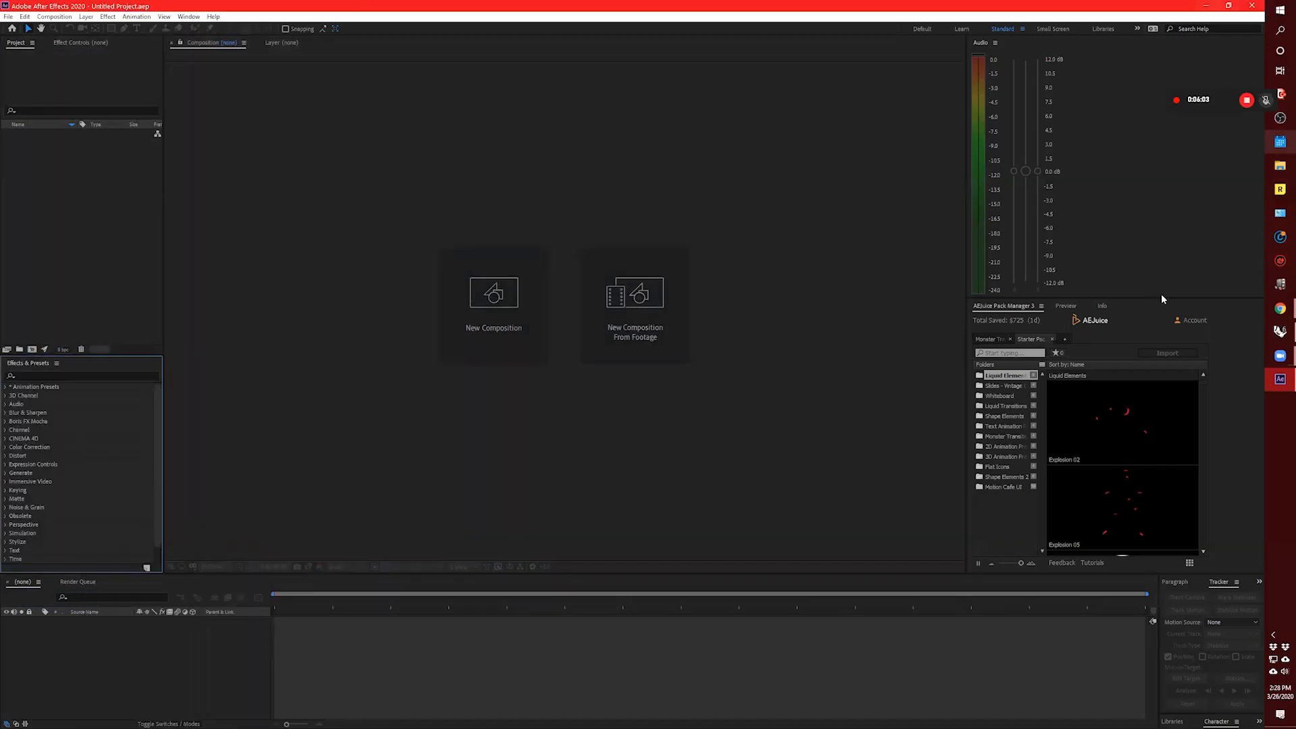
{"action": "left_click", "coordinate": [33, 105]}
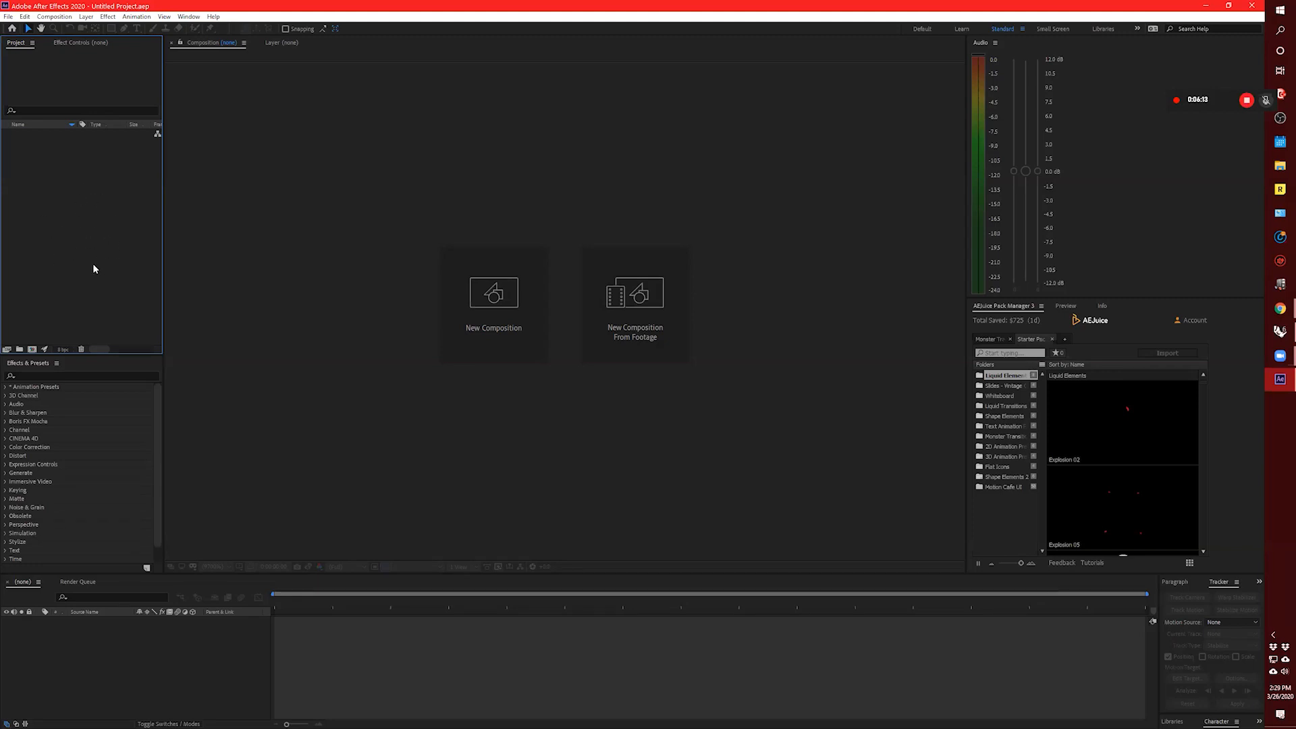
{"action": "left_click_drag", "start_coordinate": [123, 352], "coordinate": [124, 306]}
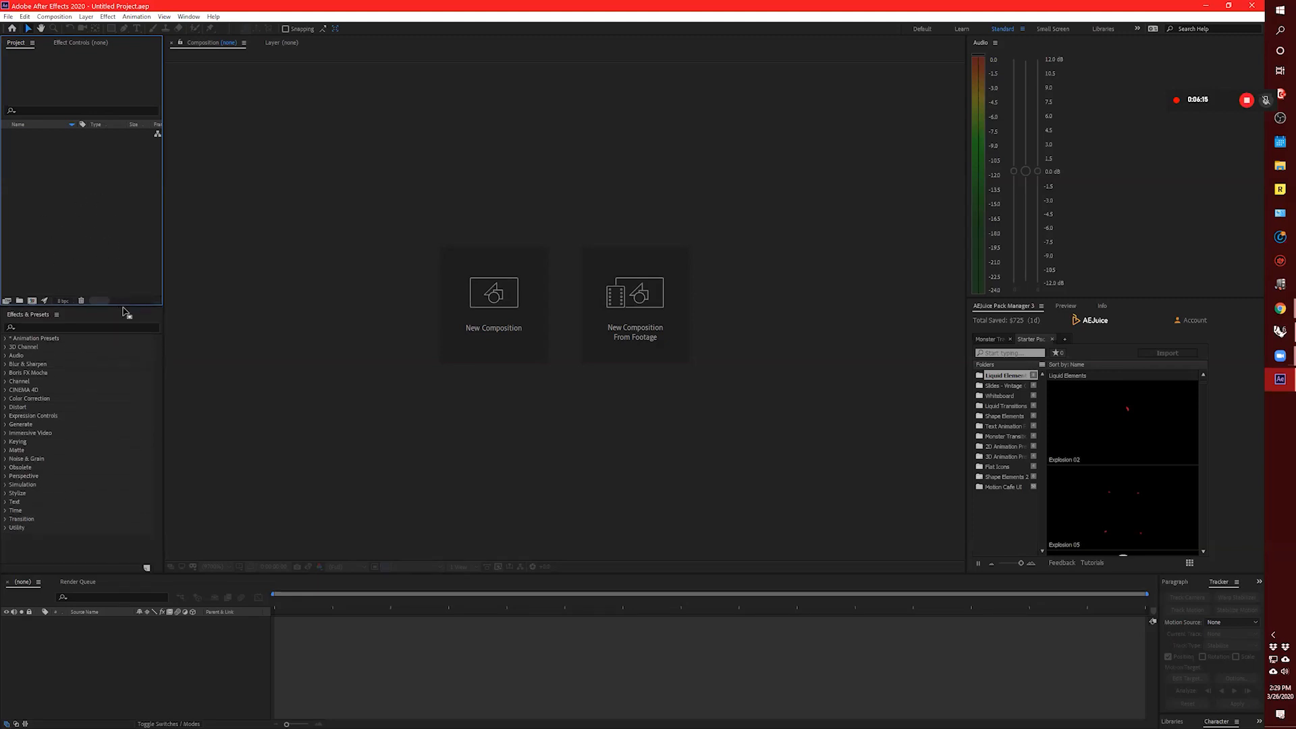
{"action": "left_click", "coordinate": [92, 318]}
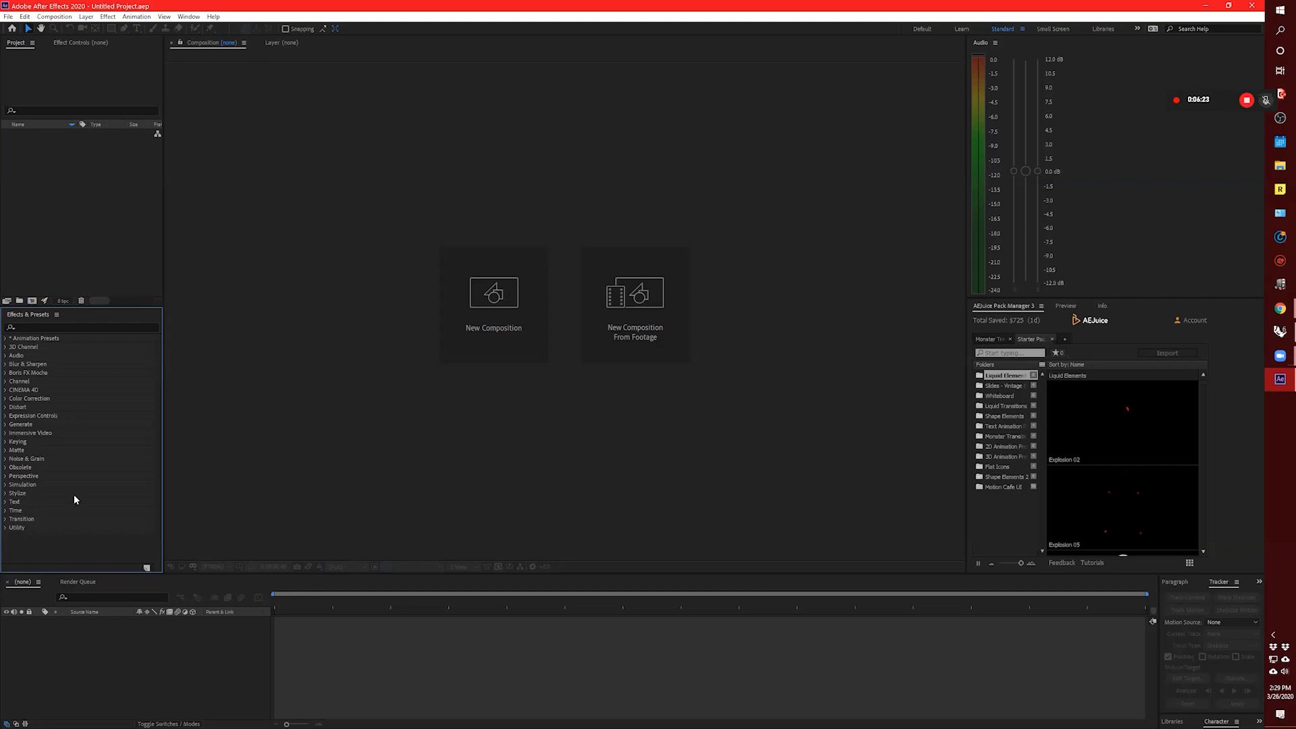
Make the Timeline panel slightly taller and reduce the height of the Audio panel.
{"action": "left_click", "coordinate": [164, 684]}
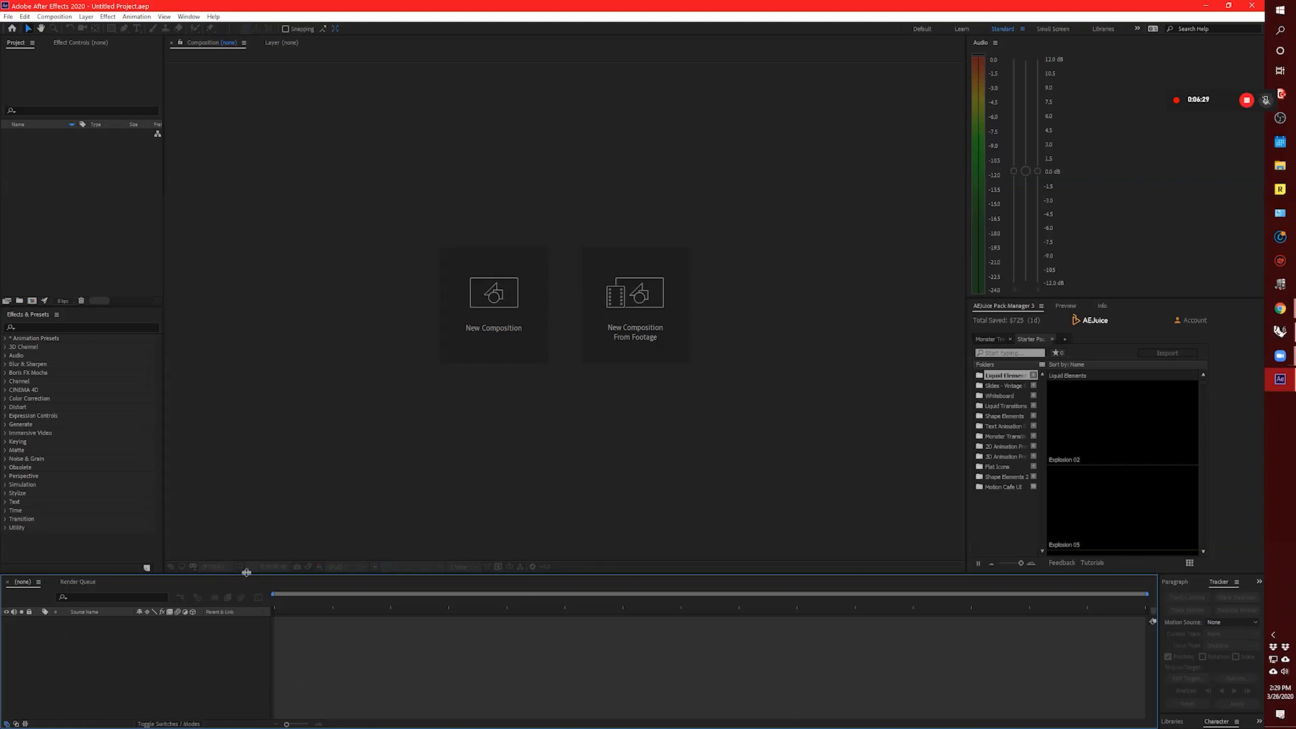
{"action": "left_click_drag", "start_coordinate": [246, 573], "coordinate": [246, 558]}
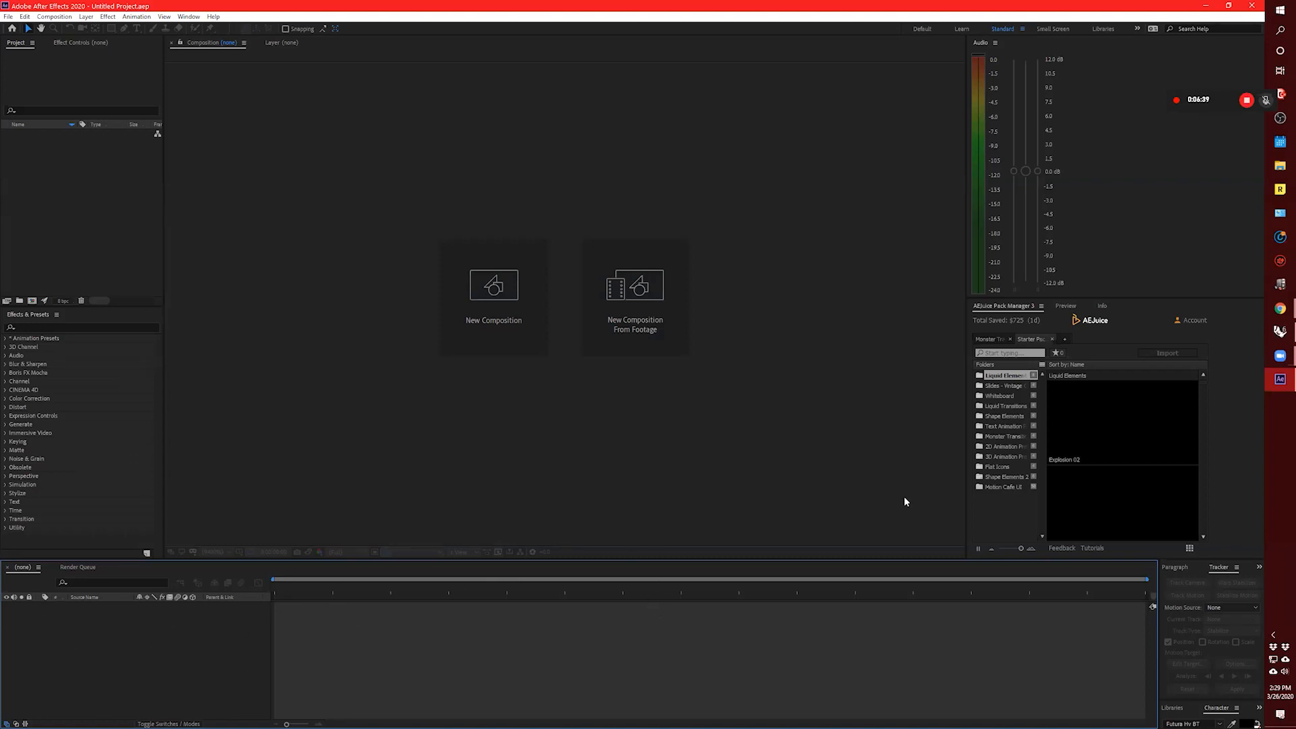
{"action": "left_click", "coordinate": [1163, 217]}
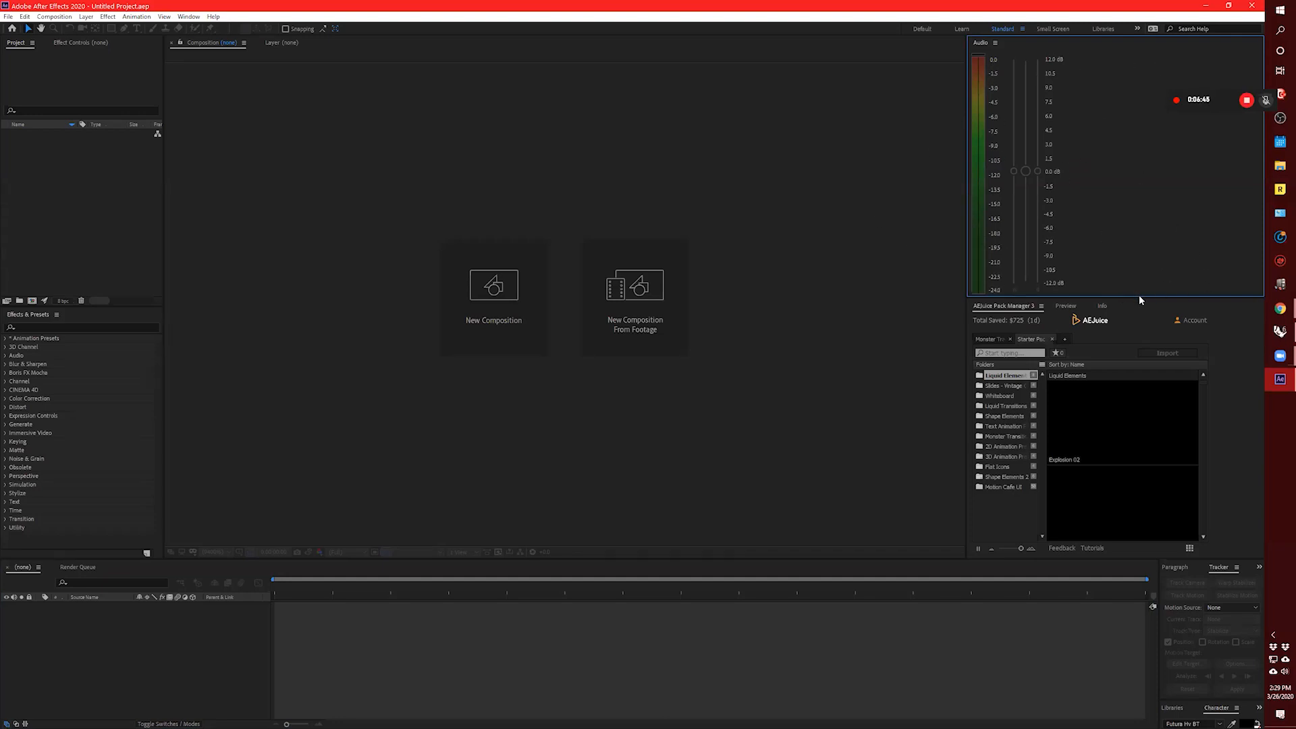
{"action": "left_click_drag", "start_coordinate": [1139, 297], "coordinate": [1071, 264]}
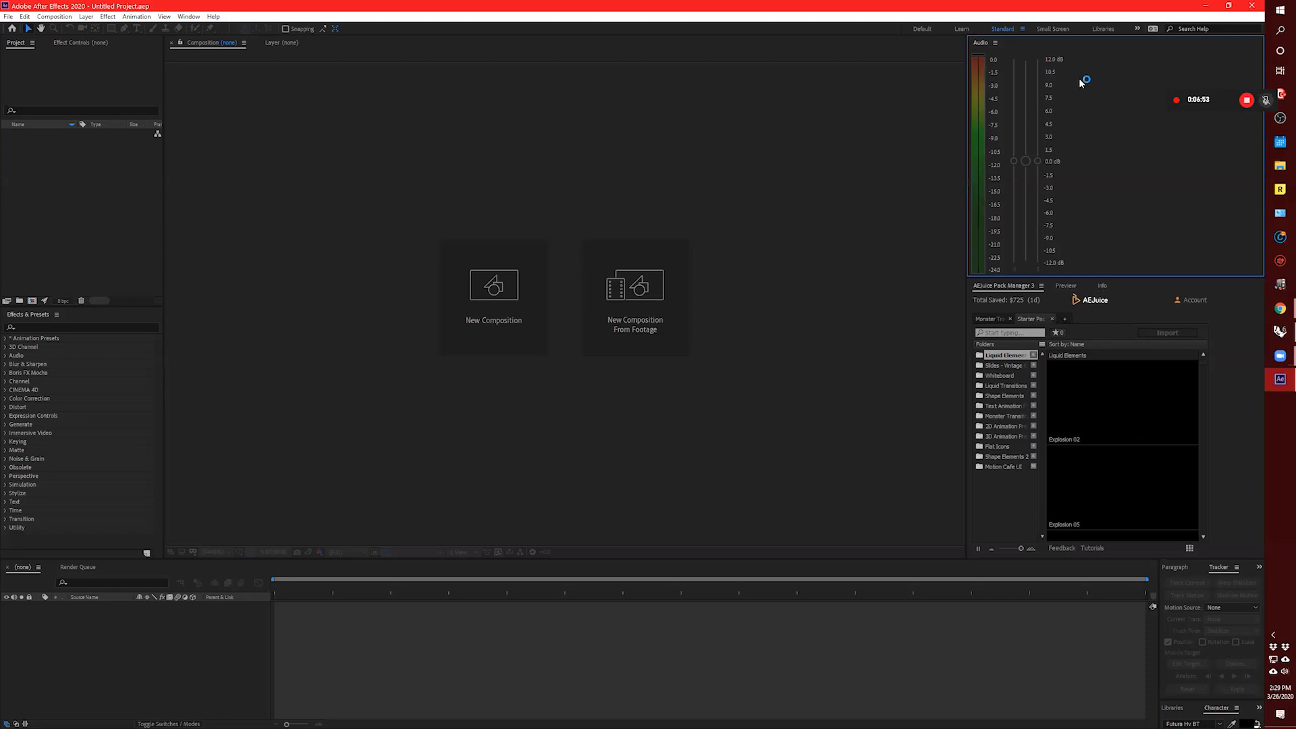
Review the list of panels that can be shown in the workspace.
{"action": "left_click", "coordinate": [182, 18]}
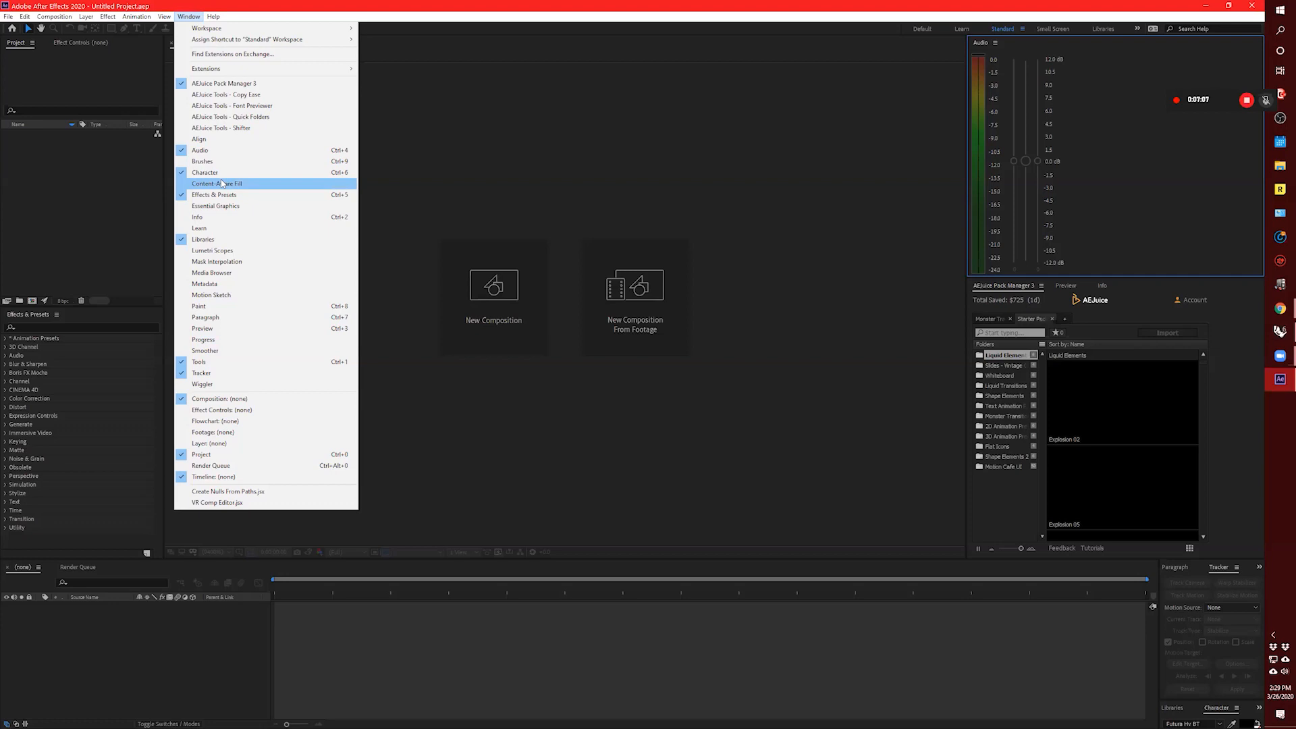
{"action": "left_click", "coordinate": [1224, 515]}
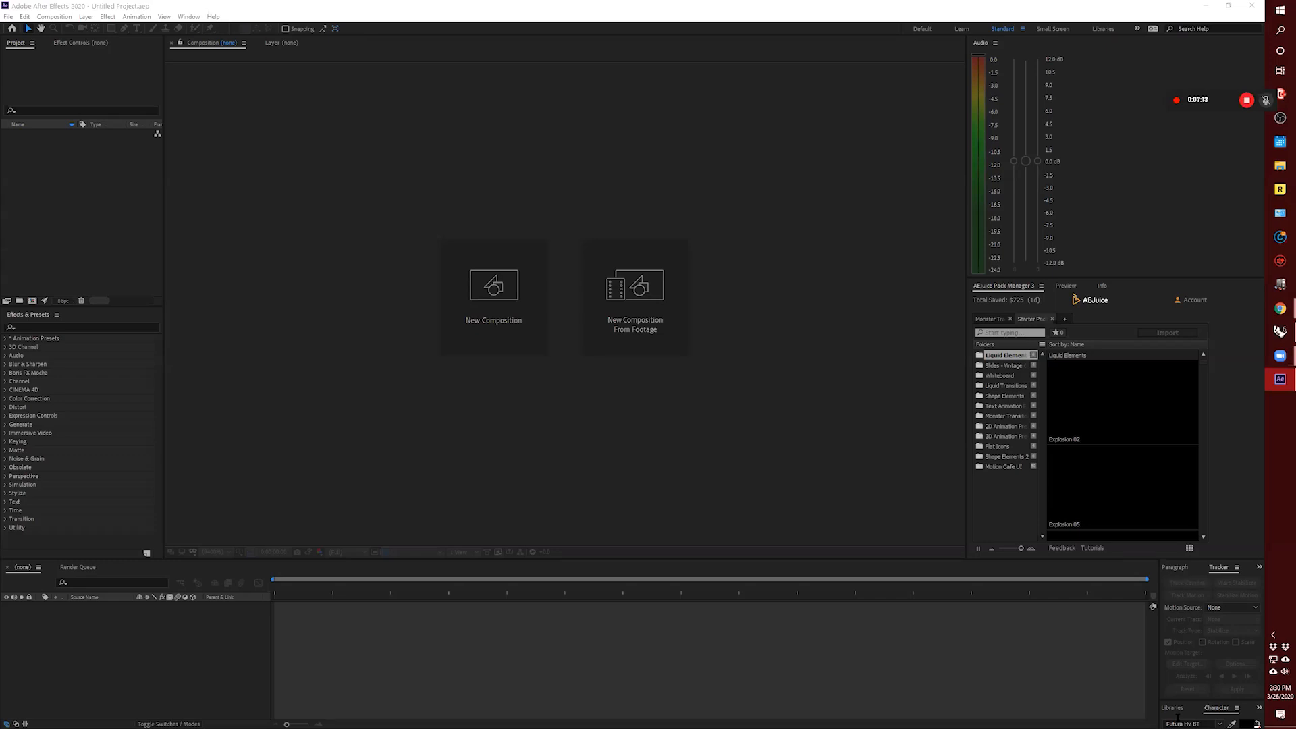
Move the Paragraph and Tracker panels into the Audio panel's group and dock the Character panel directly below that group.
{"action": "left_click", "coordinate": [1177, 571]}
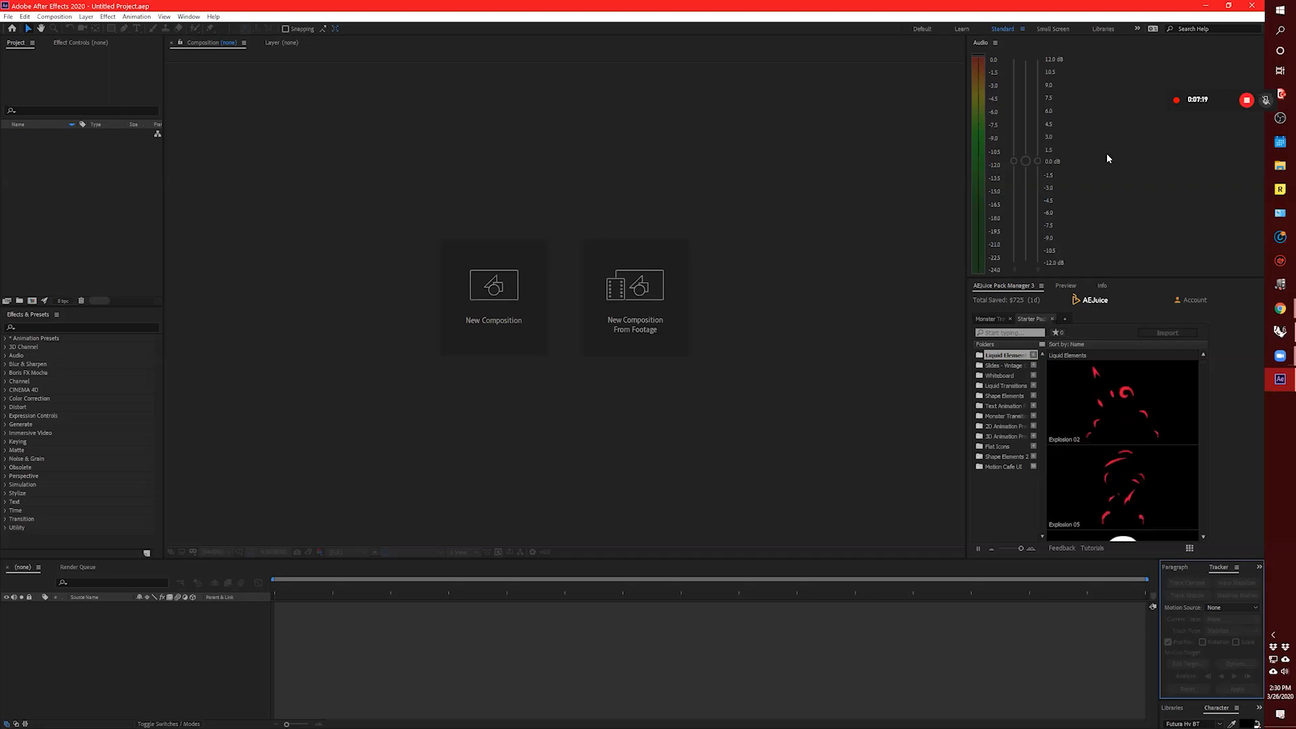
{"action": "left_click", "coordinate": [1178, 567]}
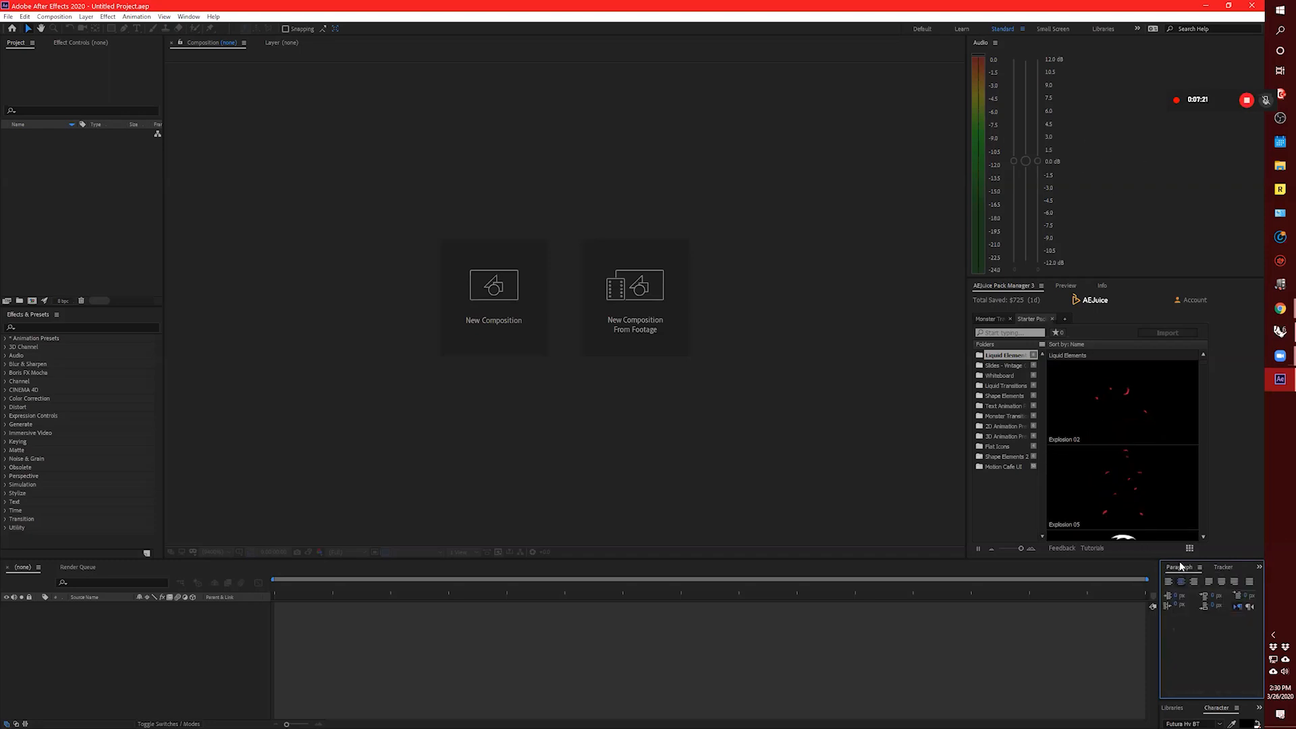
{"action": "left_click_drag", "start_coordinate": [1183, 569], "coordinate": [1037, 113]}
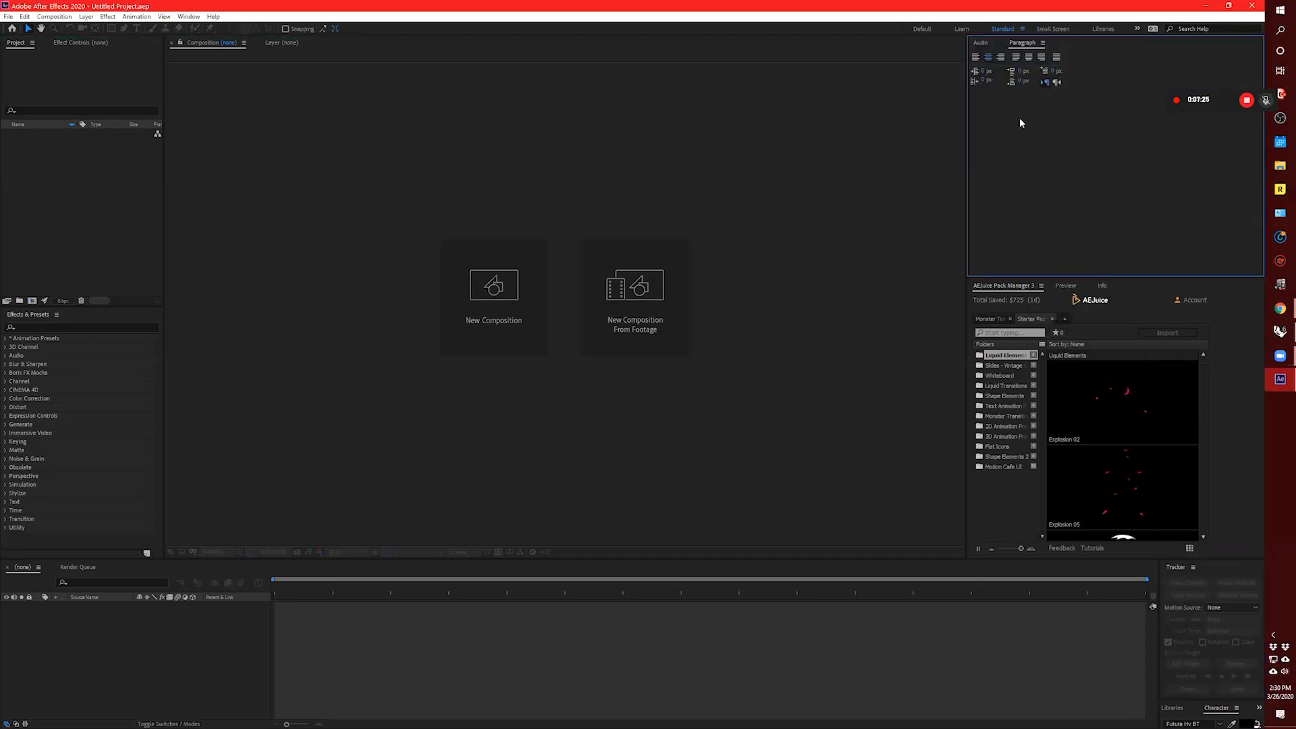
{"action": "left_click_drag", "start_coordinate": [1208, 571], "coordinate": [1080, 138]}
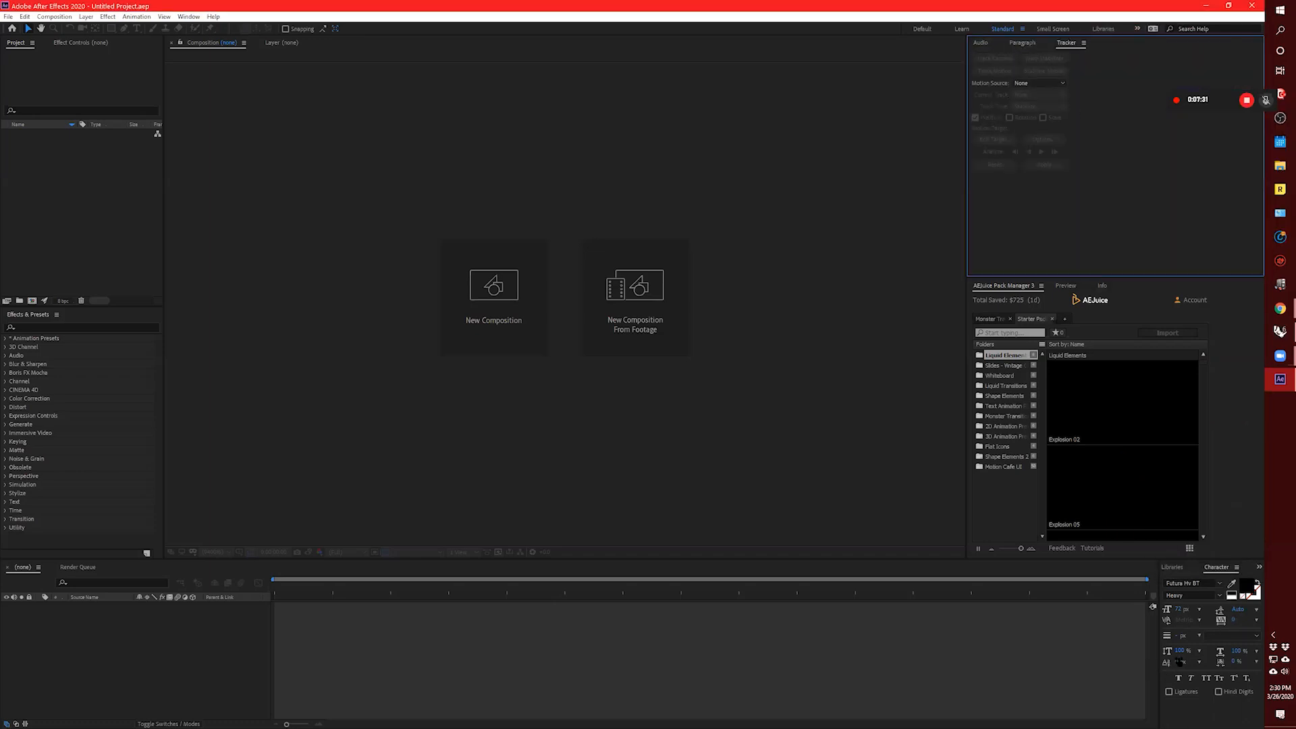
{"action": "left_click_drag", "start_coordinate": [1218, 571], "coordinate": [1116, 292]}
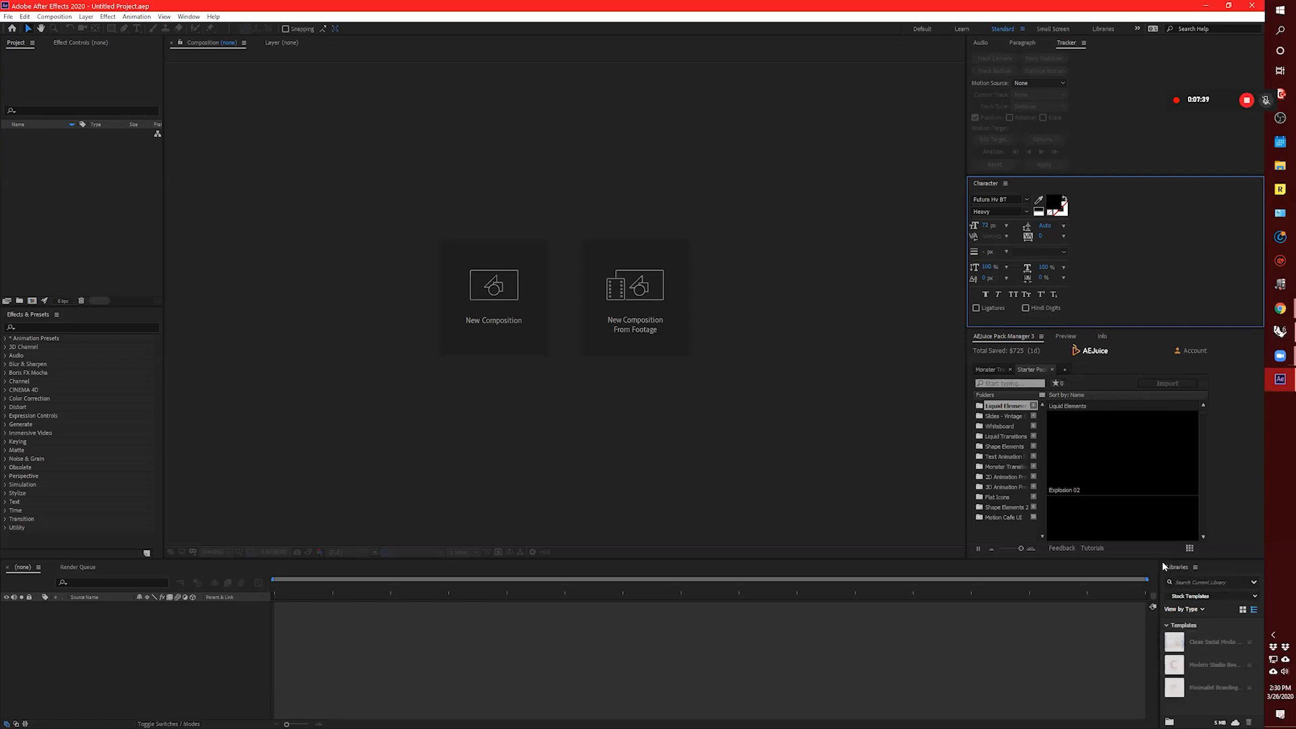
Close the Libraries panel so the Timeline spans the full width.
{"action": "left_click", "coordinate": [1193, 568]}
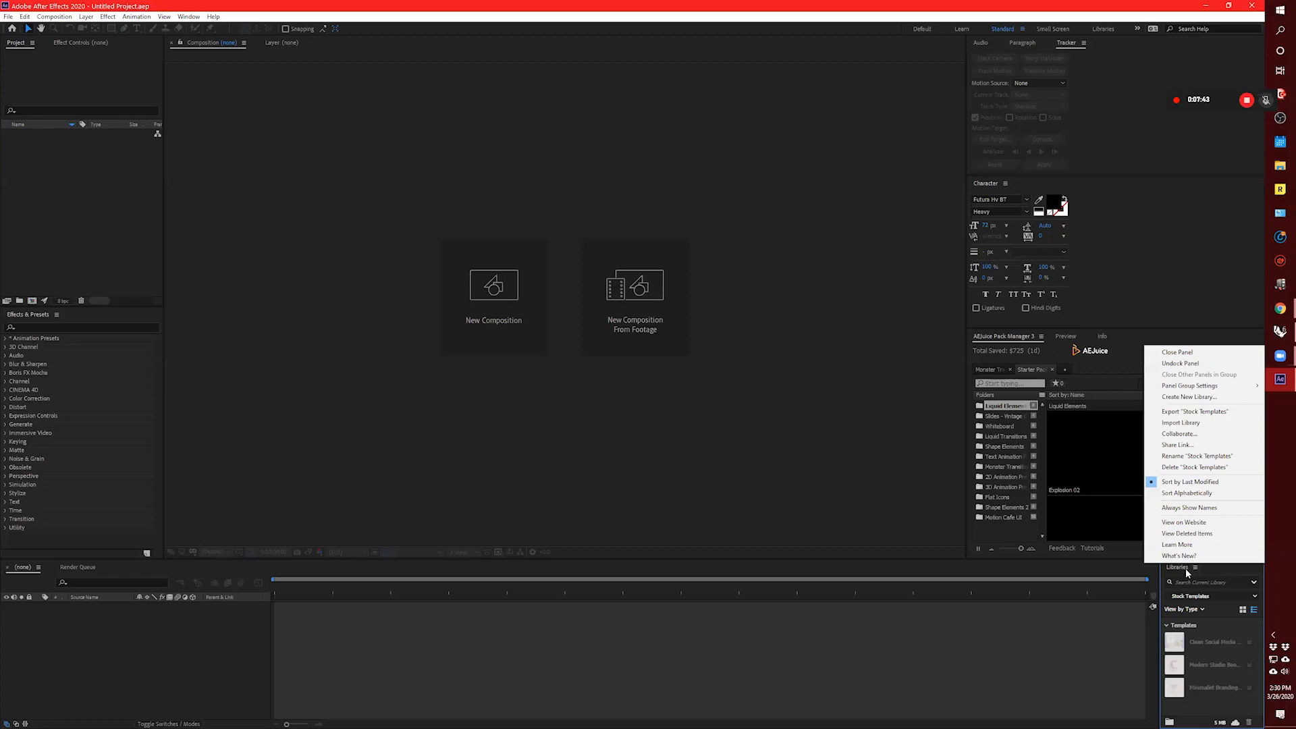
{"action": "left_click", "coordinate": [1177, 566]}
{"action": "left_click", "coordinate": [1192, 568]}
{"action": "left_click", "coordinate": [1182, 352]}
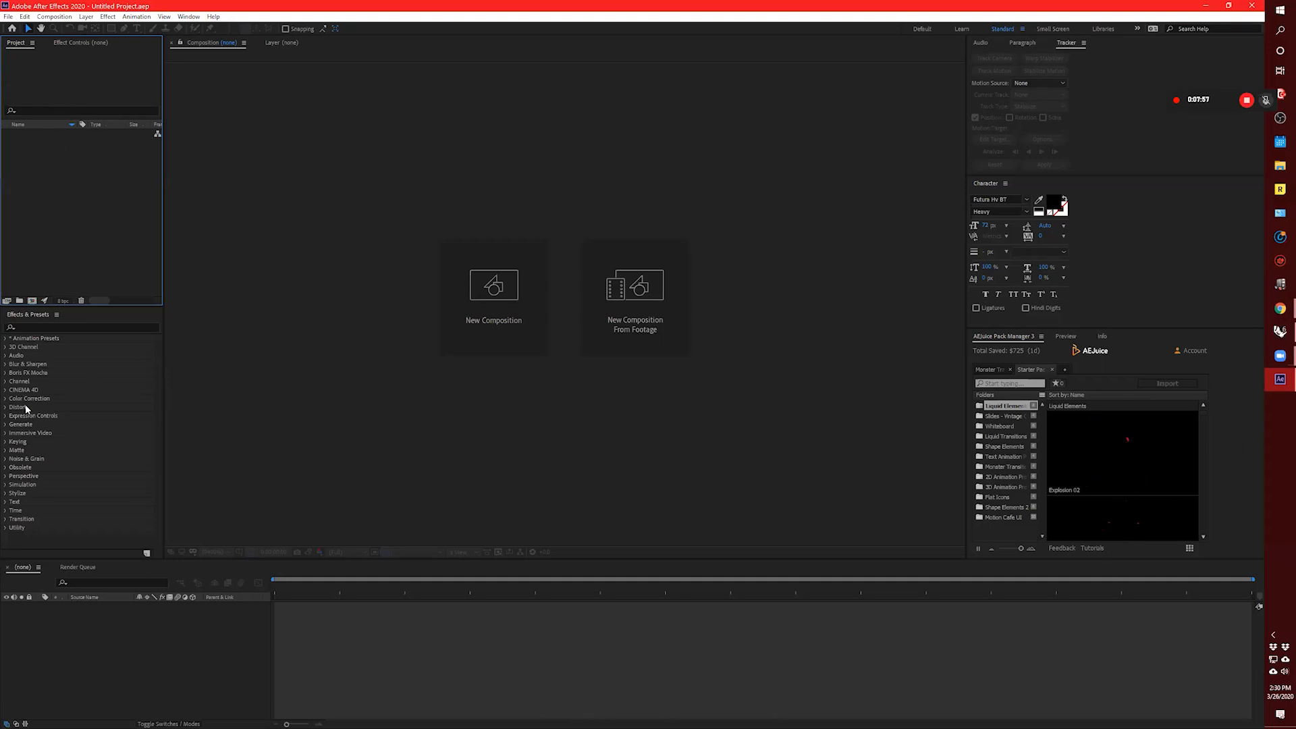
Look over the Effects & Presets, Timeline, Preview and Info panels in the new layout.
{"action": "left_click", "coordinate": [90, 317]}
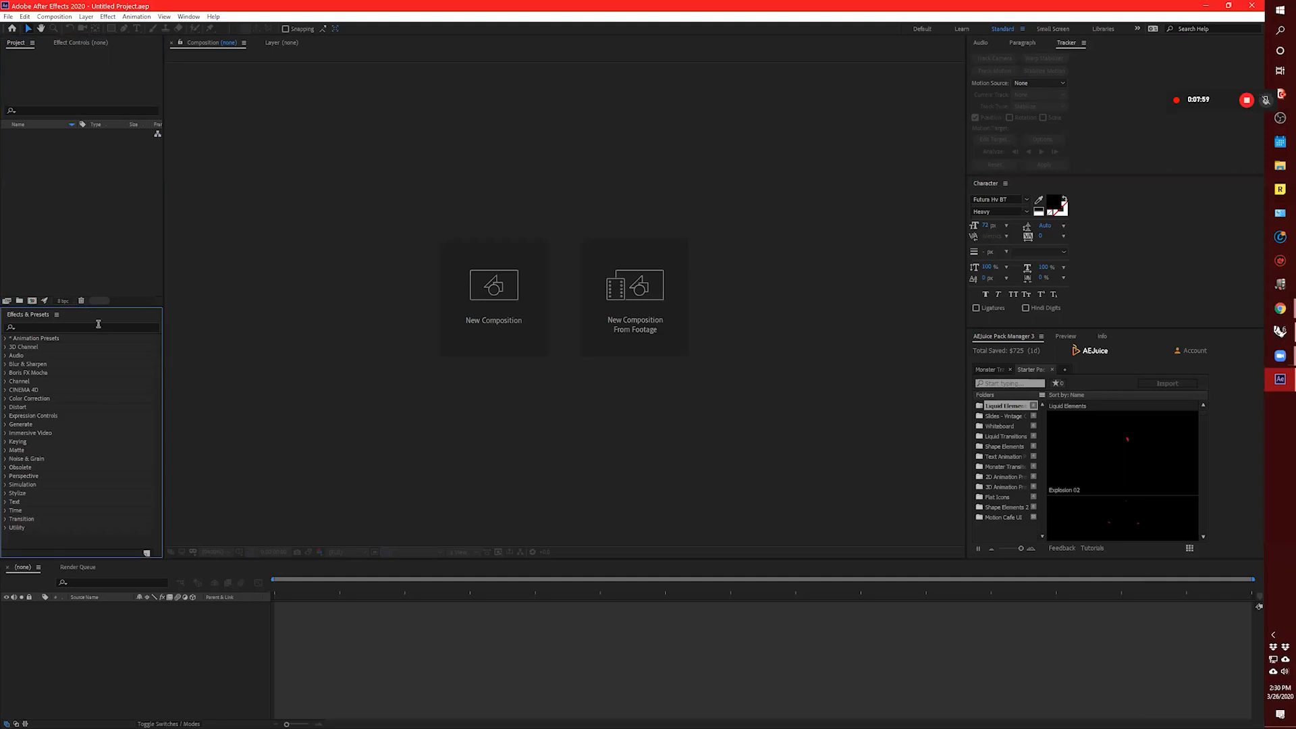
{"action": "left_click", "coordinate": [38, 605]}
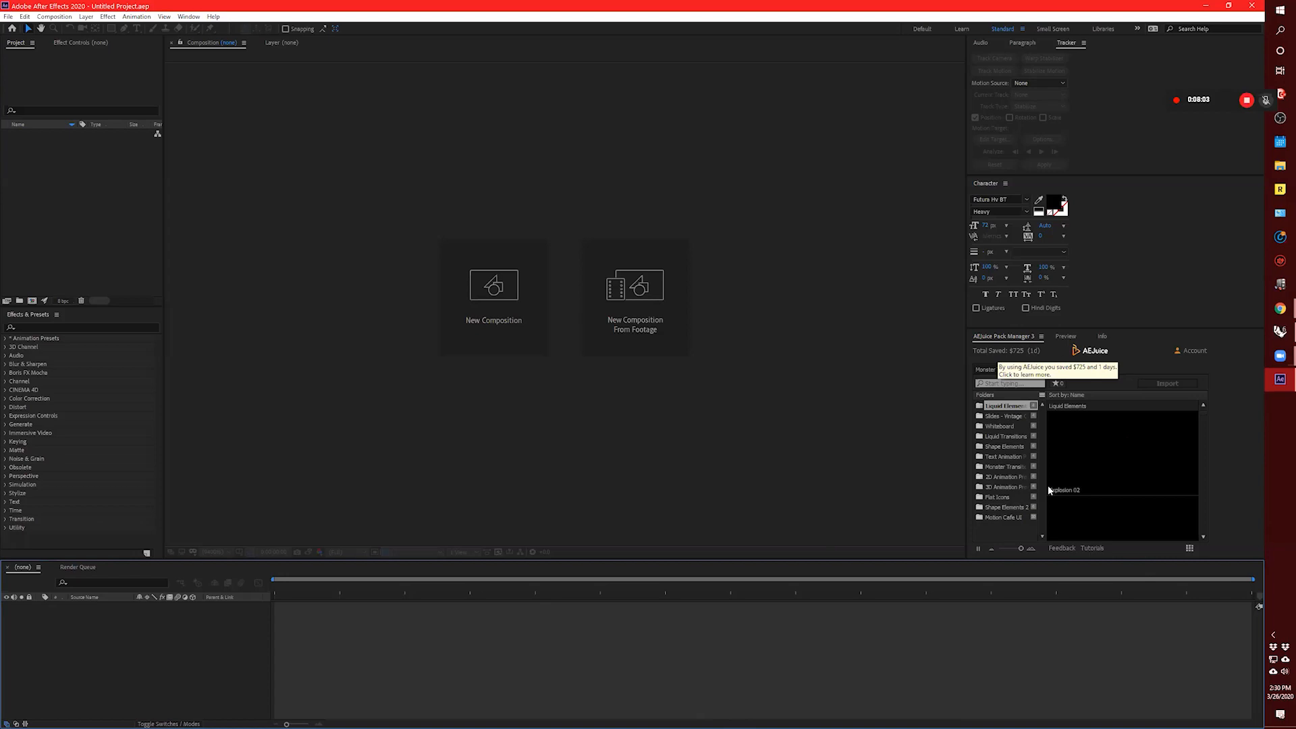
{"action": "left_click", "coordinate": [1065, 336]}
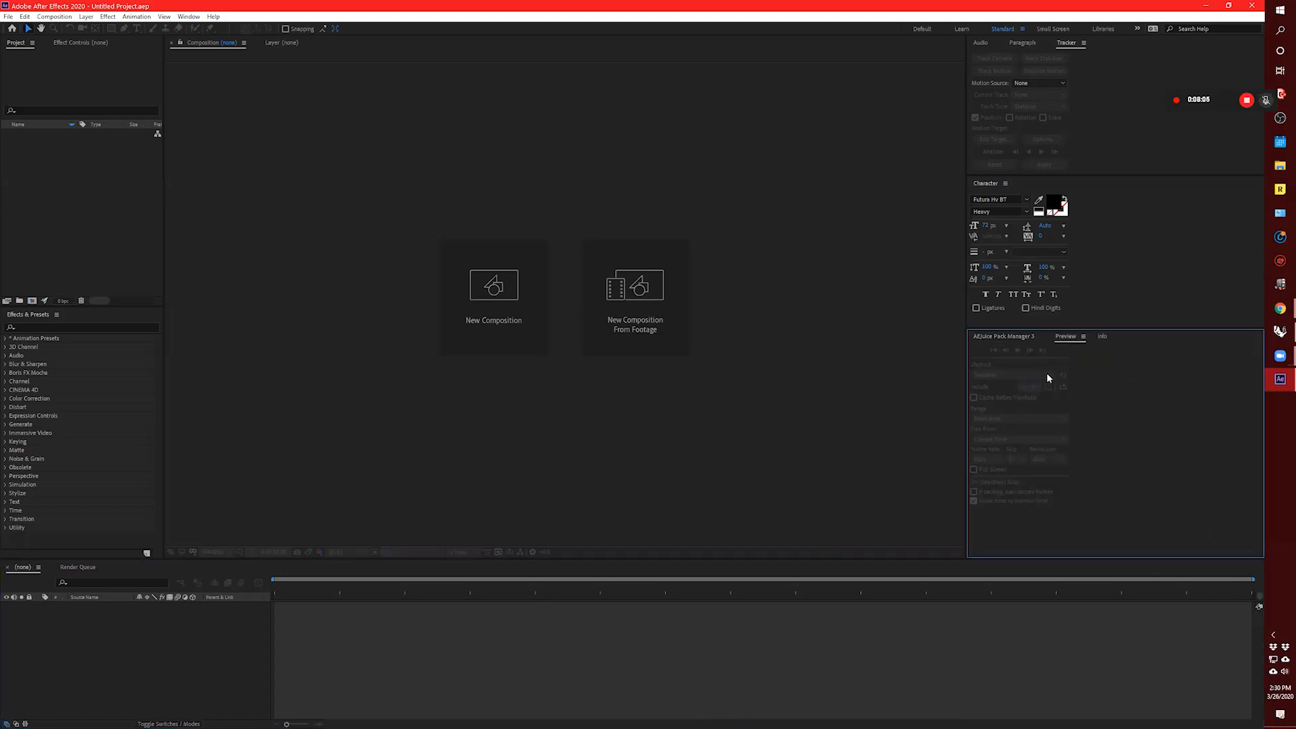
{"action": "left_click", "coordinate": [1101, 336]}
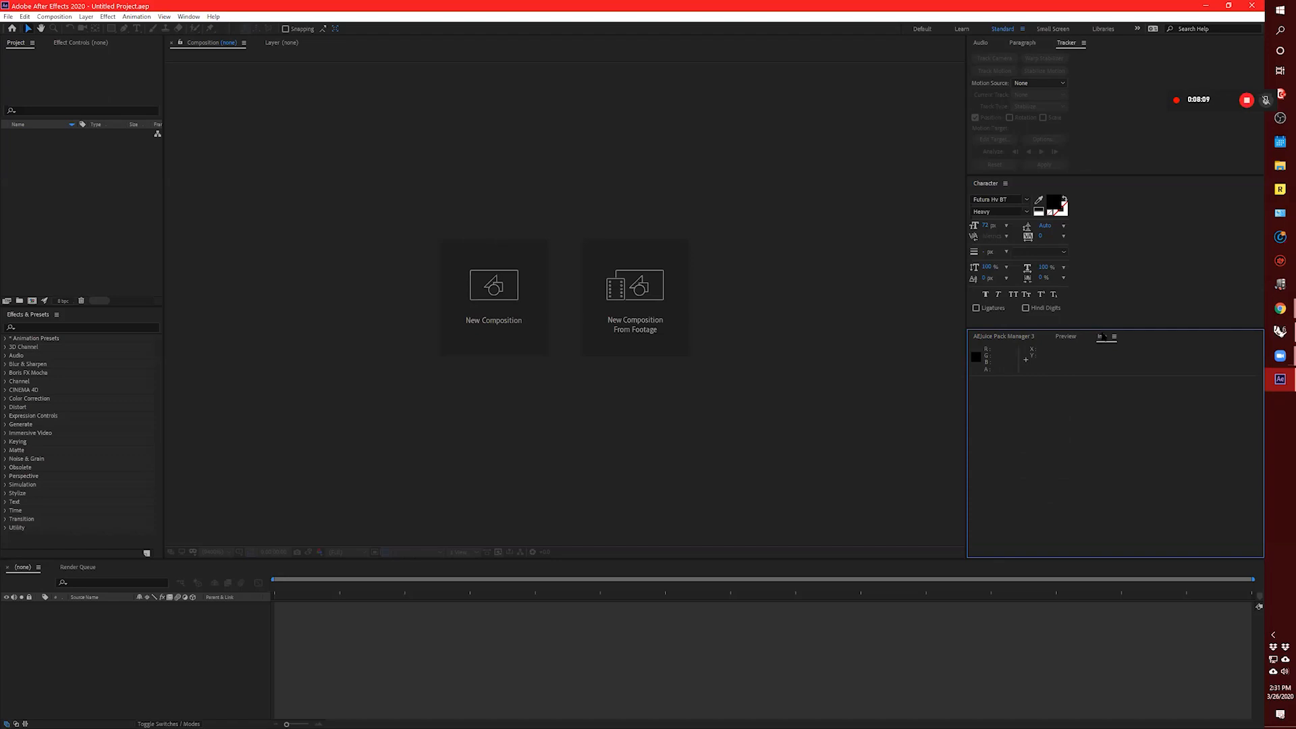
Reduce the height of the Info panel's group and enlarge the Tracker panel's group above Character.
{"action": "left_click_drag", "start_coordinate": [1101, 328], "coordinate": [1104, 497]}
{"action": "left_click", "coordinate": [1096, 423]}
{"action": "left_click_drag", "start_coordinate": [1092, 177], "coordinate": [1121, 335]}
{"action": "left_click", "coordinate": [1092, 215]}
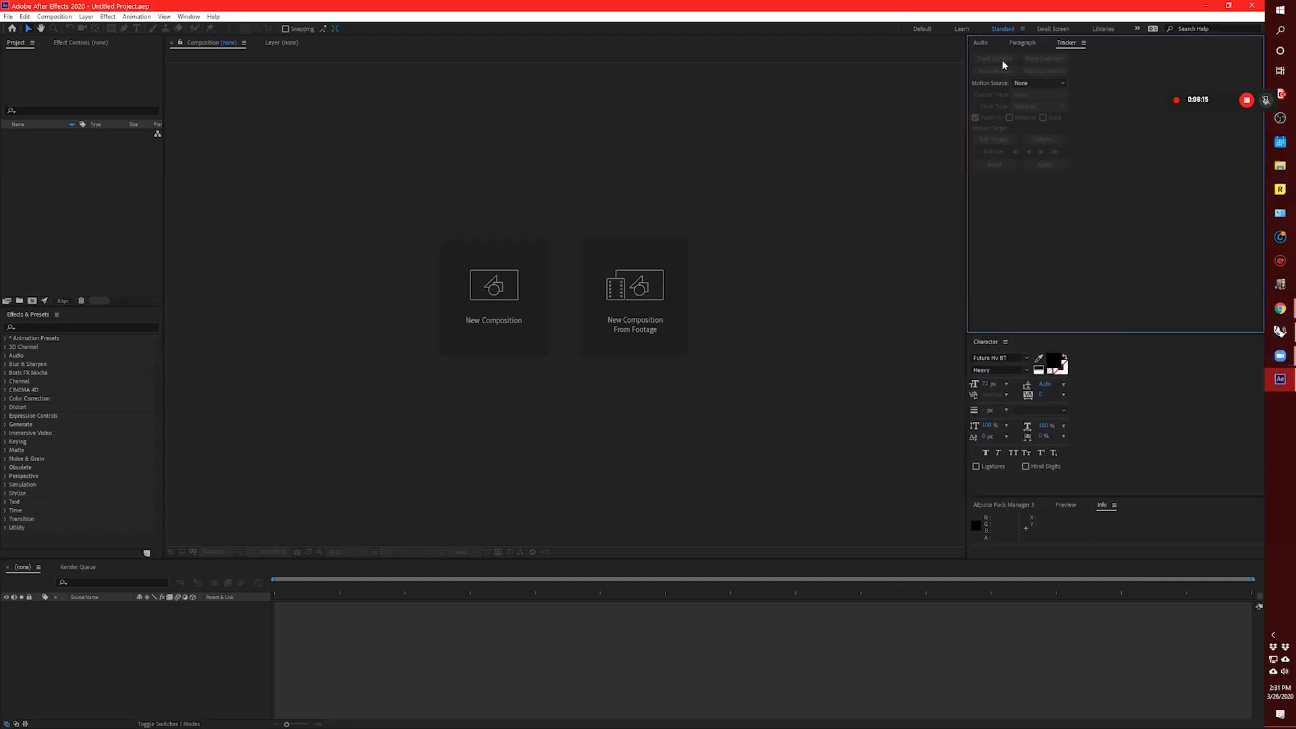
Show the Paragraph panel and narrow its panel column to widen the Composition panel.
{"action": "left_click", "coordinate": [1023, 43]}
{"action": "left_click_drag", "start_coordinate": [967, 156], "coordinate": [1188, 329]}
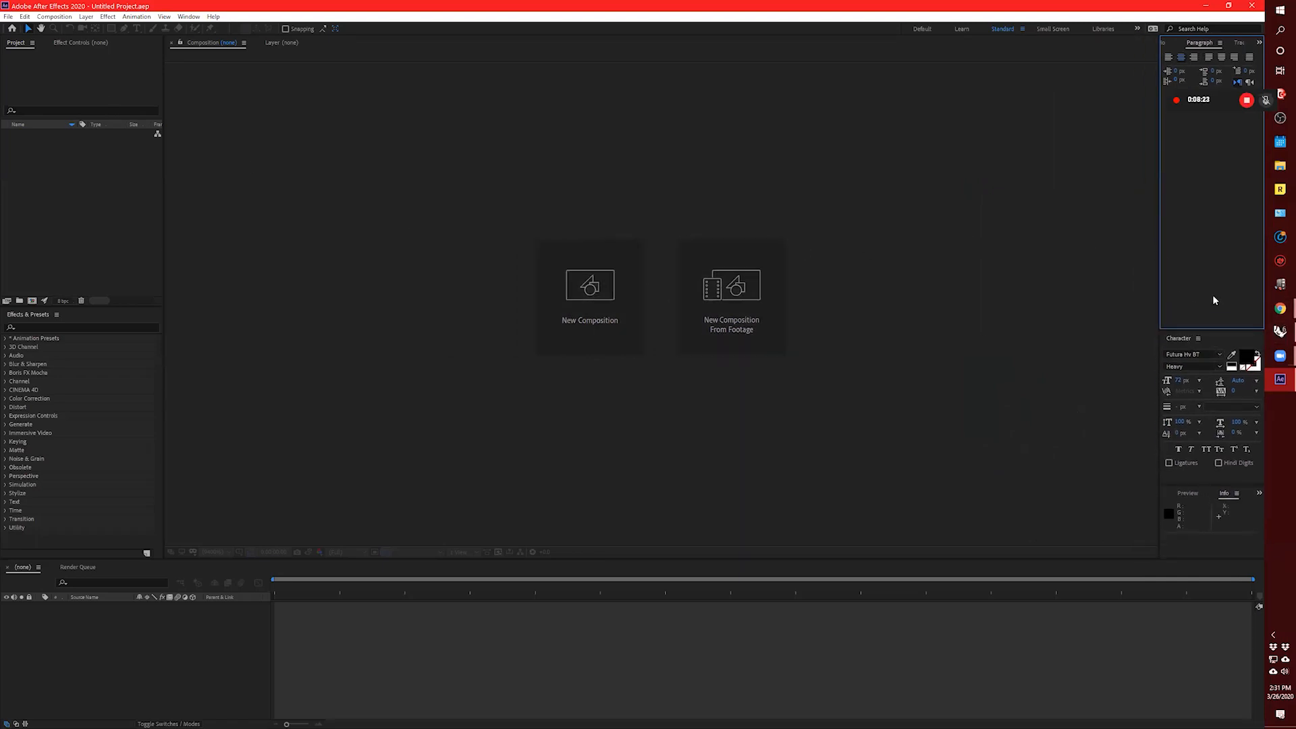
{"action": "left_click", "coordinate": [522, 165]}
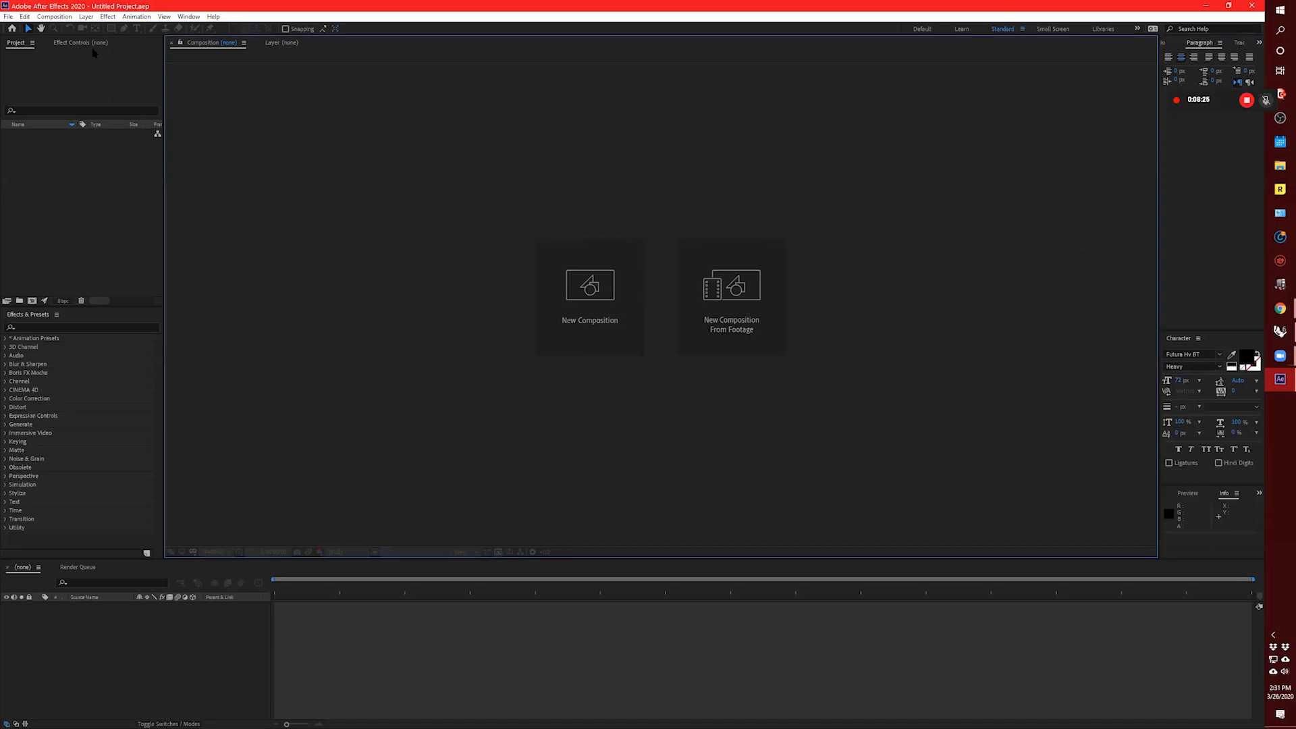
Dock the Effect Controls panel between the Paragraph and Character panels and reduce its height to enlarge the Paragraph group.
{"action": "left_click", "coordinate": [67, 42]}
{"action": "left_click", "coordinate": [19, 43]}
{"action": "left_click", "coordinate": [90, 43]}
{"action": "left_click", "coordinate": [20, 43]}
{"action": "left_click_drag", "start_coordinate": [91, 43], "coordinate": [1217, 330]}
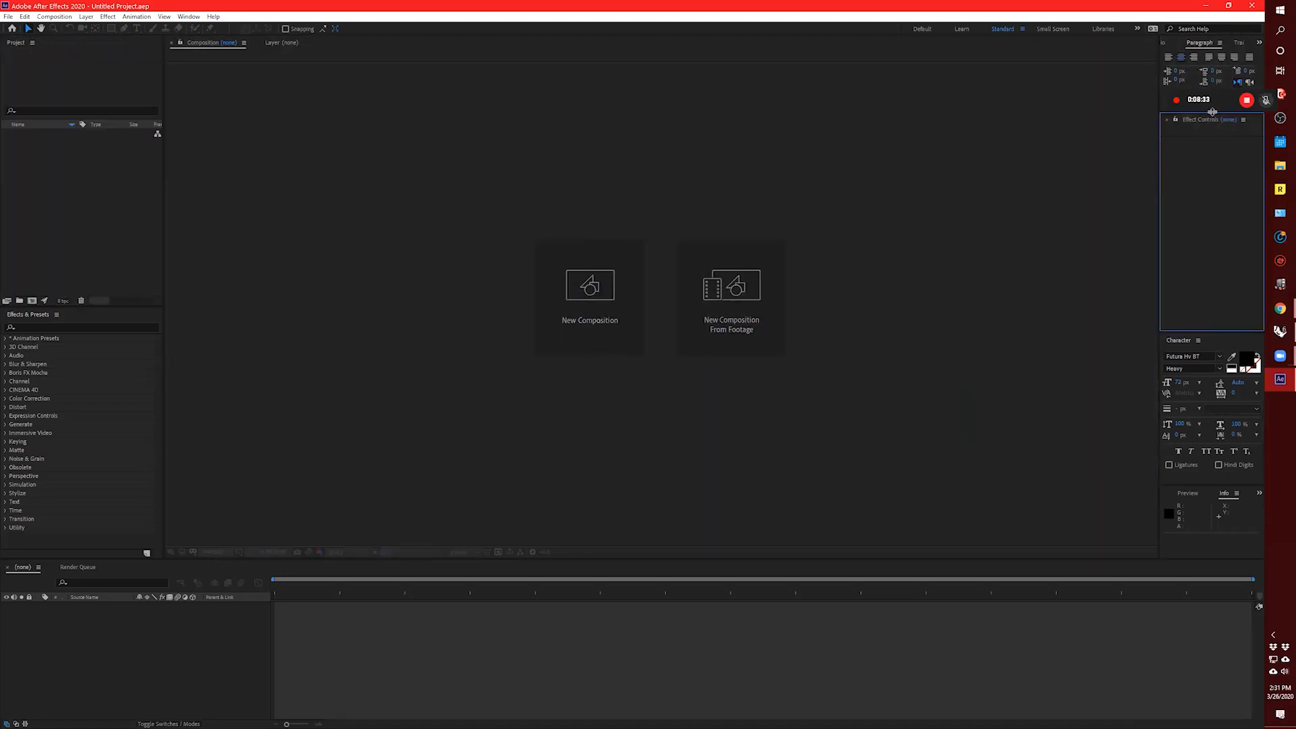
{"action": "left_click", "coordinate": [1244, 103]}
{"action": "left_click_drag", "start_coordinate": [1208, 113], "coordinate": [1215, 177]}
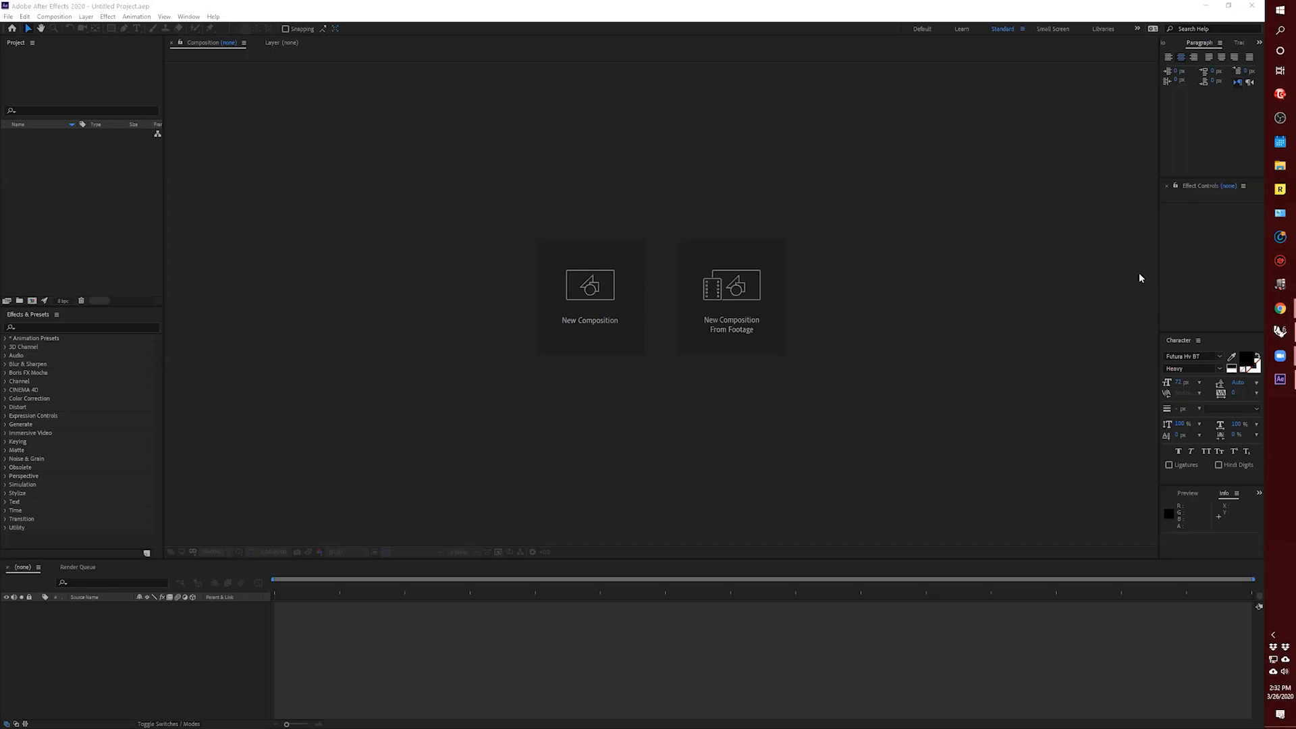
Import the three "sample file.3dm" MP4 recordings from the Videos\Captures folder in File Explorer into the Project panel.
{"action": "left_click", "coordinate": [156, 254]}
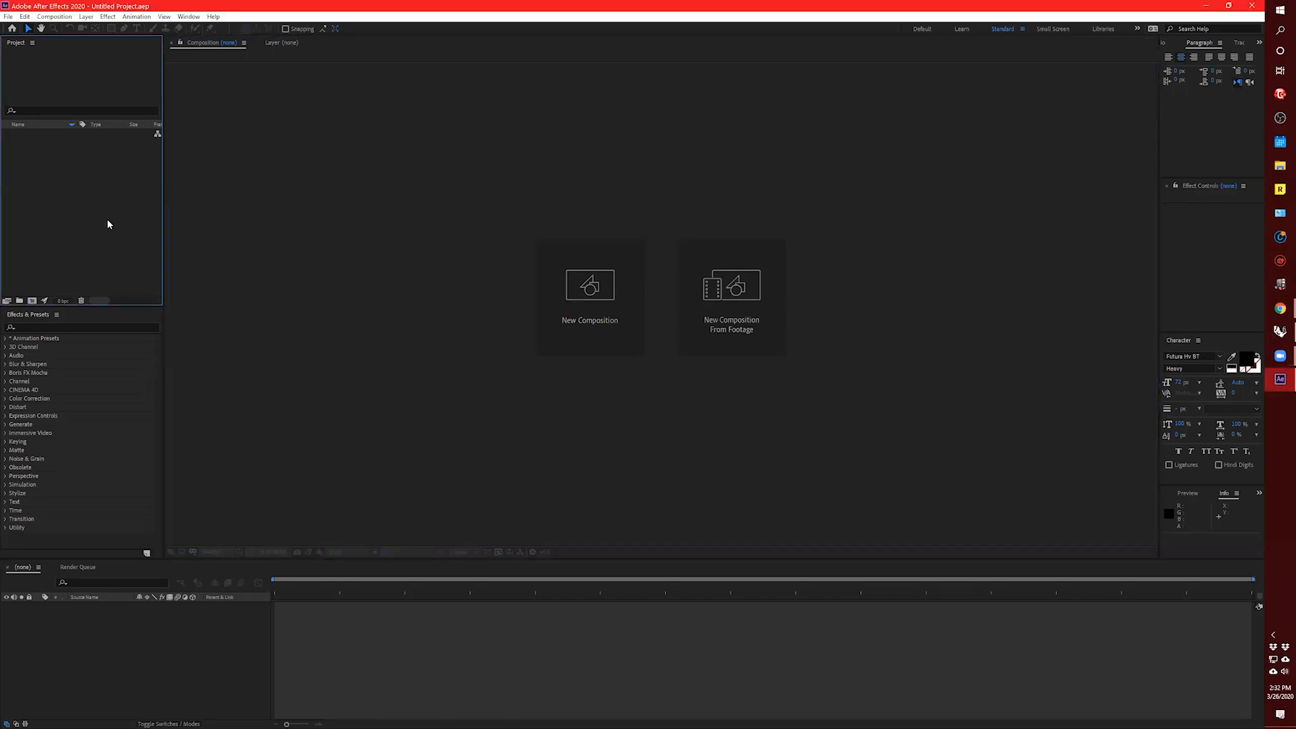
{"action": "left_click", "coordinate": [1280, 165]}
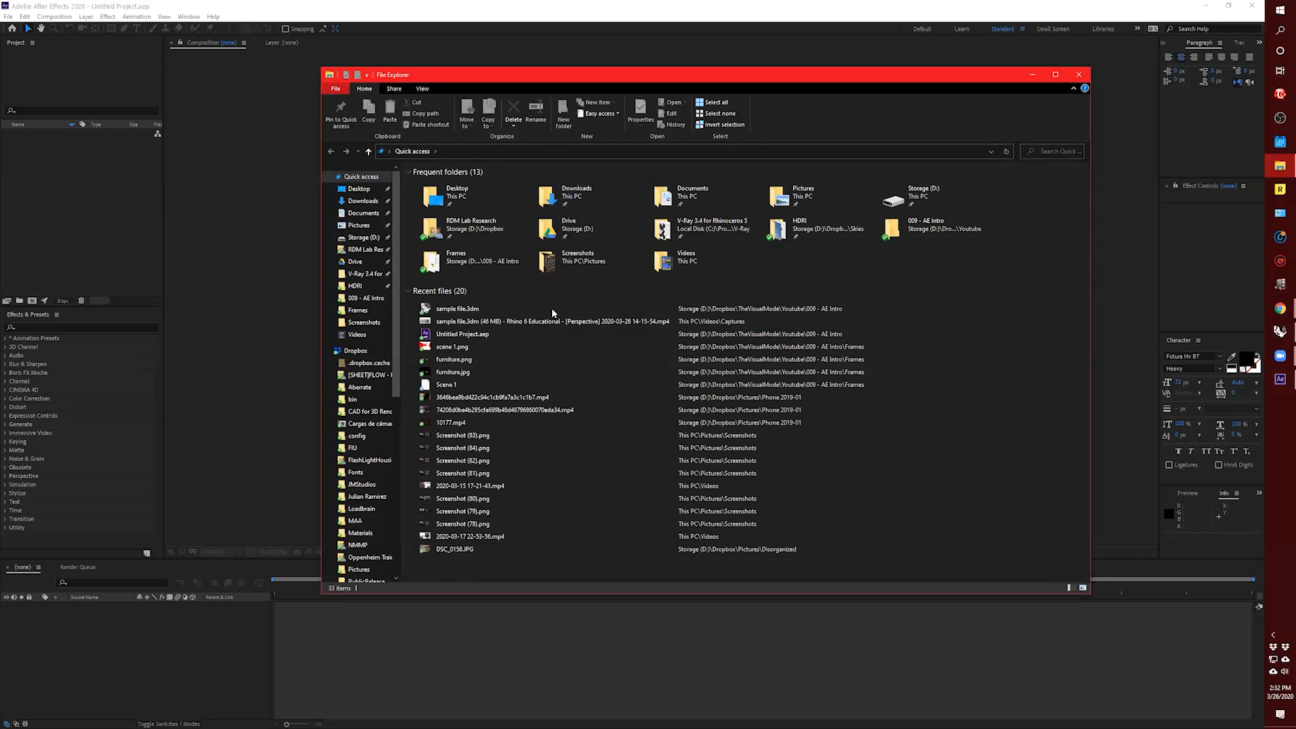
{"action": "left_click", "coordinate": [370, 334]}
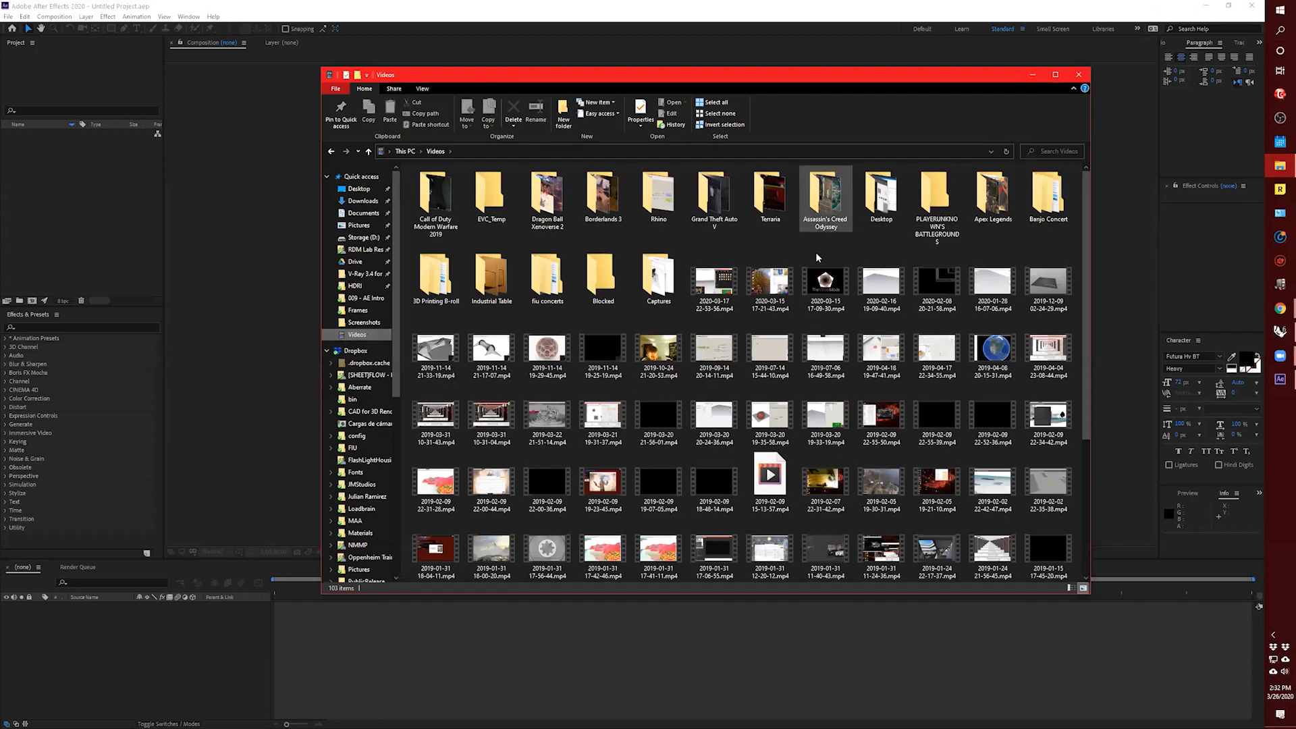
{"action": "double_click", "coordinate": [654, 295]}
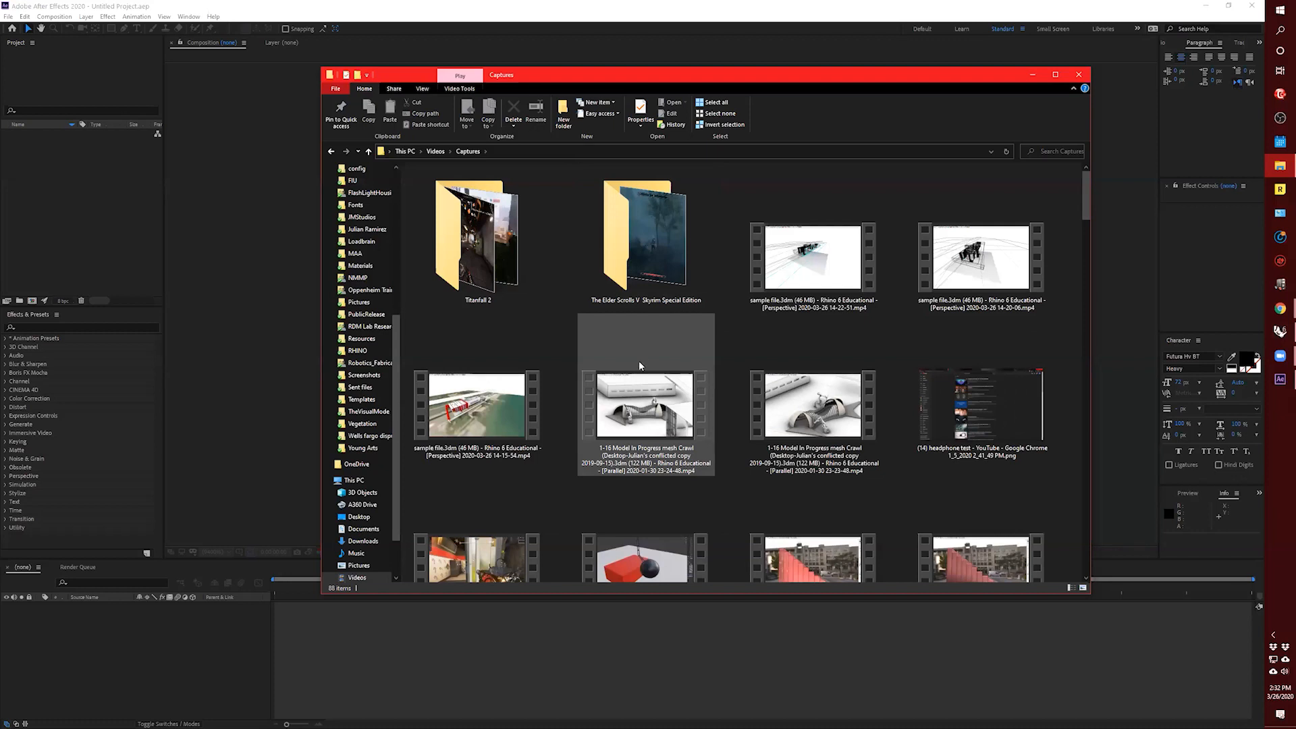
{"action": "left_click", "coordinate": [813, 270]}
{"action": "left_click", "coordinate": [477, 398], "text": "ctrl"}
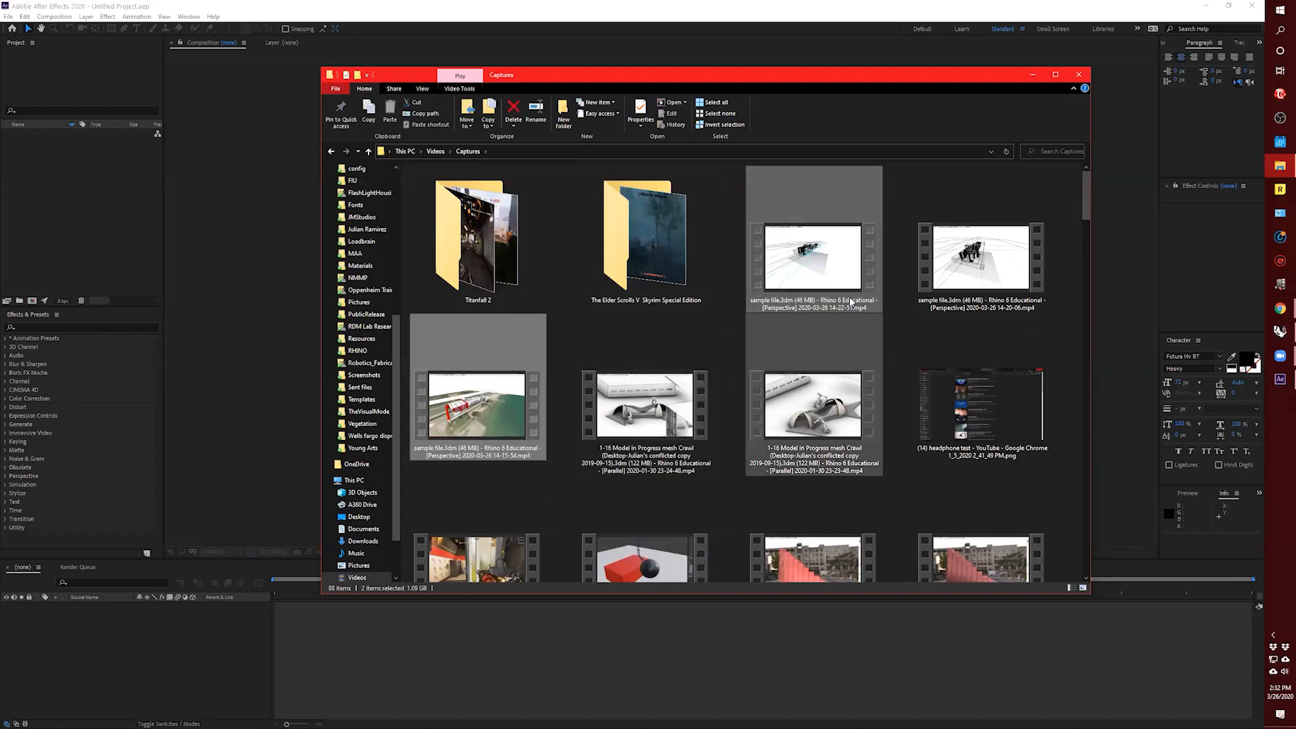
{"action": "left_click", "coordinate": [981, 260], "text": "ctrl"}
{"action": "left_click_drag", "start_coordinate": [981, 260], "coordinate": [54, 162]}
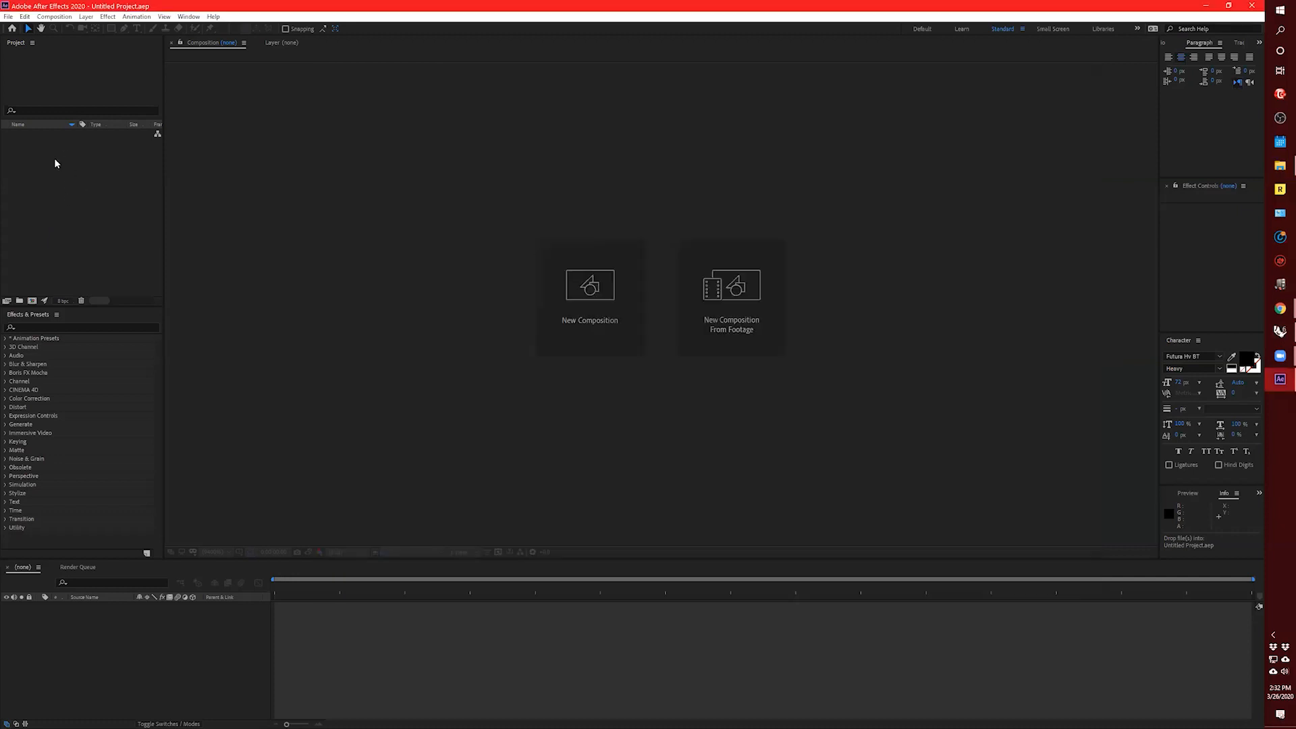
{"action": "left_click", "coordinate": [87, 212]}
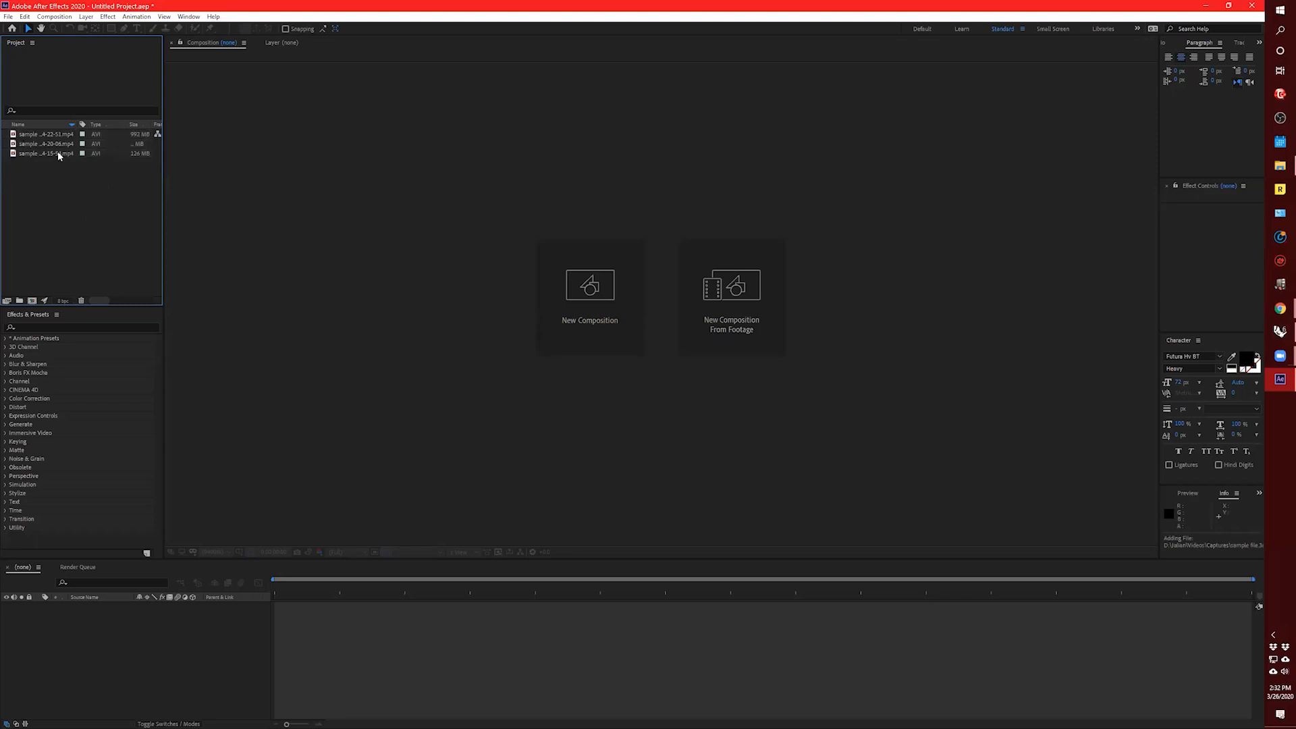
{"action": "left_click", "coordinate": [64, 134]}
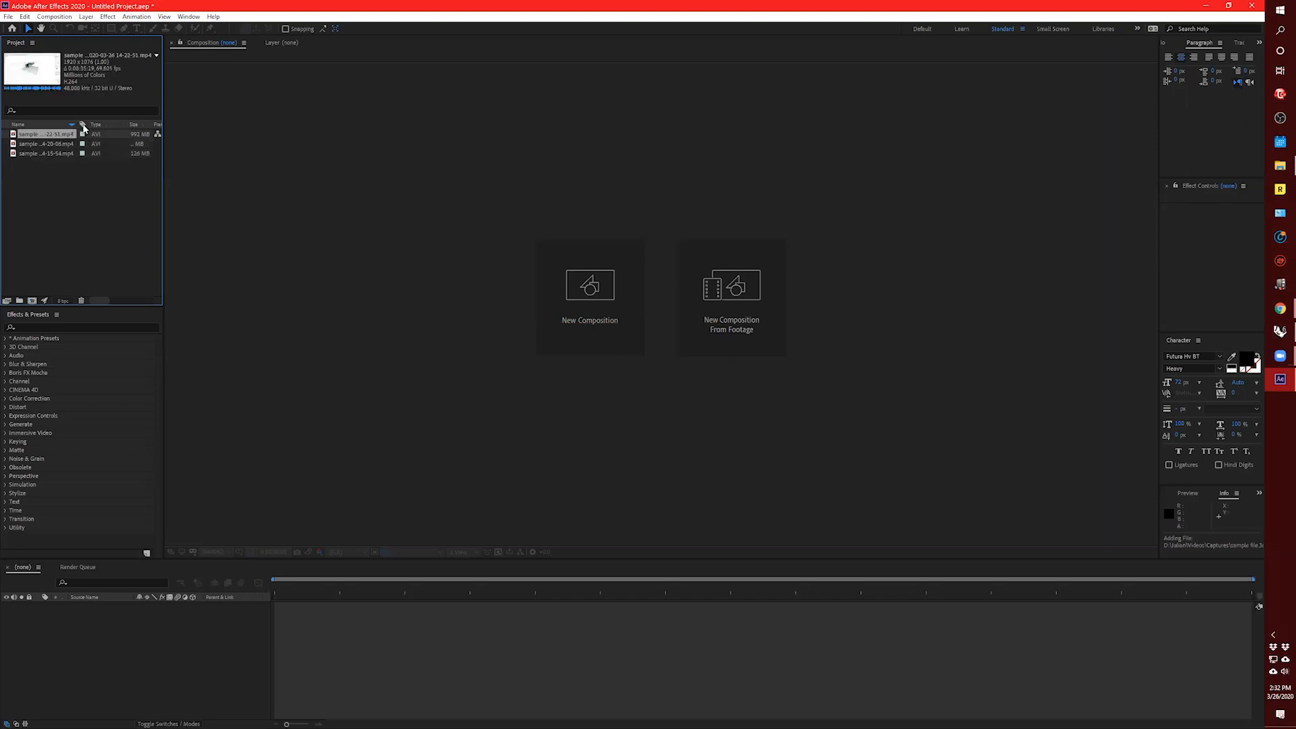
{"action": "left_click", "coordinate": [83, 136]}
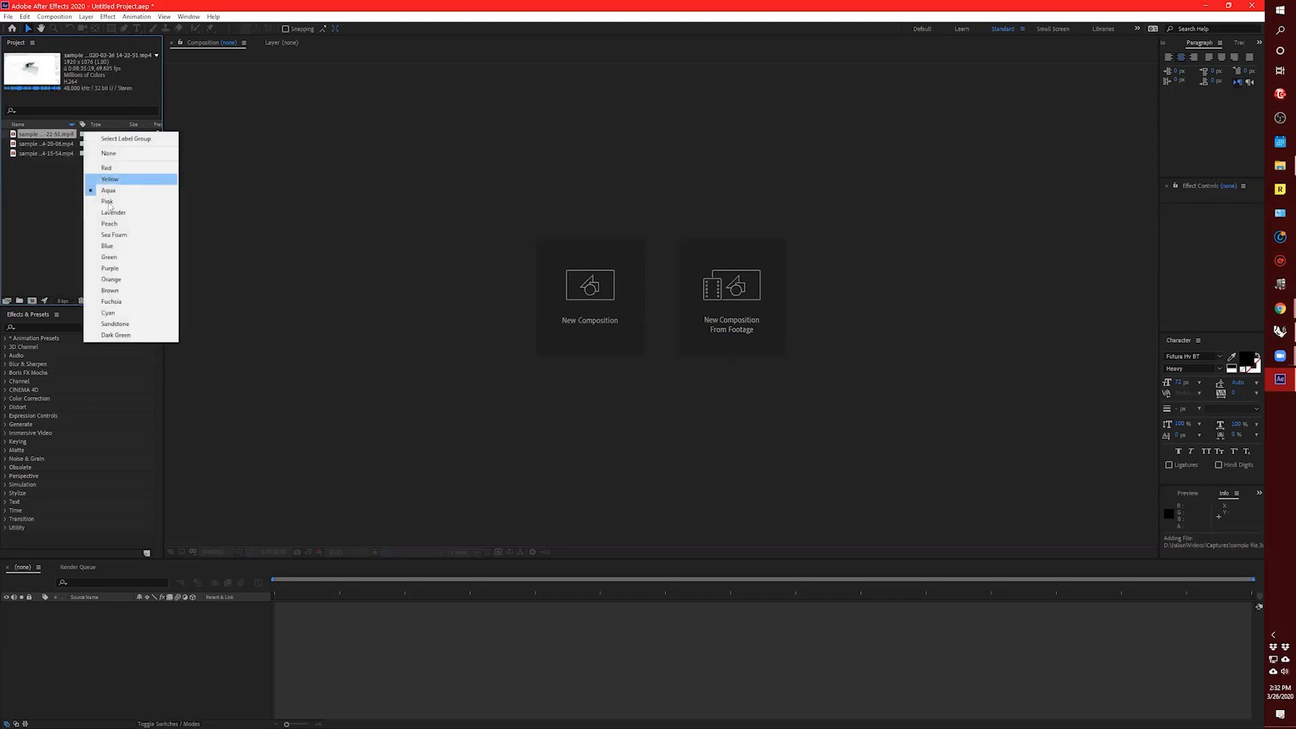
{"action": "left_click", "coordinate": [17, 205]}
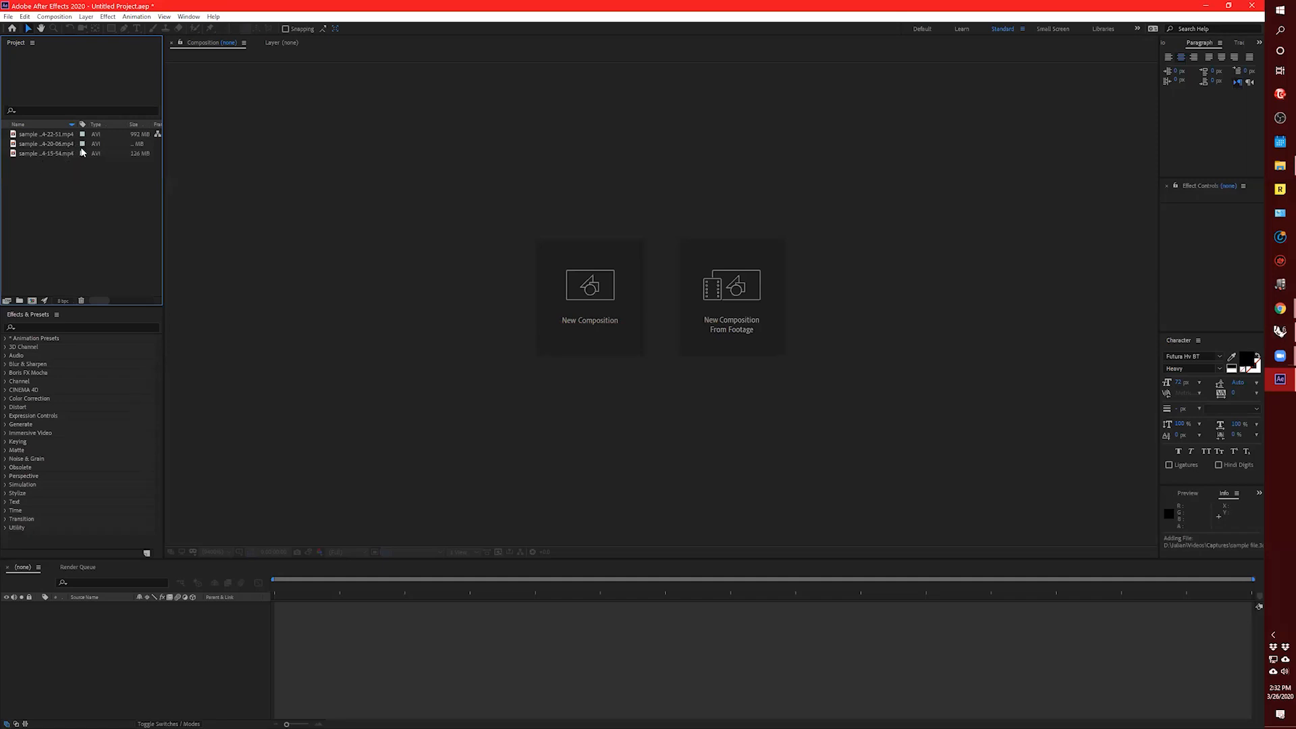
{"action": "left_click", "coordinate": [54, 145]}
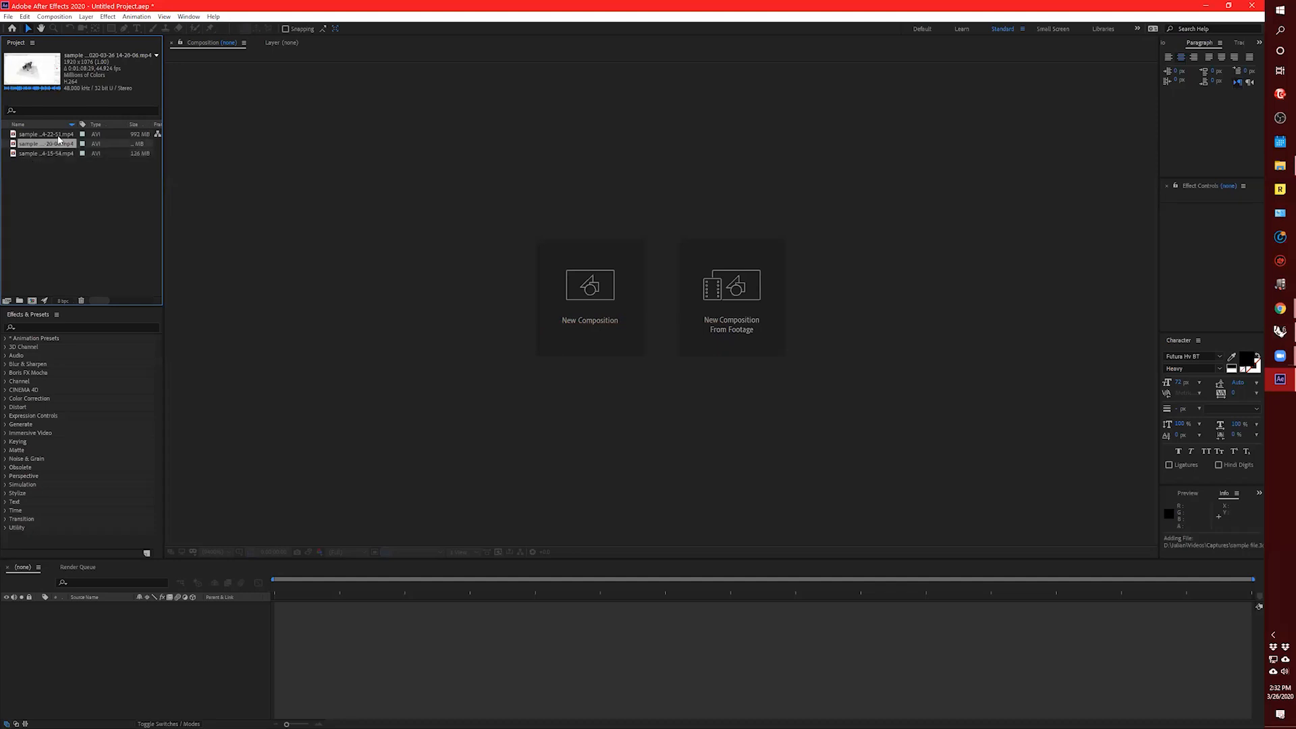
Set the label colour of all three sample MP4 clips in the Project panel to Yellow.
{"action": "left_click", "coordinate": [80, 135]}
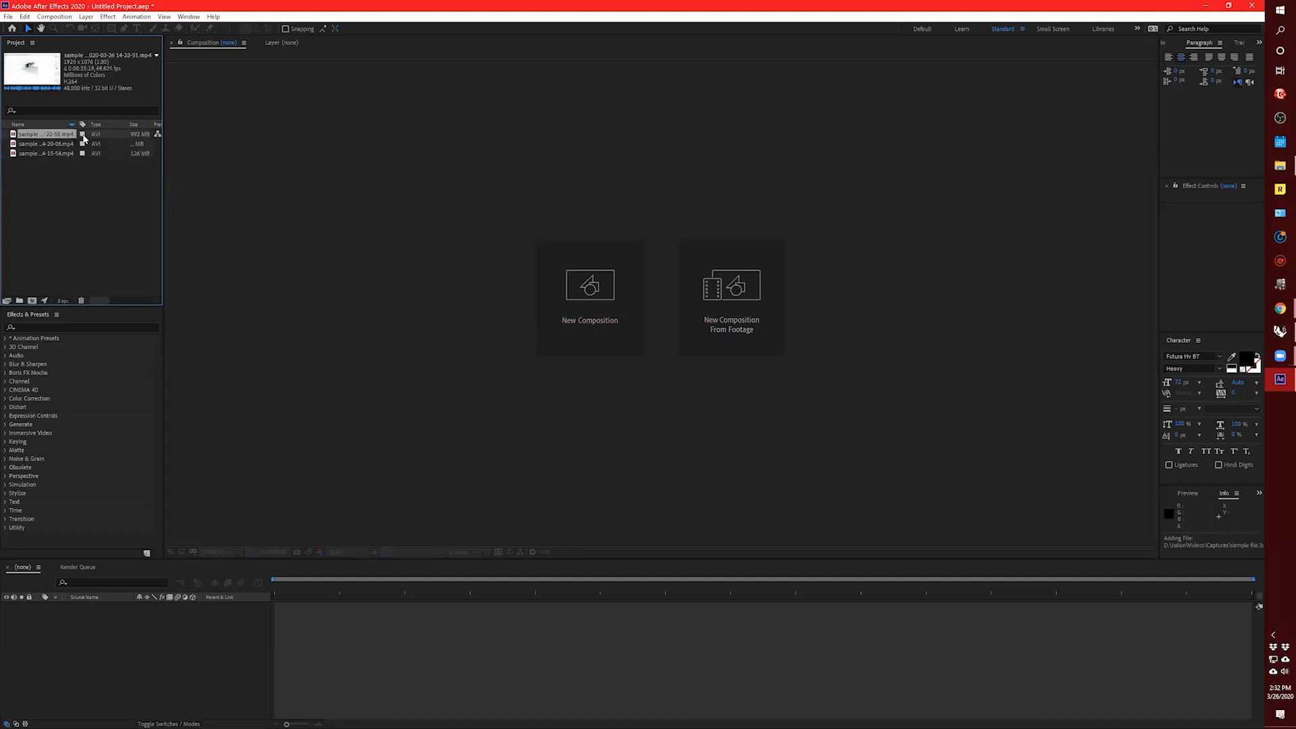
{"action": "left_click", "coordinate": [84, 139]}
{"action": "left_click", "coordinate": [135, 193]}
{"action": "left_click", "coordinate": [82, 144]}
{"action": "left_click", "coordinate": [82, 145]}
{"action": "left_click", "coordinate": [106, 191]}
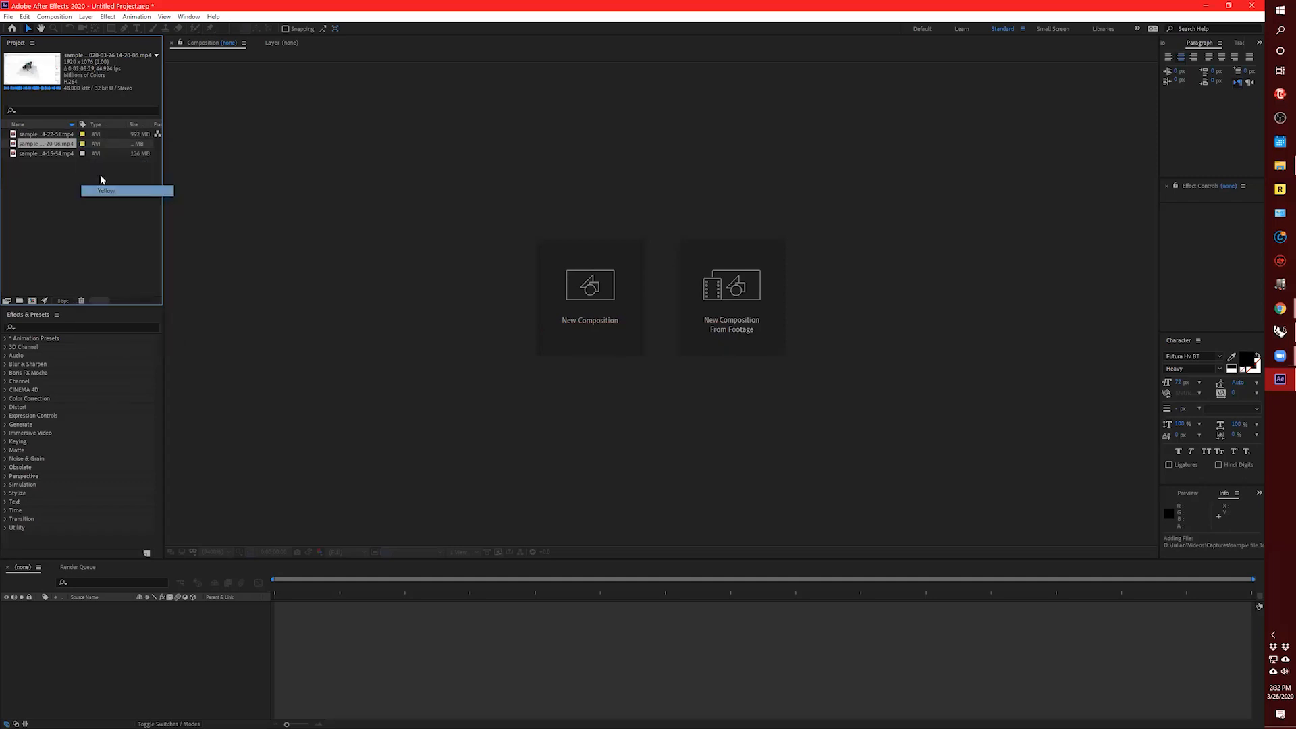
{"action": "left_click", "coordinate": [82, 153]}
{"action": "left_click", "coordinate": [108, 200]}
{"action": "left_click", "coordinate": [56, 210]}
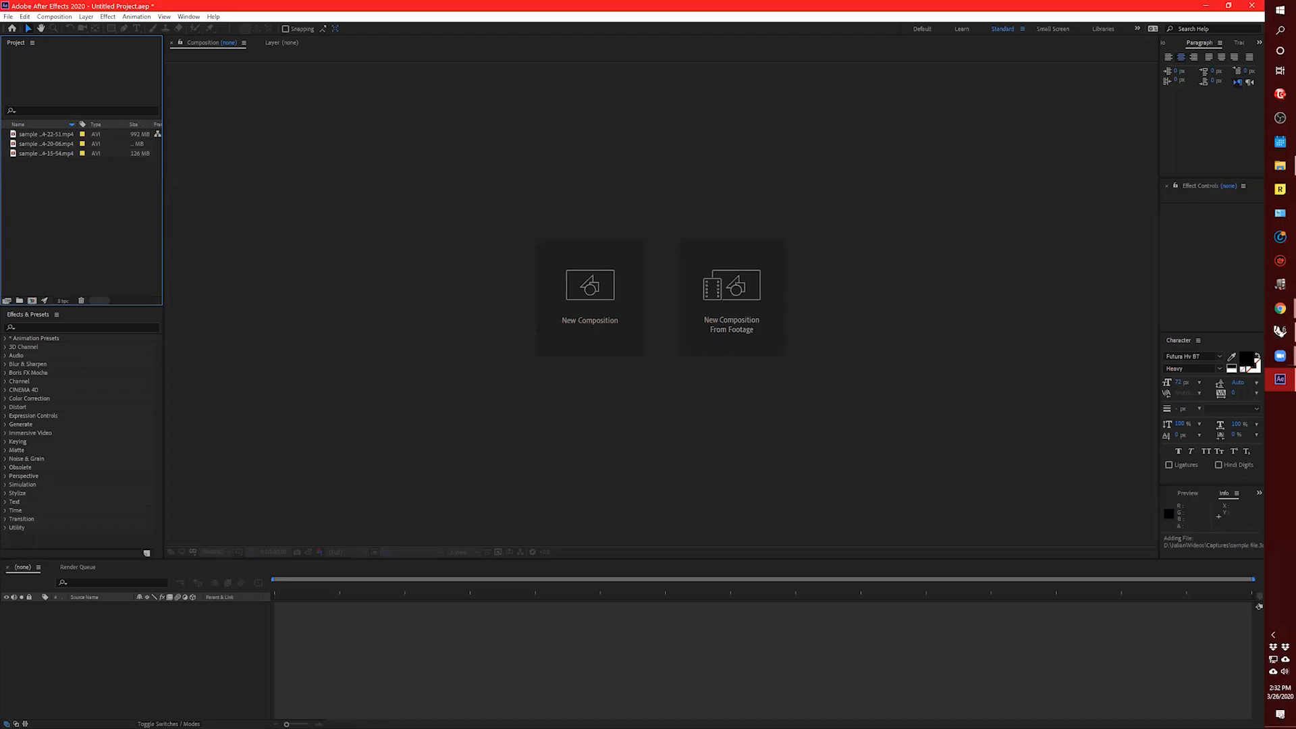
Import the four furniture and scene 1 JPG and PNG images from TheVisualMode\Youtube\009 - AE Intro\Frames in File Explorer into the project.
{"action": "left_click", "coordinate": [1280, 166]}
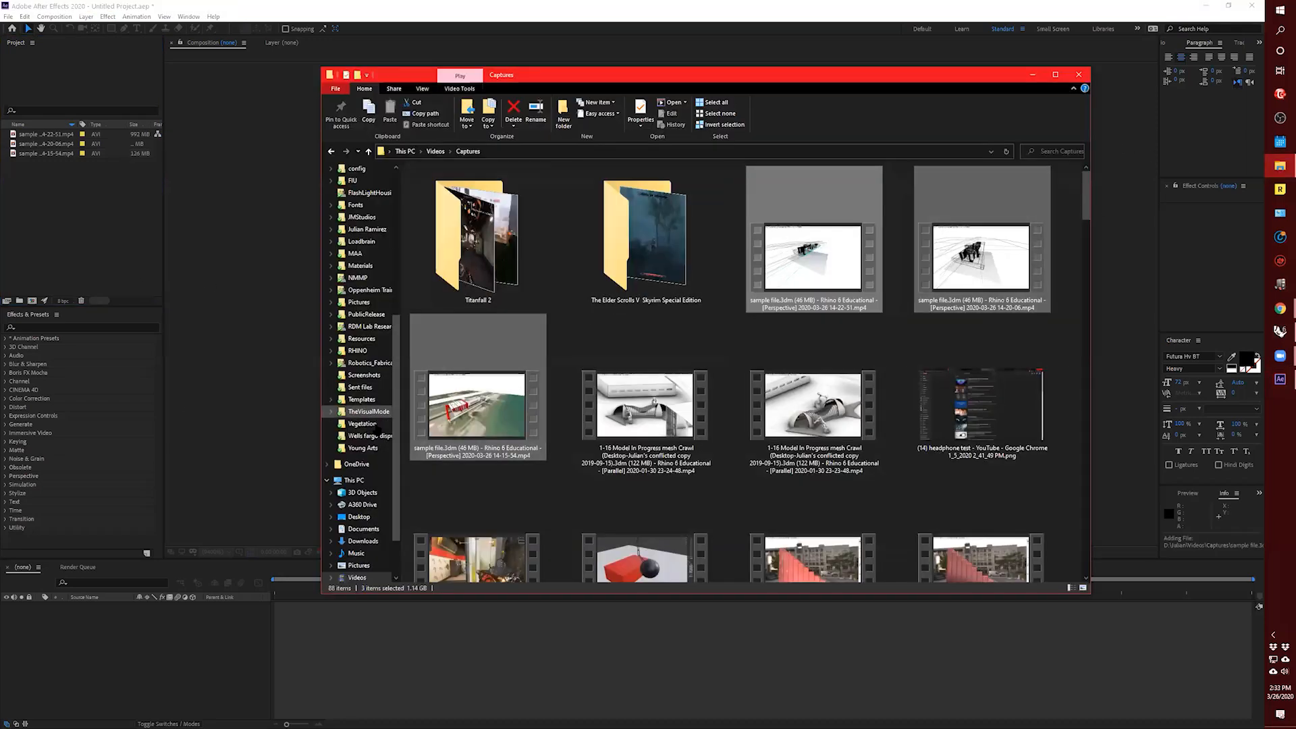
{"action": "left_click", "coordinate": [368, 411]}
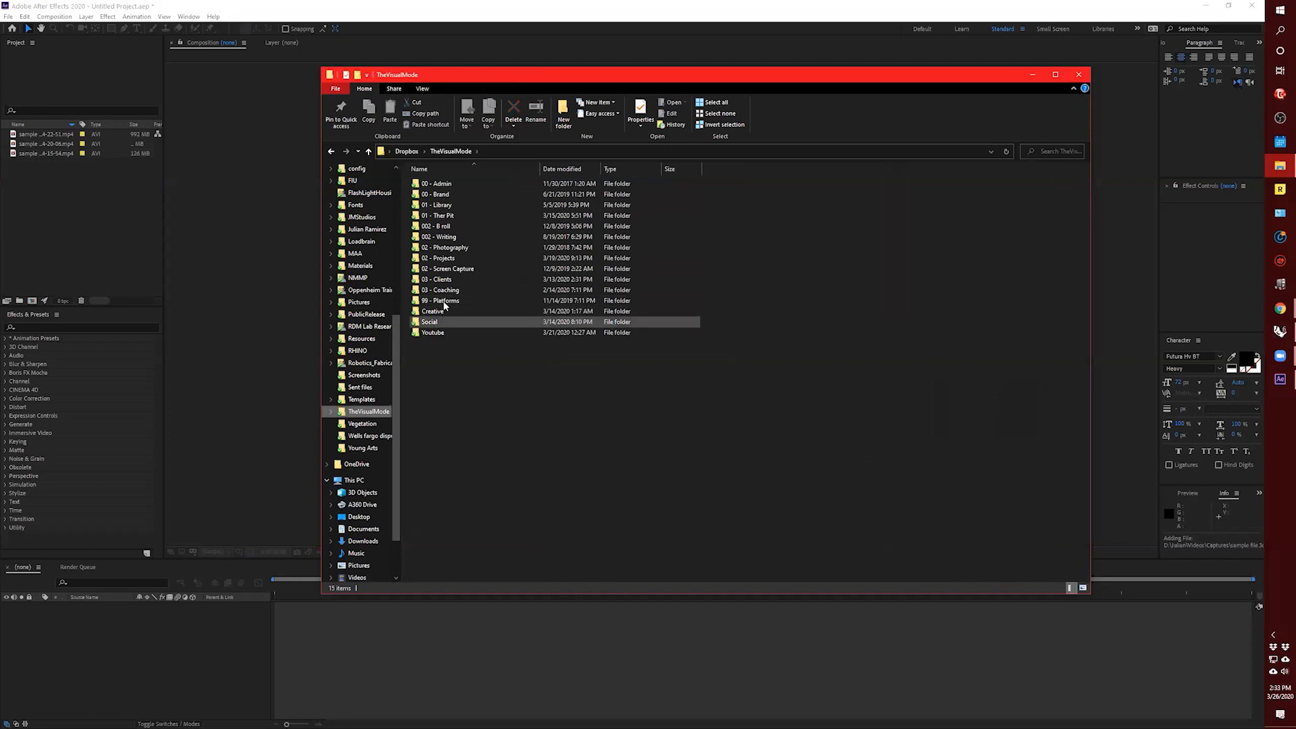
{"action": "left_click", "coordinate": [444, 333]}
{"action": "double_click", "coordinate": [444, 333]}
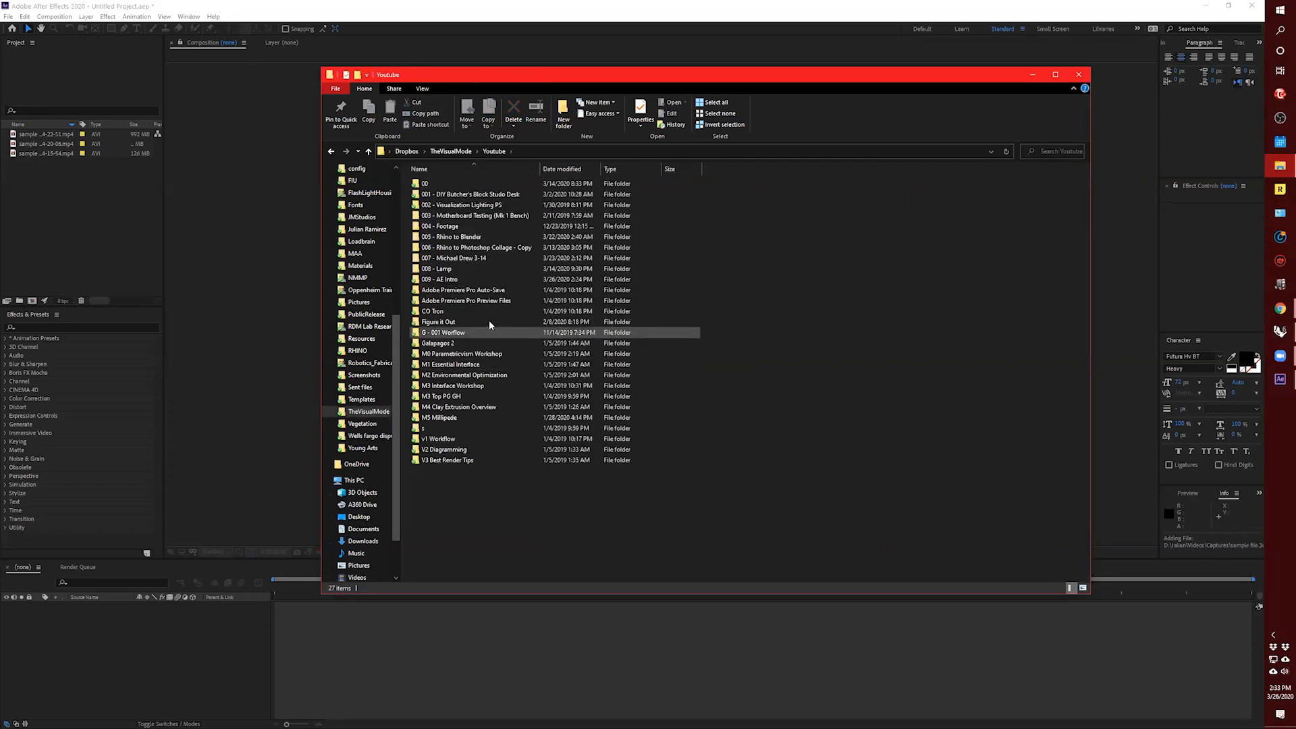
{"action": "double_click", "coordinate": [513, 279]}
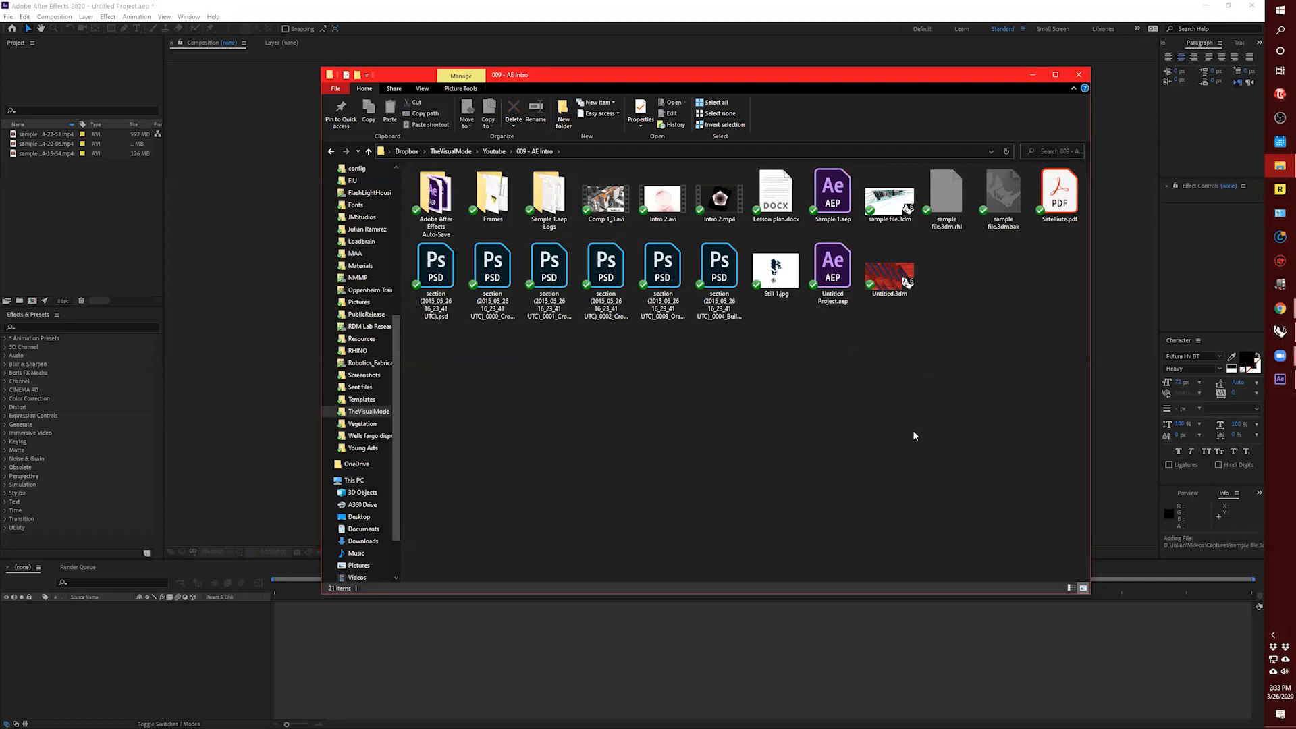
{"action": "double_click", "coordinate": [493, 200]}
{"action": "left_click_drag", "start_coordinate": [714, 293], "coordinate": [435, 183]}
{"action": "left_click_drag", "start_coordinate": [606, 197], "coordinate": [139, 270]}
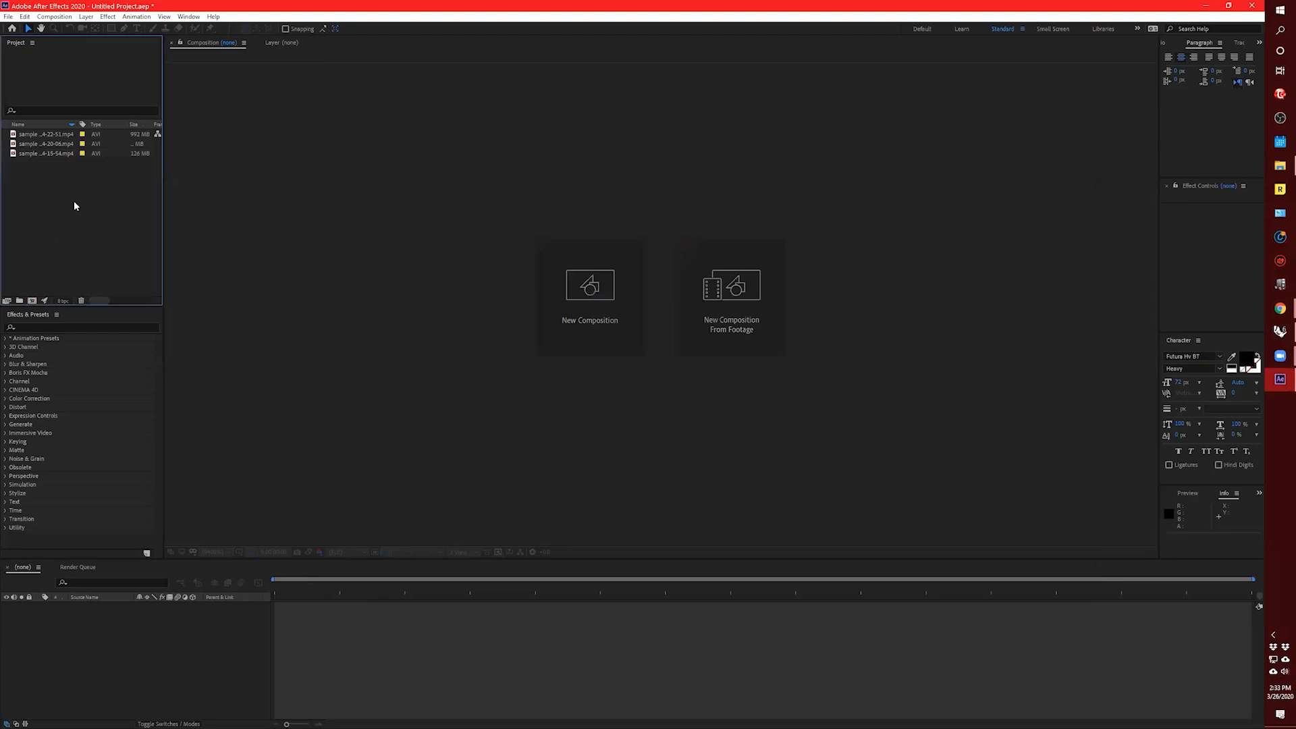
{"action": "left_click", "coordinate": [65, 237]}
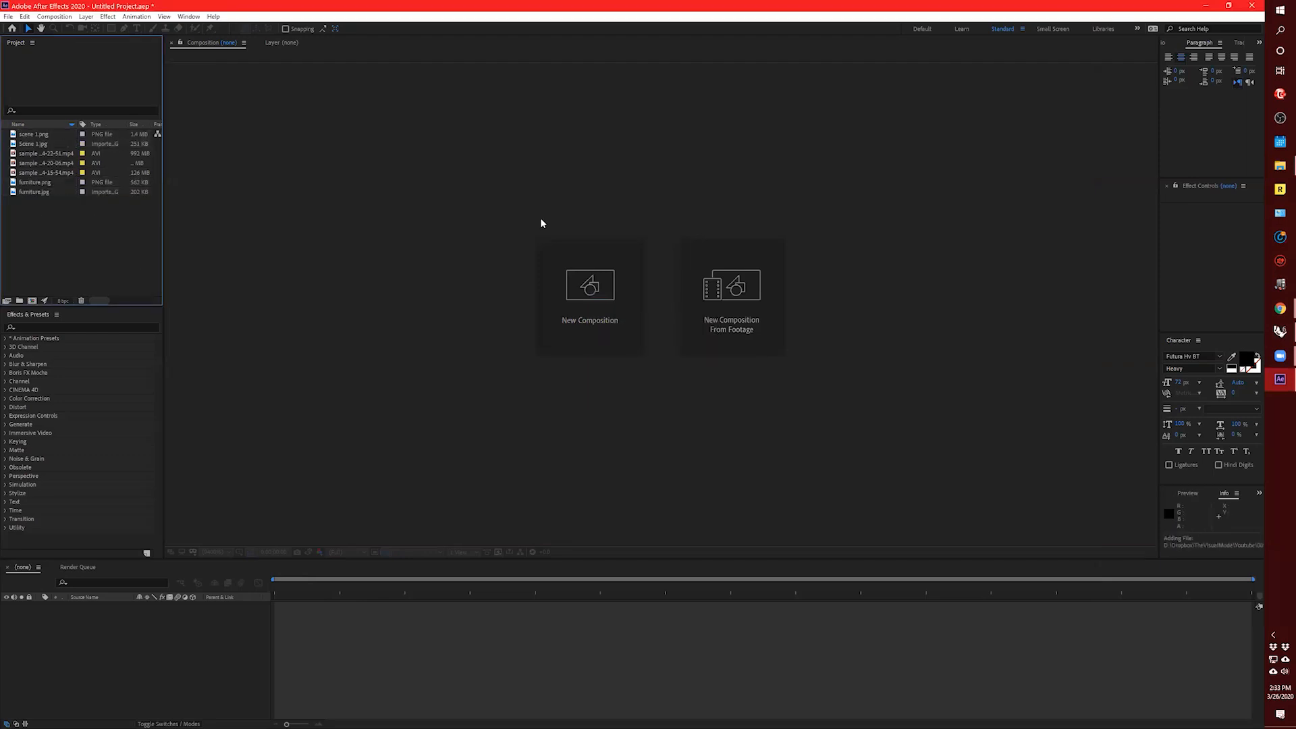
Compare the transparency of the PNG and JPG scene and furniture images from the Frames folder in Photos, then close the viewer and folder.
{"action": "left_click", "coordinate": [1280, 166]}
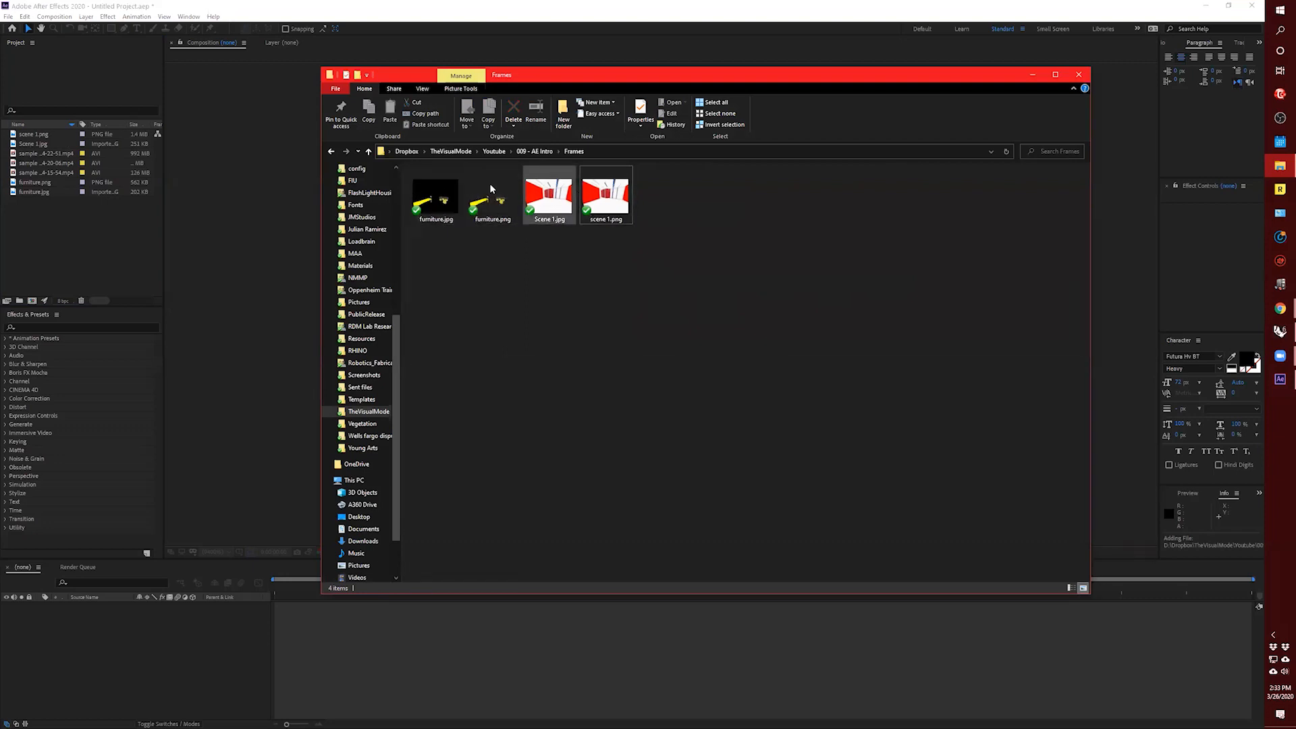
{"action": "left_click", "coordinate": [549, 199]}
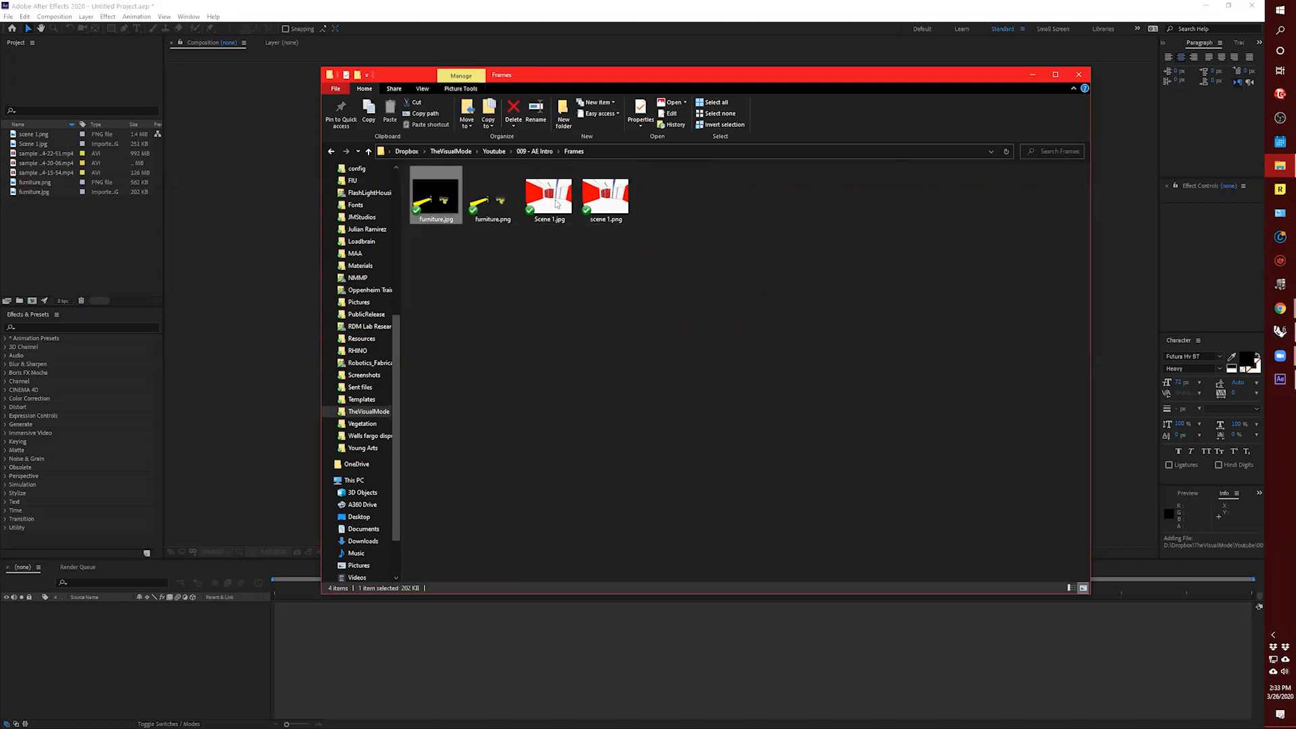
{"action": "left_click", "coordinate": [611, 206]}
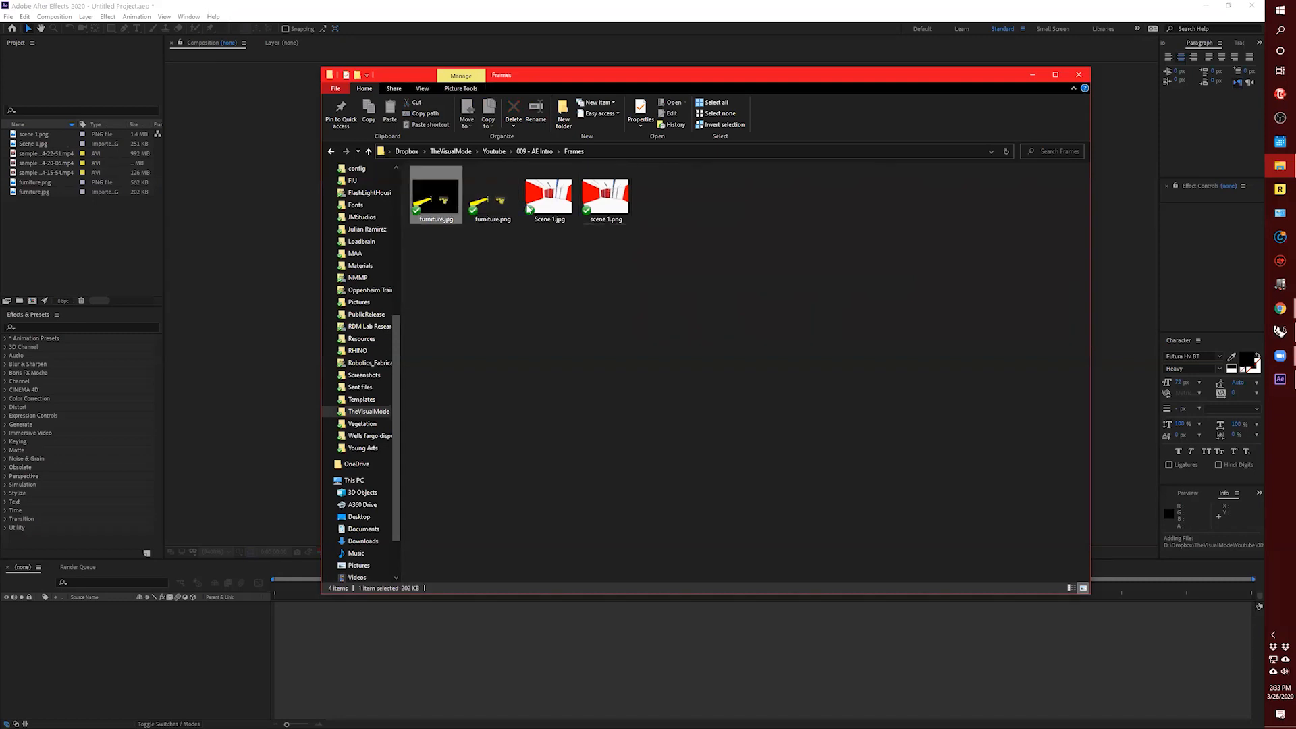
{"action": "left_click", "coordinate": [804, 222]}
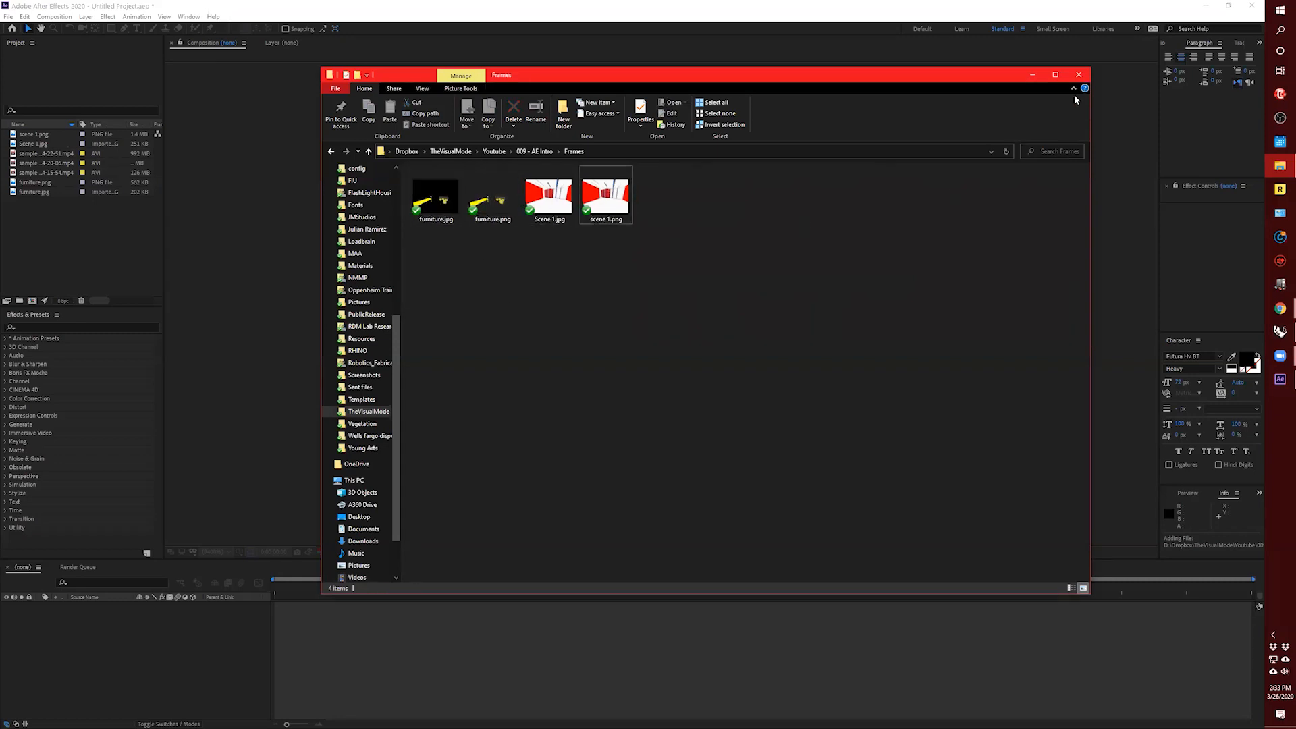
{"action": "double_click", "coordinate": [603, 208]}
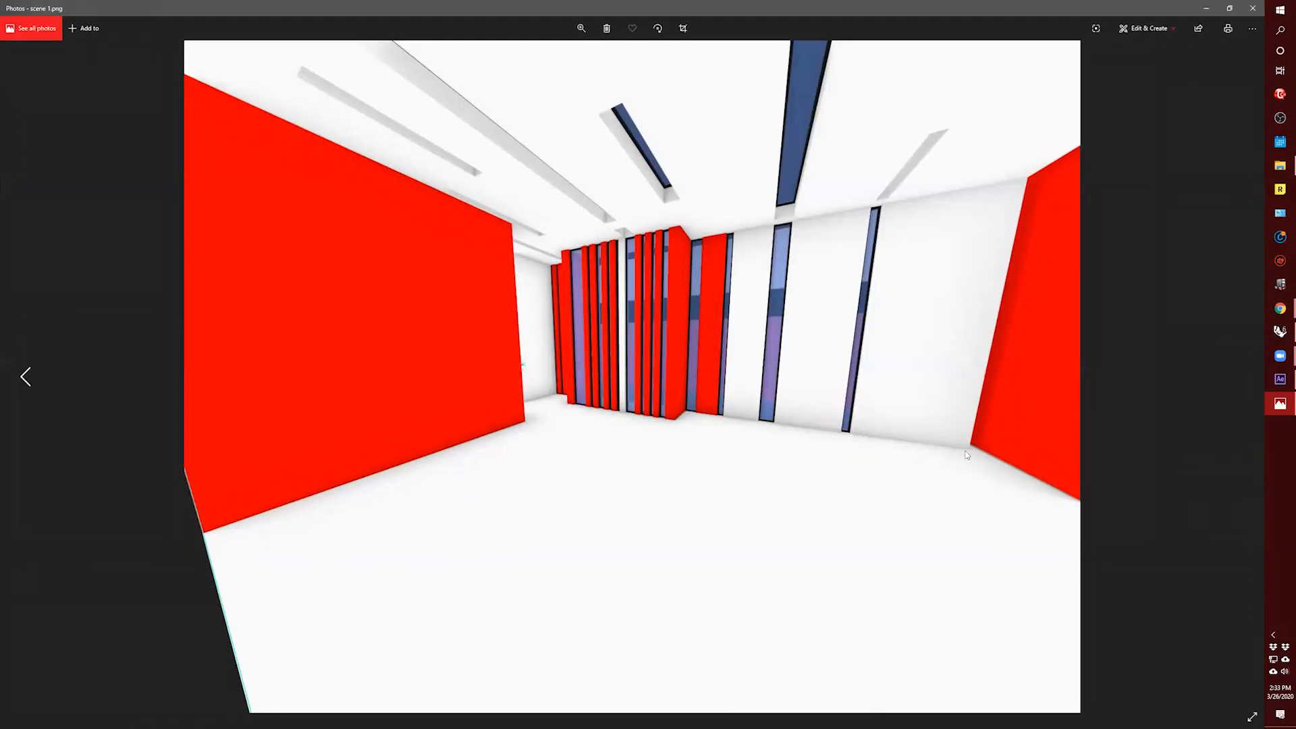
{"action": "key", "text": "Left"}
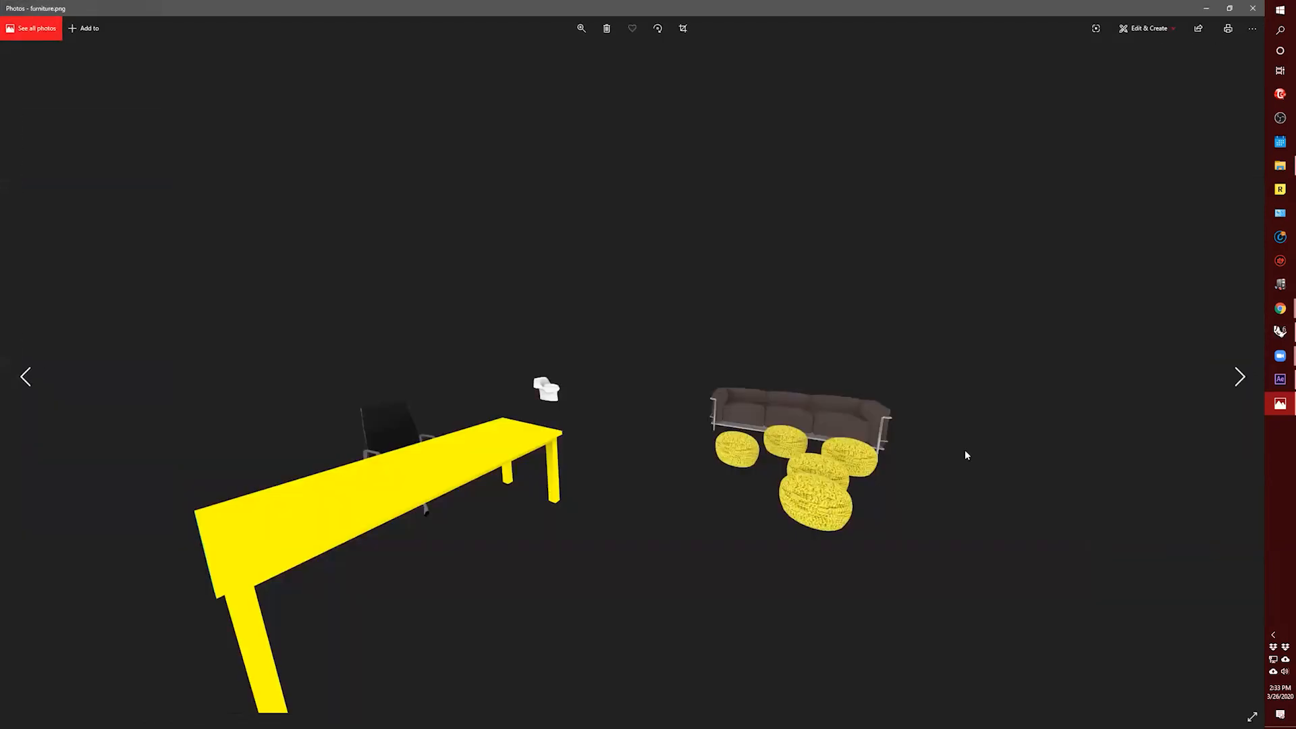
{"action": "key", "text": "Right"}
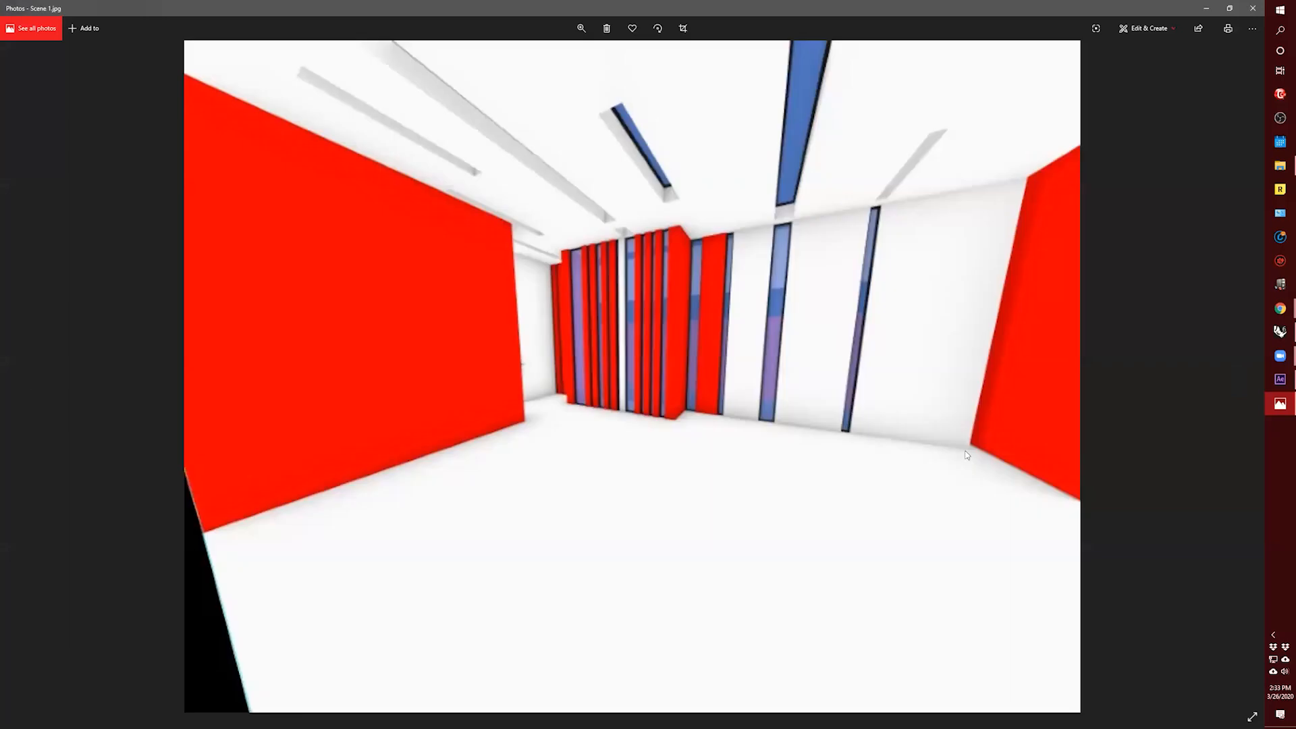
{"action": "left_click", "coordinate": [1252, 8]}
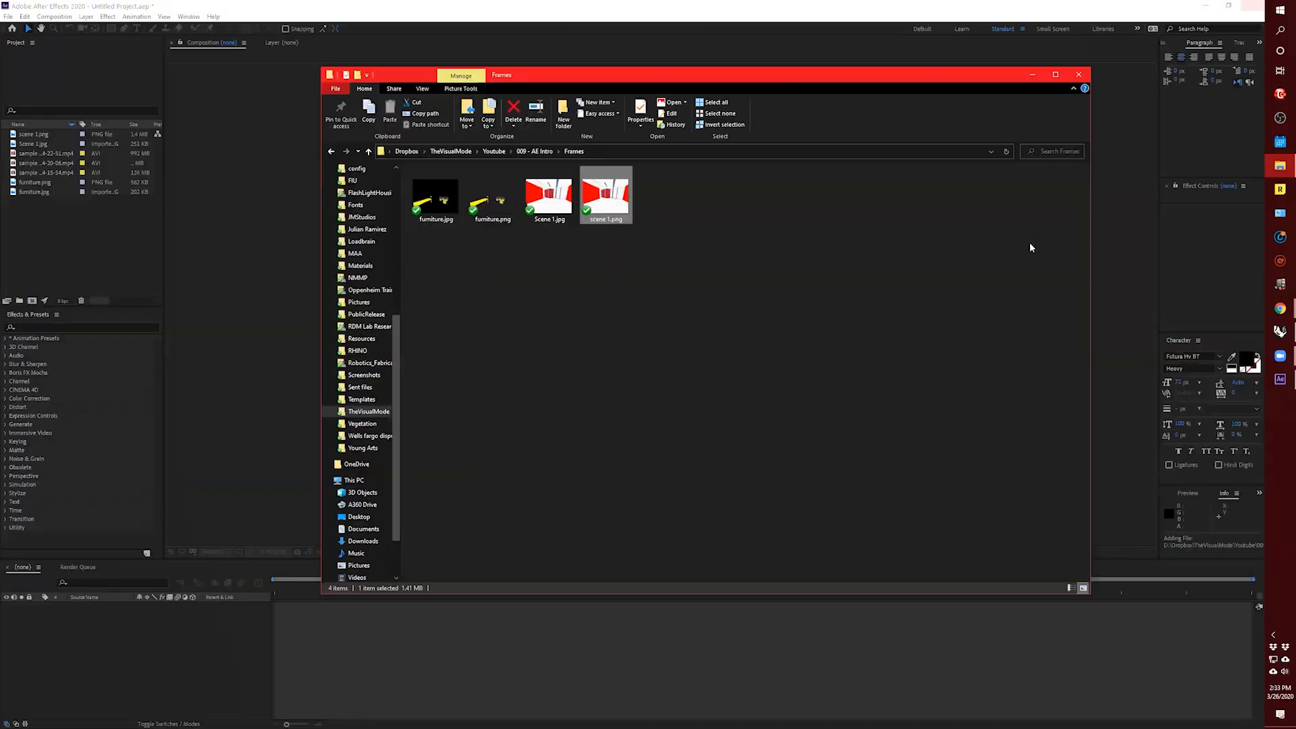
{"action": "left_click", "coordinate": [1079, 75]}
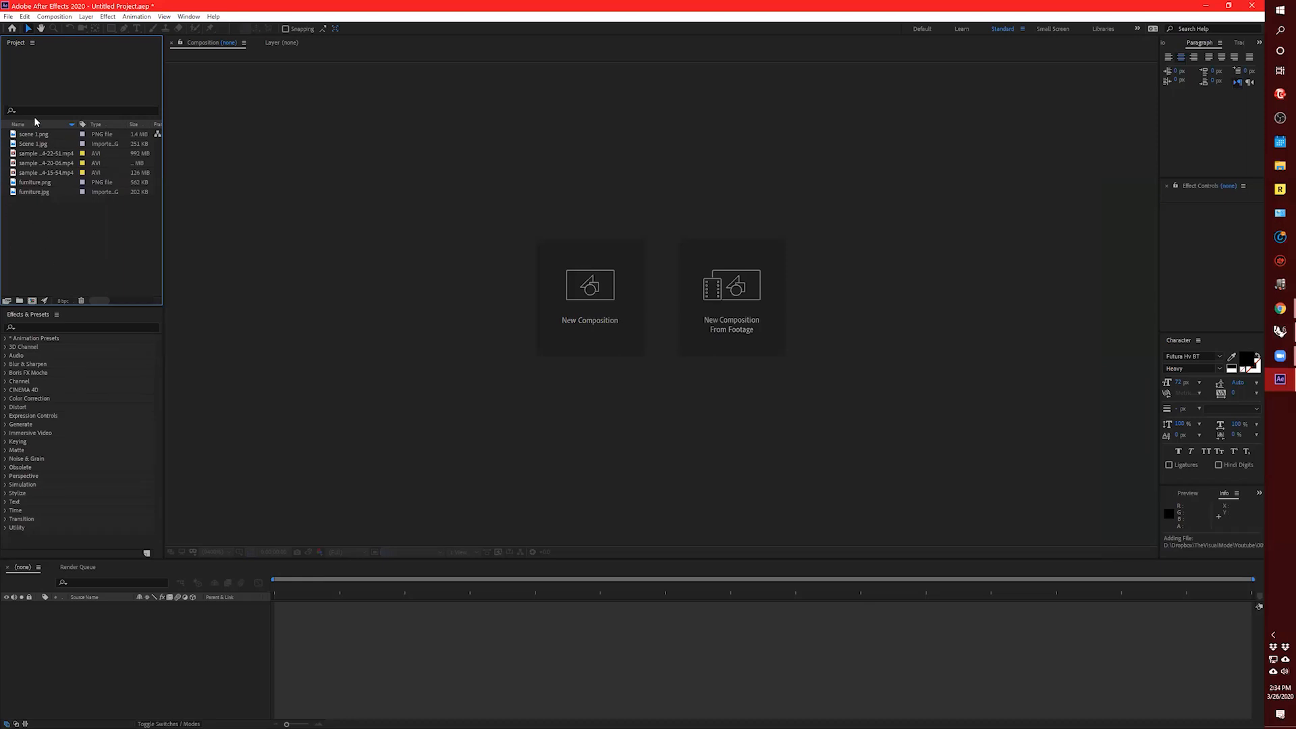
Create a new composition with its duration set to 0:00:00:10.
{"action": "right_click", "coordinate": [9, 224]}
{"action": "right_click", "coordinate": [36, 204]}
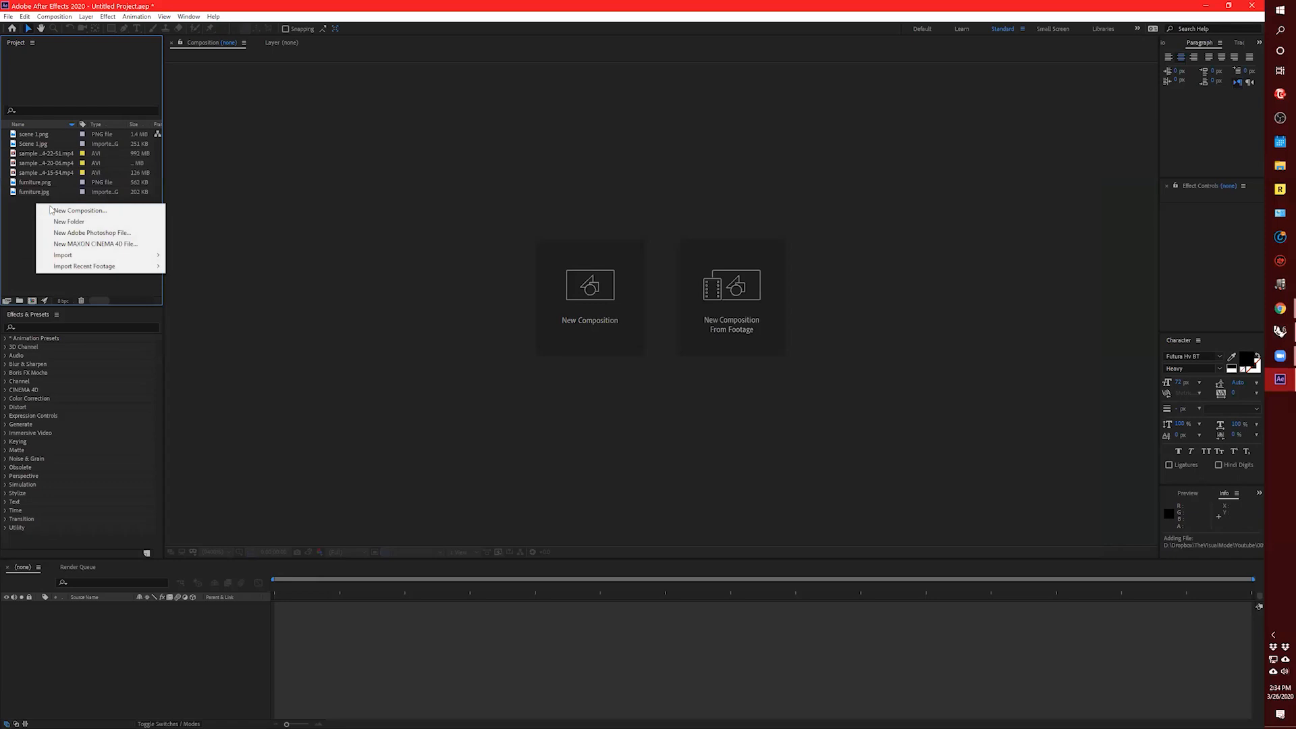
{"action": "left_click", "coordinate": [102, 211]}
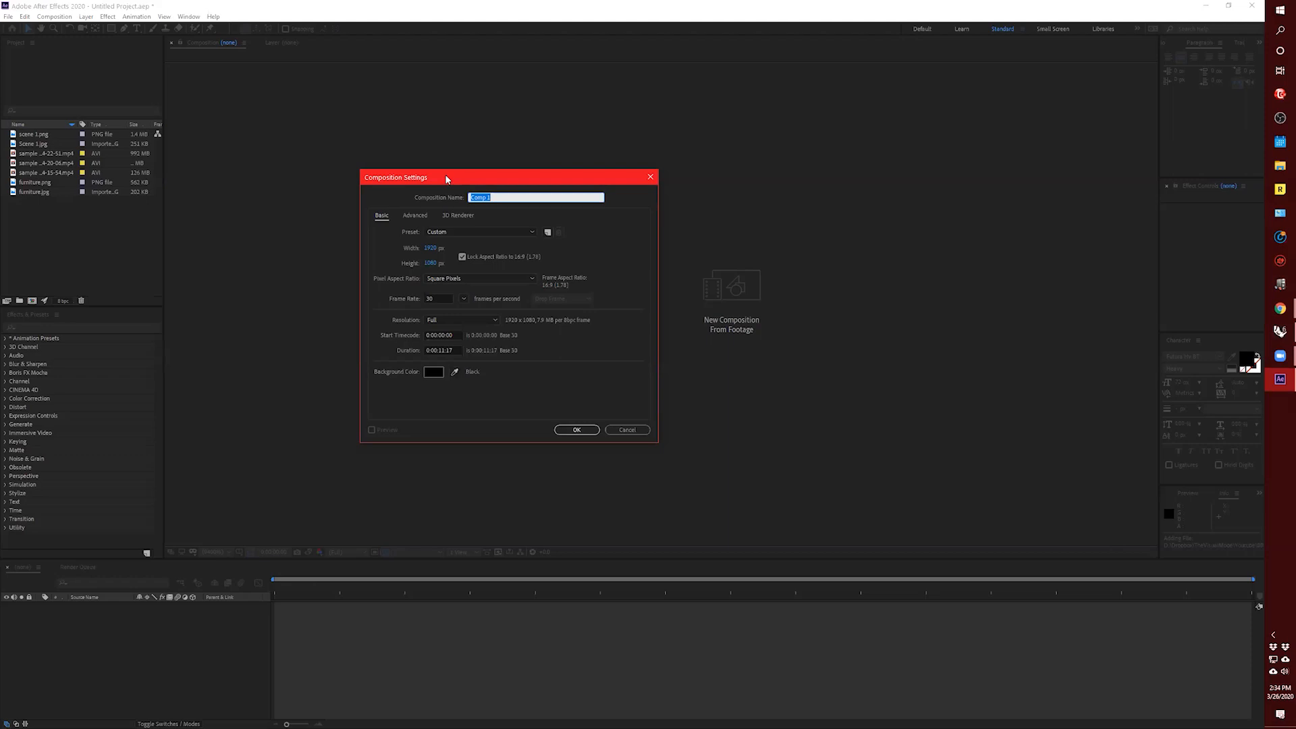
{"action": "left_click_drag", "start_coordinate": [446, 179], "coordinate": [505, 200]}
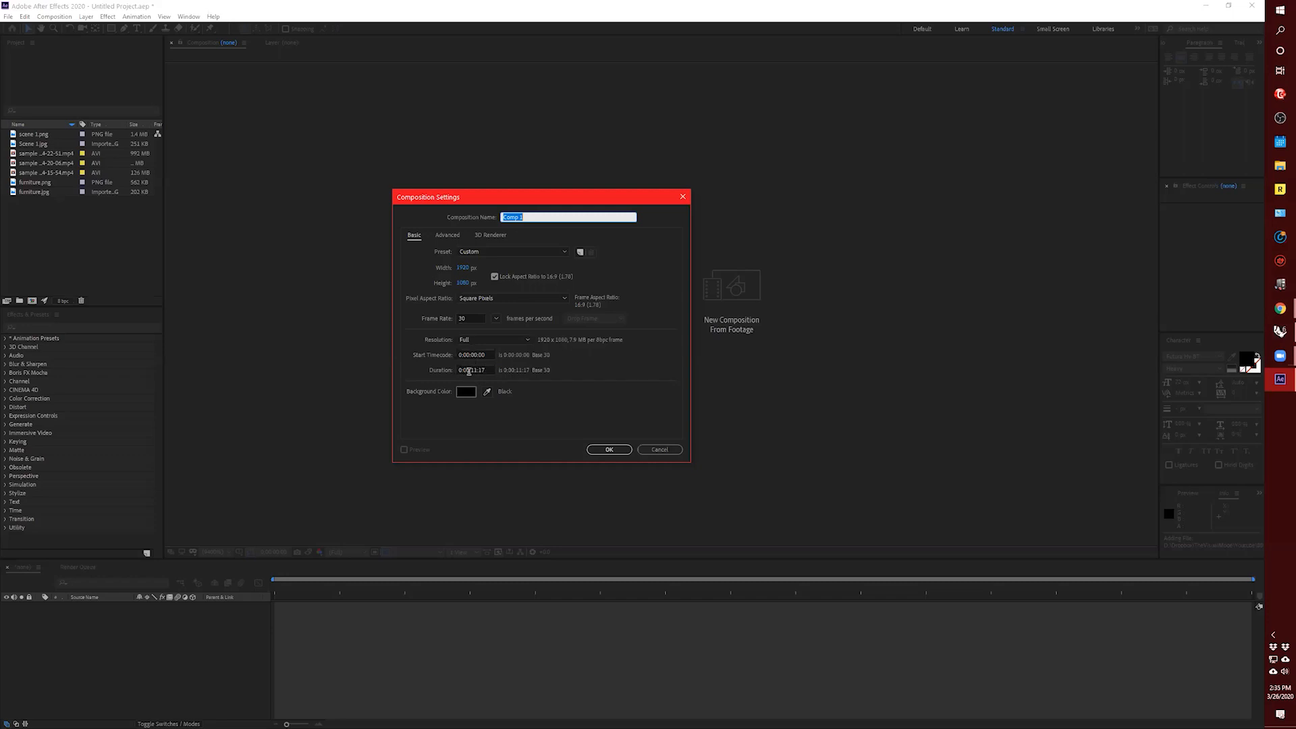
{"action": "left_click_drag", "start_coordinate": [472, 371], "coordinate": [485, 371]}
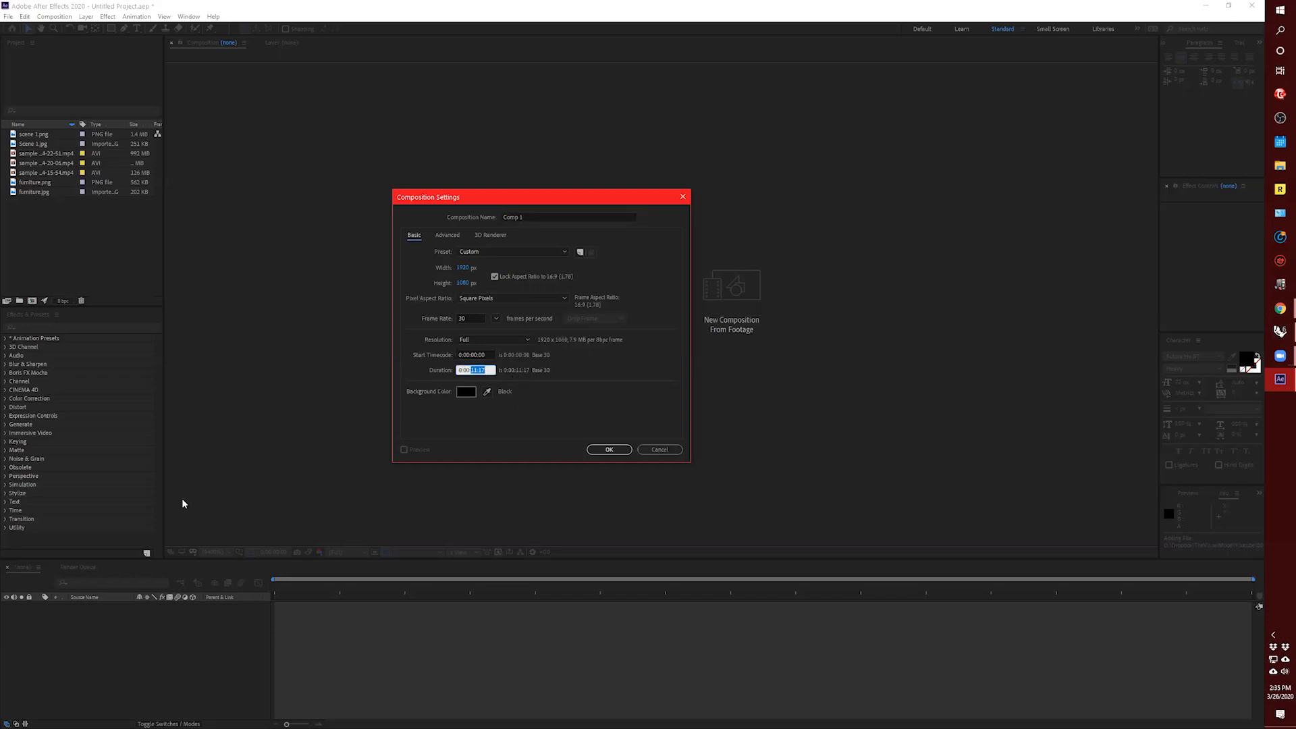
{"action": "type", "text": "30"}
{"action": "left_click", "coordinate": [486, 354]}
{"action": "left_click_drag", "start_coordinate": [475, 370], "coordinate": [523, 378]}
{"action": "left_click", "coordinate": [474, 370]}
{"action": "left_click_drag", "start_coordinate": [472, 370], "coordinate": [548, 375]}
{"action": "left_click", "coordinate": [492, 355]}
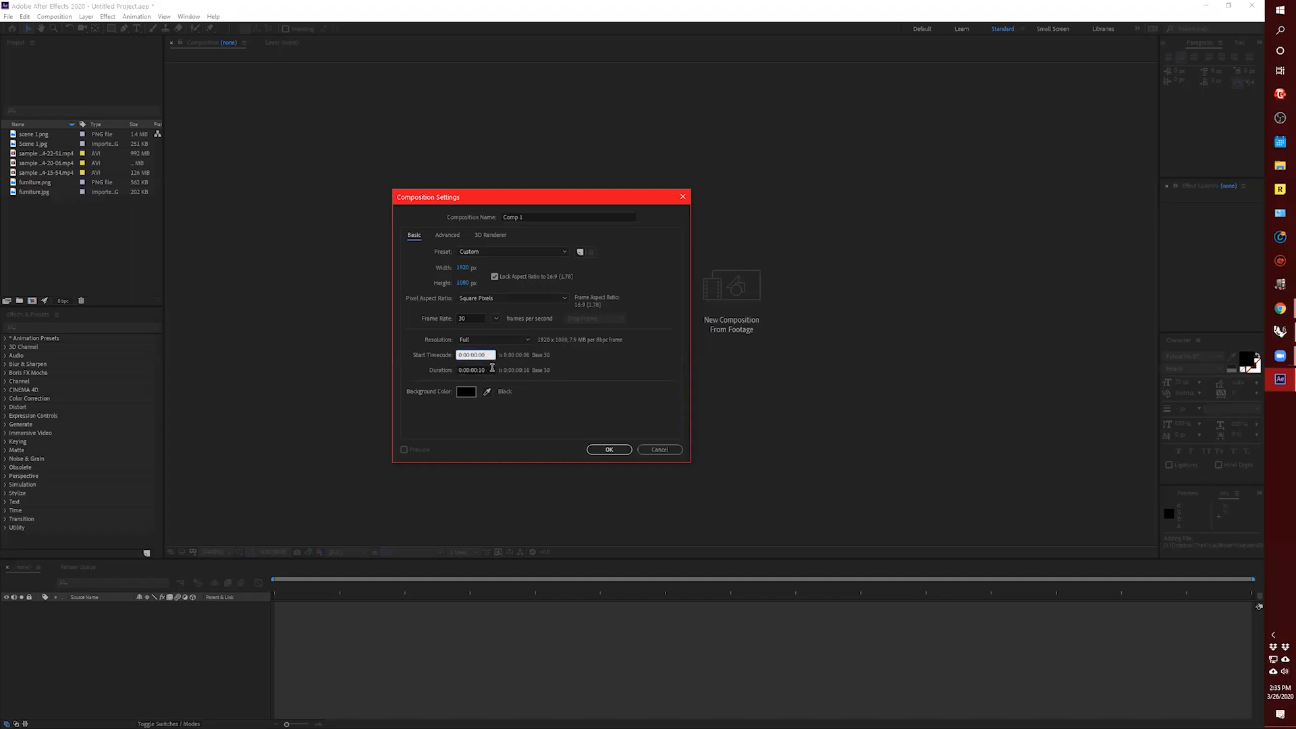
{"action": "left_click", "coordinate": [573, 360]}
{"action": "left_click", "coordinate": [607, 449]}
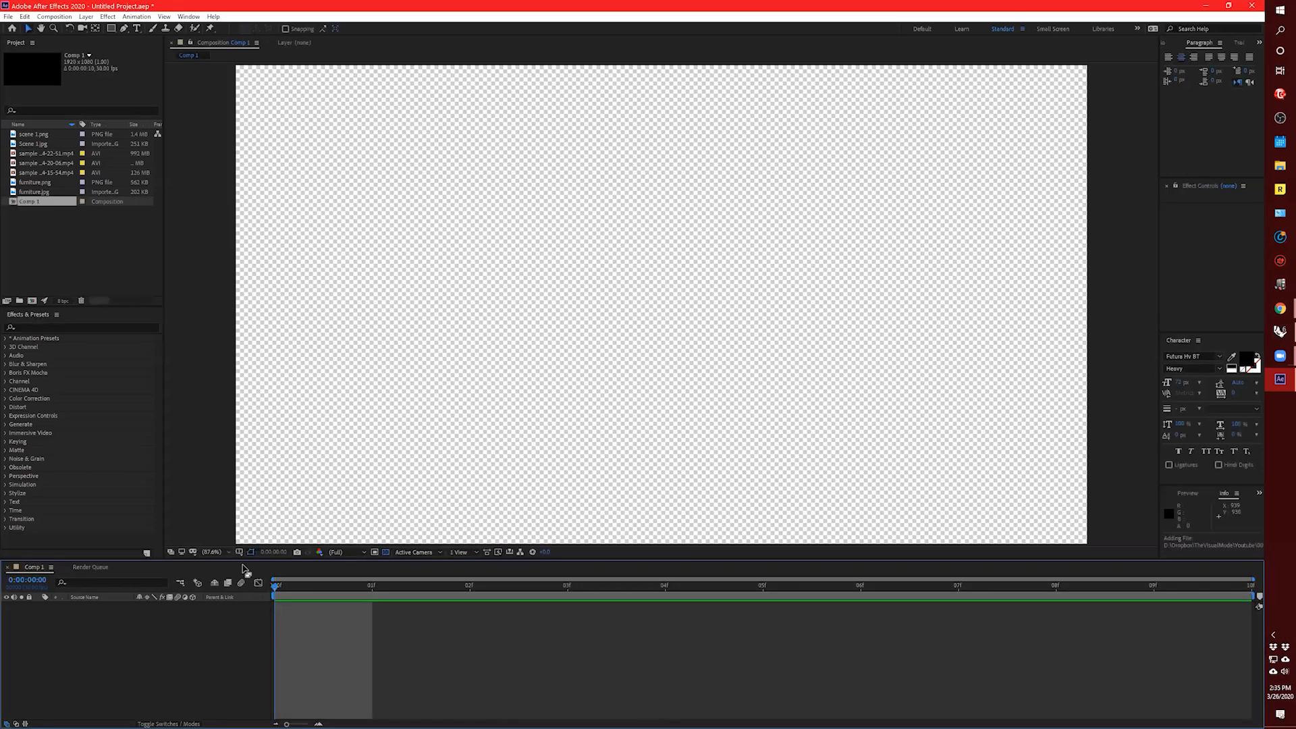
Delete the new Comp 1 composition from the project.
{"action": "left_click", "coordinate": [718, 585]}
{"action": "left_click", "coordinate": [51, 201]}
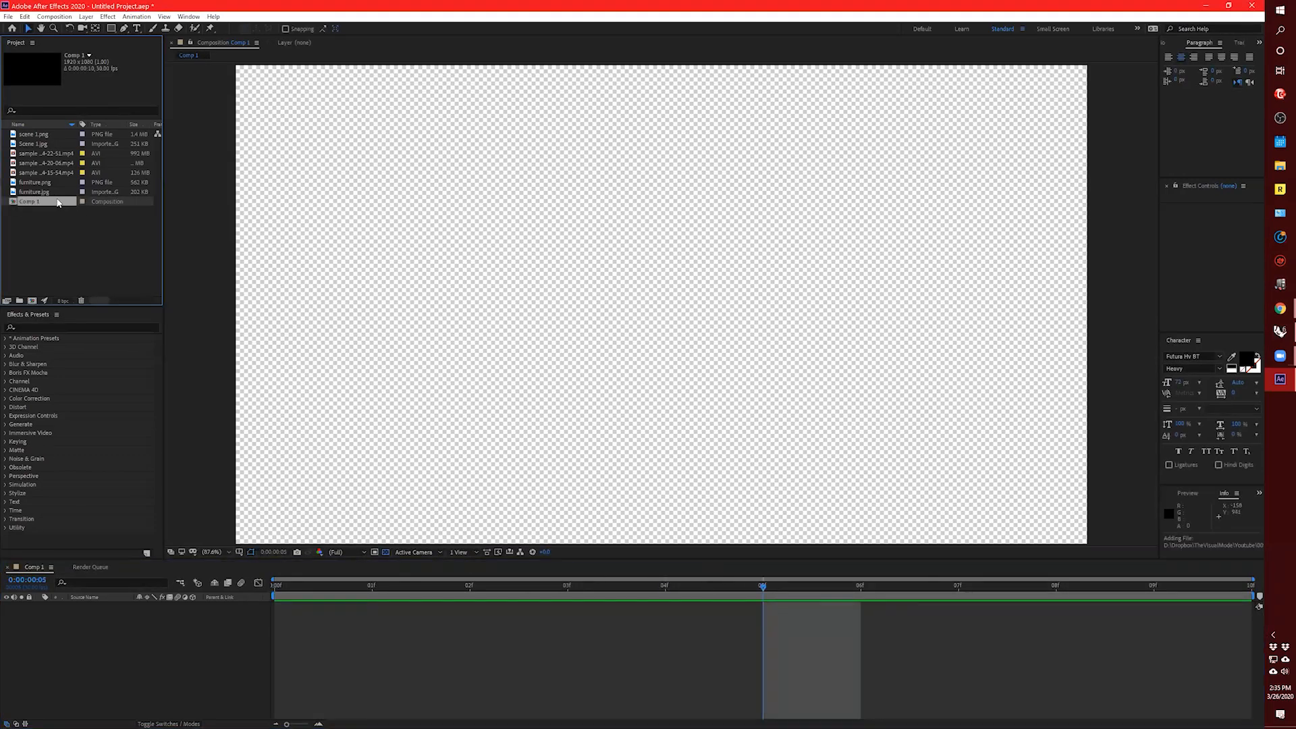
{"action": "key", "text": "Delete"}
Create a new composition with its duration set to 0:00:10:10.
{"action": "right_click", "coordinate": [55, 205]}
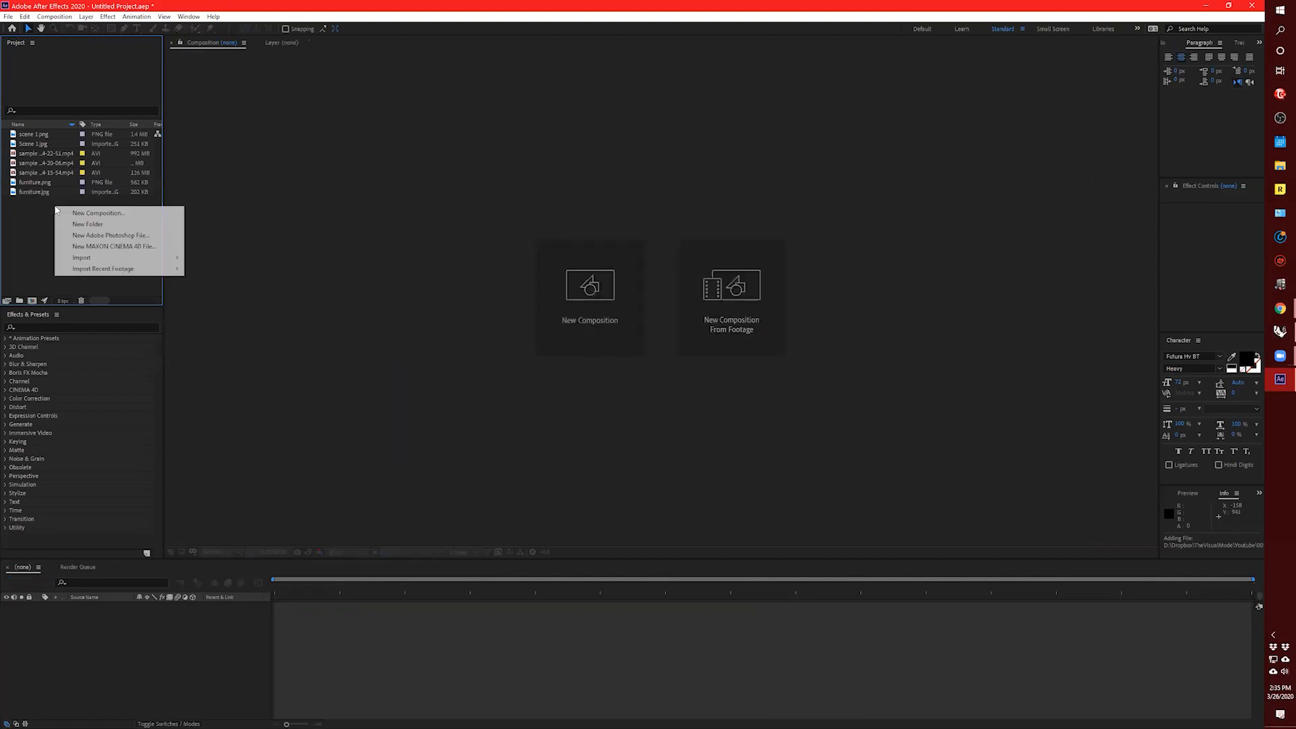
{"action": "left_click", "coordinate": [138, 213]}
{"action": "left_click", "coordinate": [488, 368]}
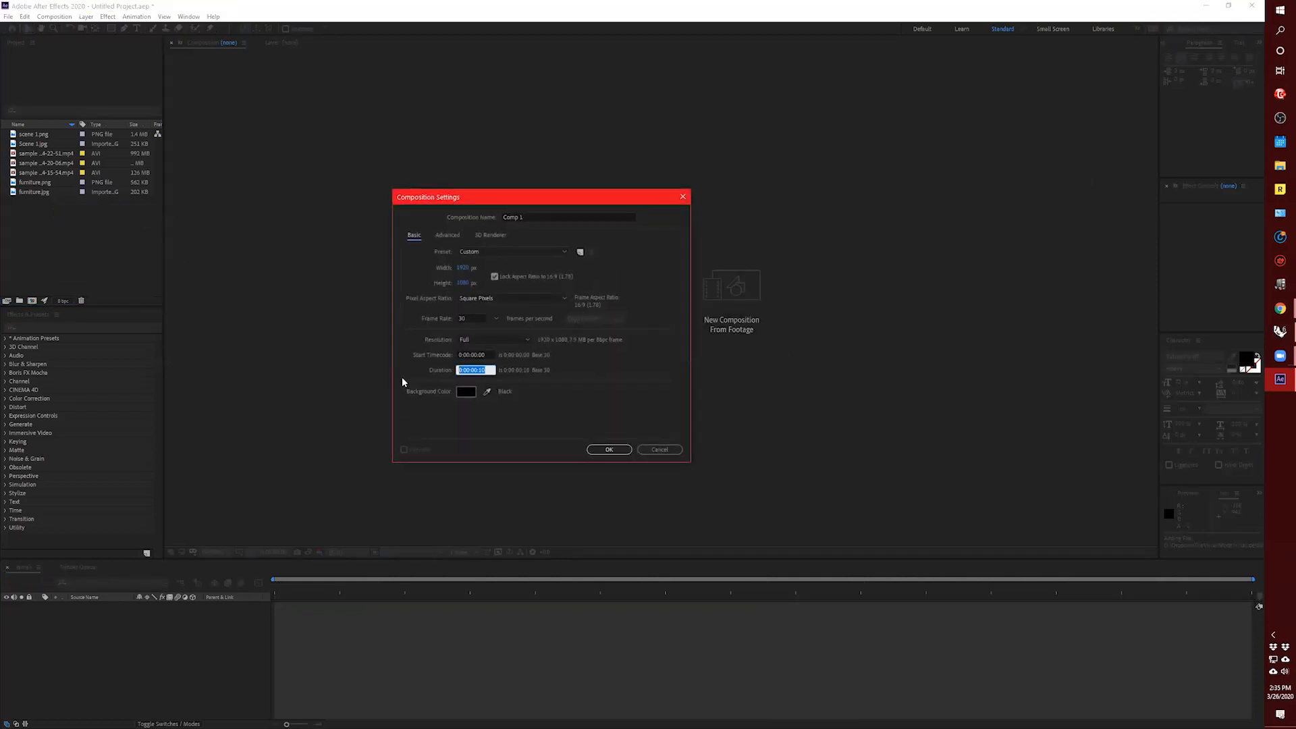
{"action": "type", "text": "10"}
{"action": "left_click", "coordinate": [489, 354]}
{"action": "left_click", "coordinate": [492, 370]}
{"action": "key", "text": "Return"}
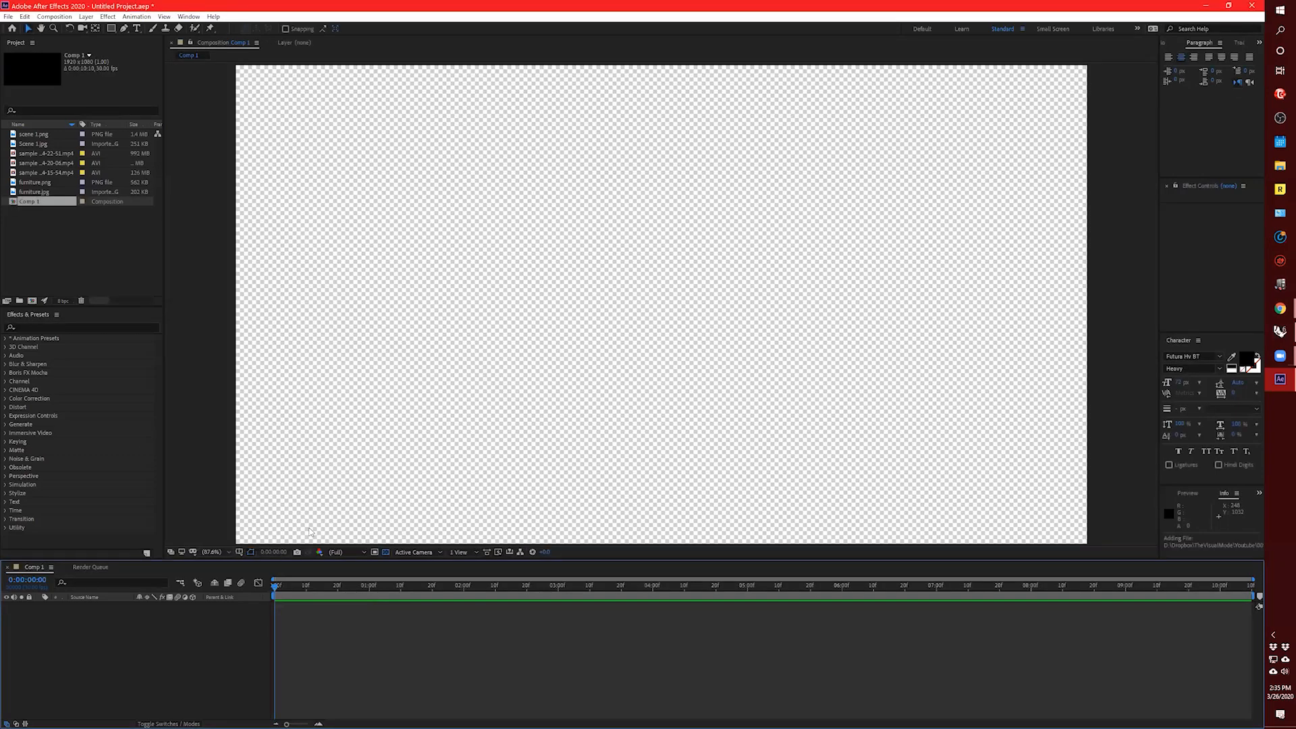
{"action": "left_click_drag", "start_coordinate": [366, 588], "coordinate": [230, 608]}
{"action": "left_click", "coordinate": [49, 264]}
{"action": "left_click", "coordinate": [38, 200]}
{"action": "left_click", "coordinate": [46, 224]}
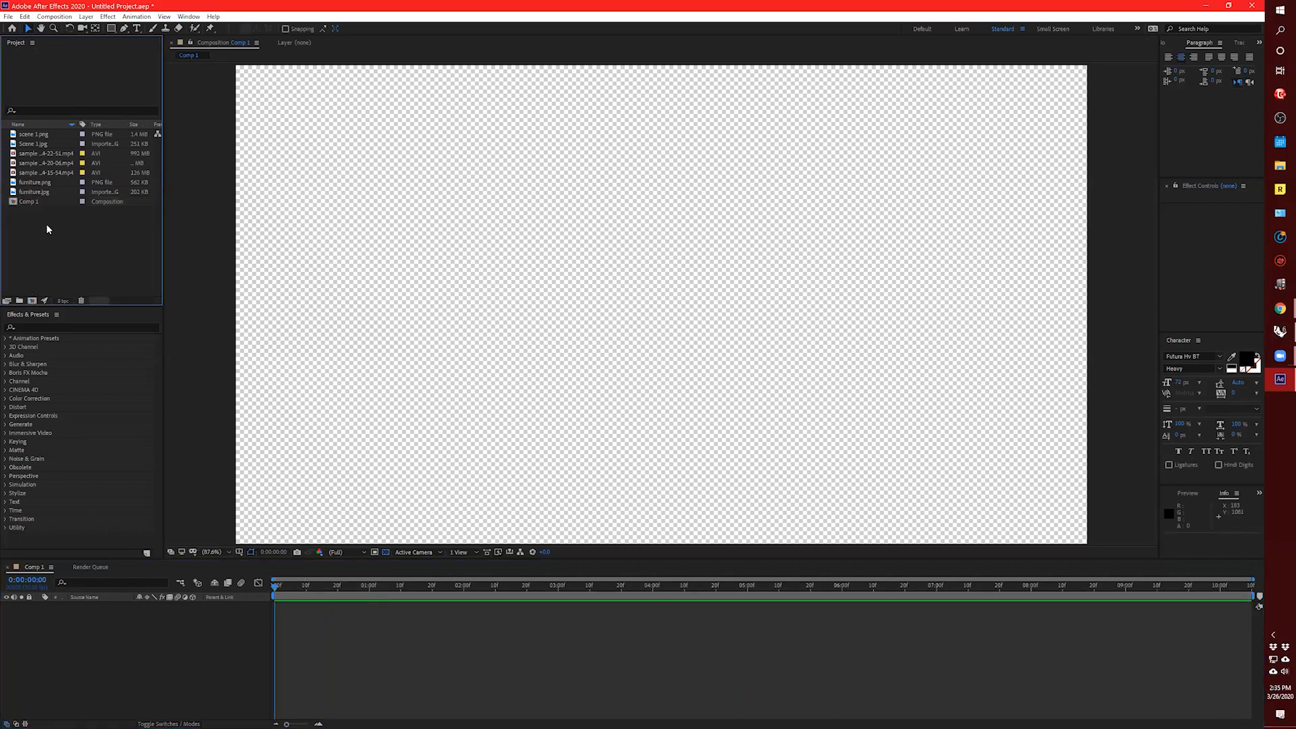
{"action": "left_click", "coordinate": [132, 707]}
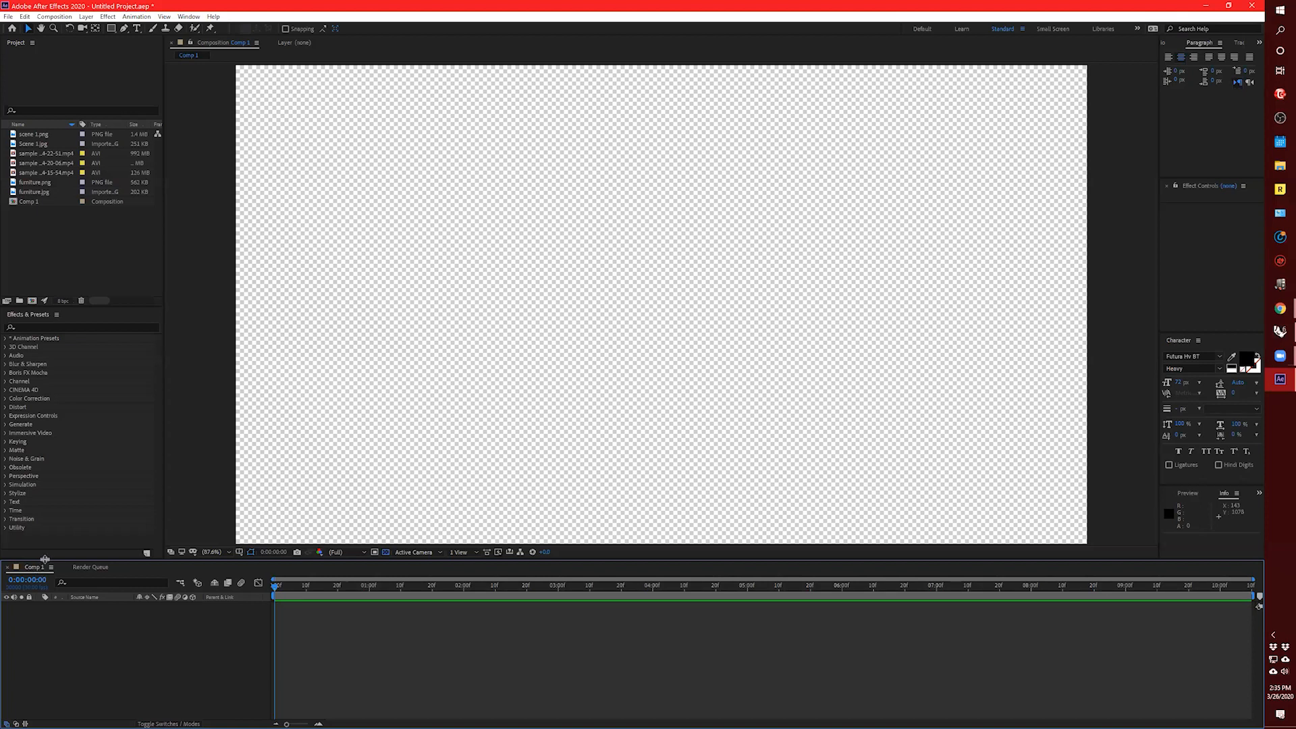
Rename the Comp 1 composition as Section in its composition settings.
{"action": "left_click", "coordinate": [27, 203]}
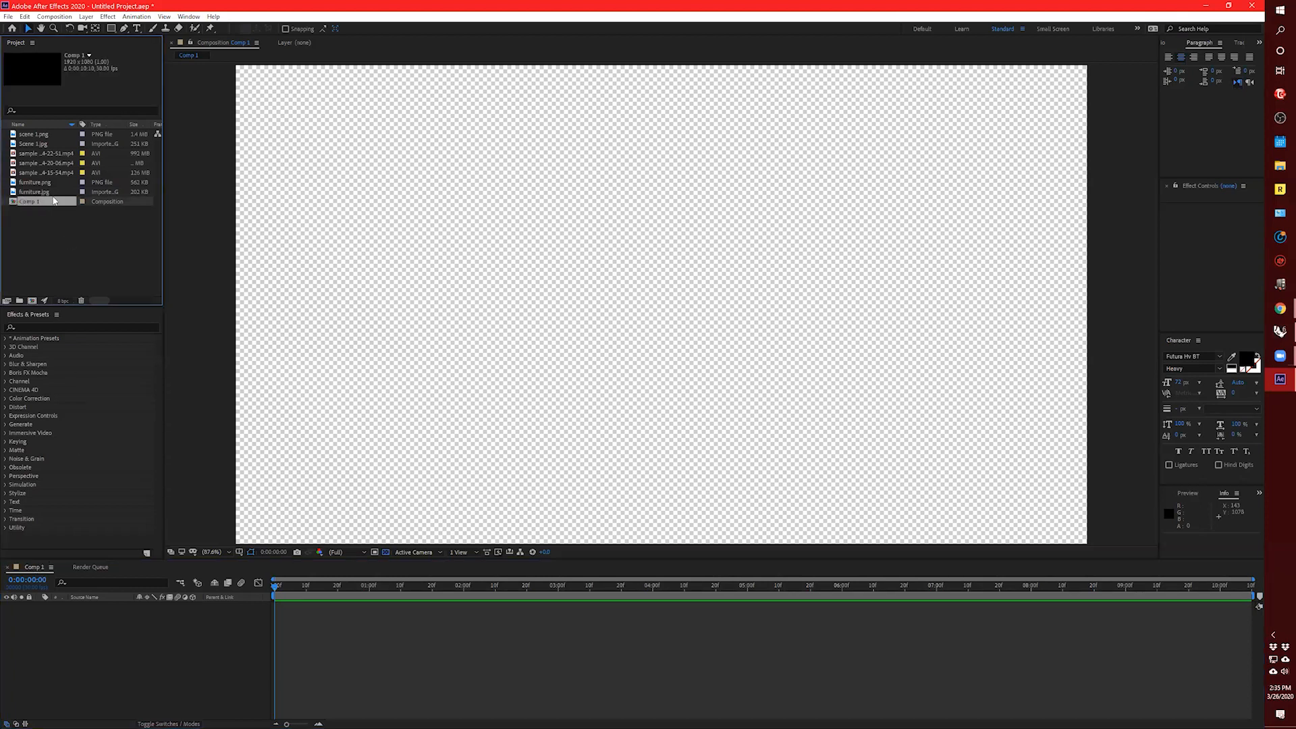
{"action": "right_click", "coordinate": [30, 206]}
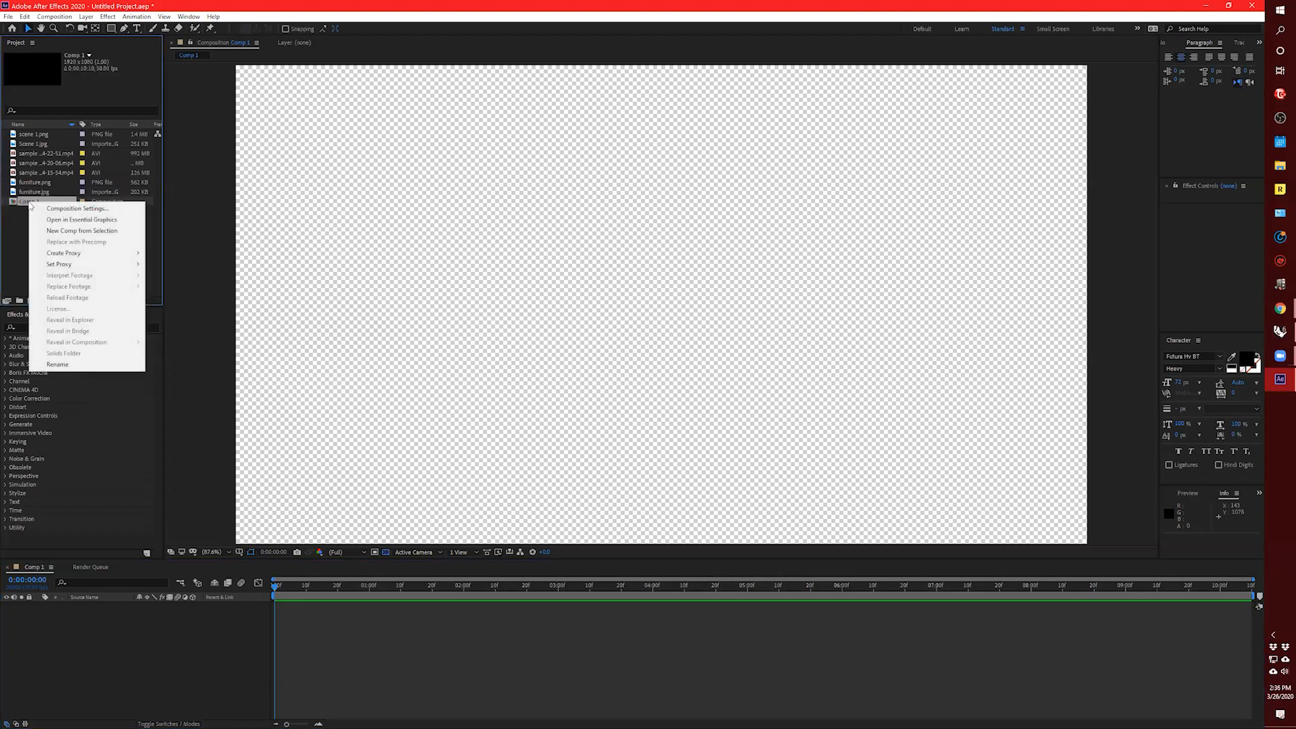
{"action": "left_click", "coordinate": [77, 210]}
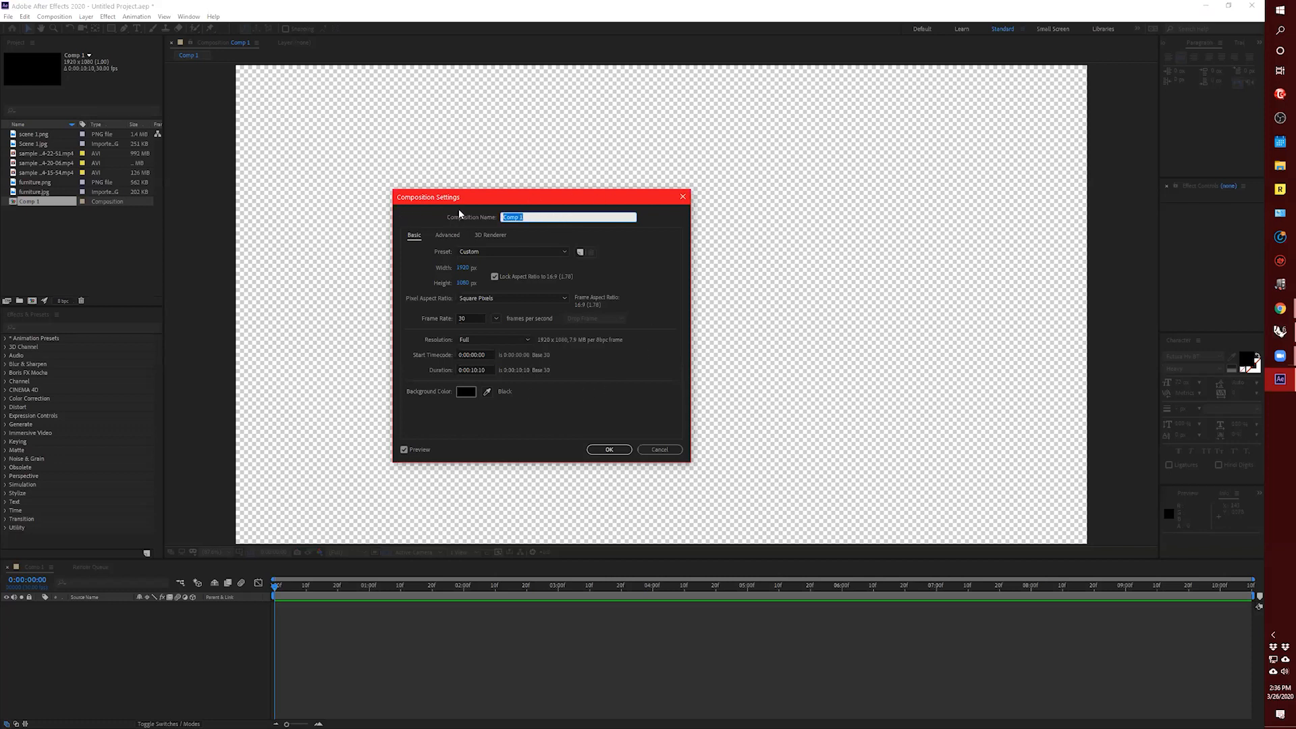
{"action": "type", "text": "Sectio"}
{"action": "left_click", "coordinate": [593, 451]}
{"action": "left_click", "coordinate": [39, 232]}
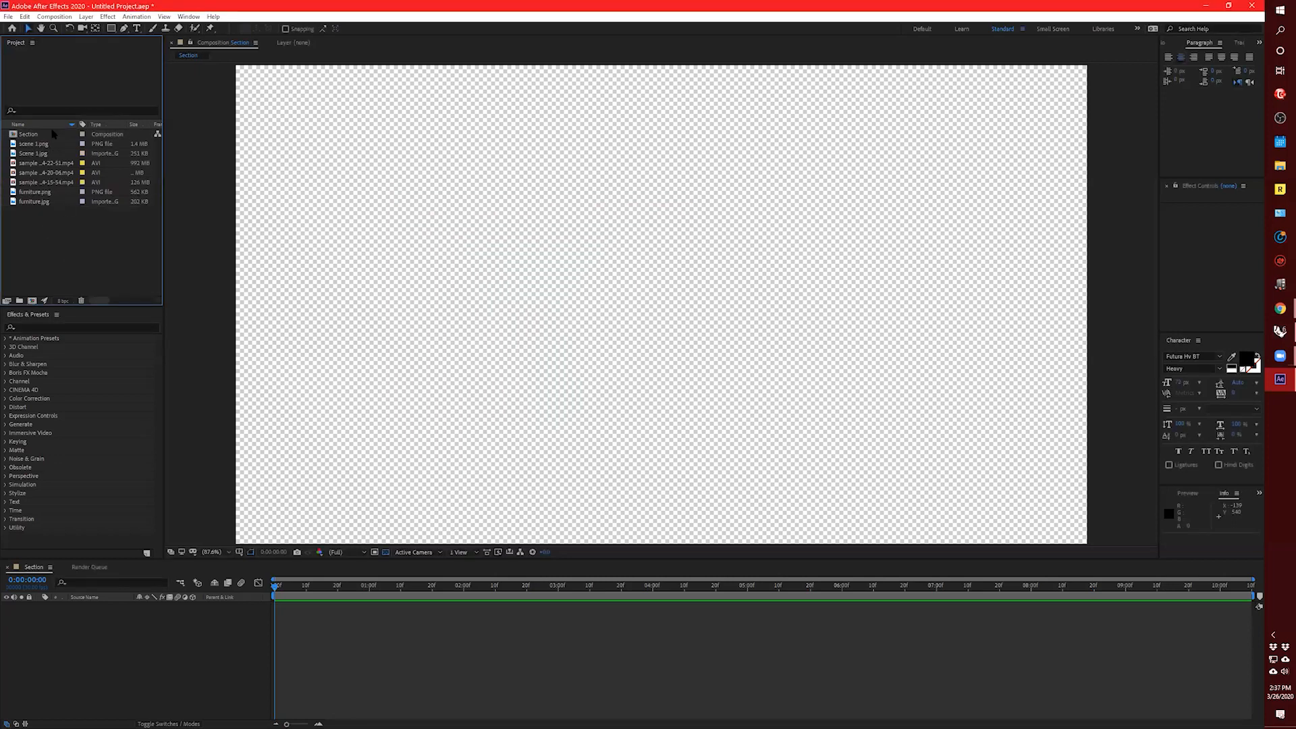
Add the sample MP4 clip ending in 4-20-06 to the Section composition's timeline as a layer.
{"action": "left_click", "coordinate": [52, 133]}
{"action": "left_click", "coordinate": [142, 666]}
{"action": "left_click", "coordinate": [35, 229]}
{"action": "left_click", "coordinate": [52, 163]}
{"action": "left_click", "coordinate": [56, 172]}
{"action": "left_click", "coordinate": [58, 181]}
{"action": "left_click", "coordinate": [57, 172]}
{"action": "left_click_drag", "start_coordinate": [60, 173], "coordinate": [114, 646]}
{"action": "left_click", "coordinate": [176, 656]}
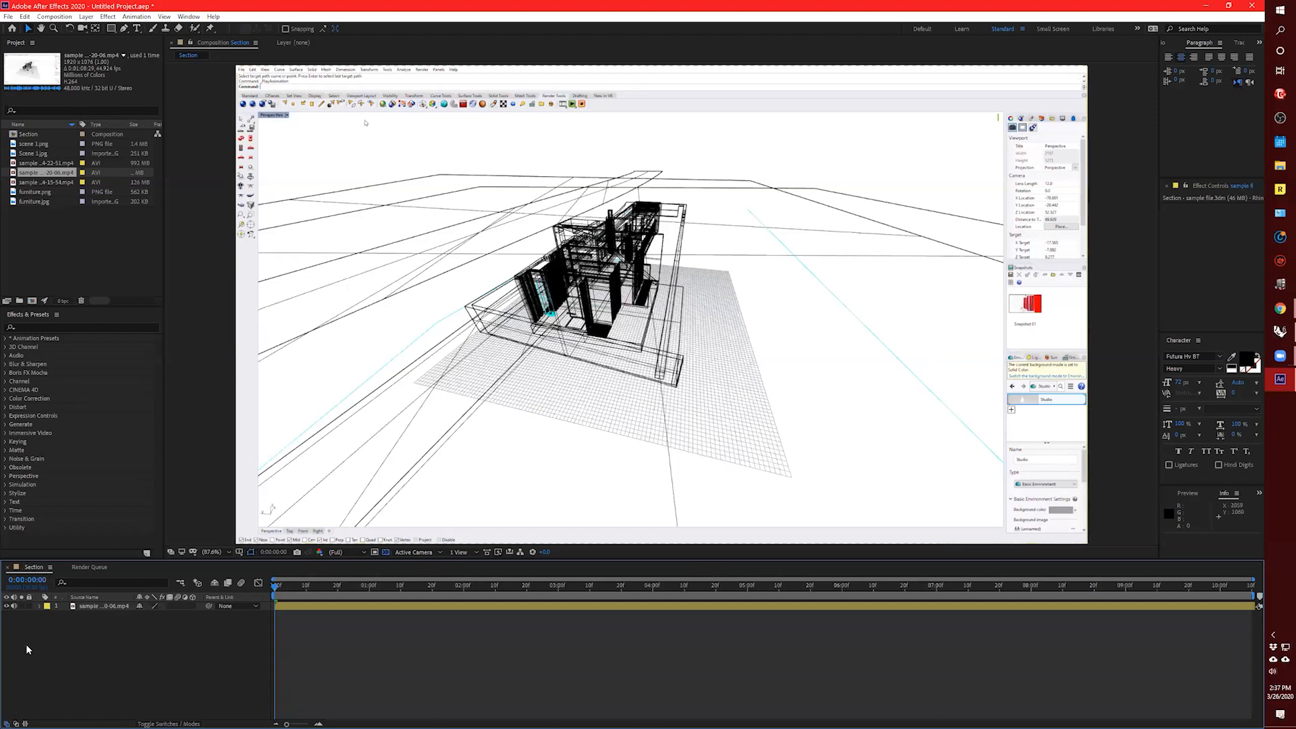
Select the video layer in the Section composition and preview its playback from the start.
{"action": "left_click", "coordinate": [96, 607]}
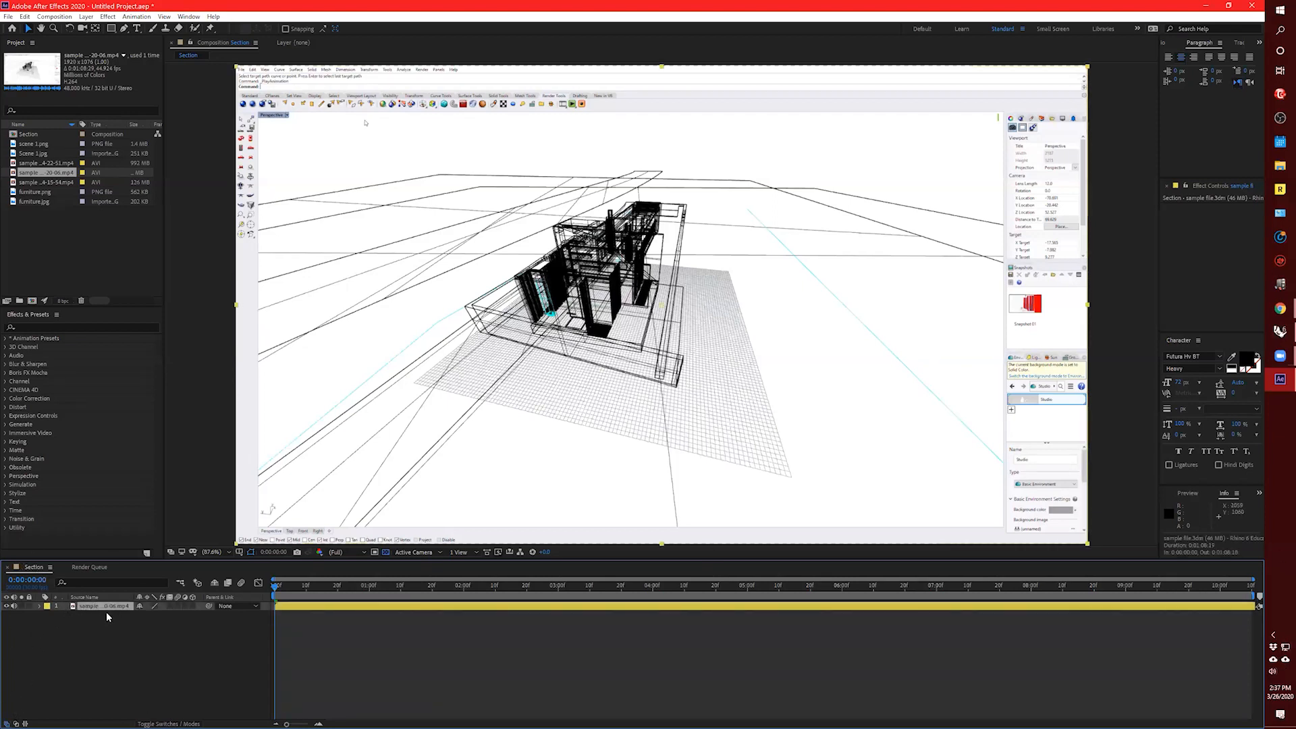
{"action": "left_click_drag", "start_coordinate": [276, 588], "coordinate": [220, 617]}
{"action": "left_click_drag", "start_coordinate": [277, 586], "coordinate": [173, 650]}
{"action": "key", "text": "space"}
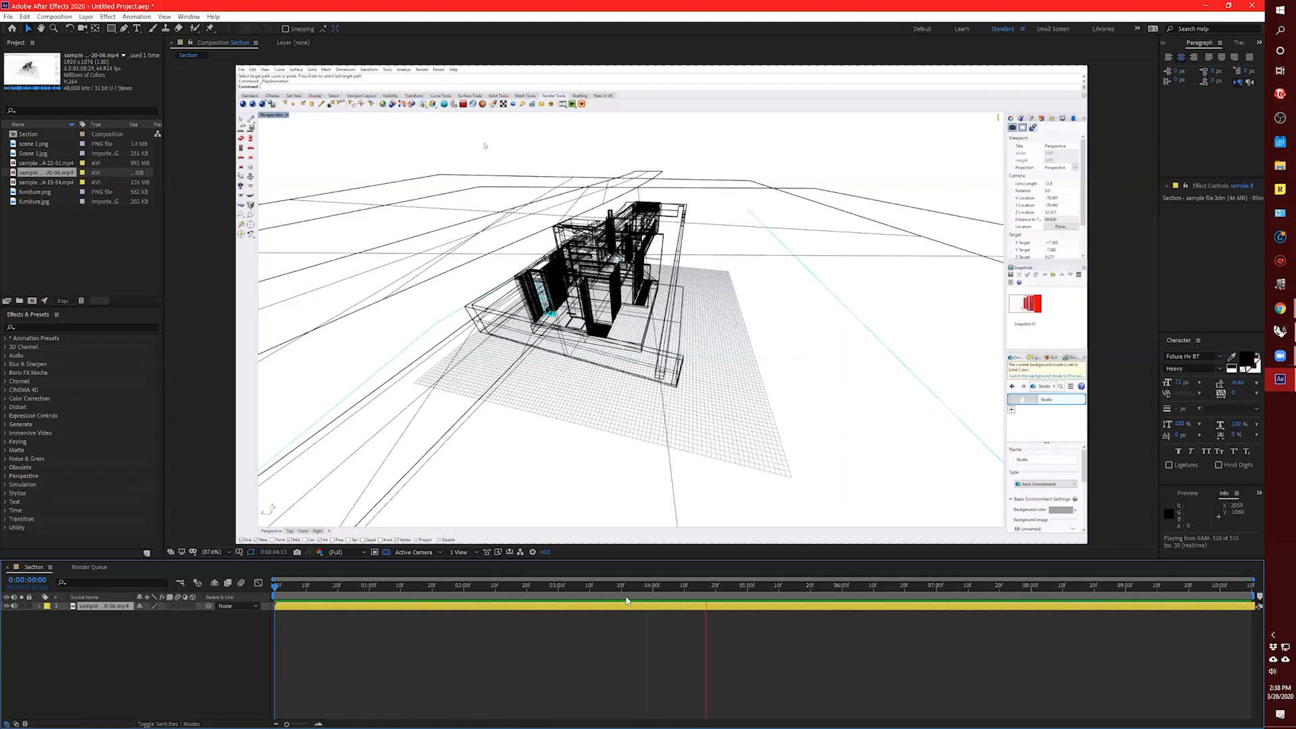
{"action": "key", "text": "space"}
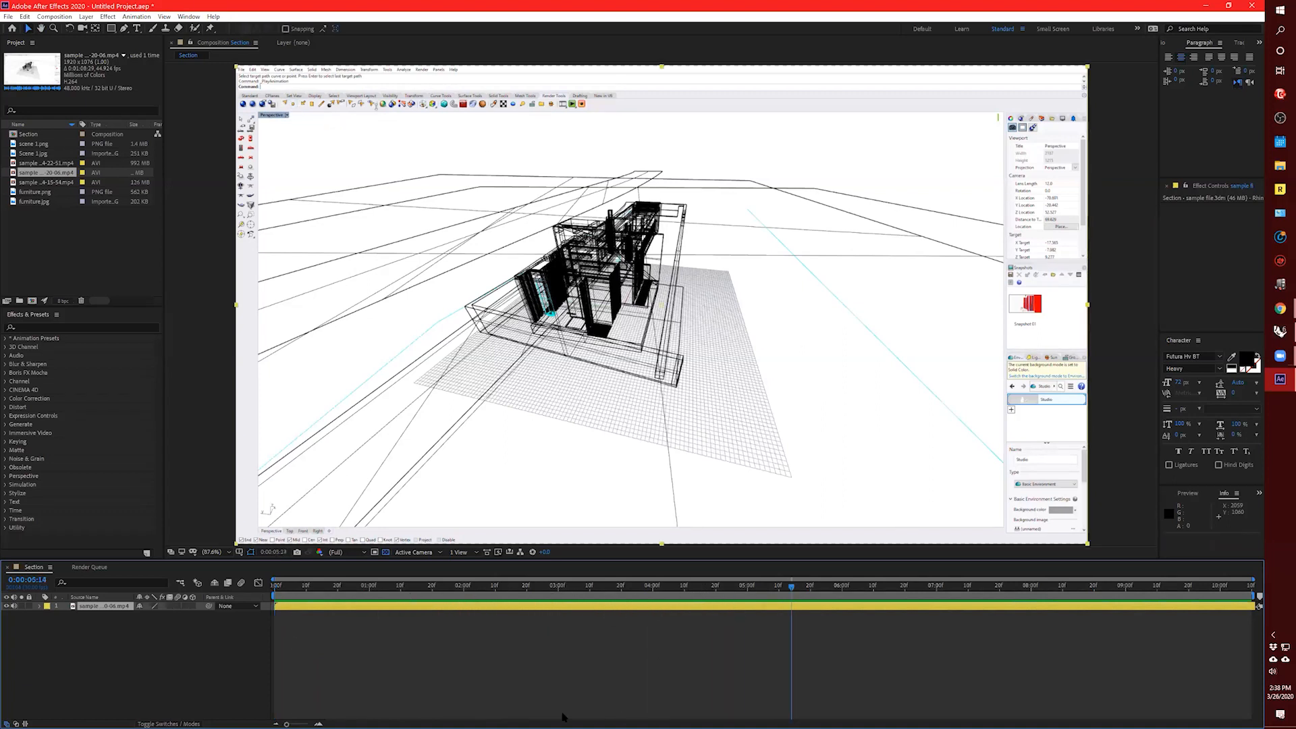
Scrub the playhead through the video layer and bring it back near the start of the timeline.
{"action": "left_click_drag", "start_coordinate": [416, 597], "coordinate": [401, 626]}
{"action": "left_click_drag", "start_coordinate": [508, 608], "coordinate": [395, 604]}
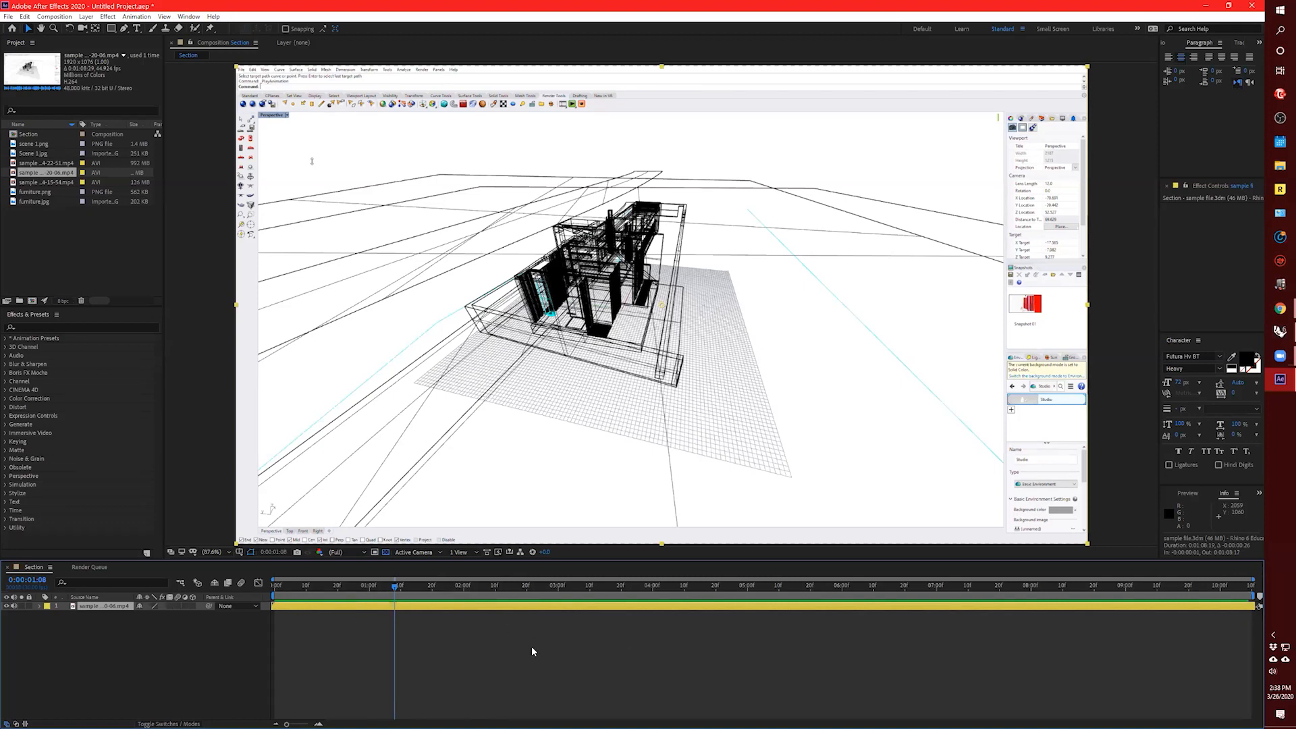
{"action": "left_click_drag", "start_coordinate": [408, 587], "coordinate": [482, 588]}
{"action": "key", "text": "Home"}
{"action": "left_click_drag", "start_coordinate": [275, 654], "coordinate": [275, 595]}
{"action": "left_click_drag", "start_coordinate": [364, 646], "coordinate": [278, 613]}
{"action": "left_click", "coordinate": [494, 656]}
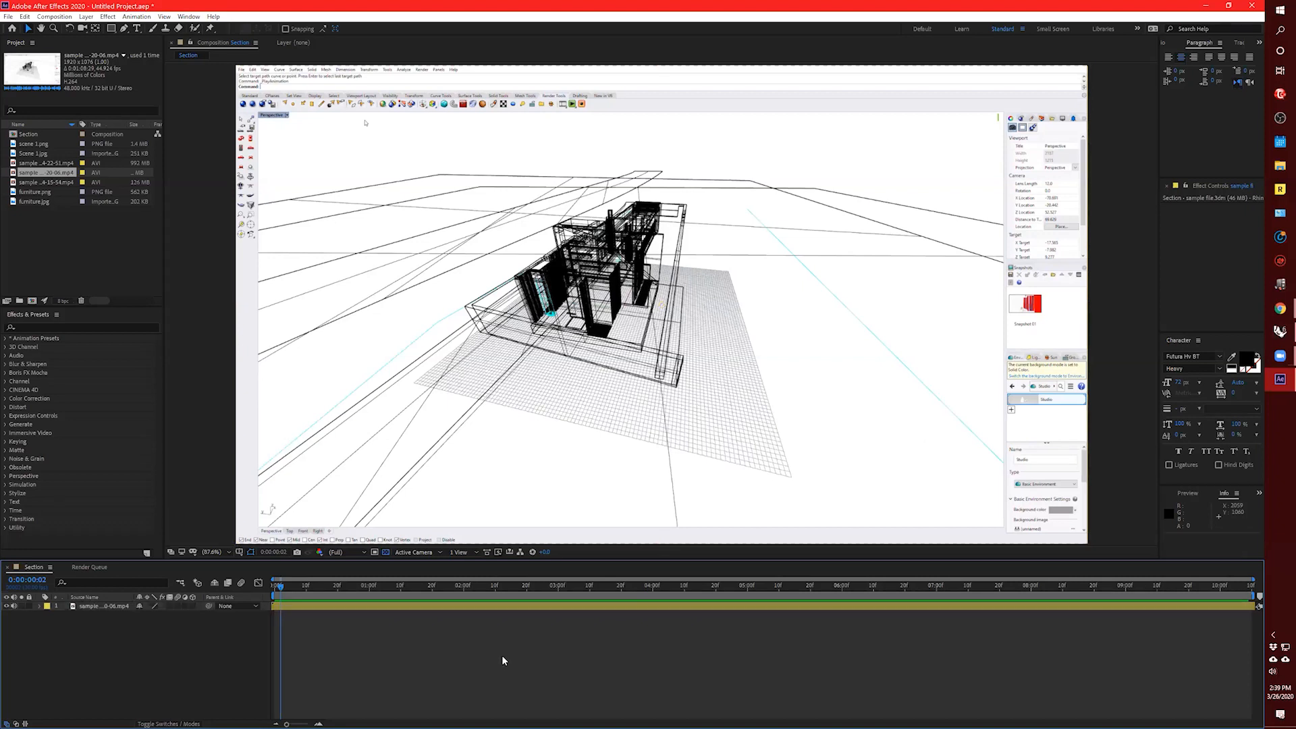
Examine the timeline's time scale at different zoom levels, from single frames to seconds, and advance the playhead one frame.
{"action": "key", "text": "equal"}
{"action": "key", "text": "equal"}
{"action": "key", "text": "equal"}
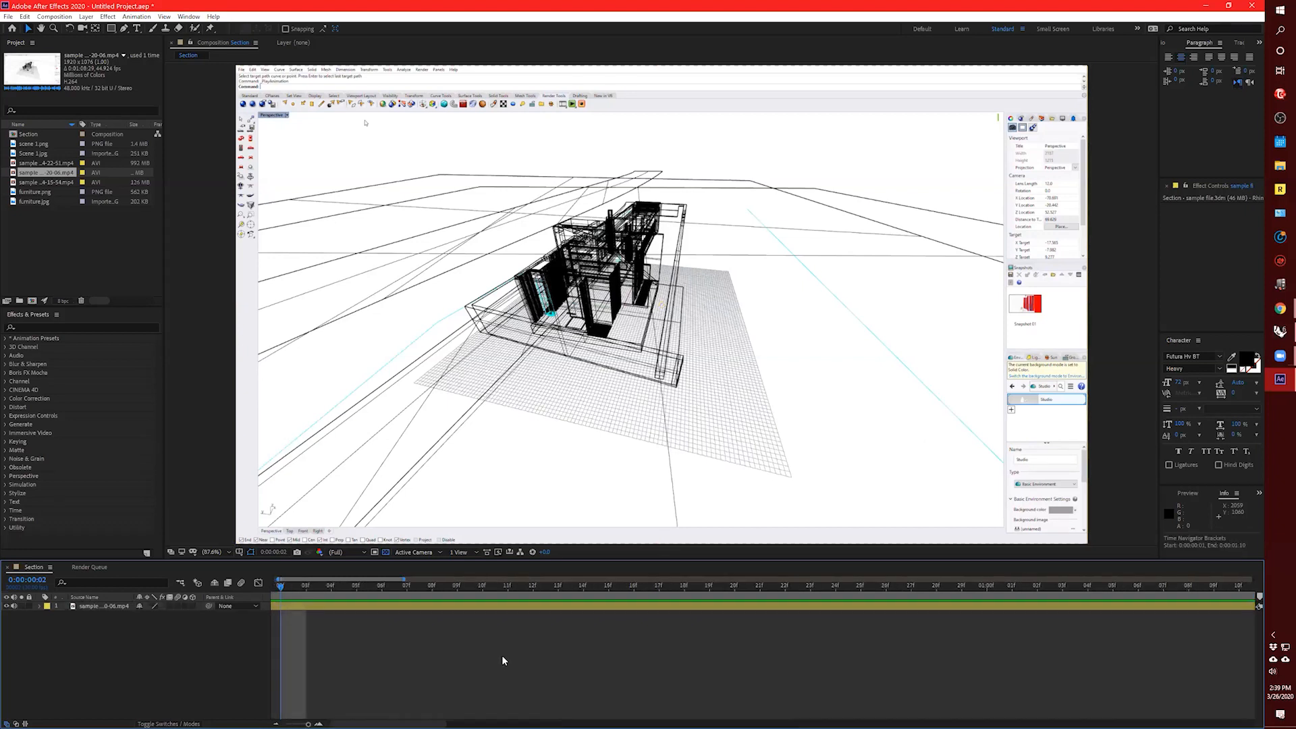
{"action": "key", "text": "minus"}
{"action": "key", "text": "minus"}
{"action": "key", "text": "minus"}
{"action": "key", "text": "equal"}
{"action": "key", "text": "equal"}
{"action": "key", "text": "equal"}
{"action": "key", "text": "minus"}
{"action": "key", "text": "minus"}
{"action": "key", "text": "equal"}
{"action": "key", "text": "equal"}
{"action": "key", "text": "minus"}
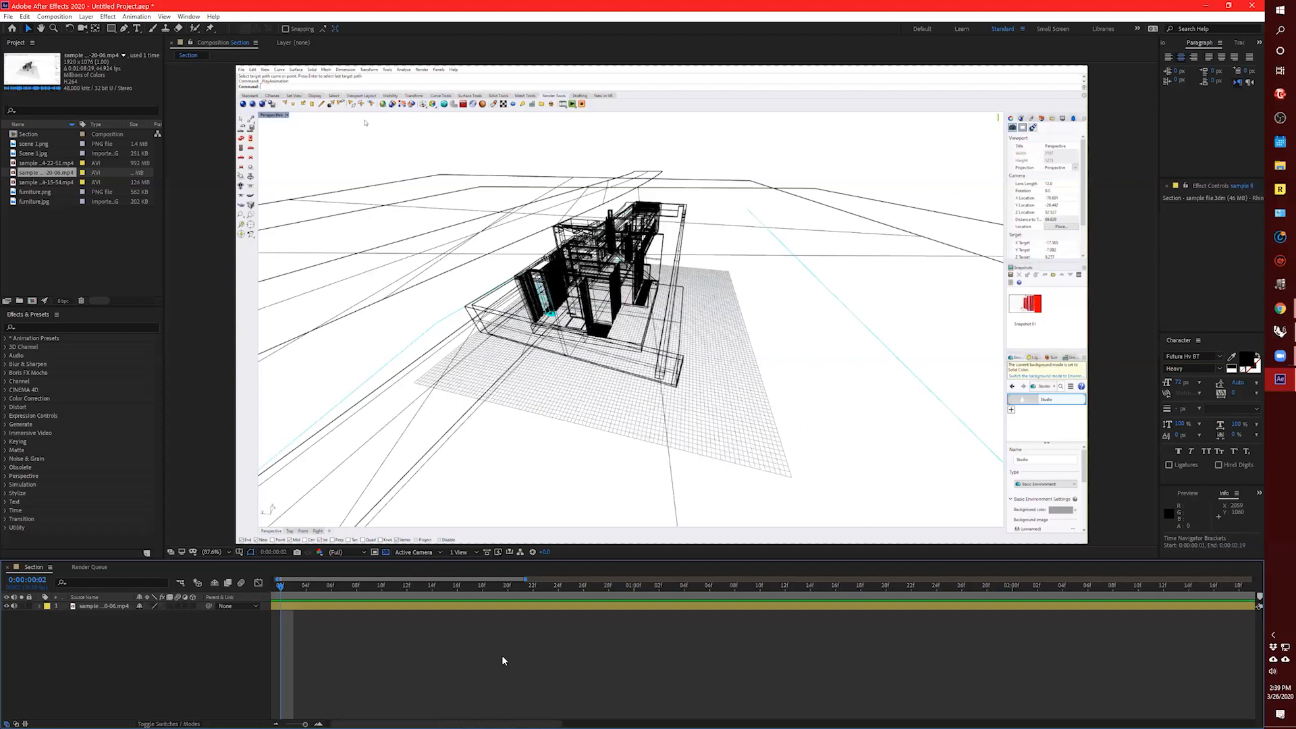
{"action": "key", "text": "equal"}
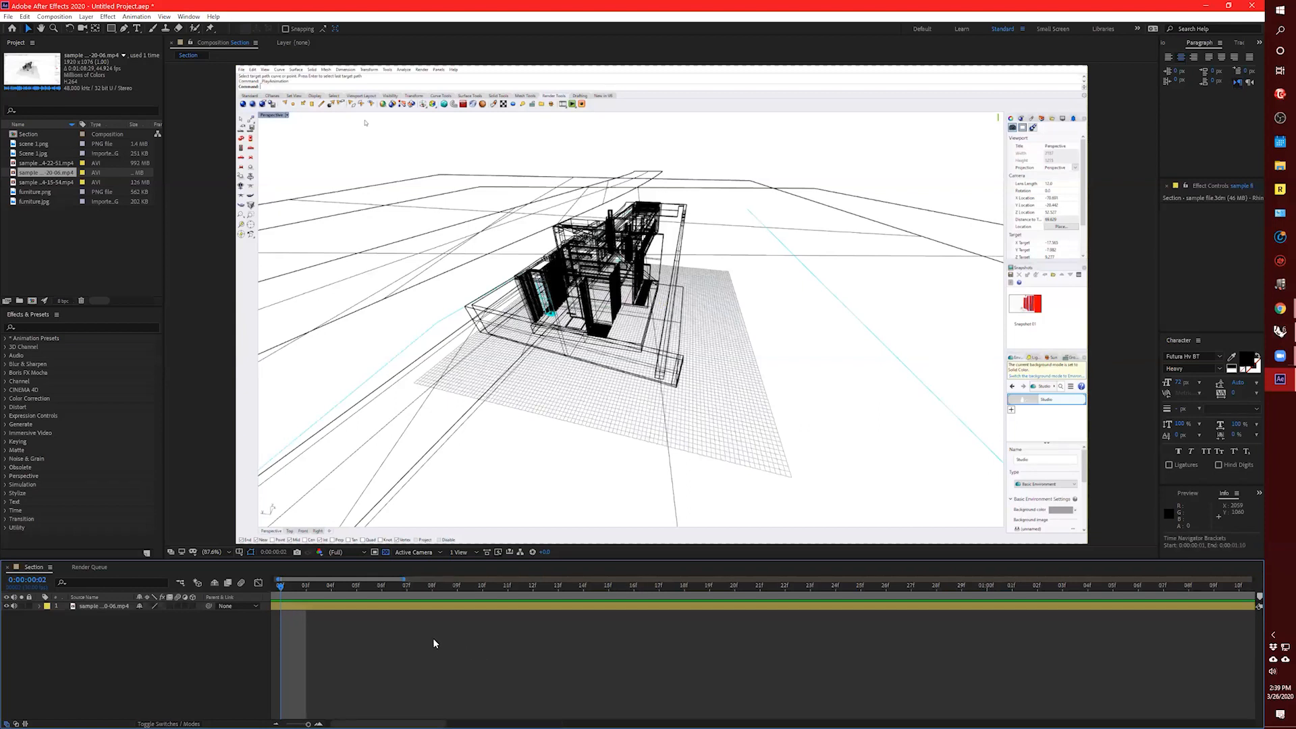
{"action": "key", "text": "Page_Down"}
{"action": "key", "text": "minus"}
{"action": "key", "text": "minus"}
{"action": "key", "text": "minus"}
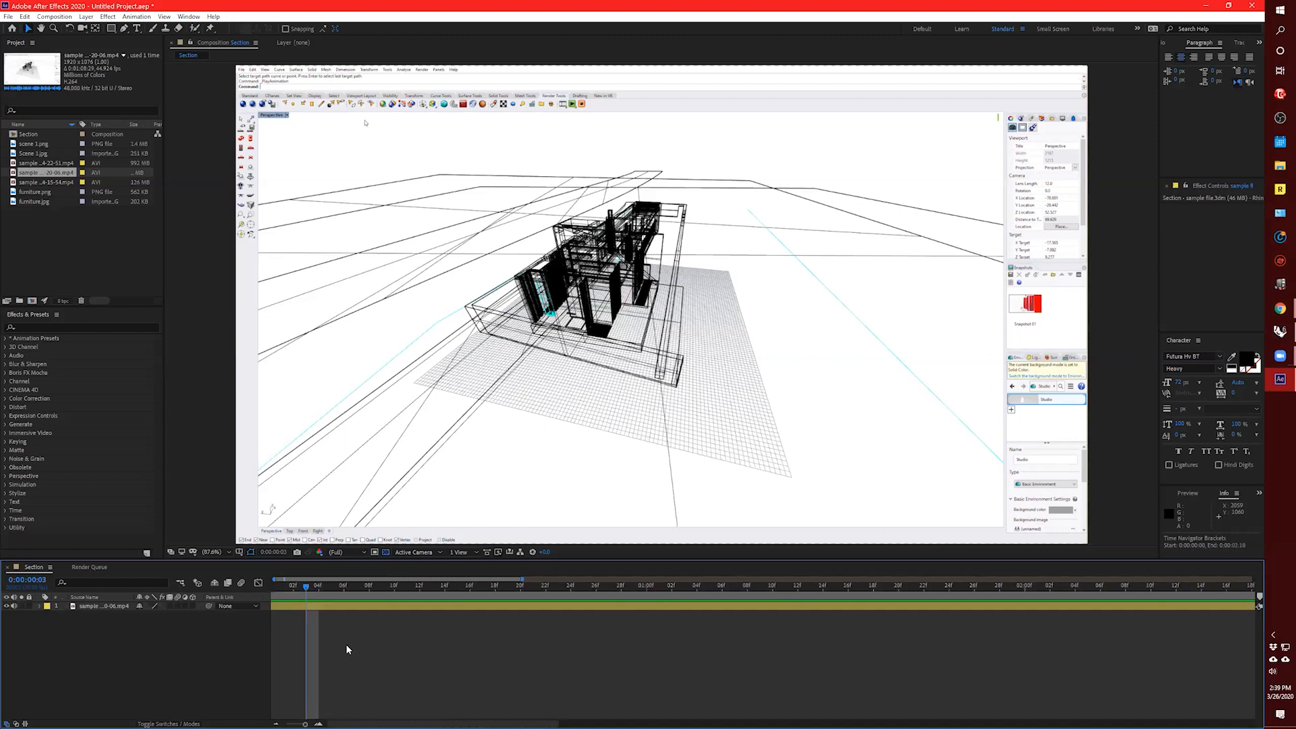
Move the playhead to 0:00:06:22 and split the video layer there.
{"action": "left_click_drag", "start_coordinate": [290, 586], "coordinate": [1176, 646]}
{"action": "left_click_drag", "start_coordinate": [1085, 605], "coordinate": [681, 611]}
{"action": "left_click_drag", "start_coordinate": [1157, 614], "coordinate": [1005, 616]}
{"action": "left_click_drag", "start_coordinate": [1157, 586], "coordinate": [910, 580]}
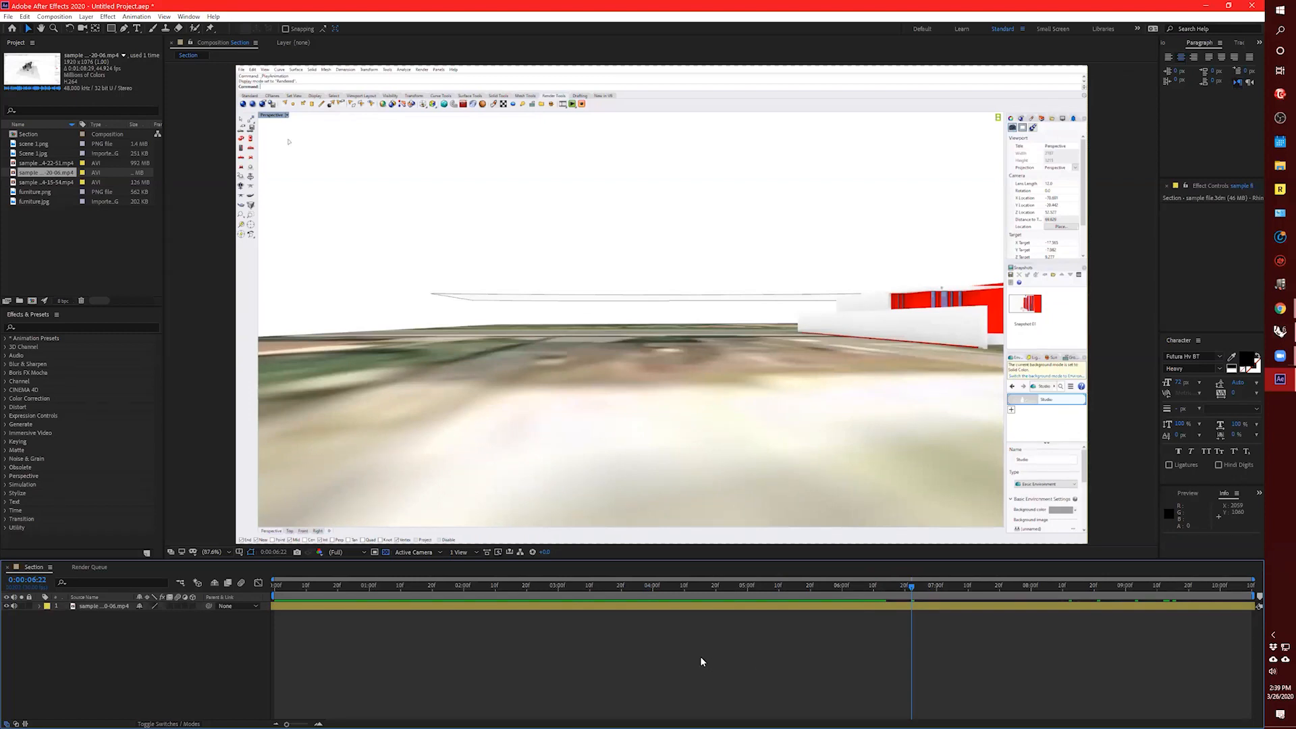
{"action": "key", "text": "ctrl+shift+d"}
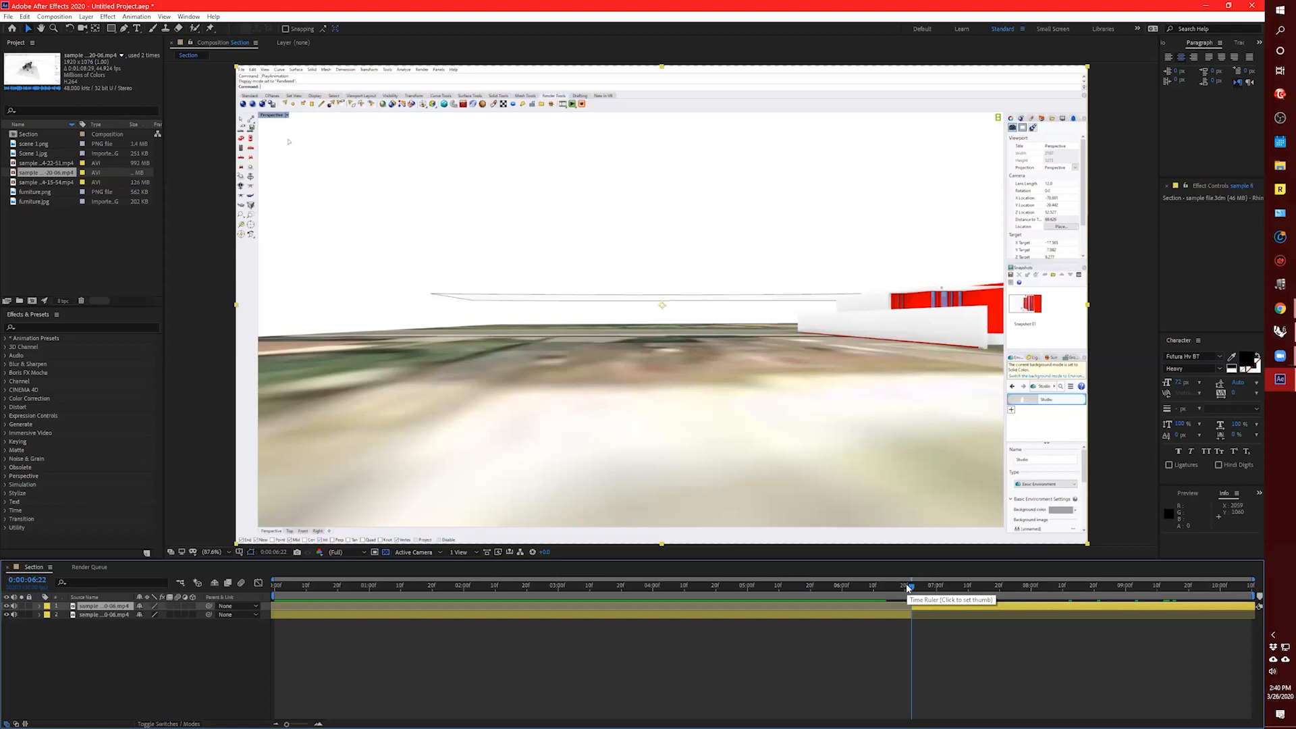
Check both halves of the split clip and delete the segment before the cut.
{"action": "left_click", "coordinate": [881, 644]}
{"action": "mouse_move", "coordinate": [911, 586]}
{"action": "left_mouse_down"}
{"action": "mouse_move", "coordinate": [897, 589]}
{"action": "mouse_move", "coordinate": [926, 587]}
{"action": "left_mouse_up"}
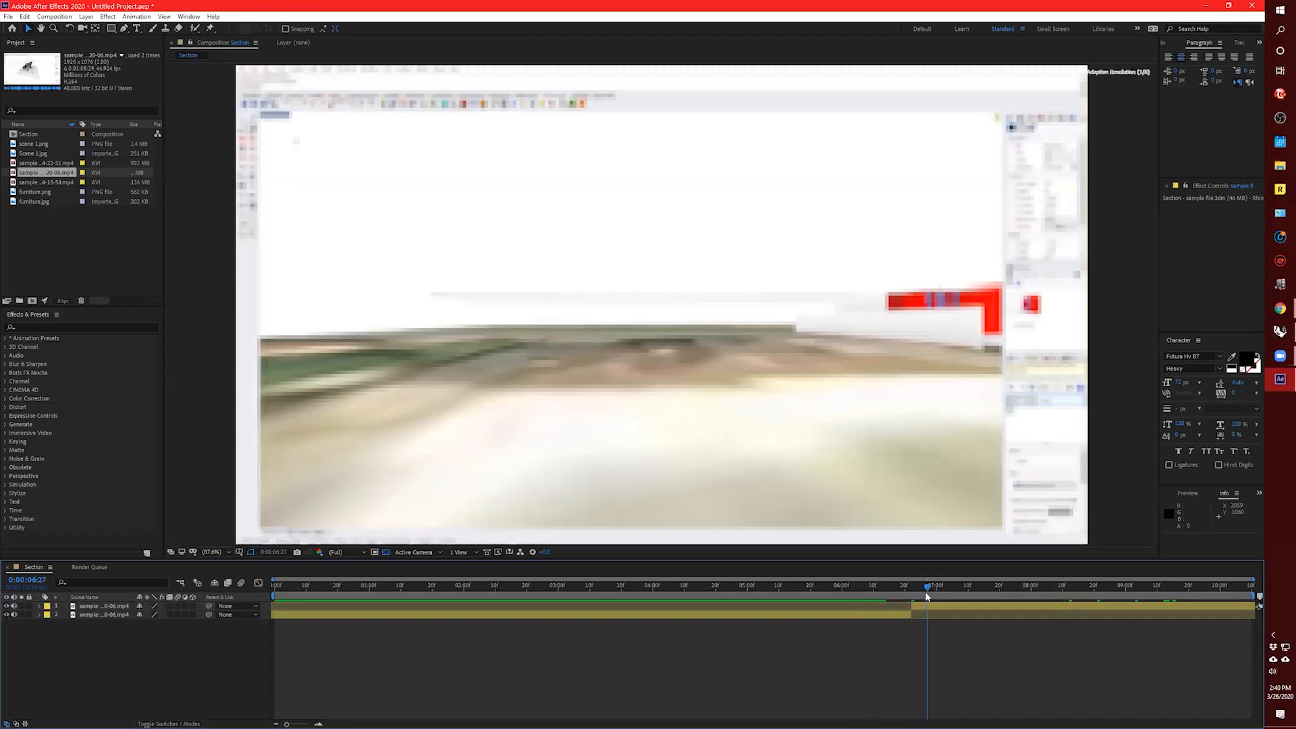
{"action": "left_click", "coordinate": [890, 614]}
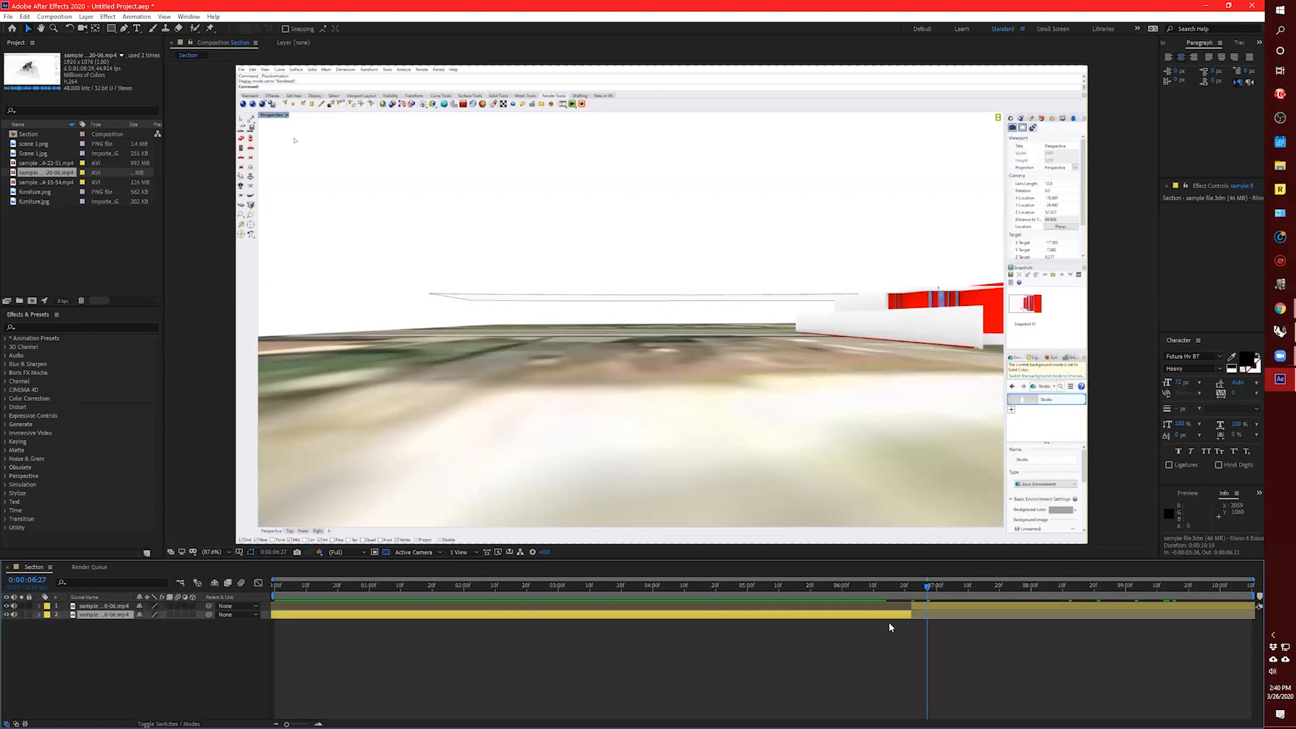
{"action": "left_click", "coordinate": [930, 606]}
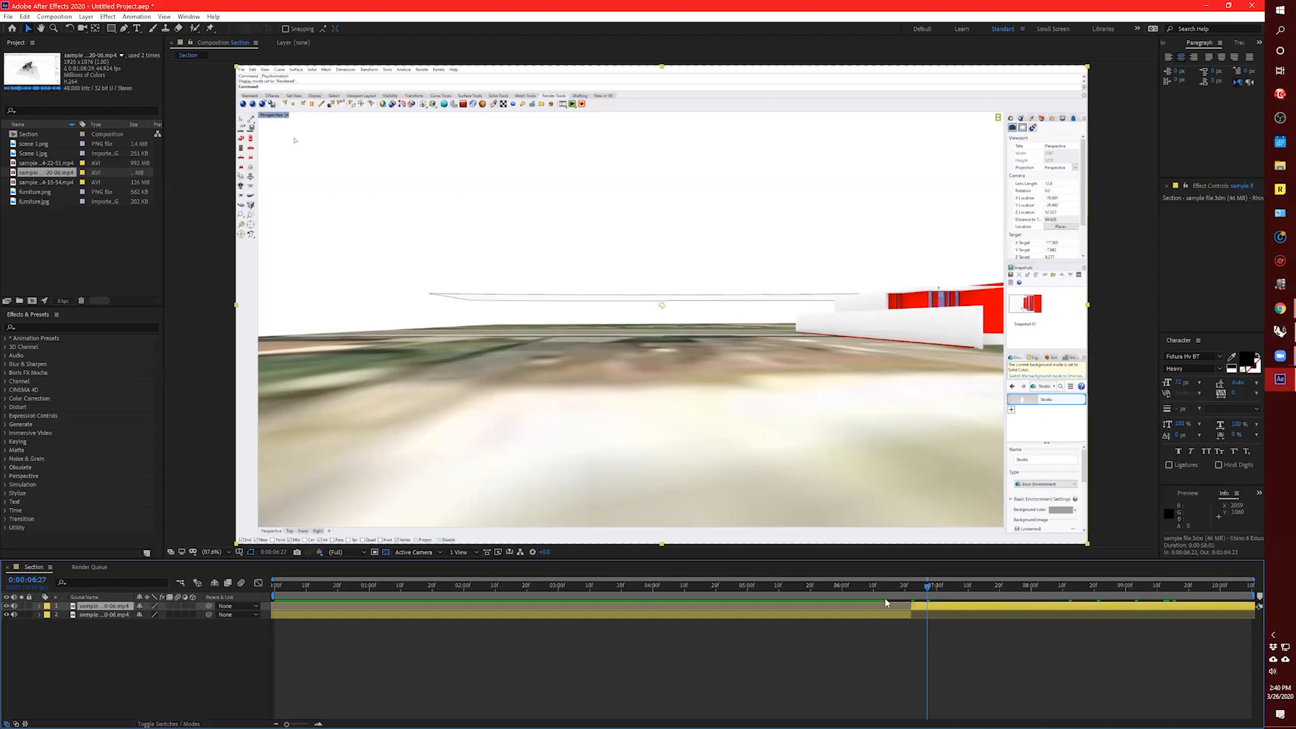
{"action": "left_click", "coordinate": [821, 615]}
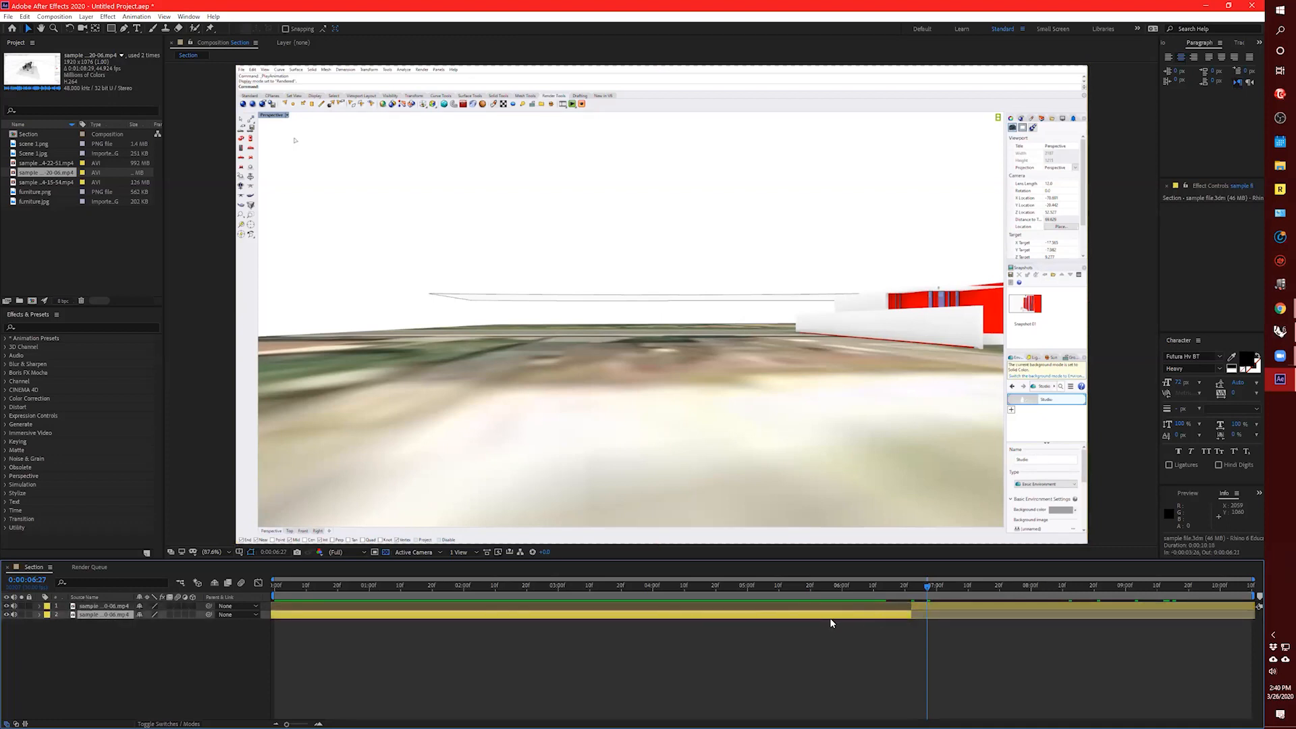
{"action": "key", "text": "Delete"}
Move the remaining clip segment to the start of the timeline and preview it from the first frame.
{"action": "left_click", "coordinate": [875, 611]}
{"action": "left_click_drag", "start_coordinate": [875, 612], "coordinate": [323, 651]}
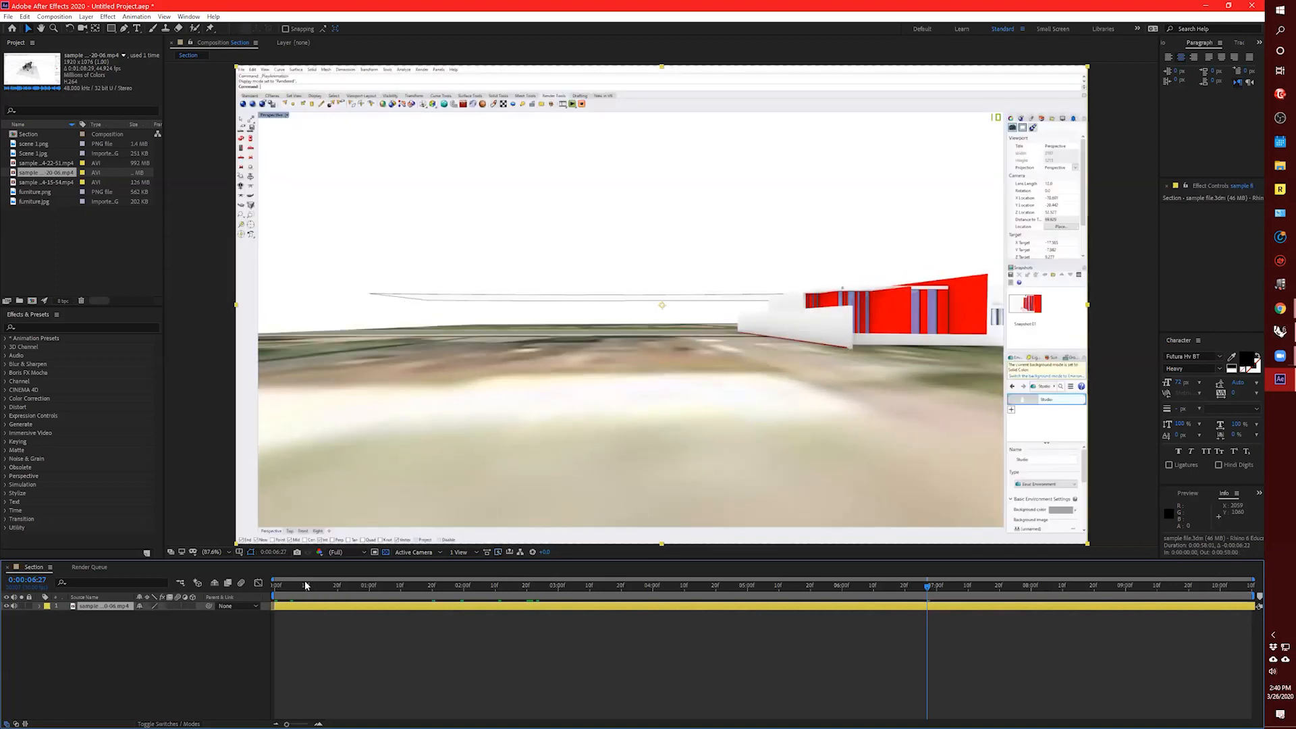
{"action": "key", "text": "Home"}
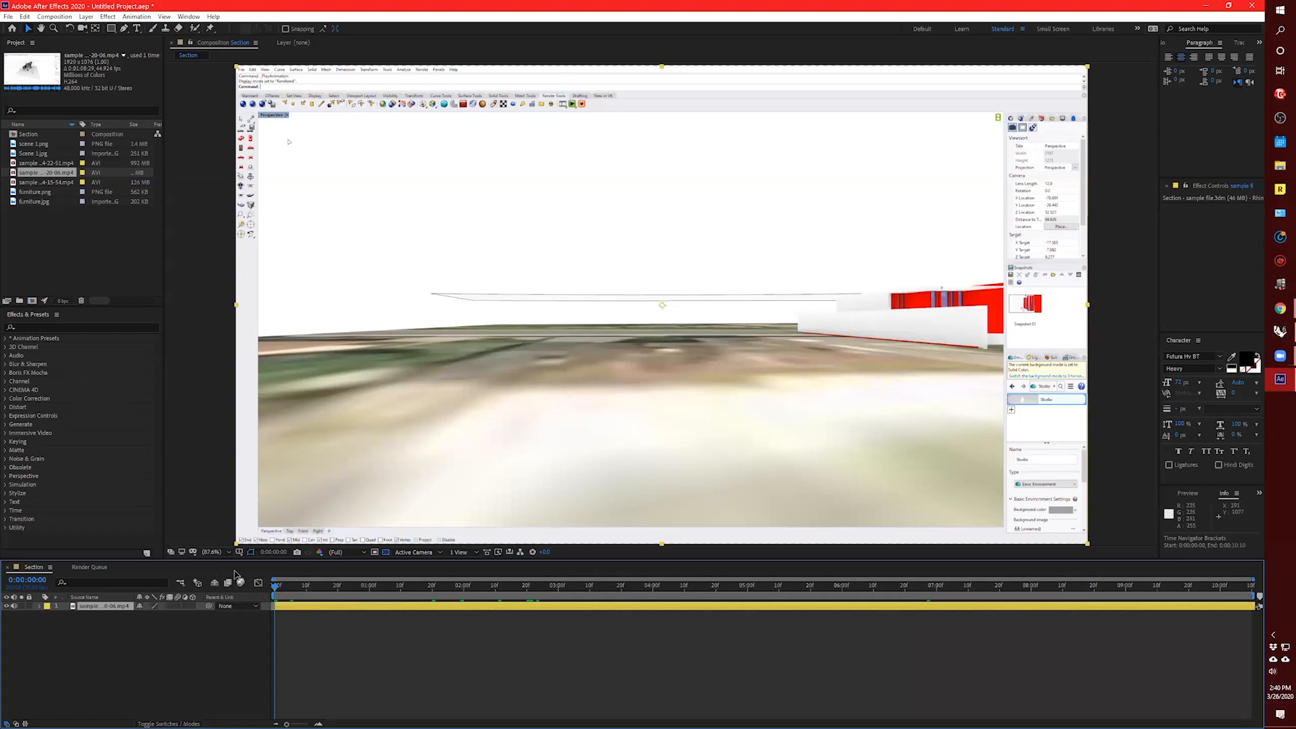
{"action": "key", "text": "space"}
{"action": "mouse_move", "coordinate": [344, 605]}
{"action": "left_mouse_down"}
{"action": "mouse_move", "coordinate": [283, 610]}
{"action": "mouse_move", "coordinate": [327, 611]}
{"action": "left_mouse_up"}
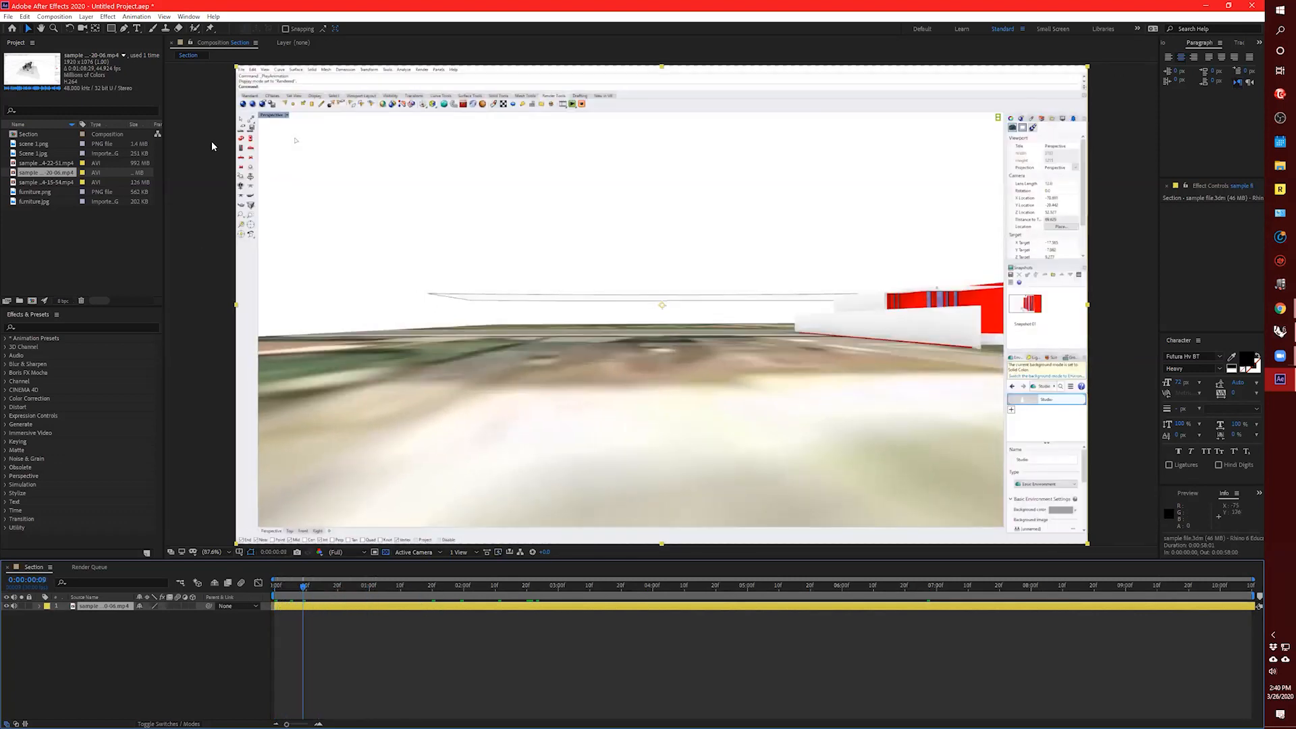
Look up the Split Layer command, and return the playhead to 0:00:00:00.
{"action": "left_click", "coordinate": [65, 16]}
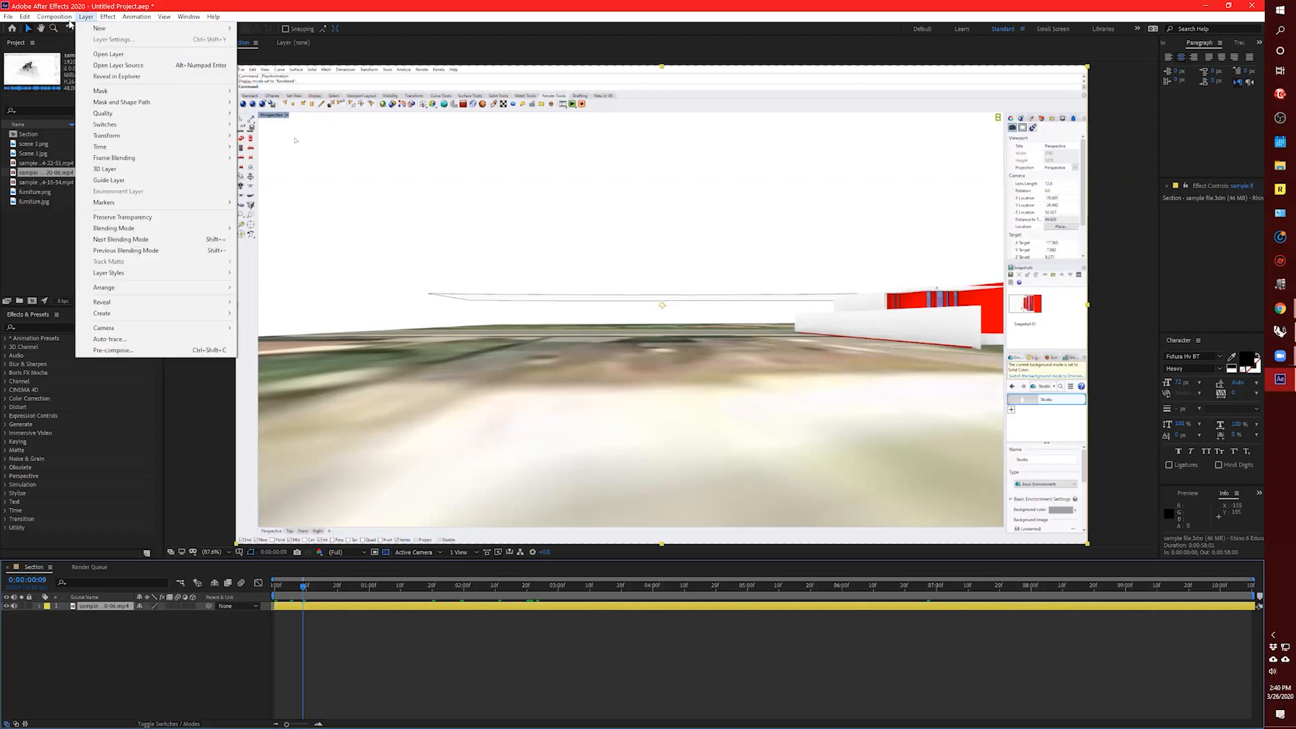
{"action": "mouse_move", "coordinate": [24, 18]}
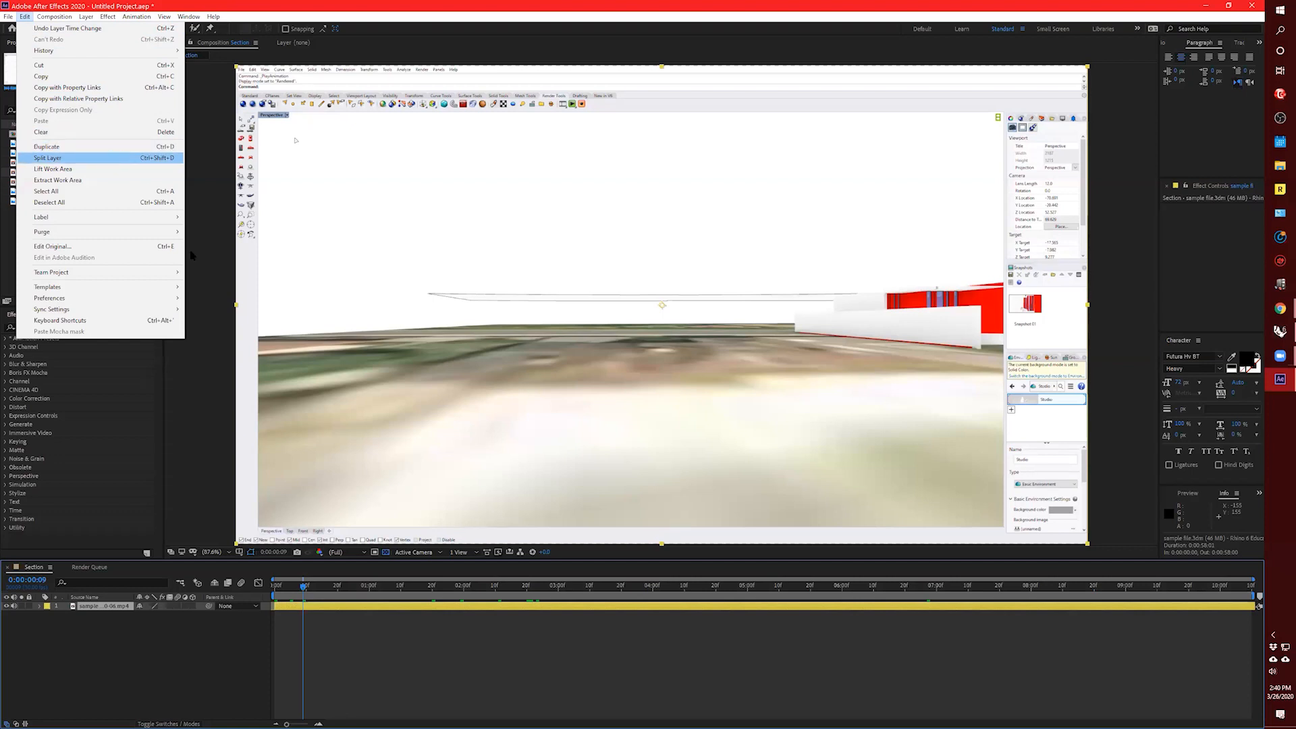
{"action": "left_click", "coordinate": [232, 678]}
{"action": "left_click_drag", "start_coordinate": [303, 585], "coordinate": [233, 613]}
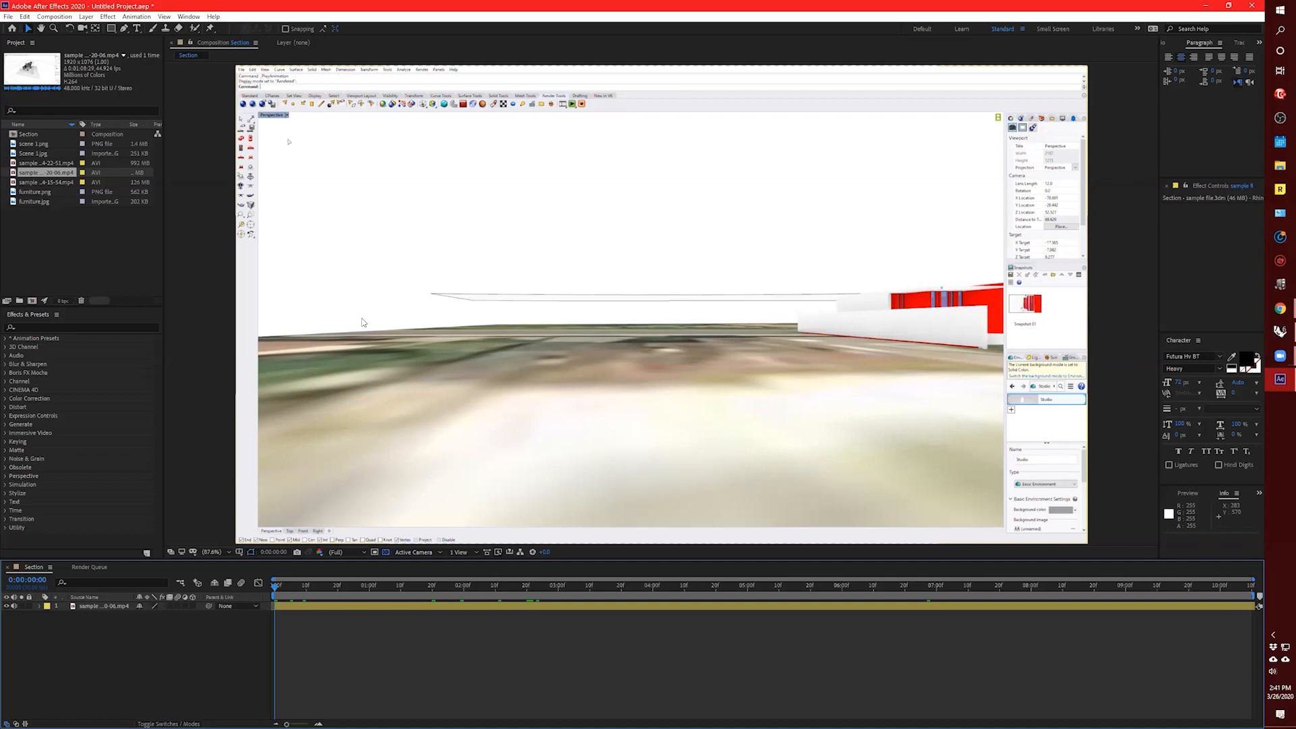
Select the video layer and reveal its individual transform properties in the timeline.
{"action": "left_click", "coordinate": [253, 432]}
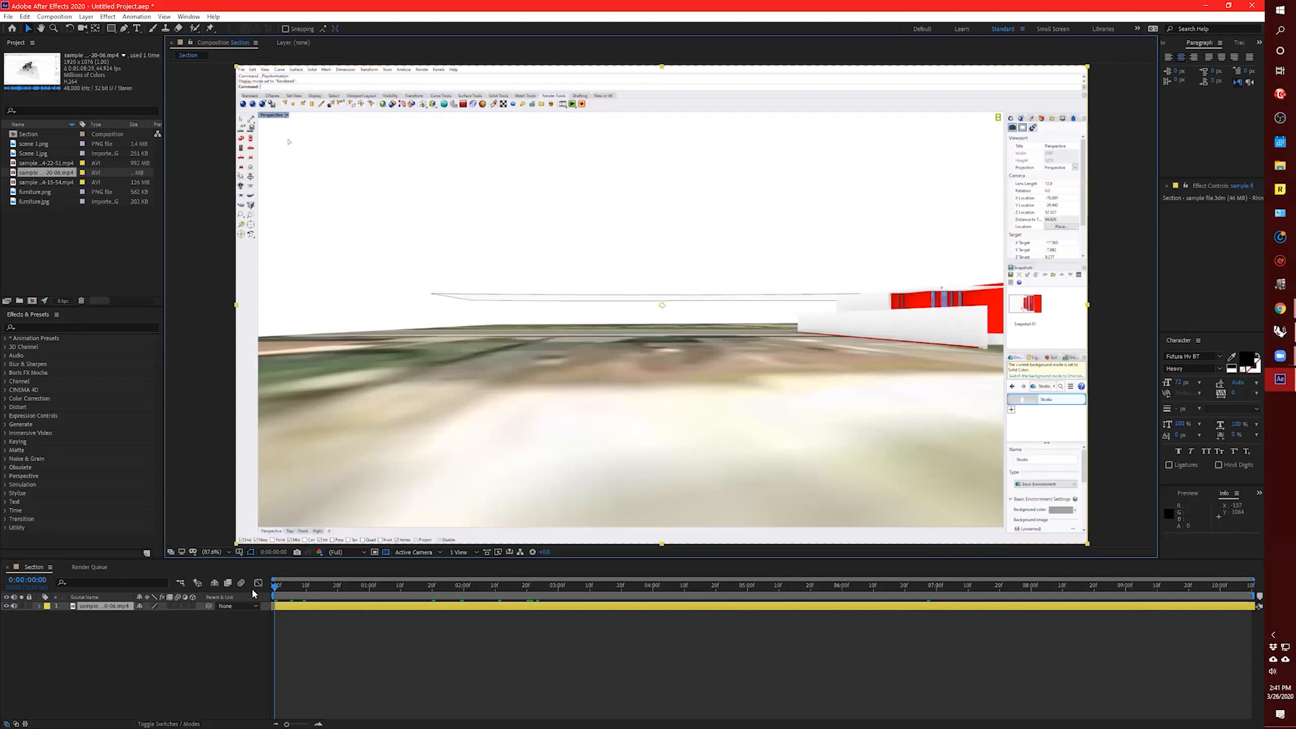
{"action": "left_click", "coordinate": [50, 616]}
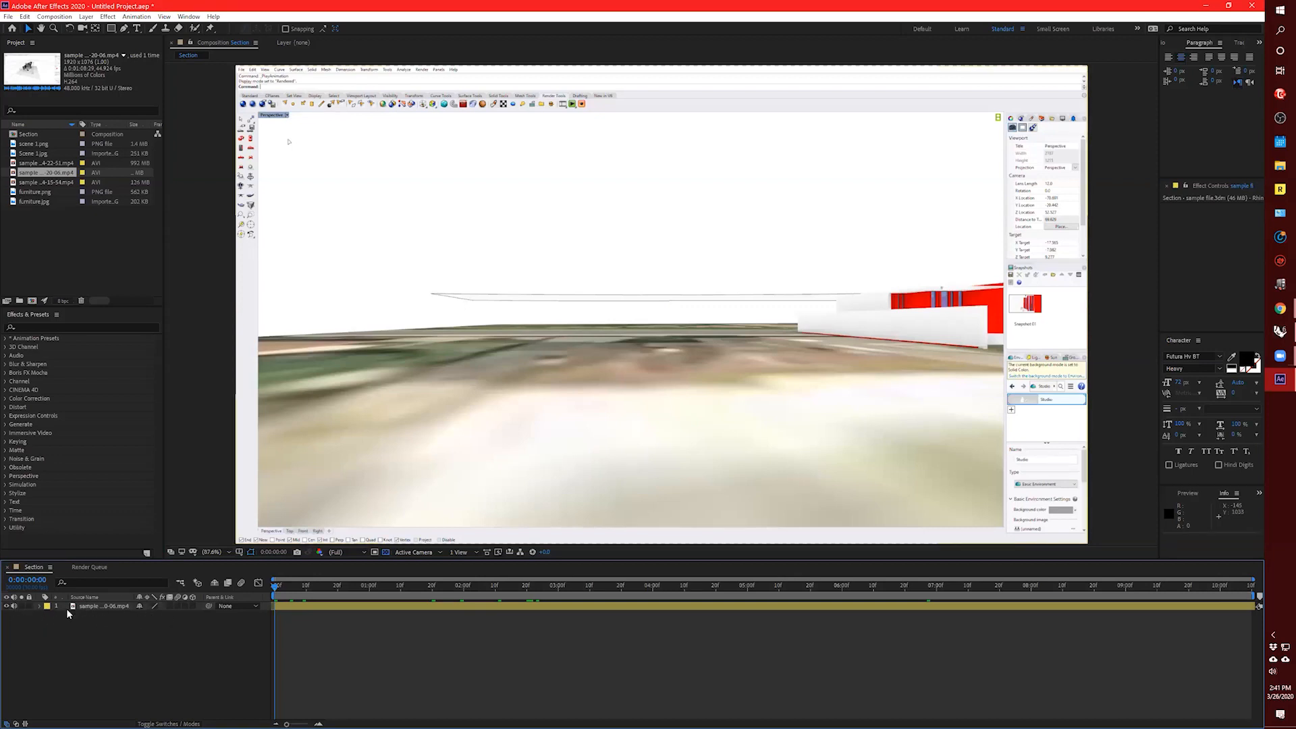
{"action": "left_click", "coordinate": [39, 606]}
{"action": "left_click", "coordinate": [48, 615]}
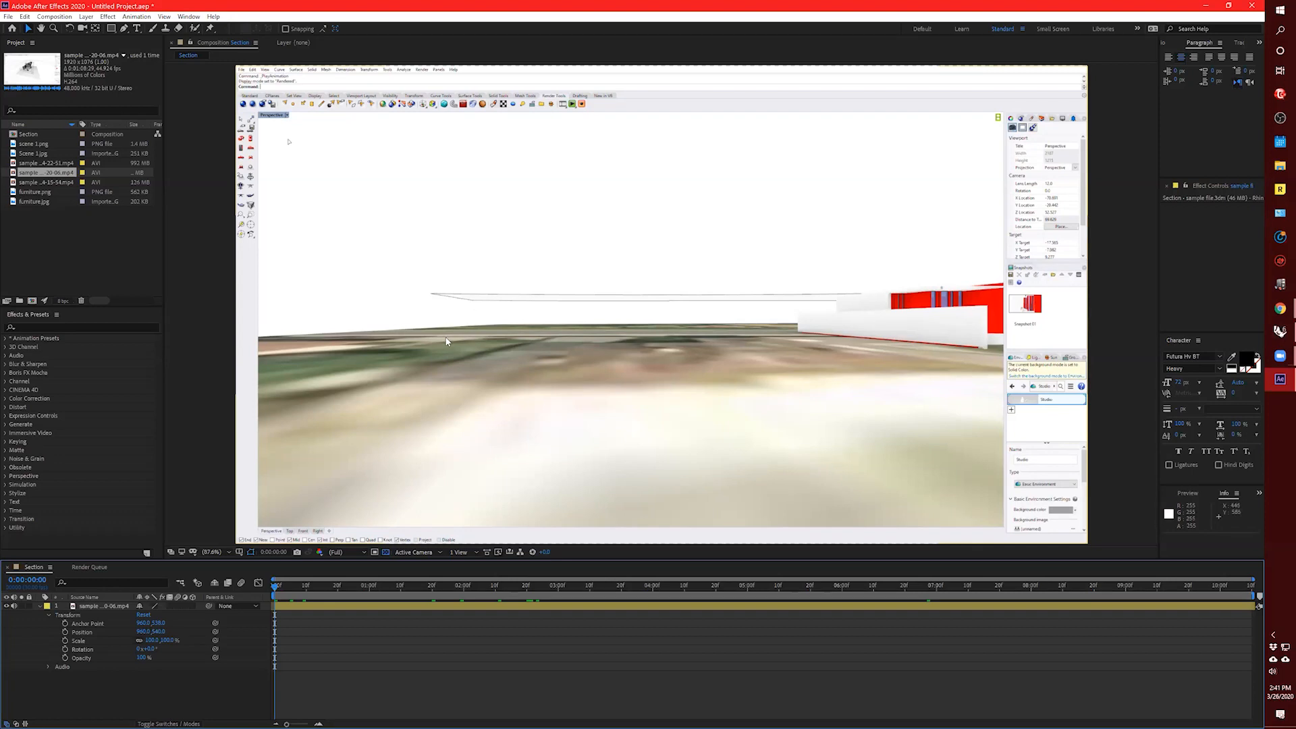
Enlarge the video layer to about 120.9% scale and reposition it to about 1017.1, 522.9 so the footage fills the frame.
{"action": "left_click", "coordinate": [79, 641]}
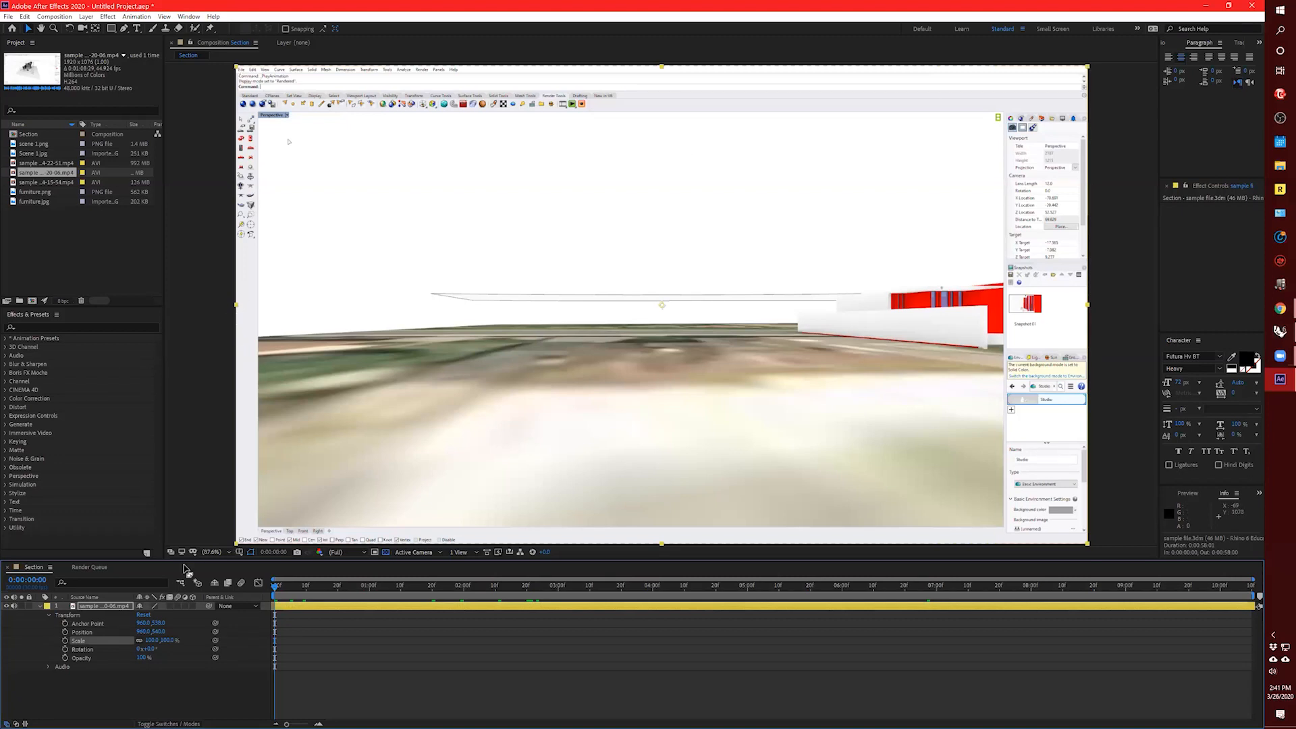
{"action": "left_click_drag", "start_coordinate": [235, 543], "coordinate": [139, 584]}
{"action": "left_click_drag", "start_coordinate": [174, 333], "coordinate": [176, 294]}
{"action": "mouse_move", "coordinate": [426, 338]}
{"action": "left_mouse_down"}
{"action": "mouse_move", "coordinate": [439, 340]}
{"action": "mouse_move", "coordinate": [391, 347]}
{"action": "mouse_move", "coordinate": [421, 350]}
{"action": "left_mouse_up"}
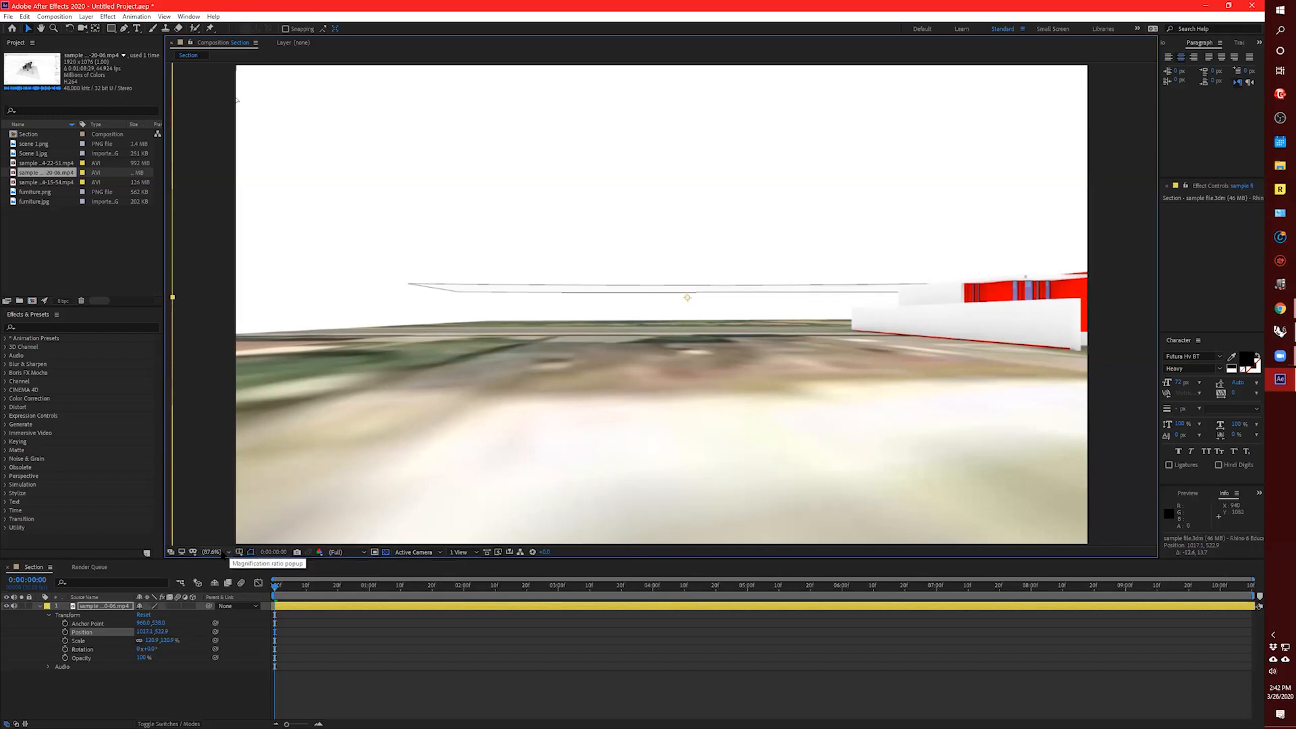
View the composition at 25%, 100% and 50% magnification to compare the enlarged layer's bounds with the frame, and deselect the layer.
{"action": "left_click", "coordinate": [216, 552]}
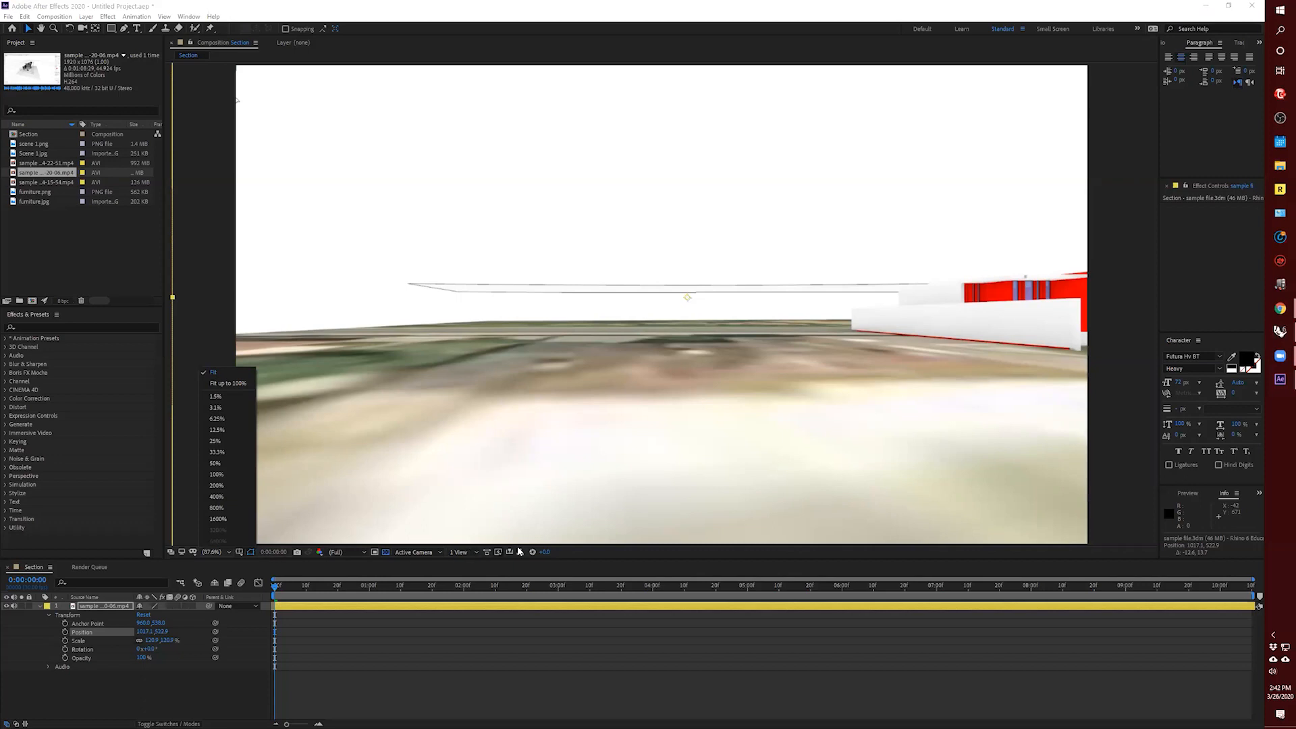
{"action": "left_click", "coordinate": [221, 439]}
{"action": "left_click", "coordinate": [218, 549]}
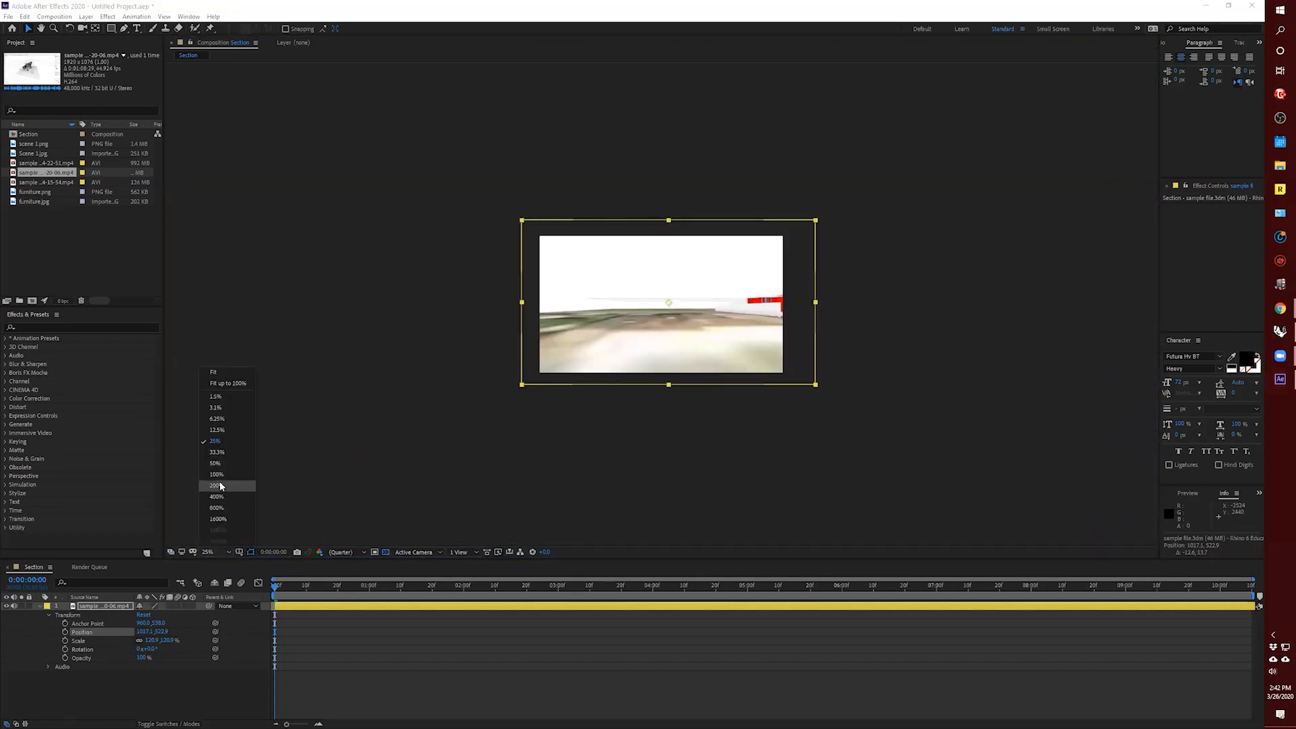
{"action": "left_click", "coordinate": [225, 476]}
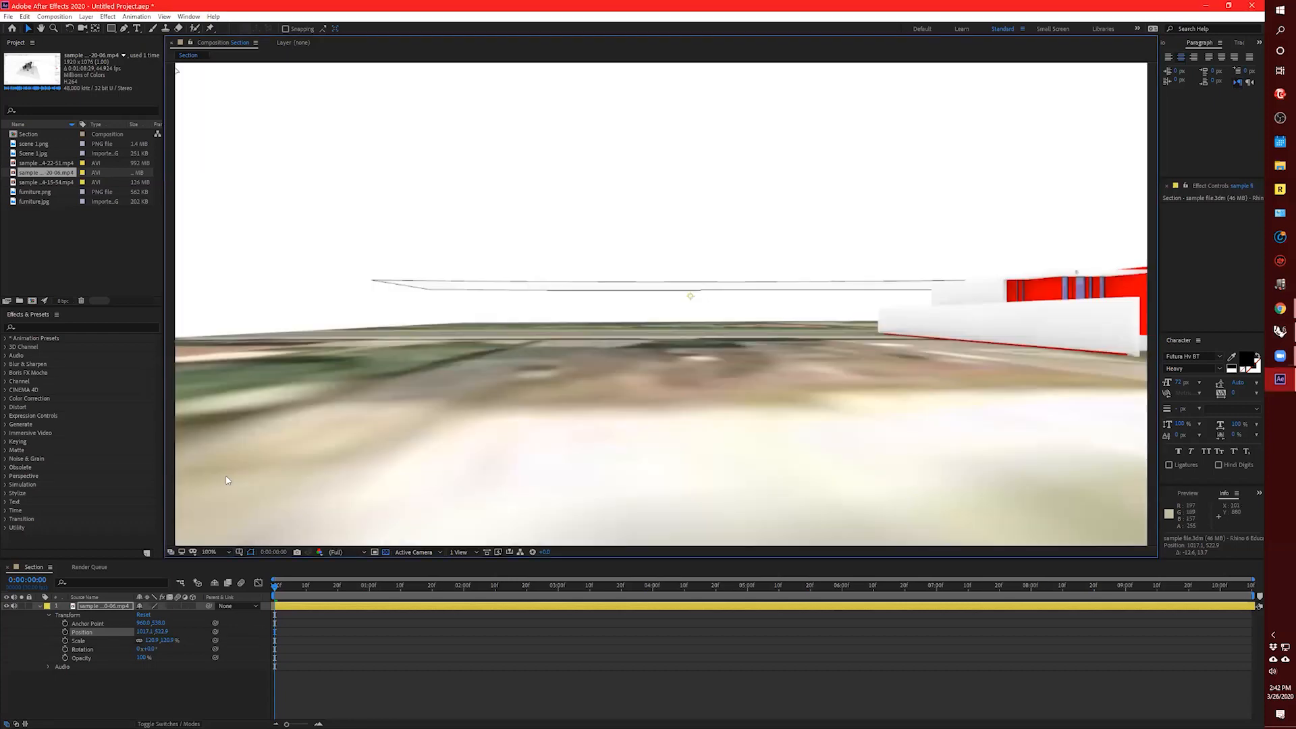
{"action": "left_click", "coordinate": [213, 552]}
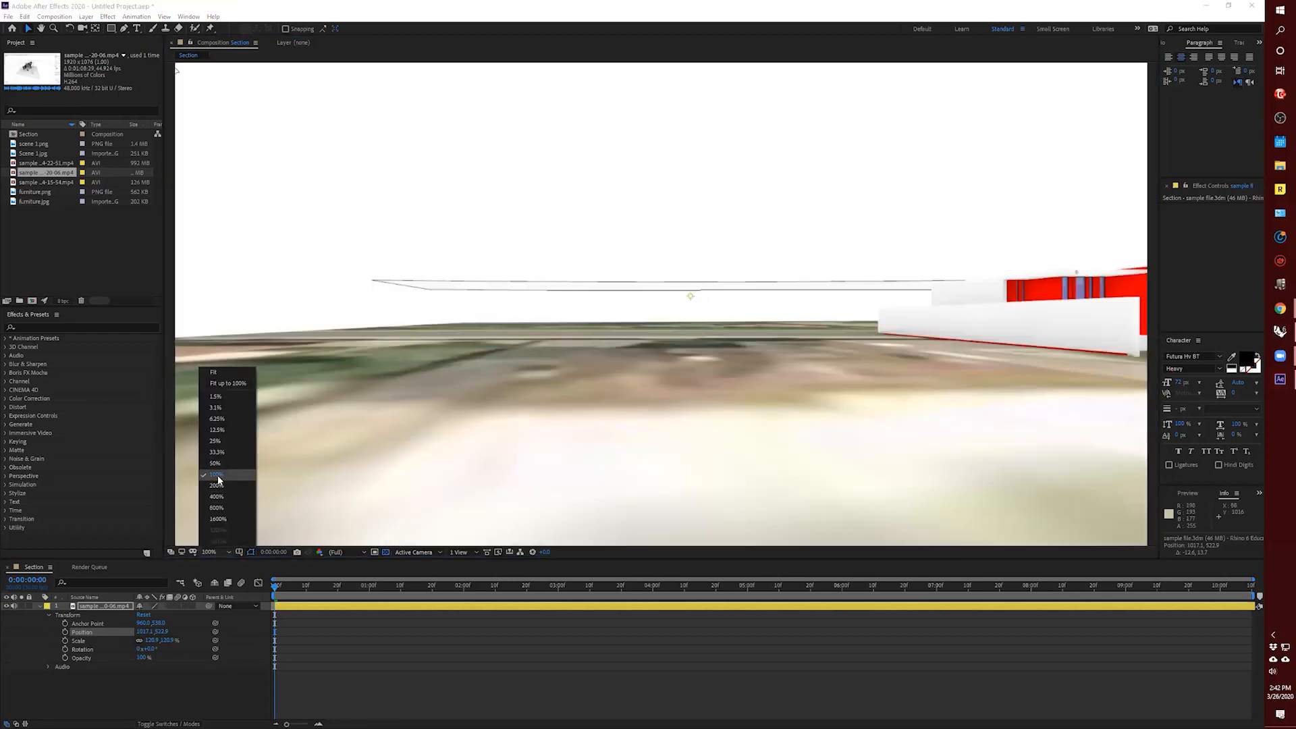
{"action": "left_click", "coordinate": [215, 441]}
{"action": "key", "text": "period"}
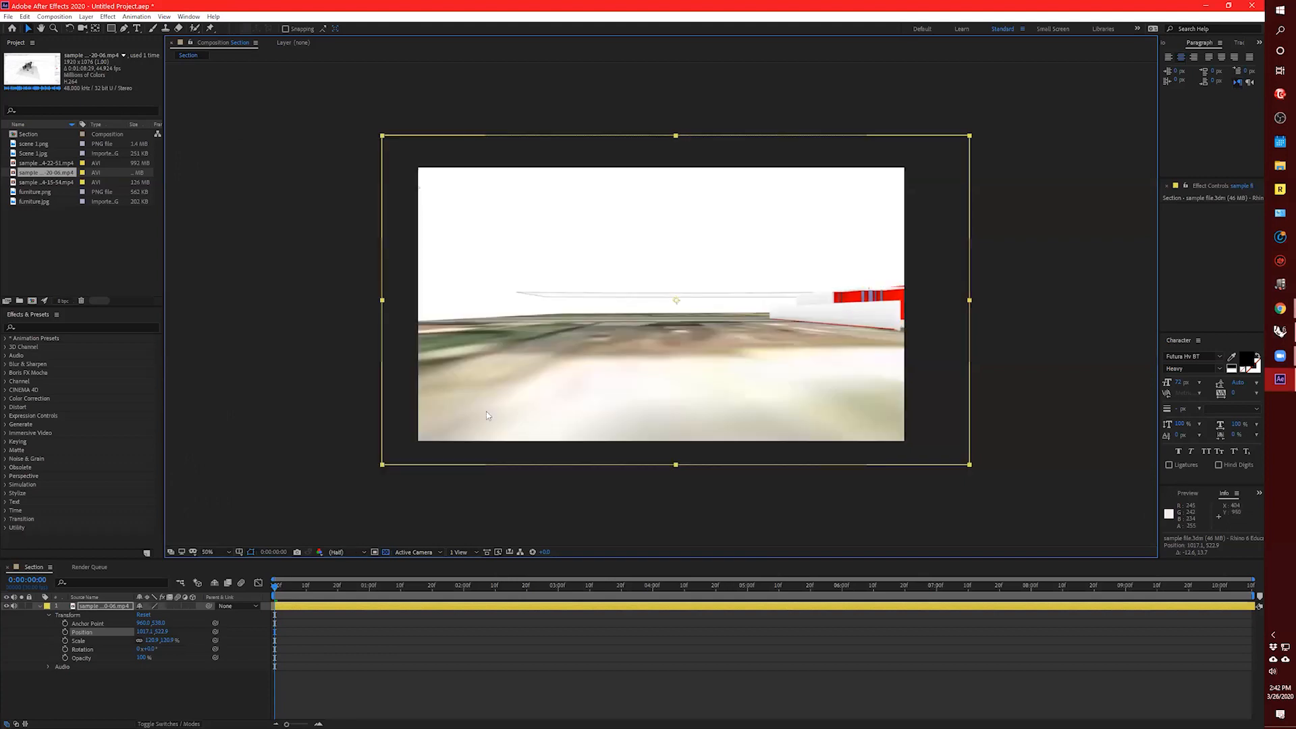
{"action": "left_click", "coordinate": [281, 432]}
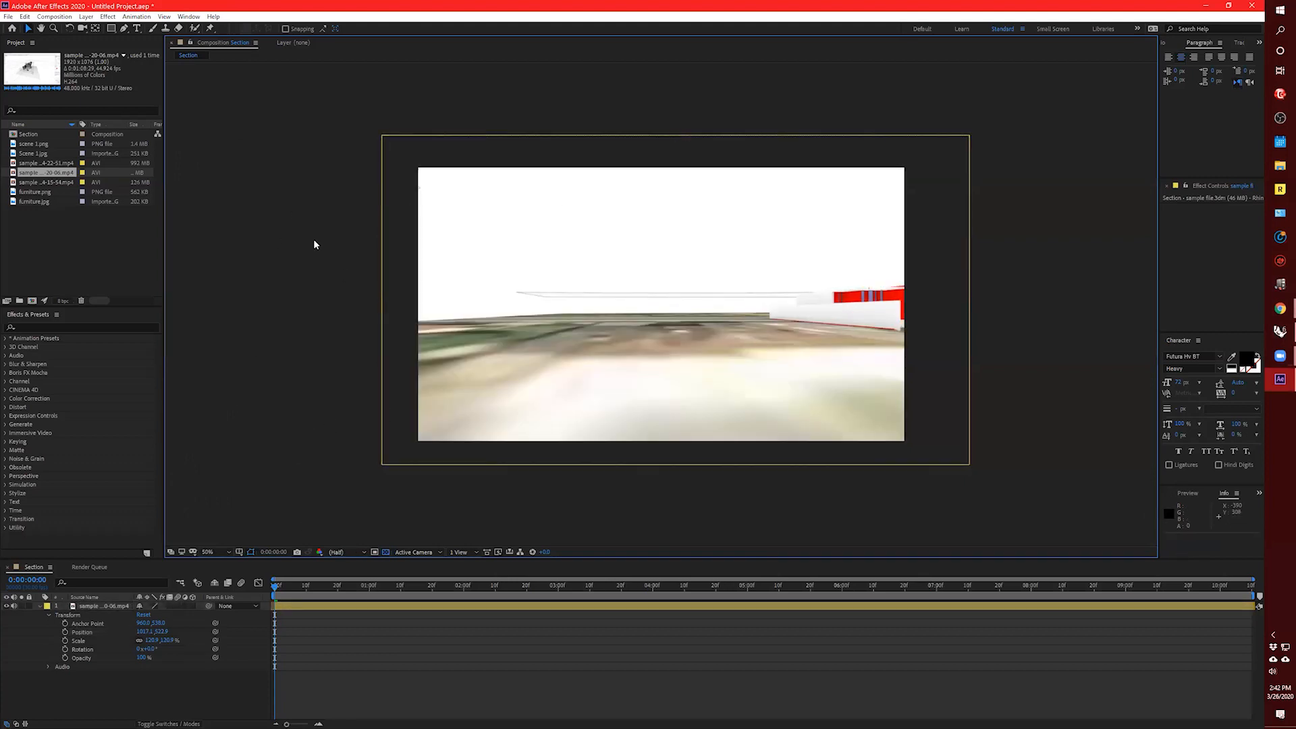
Close the Project panel and restore it to the workspace.
{"action": "key", "text": "ctrl+0"}
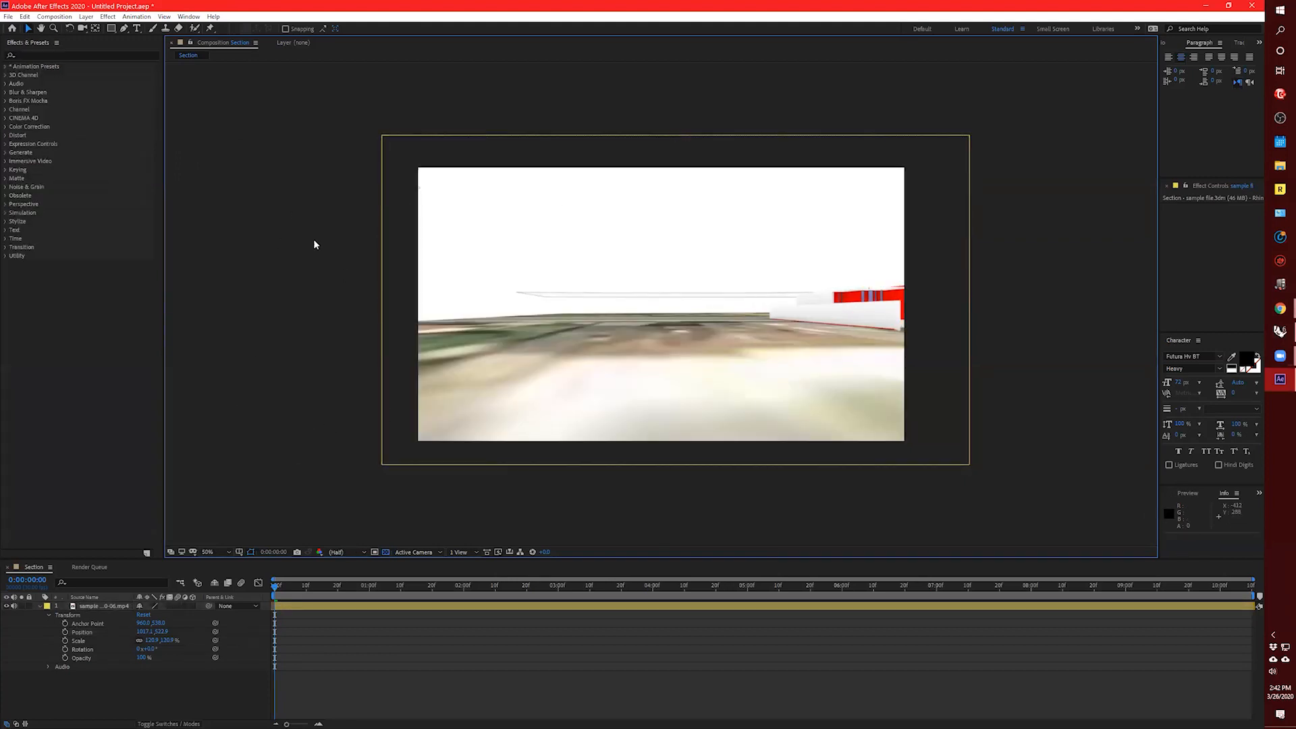
{"action": "left_click", "coordinate": [90, 54]}
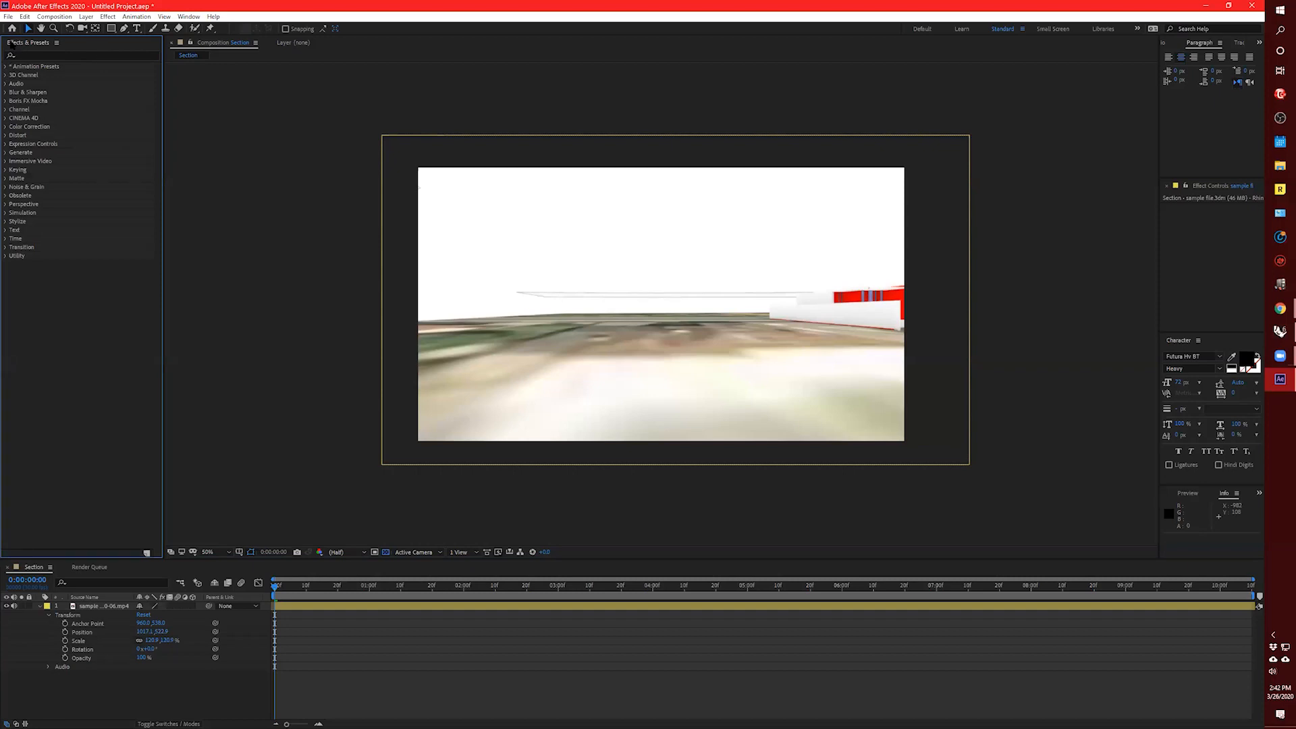
{"action": "left_click", "coordinate": [189, 16]}
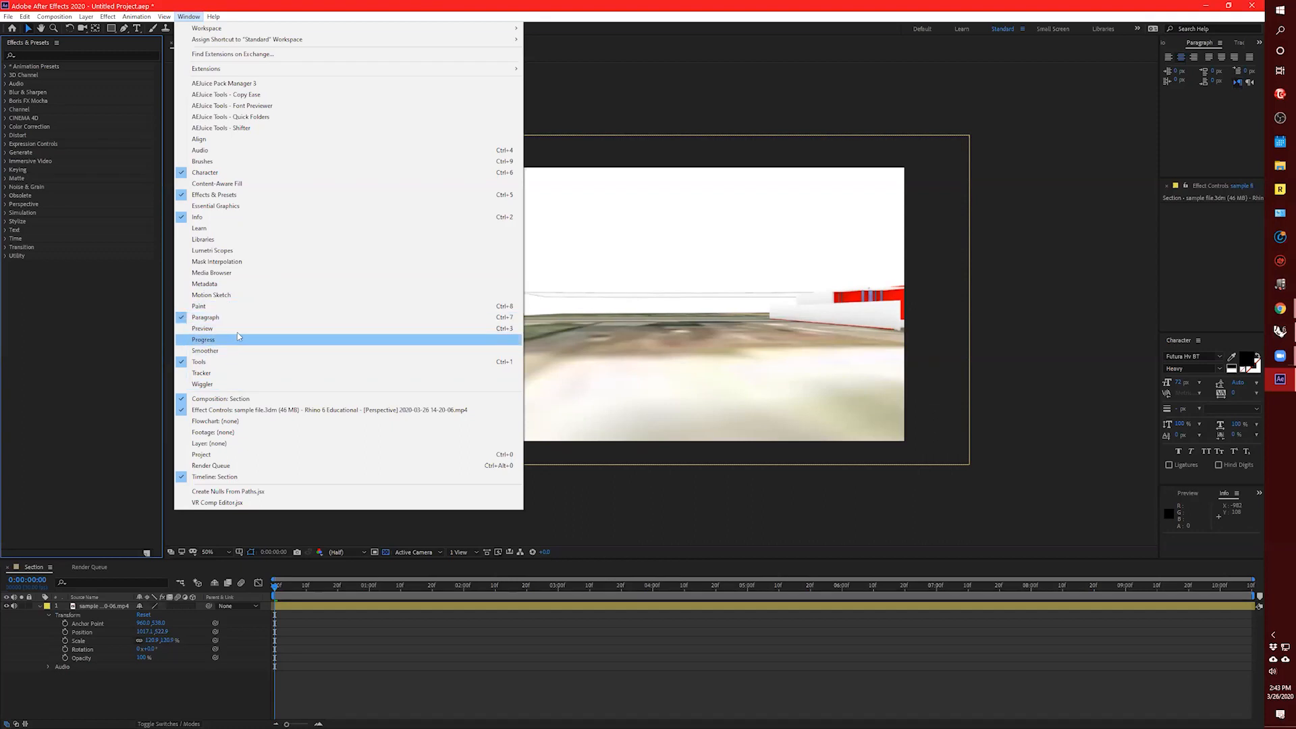
{"action": "left_click", "coordinate": [223, 454]}
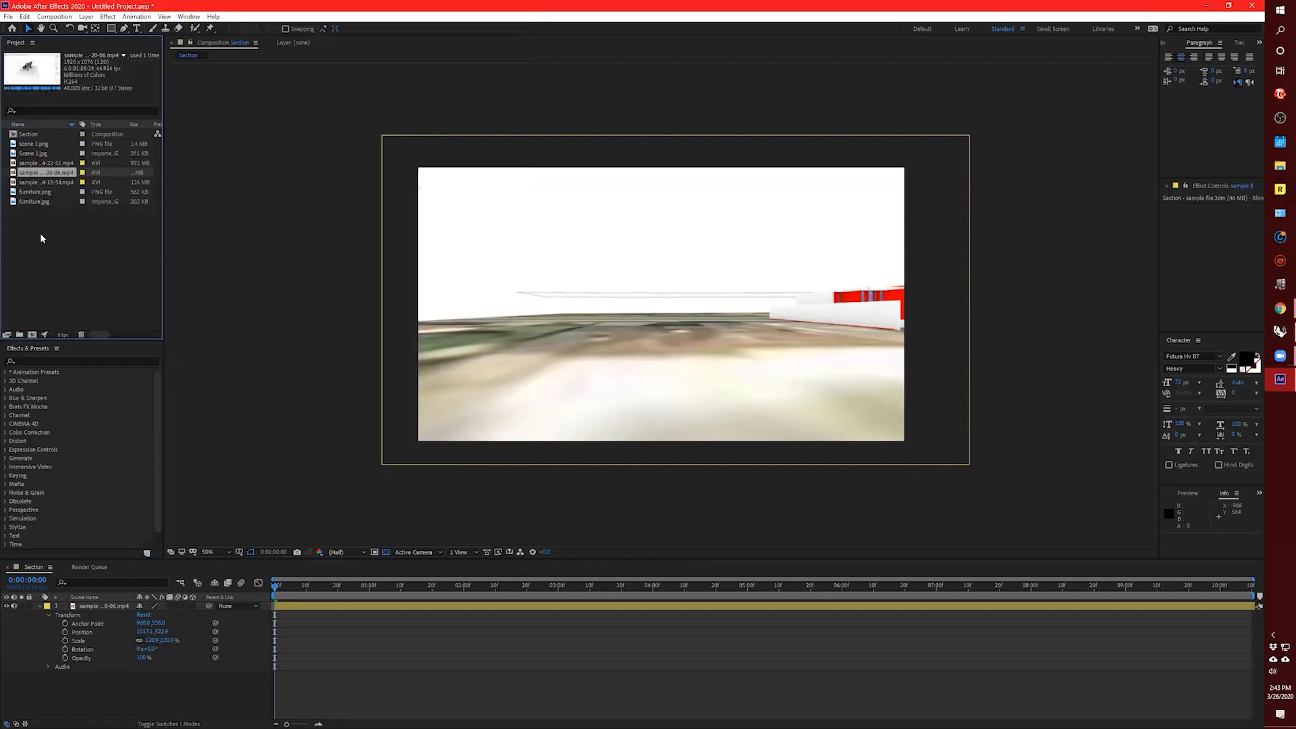
{"action": "left_click", "coordinate": [128, 256]}
{"action": "left_click", "coordinate": [292, 399]}
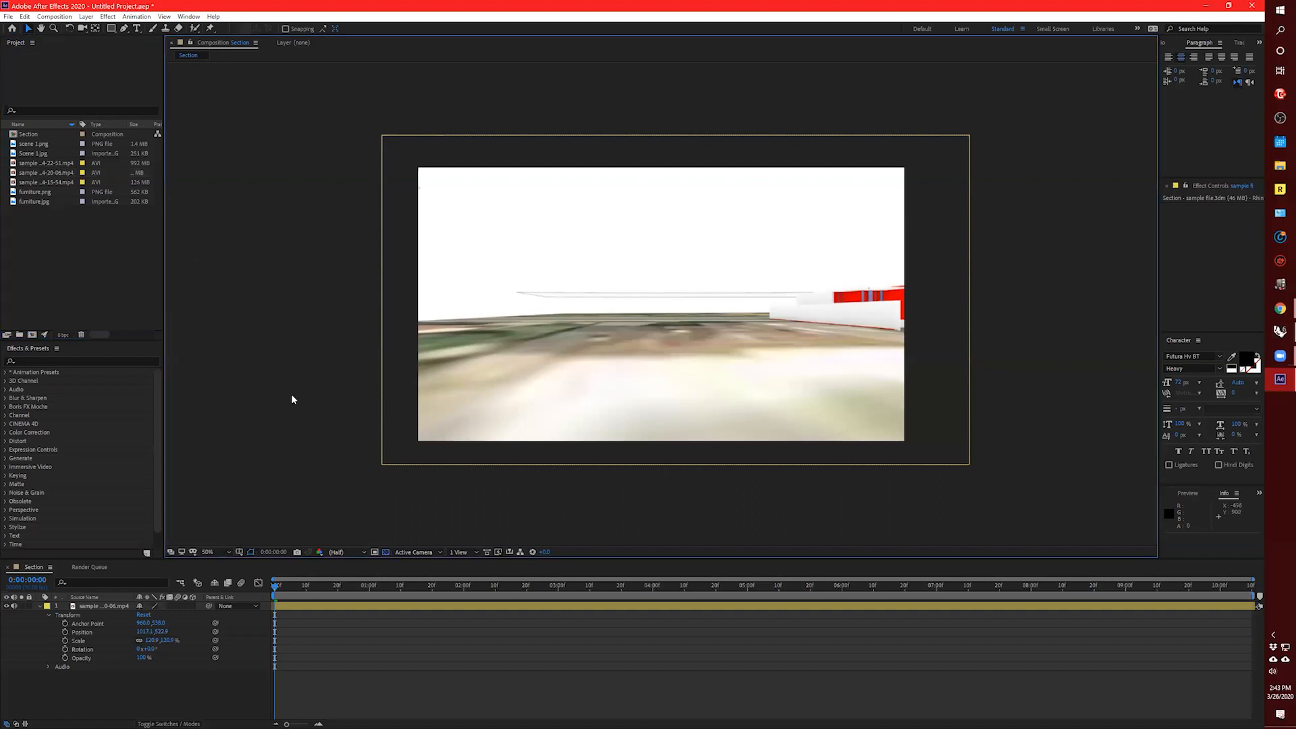
Set the composition view's magnification to Fit.
{"action": "left_click", "coordinate": [221, 553]}
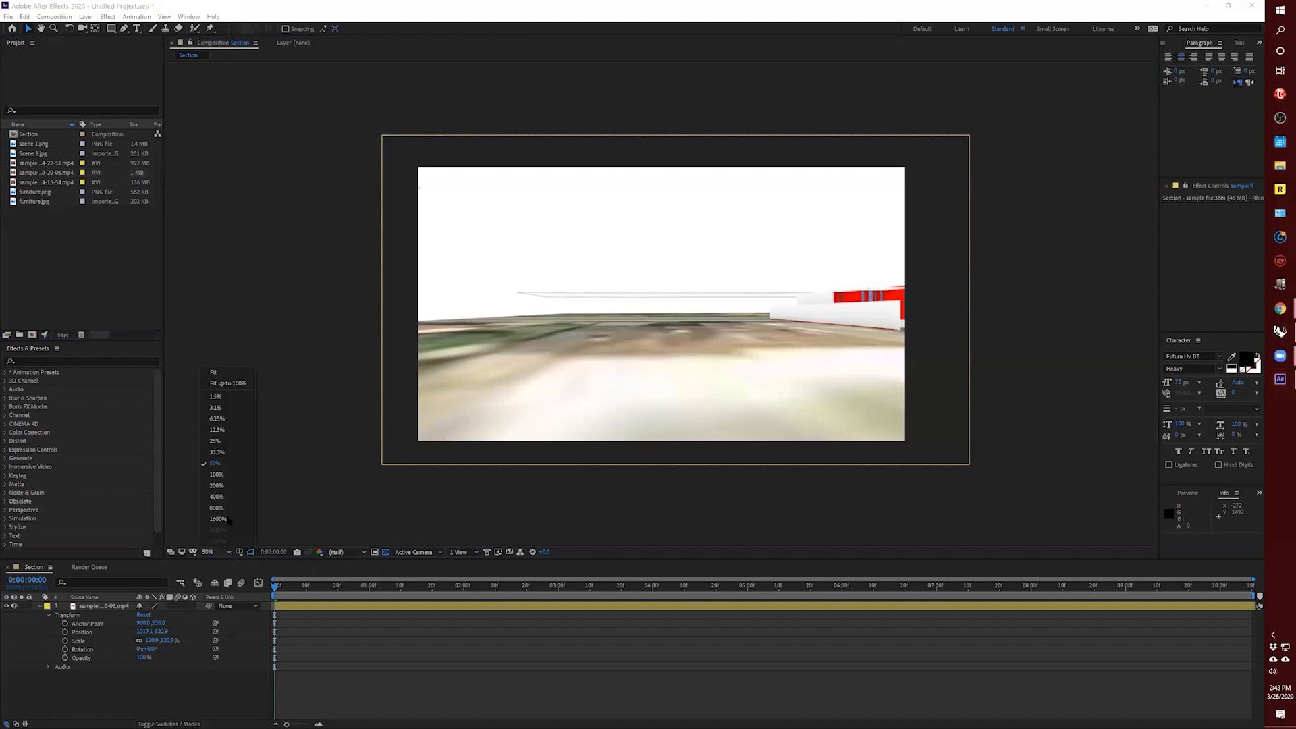
{"action": "left_click", "coordinate": [228, 370]}
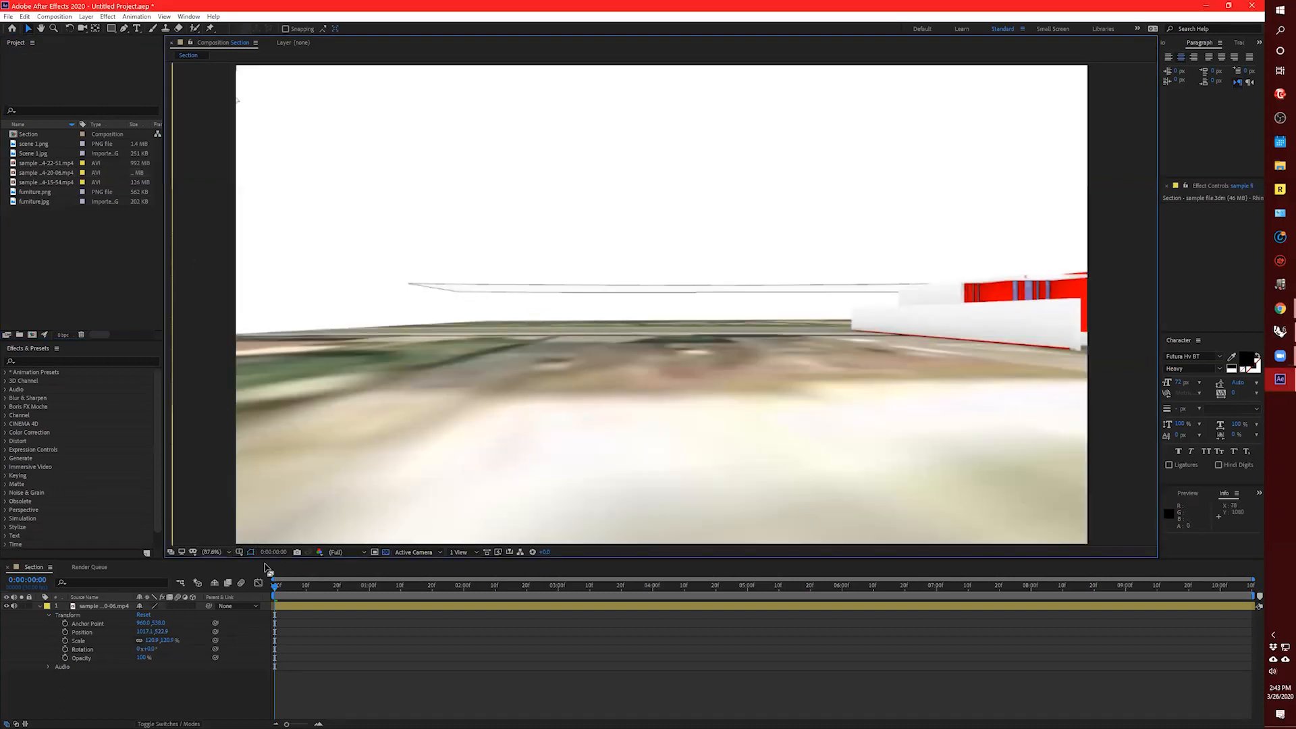
{"action": "left_click", "coordinate": [221, 553]}
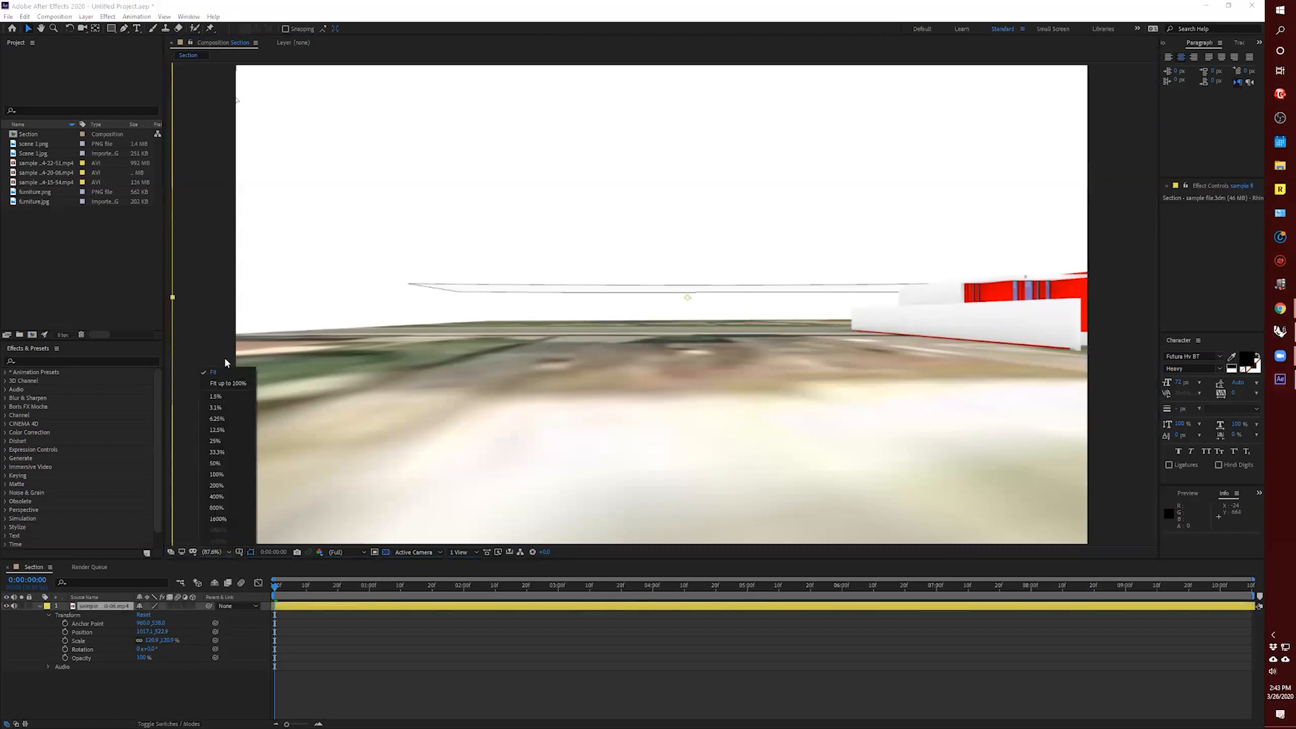
{"action": "left_click", "coordinate": [196, 327]}
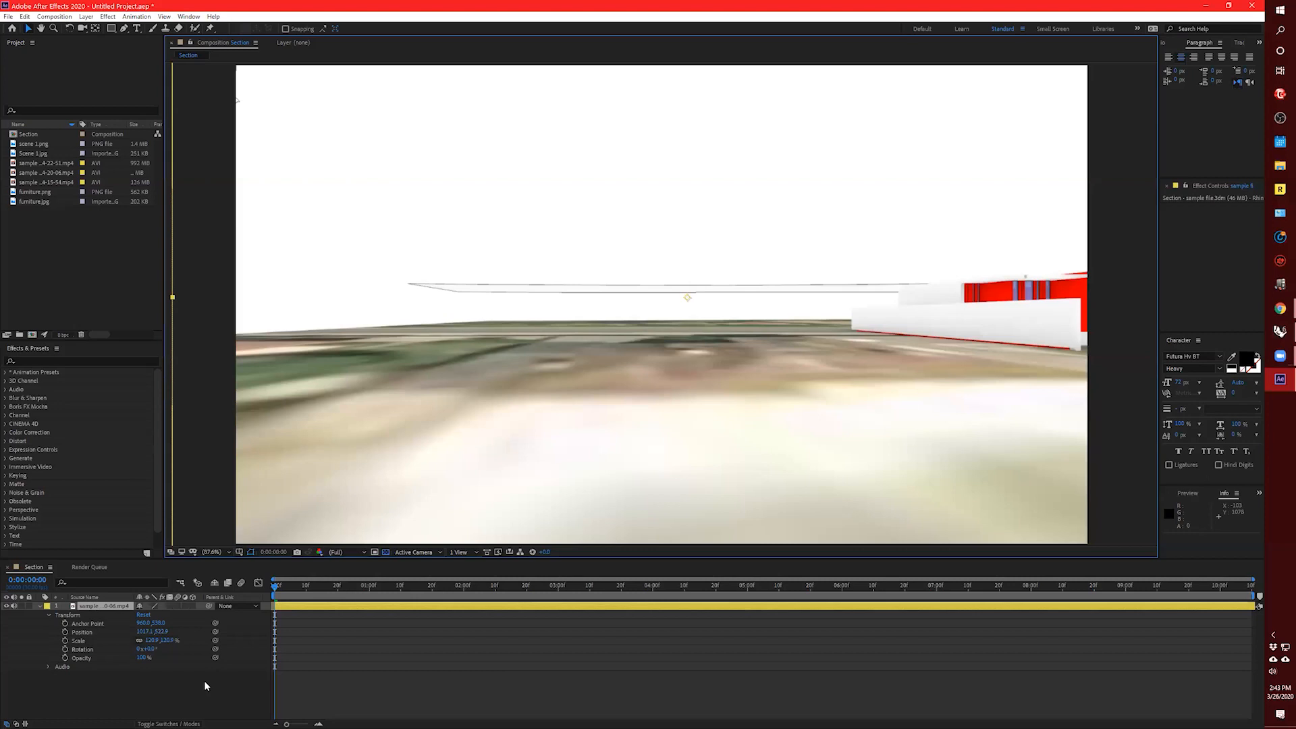
Collapse the video layer's properties and add the 20-06.mp4 footage again as a new layer above it.
{"action": "left_click", "coordinate": [39, 605]}
{"action": "left_click", "coordinate": [52, 629]}
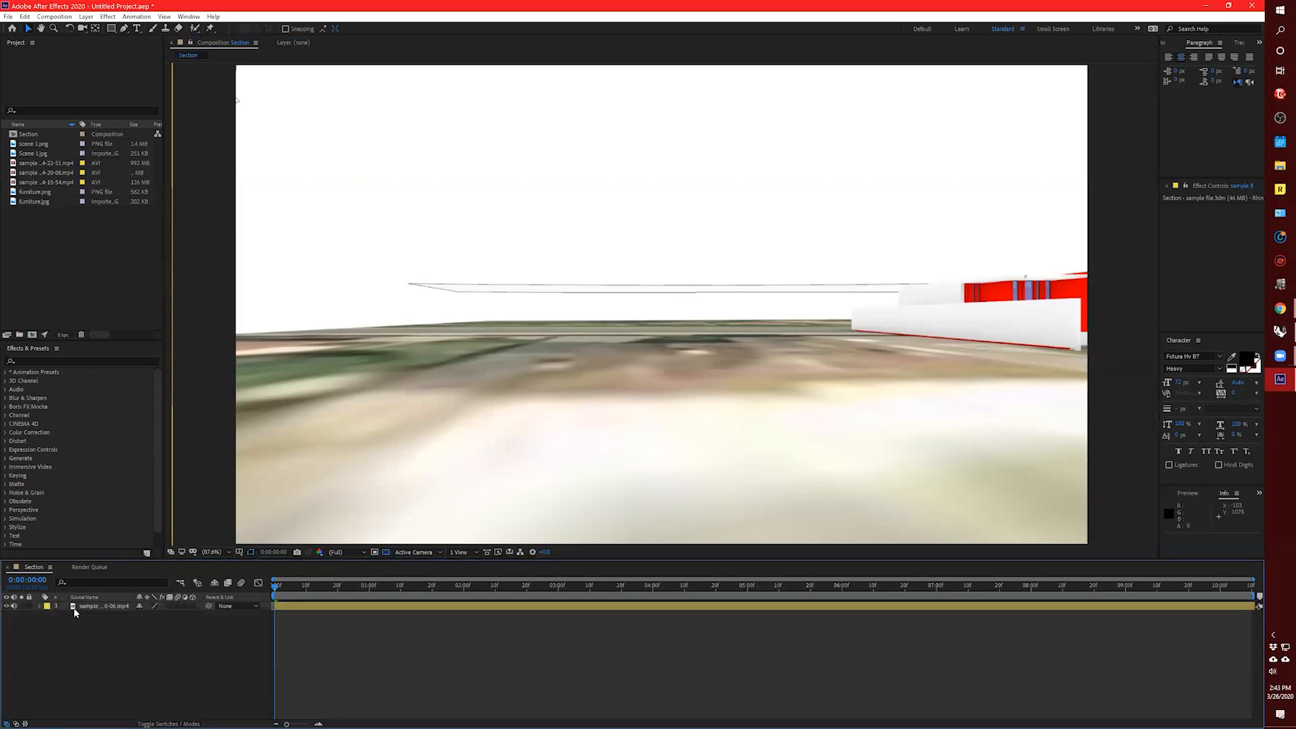
{"action": "left_click", "coordinate": [47, 172]}
{"action": "left_click", "coordinate": [56, 181]}
{"action": "left_click_drag", "start_coordinate": [62, 172], "coordinate": [87, 605]}
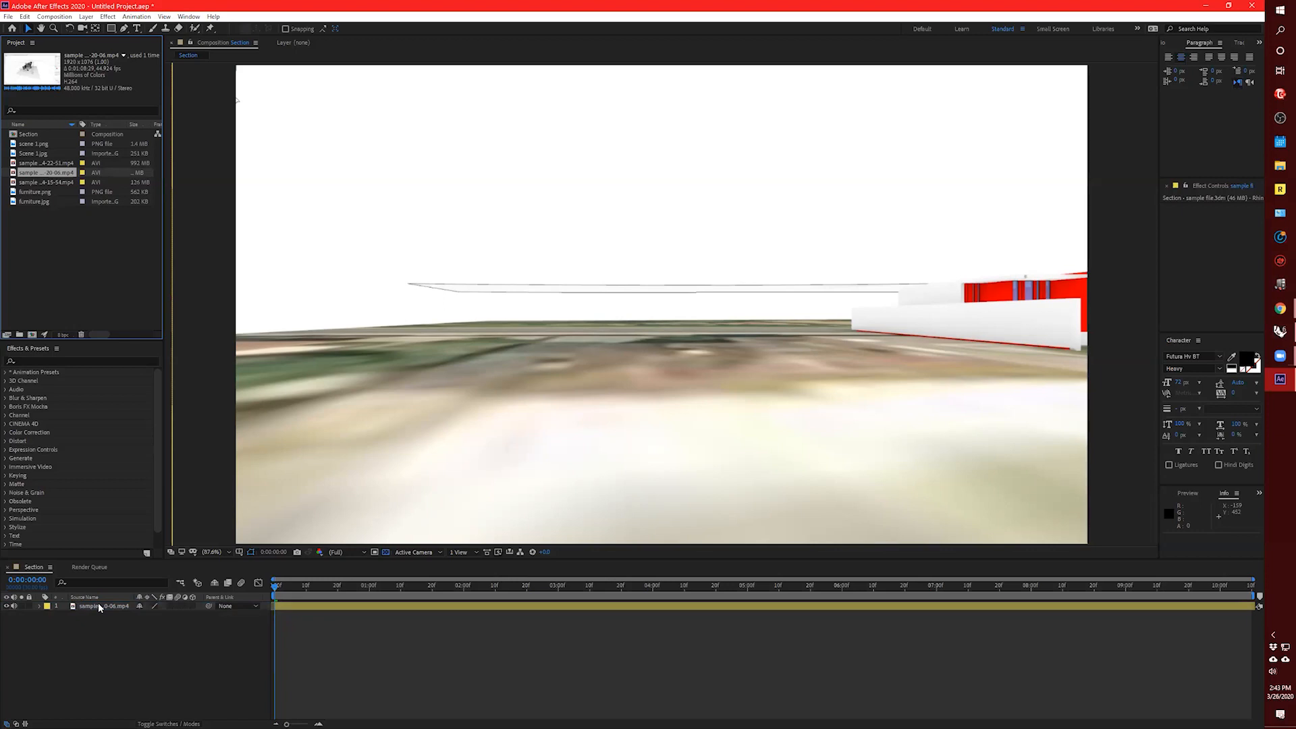
{"action": "left_click", "coordinate": [105, 607]}
{"action": "key", "text": "ctrl+d"}
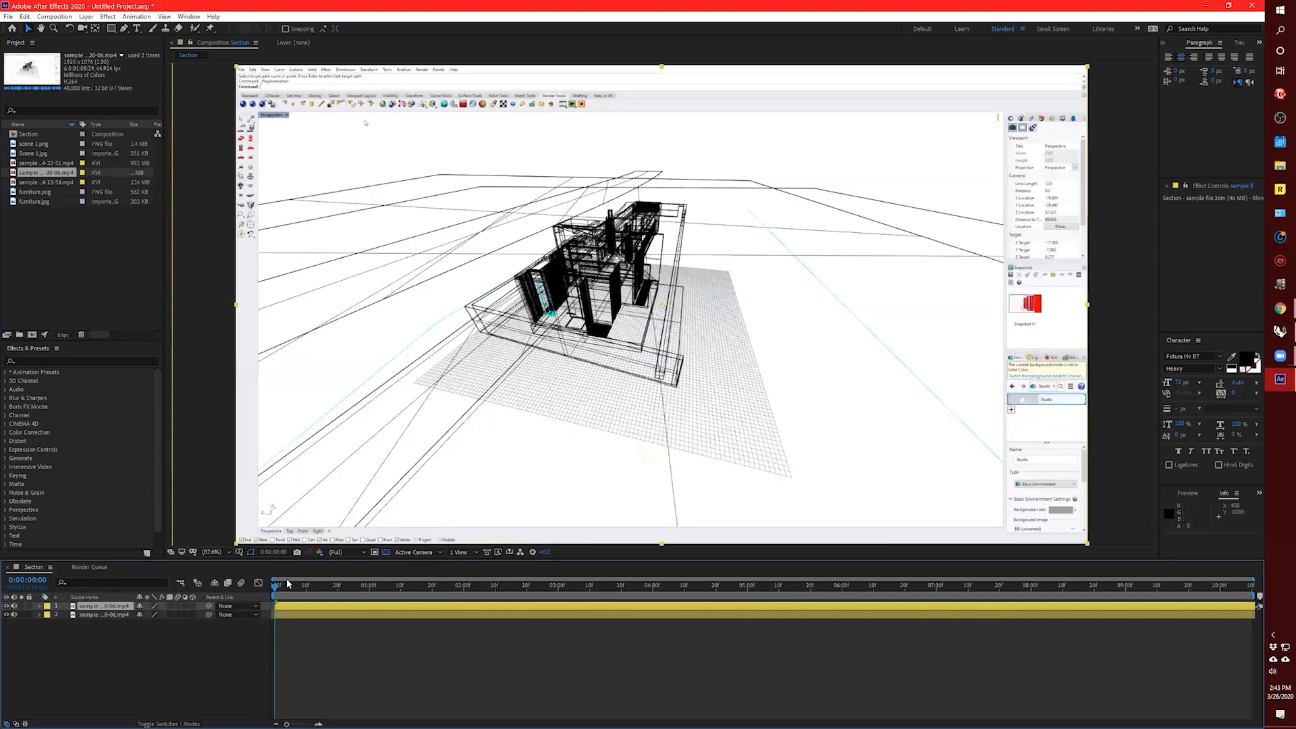
Split the new upper layer at 0:00:09:08 and delete the segment before the cut.
{"action": "left_click_drag", "start_coordinate": [275, 590], "coordinate": [1152, 590]}
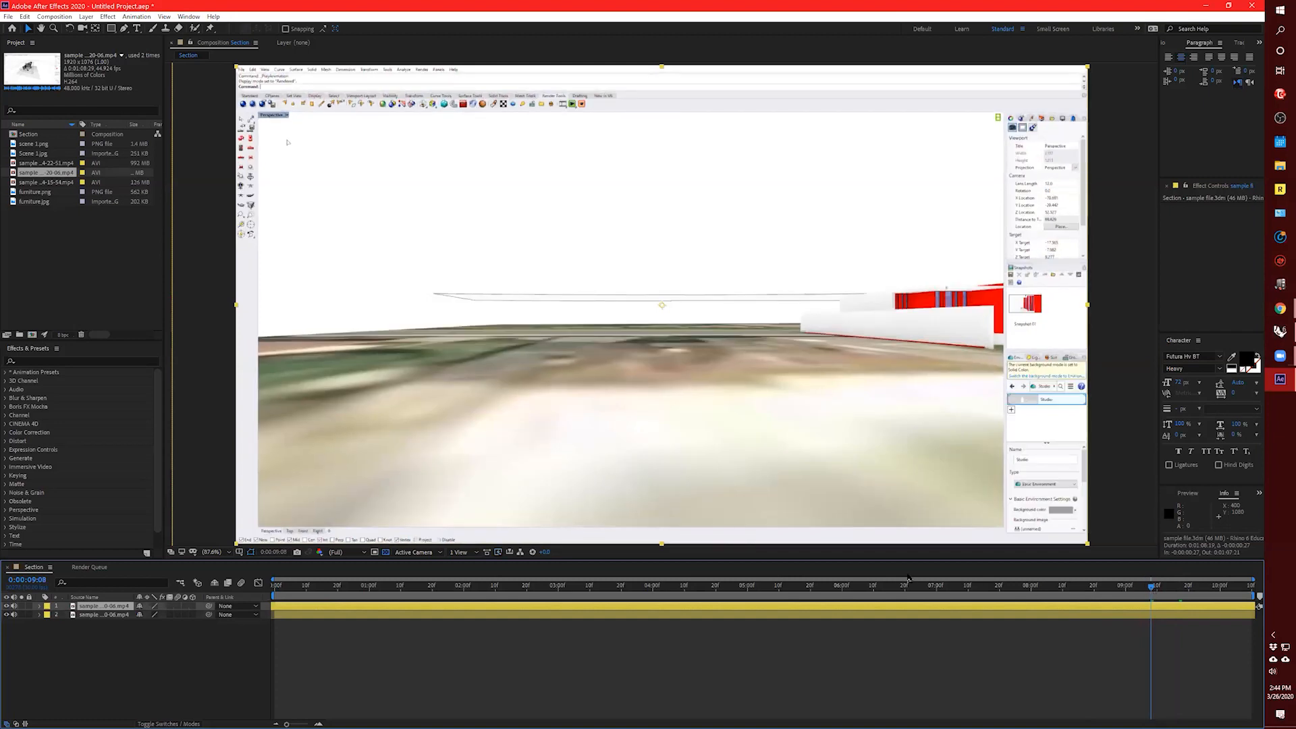
{"action": "key", "text": "ctrl+shift+d"}
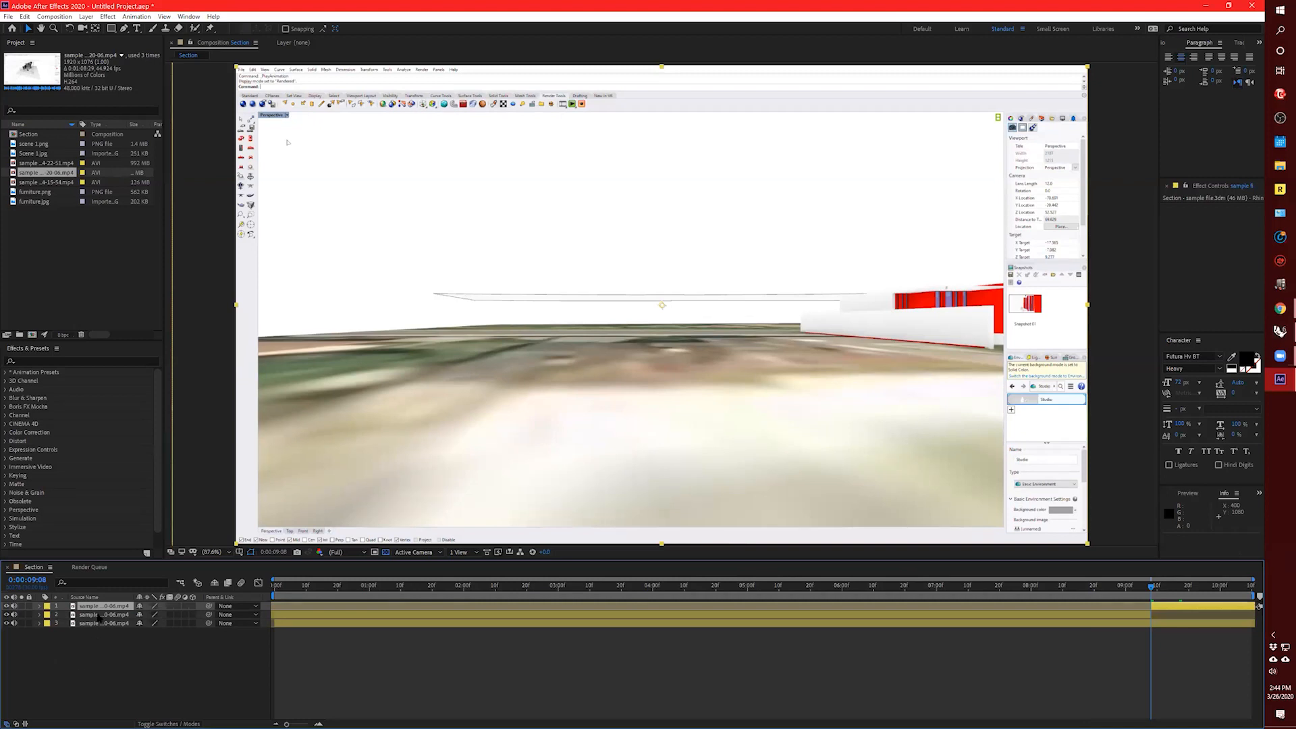
{"action": "left_click", "coordinate": [100, 615]}
{"action": "key", "text": "Delete"}
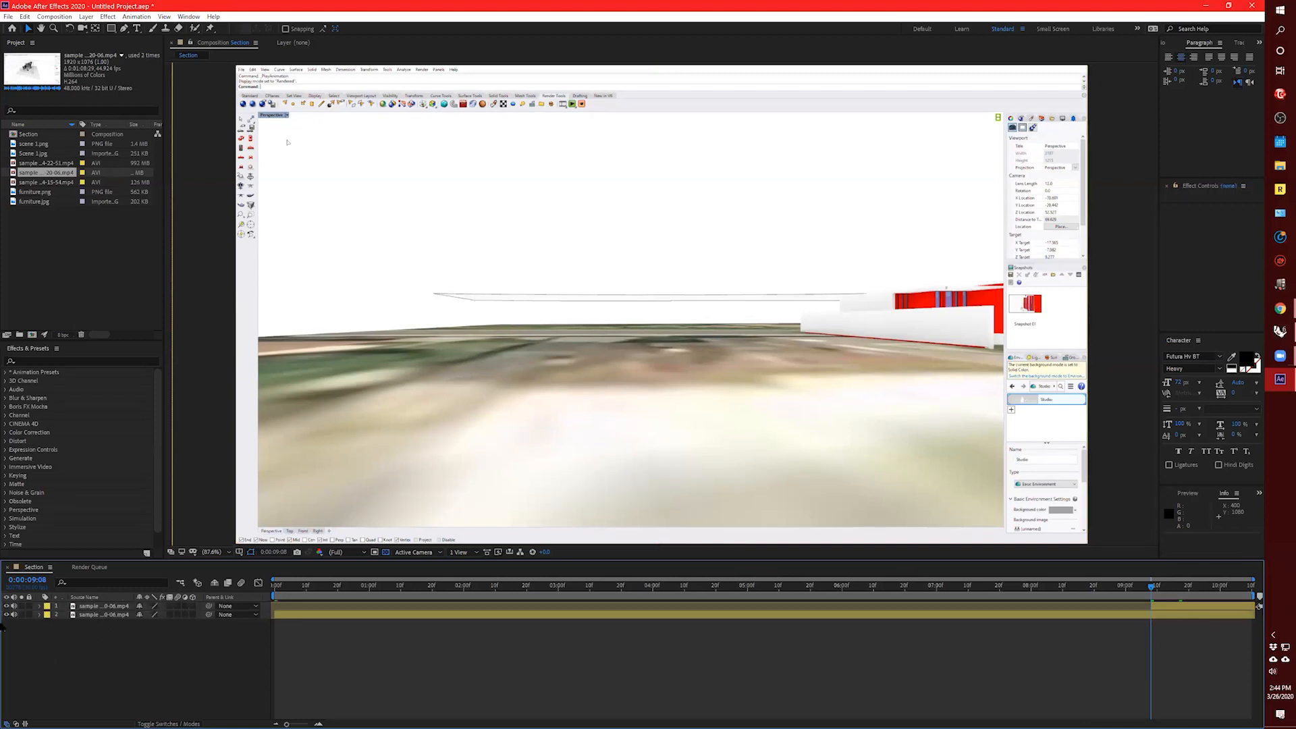
Move the upper layer's remaining segment to the start of the timeline and scrub the playhead to 0:00:00:19.
{"action": "left_click_drag", "start_coordinate": [1162, 608], "coordinate": [295, 704]}
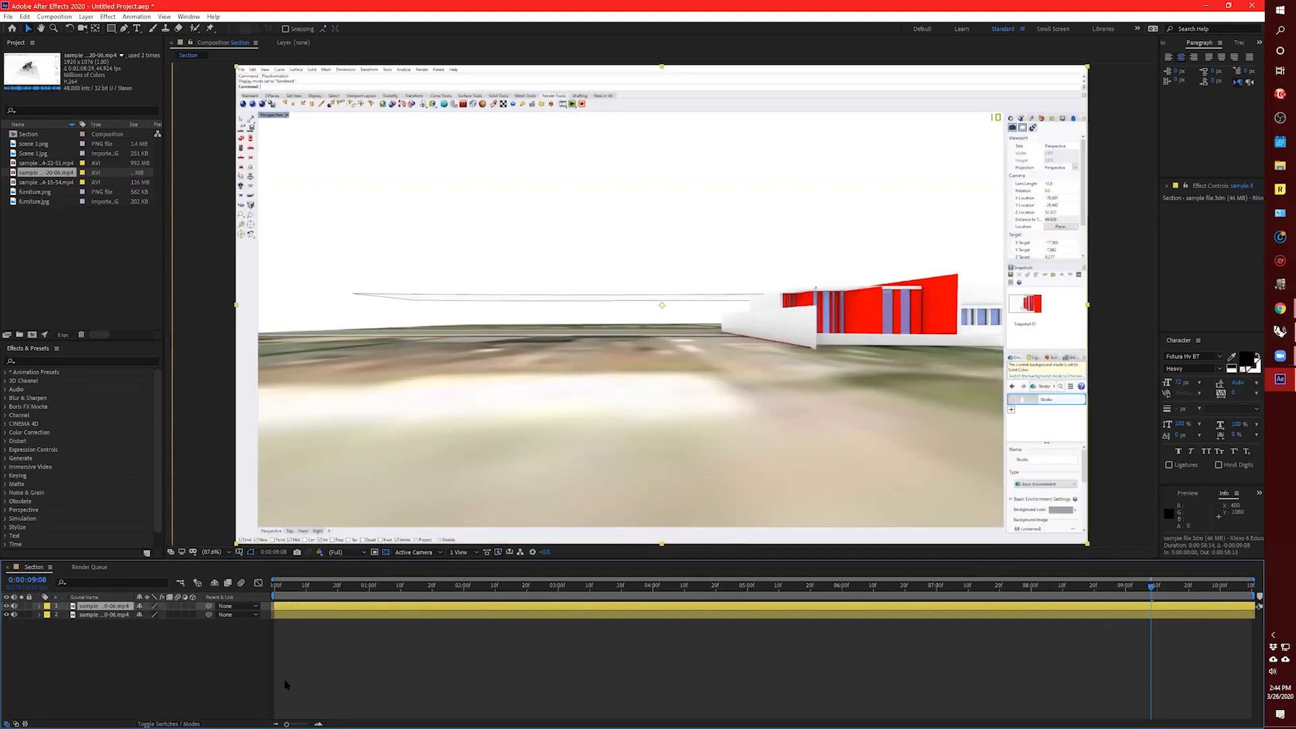
{"action": "left_click_drag", "start_coordinate": [282, 590], "coordinate": [307, 606]}
{"action": "left_click", "coordinate": [335, 659]}
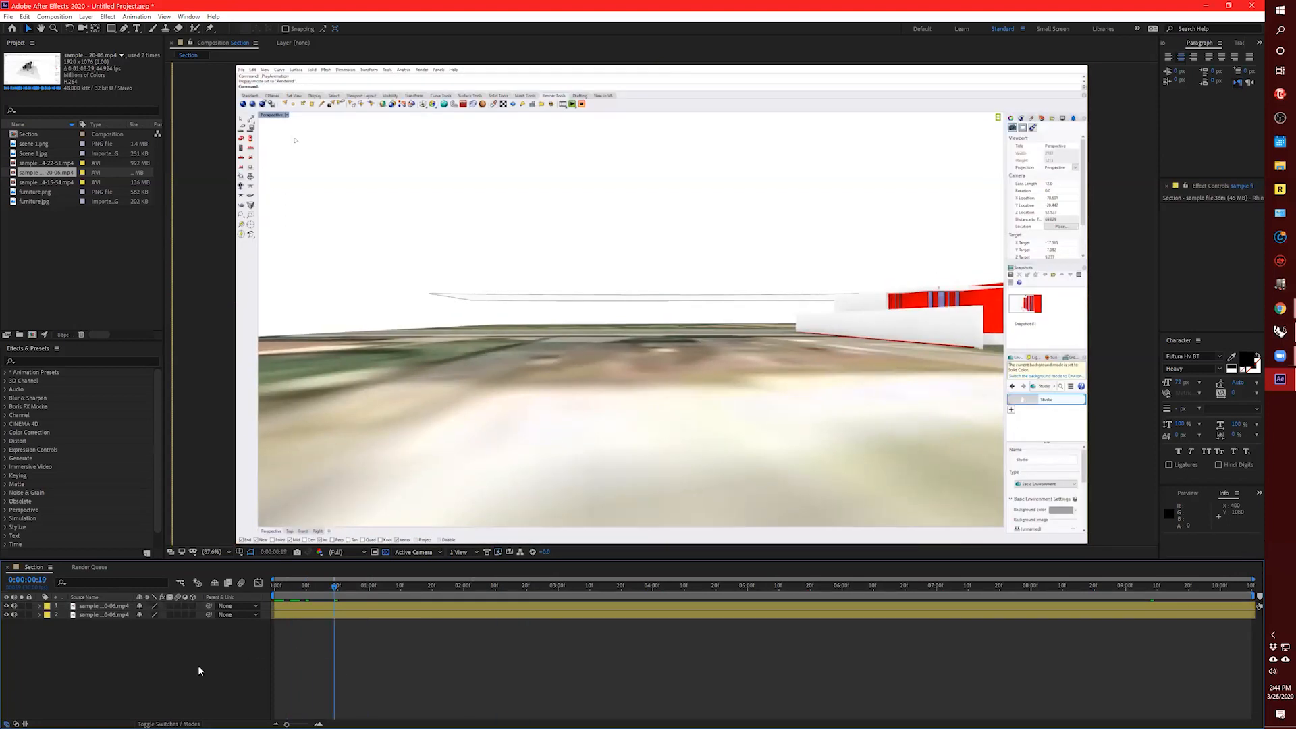
Reveal the lower layer's transform properties, and select the 20-06.mp4 source footage in the project.
{"action": "left_click", "coordinate": [38, 615]}
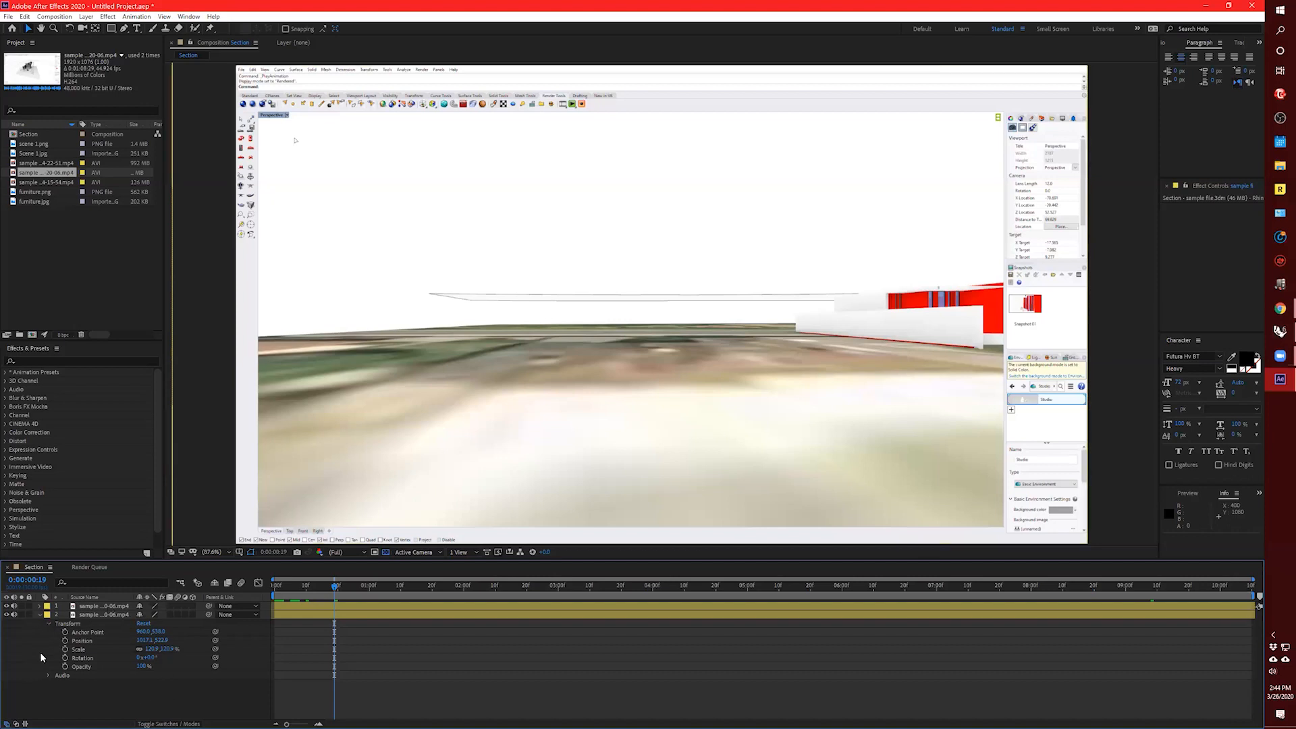
{"action": "left_click", "coordinate": [95, 610]}
{"action": "right_click", "coordinate": [96, 615]}
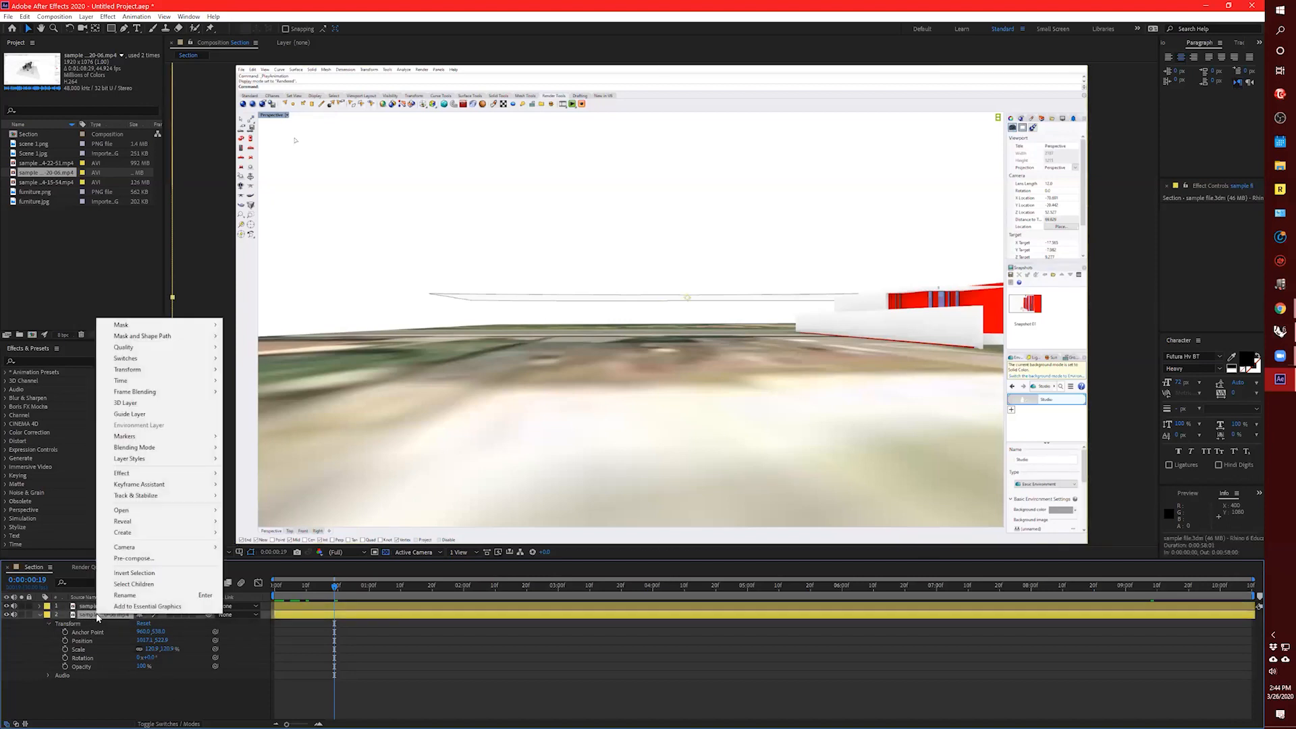
{"action": "left_click", "coordinate": [95, 616]}
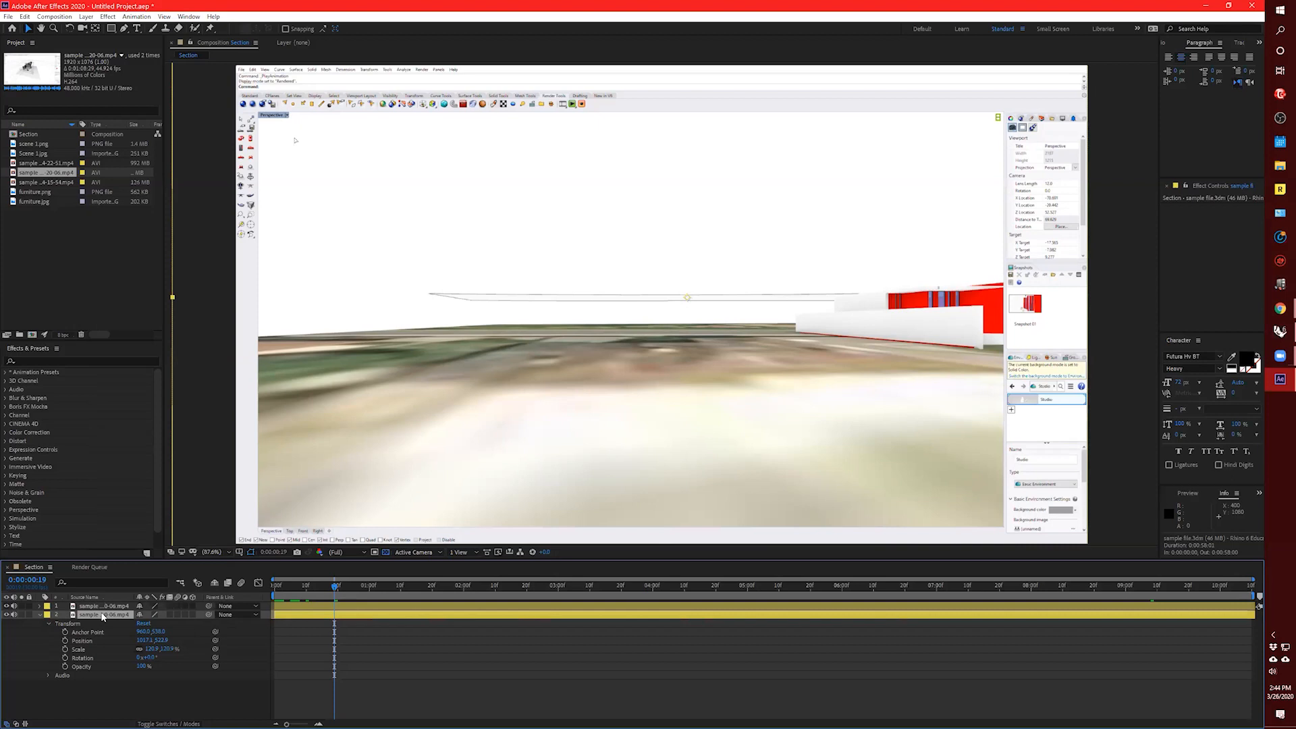
{"action": "left_click", "coordinate": [45, 209]}
{"action": "left_click", "coordinate": [40, 172]}
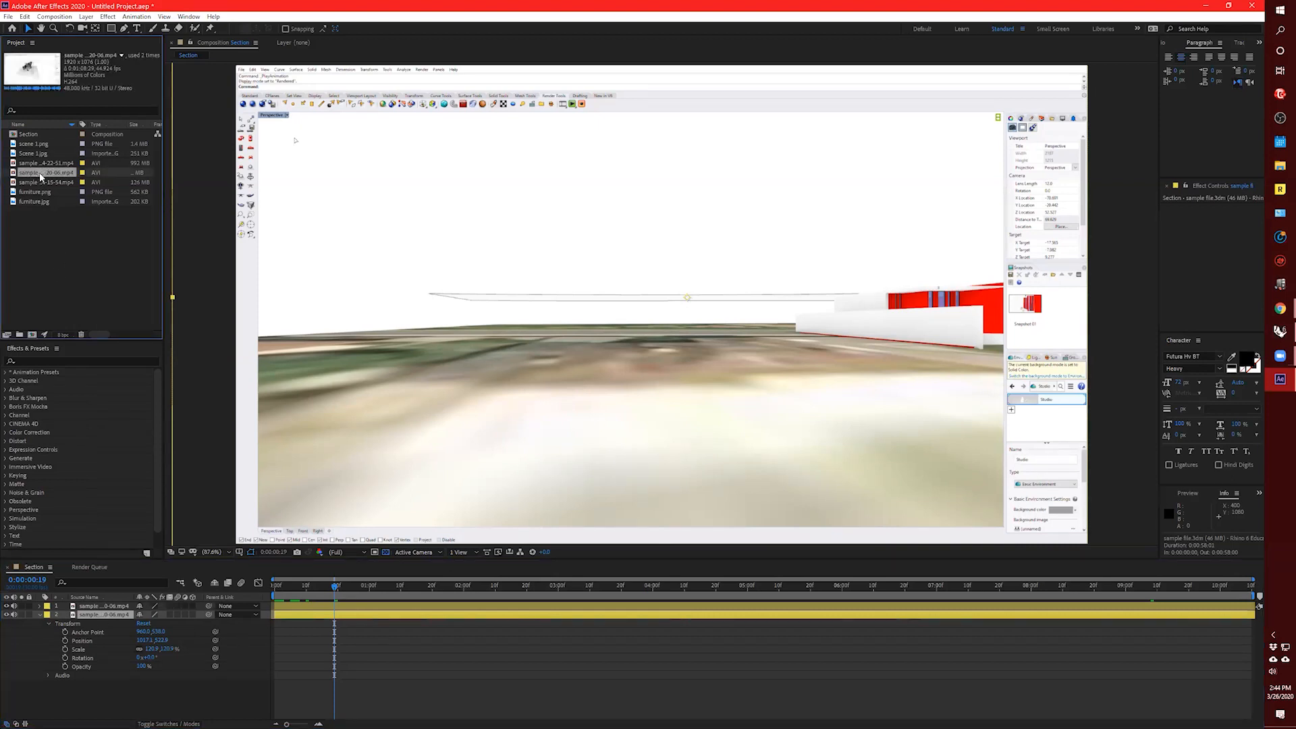
Copy the lower layer's Scale property onto the upper 20-06.mp4 layer and collapse the lower layer's properties.
{"action": "left_click", "coordinate": [40, 174], "text": "ctrl"}
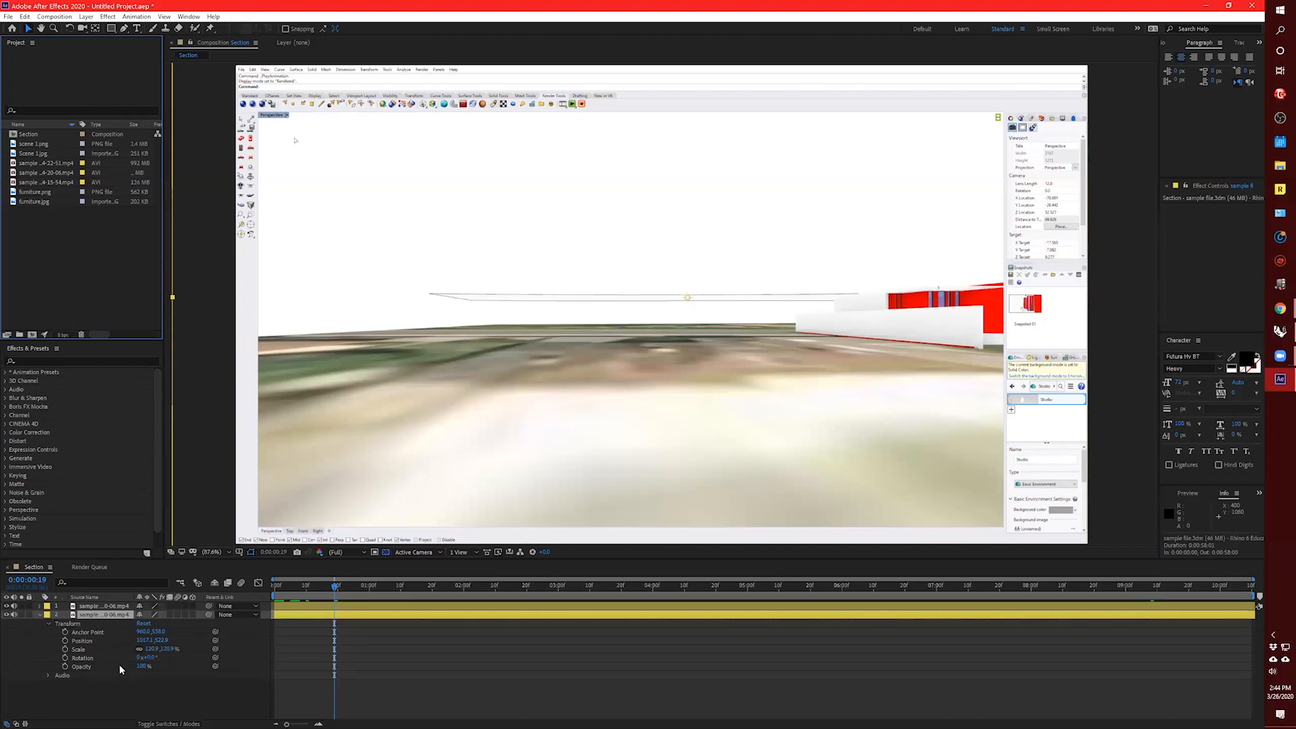
{"action": "left_click", "coordinate": [77, 649]}
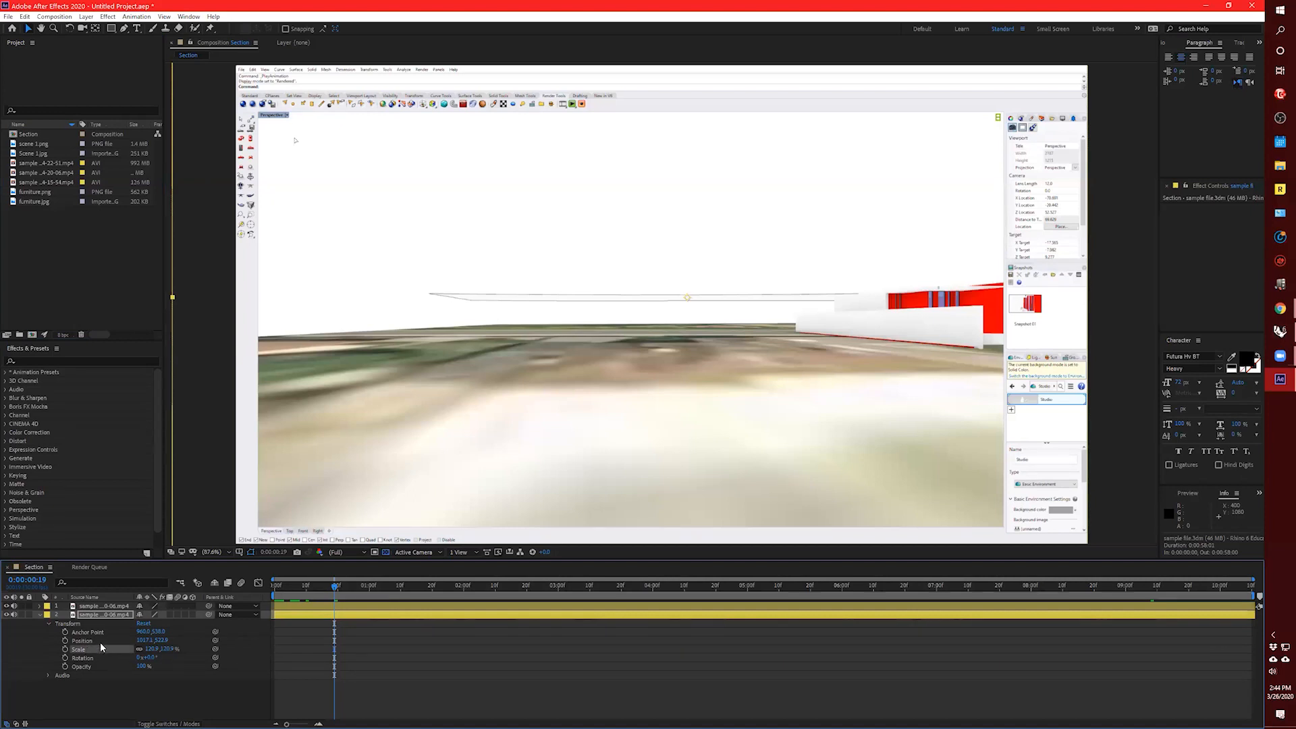
{"action": "left_click", "coordinate": [88, 606]}
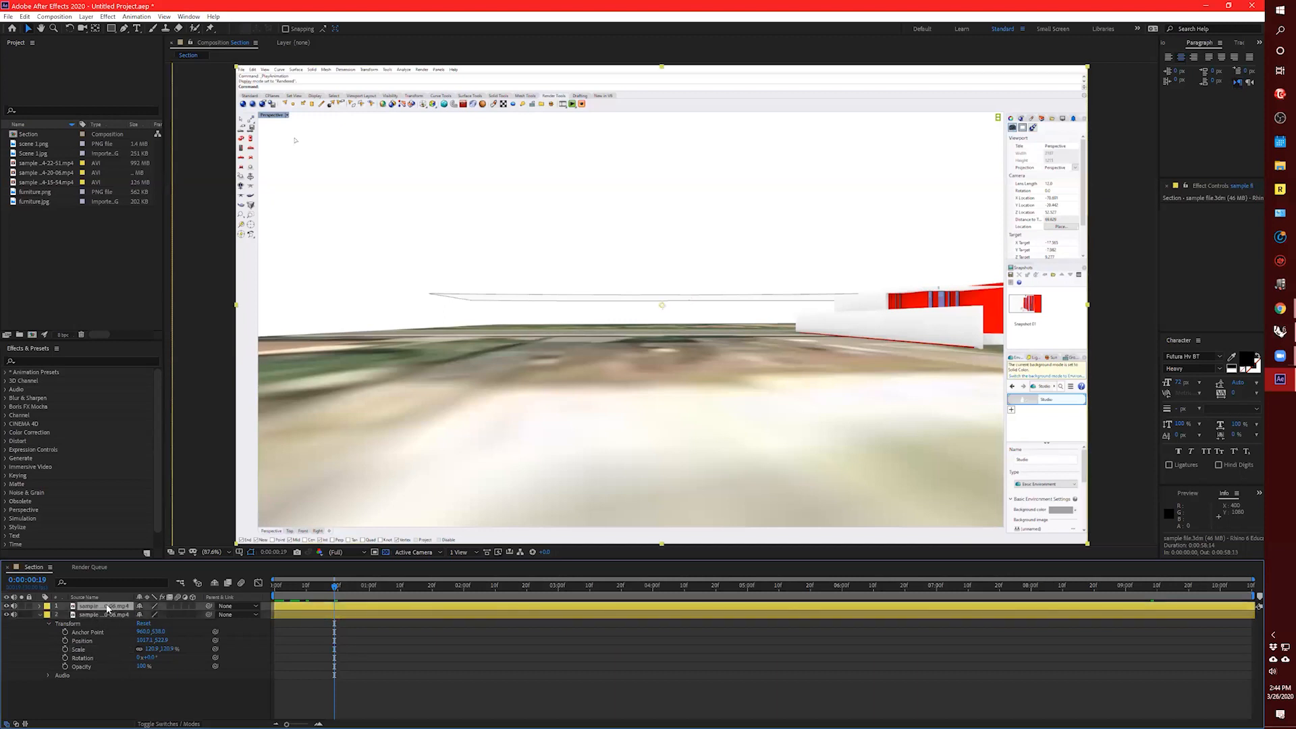
{"action": "key", "text": "ctrl+v"}
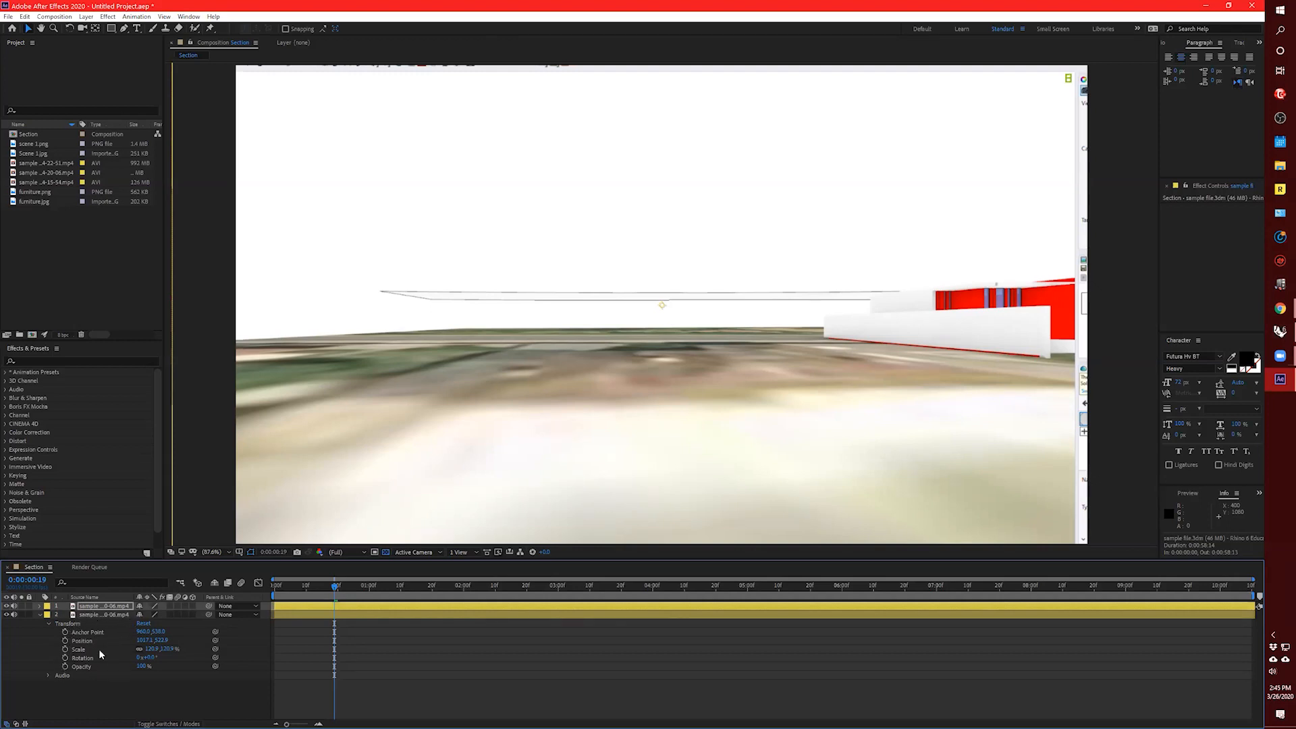
{"action": "left_click", "coordinate": [38, 614]}
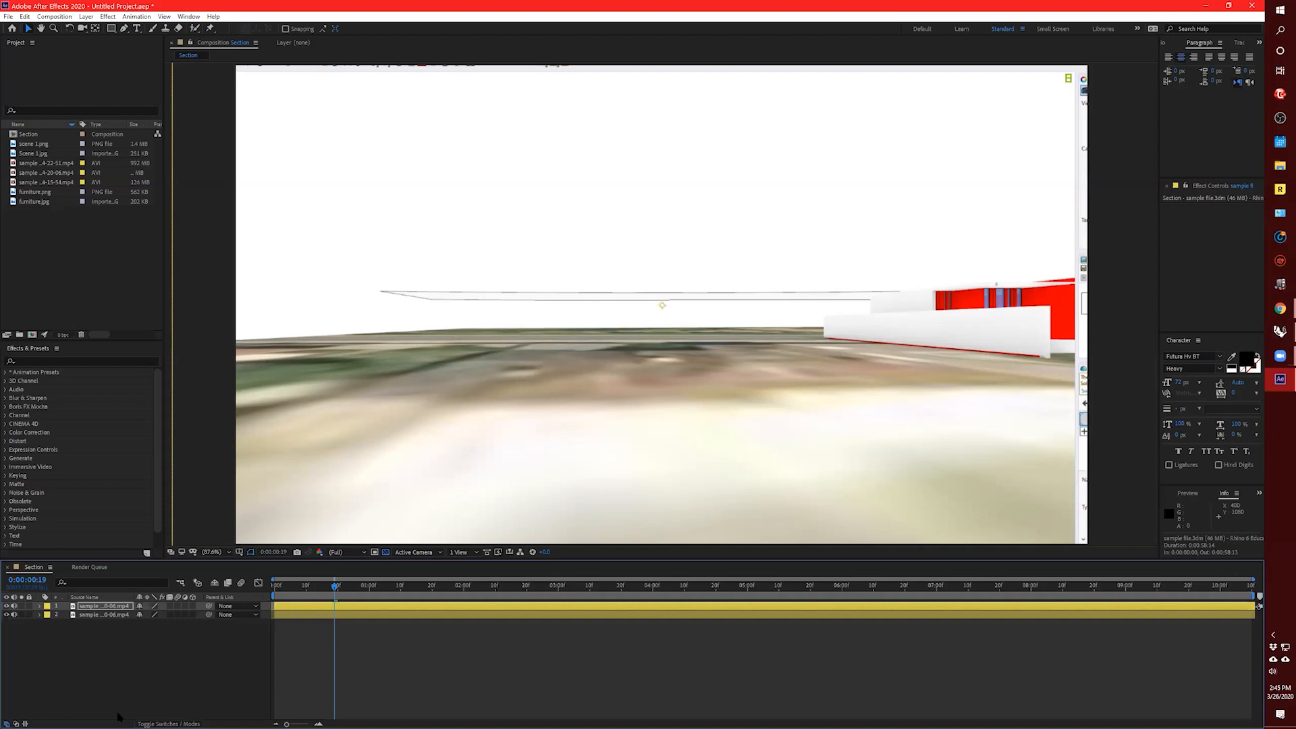
Preview the composition from its start and toggle the upper layer's visibility to compare it with the lower layer.
{"action": "left_click_drag", "start_coordinate": [335, 587], "coordinate": [289, 602]}
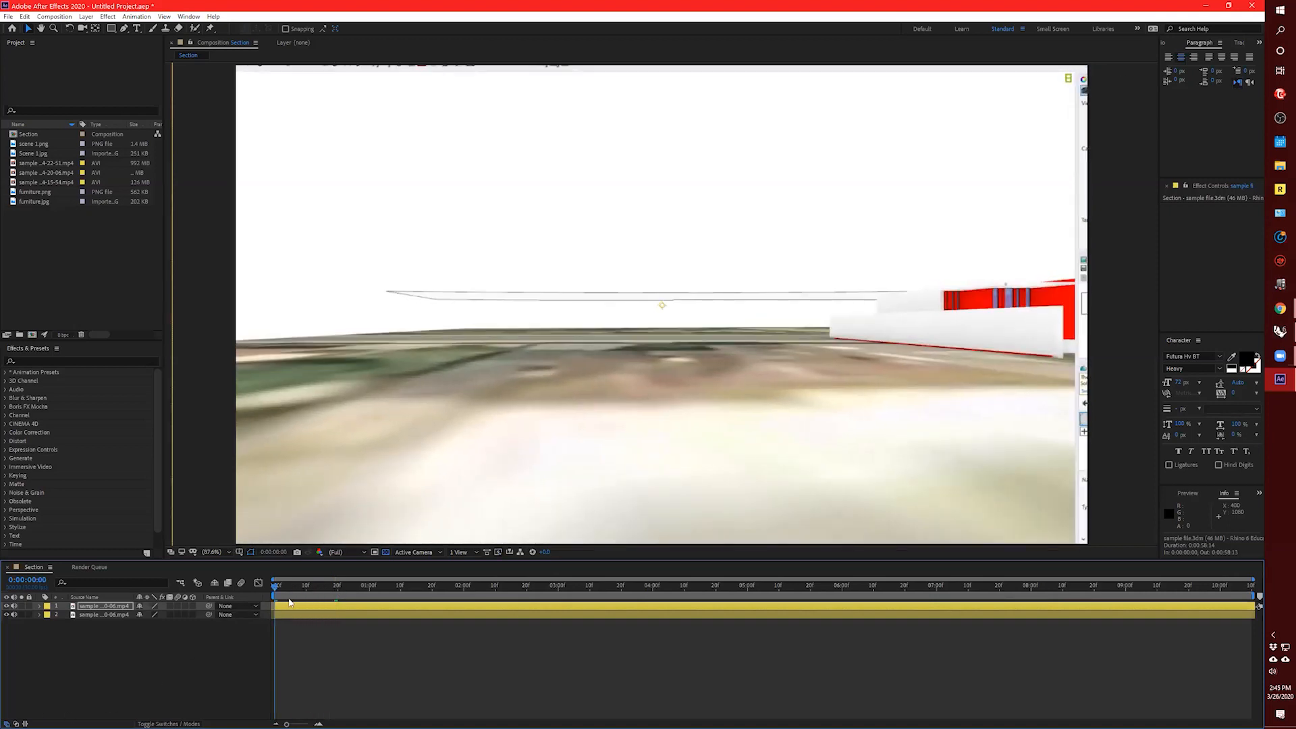
{"action": "key", "text": "space"}
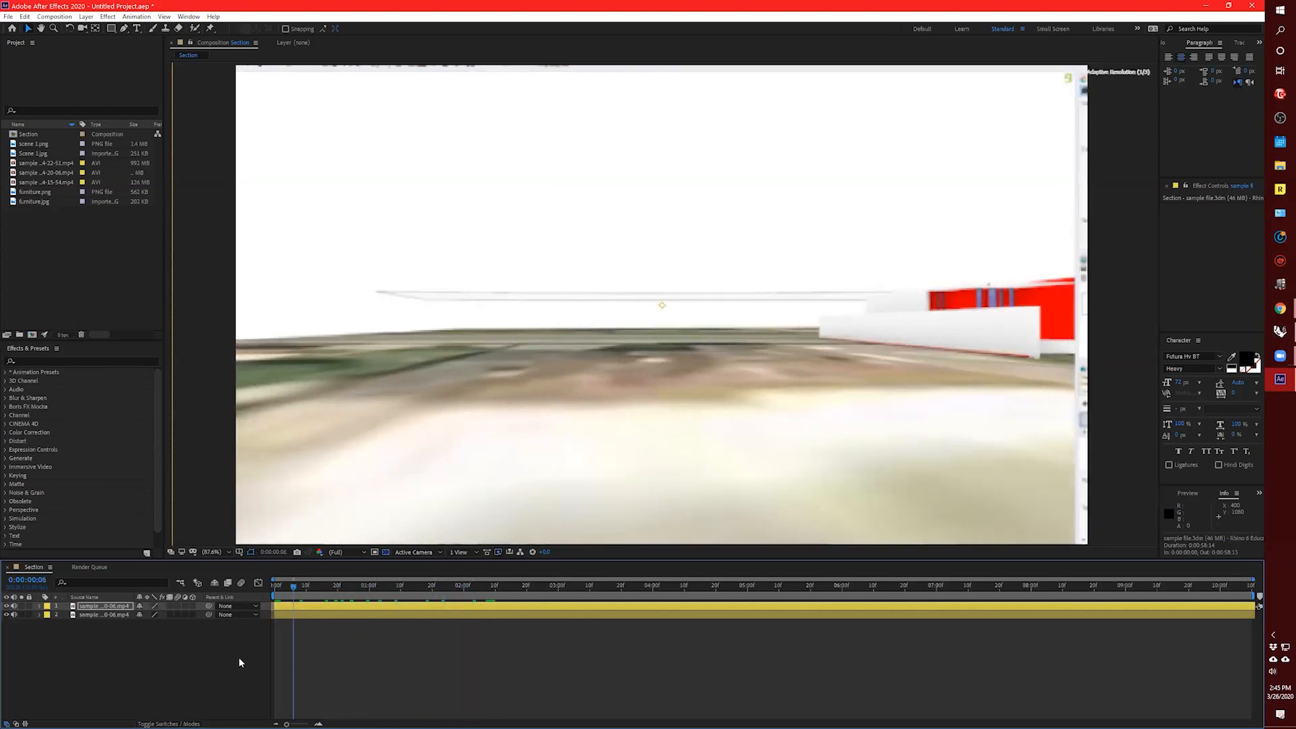
{"action": "key", "text": "space"}
{"action": "left_click", "coordinate": [6, 606]}
{"action": "left_click", "coordinate": [6, 606]}
{"action": "left_click", "coordinate": [6, 606]}
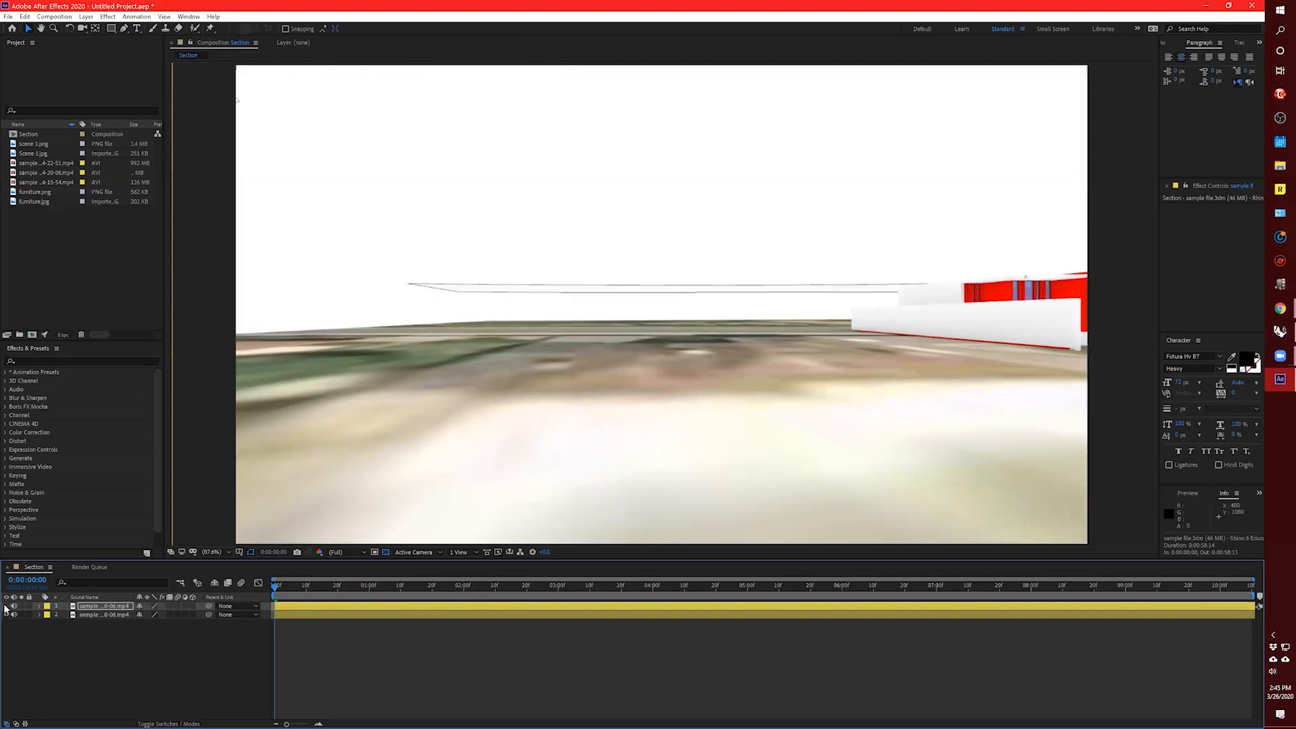
{"action": "left_click", "coordinate": [6, 606]}
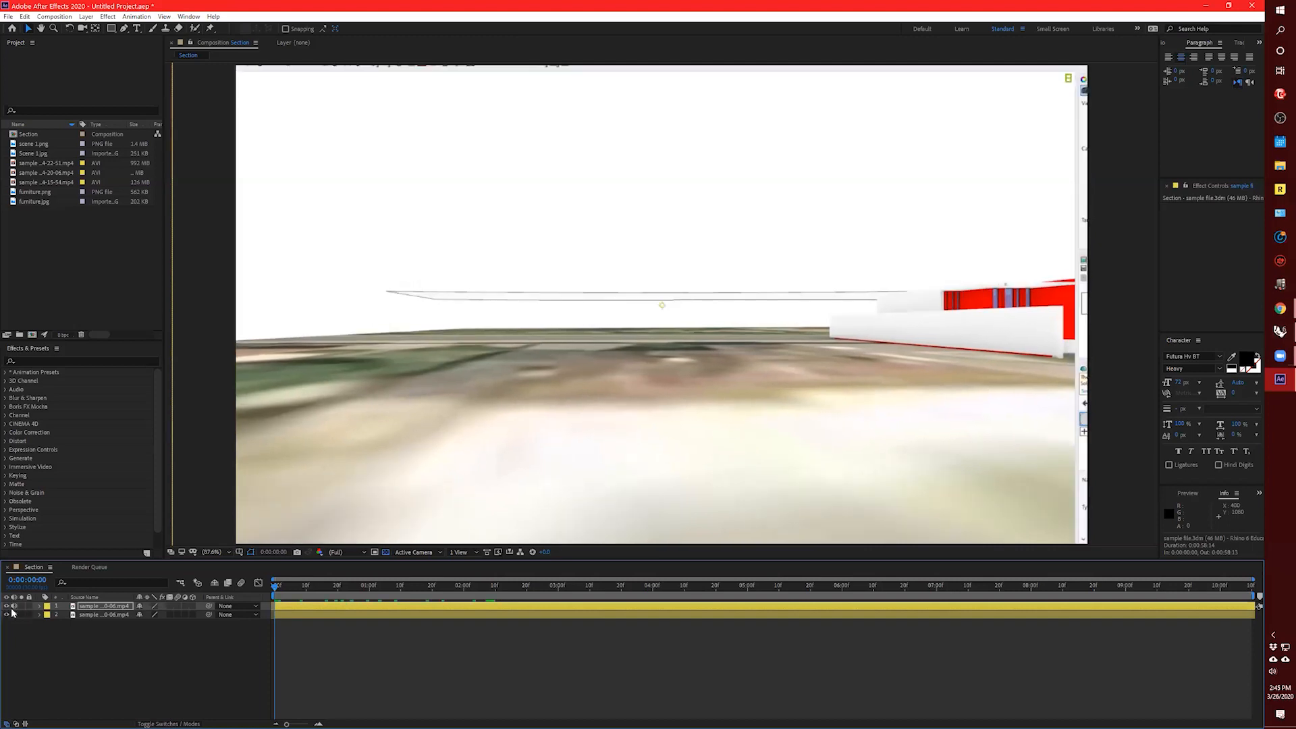
Reveal the upper layer's transform properties to check its Scale.
{"action": "left_click", "coordinate": [39, 607]}
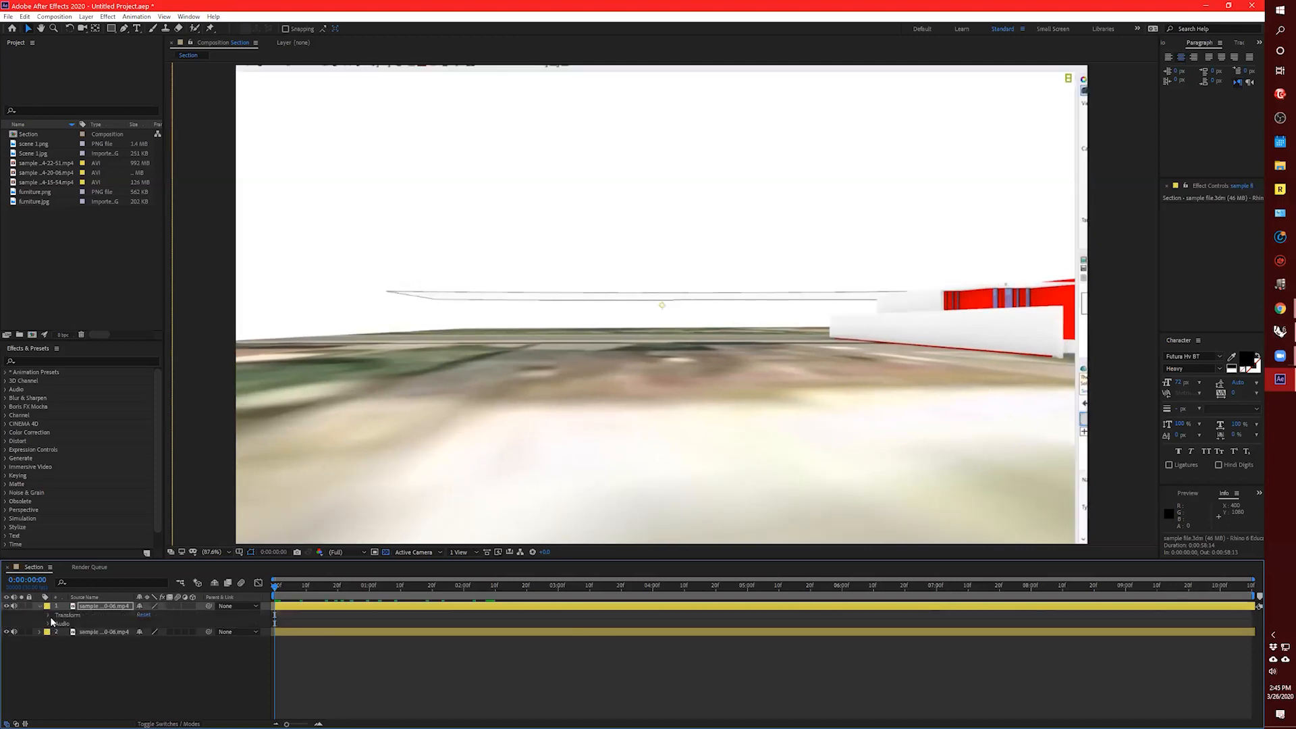
{"action": "left_click", "coordinate": [49, 615]}
{"action": "left_click", "coordinate": [222, 512]}
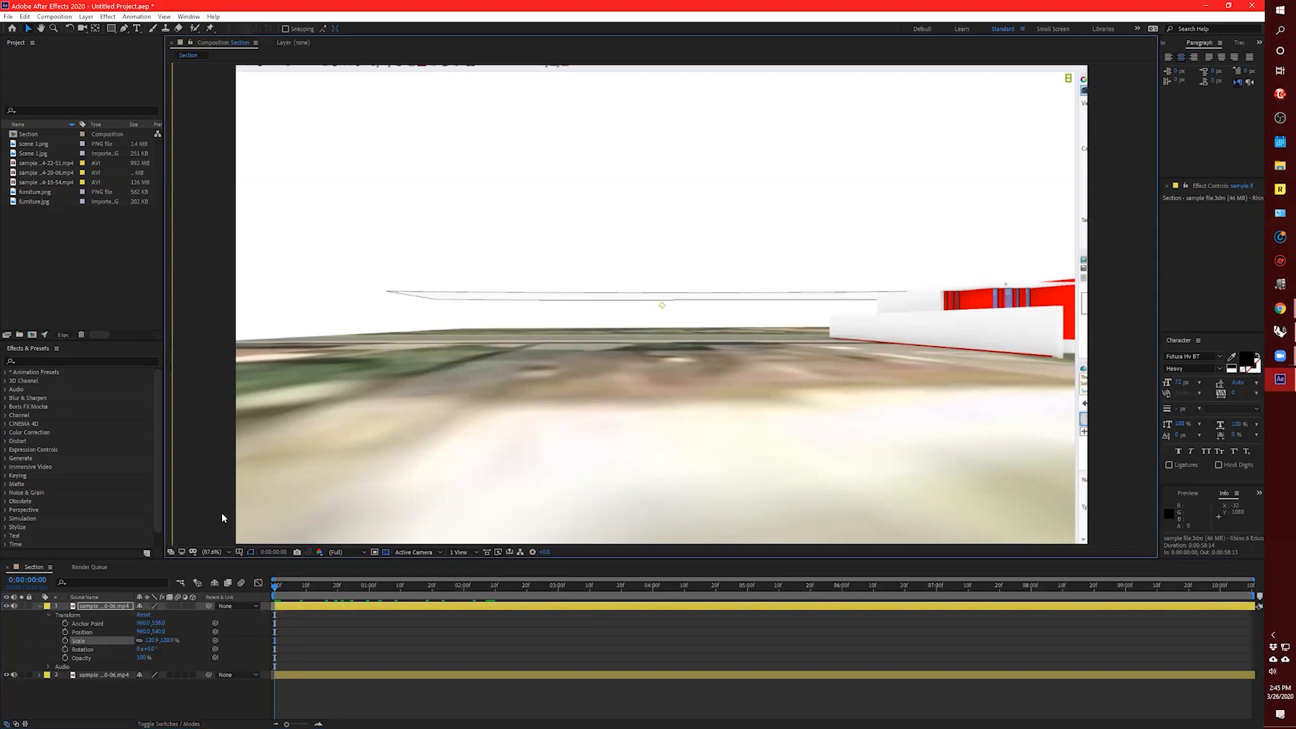
Undo and redo through the recent layer edits, ending just before the Scale was pasted onto the upper layer.
{"action": "key", "text": "ctrl+z"}
{"action": "key", "text": "space"}
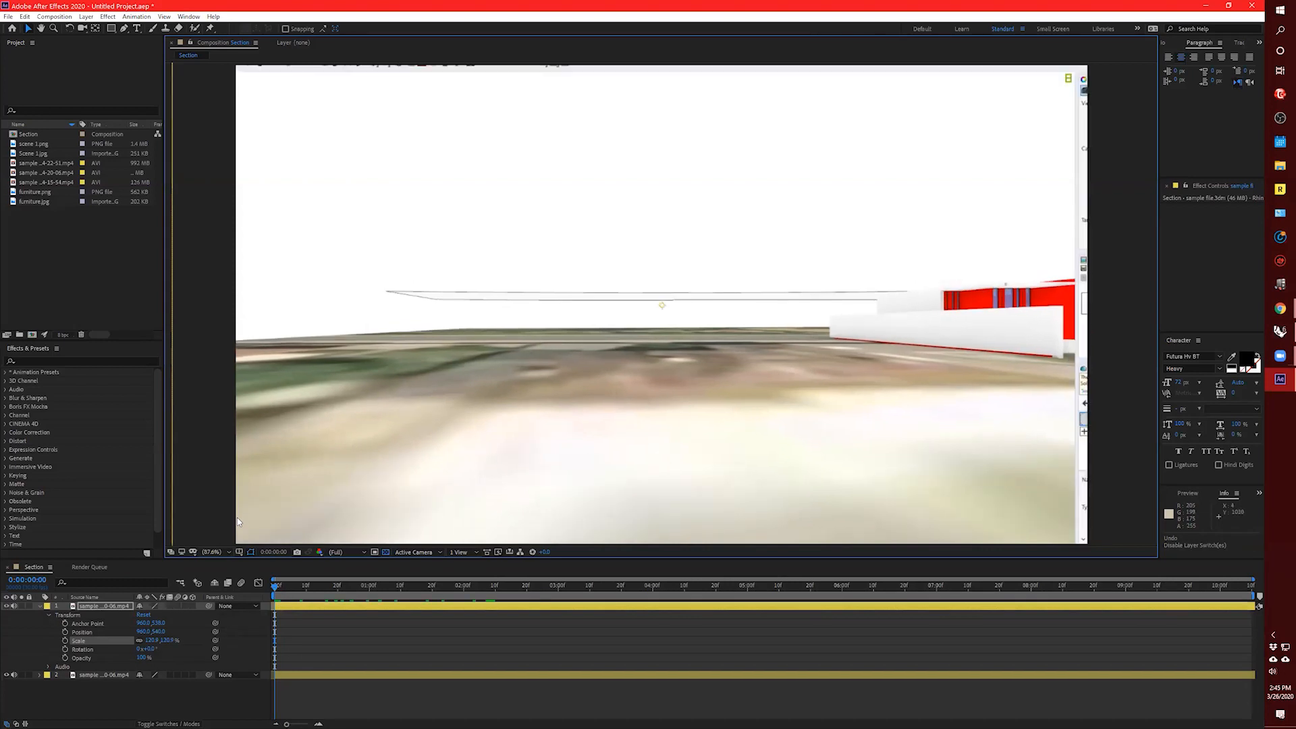
{"action": "key", "text": "ctrl+v"}
{"action": "key", "text": "ctrl+shift+d"}
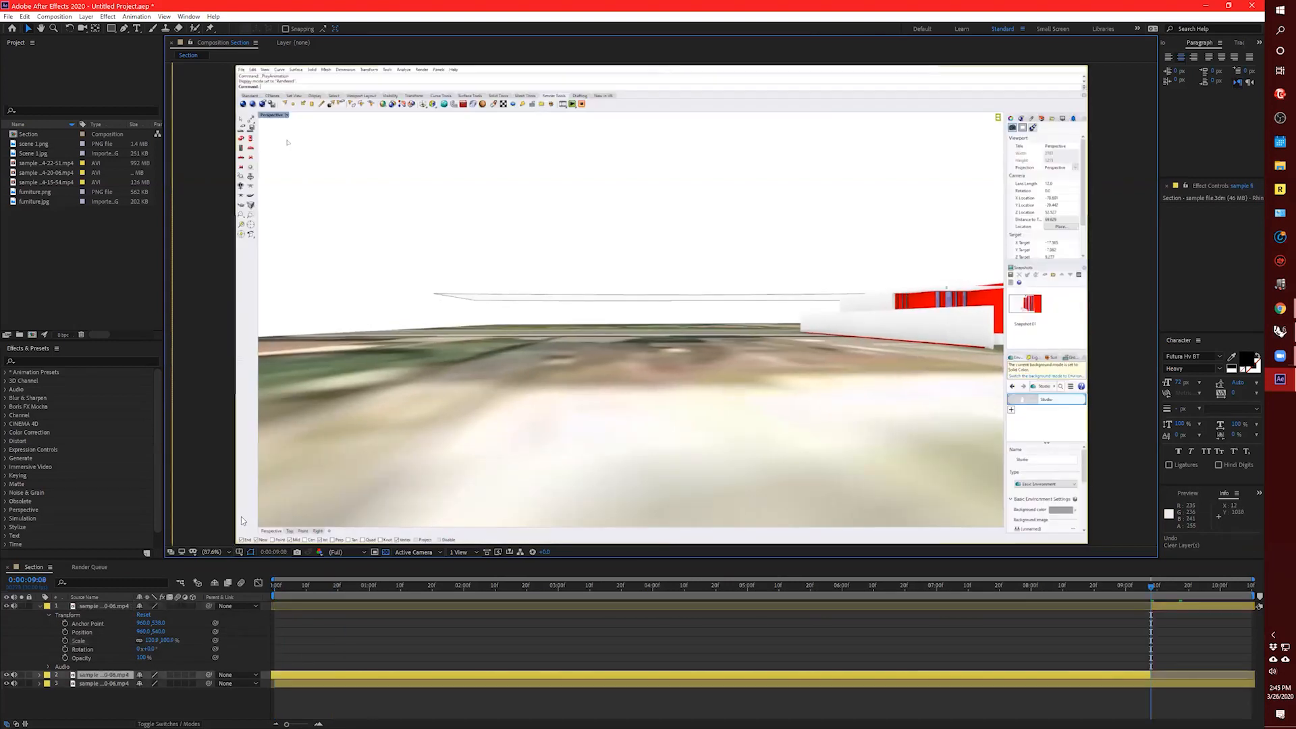
{"action": "key", "text": "ctrl+alt+r"}
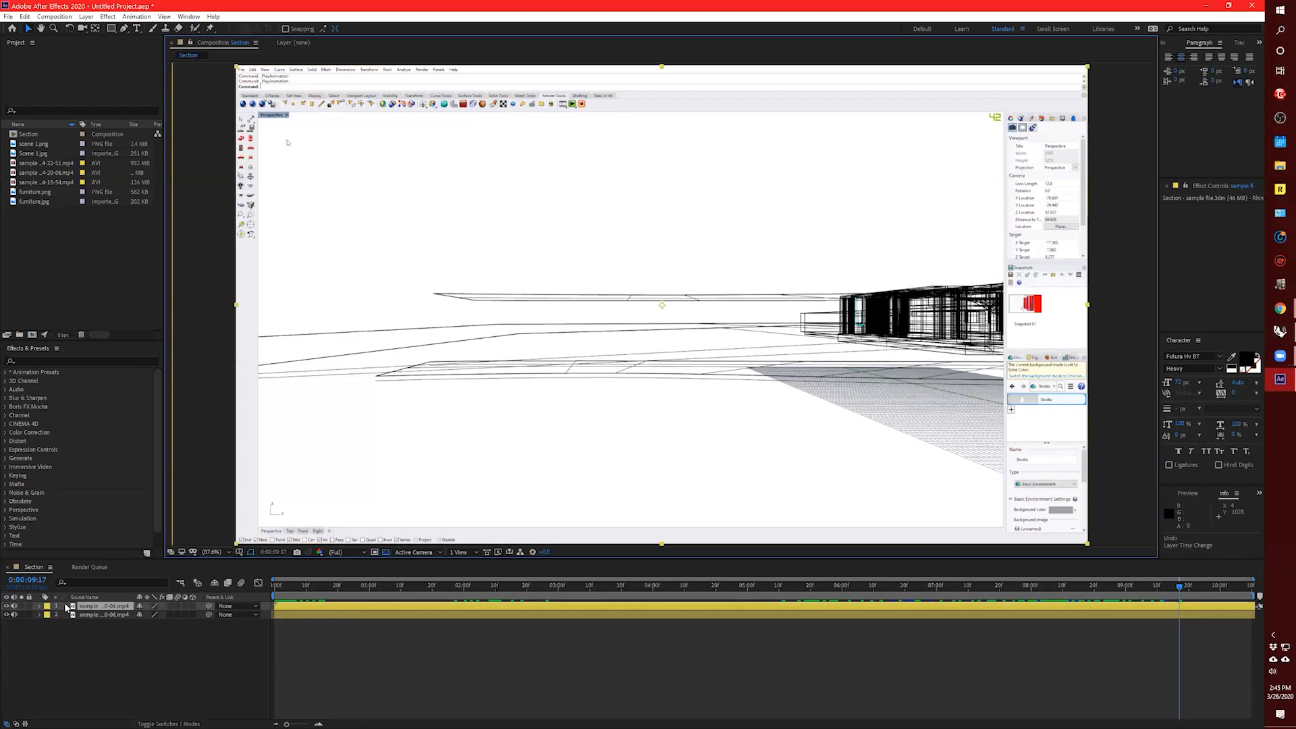
{"action": "key", "text": "ctrl+z"}
{"action": "key", "text": "ctrl+z"}
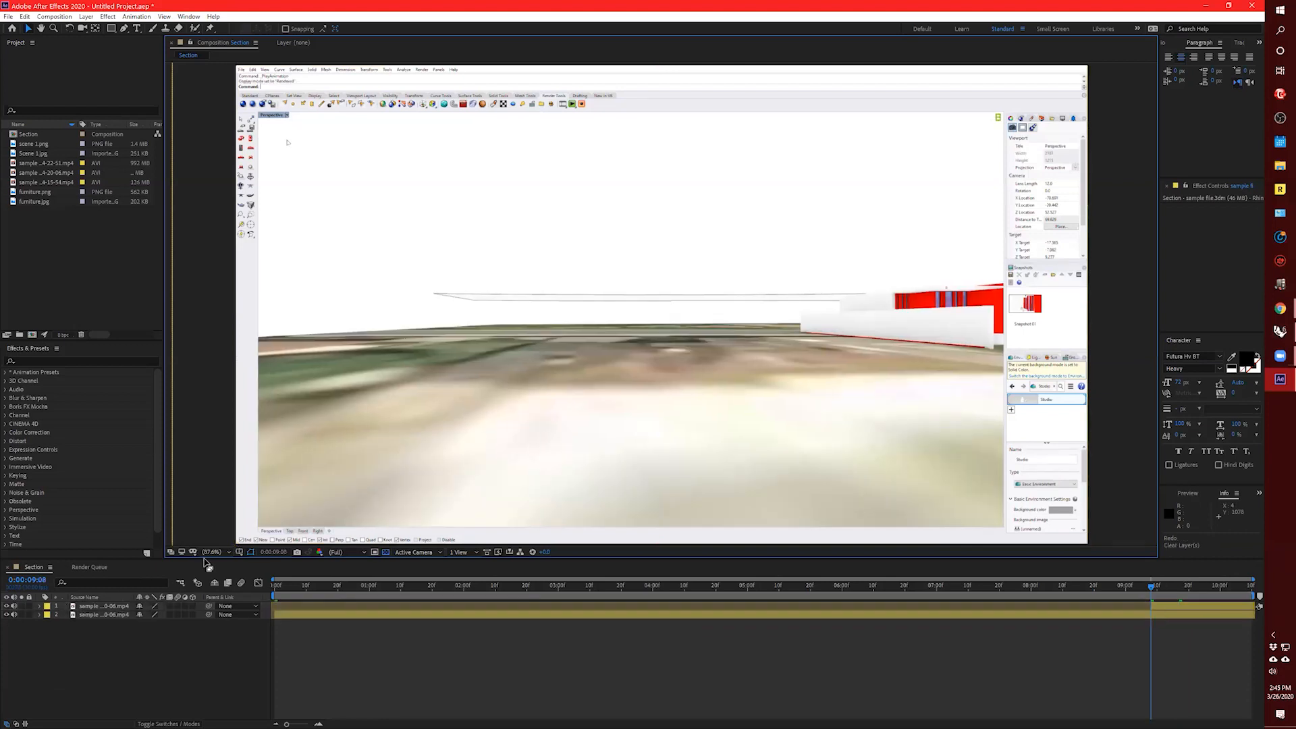
{"action": "key", "text": "ctrl+shift+z"}
{"action": "key", "text": "ctrl+shift+z"}
{"action": "key", "text": "ctrl+z"}
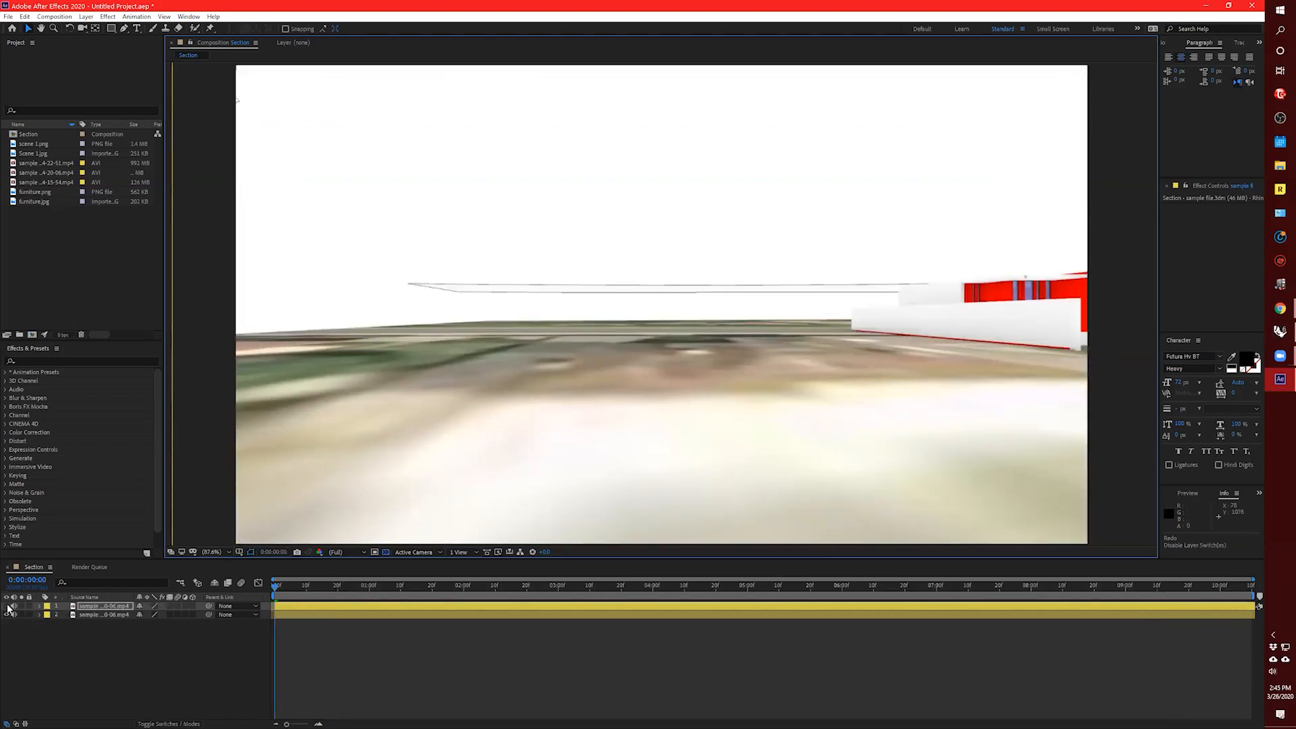
{"action": "key", "text": "ctrl+shift+z"}
{"action": "key", "text": "ctrl+shift+z"}
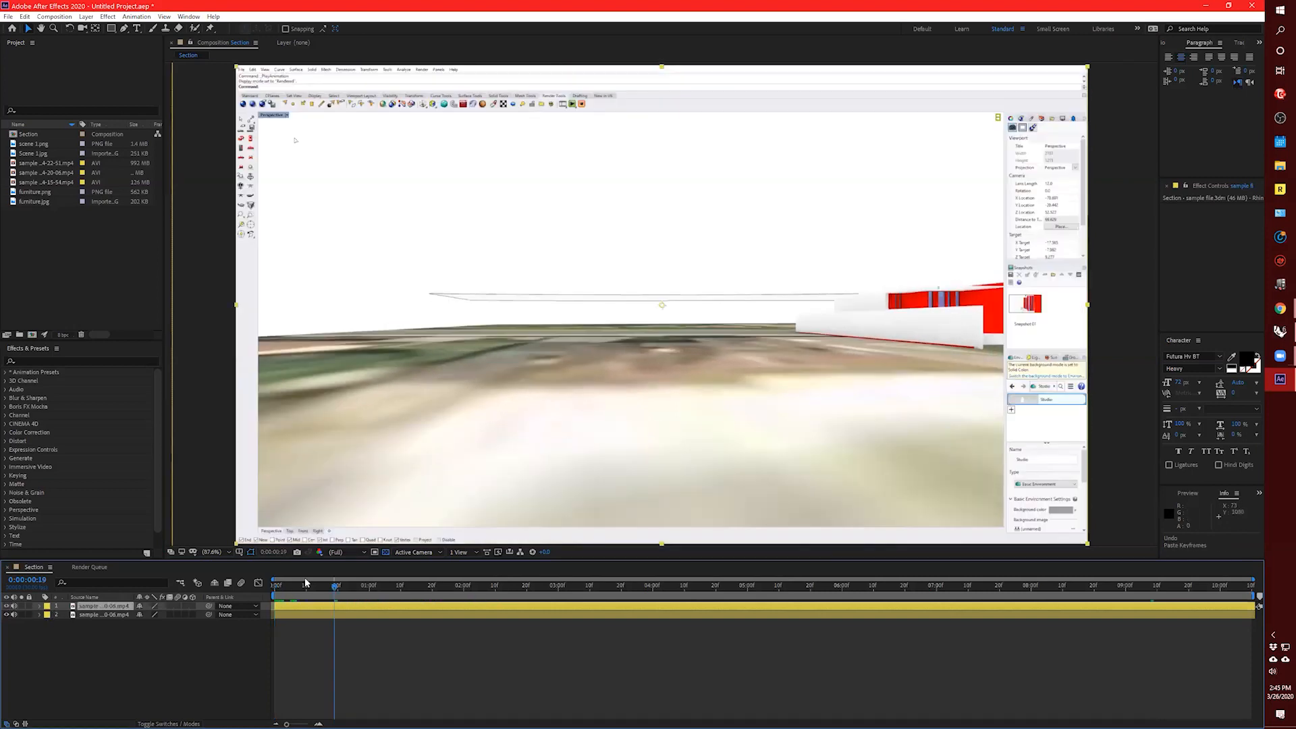
Return the playhead to 0:00:00:00, paste the lower layer's Scale onto the upper layer, and collapse the lower layer's properties.
{"action": "left_click_drag", "start_coordinate": [338, 593], "coordinate": [270, 592]}
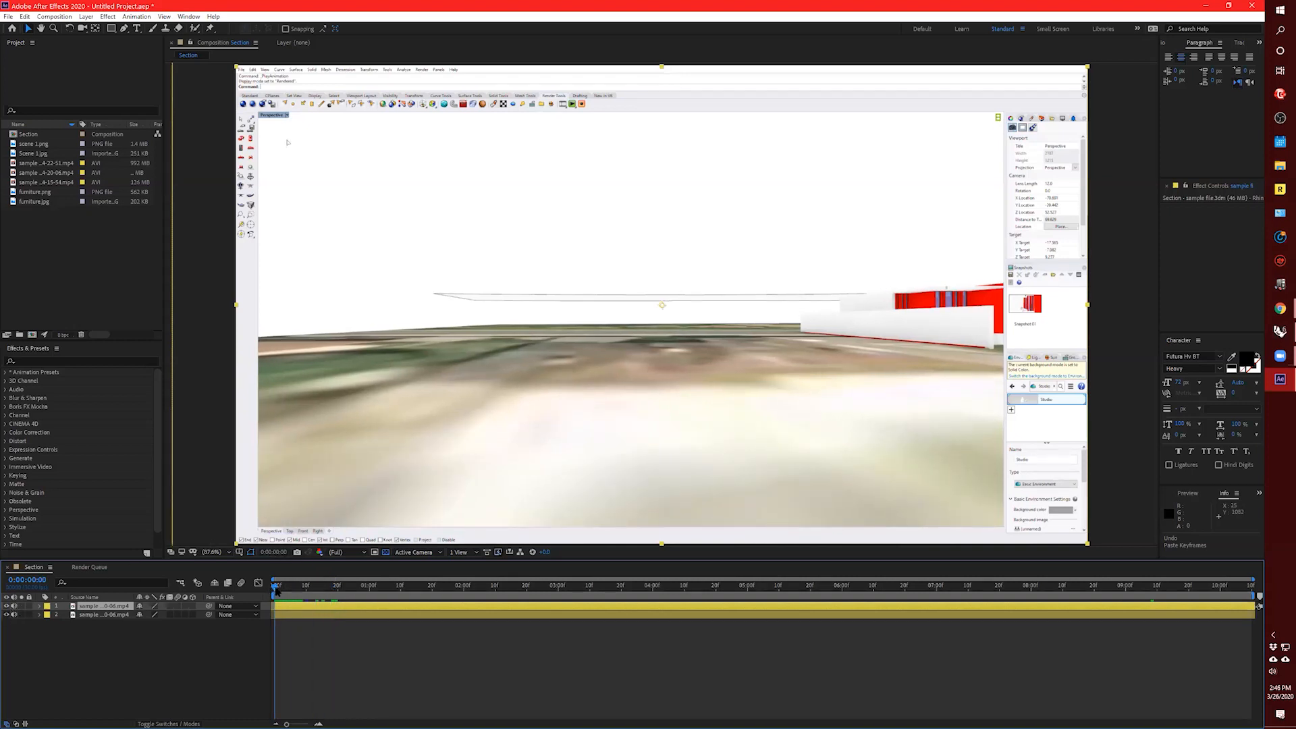
{"action": "left_click", "coordinate": [326, 482]}
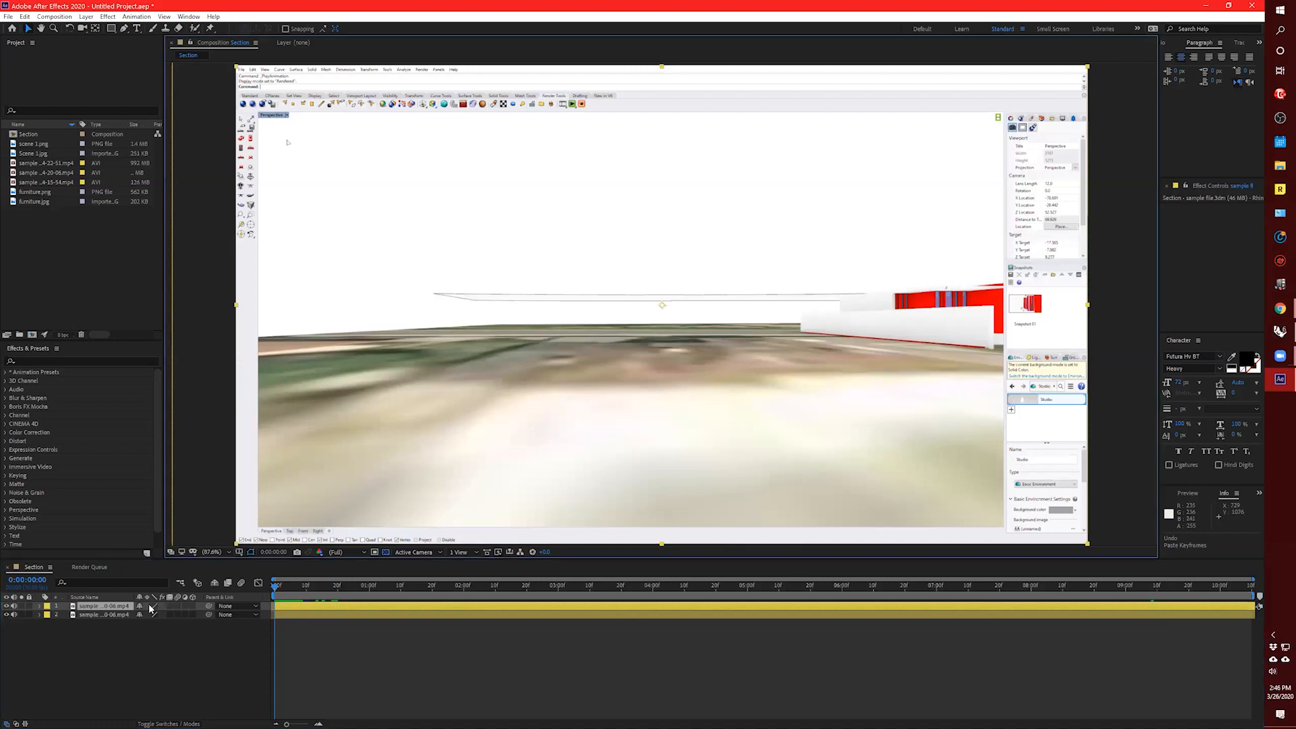
{"action": "key", "text": "ctrl+Down"}
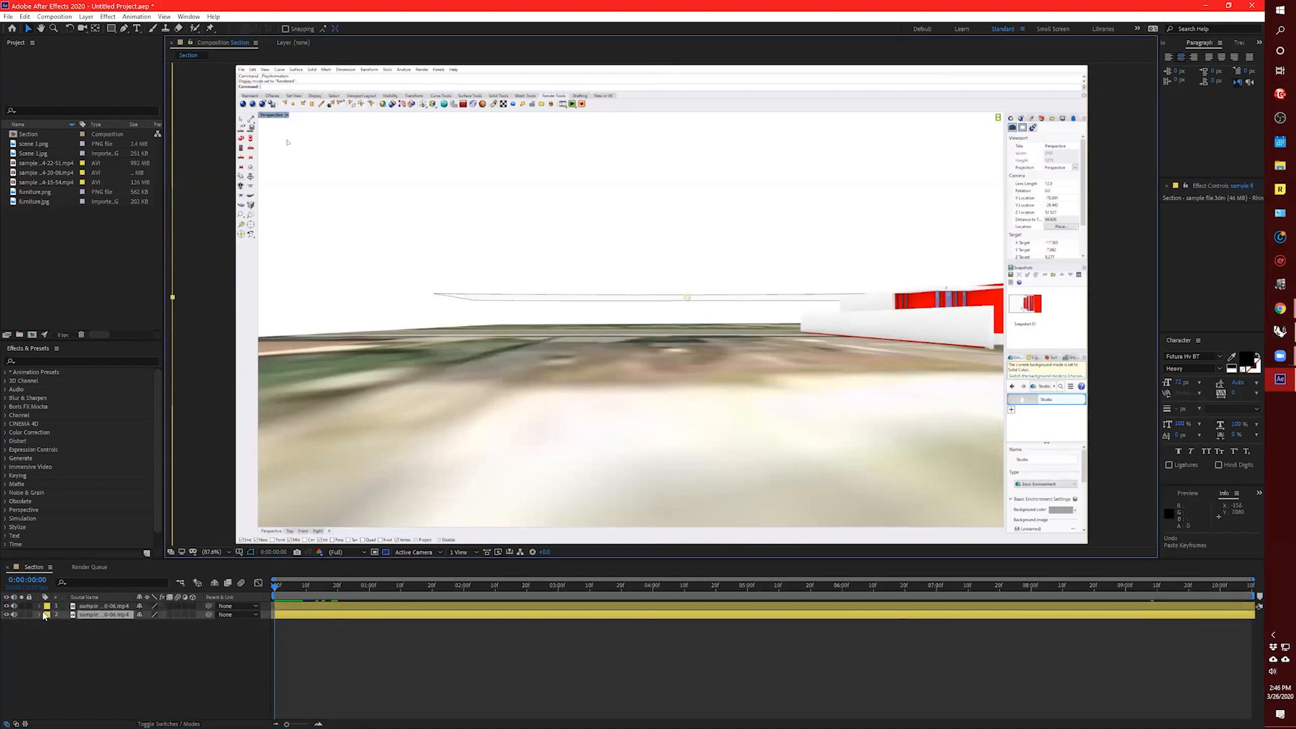
{"action": "left_click", "coordinate": [44, 614]}
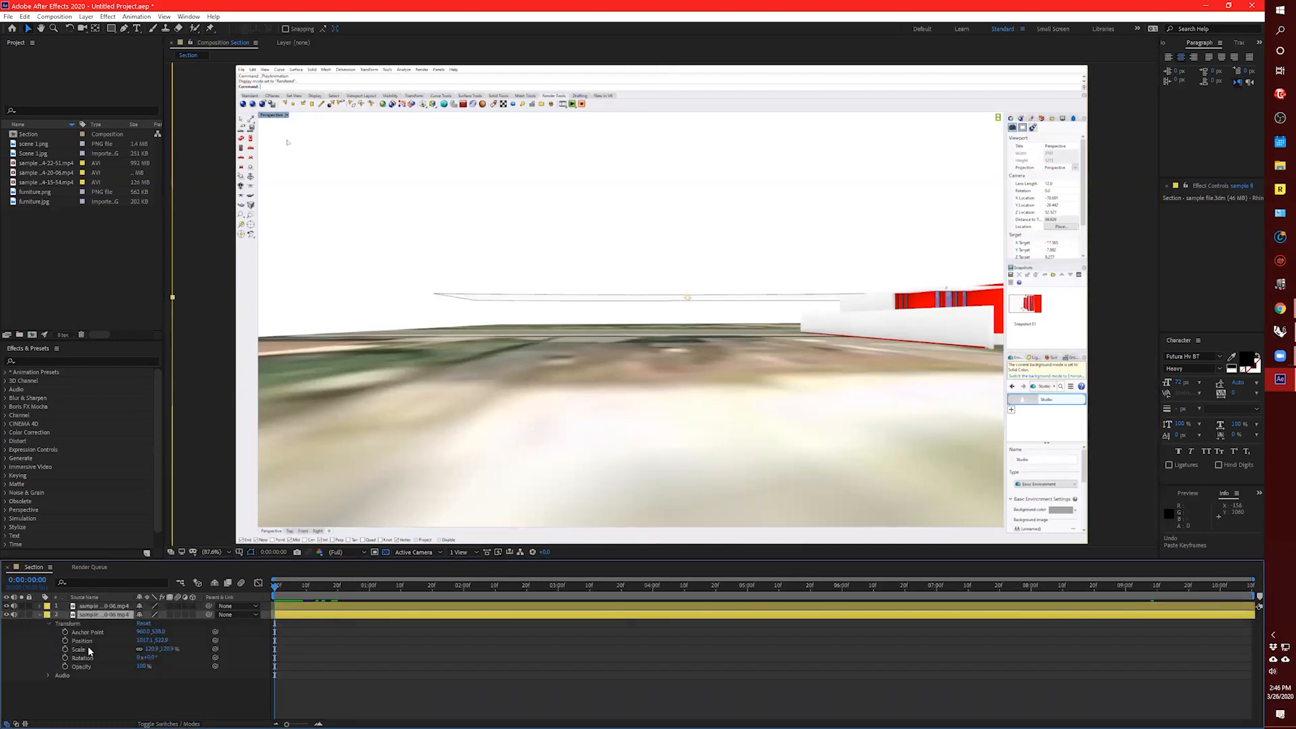
{"action": "left_click", "coordinate": [85, 606]}
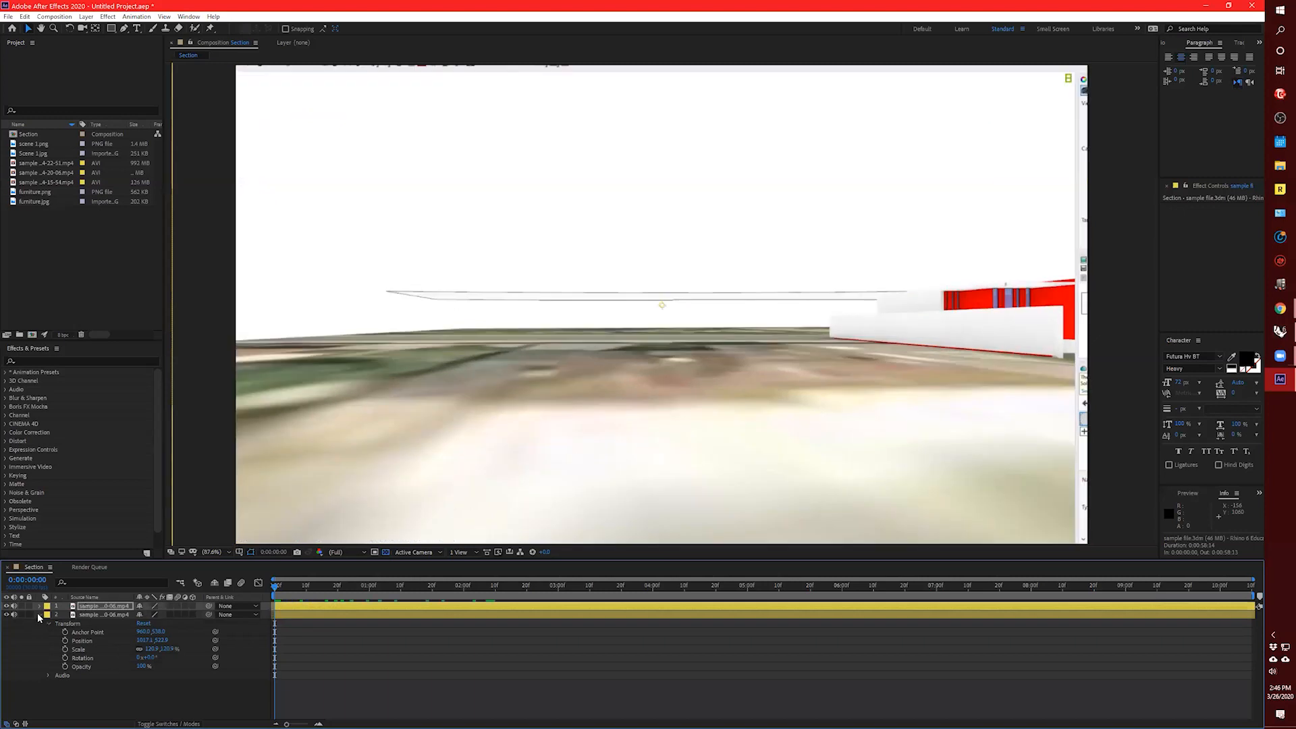
{"action": "left_click", "coordinate": [39, 615]}
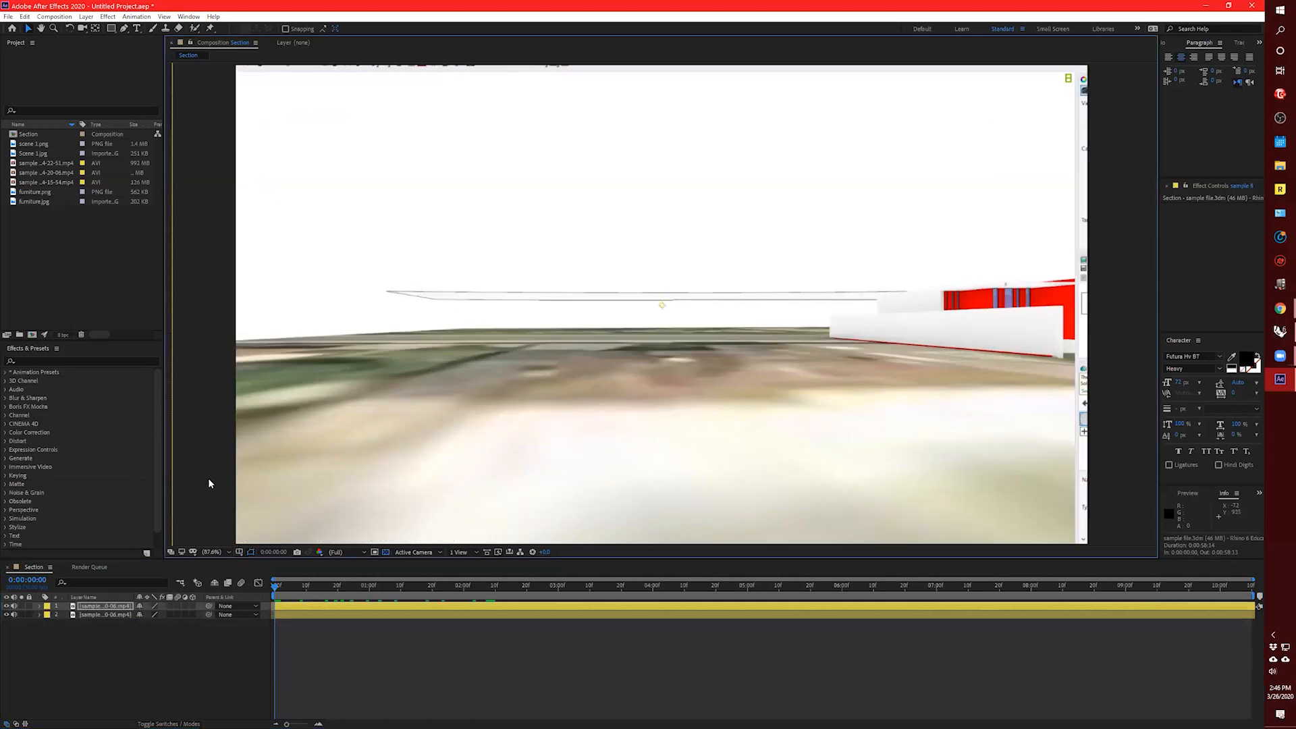
Examine the lower layer's transform properties at the start of the timeline and collapse them again.
{"action": "left_click", "coordinate": [303, 586]}
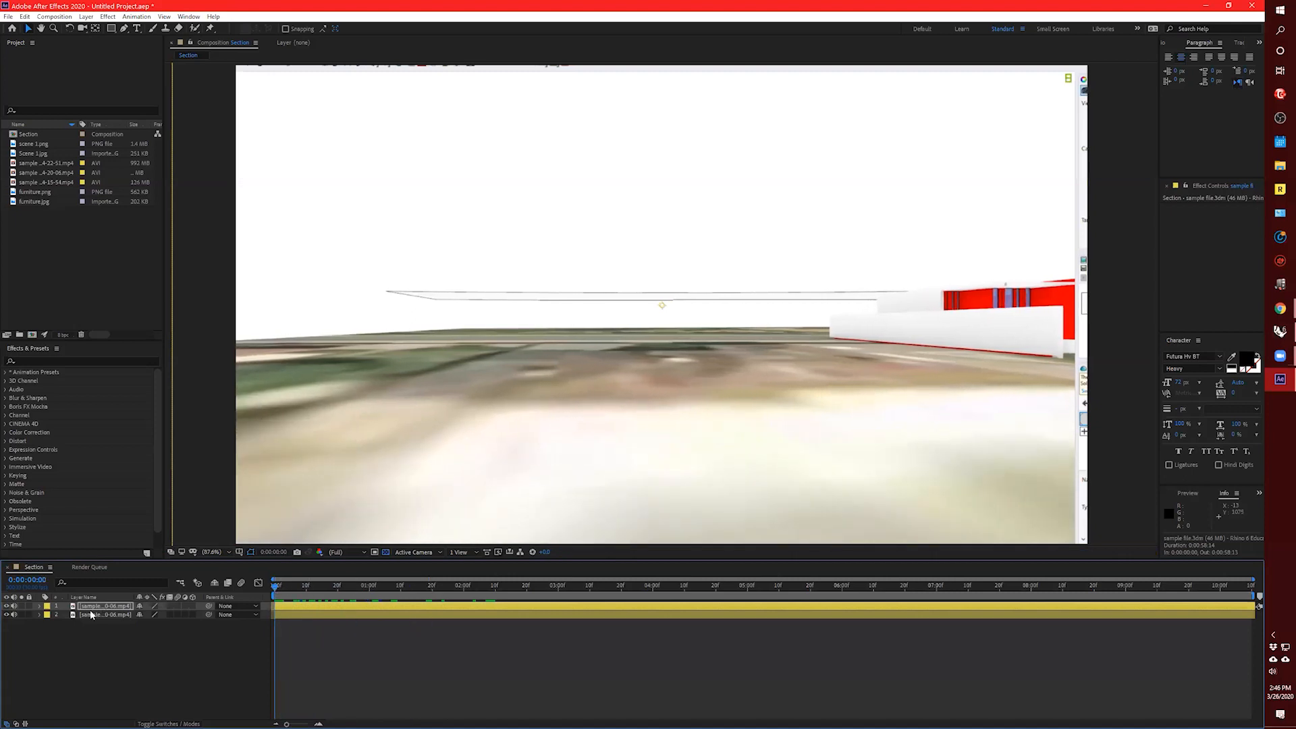
{"action": "left_click", "coordinate": [332, 586]}
{"action": "key", "text": "Home"}
{"action": "left_click", "coordinate": [38, 615]}
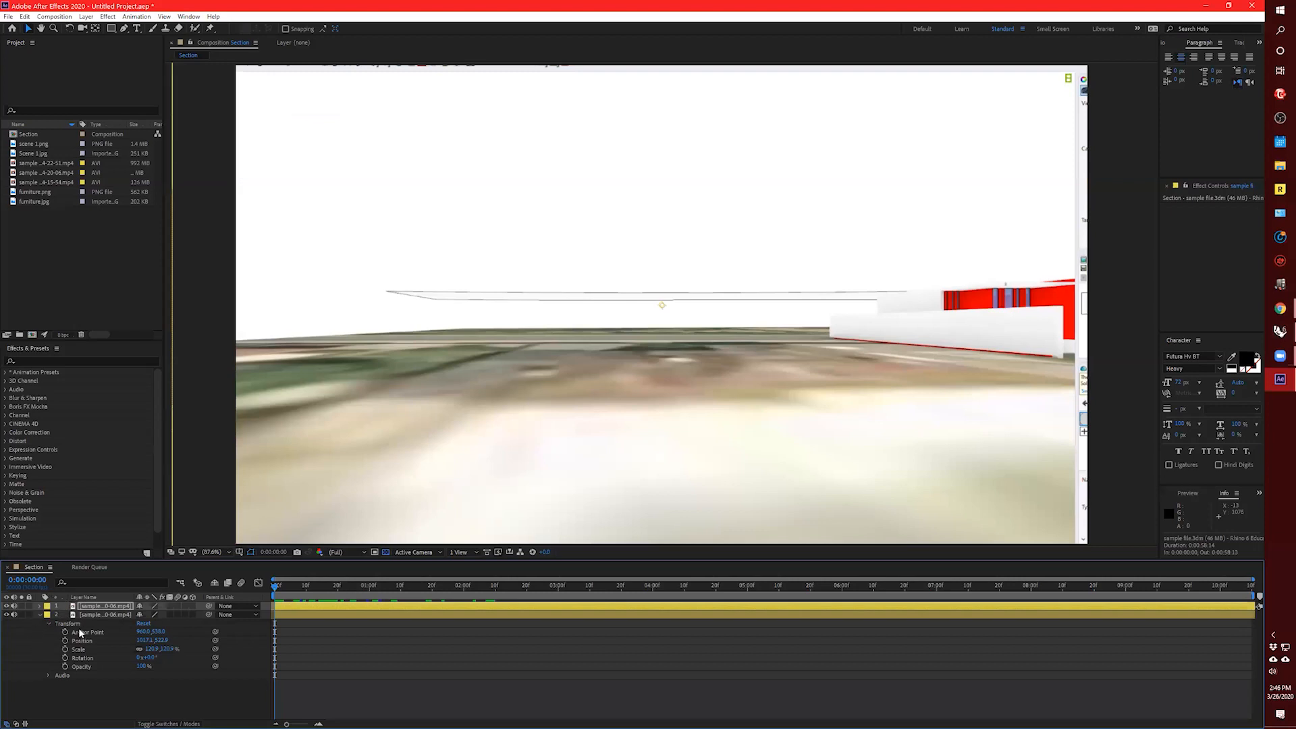
{"action": "left_click", "coordinate": [38, 614]}
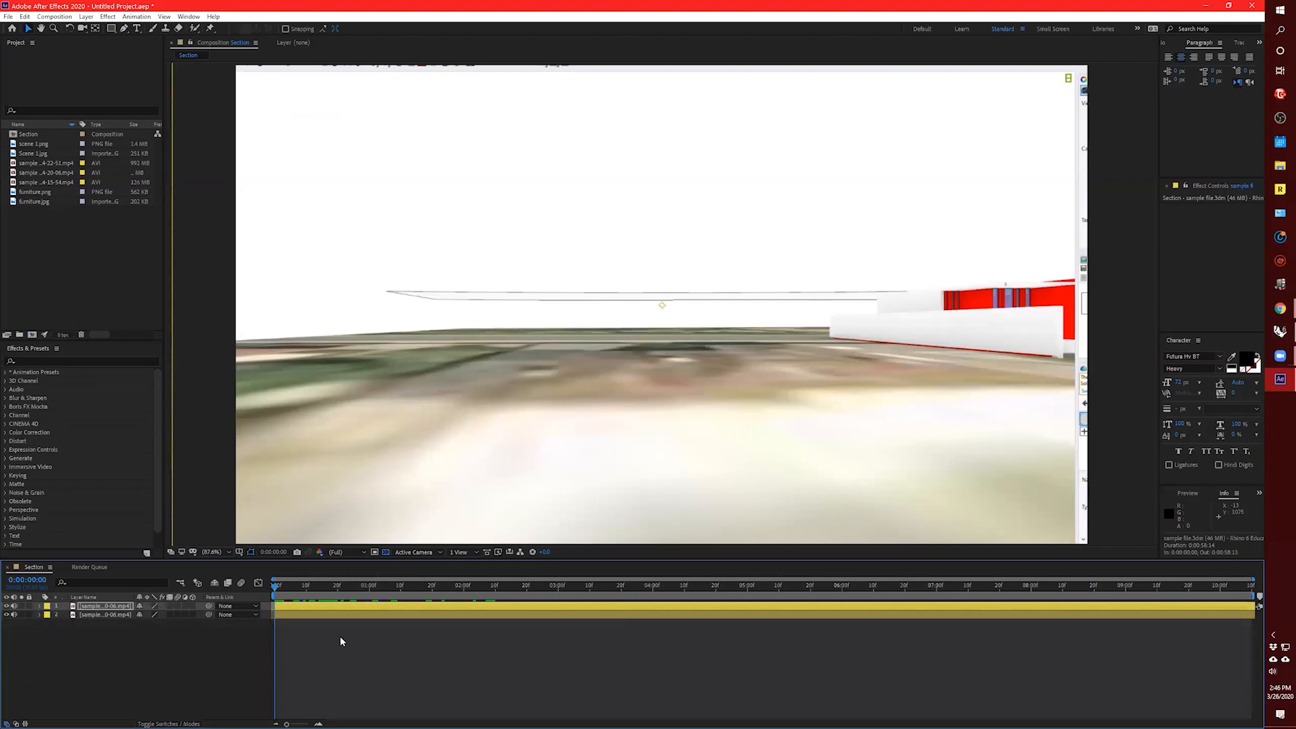
Toggle the upper layer's visibility repeatedly at the first frame to compare its alignment with the lower layer.
{"action": "left_click", "coordinate": [284, 587]}
{"action": "key", "text": "Home"}
{"action": "left_click", "coordinate": [8, 606]}
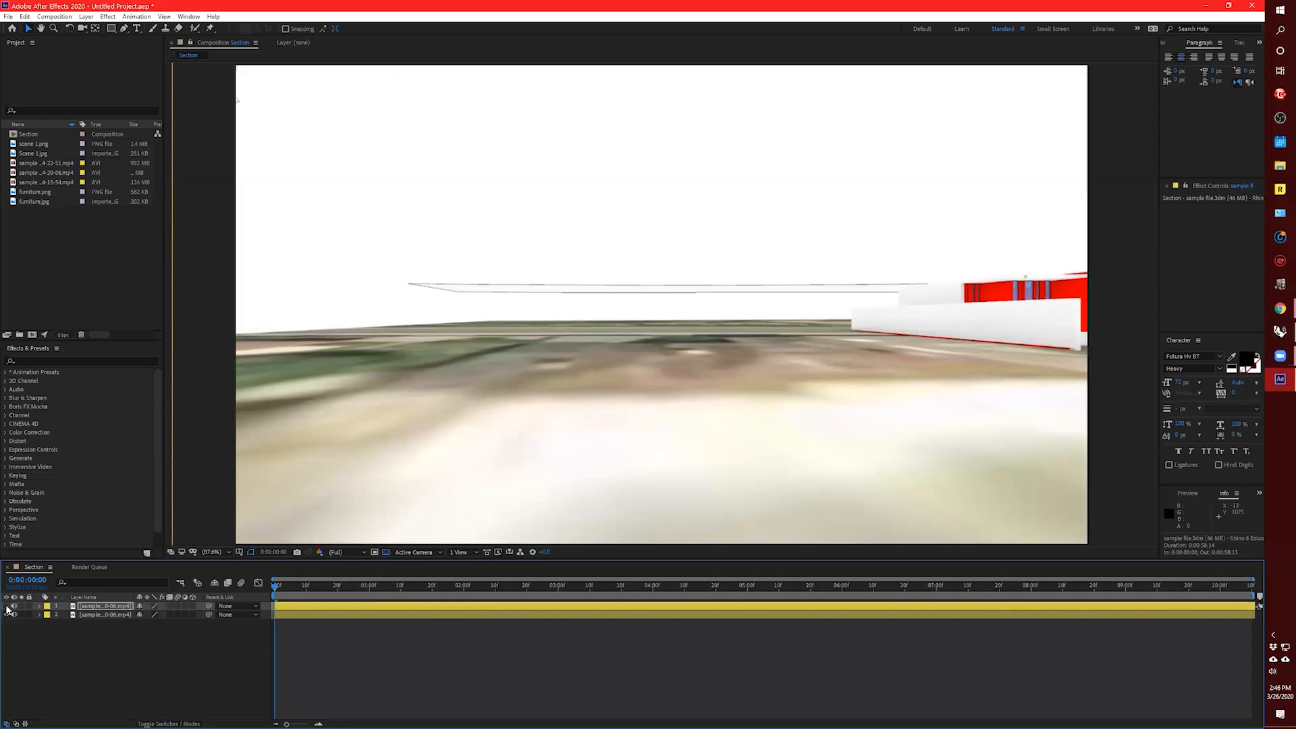
{"action": "left_click", "coordinate": [8, 606]}
{"action": "left_click", "coordinate": [8, 606]}
{"action": "left_click", "coordinate": [8, 606]}
{"action": "left_click", "coordinate": [8, 606]}
{"action": "left_click", "coordinate": [9, 606]}
{"action": "left_click", "coordinate": [8, 606]}
{"action": "left_click", "coordinate": [8, 606]}
{"action": "left_click", "coordinate": [8, 606]}
{"action": "left_click", "coordinate": [8, 606]}
{"action": "right_click", "coordinate": [92, 610]}
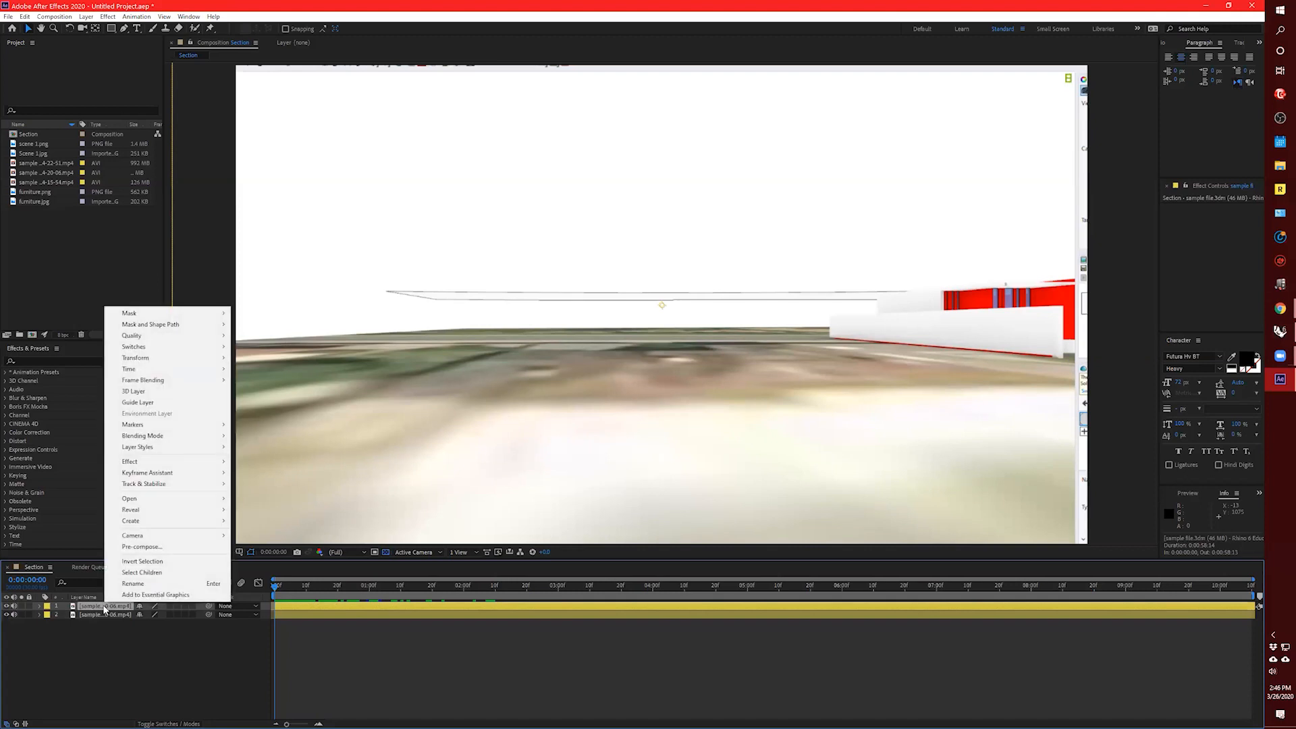
{"action": "left_click", "coordinate": [92, 609]}
{"action": "right_click", "coordinate": [95, 605]}
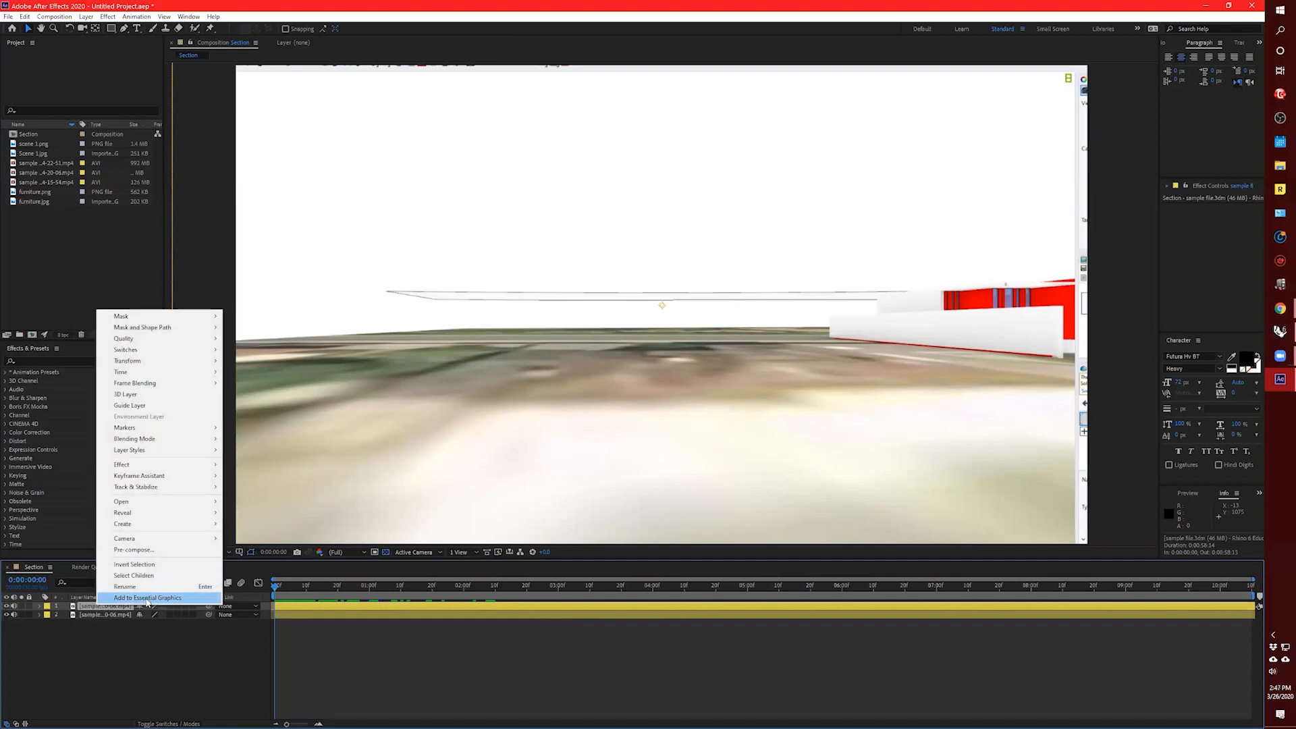
{"action": "mouse_move", "coordinate": [168, 525]}
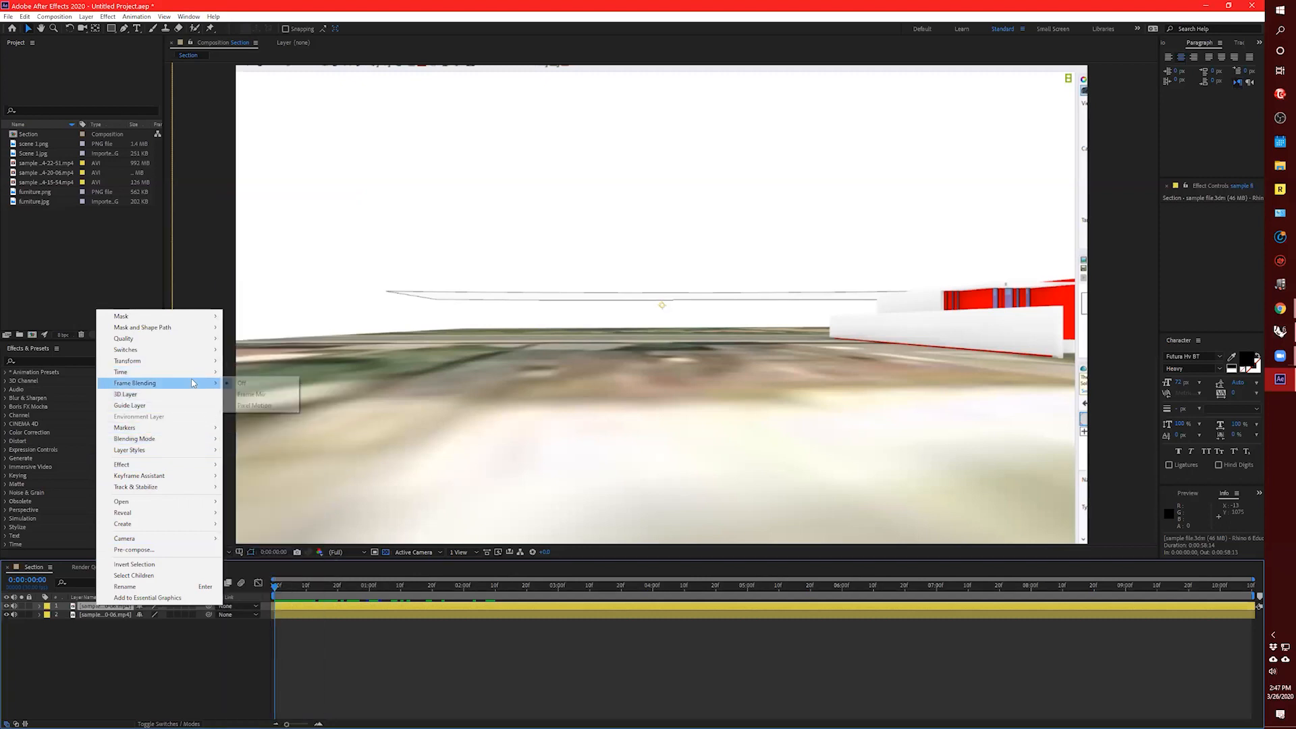
{"action": "mouse_move", "coordinate": [197, 466]}
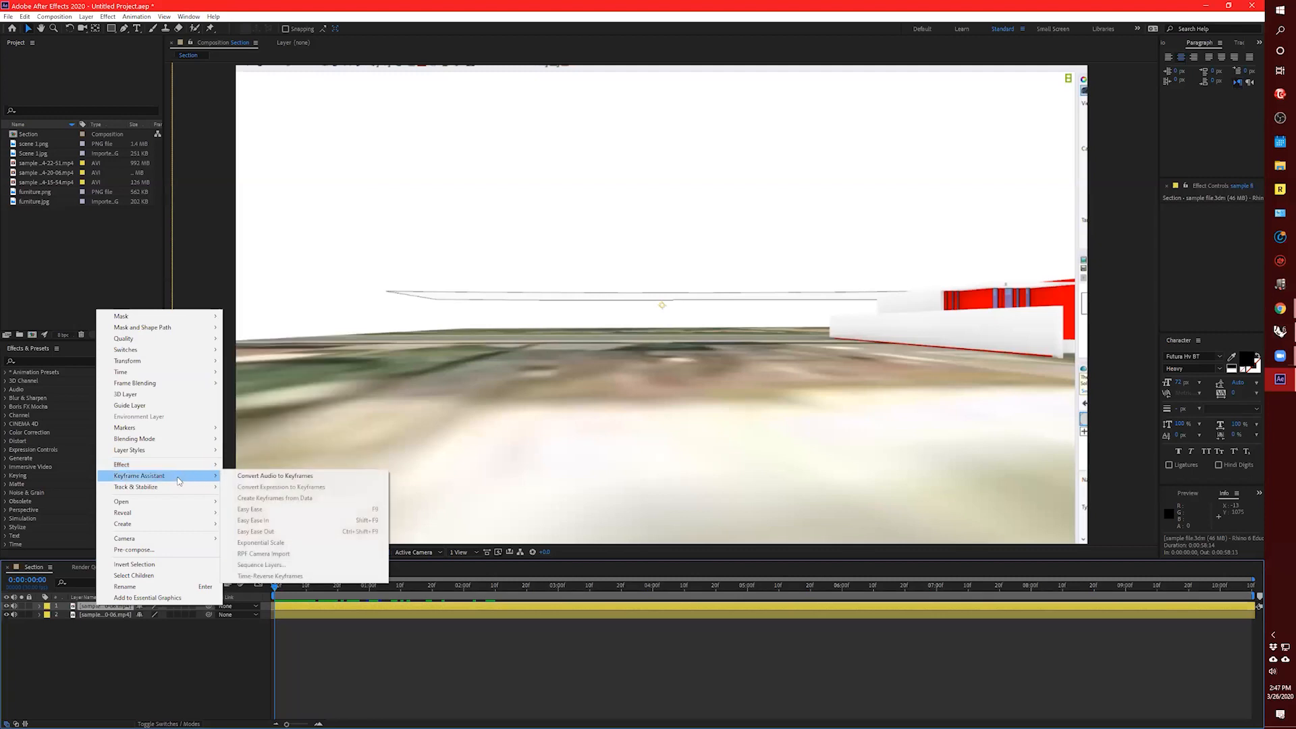
{"action": "mouse_move", "coordinate": [169, 446]}
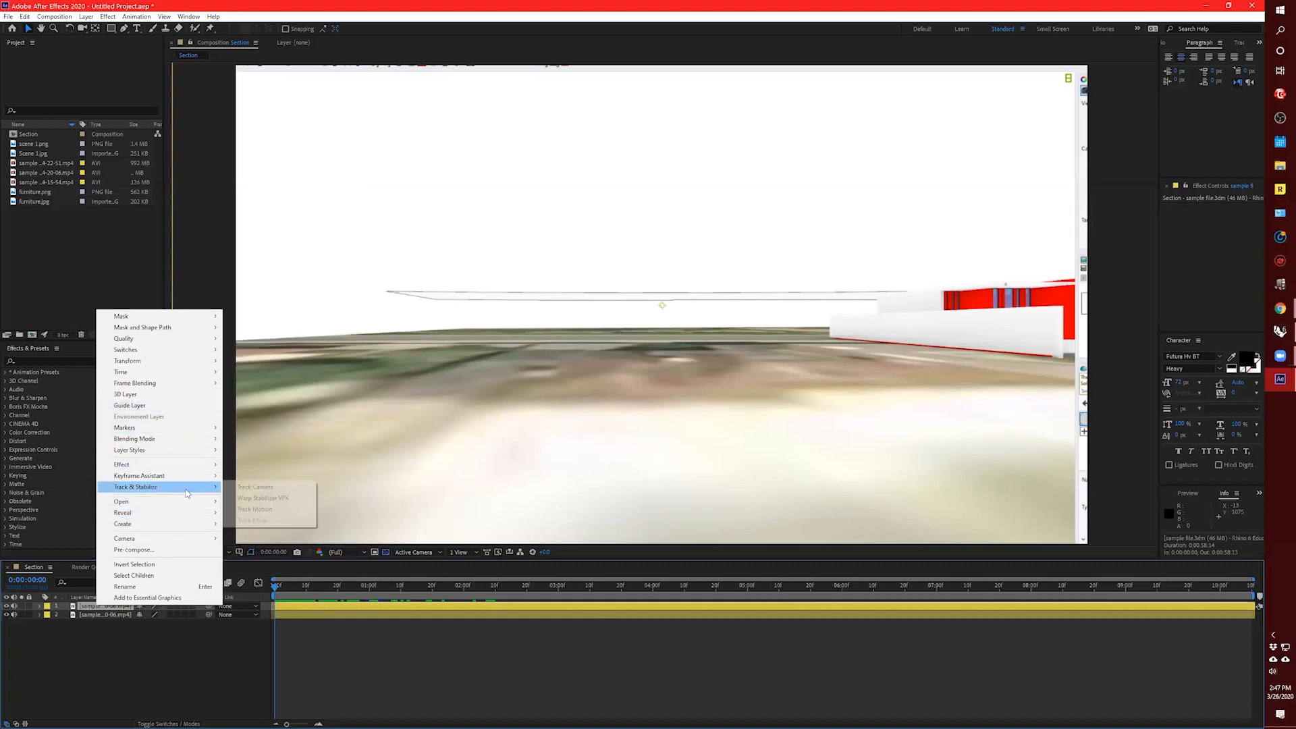
{"action": "mouse_move", "coordinate": [143, 512]}
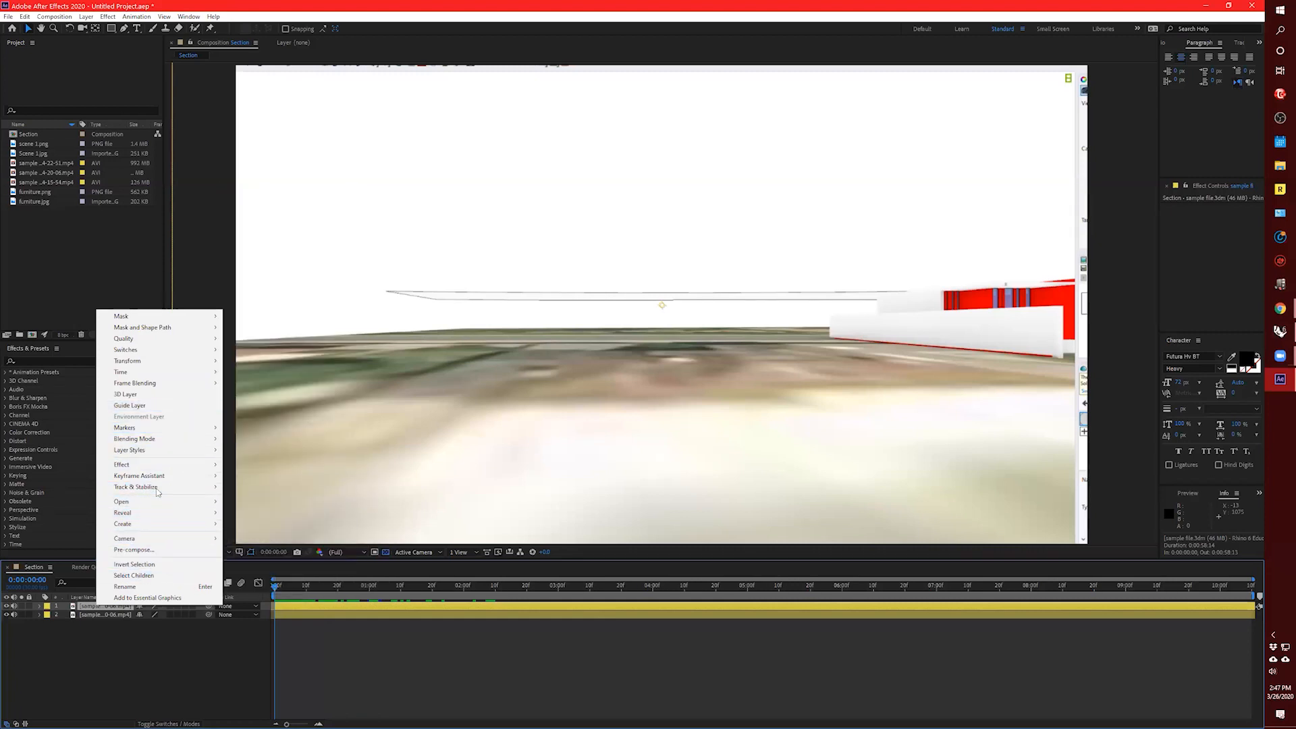
{"action": "mouse_move", "coordinate": [172, 464]}
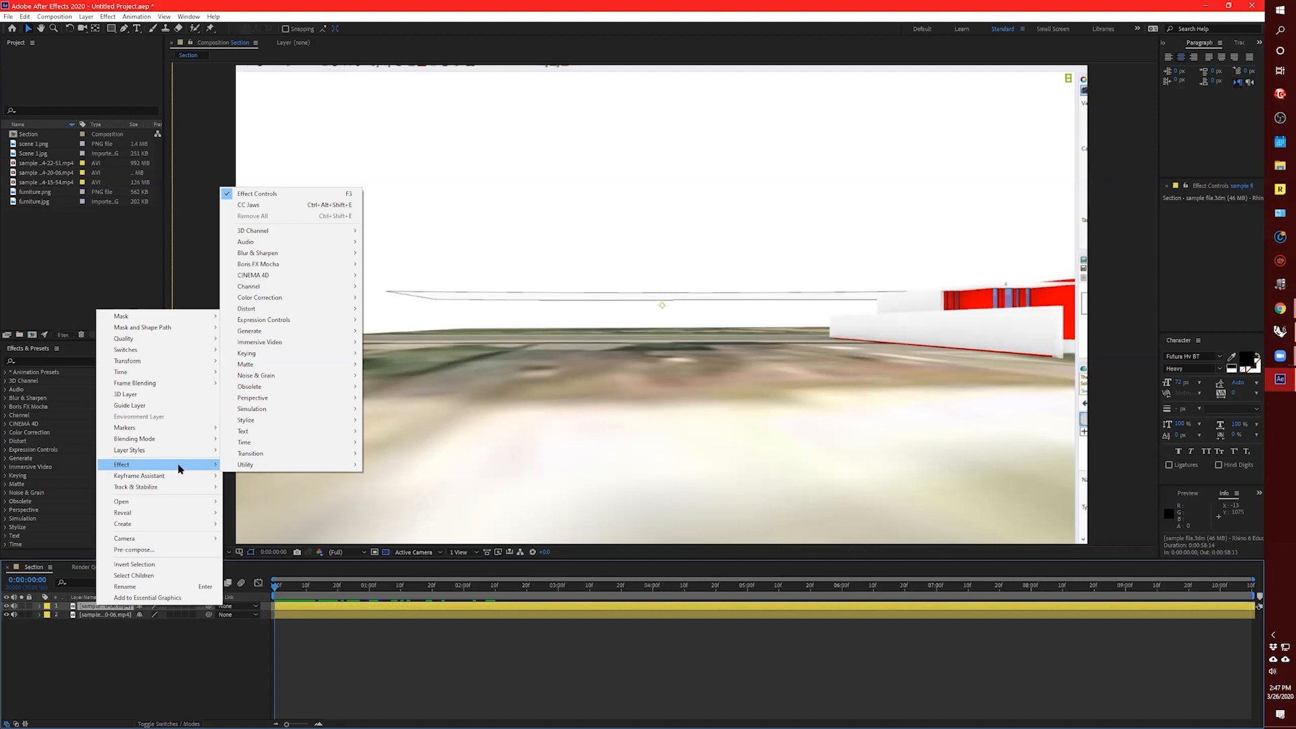
{"action": "left_click", "coordinate": [75, 646]}
{"action": "left_click", "coordinate": [88, 606]}
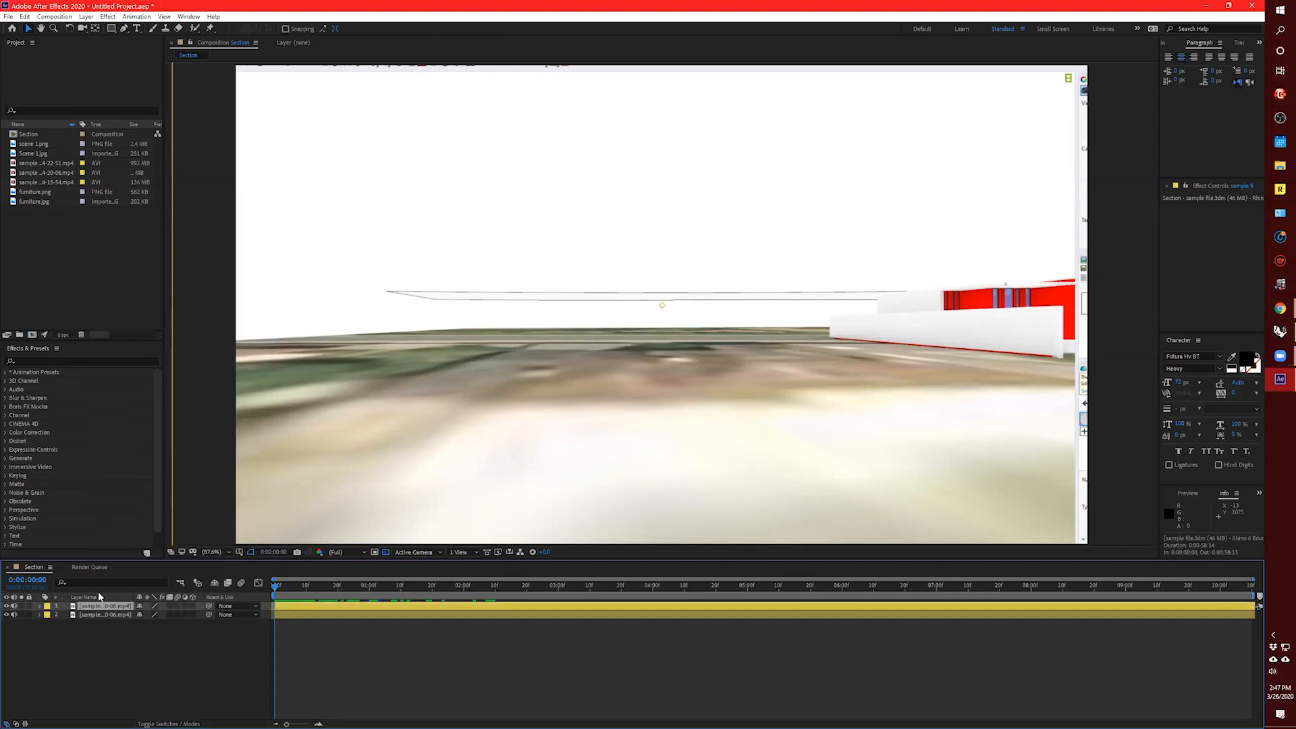
Set the upper video layer's blending mode to Multiply.
{"action": "right_click", "coordinate": [93, 608]}
{"action": "left_click", "coordinate": [177, 601]}
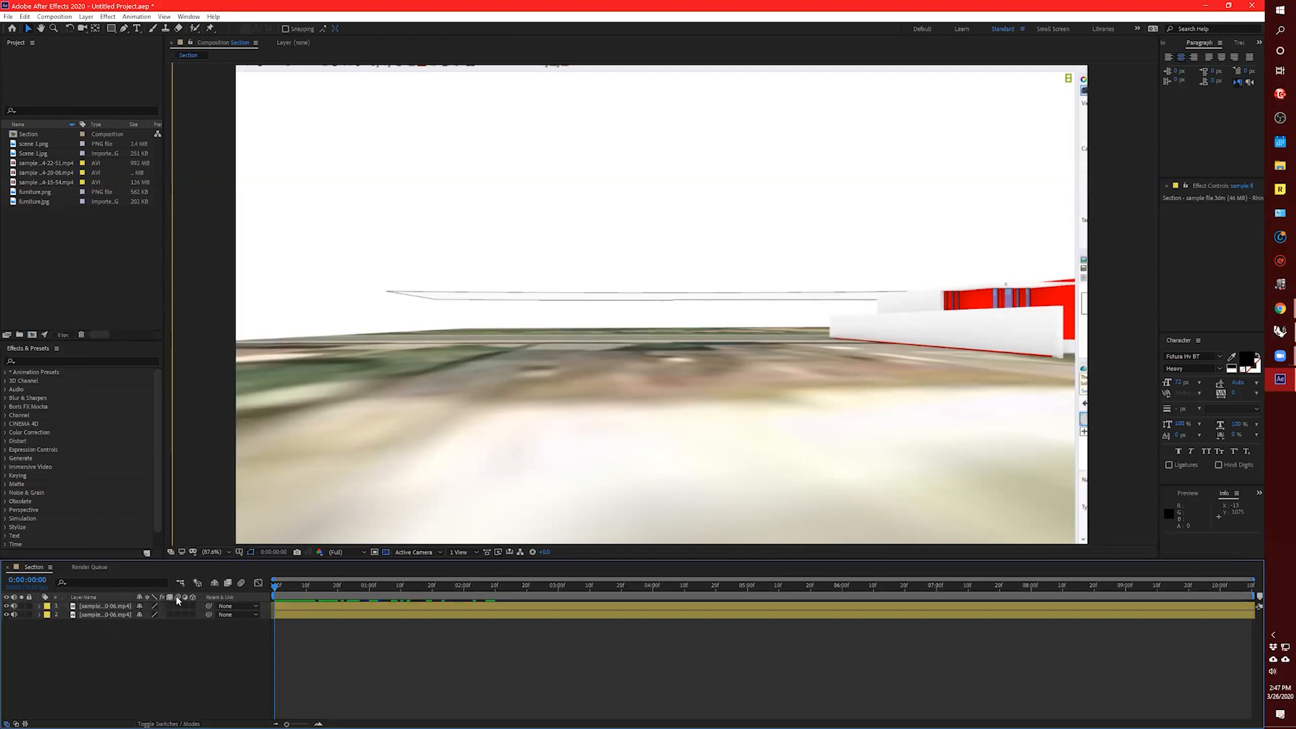
{"action": "right_click", "coordinate": [102, 606]}
{"action": "mouse_move", "coordinate": [145, 436]}
{"action": "mouse_move", "coordinate": [157, 376]}
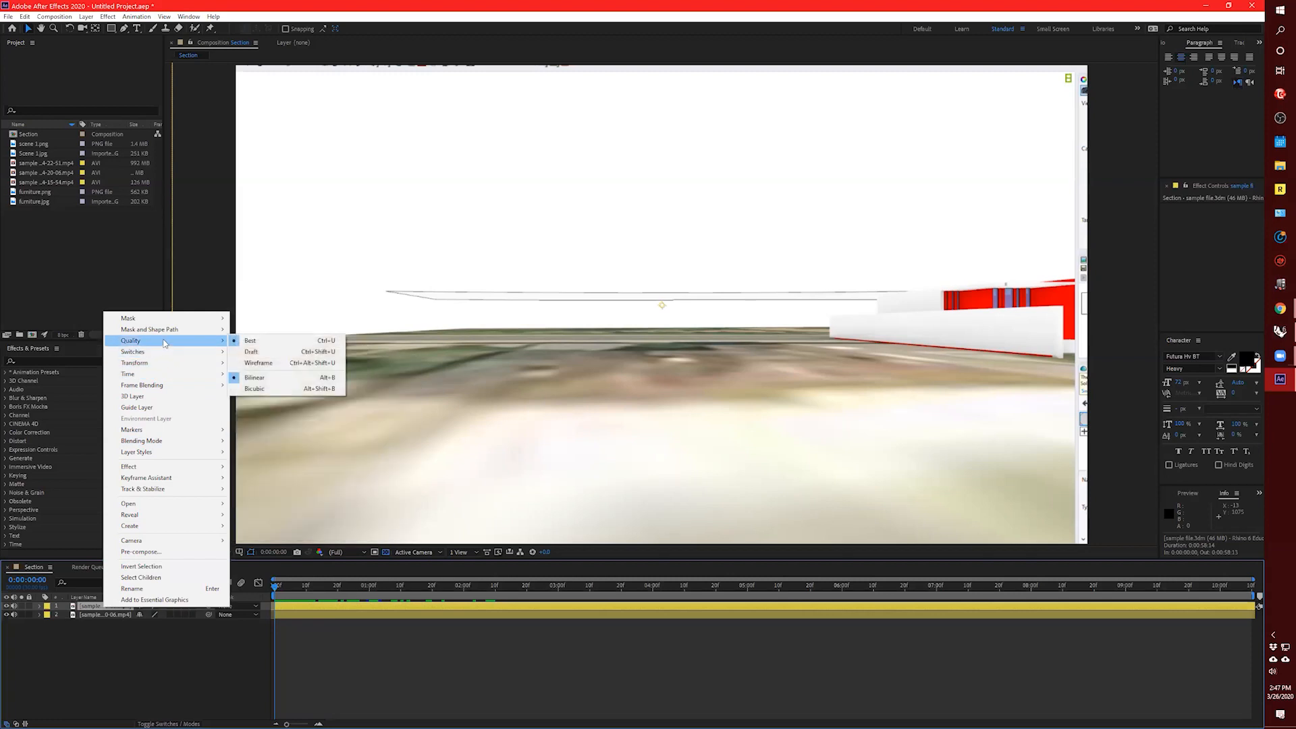
{"action": "mouse_move", "coordinate": [163, 472]}
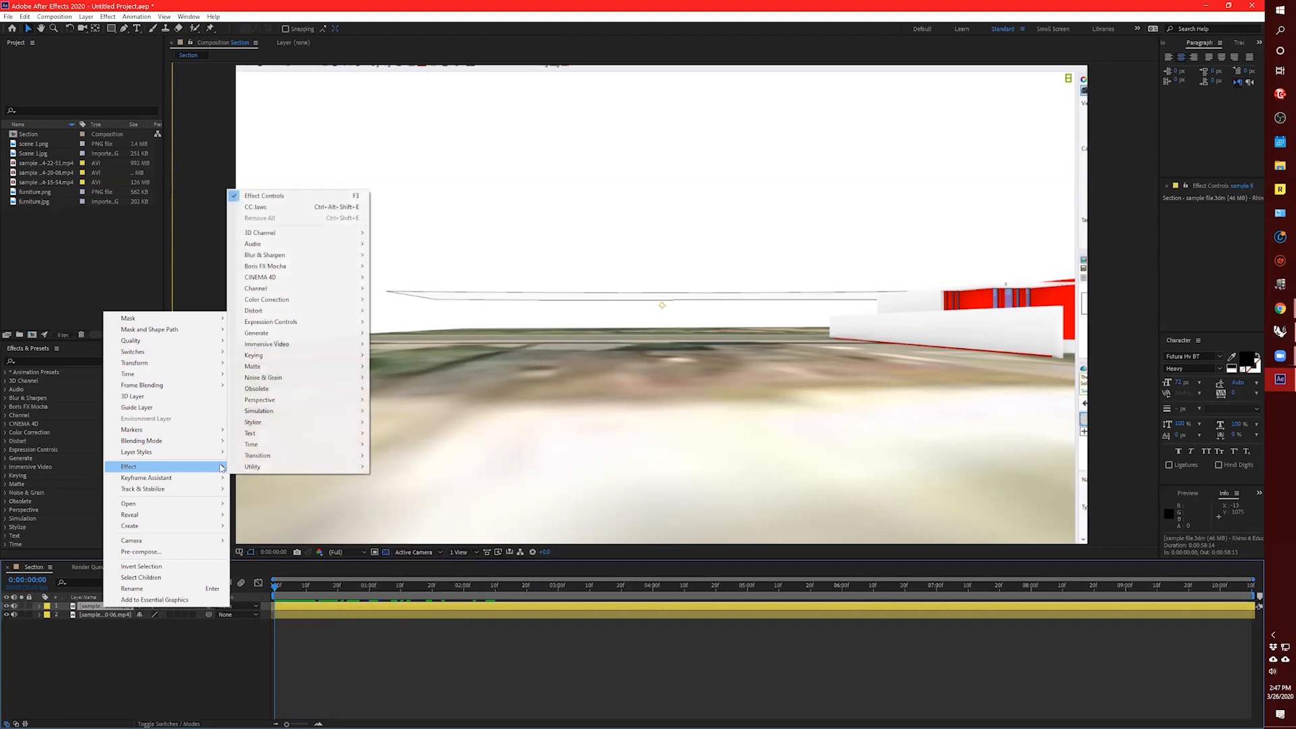
{"action": "mouse_move", "coordinate": [203, 444]}
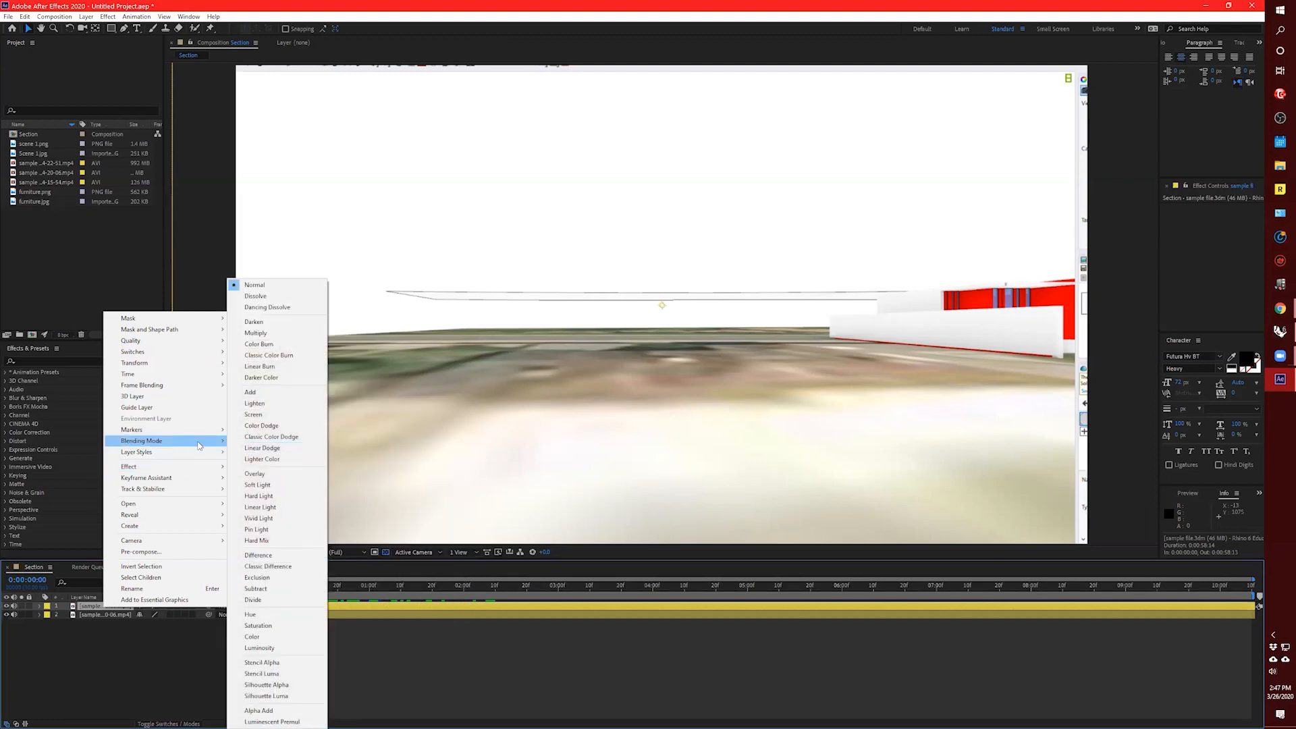
{"action": "left_click", "coordinate": [256, 333]}
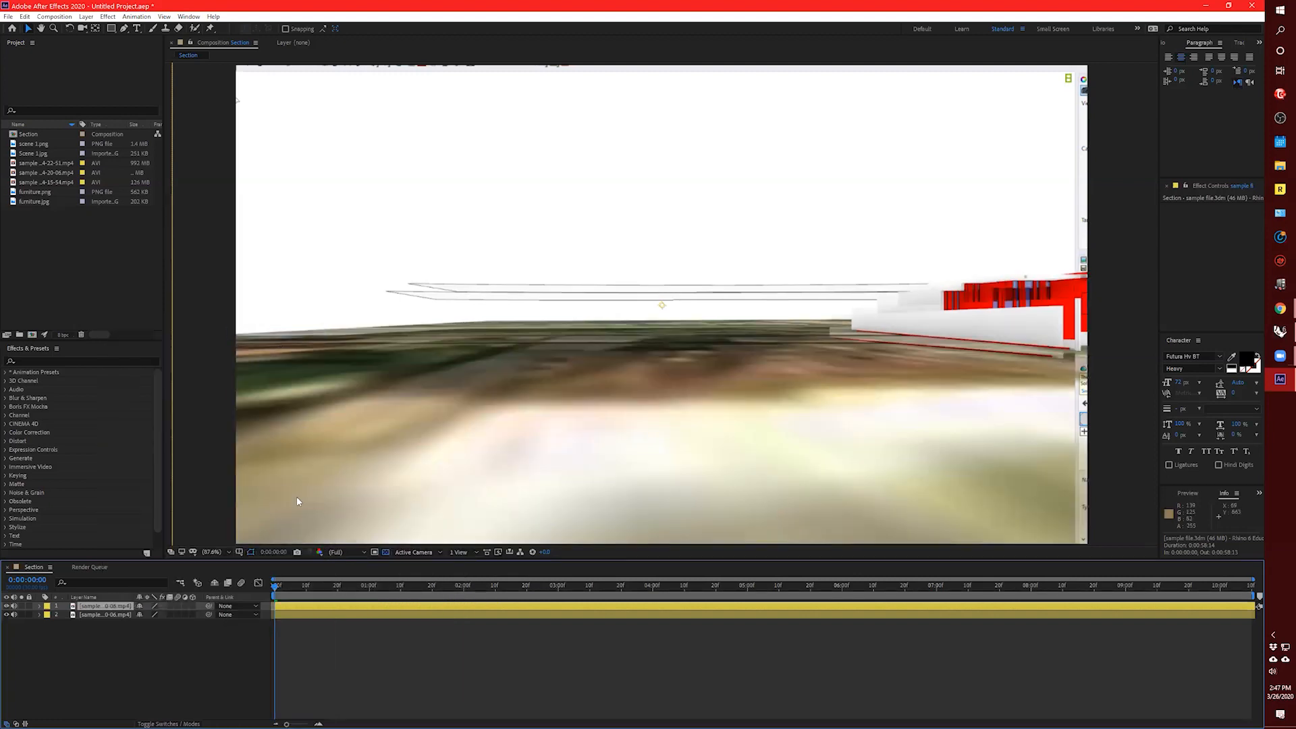
Preview the opening frames to compare the two overlaid layers, return the playhead to the start and select the upper layer.
{"action": "key", "text": "space"}
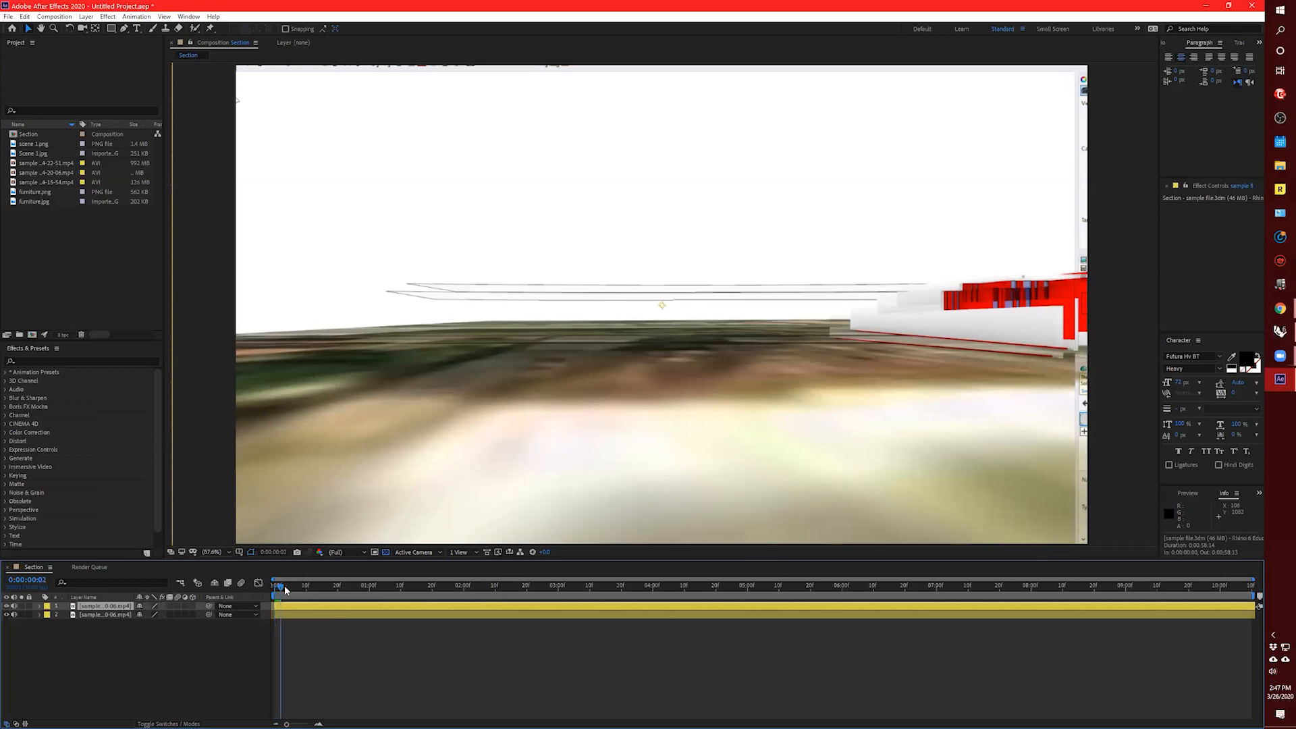
{"action": "left_click_drag", "start_coordinate": [442, 597], "coordinate": [265, 630]}
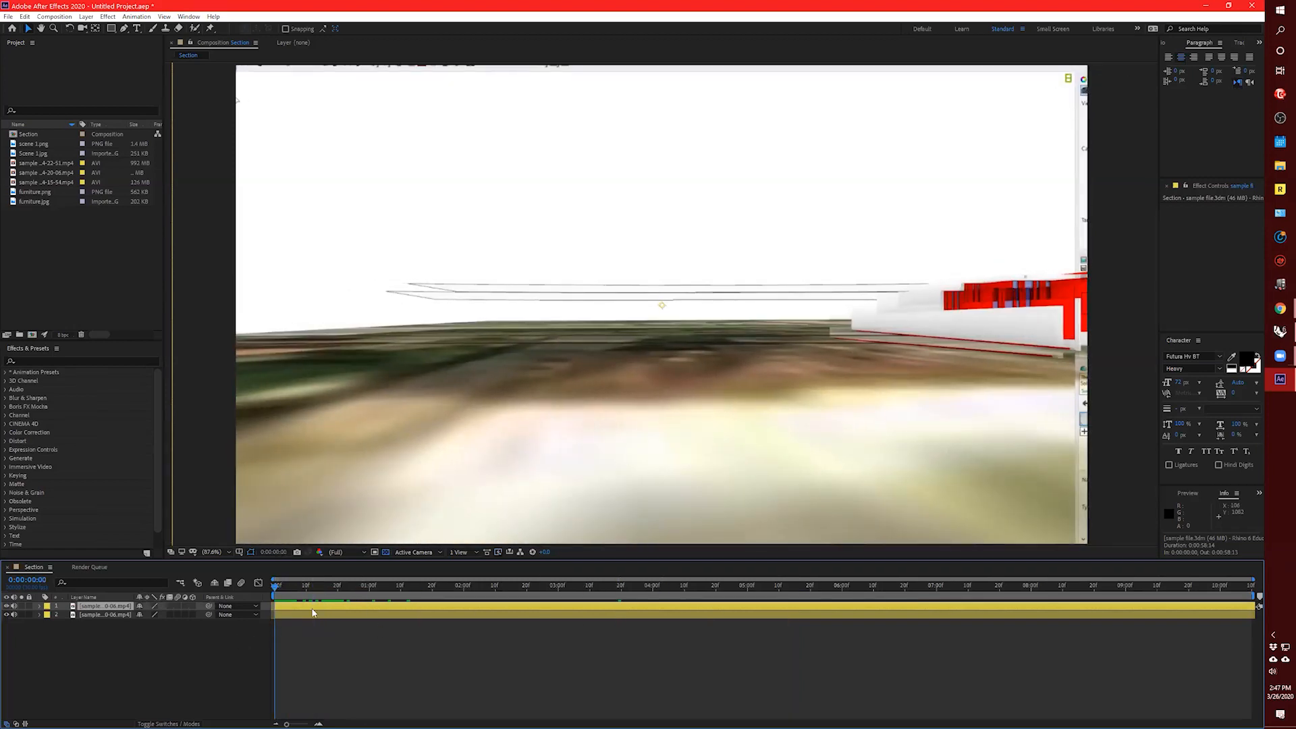
{"action": "left_click", "coordinate": [81, 649]}
{"action": "left_click", "coordinate": [87, 606]}
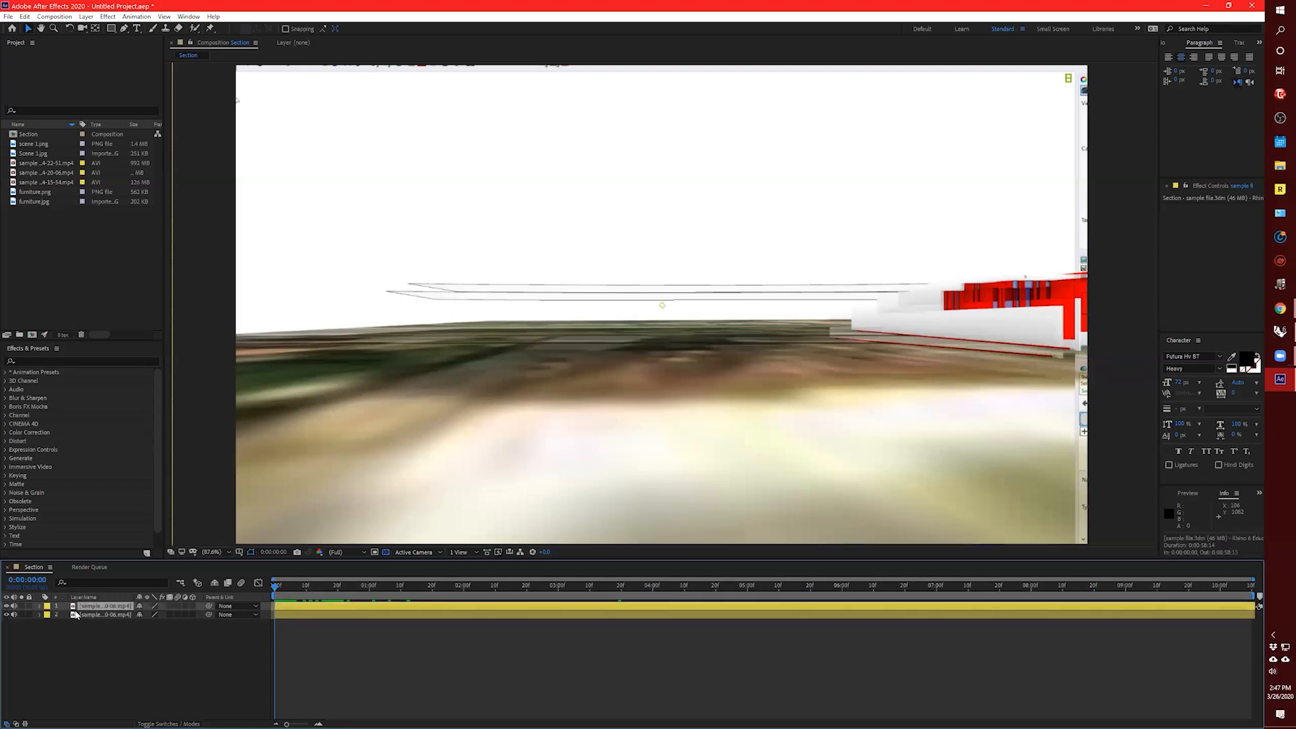
Reveal the upper layer's transform properties and nudge its Position to 1005, 523 to line the building up with the lower layer.
{"action": "left_click", "coordinate": [38, 607]}
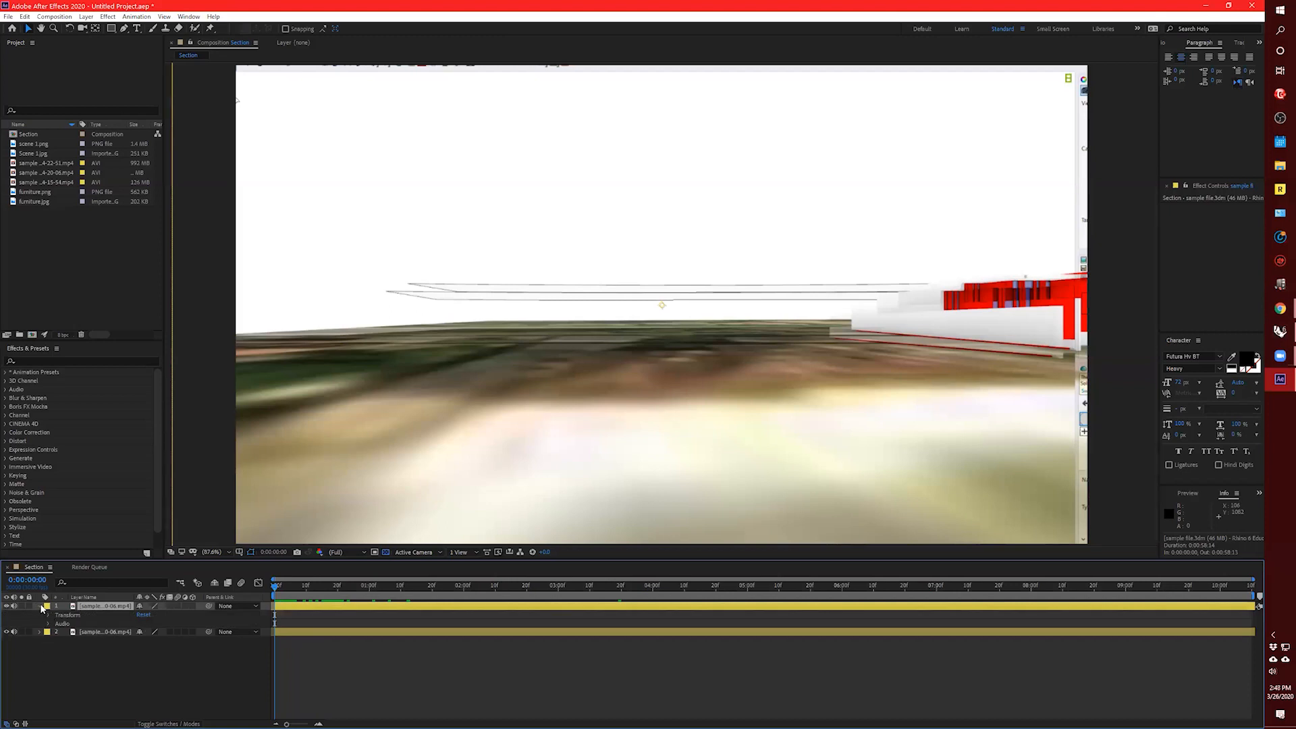
{"action": "left_click", "coordinate": [48, 616]}
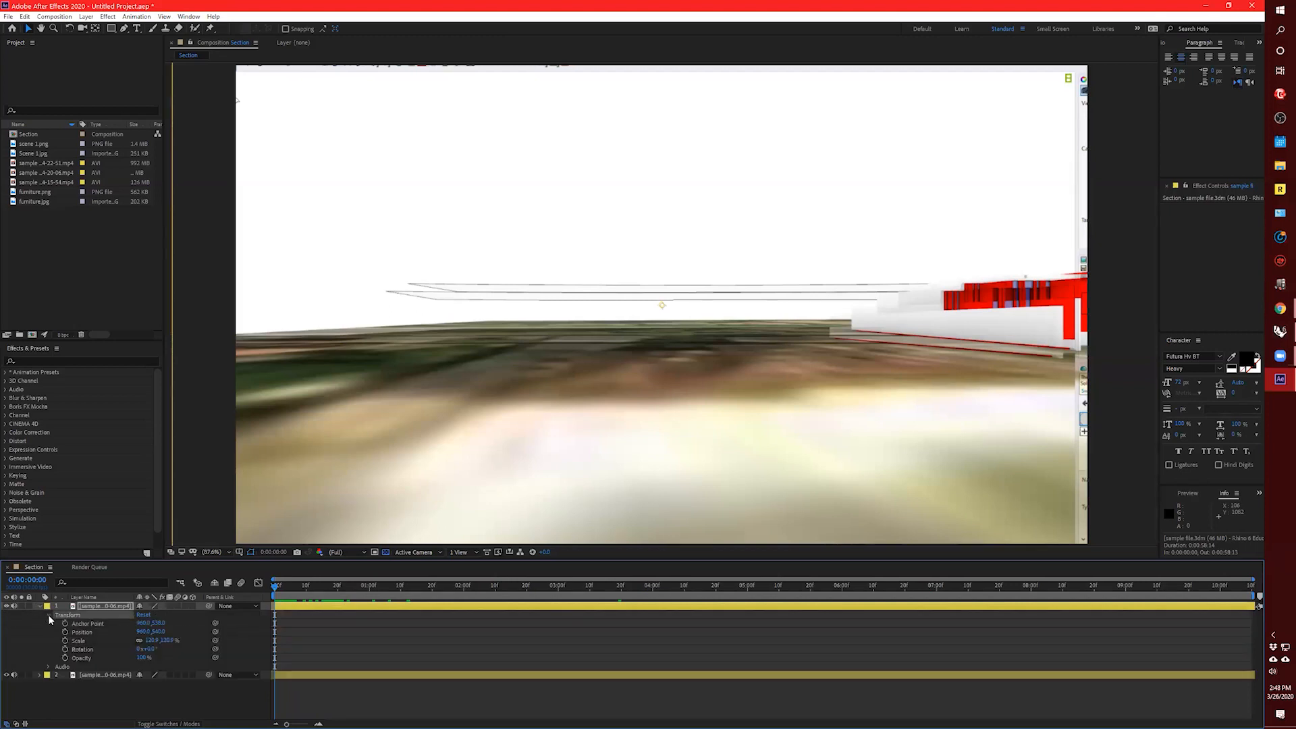
{"action": "left_click", "coordinate": [82, 633]}
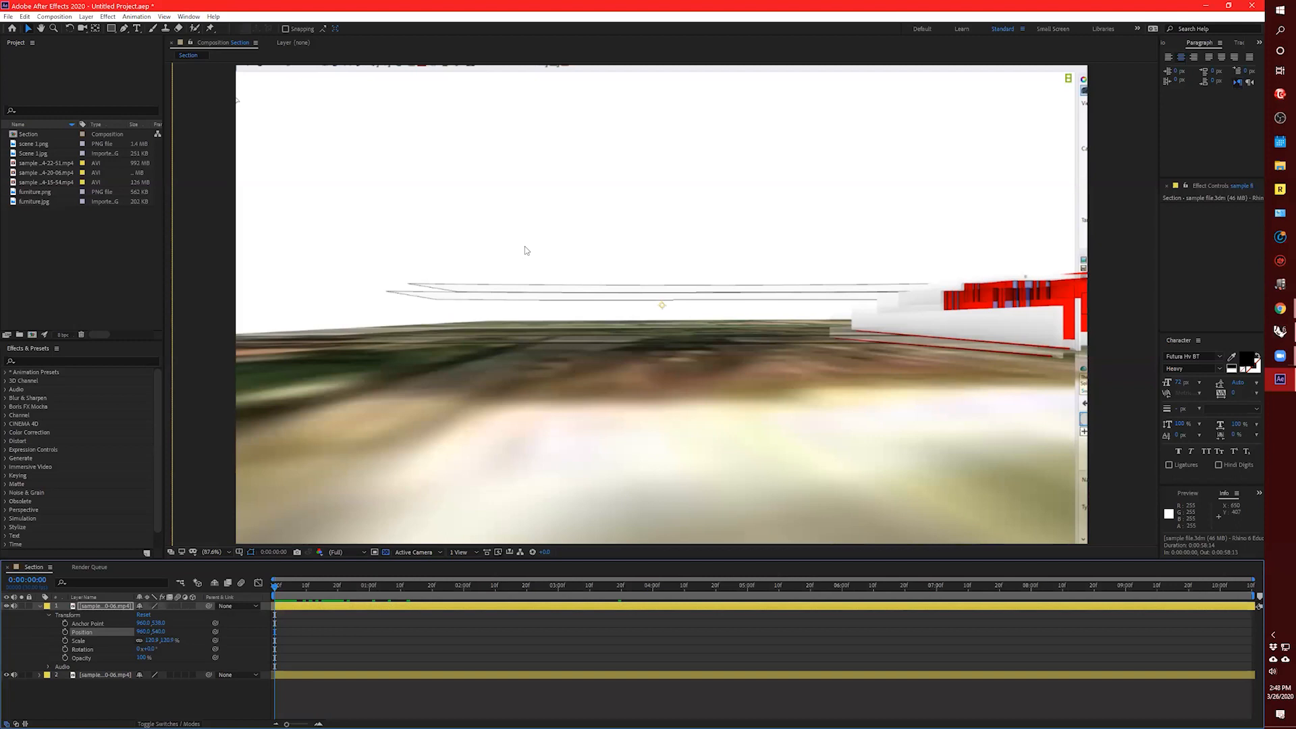
{"action": "key", "text": "Right"}
{"action": "key", "text": "Right"}
{"action": "key", "text": "Right"}
{"action": "key", "text": "Right"}
{"action": "key", "text": "Right"}
{"action": "key", "text": "Right"}
{"action": "key", "text": "Right"}
{"action": "key", "text": "Right"}
{"action": "key", "text": "Right"}
{"action": "key", "text": "Right"}
{"action": "key", "text": "Right"}
{"action": "key", "text": "Right"}
{"action": "key", "text": "Right"}
{"action": "key", "text": "Right"}
{"action": "key", "text": "Right"}
{"action": "key", "text": "Right"}
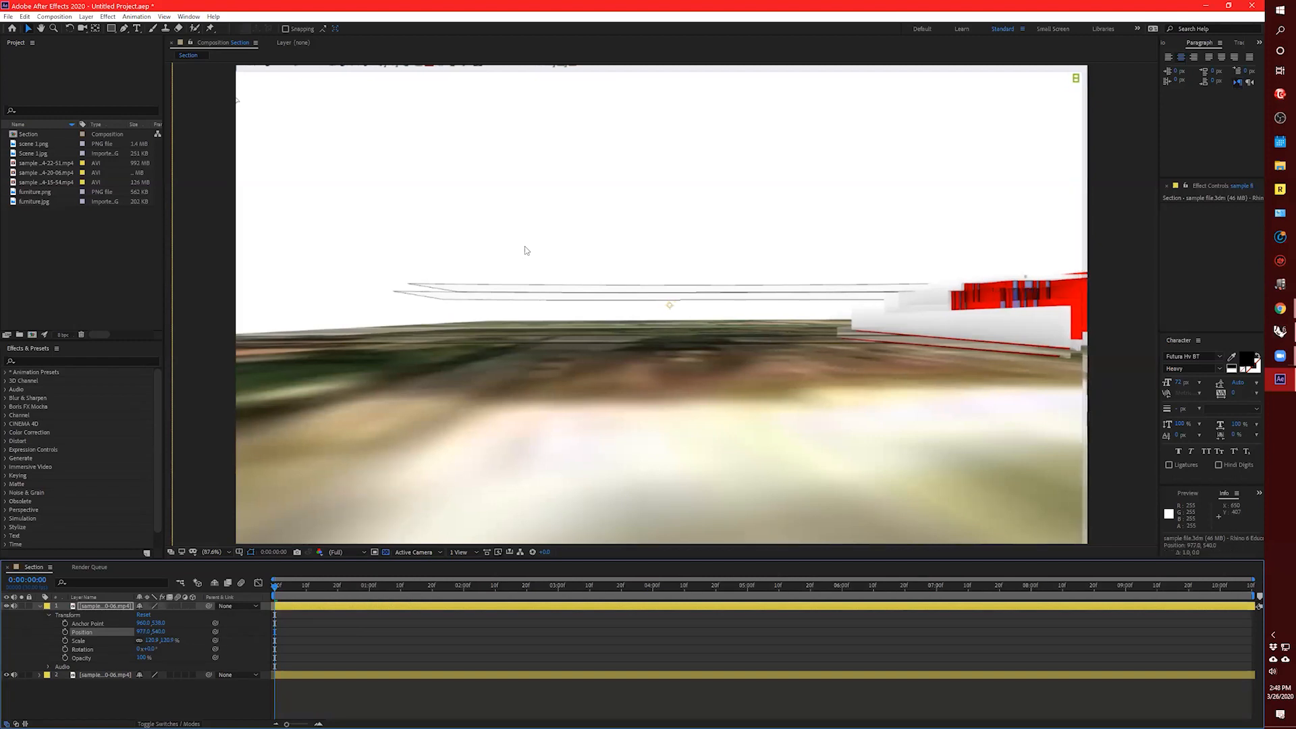
{"action": "key", "text": "Right"}
{"action": "key", "text": "Right"}
{"action": "key", "text": "Up"}
{"action": "key", "text": "Up"}
{"action": "key", "text": "Up"}
{"action": "key", "text": "Up"}
{"action": "key", "text": "Up"}
{"action": "key", "text": "Up"}
{"action": "key", "text": "Up"}
{"action": "key", "text": "Up"}
{"action": "key", "text": "Up"}
{"action": "key", "text": "Up"}
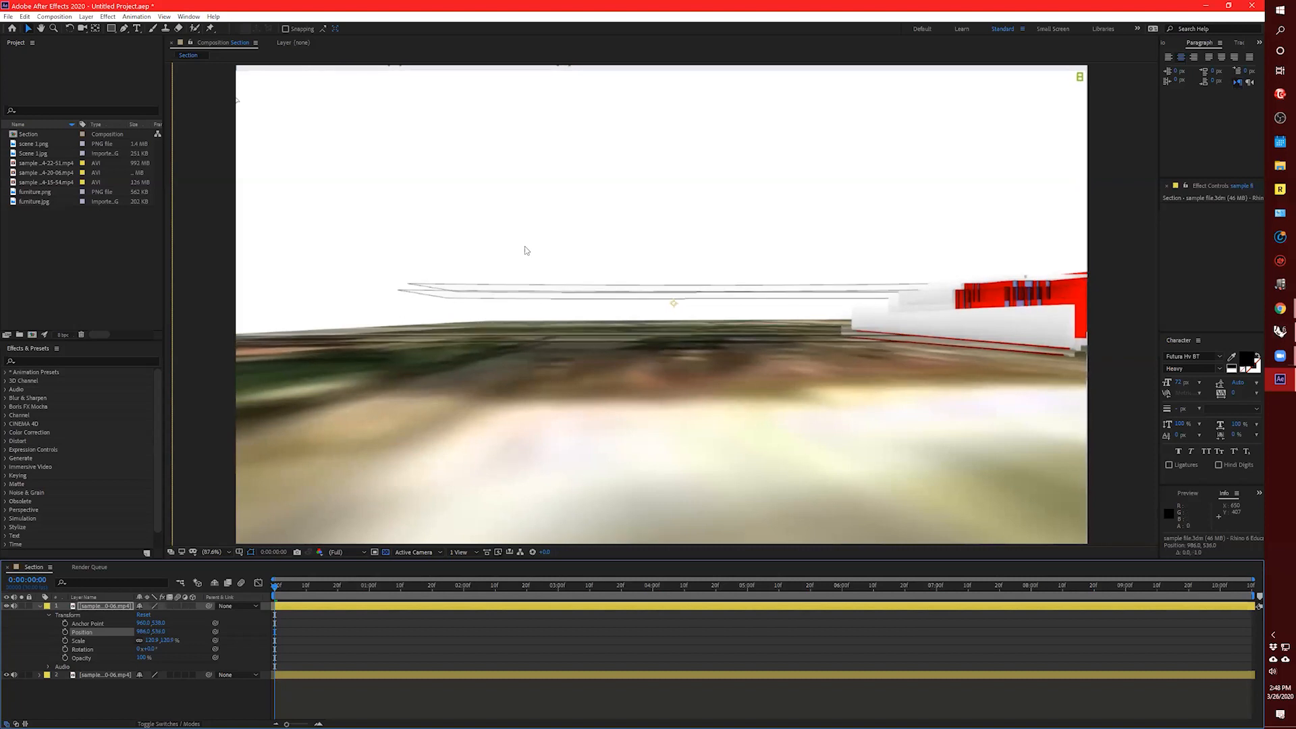
{"action": "key", "text": "Up"}
{"action": "key", "text": "Up"}
{"action": "key", "text": "Up"}
{"action": "key", "text": "Up"}
{"action": "key", "text": "Up"}
{"action": "key", "text": "Up"}
{"action": "key", "text": "Right"}
{"action": "key", "text": "Right"}
{"action": "key", "text": "Right"}
{"action": "key", "text": "Right"}
{"action": "key", "text": "Right"}
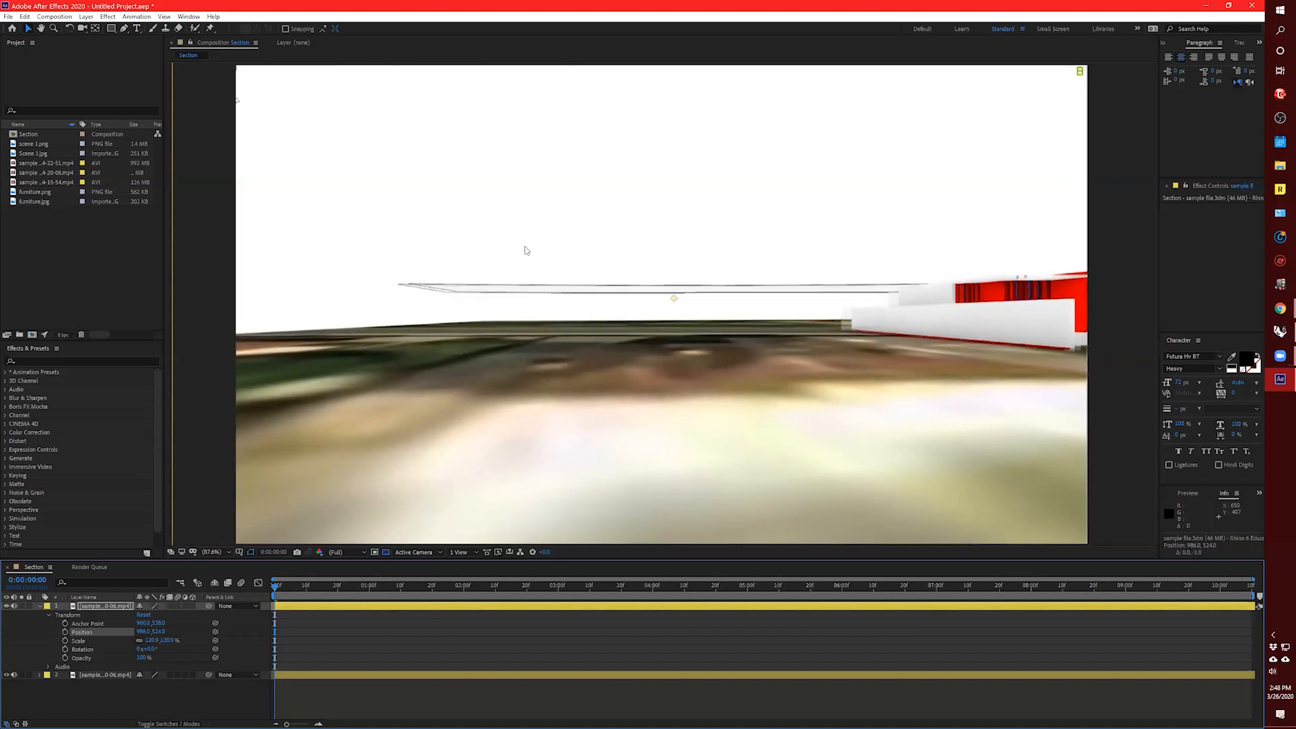
{"action": "key", "text": "Up"}
{"action": "key", "text": "Up"}
{"action": "key", "text": "Up"}
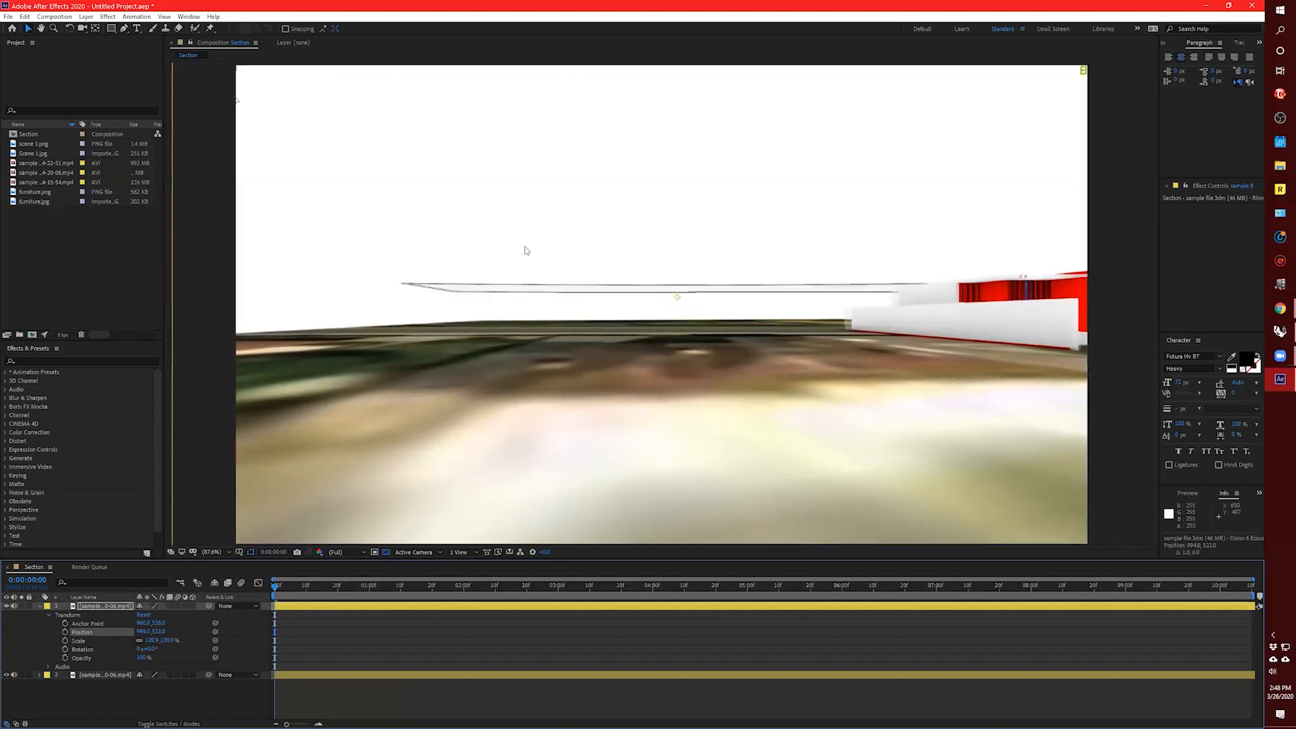
{"action": "key", "text": "Right"}
{"action": "key", "text": "Right"}
{"action": "key", "text": "Right"}
{"action": "key", "text": "Right"}
{"action": "key", "text": "Right"}
{"action": "key", "text": "Right"}
{"action": "key", "text": "Left"}
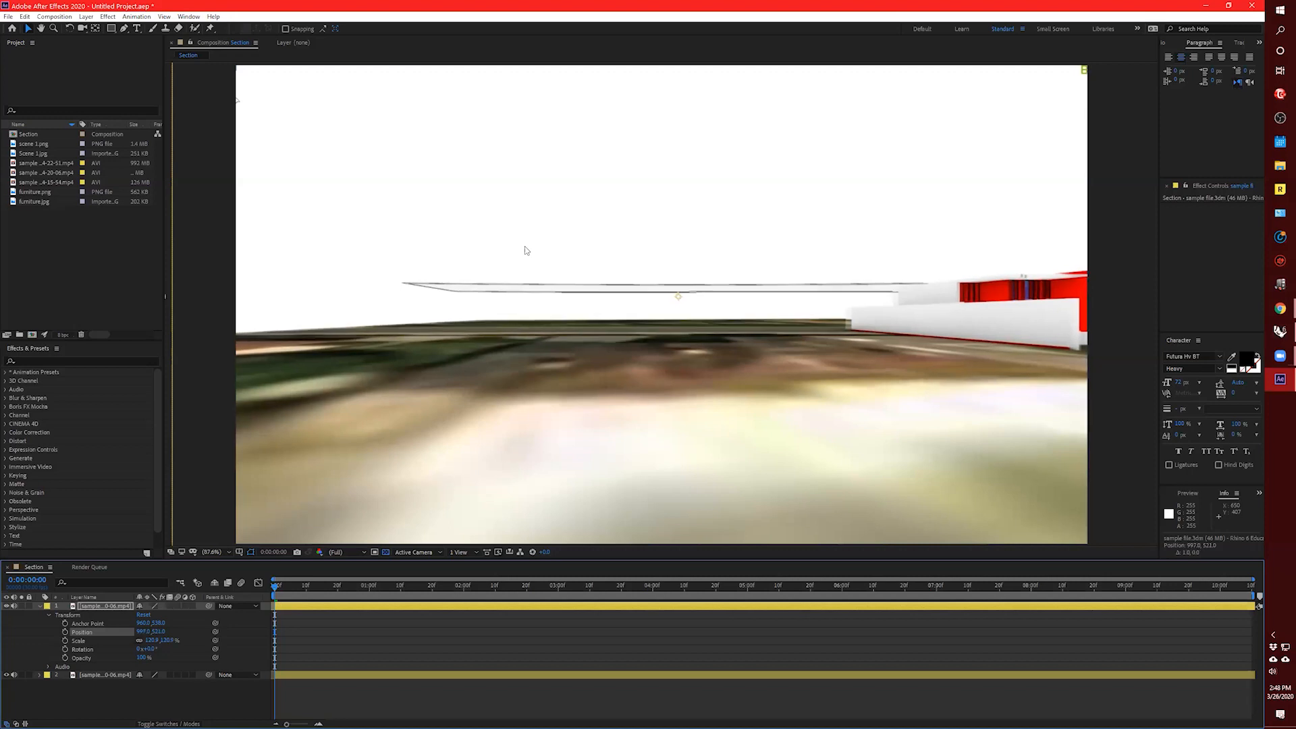
{"action": "key", "text": "Right"}
{"action": "key", "text": "Right"}
{"action": "key", "text": "Down"}
{"action": "key", "text": "Down"}
{"action": "key", "text": "Right"}
{"action": "key", "text": "Right"}
{"action": "key", "text": "Right"}
{"action": "key", "text": "Right"}
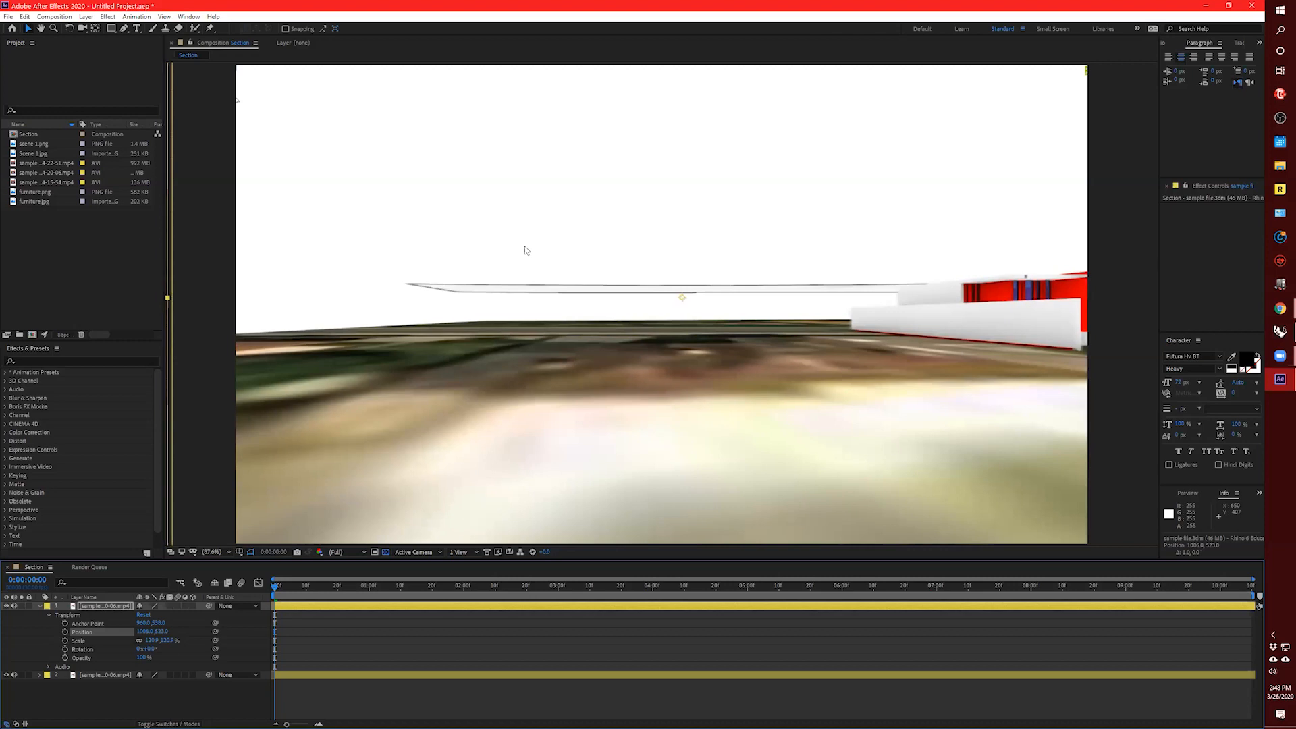
{"action": "key", "text": "Right"}
{"action": "key", "text": "Right"}
{"action": "key", "text": "Right"}
{"action": "key", "text": "Right"}
{"action": "key", "text": "Right"}
{"action": "key", "text": "Right"}
{"action": "key", "text": "Left"}
{"action": "key", "text": "Left"}
{"action": "key", "text": "Left"}
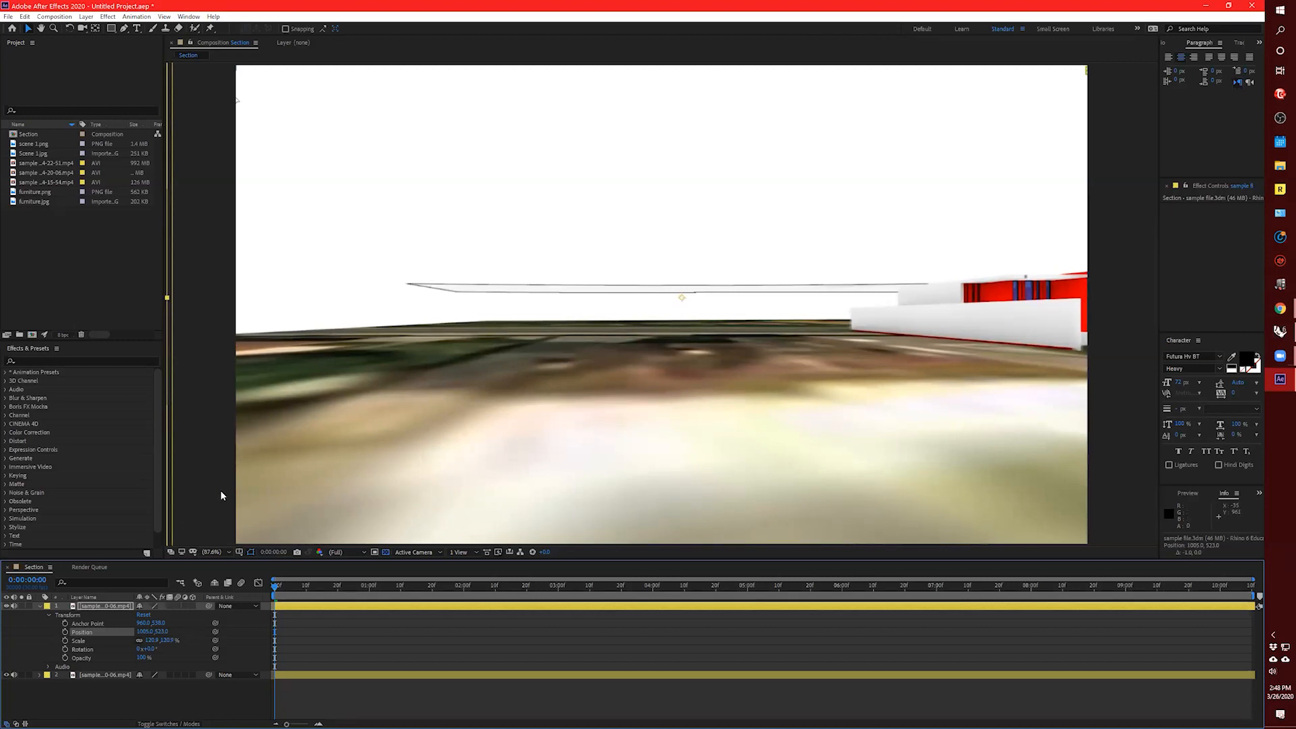
Scrub and play the composition to check the layers' alignment over time, return to 0:00:00:00 and collapse the upper layer's properties.
{"action": "left_click_drag", "start_coordinate": [275, 586], "coordinate": [287, 634]}
{"action": "left_click_drag", "start_coordinate": [380, 620], "coordinate": [278, 641]}
{"action": "left_click_drag", "start_coordinate": [304, 594], "coordinate": [819, 621]}
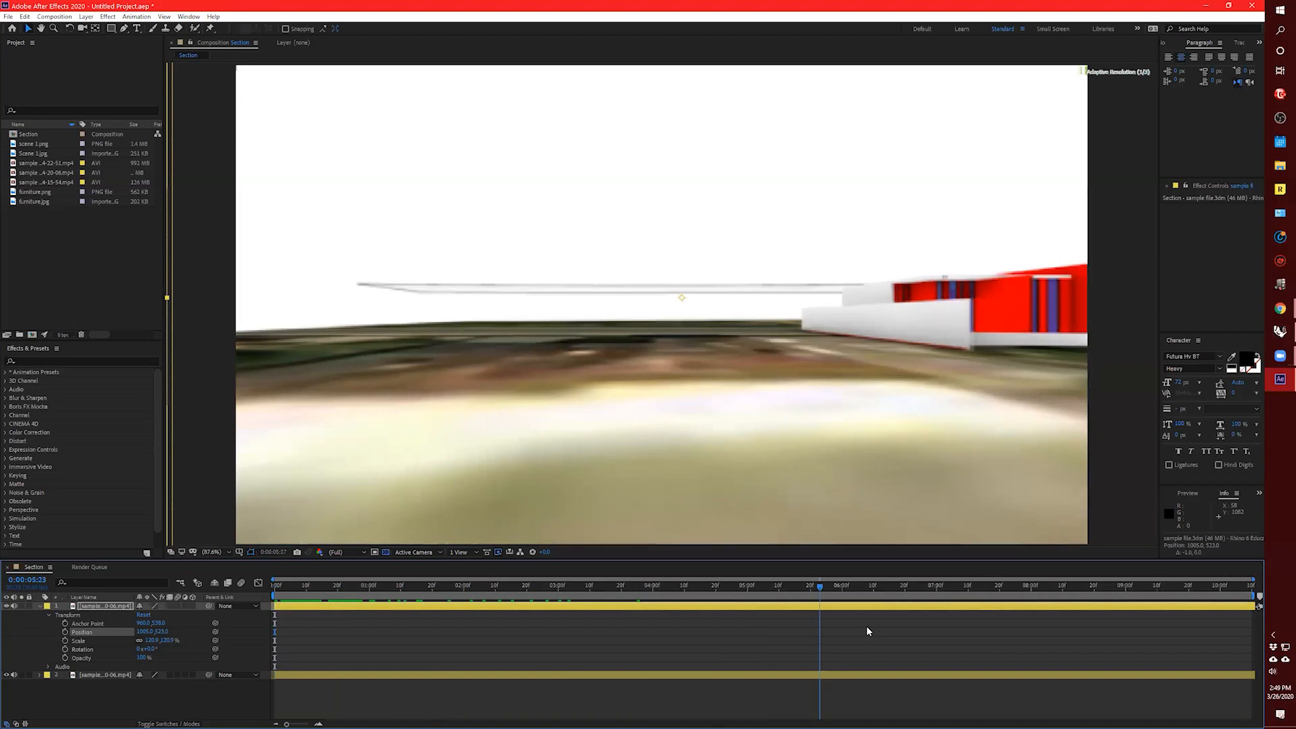
{"action": "key", "text": "space"}
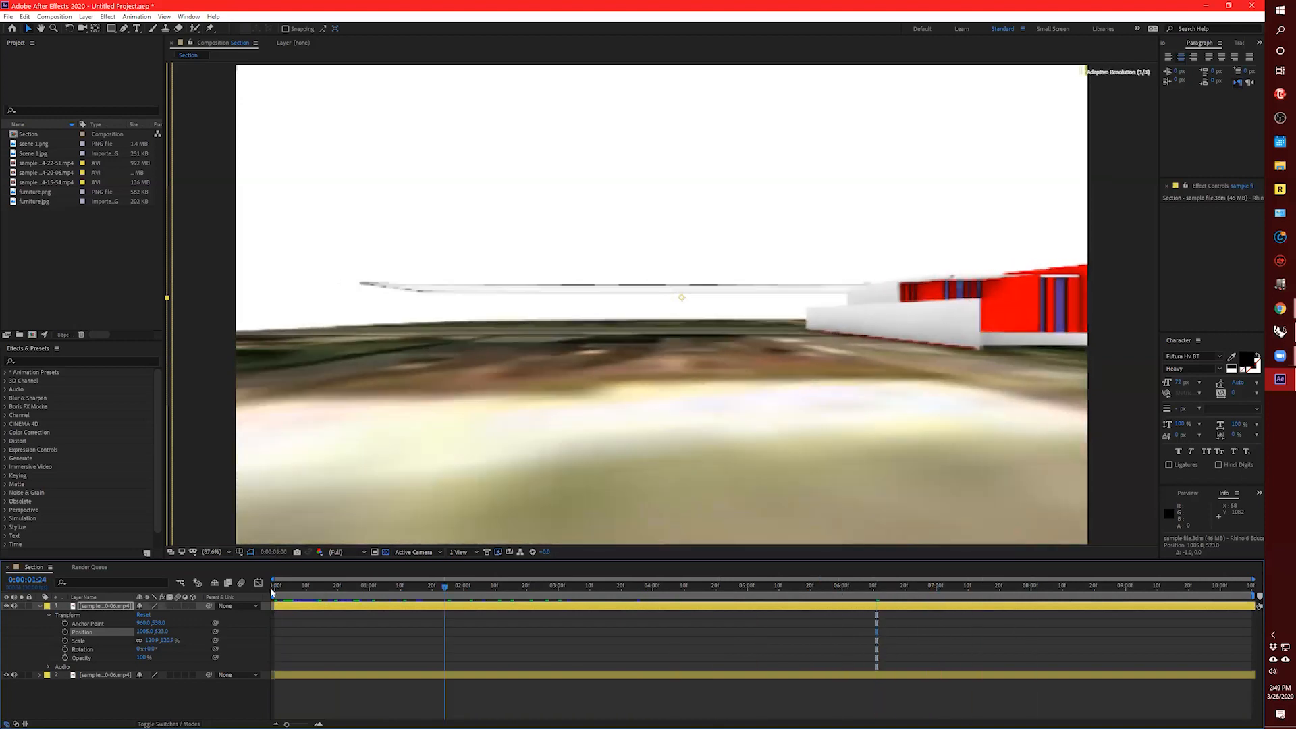
{"action": "left_click", "coordinate": [273, 589]}
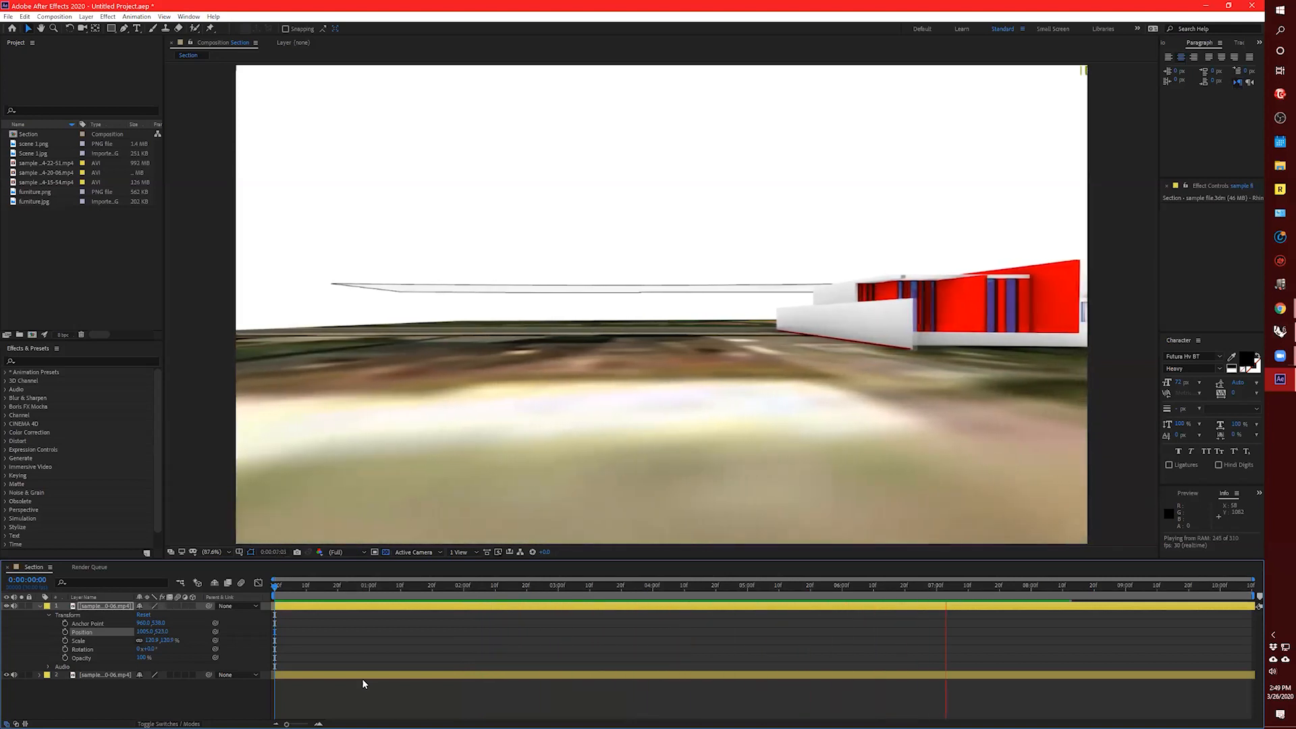
{"action": "key", "text": "space"}
{"action": "key", "text": "space"}
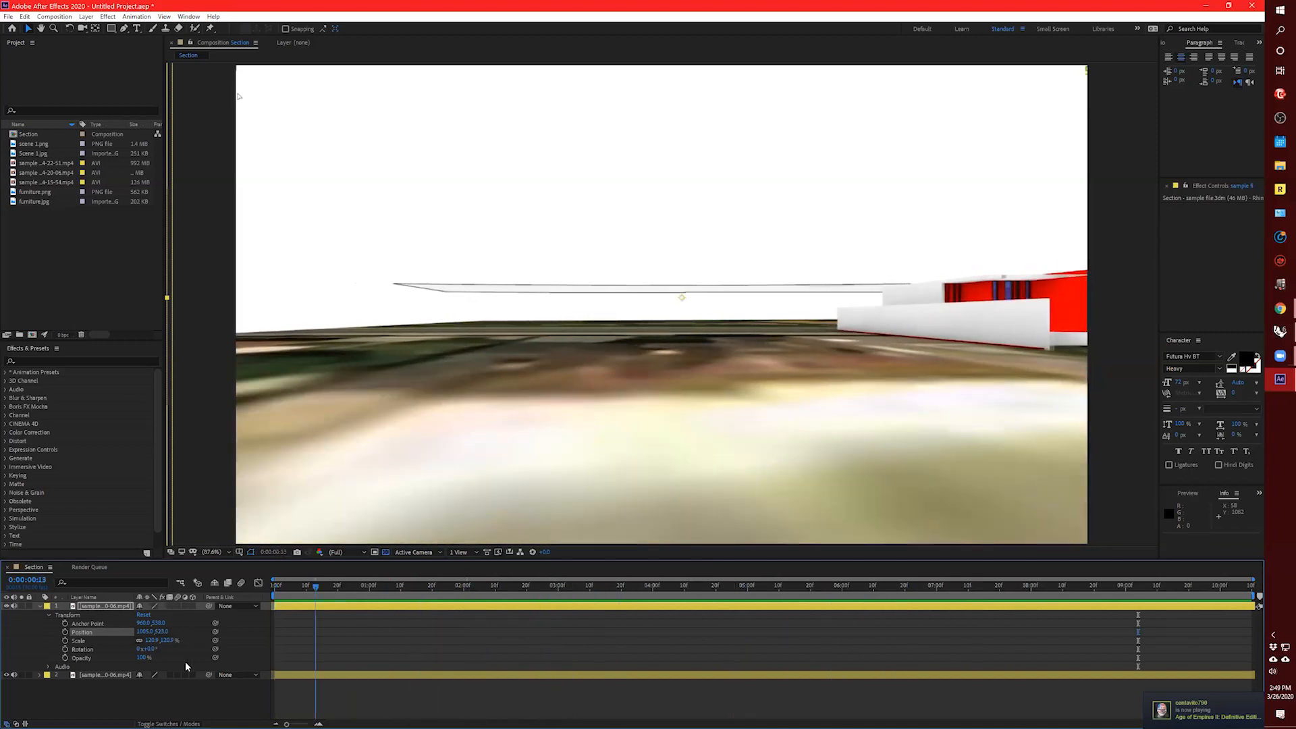
{"action": "key", "text": "space"}
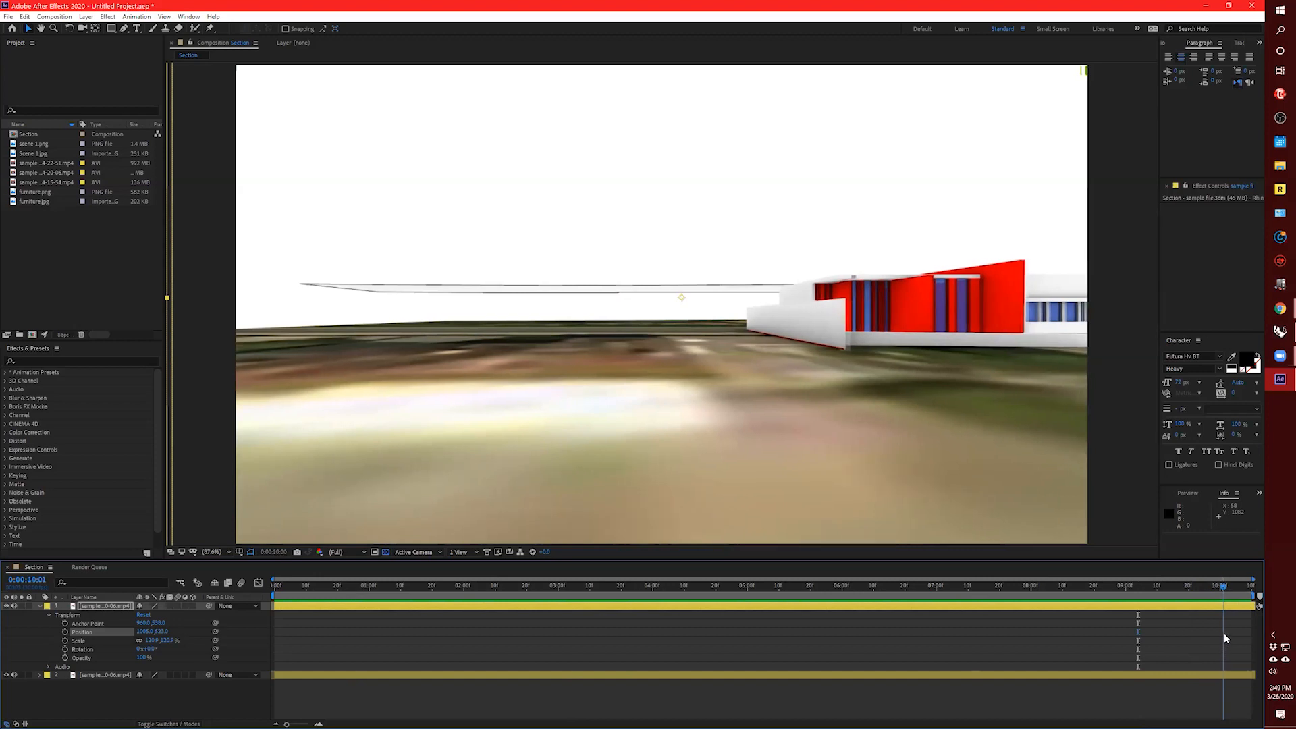
{"action": "left_click", "coordinate": [514, 586]}
{"action": "key", "text": "Home"}
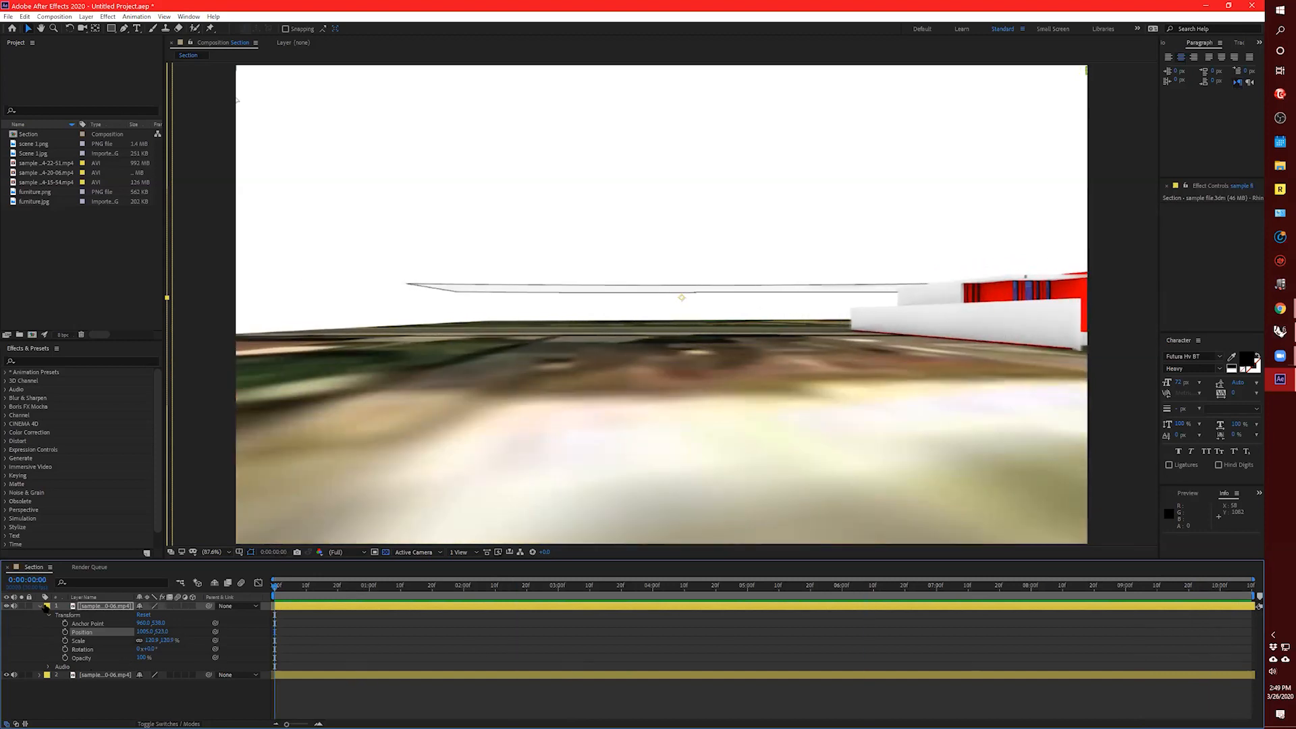
{"action": "left_click", "coordinate": [39, 606]}
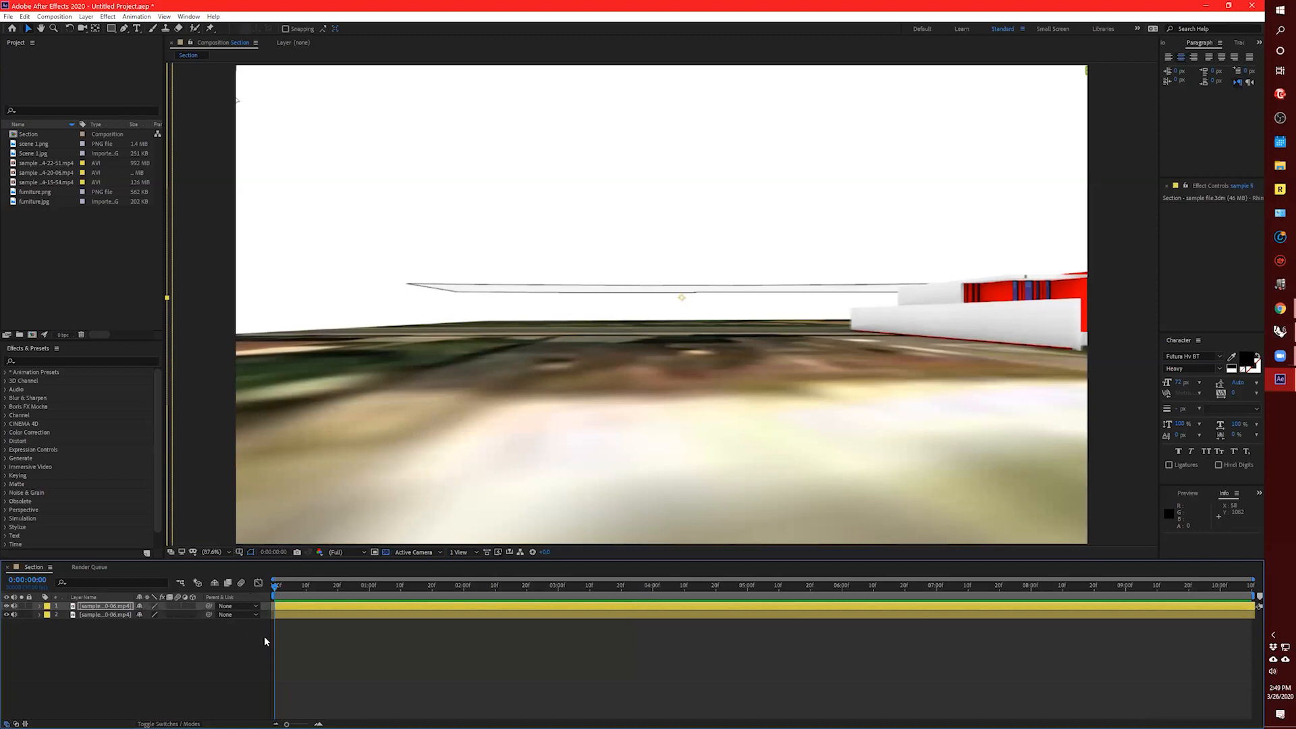
Try Time Remapping on the upper layer and turn it off again.
{"action": "left_click", "coordinate": [387, 676]}
{"action": "left_click", "coordinate": [327, 606]}
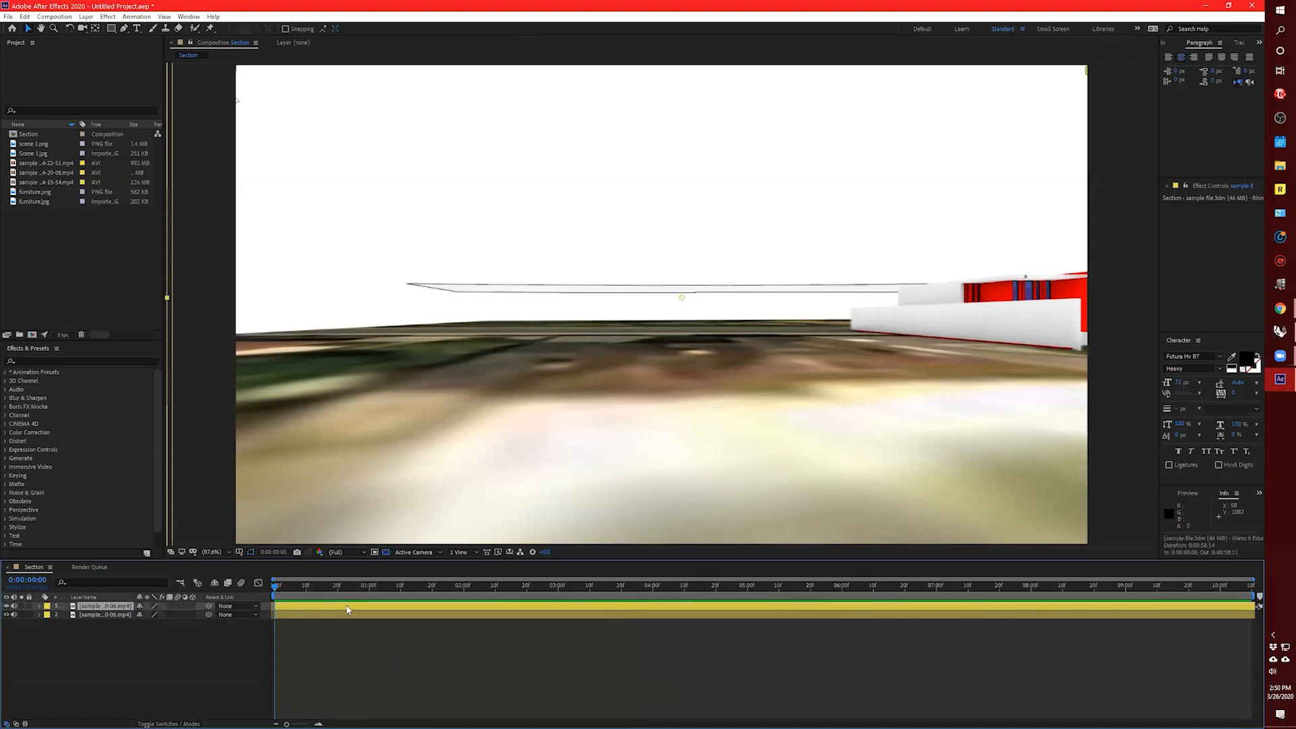
{"action": "right_click", "coordinate": [348, 610]}
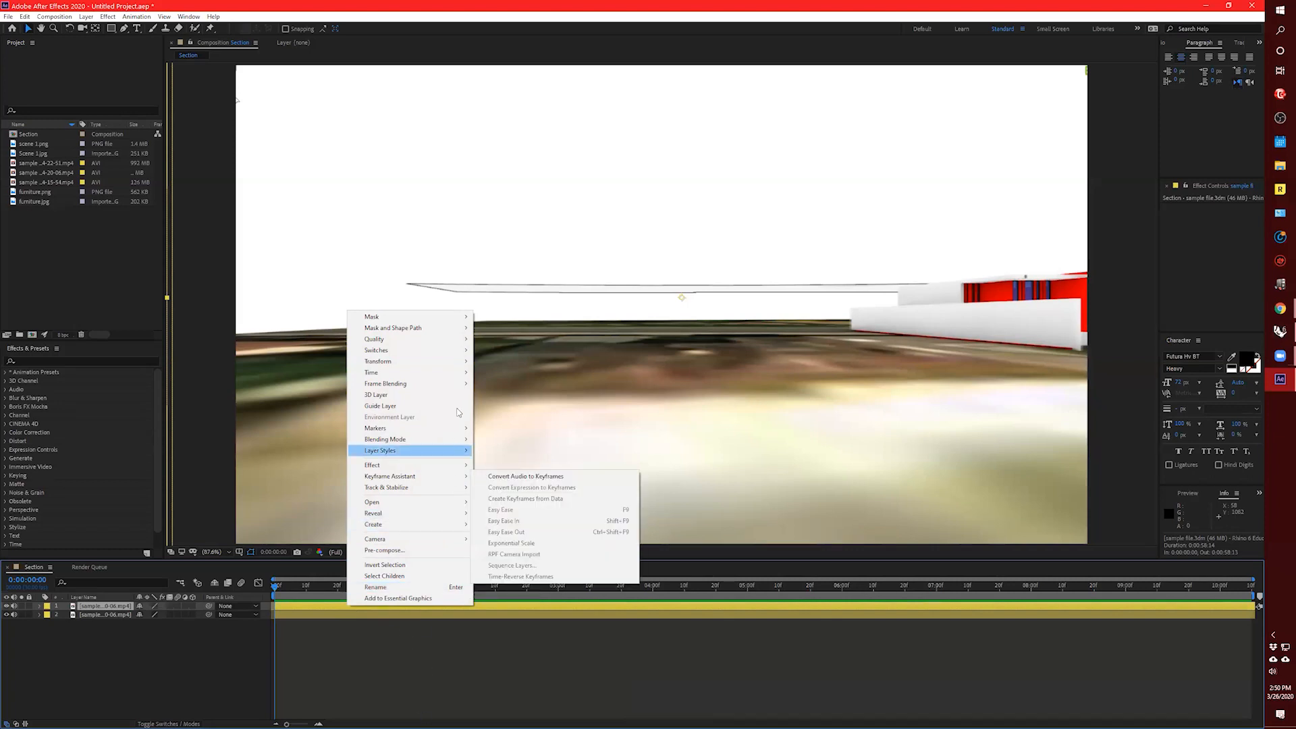
{"action": "mouse_move", "coordinate": [412, 373]}
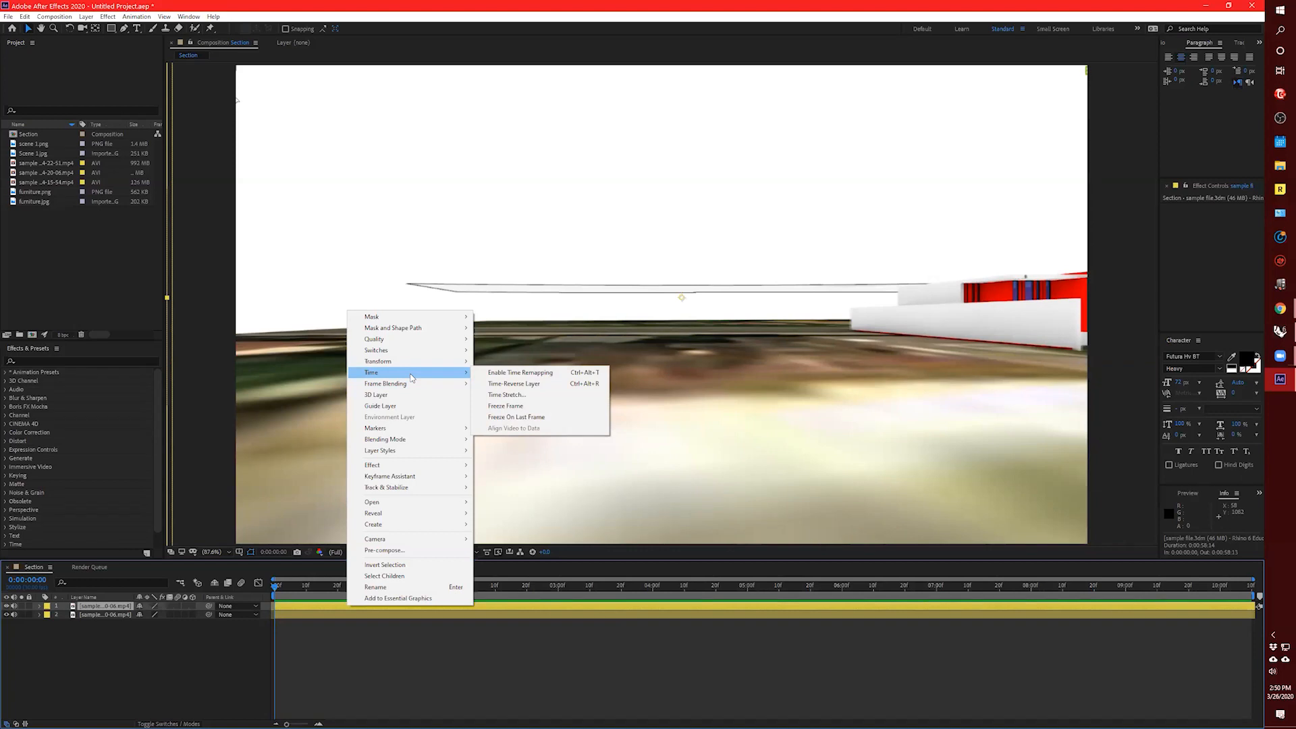
{"action": "left_click", "coordinate": [537, 374]}
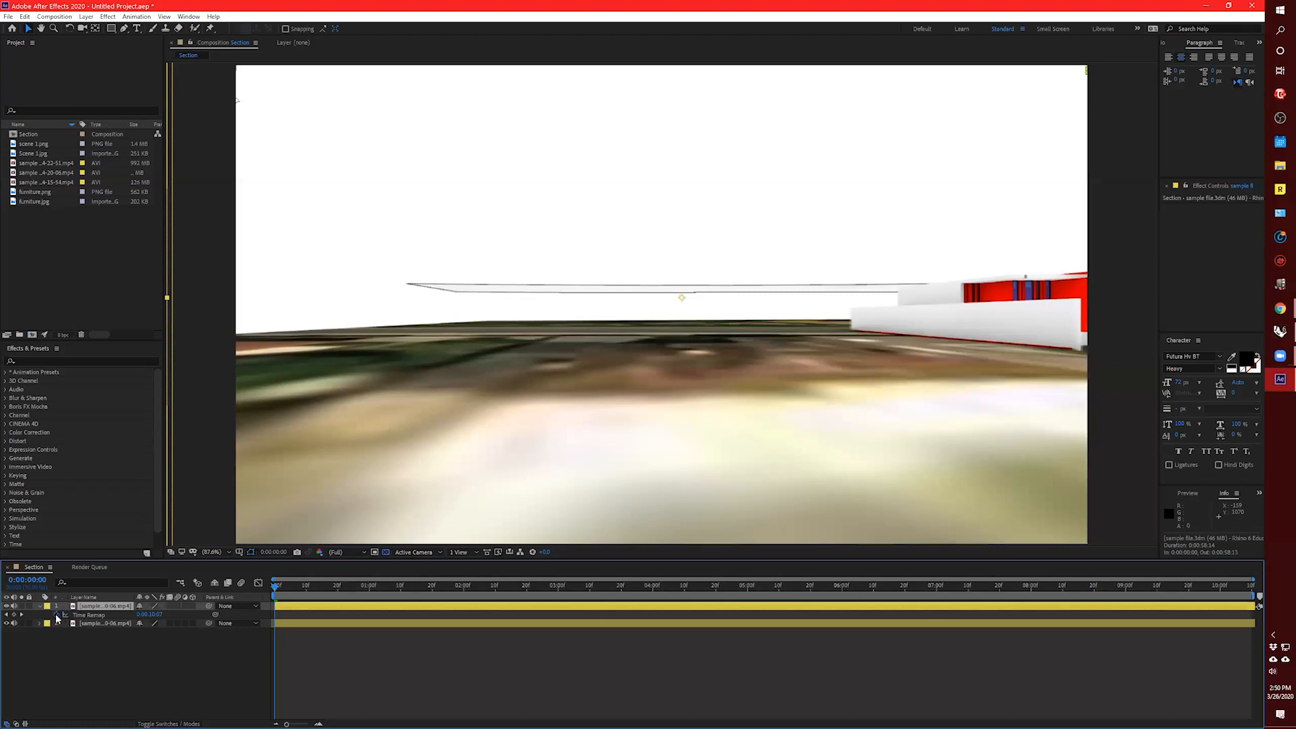
{"action": "right_click", "coordinate": [384, 312]}
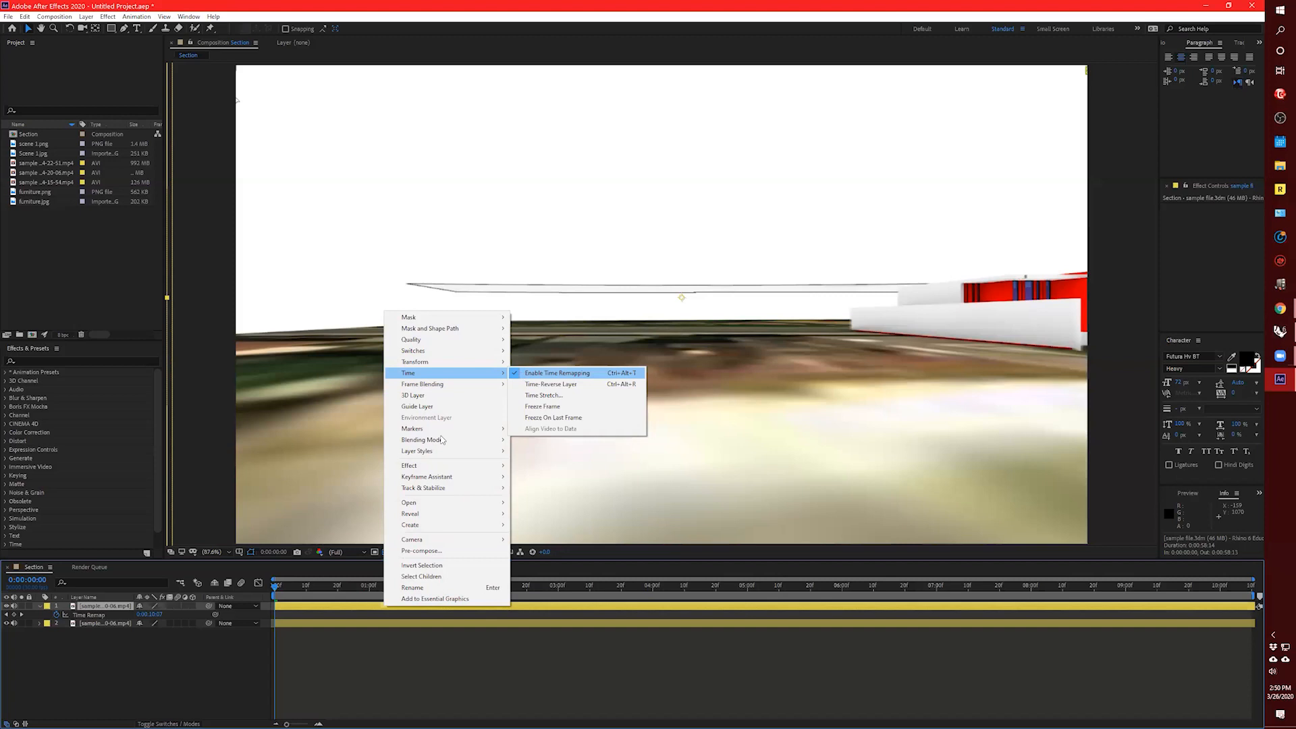
{"action": "left_click", "coordinate": [56, 614]}
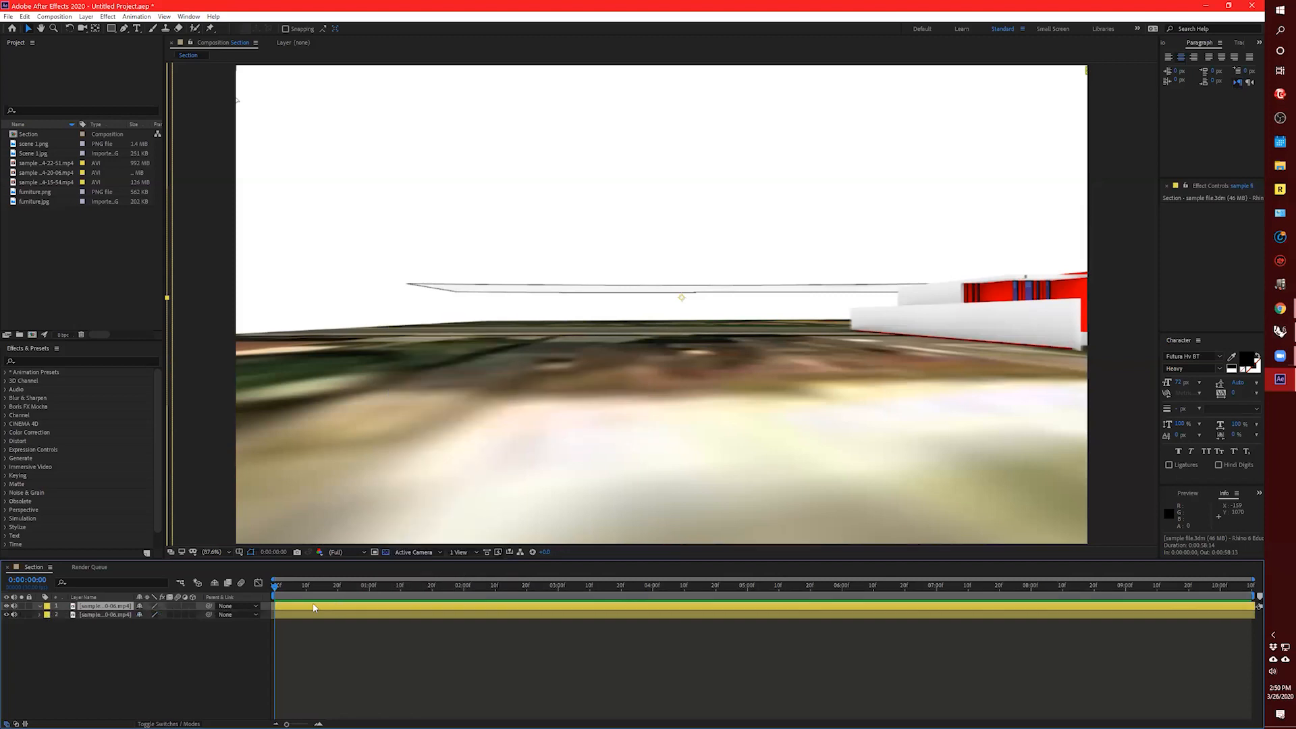
{"action": "left_click", "coordinate": [39, 607]}
Try a Time Stretch on the upper layer with a new duration of 0:00:10, undo it and clear the selection.
{"action": "right_click", "coordinate": [332, 608]}
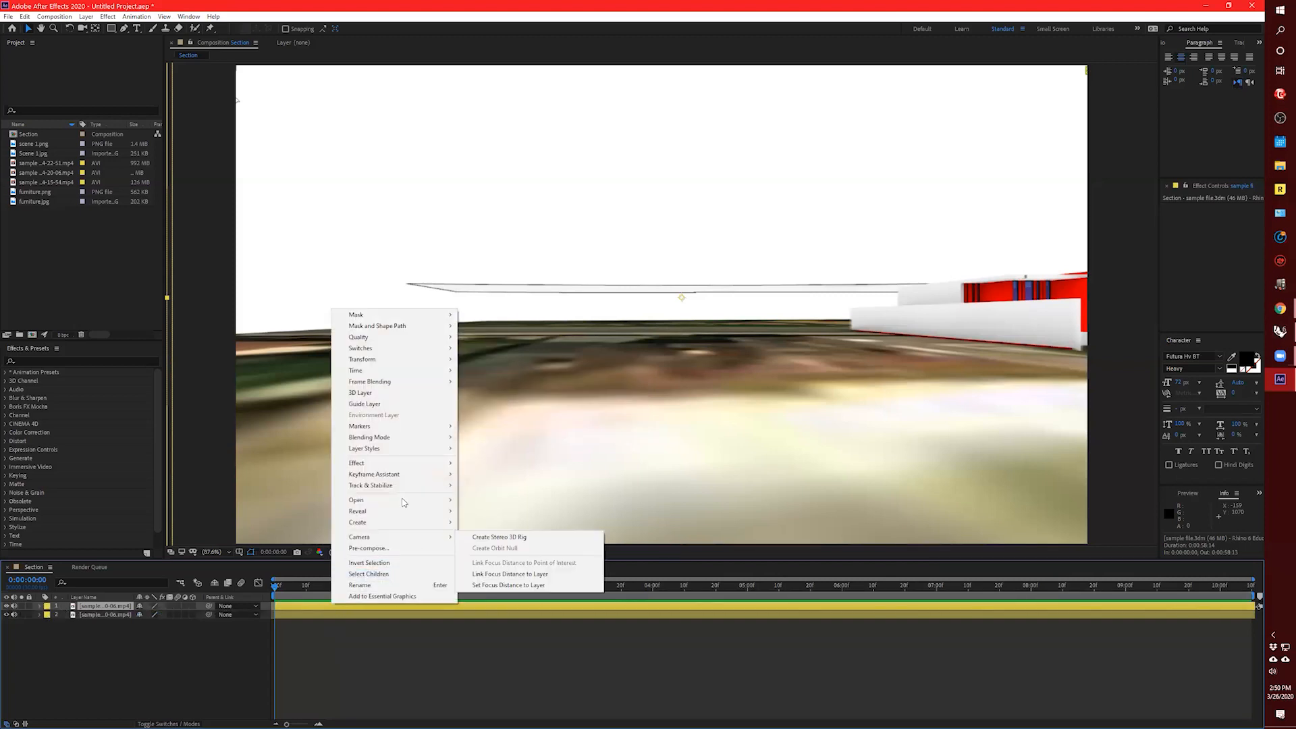
{"action": "mouse_move", "coordinate": [408, 371]}
{"action": "left_click", "coordinate": [534, 393]}
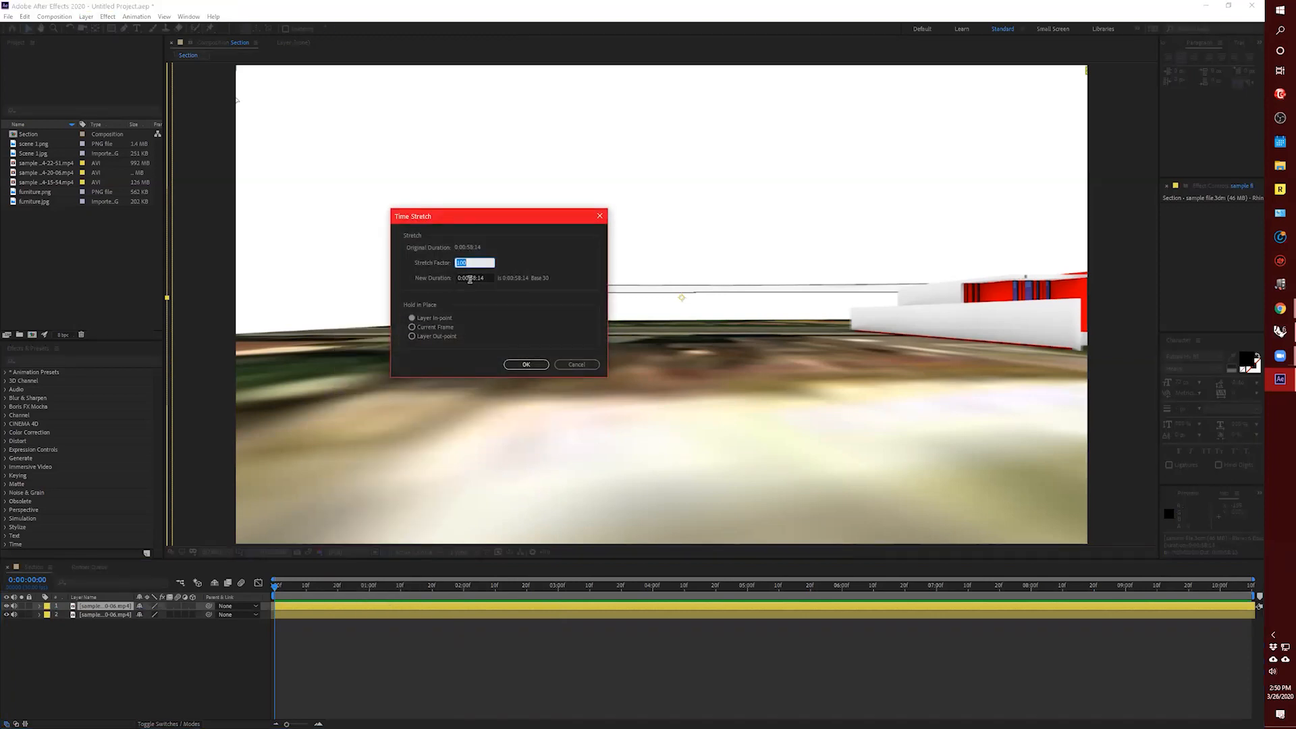
{"action": "double_click", "coordinate": [470, 279]}
{"action": "type", "text": "10"}
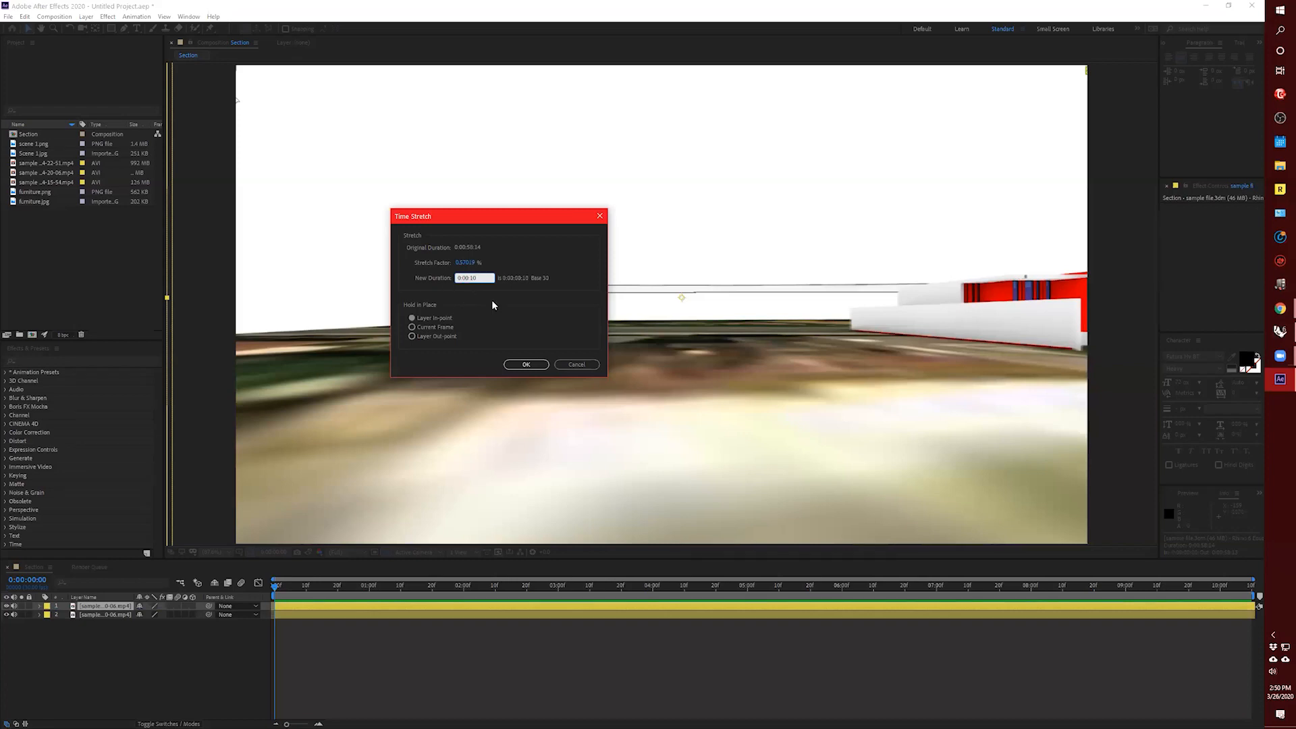
{"action": "key", "text": "Tab"}
{"action": "left_click", "coordinate": [527, 365]}
{"action": "left_click_drag", "start_coordinate": [278, 589], "coordinate": [810, 637]}
{"action": "key", "text": "ctrl+z"}
{"action": "left_click", "coordinate": [791, 670]}
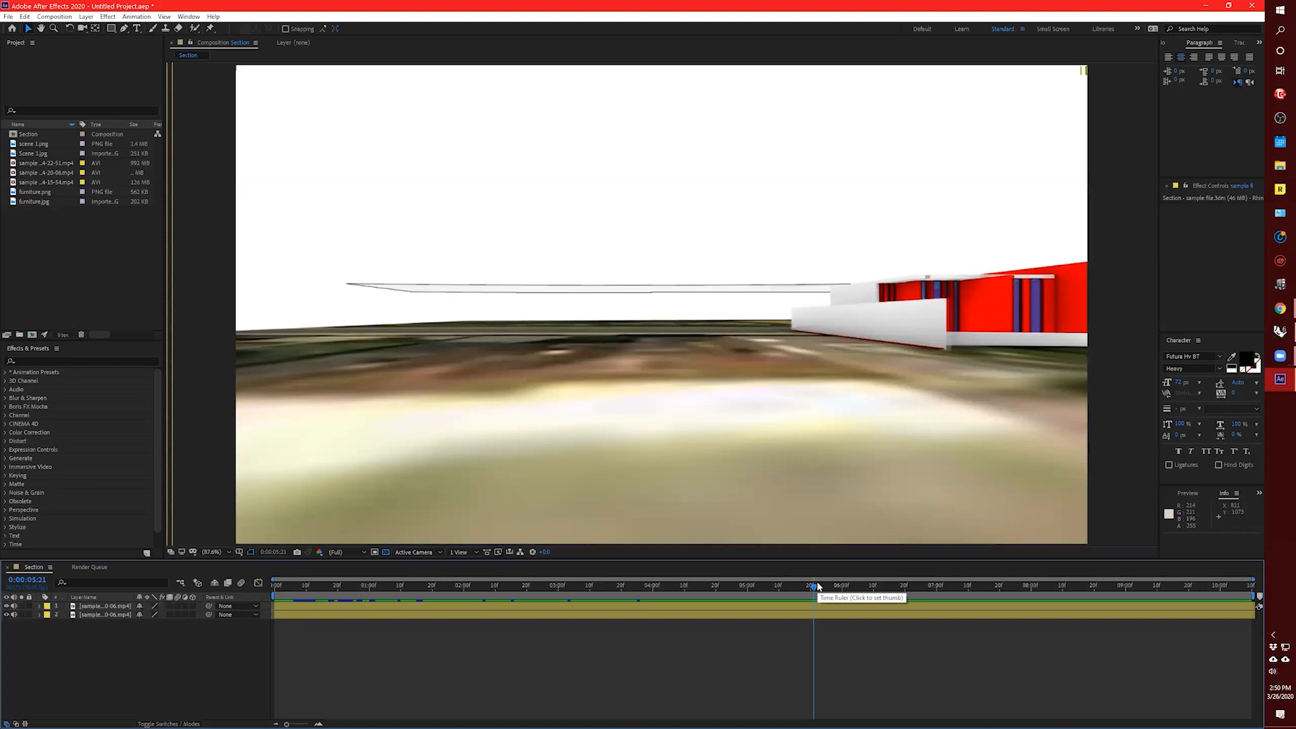
Move the playhead to 0:00:08:07, select both video layers and slide them together earlier in time until their ends approach the composition's end.
{"action": "left_click_drag", "start_coordinate": [813, 583], "coordinate": [966, 672]}
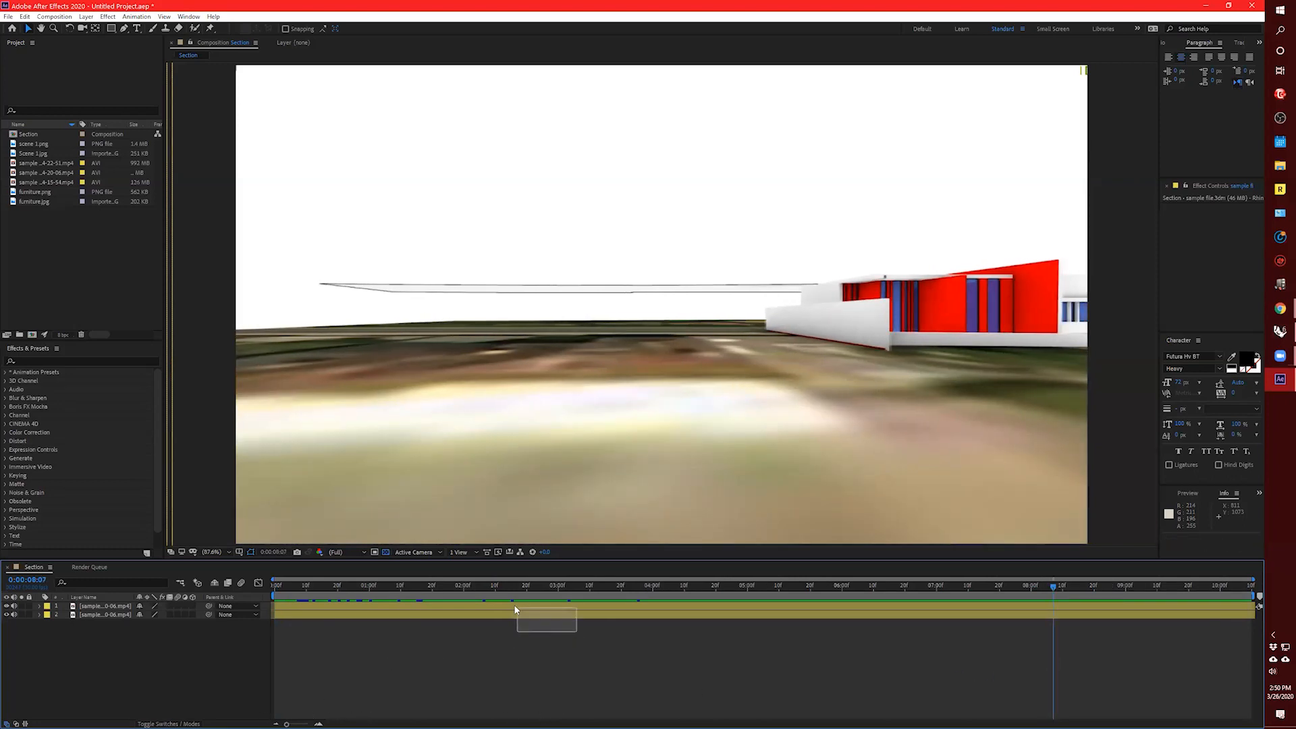
{"action": "left_click", "coordinate": [102, 614]}
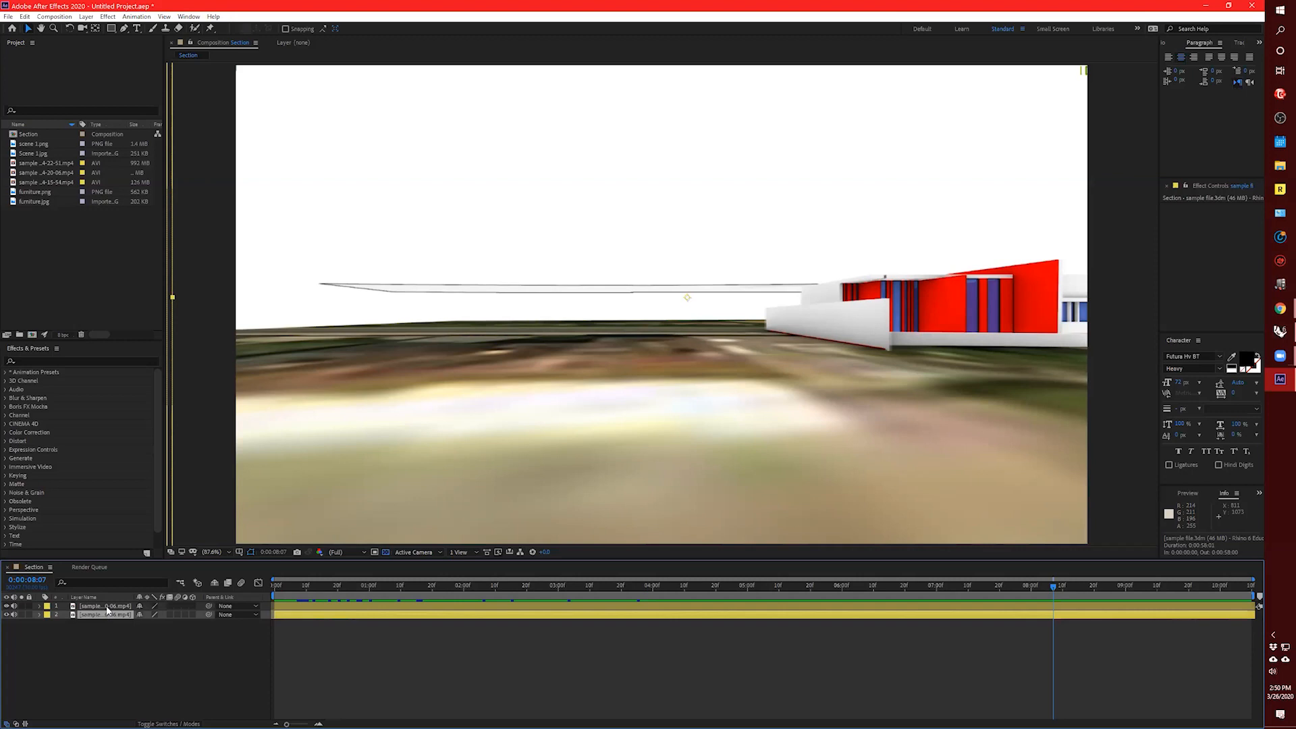
{"action": "left_click", "coordinate": [106, 606], "text": "shift"}
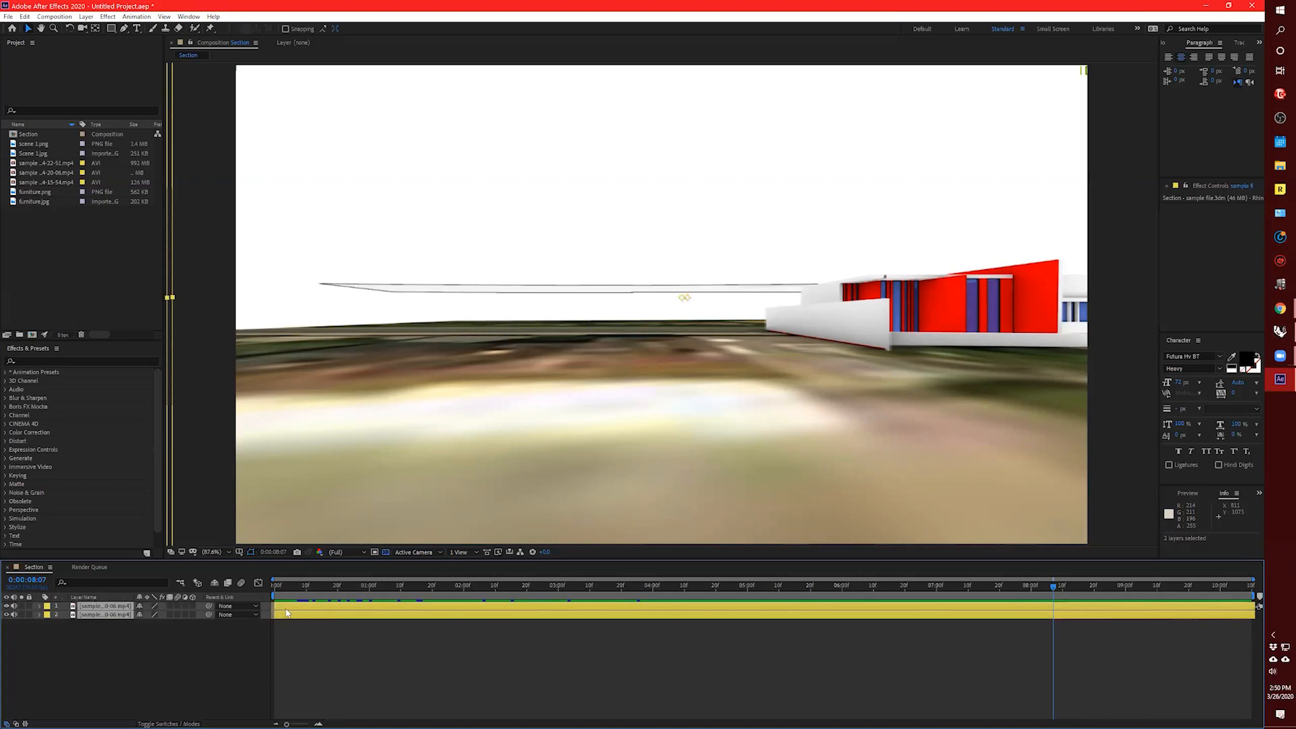
{"action": "left_click_drag", "start_coordinate": [810, 616], "coordinate": [376, 610]}
{"action": "left_click_drag", "start_coordinate": [847, 610], "coordinate": [270, 646]}
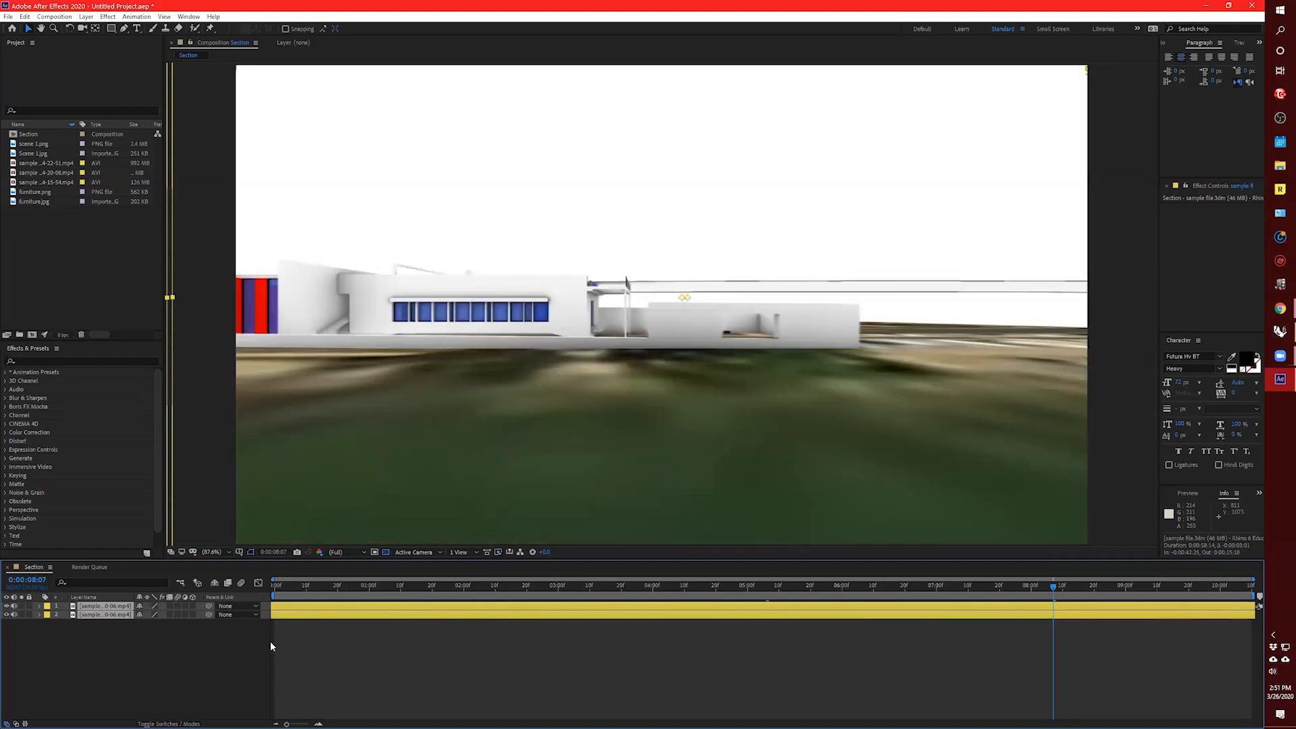
{"action": "left_click_drag", "start_coordinate": [913, 616], "coordinate": [825, 620]}
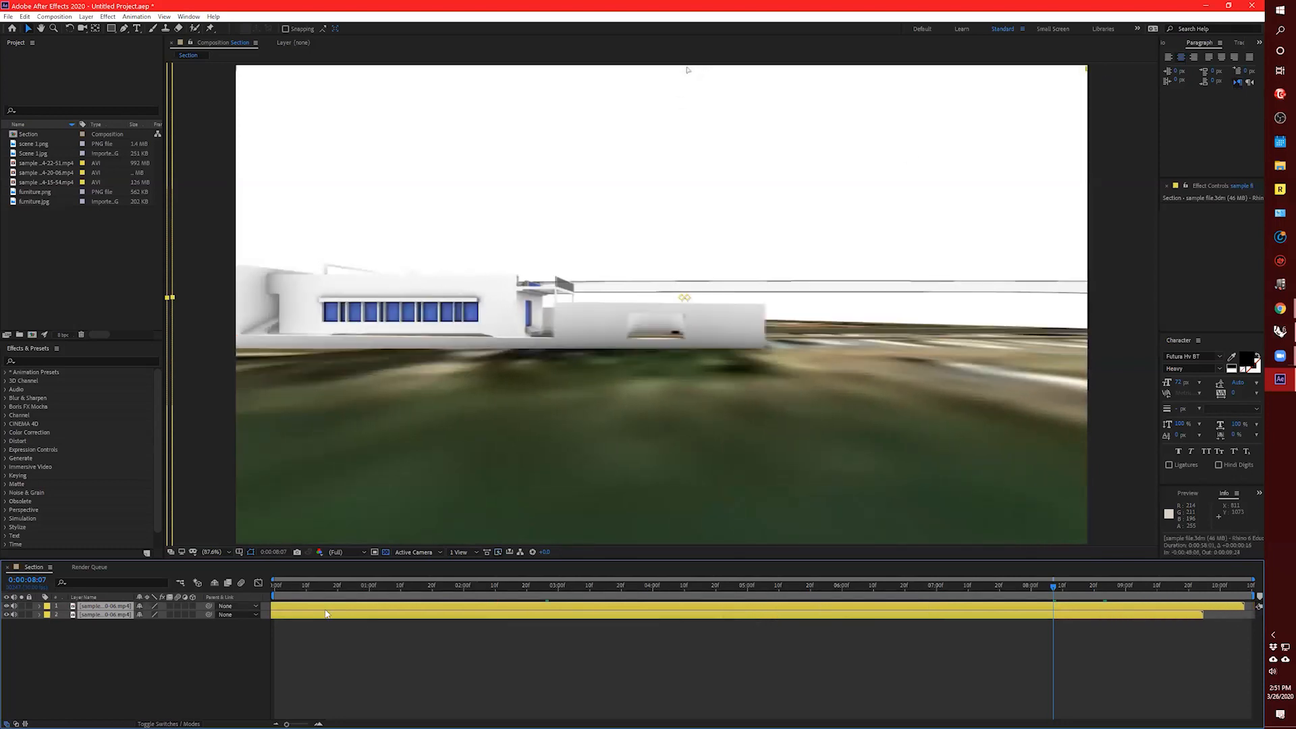
Shift both sample clip layers earlier, split them at 0:00:08:16 and delete the parts after the split.
{"action": "left_click_drag", "start_coordinate": [935, 615], "coordinate": [869, 613]}
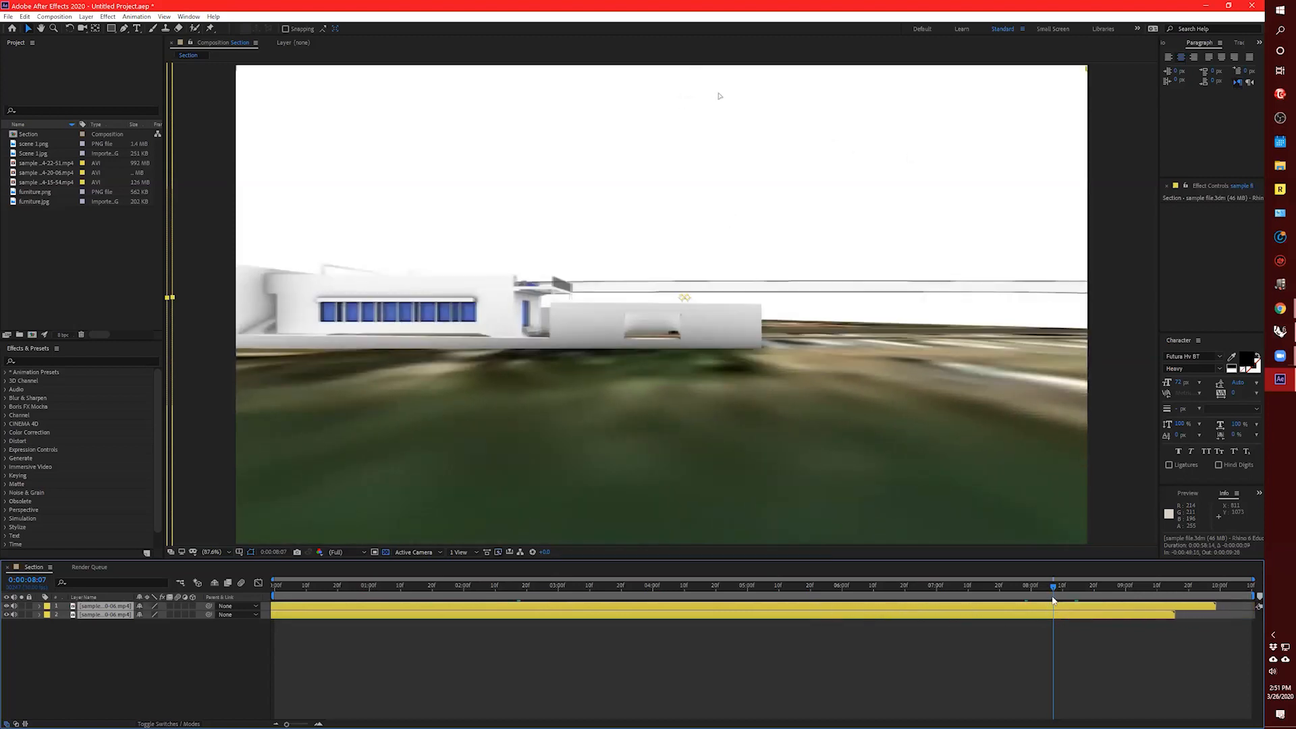
{"action": "left_click_drag", "start_coordinate": [1125, 613], "coordinate": [1062, 615]}
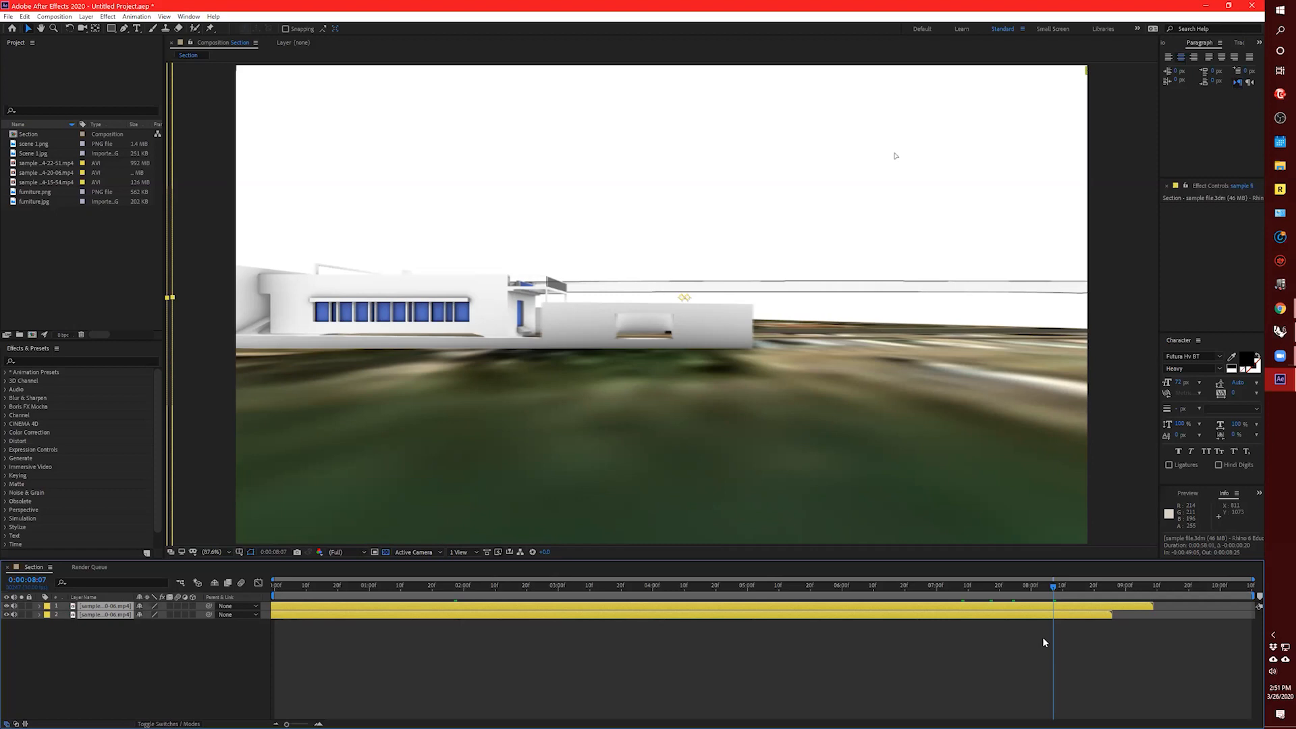
{"action": "left_click_drag", "start_coordinate": [1057, 589], "coordinate": [1081, 626]}
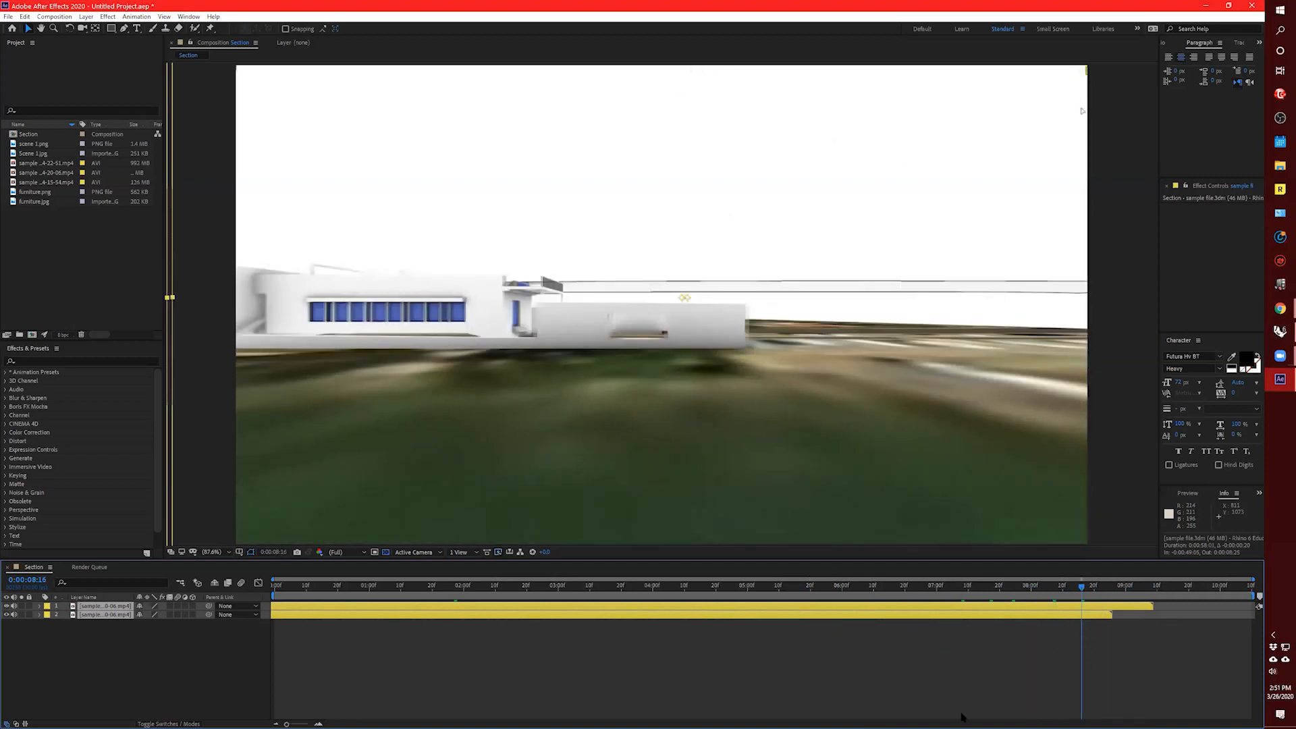
{"action": "key", "text": "ctrl+shift+d"}
{"action": "left_click", "coordinate": [1098, 623]}
{"action": "key", "text": "Delete"}
{"action": "left_click", "coordinate": [1091, 605]}
{"action": "key", "text": "Delete"}
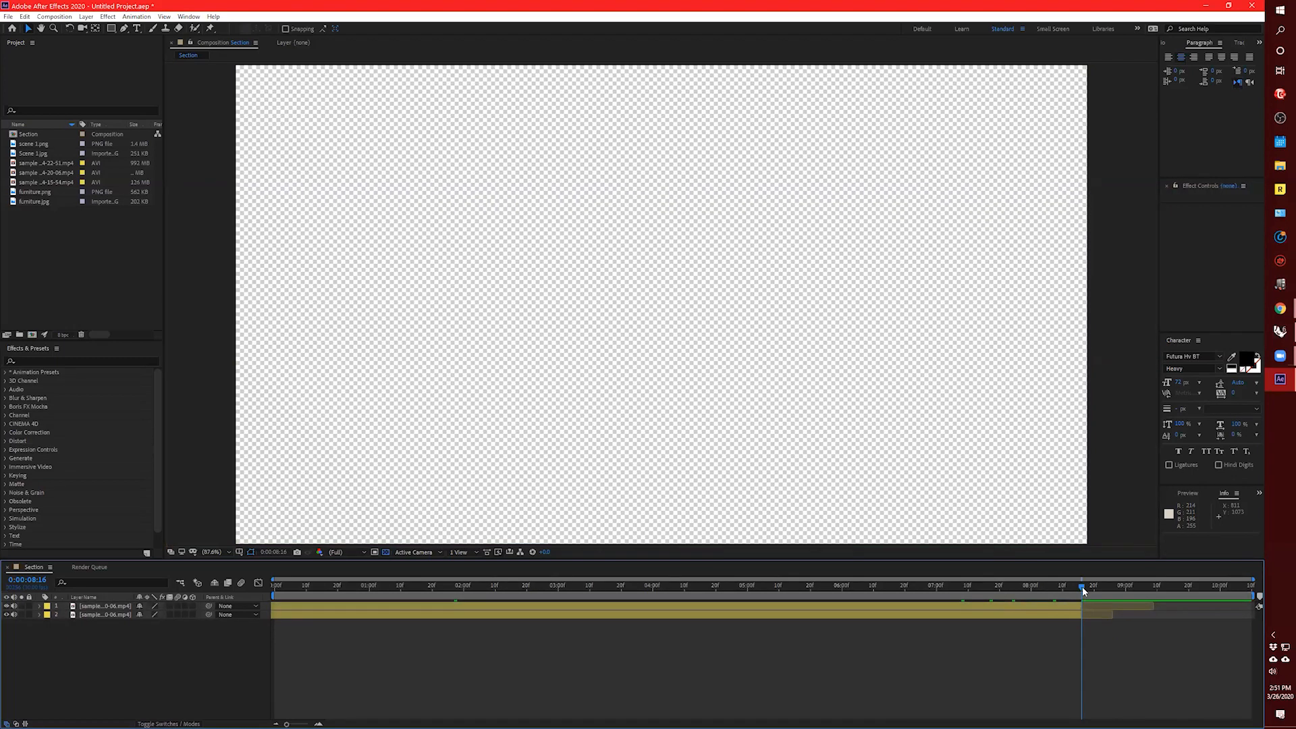
Move both trimmed clip layers so that their footage starts at the beginning of the timeline.
{"action": "left_click_drag", "start_coordinate": [1083, 586], "coordinate": [73, 628]}
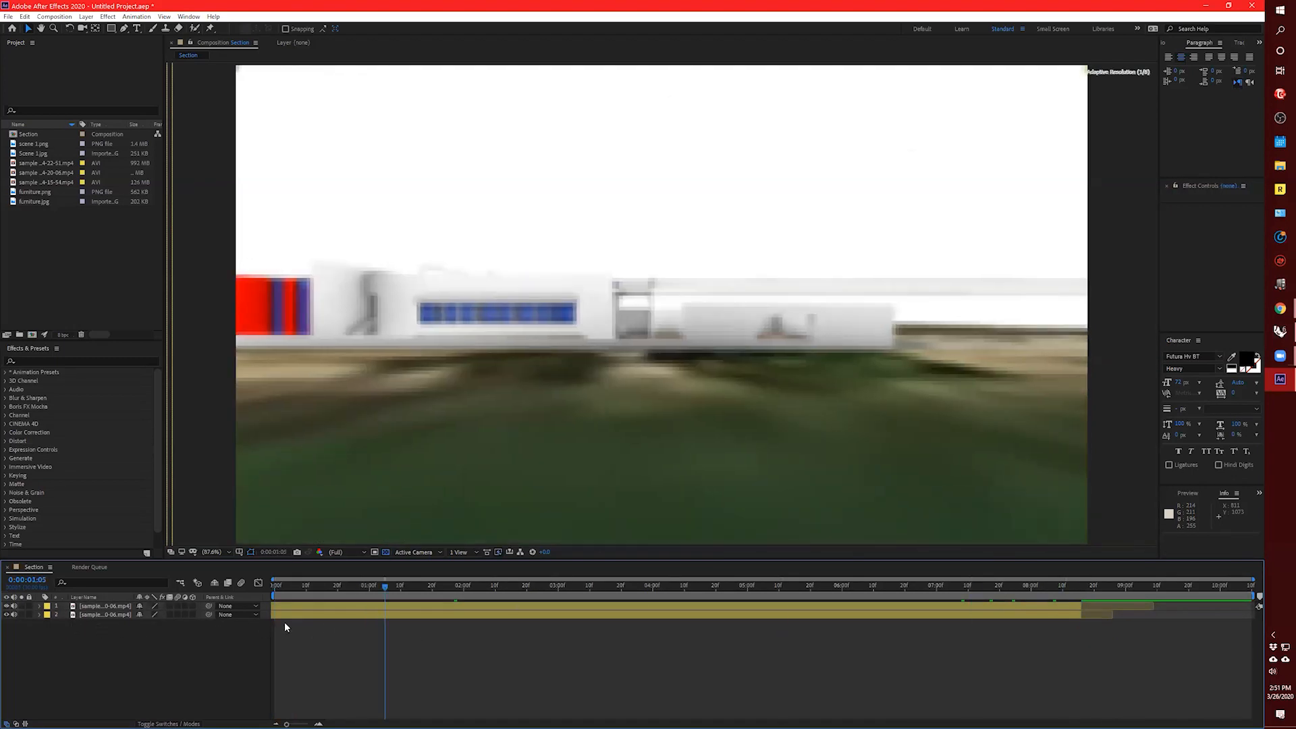
{"action": "left_click", "coordinate": [91, 615]}
{"action": "left_click", "coordinate": [94, 607], "text": "shift"}
{"action": "mouse_move", "coordinate": [312, 609]}
{"action": "left_mouse_down"}
{"action": "mouse_move", "coordinate": [714, 613]}
{"action": "mouse_move", "coordinate": [316, 616]}
{"action": "mouse_move", "coordinate": [568, 625]}
{"action": "mouse_move", "coordinate": [317, 617]}
{"action": "mouse_move", "coordinate": [397, 616]}
{"action": "mouse_move", "coordinate": [455, 637]}
{"action": "mouse_move", "coordinate": [380, 616]}
{"action": "mouse_move", "coordinate": [513, 628]}
{"action": "mouse_move", "coordinate": [329, 634]}
{"action": "mouse_move", "coordinate": [495, 619]}
{"action": "mouse_move", "coordinate": [398, 642]}
{"action": "mouse_move", "coordinate": [538, 622]}
{"action": "mouse_move", "coordinate": [434, 641]}
{"action": "mouse_move", "coordinate": [310, 613]}
{"action": "mouse_move", "coordinate": [789, 622]}
{"action": "mouse_move", "coordinate": [302, 618]}
{"action": "mouse_move", "coordinate": [631, 626]}
{"action": "mouse_move", "coordinate": [308, 629]}
{"action": "left_mouse_up"}
{"action": "left_click", "coordinate": [112, 614]}
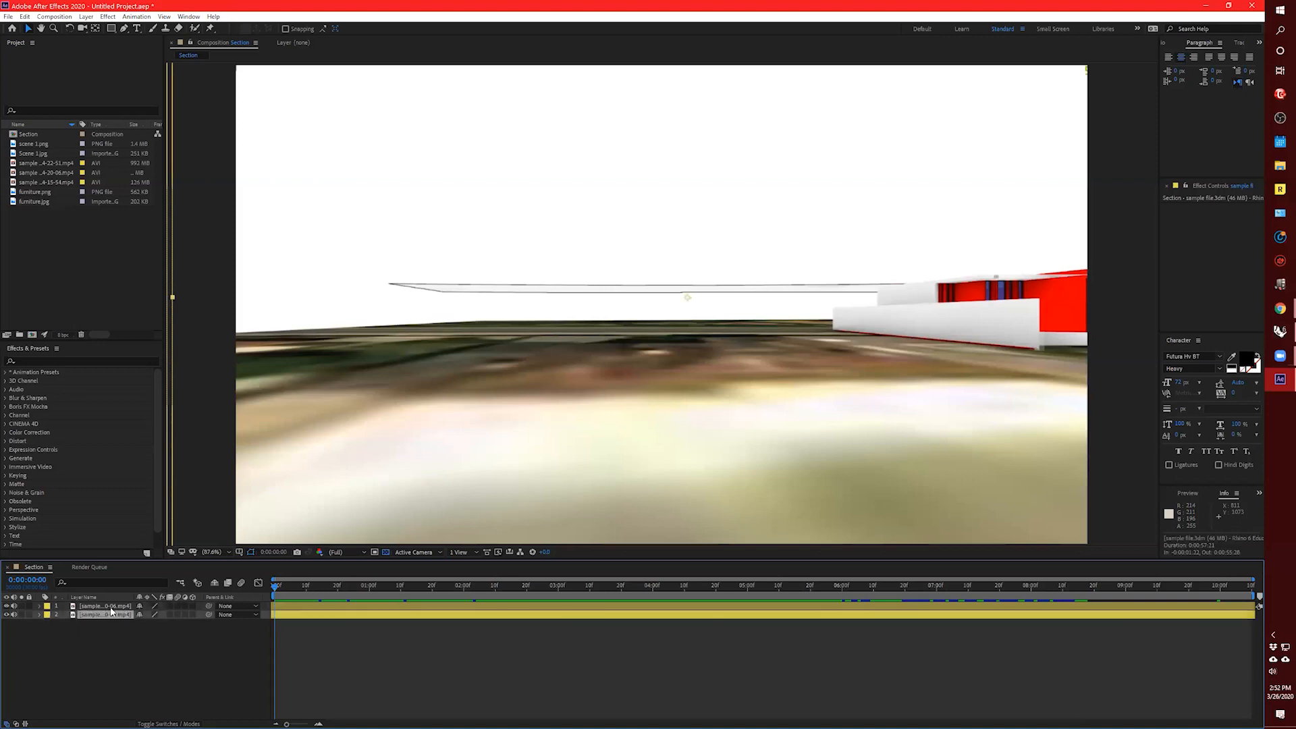
{"action": "key", "text": "ctrl+a"}
{"action": "left_click_drag", "start_coordinate": [371, 623], "coordinate": [446, 637]}
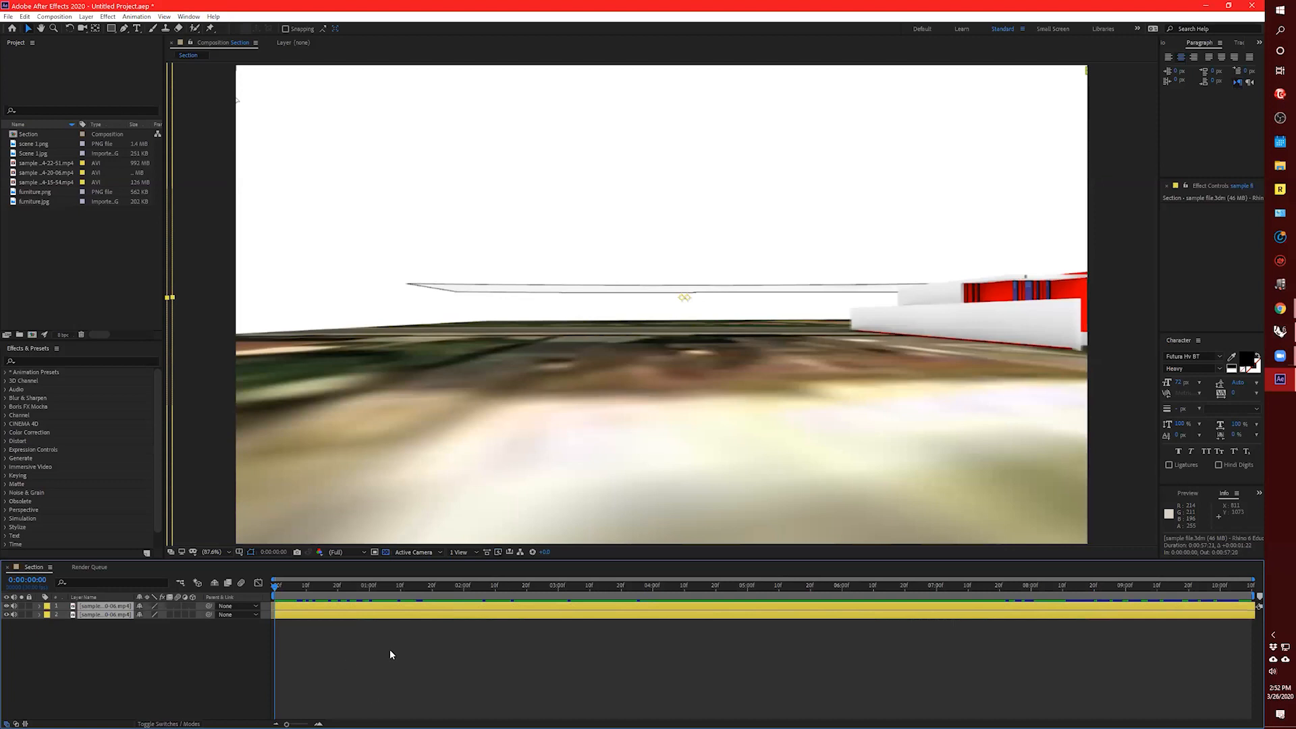
Try time-stretching the top clip layer to a new duration of 0:00:10, preview the first frames and undo the stretch.
{"action": "left_click", "coordinate": [390, 654]}
{"action": "right_click", "coordinate": [388, 607]}
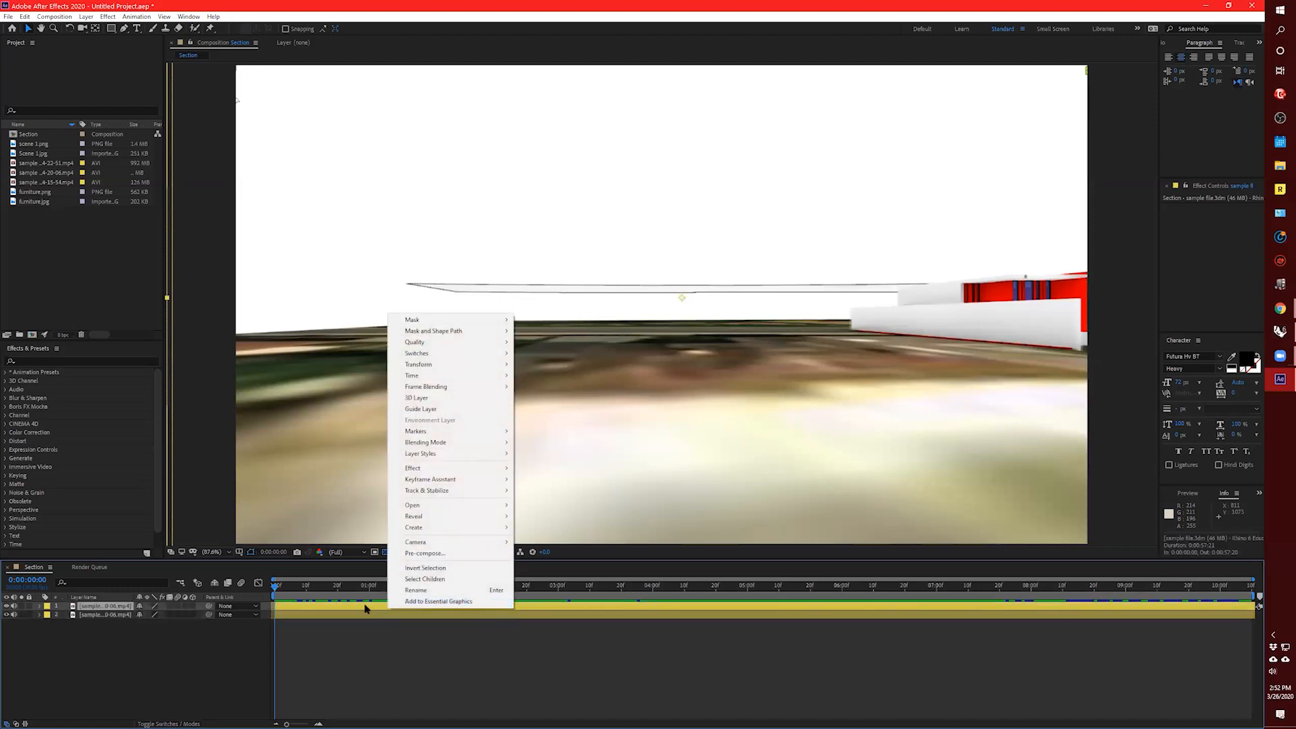
{"action": "right_click", "coordinate": [342, 609]}
{"action": "mouse_move", "coordinate": [410, 374]}
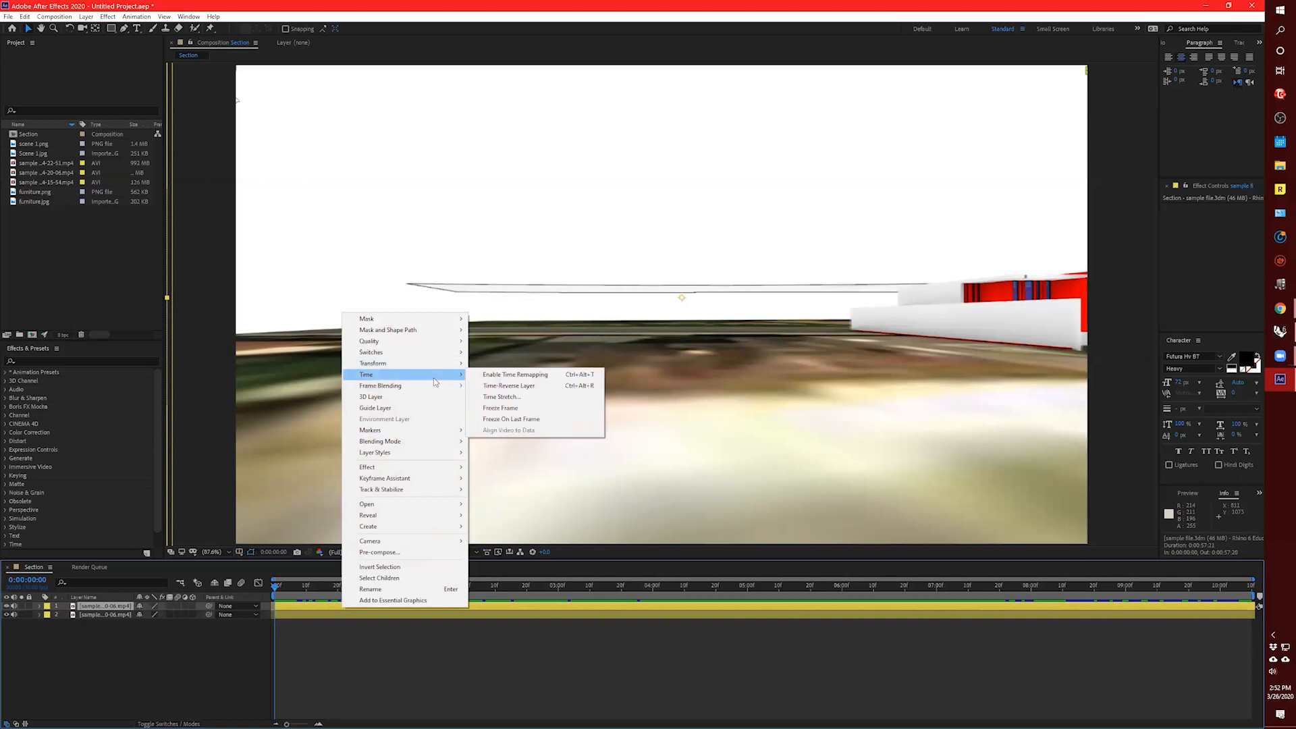
{"action": "left_click", "coordinate": [517, 398]}
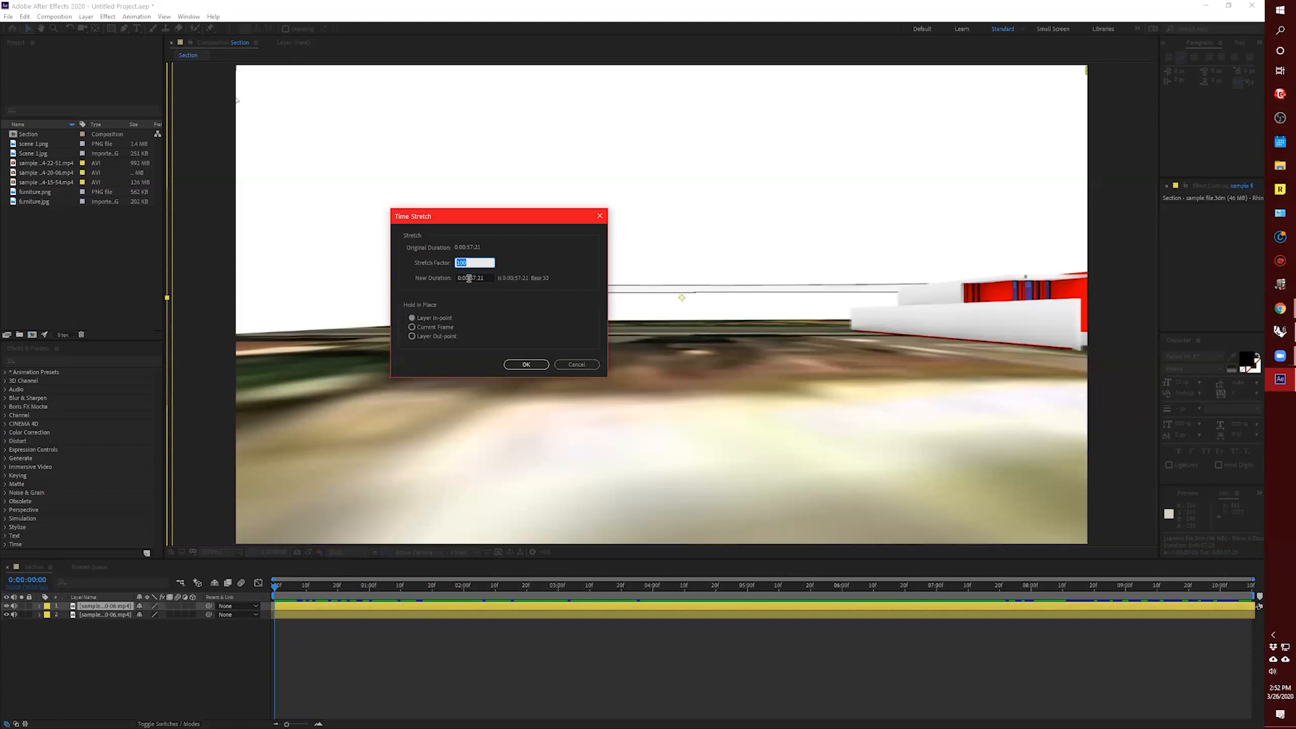
{"action": "left_click_drag", "start_coordinate": [469, 278], "coordinate": [520, 301]}
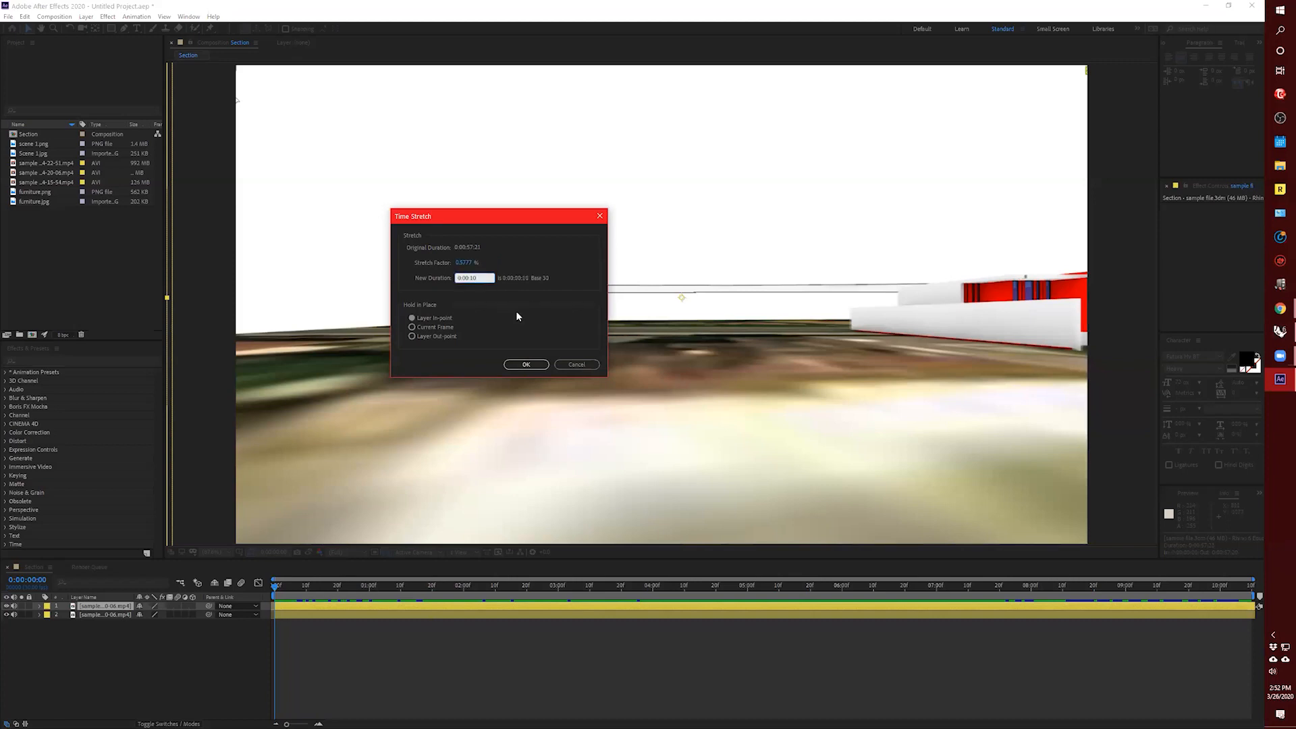
{"action": "left_click", "coordinate": [539, 365]}
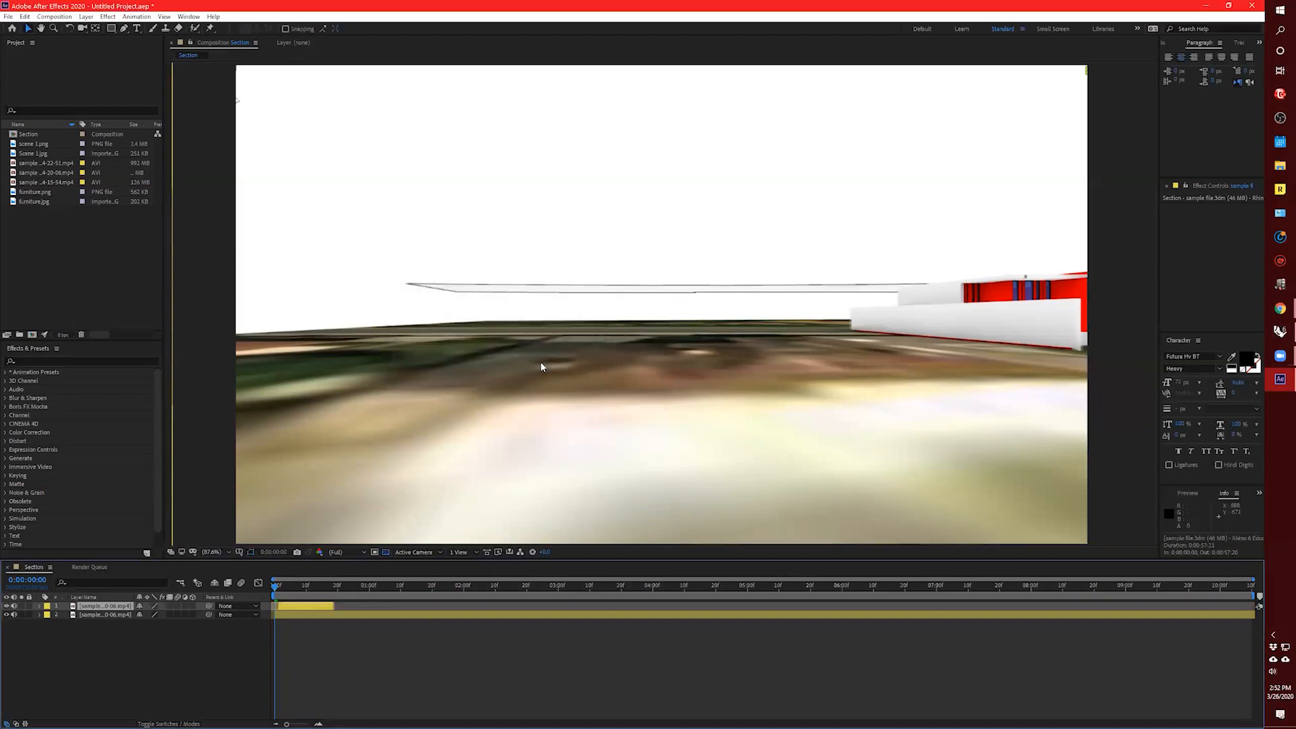
{"action": "left_click_drag", "start_coordinate": [285, 597], "coordinate": [297, 601]}
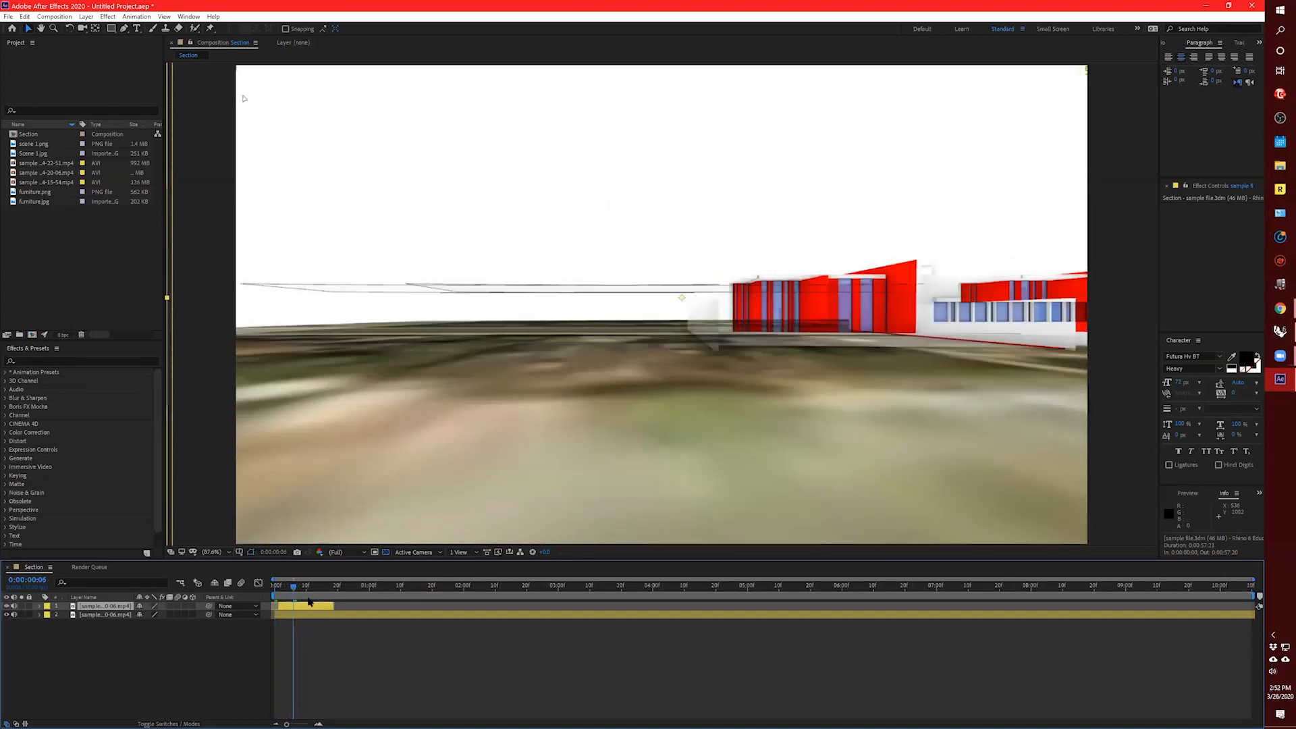
{"action": "key", "text": "ctrl+z"}
Time-stretch the top clip layer to a new duration of 0:00:10.
{"action": "right_click", "coordinate": [299, 606]}
{"action": "mouse_move", "coordinate": [354, 386]}
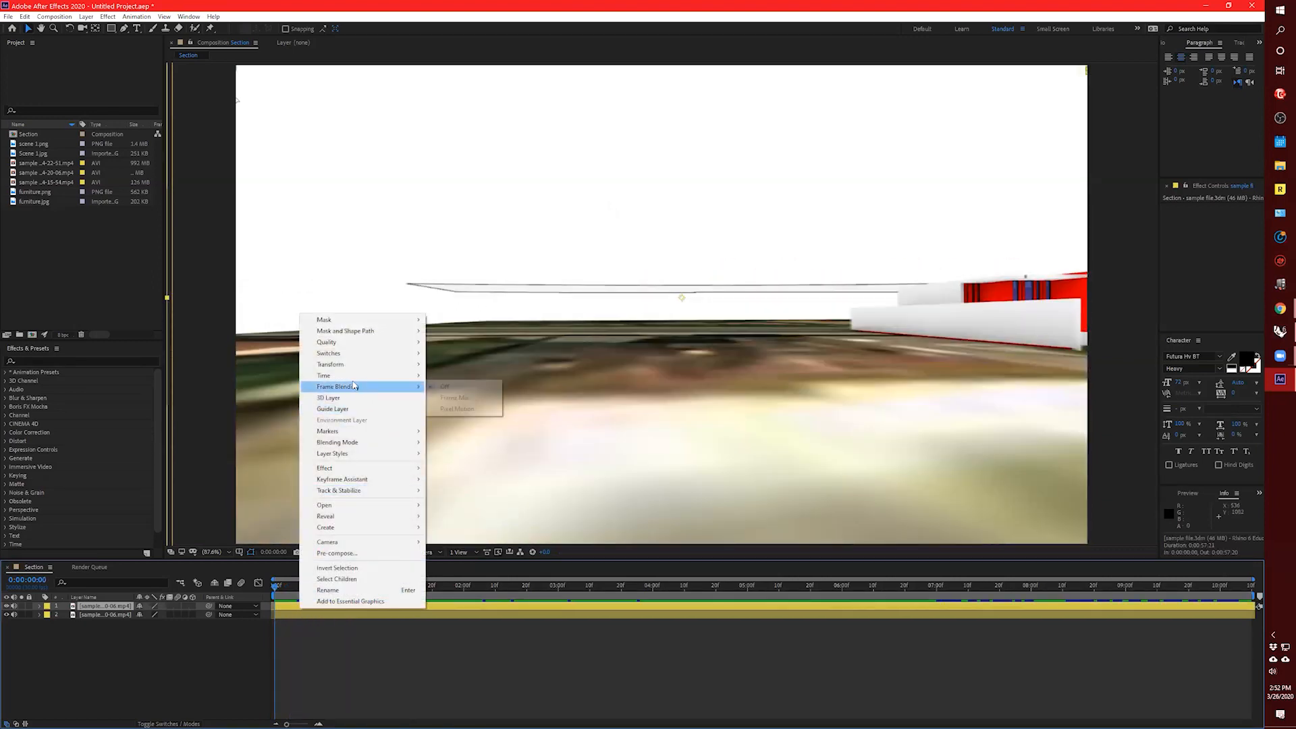
{"action": "left_click", "coordinate": [459, 398]}
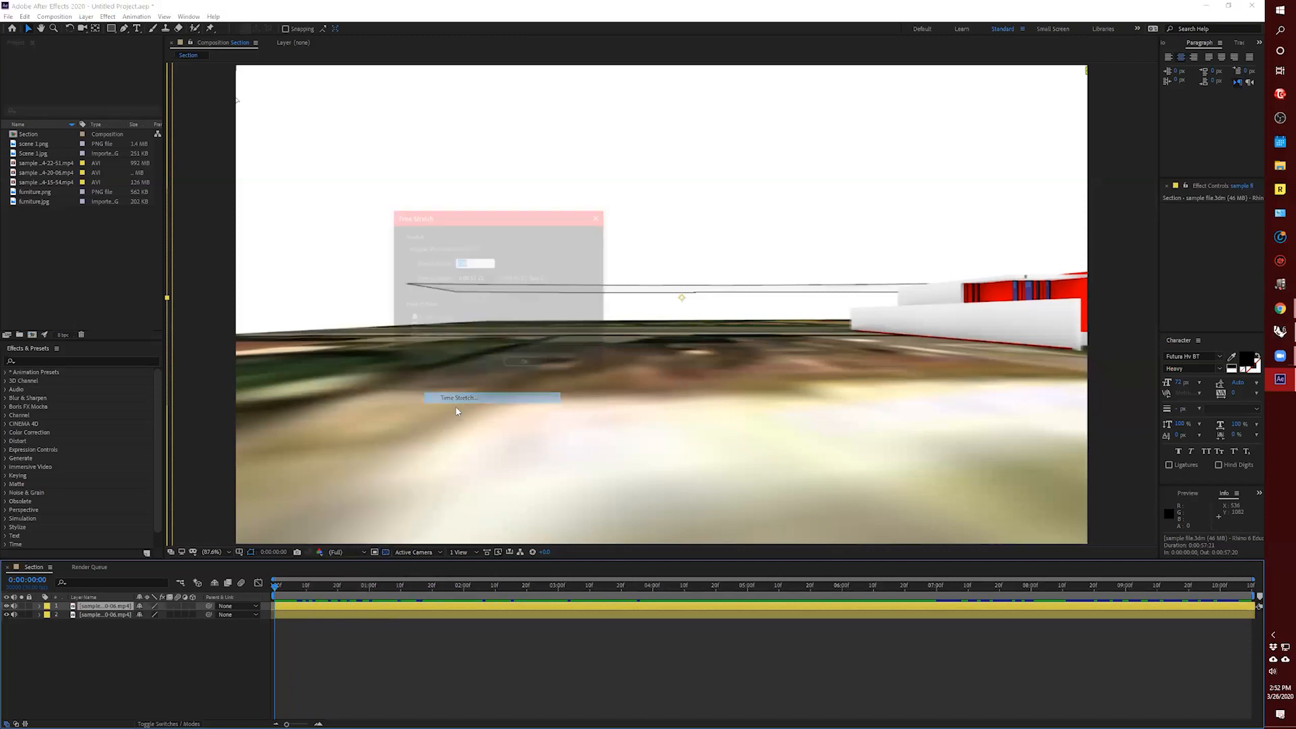
{"action": "left_click_drag", "start_coordinate": [470, 277], "coordinate": [533, 310]}
{"action": "type", "text": "10"}
{"action": "left_click", "coordinate": [526, 365]}
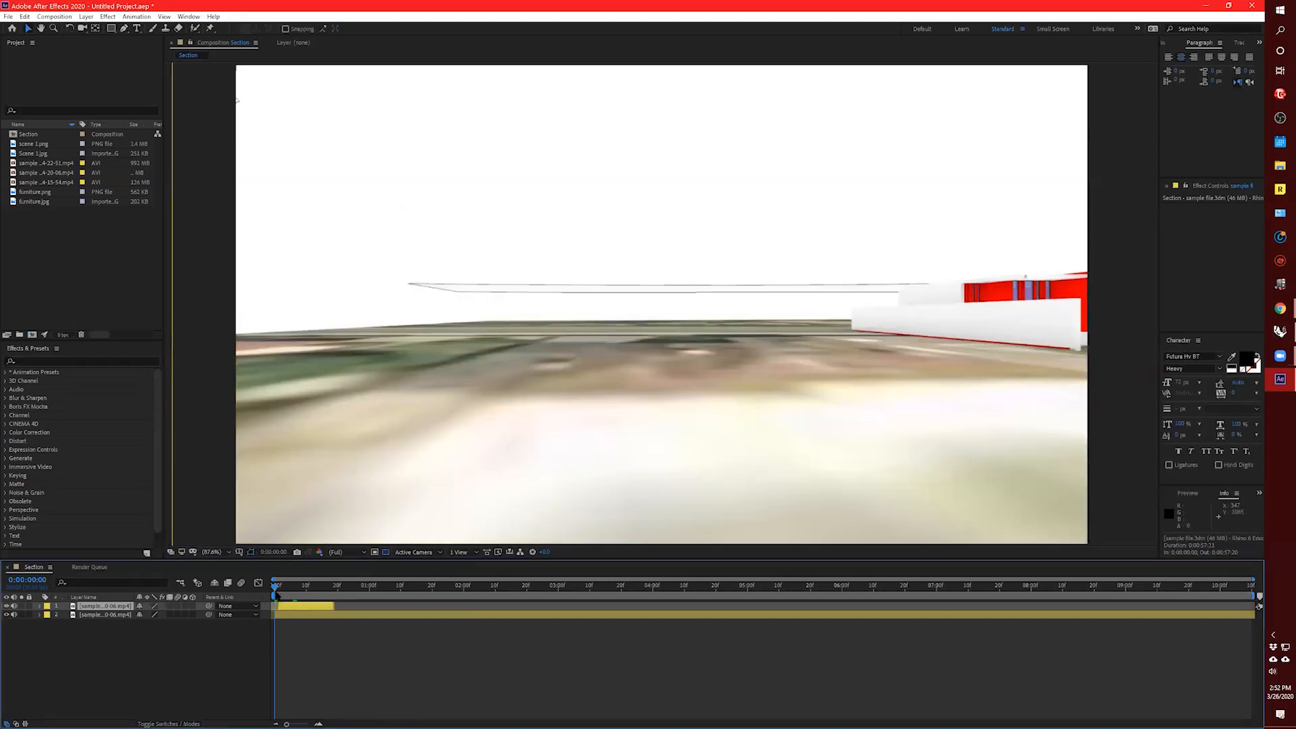
Time-stretch the lower clip layer to a new duration of 0:00:10, matching the top one.
{"action": "right_click", "coordinate": [289, 614]}
{"action": "mouse_move", "coordinate": [399, 512]}
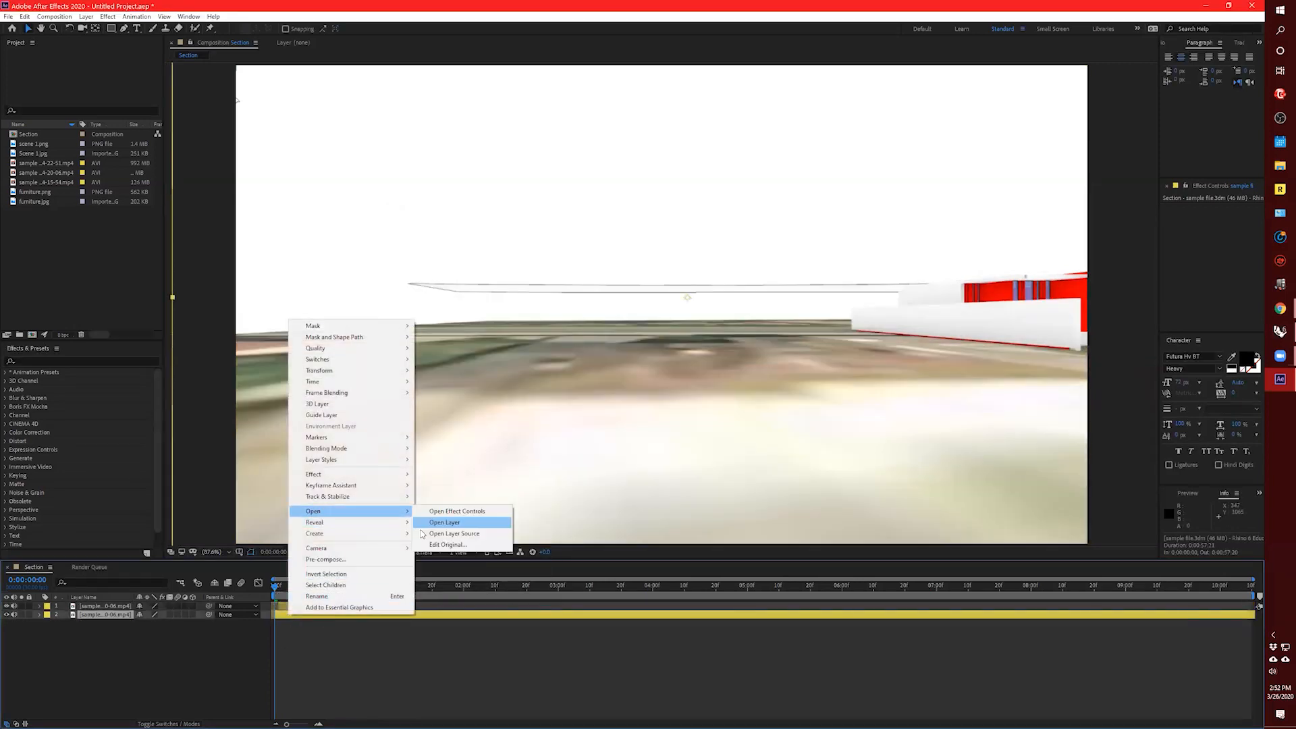
{"action": "mouse_move", "coordinate": [392, 382]}
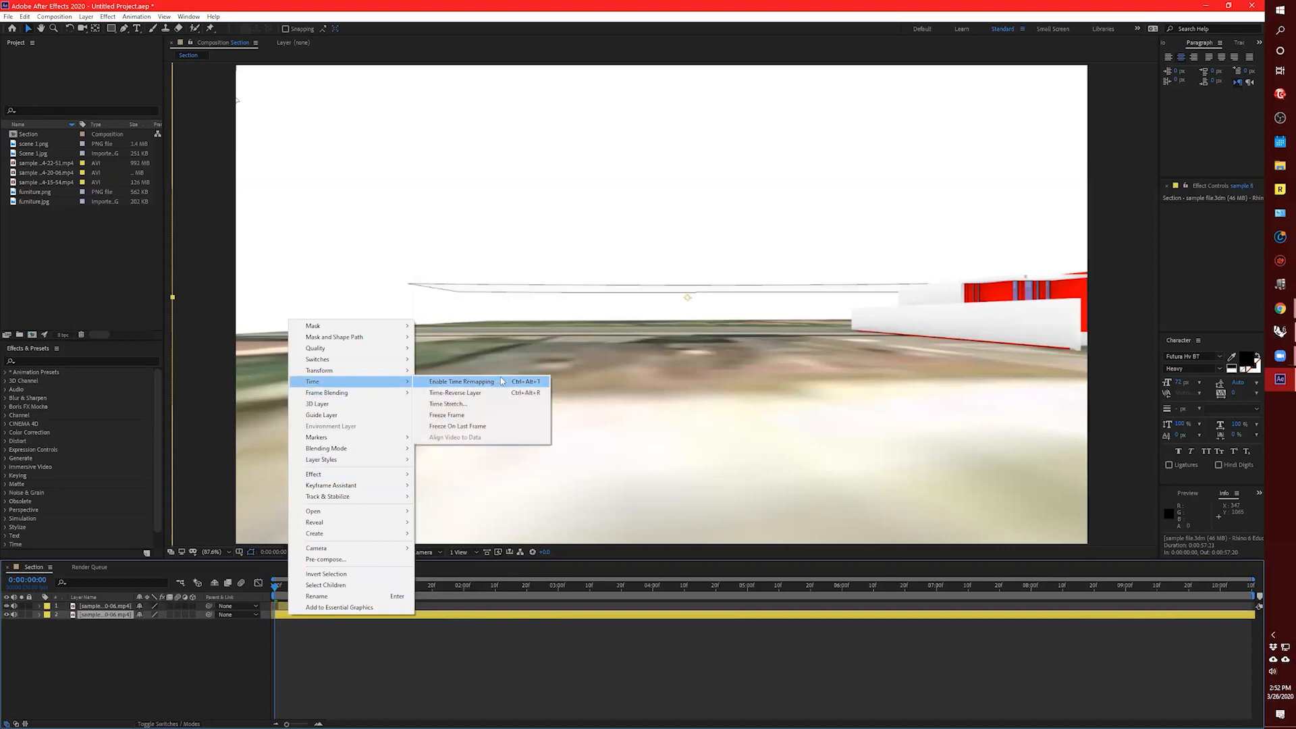
{"action": "left_click", "coordinate": [448, 404]}
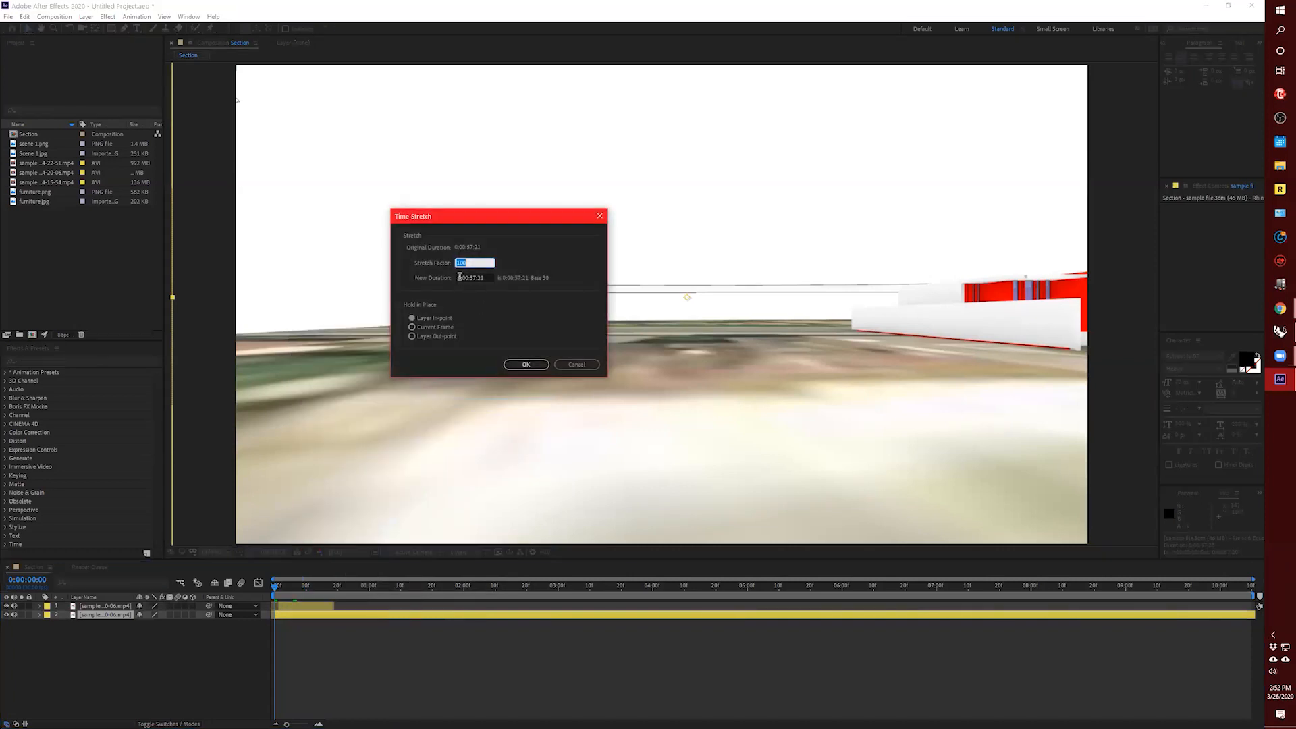
{"action": "left_click", "coordinate": [470, 277]}
{"action": "type", "text": "0:00:10"}
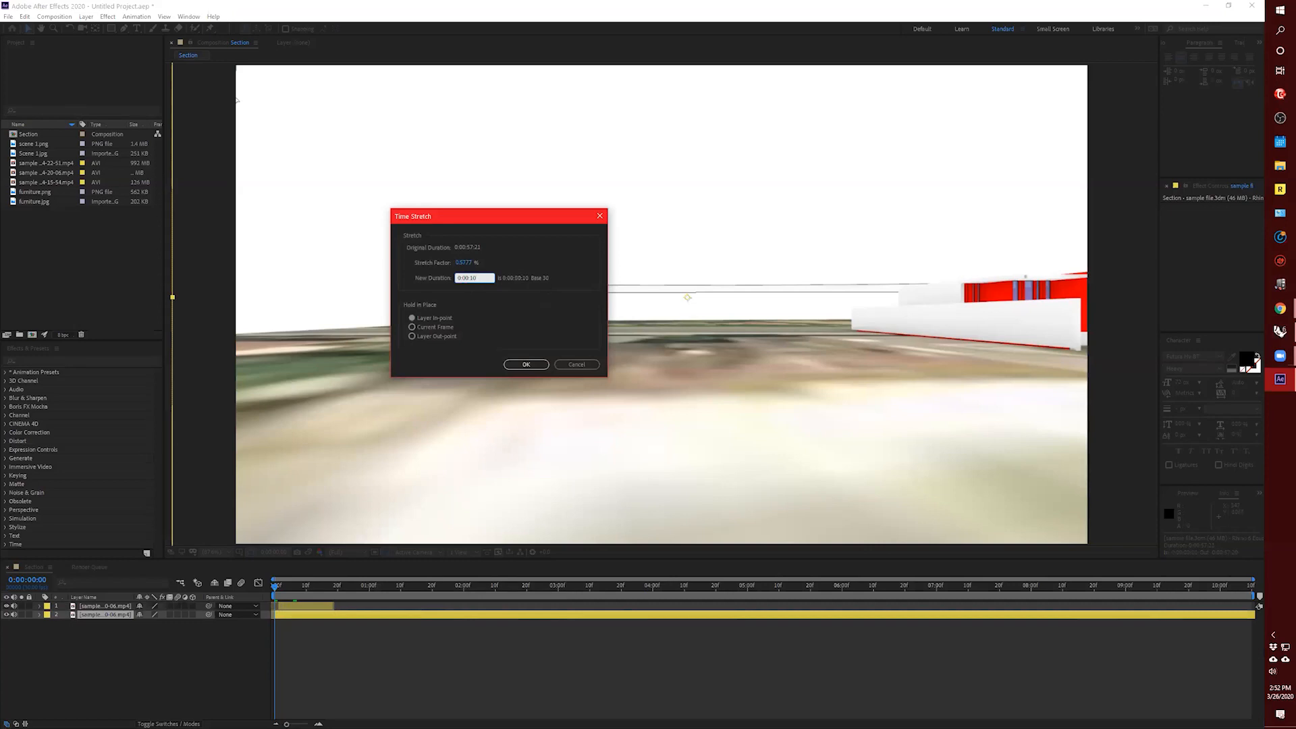
{"action": "left_click", "coordinate": [535, 369]}
Select both stretched clip layers and move them earlier, to the start of the timeline.
{"action": "key", "text": "Page_Down"}
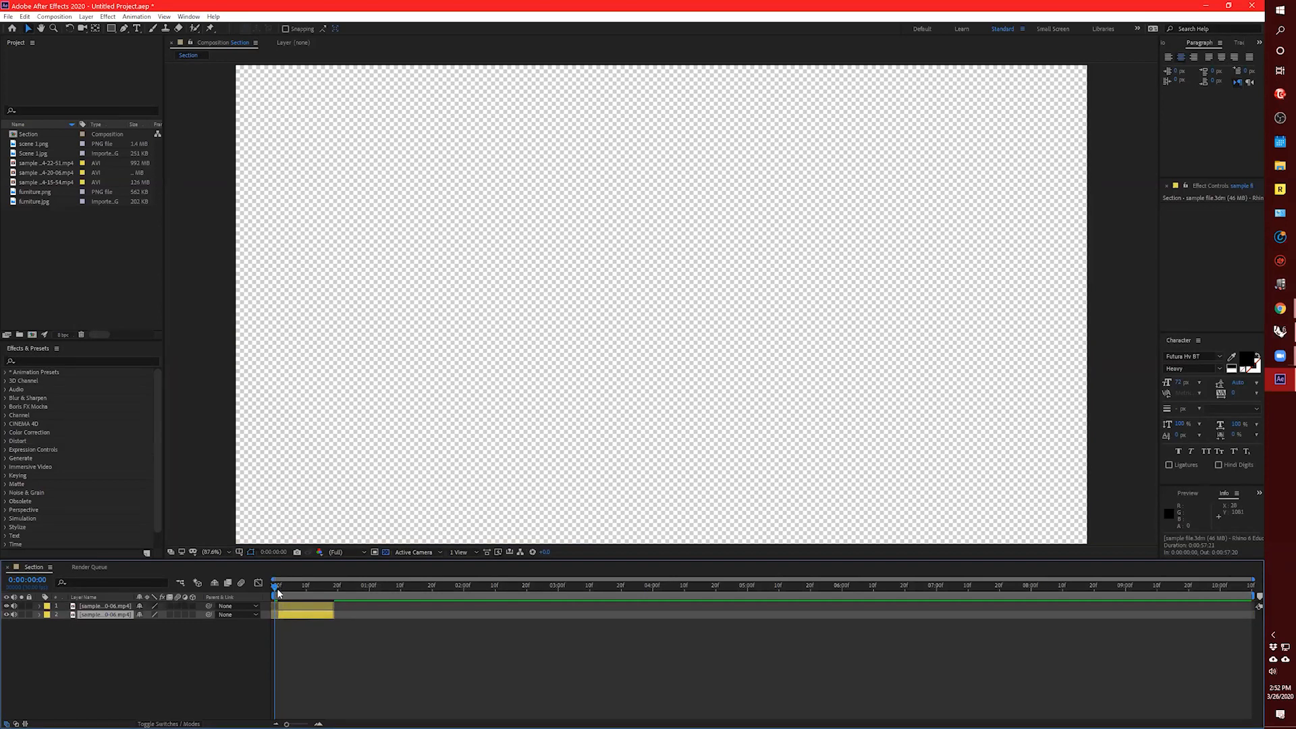
{"action": "left_click_drag", "start_coordinate": [355, 663], "coordinate": [285, 601]}
{"action": "key", "text": "Page_Up"}
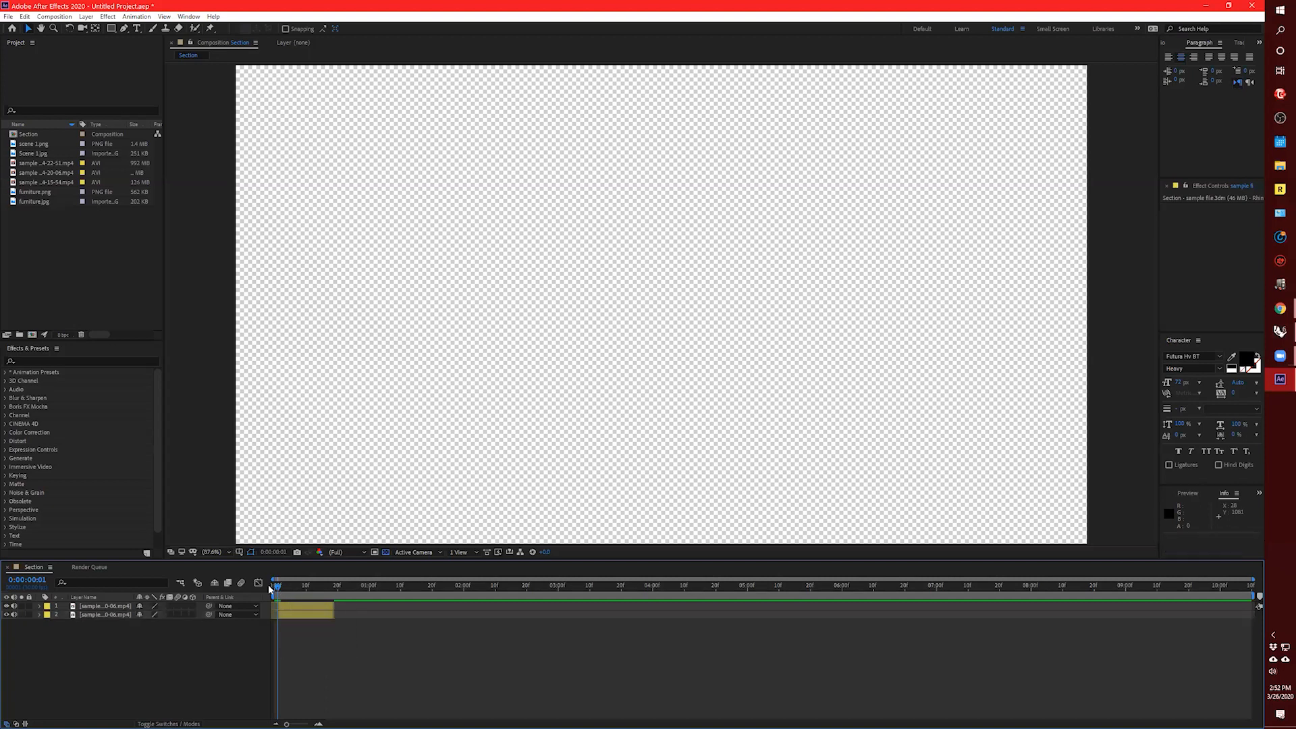
{"action": "left_click", "coordinate": [287, 616]}
{"action": "left_click", "coordinate": [295, 607], "text": "shift"}
{"action": "left_click_drag", "start_coordinate": [295, 612], "coordinate": [274, 589]}
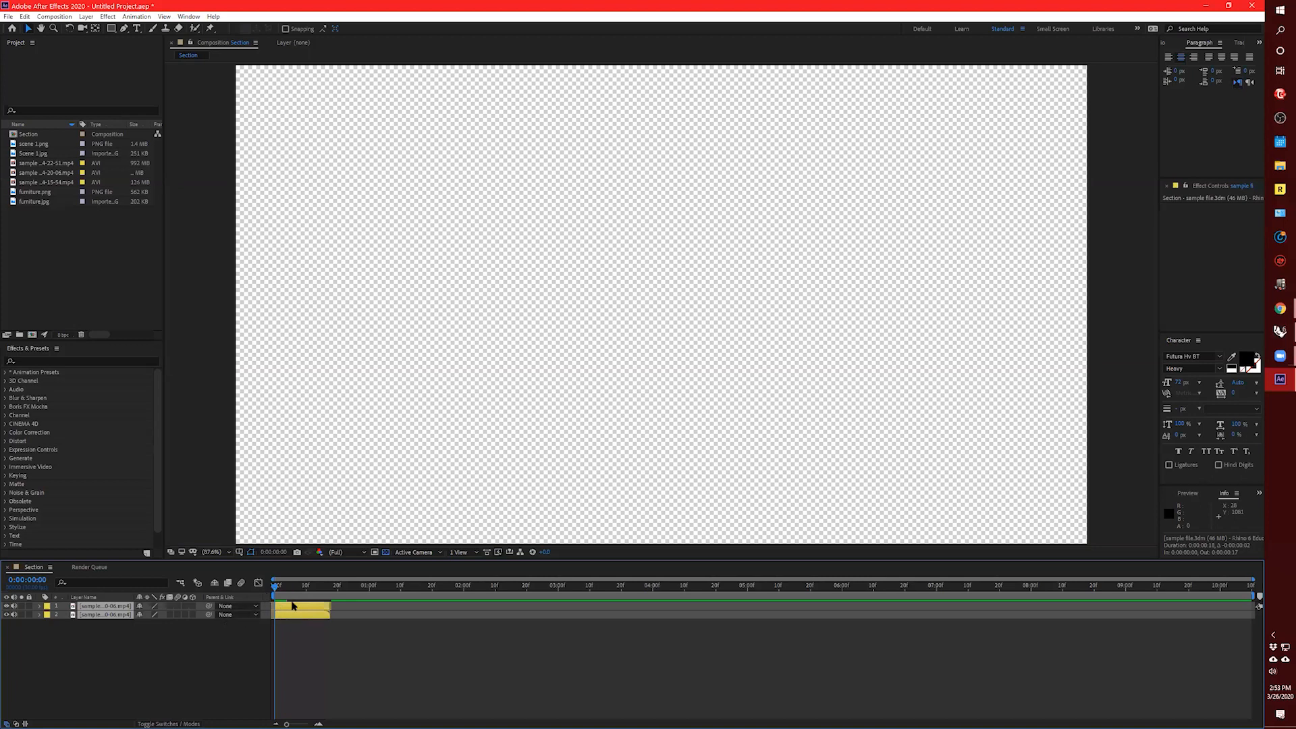
Examine the first frames of the composition one by one to check where the stretched clips begin.
{"action": "key", "text": "semicolon"}
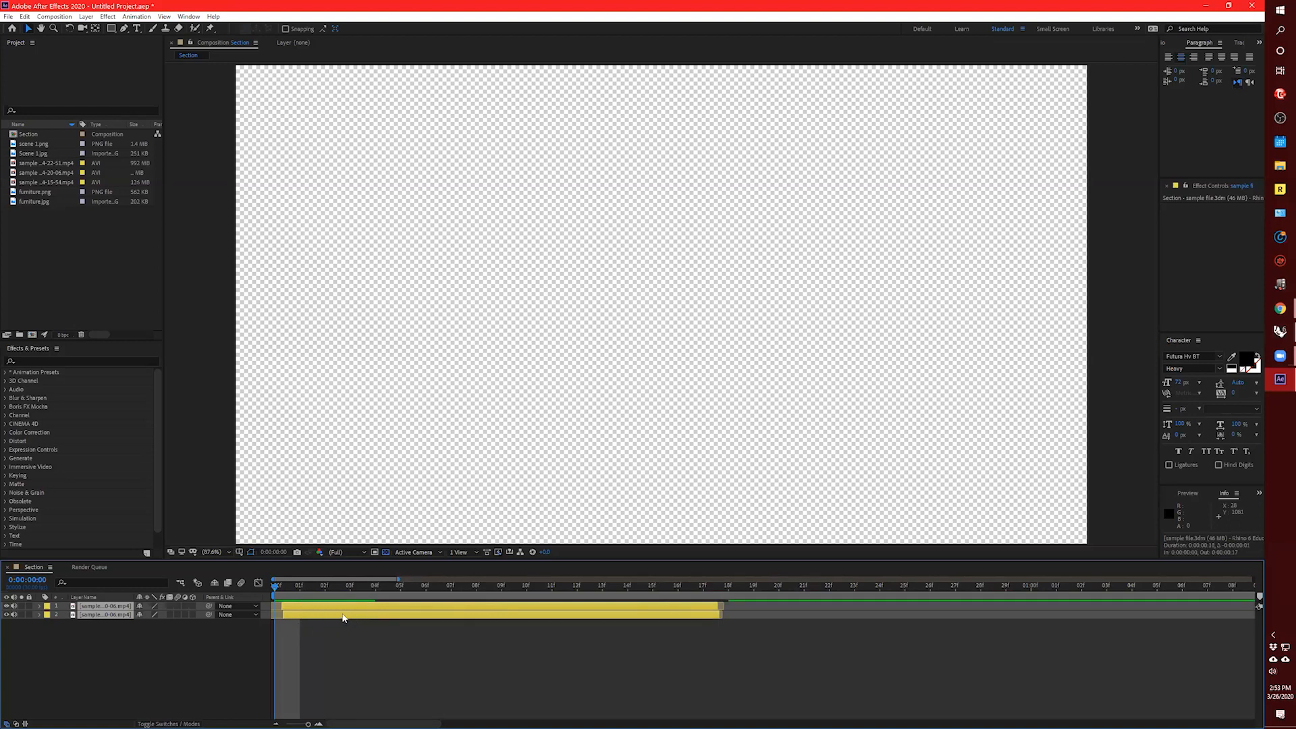
{"action": "key", "text": "Page_Up"}
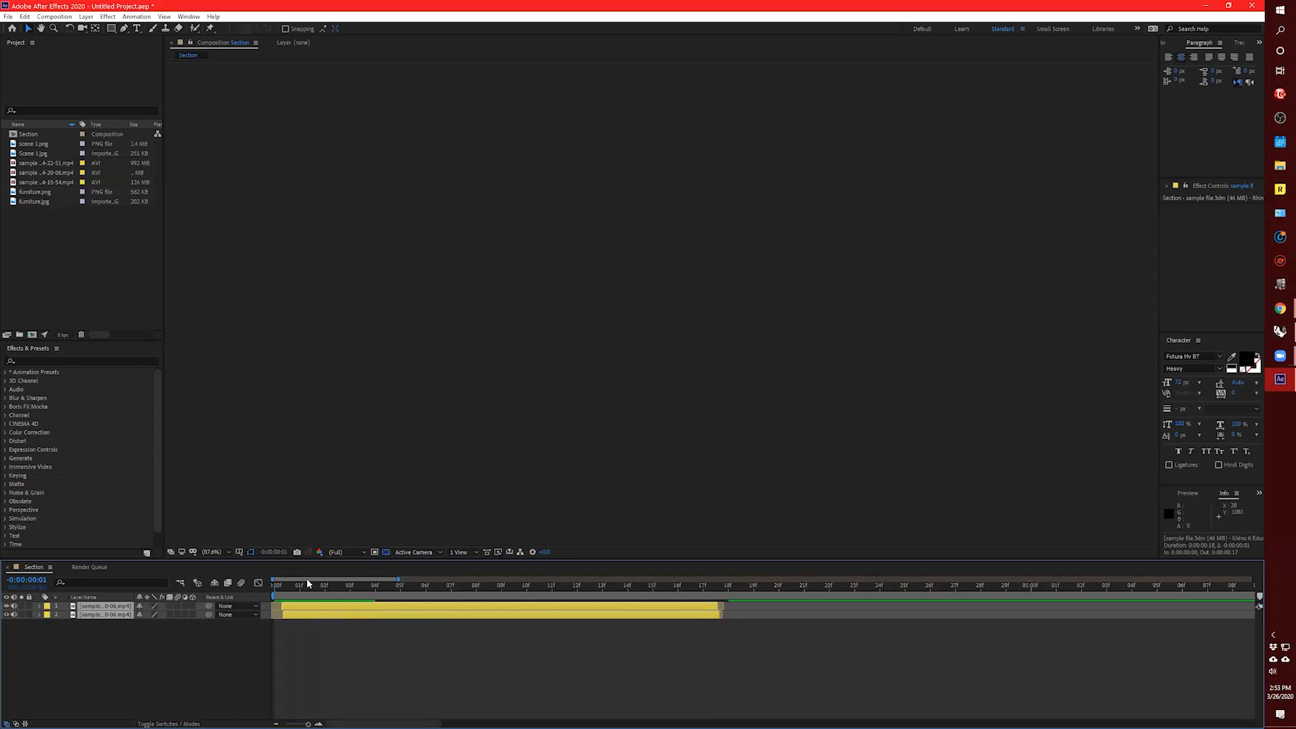
{"action": "key", "text": "Page_Down"}
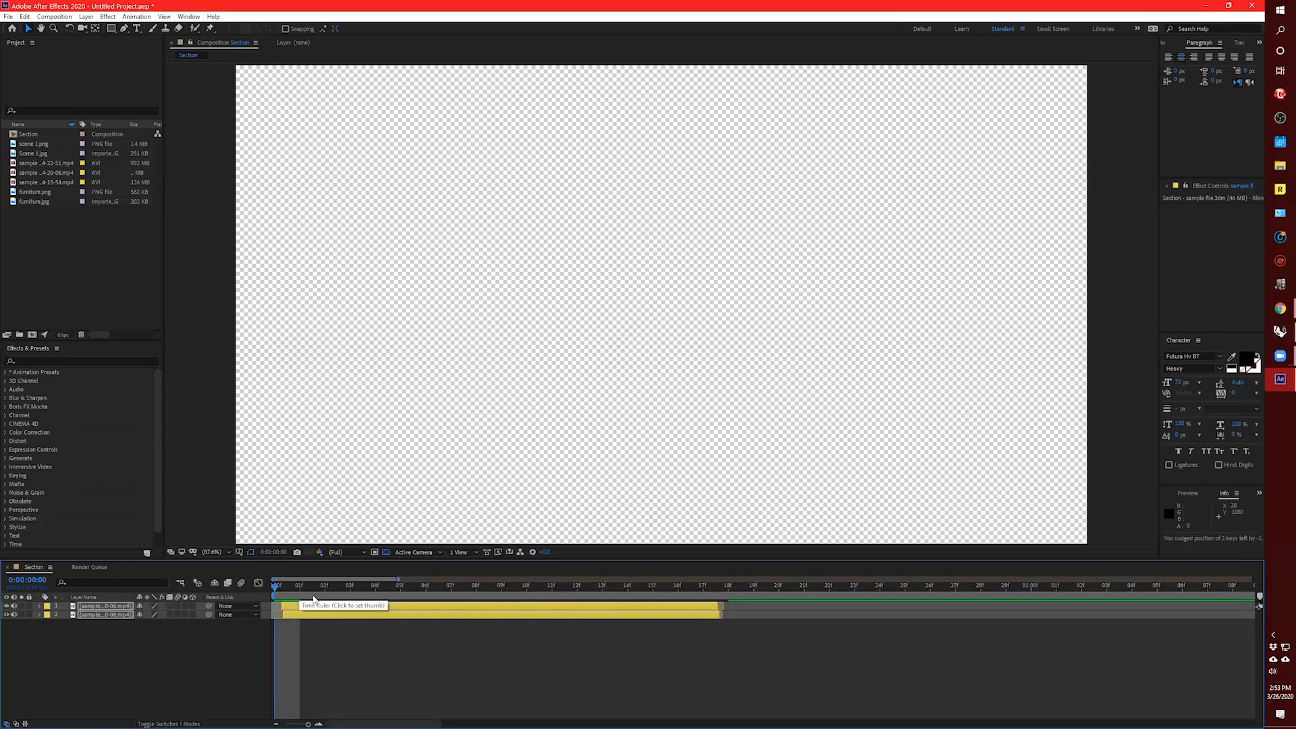
{"action": "key", "text": "Page_Up"}
{"action": "key", "text": "Page_Up"}
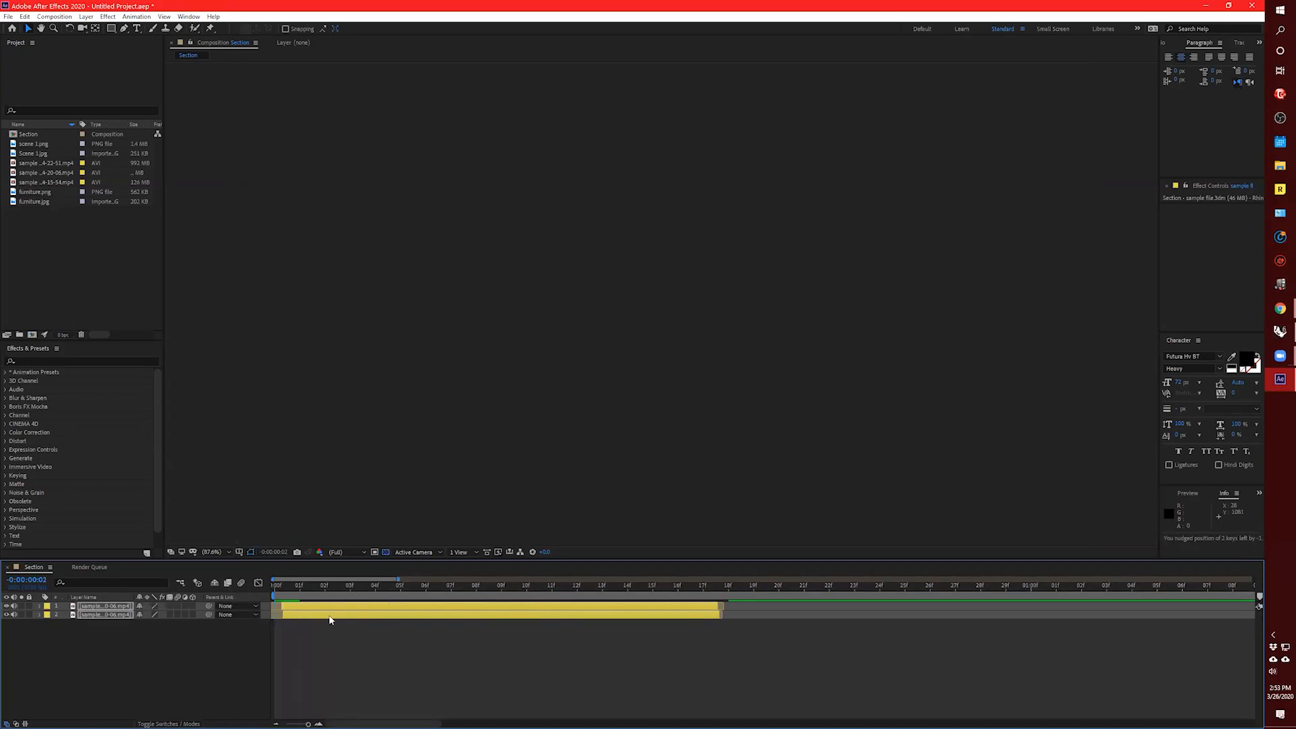
{"action": "left_click", "coordinate": [274, 588]}
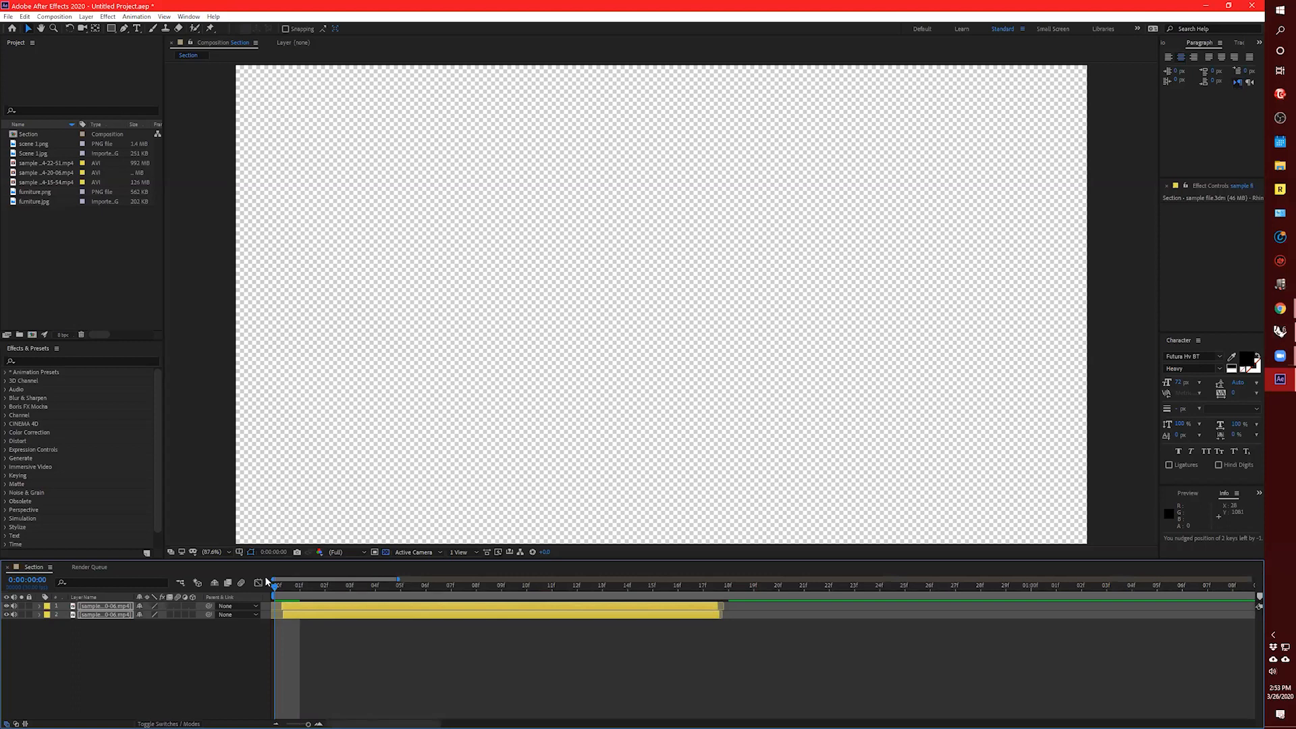
{"action": "left_click", "coordinate": [267, 582]}
{"action": "left_click", "coordinate": [298, 586]}
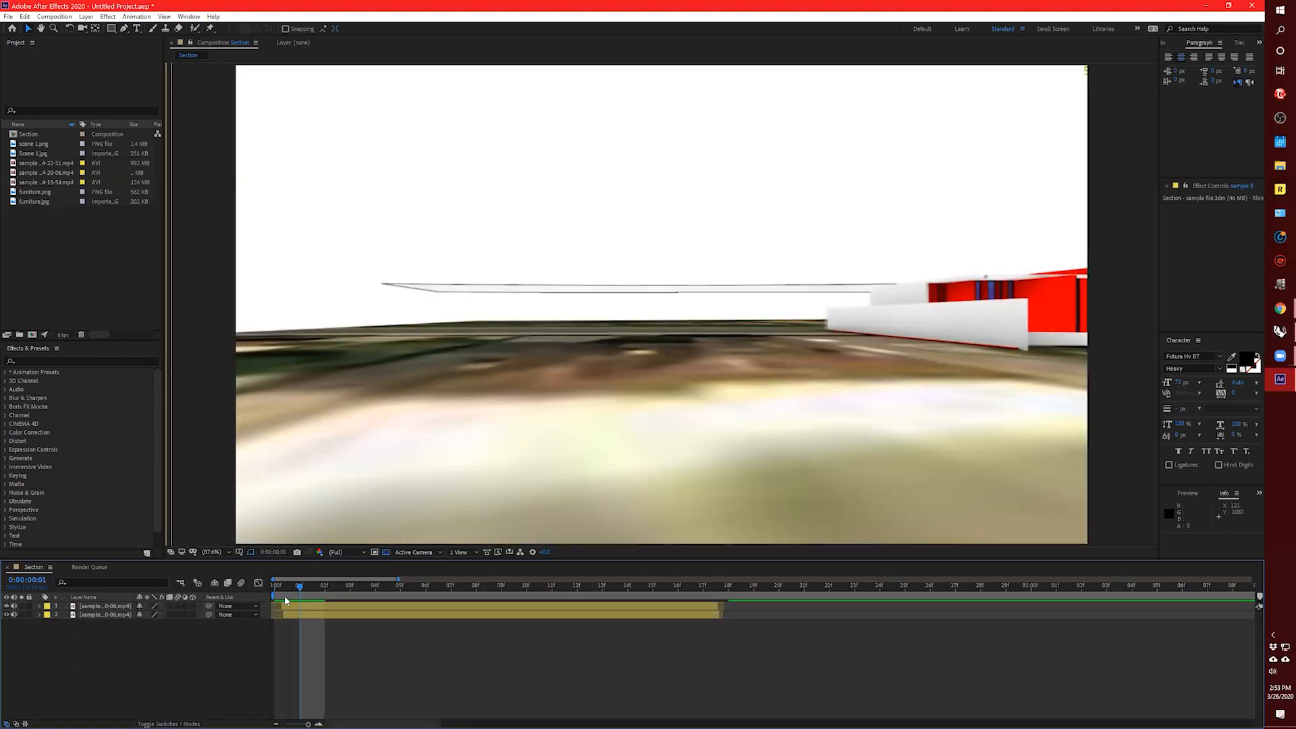
{"action": "key", "text": "Page_Up"}
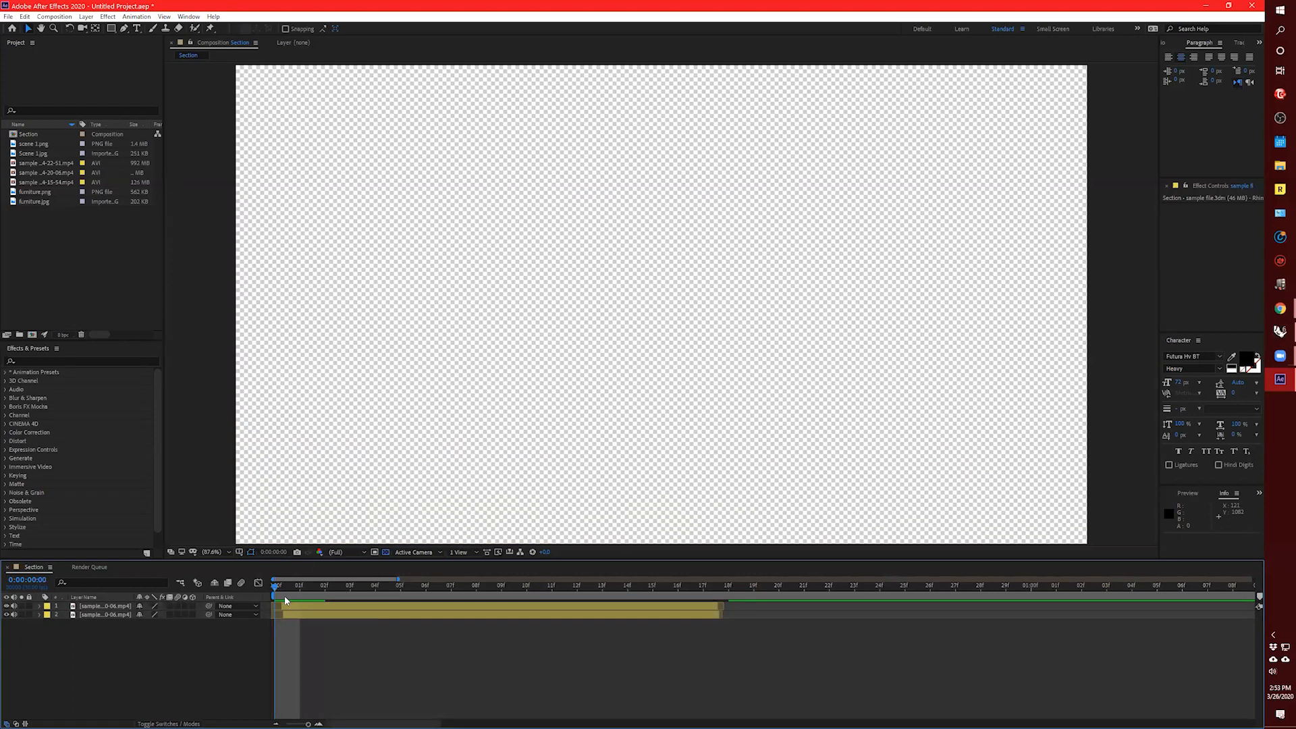
{"action": "key", "text": "Page_Down"}
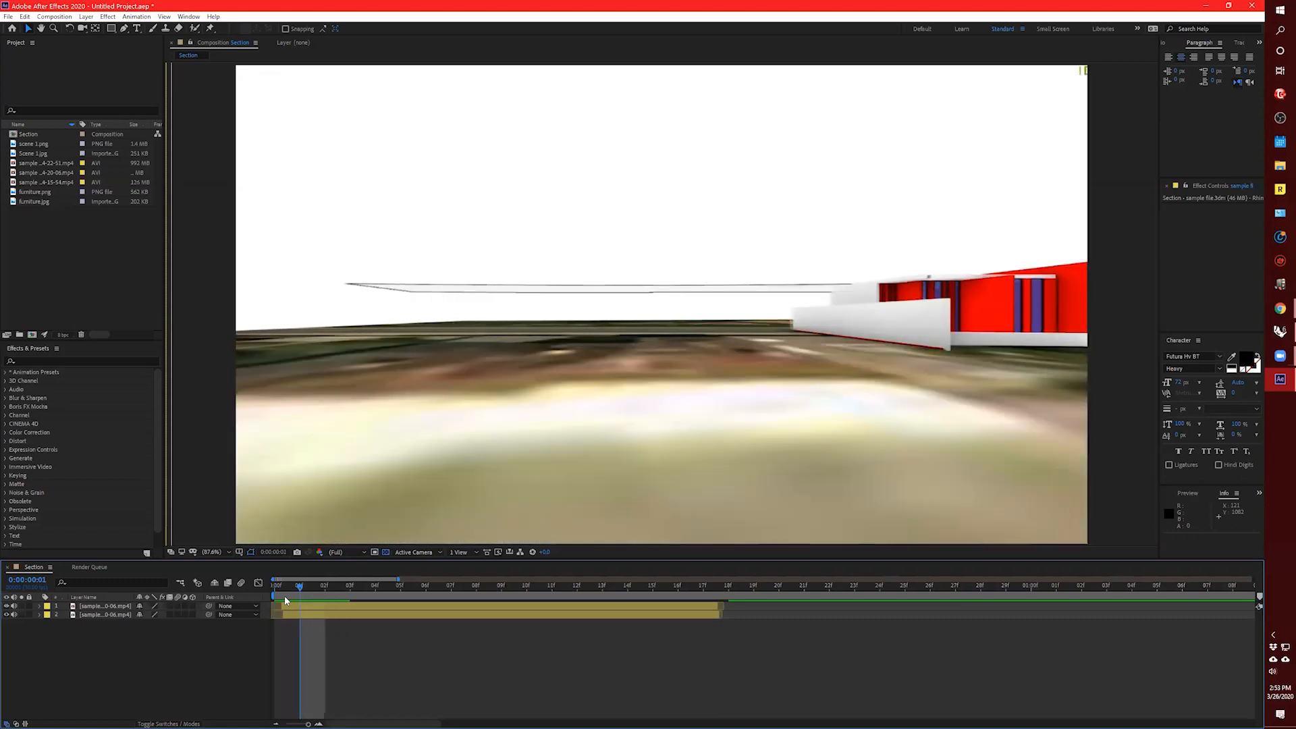
{"action": "key", "text": "Page_Up"}
{"action": "key", "text": "Page_Down"}
{"action": "key", "text": "Page_Down"}
{"action": "key", "text": "Page_Up"}
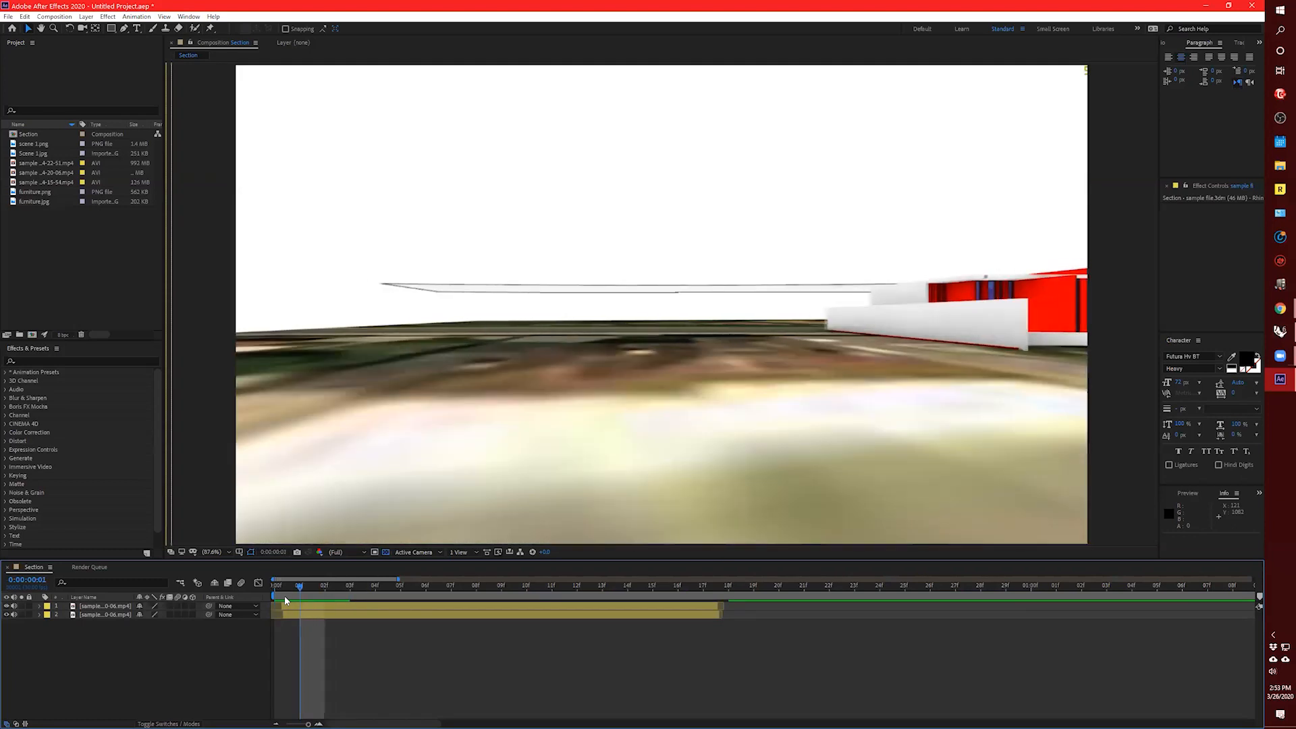
{"action": "key", "text": "Page_Up"}
Shift both stretched clip layers about one frame earlier so that their footage covers the composition's first frame.
{"action": "left_click", "coordinate": [330, 608]}
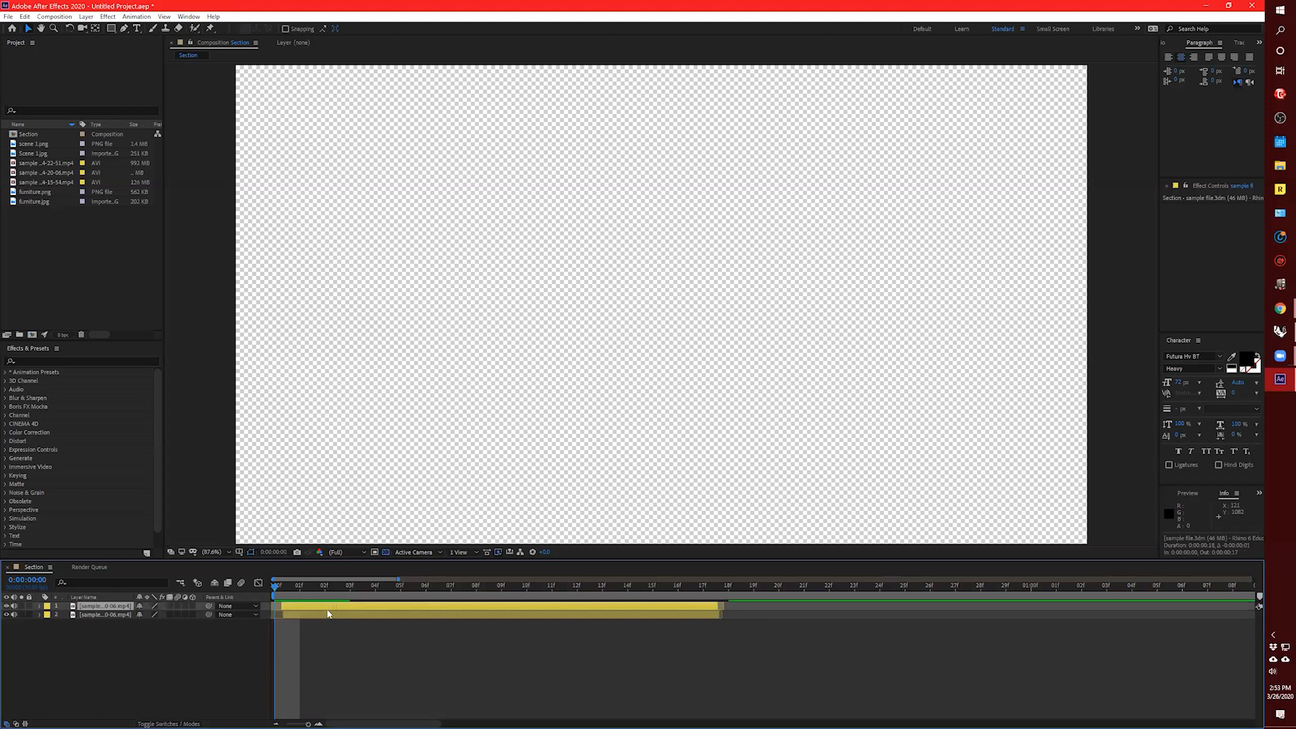
{"action": "left_click", "coordinate": [326, 613], "text": "shift"}
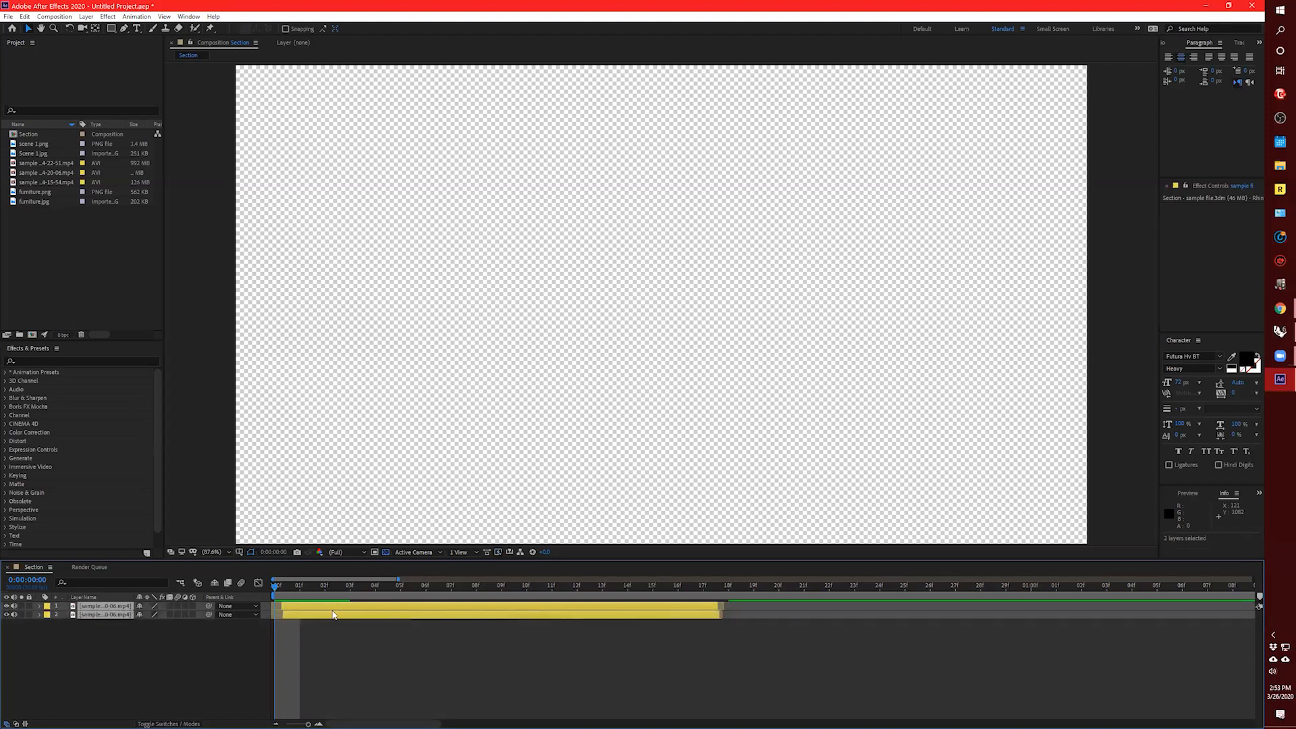
{"action": "left_click_drag", "start_coordinate": [324, 614], "coordinate": [299, 609]}
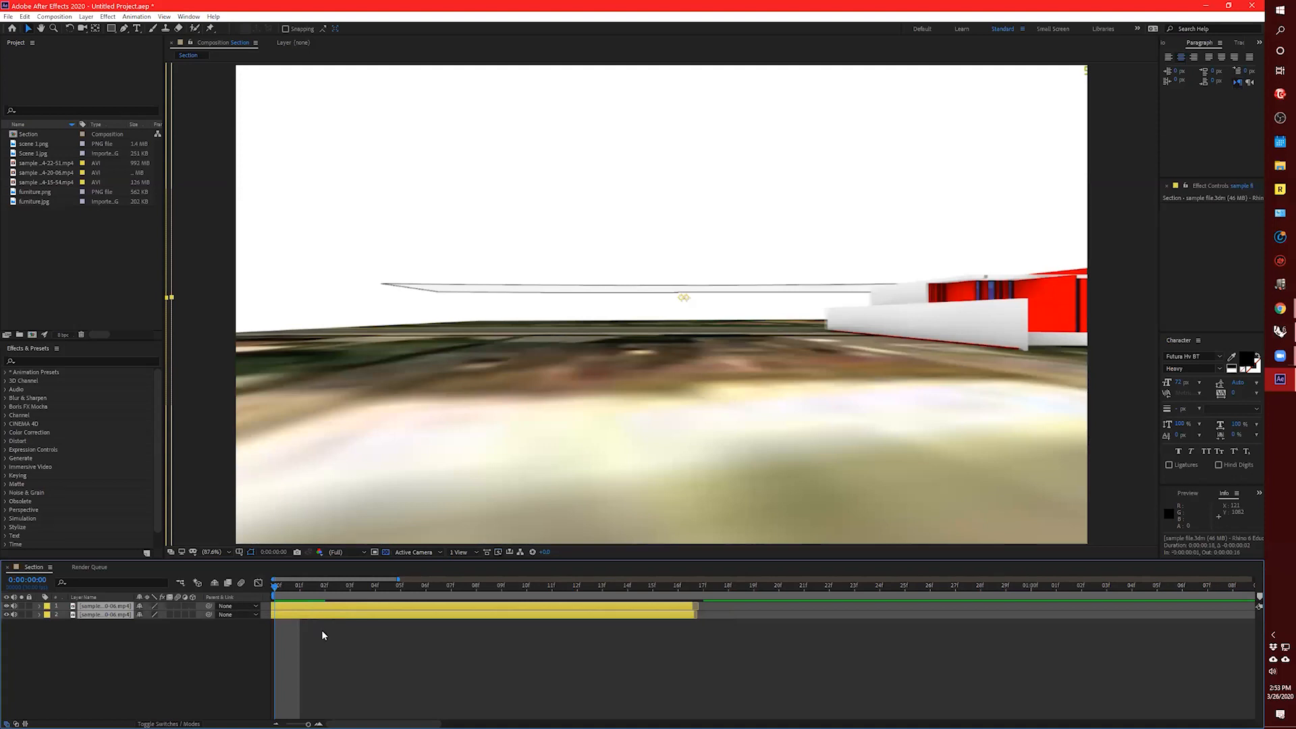
Play back the whole composition to check how fast the two stretched clips run.
{"action": "key", "text": "minus"}
{"action": "key", "text": "minus"}
{"action": "key", "text": "minus"}
{"action": "key", "text": "space"}
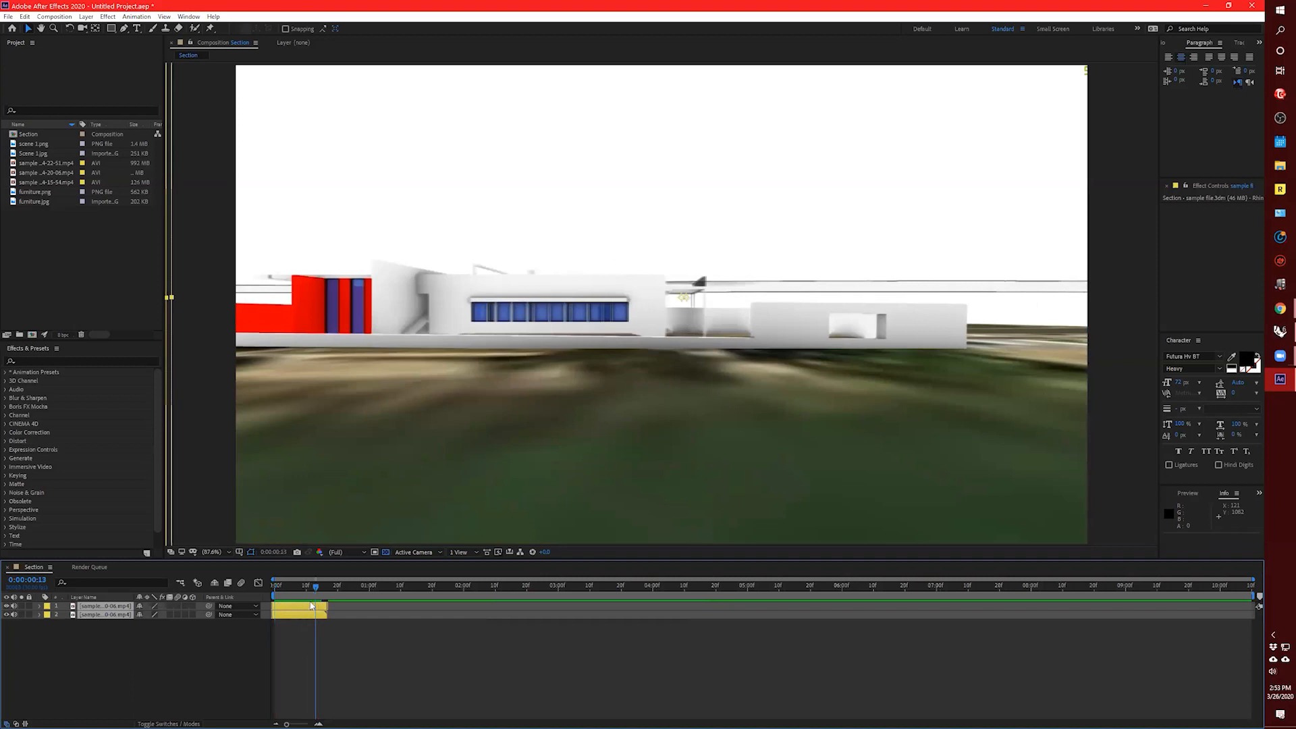
{"action": "key", "text": "space"}
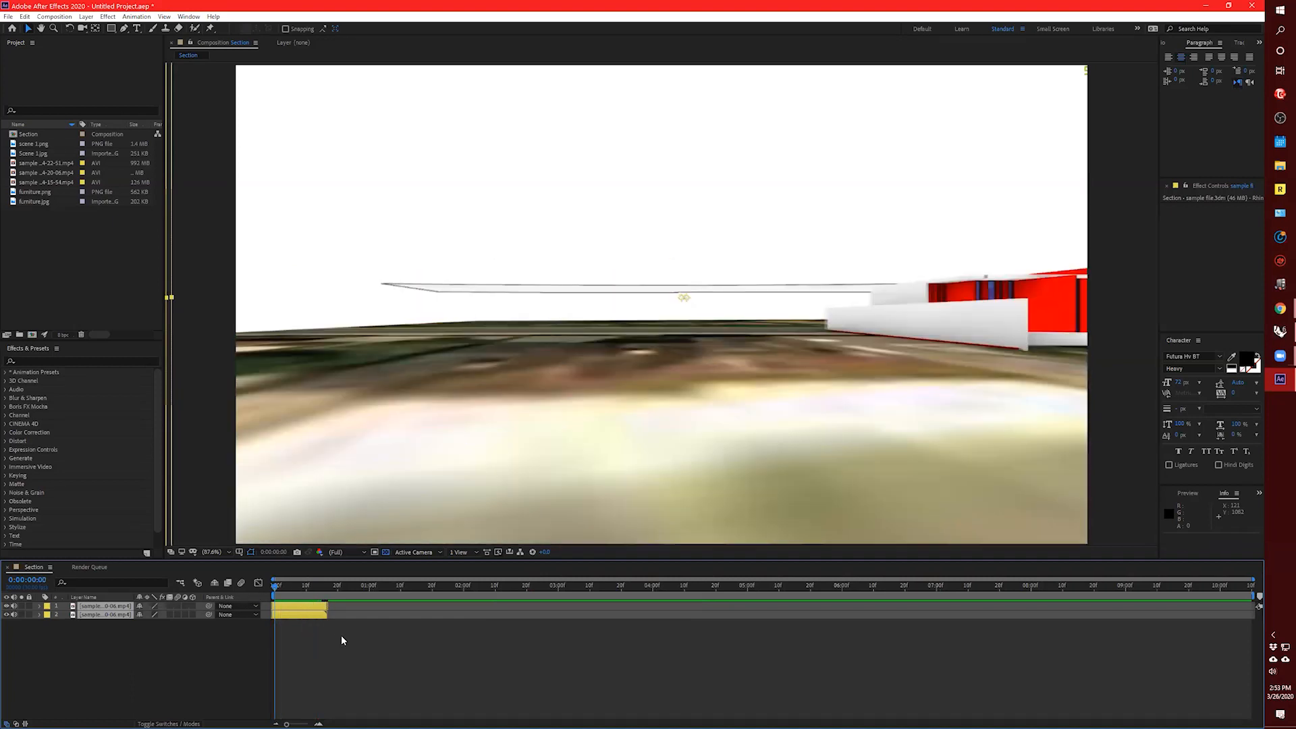
Time-stretch the lower clip layer to a new duration of 0:00:10:10.
{"action": "left_click", "coordinate": [311, 631]}
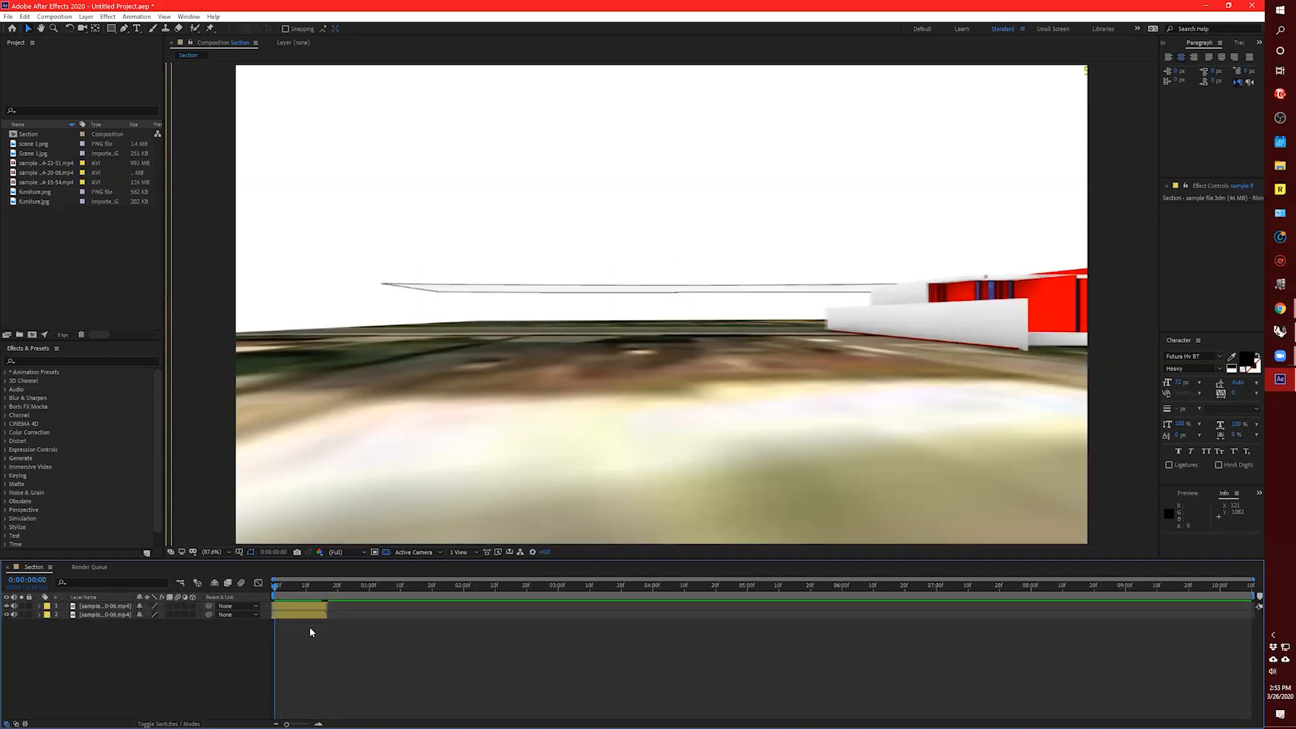
{"action": "left_click", "coordinate": [297, 614]}
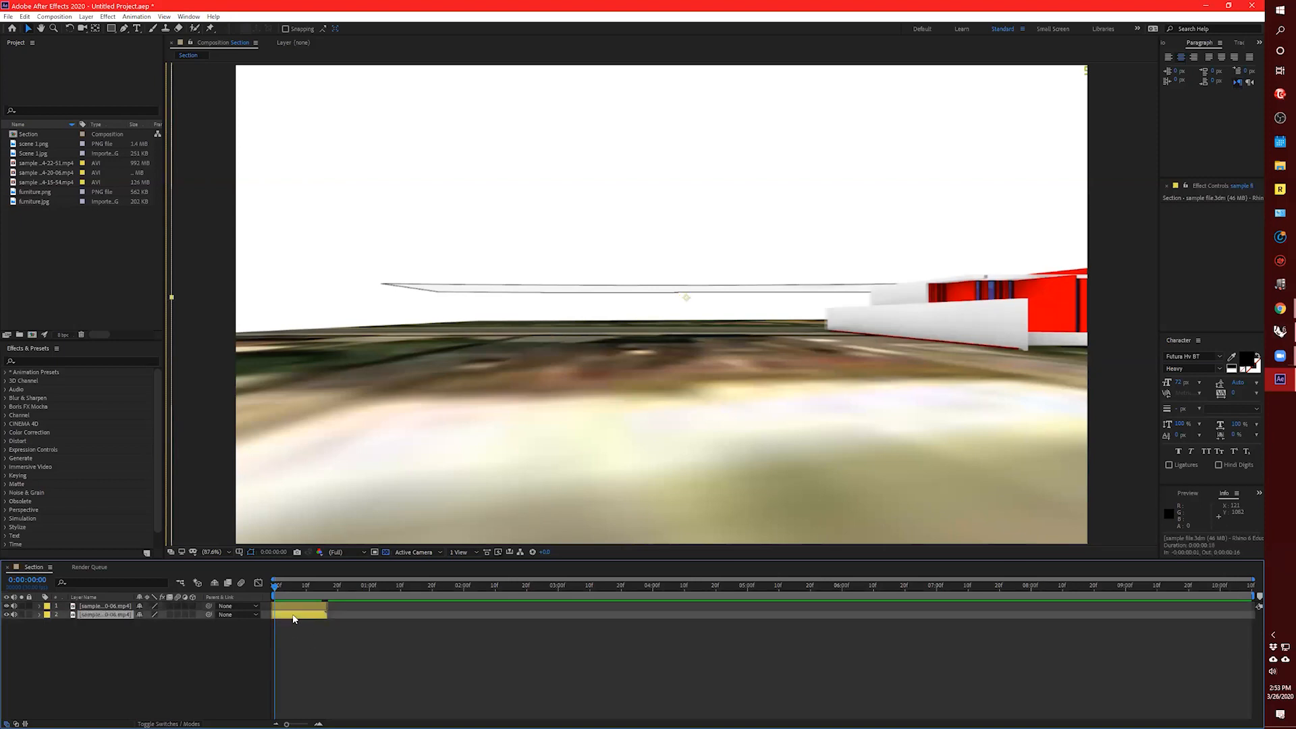
{"action": "right_click", "coordinate": [298, 616]}
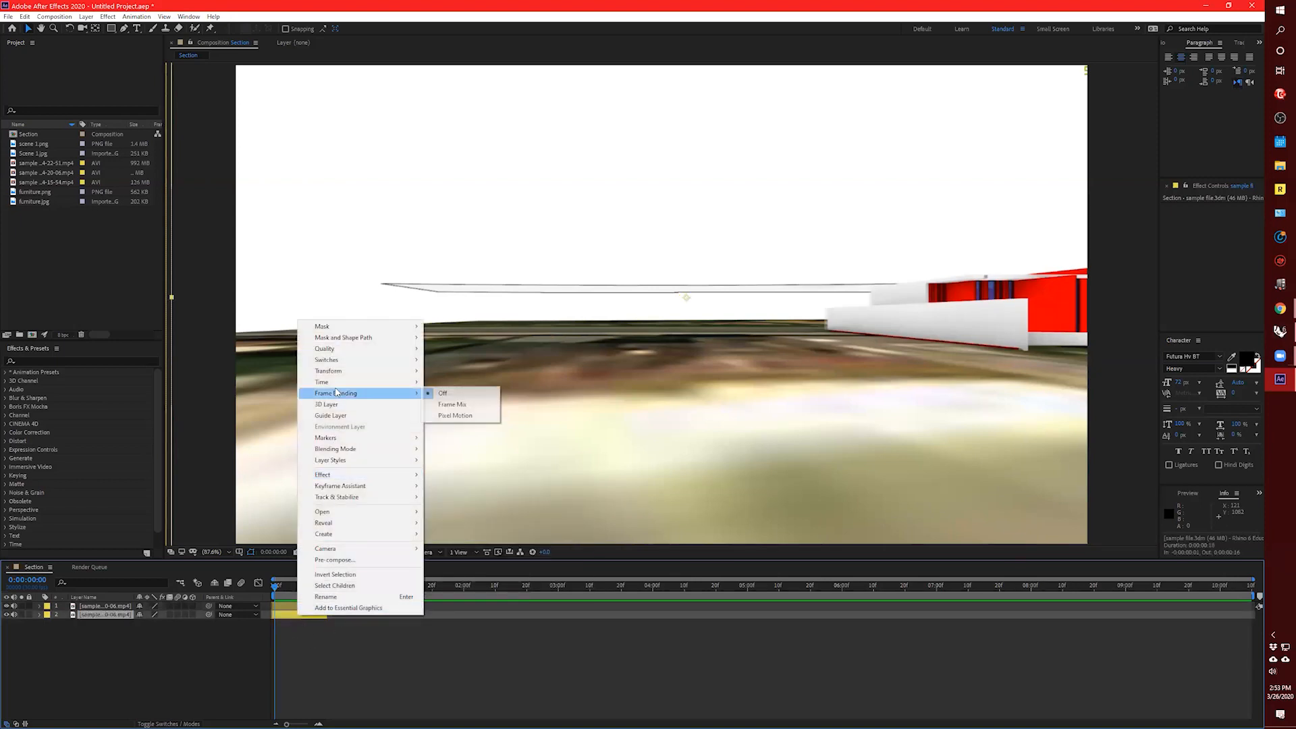
{"action": "mouse_move", "coordinate": [336, 382]}
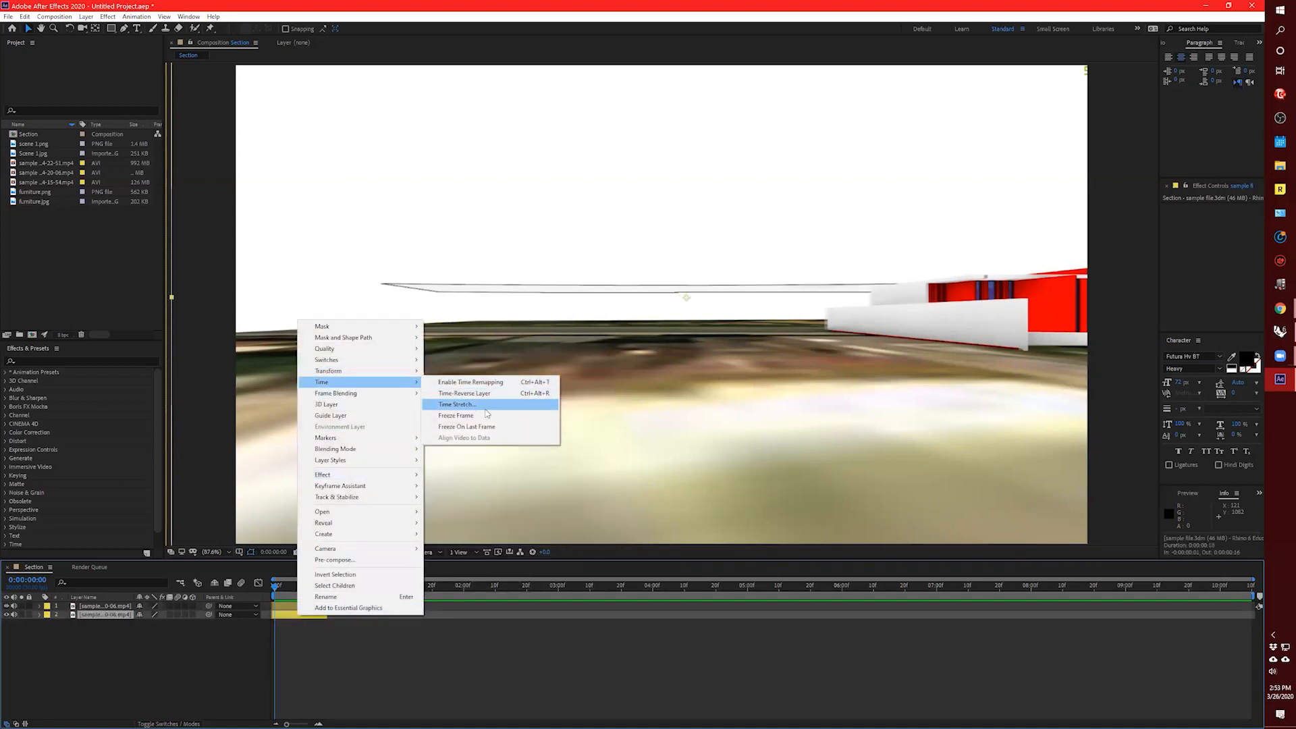
{"action": "left_click", "coordinate": [464, 404]}
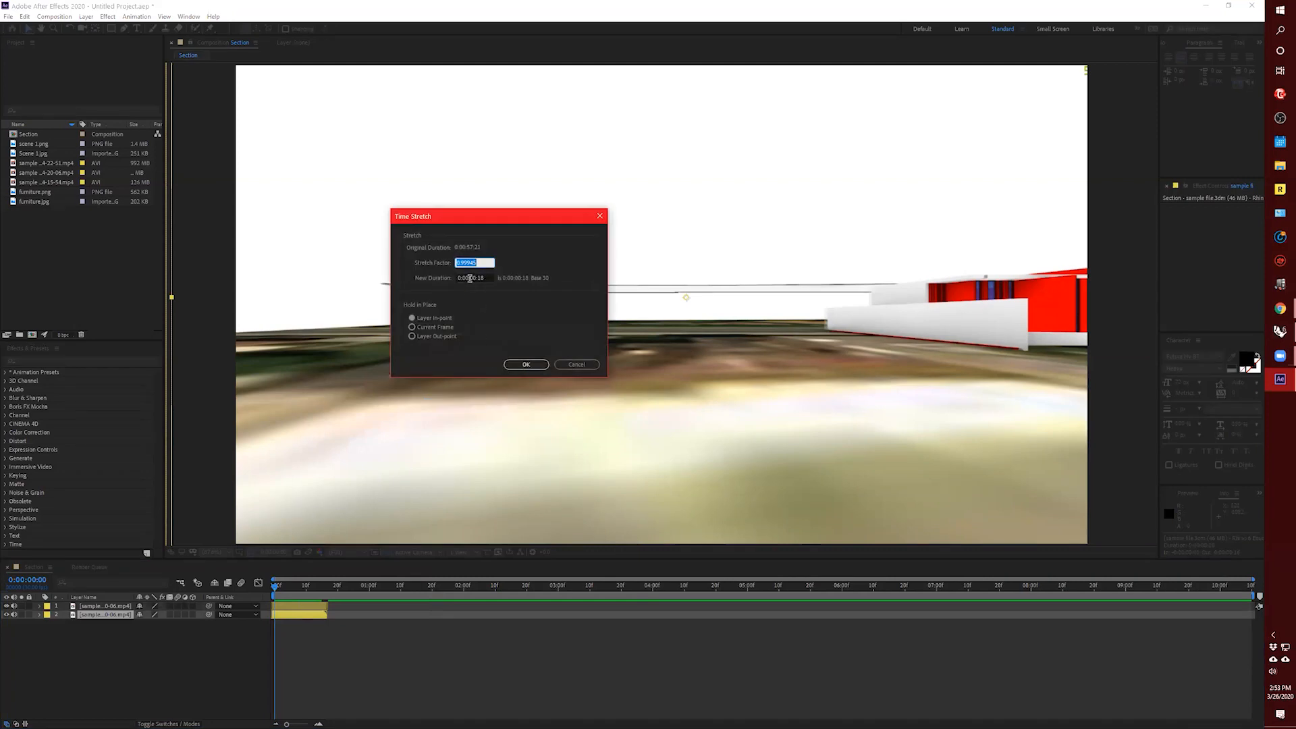
{"action": "left_click_drag", "start_coordinate": [470, 278], "coordinate": [507, 292]}
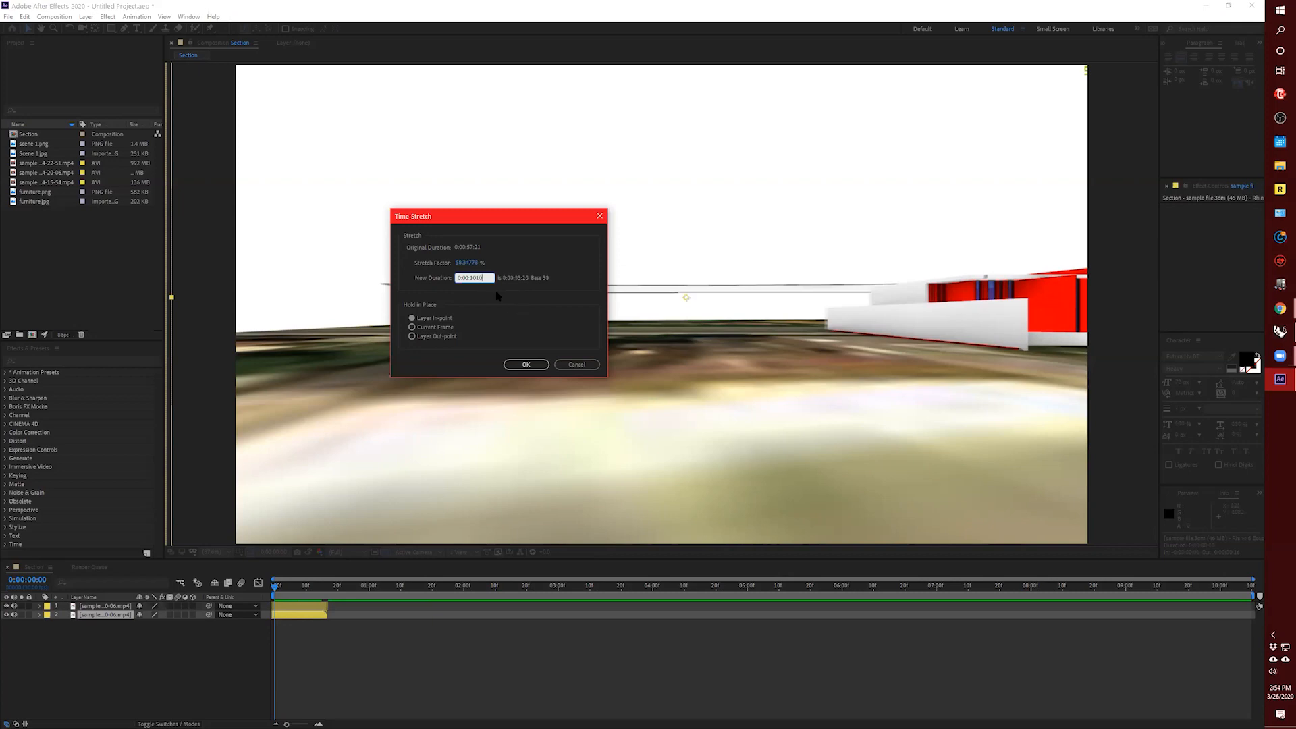
{"action": "type", "text": "1010"}
{"action": "key", "text": "Left"}
{"action": "key", "text": "Left"}
{"action": "type", "text": ":"}
{"action": "left_click", "coordinate": [530, 365]}
Time-stretch the top clip layer by setting the seconds of its new duration to 10, and preview the composition.
{"action": "right_click", "coordinate": [305, 606]}
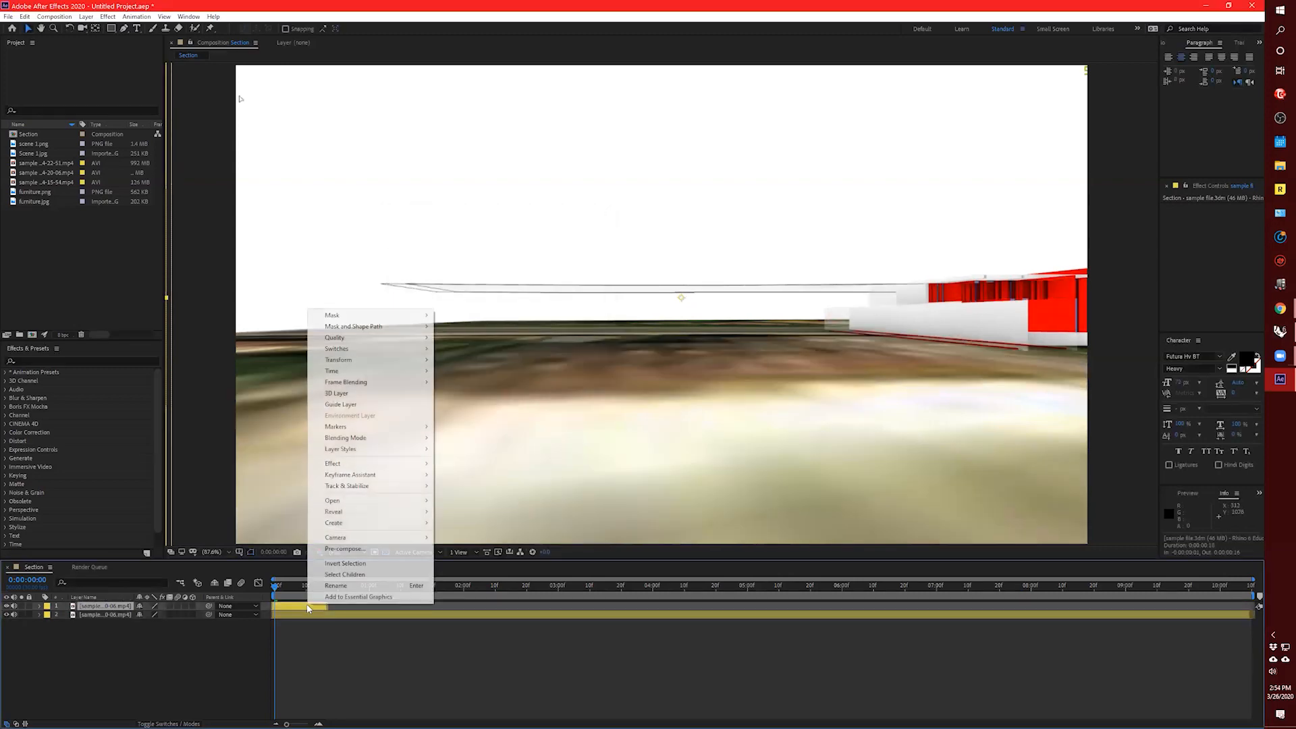
{"action": "mouse_move", "coordinate": [398, 371]}
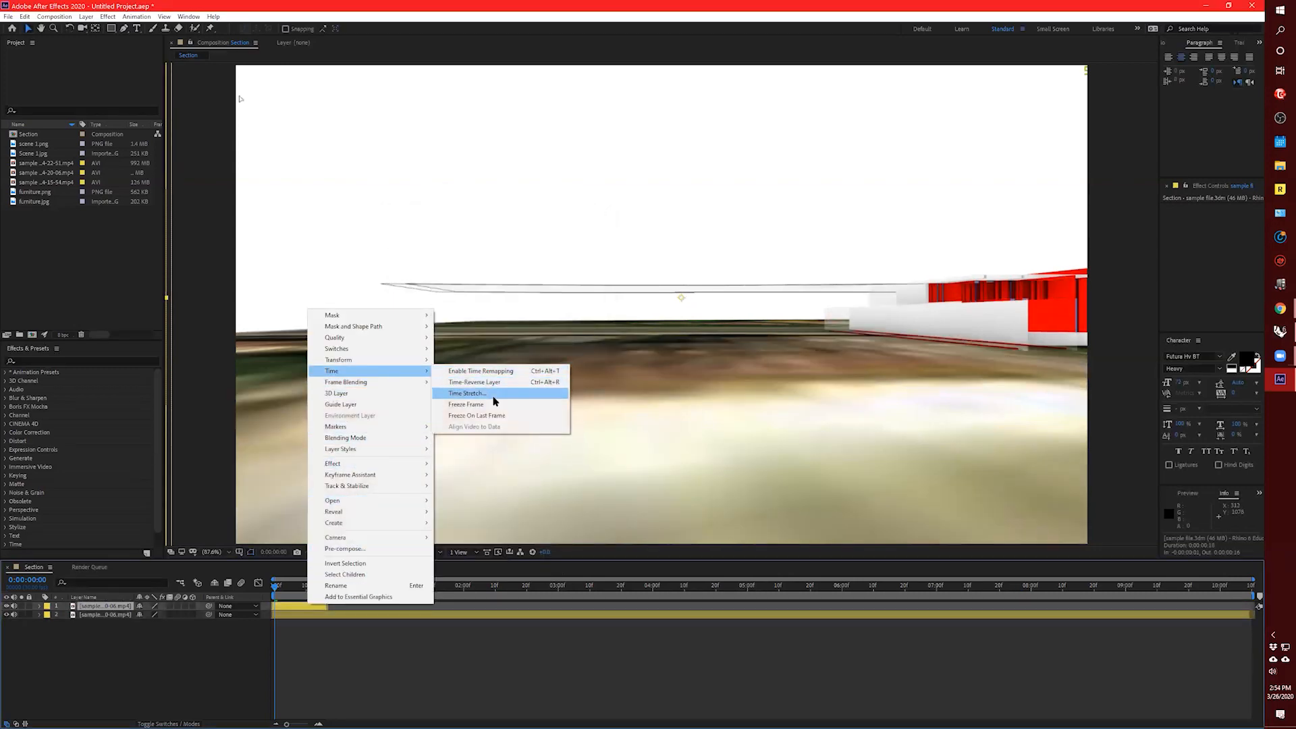
{"action": "left_click", "coordinate": [467, 393]}
{"action": "left_click", "coordinate": [471, 277]}
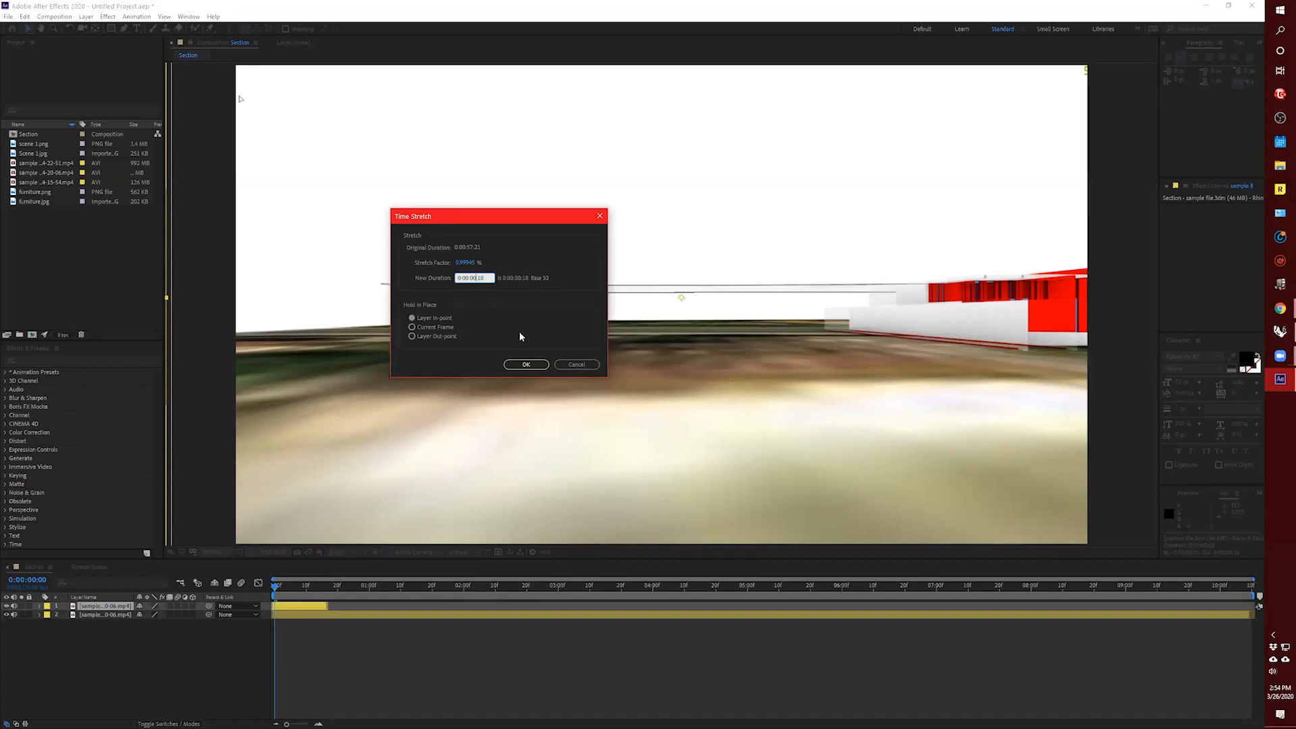
{"action": "key", "text": "BackSpace"}
{"action": "key", "text": "BackSpace"}
{"action": "type", "text": "10"}
{"action": "left_click", "coordinate": [545, 365]}
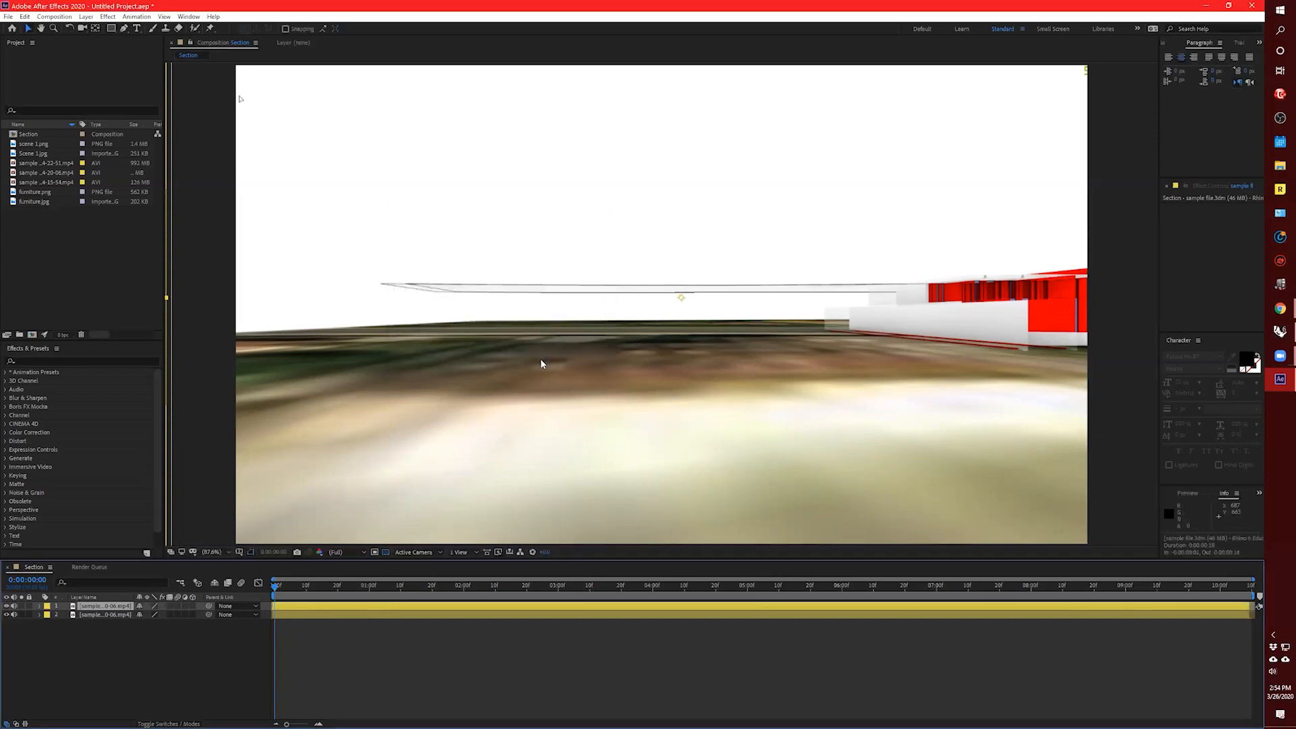
{"action": "key", "text": "space"}
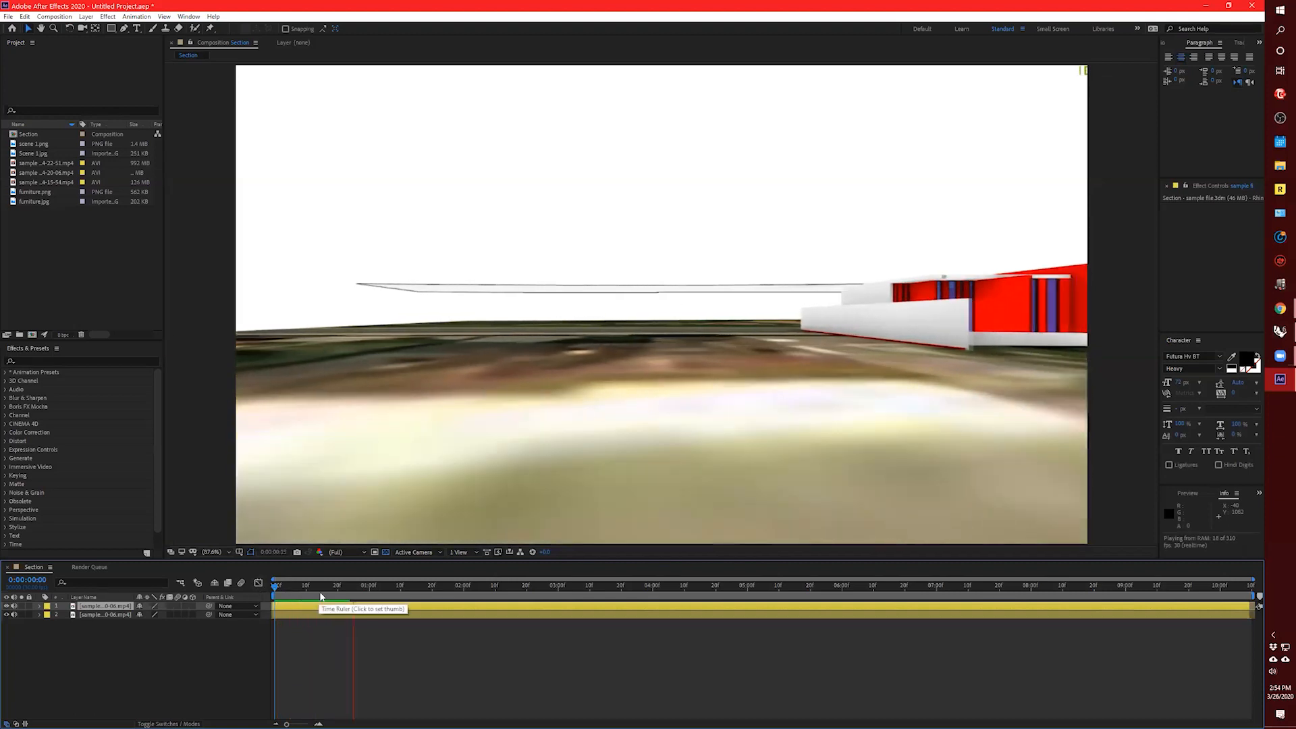
{"action": "key", "text": "space"}
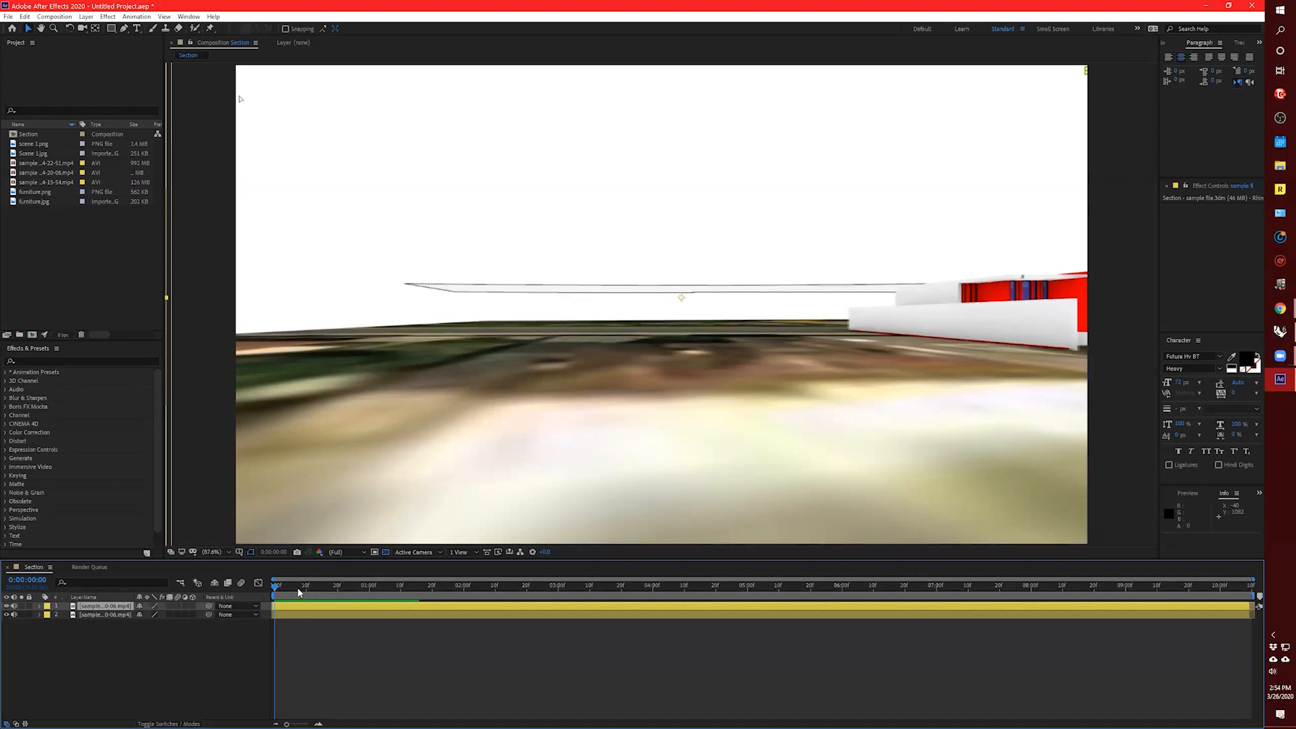
Change the top clip layer's blending mode to Normal.
{"action": "left_click_drag", "start_coordinate": [333, 588], "coordinate": [77, 625]}
{"action": "right_click", "coordinate": [101, 606]}
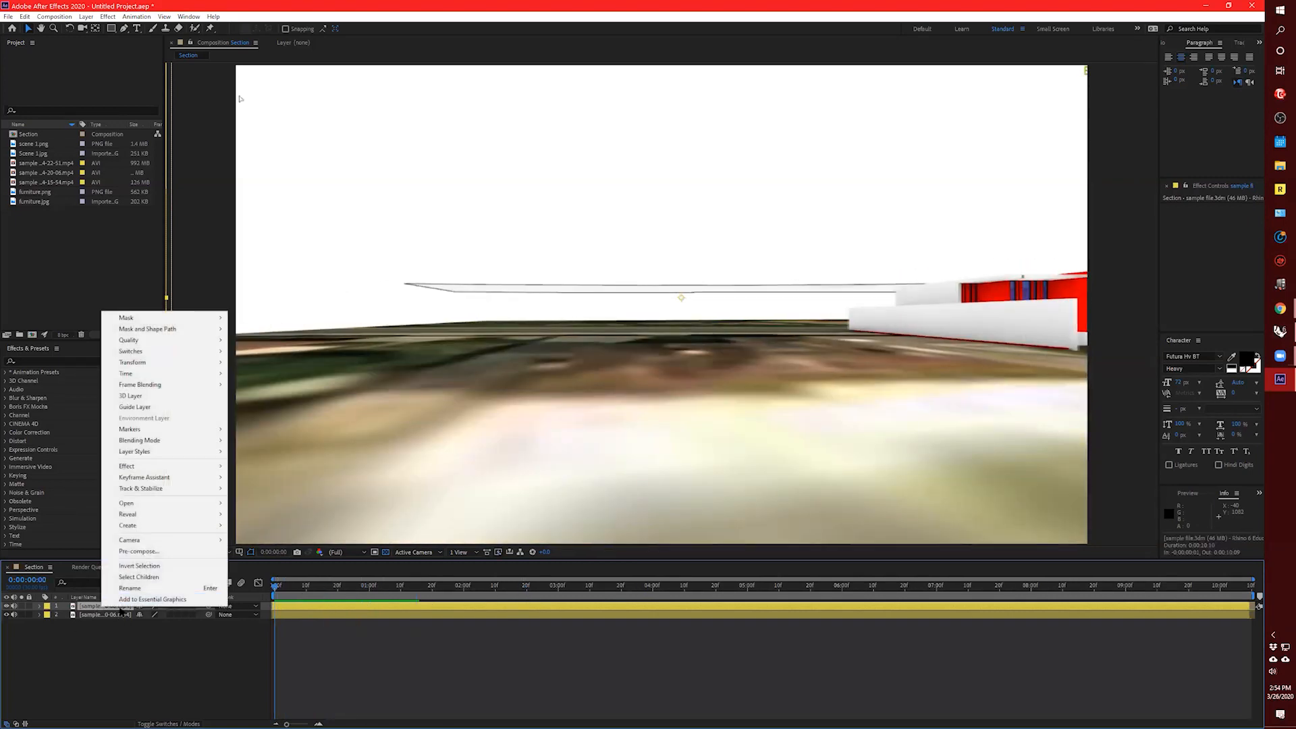
{"action": "left_click", "coordinate": [85, 609]}
{"action": "right_click", "coordinate": [96, 609]}
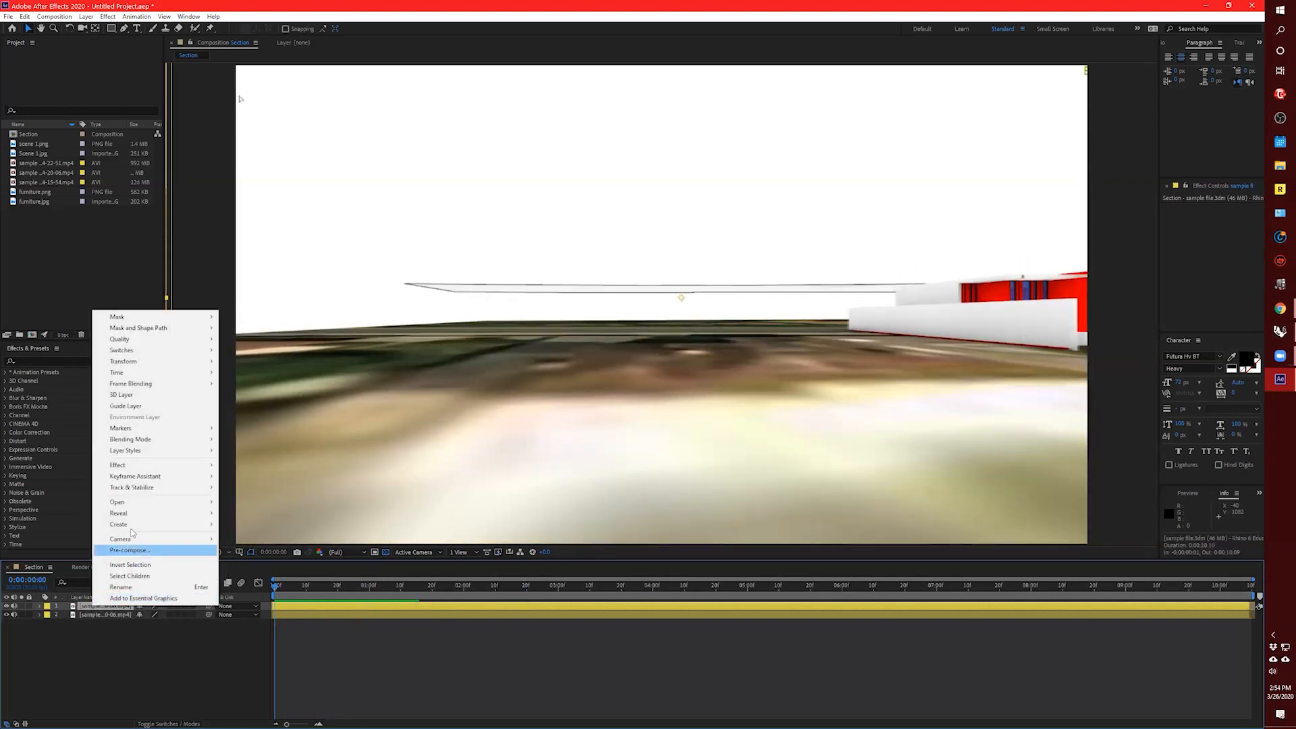
{"action": "mouse_move", "coordinate": [154, 439]}
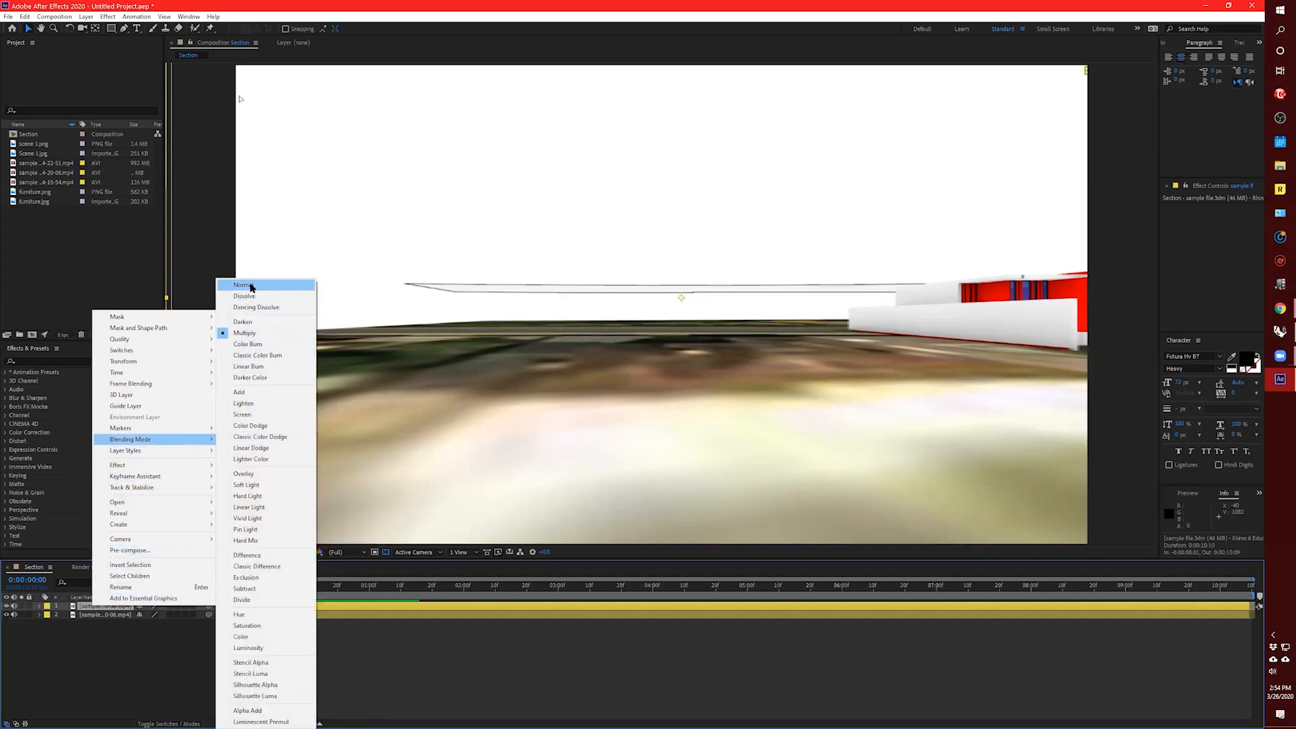
{"action": "left_click", "coordinate": [273, 287]}
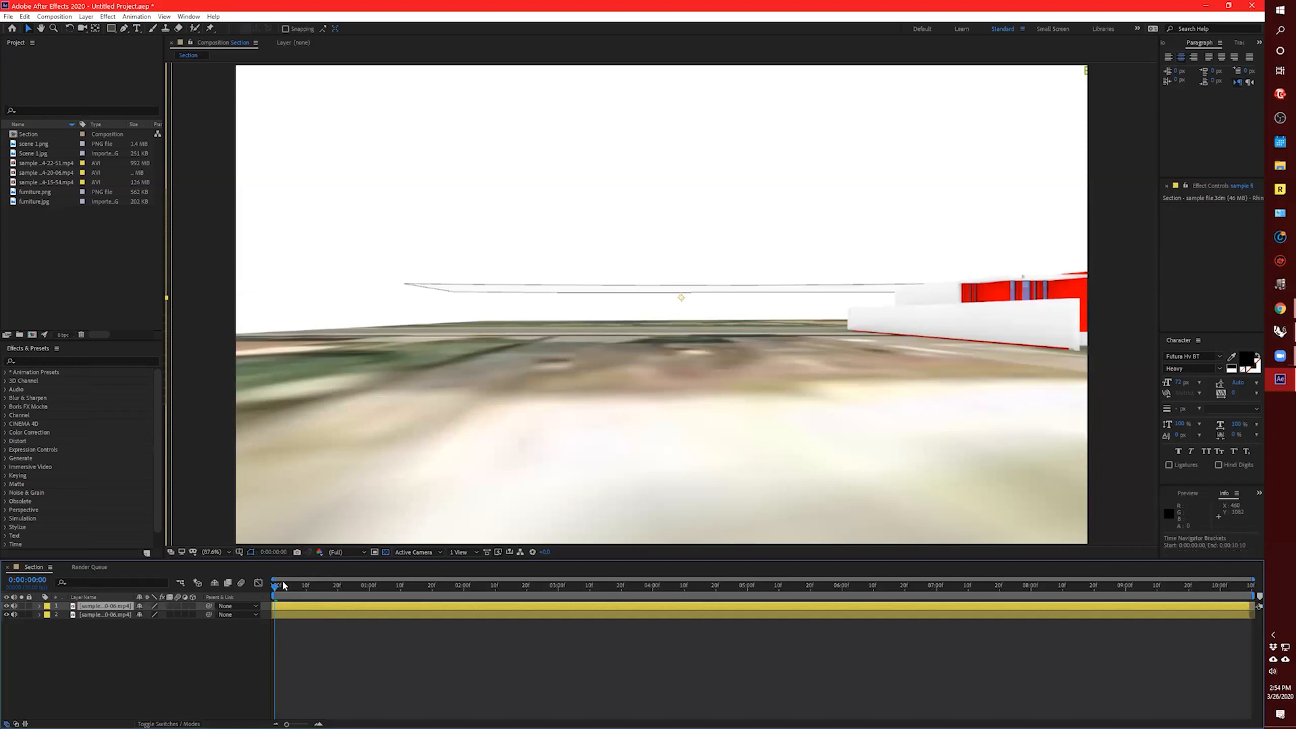
Try swapping the stacking order of the two clip layers to compare the blended footage, and restore the original order.
{"action": "mouse_move", "coordinate": [284, 586]}
{"action": "left_mouse_down"}
{"action": "mouse_move", "coordinate": [426, 583]}
{"action": "mouse_move", "coordinate": [300, 586]}
{"action": "left_mouse_up"}
{"action": "left_click_drag", "start_coordinate": [323, 630], "coordinate": [144, 657]}
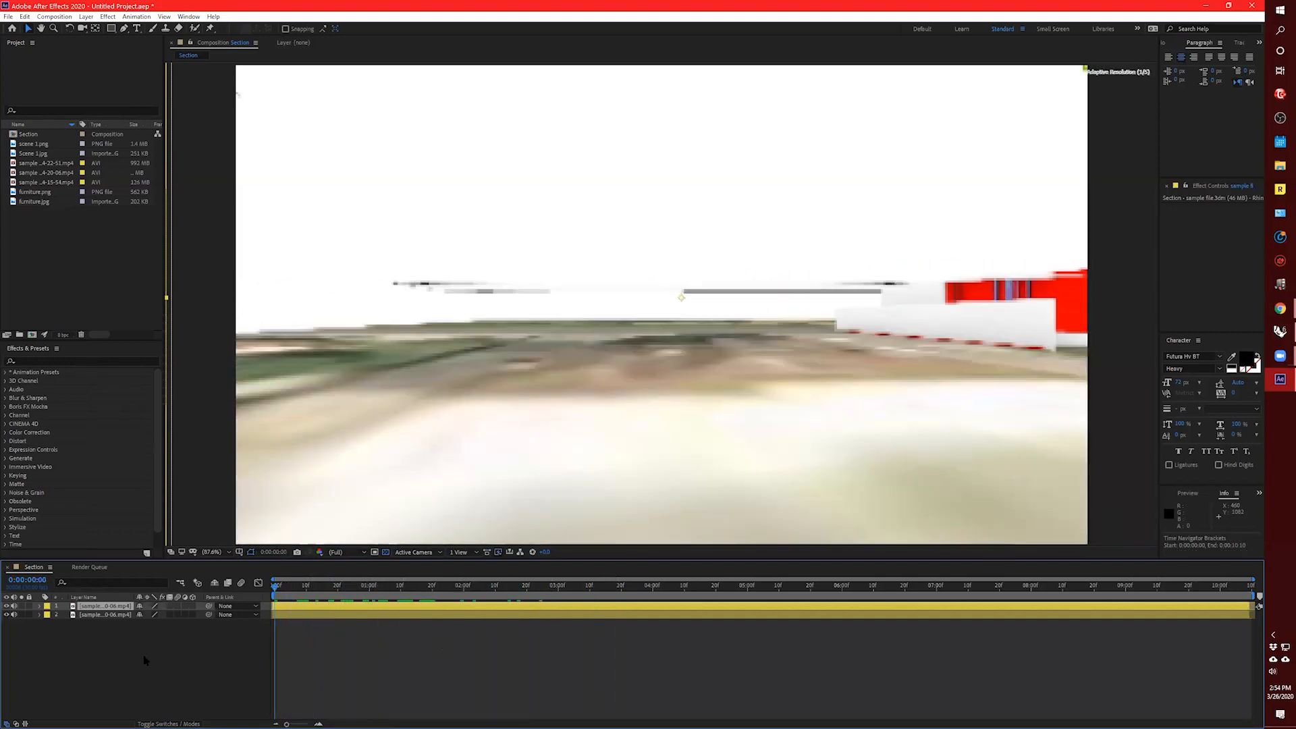
{"action": "left_click", "coordinate": [56, 633]}
{"action": "left_click_drag", "start_coordinate": [102, 614], "coordinate": [110, 603]}
{"action": "left_click_drag", "start_coordinate": [297, 590], "coordinate": [75, 618]}
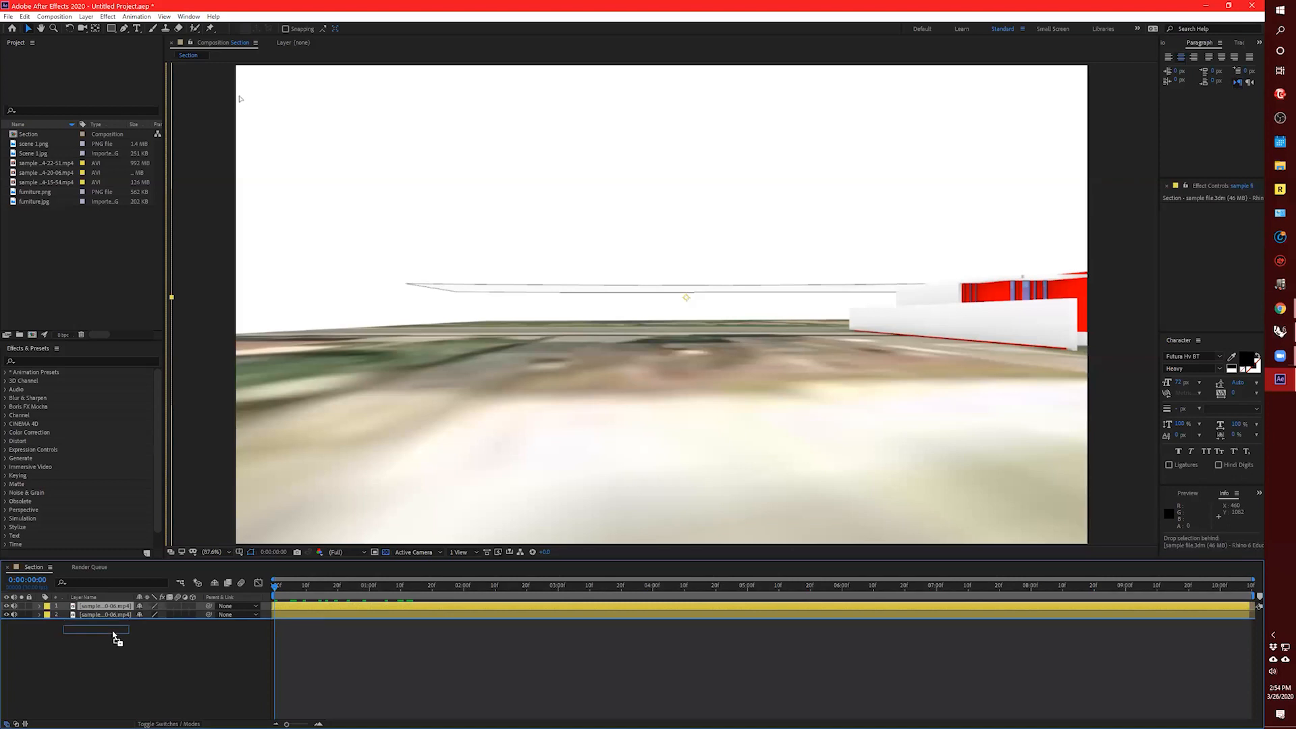
{"action": "key", "text": "space"}
{"action": "left_click_drag", "start_coordinate": [583, 595], "coordinate": [111, 611]}
{"action": "left_click", "coordinate": [111, 607]}
{"action": "left_click_drag", "start_coordinate": [284, 591], "coordinate": [403, 600]}
{"action": "left_click", "coordinate": [6, 606]}
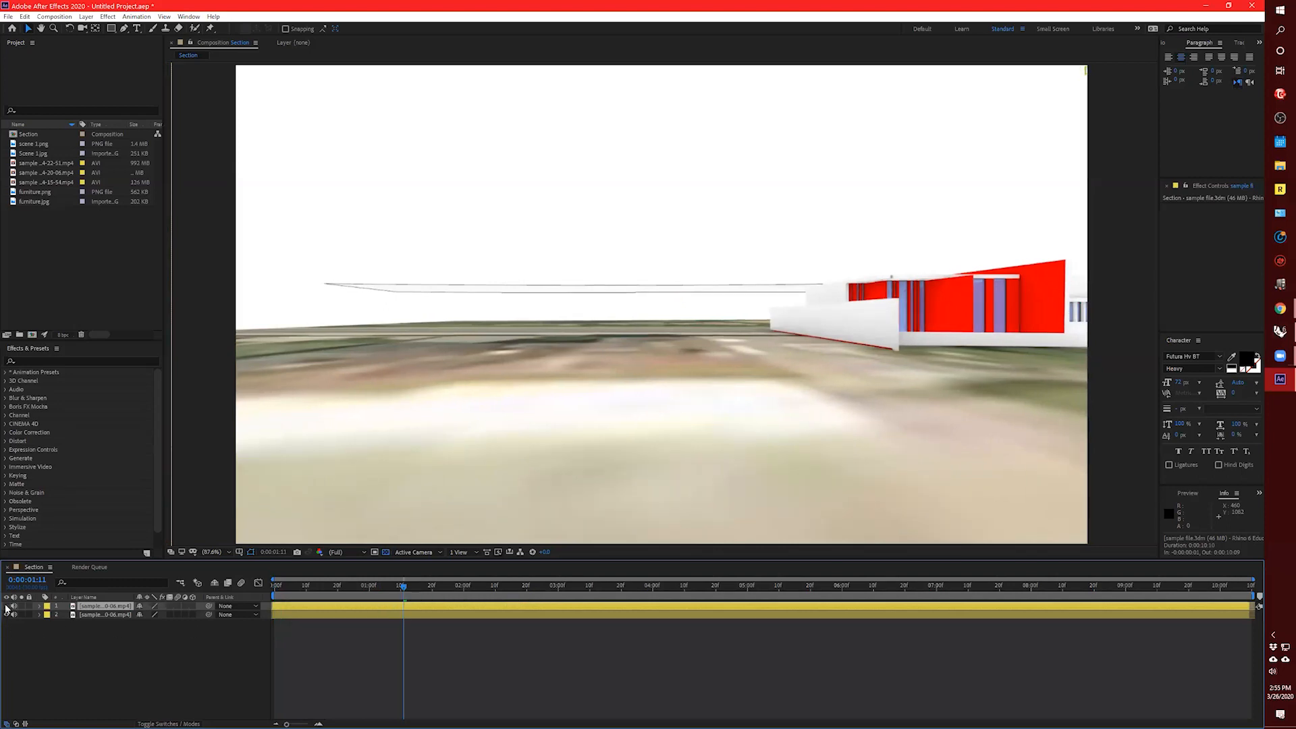
{"action": "left_click_drag", "start_coordinate": [401, 587], "coordinate": [187, 613]}
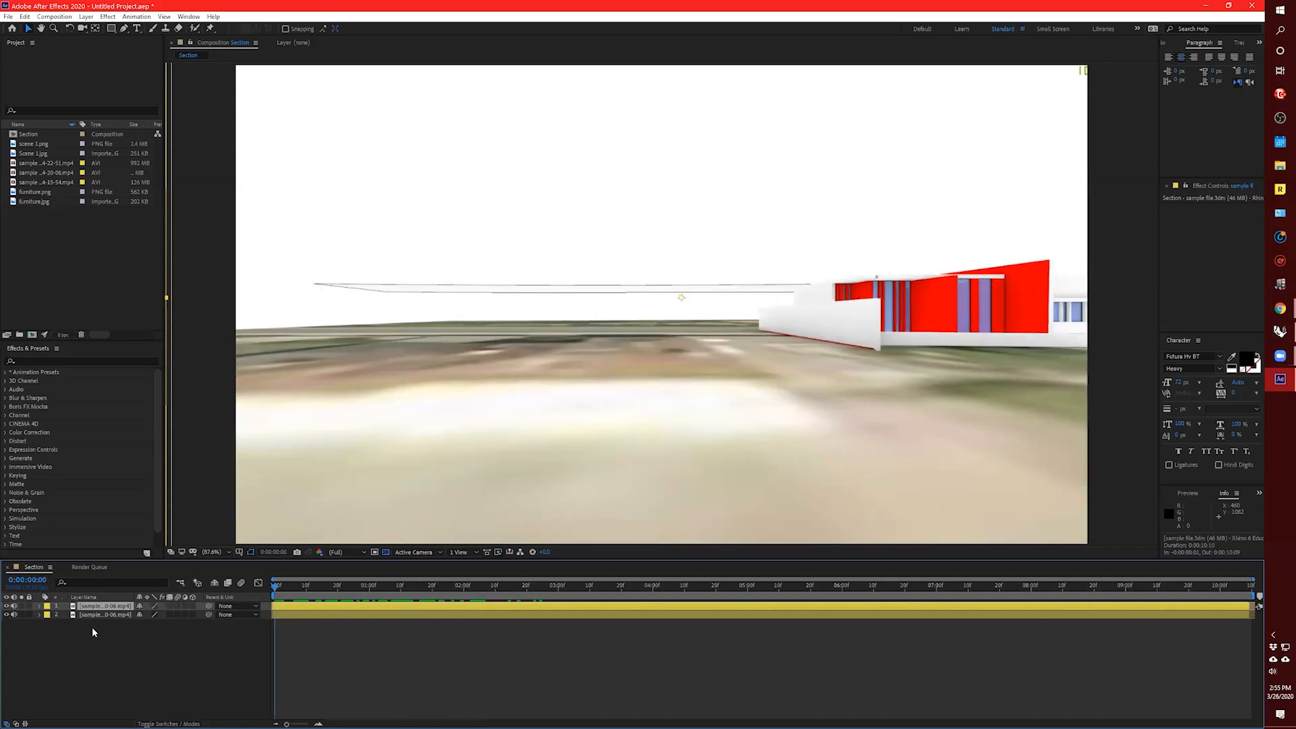
{"action": "right_click", "coordinate": [98, 655]}
{"action": "left_click", "coordinate": [59, 679]}
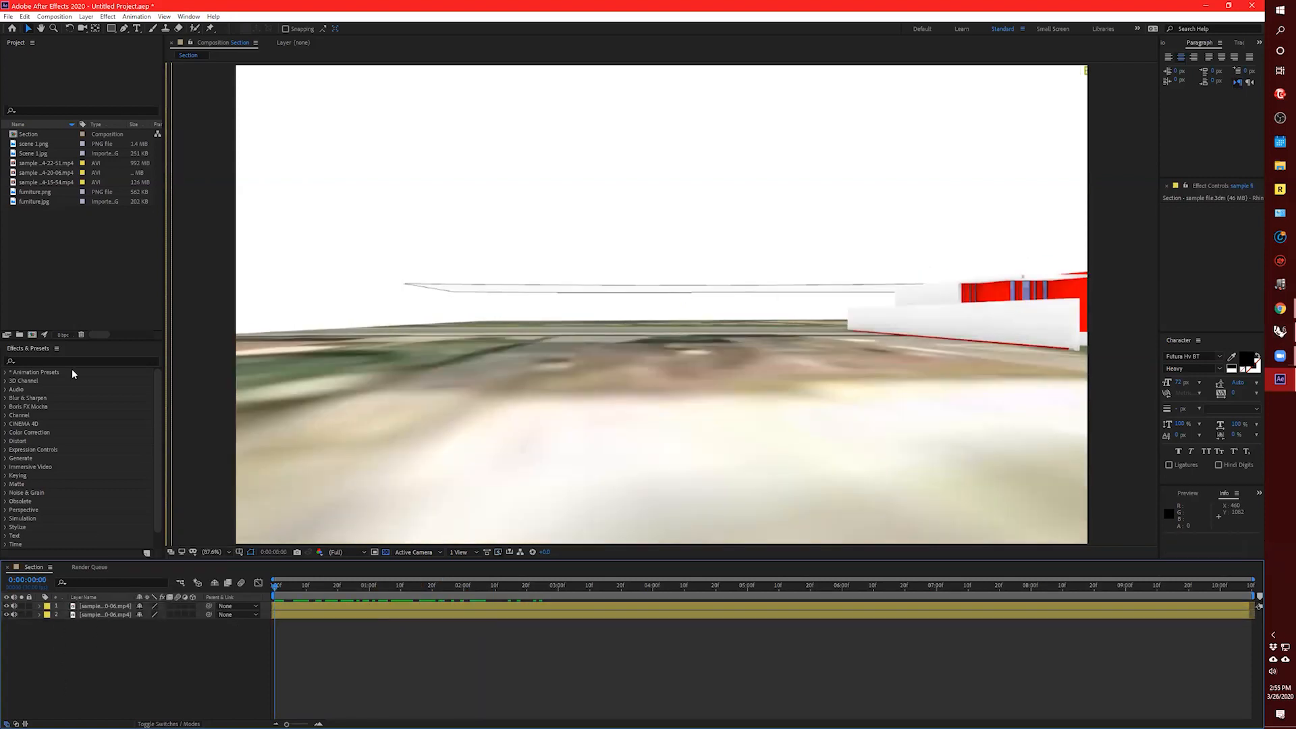
Add the sample clip ending in 22-51.mp4 to the Section composition above the two stretched layers.
{"action": "left_click", "coordinate": [48, 172]}
{"action": "left_click", "coordinate": [56, 184]}
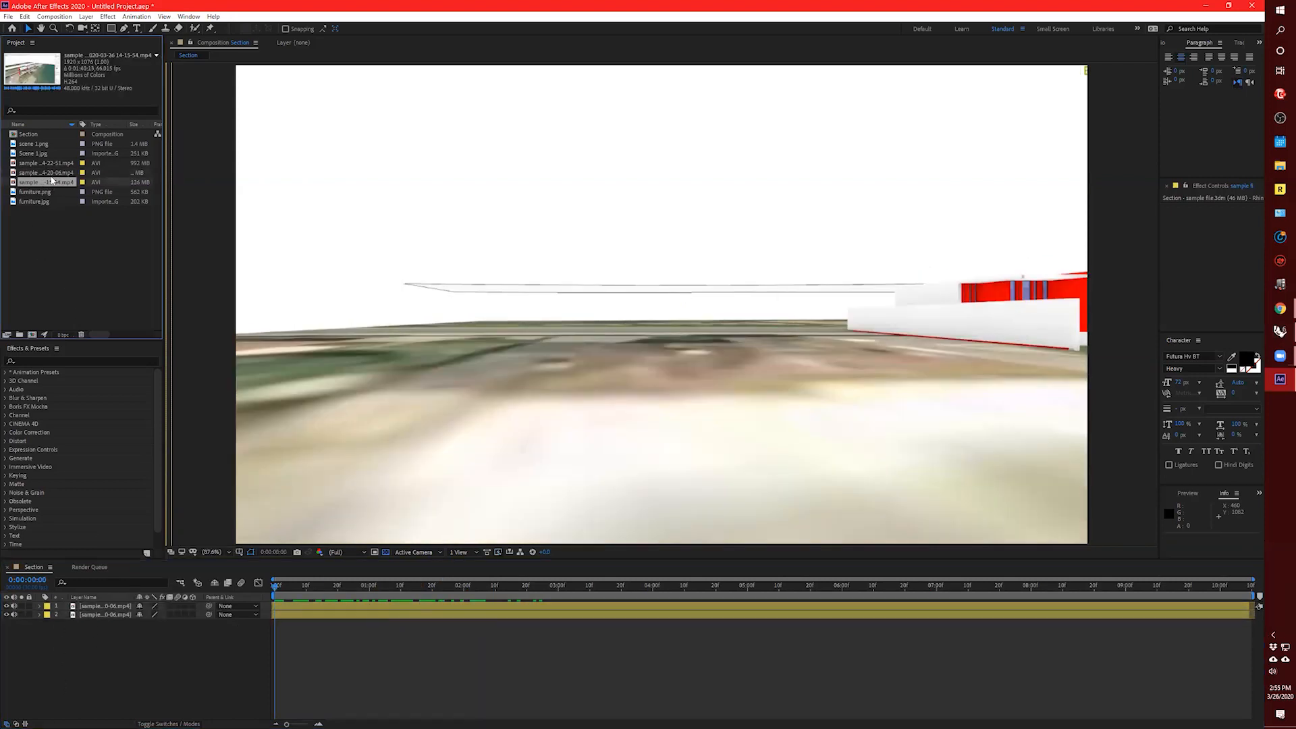
{"action": "left_click", "coordinate": [52, 163]}
{"action": "left_click_drag", "start_coordinate": [53, 166], "coordinate": [101, 606]}
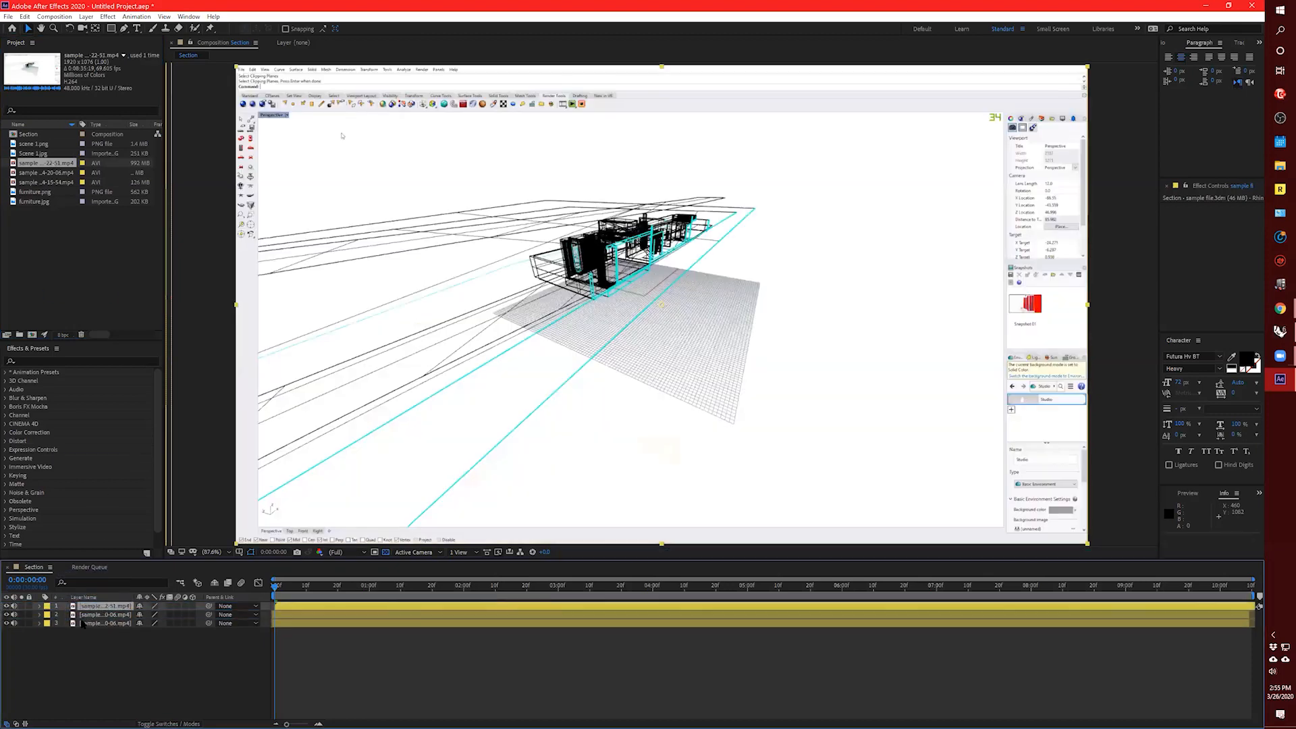
Copy the Scale value of the second layer onto the newly added 22-51 clip layer.
{"action": "left_click", "coordinate": [39, 614]}
{"action": "left_click", "coordinate": [48, 623]}
{"action": "left_click", "coordinate": [86, 650]}
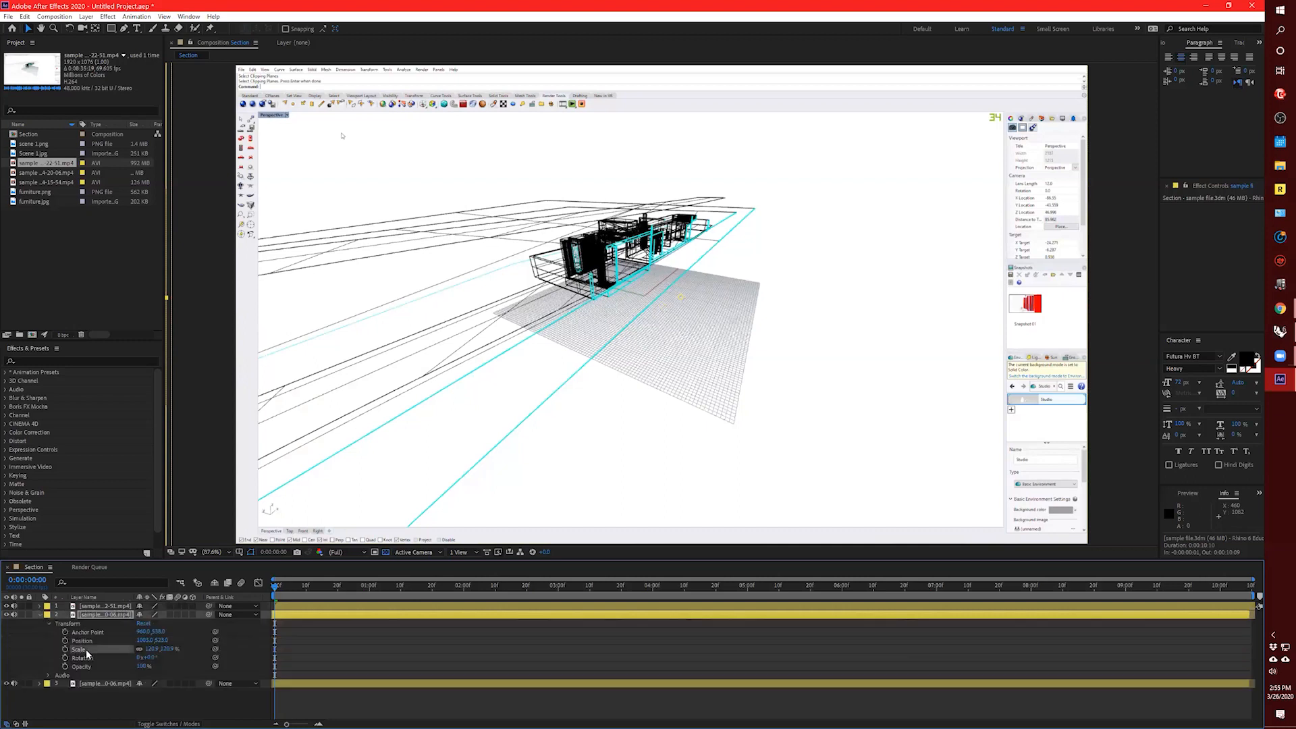
{"action": "left_click", "coordinate": [101, 606]}
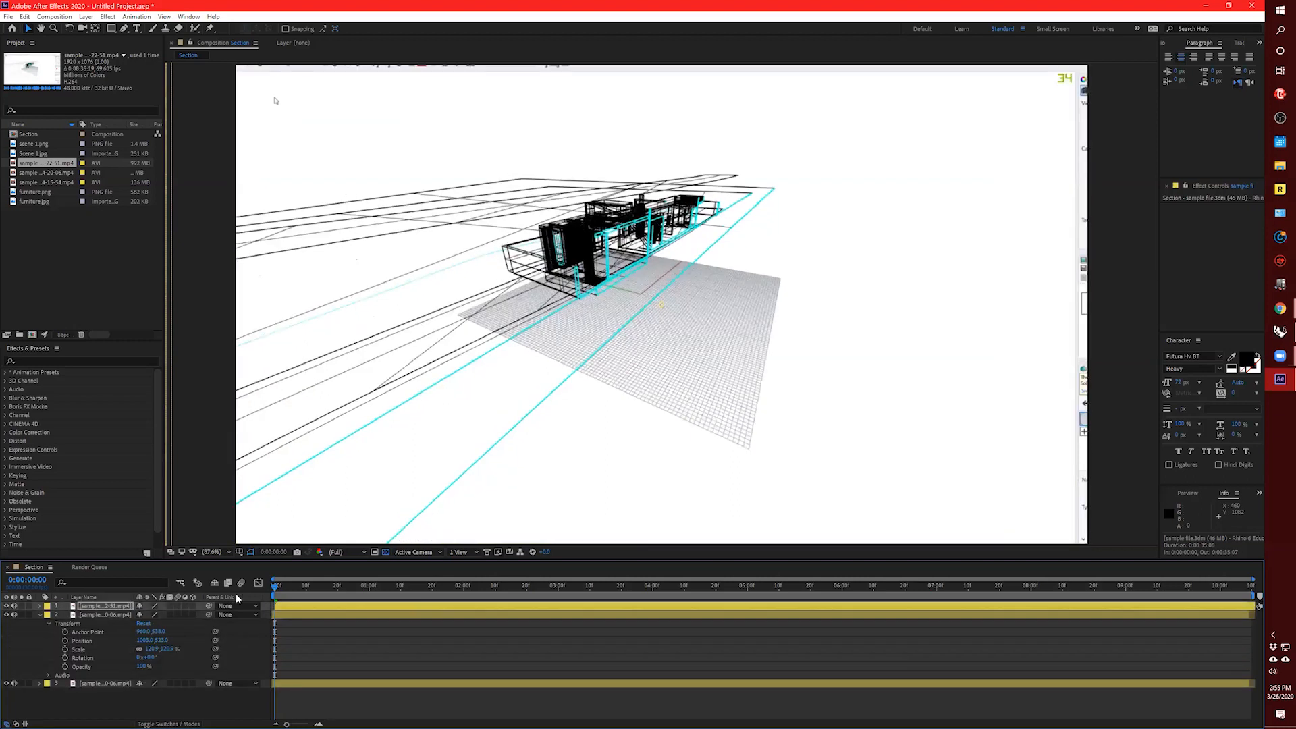
Preview the added 22-51 clip along the timeline and delete its layer from the composition.
{"action": "left_click", "coordinate": [85, 615]}
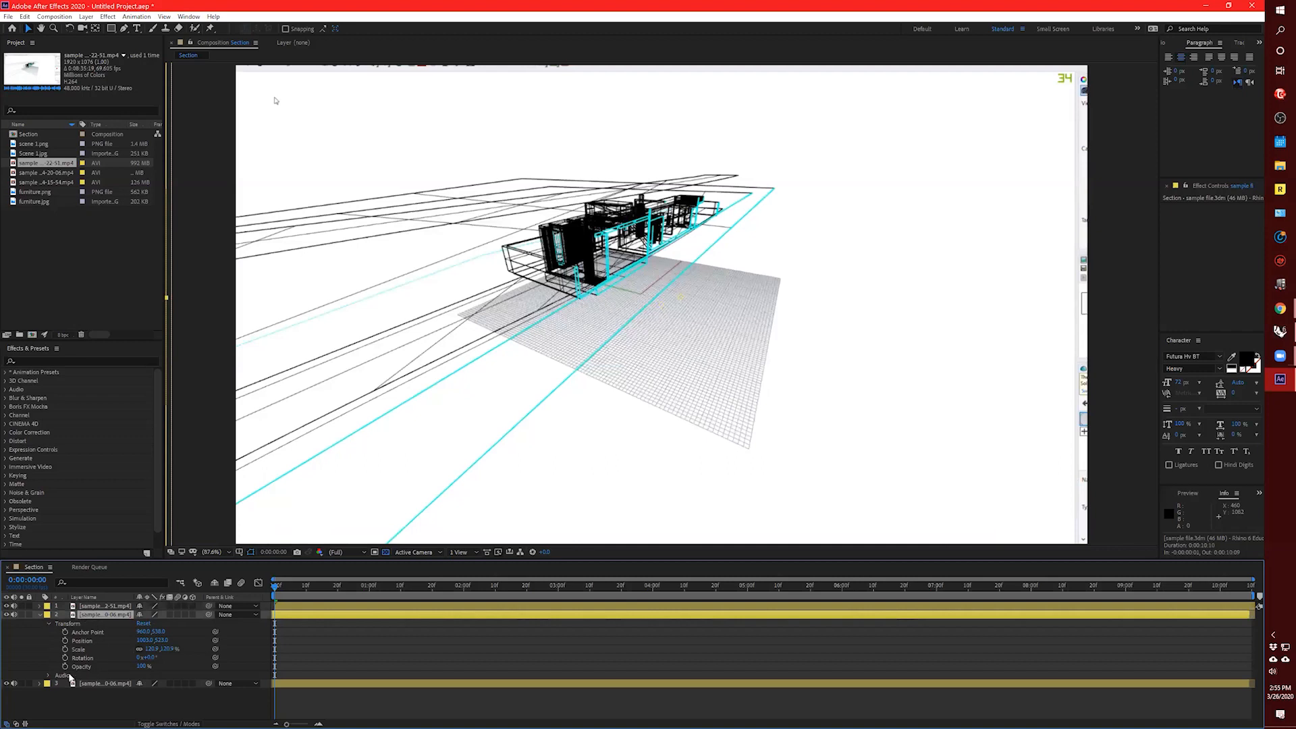
{"action": "right_click", "coordinate": [286, 607]}
{"action": "left_click", "coordinate": [279, 594]}
{"action": "key", "text": "space"}
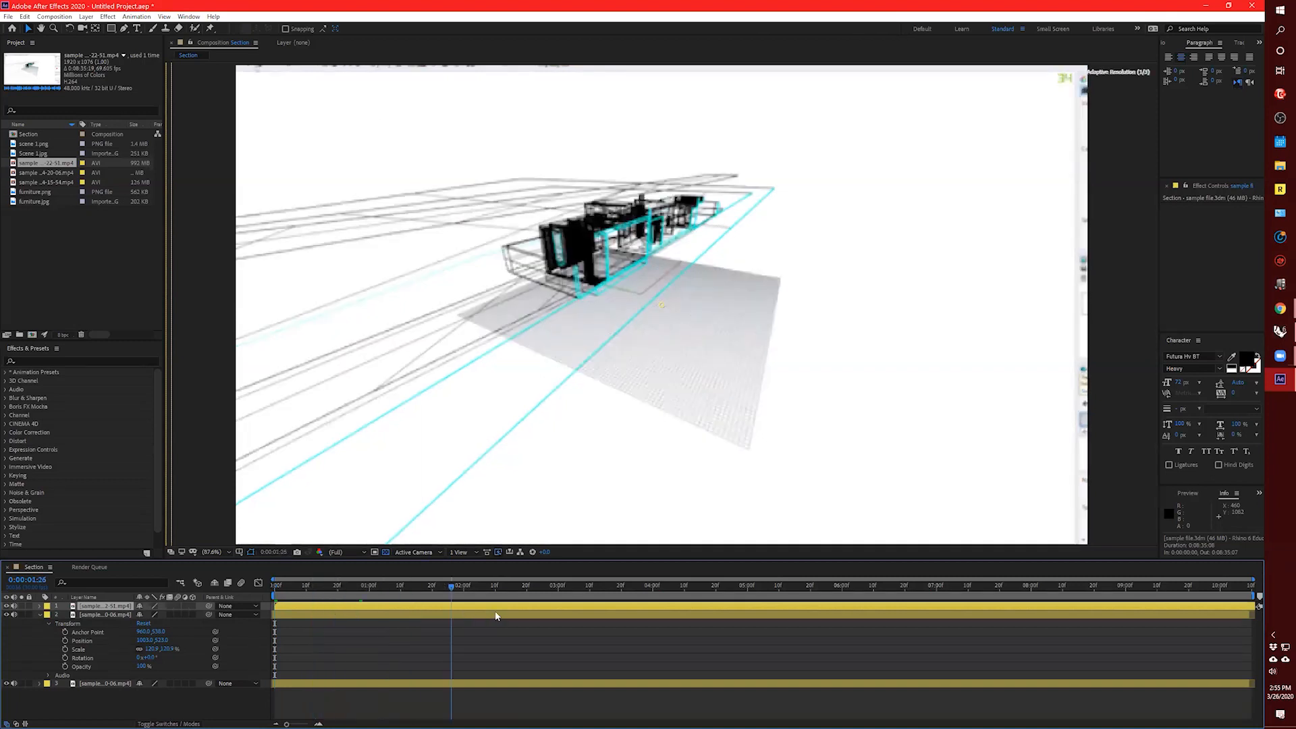
{"action": "key", "text": "space"}
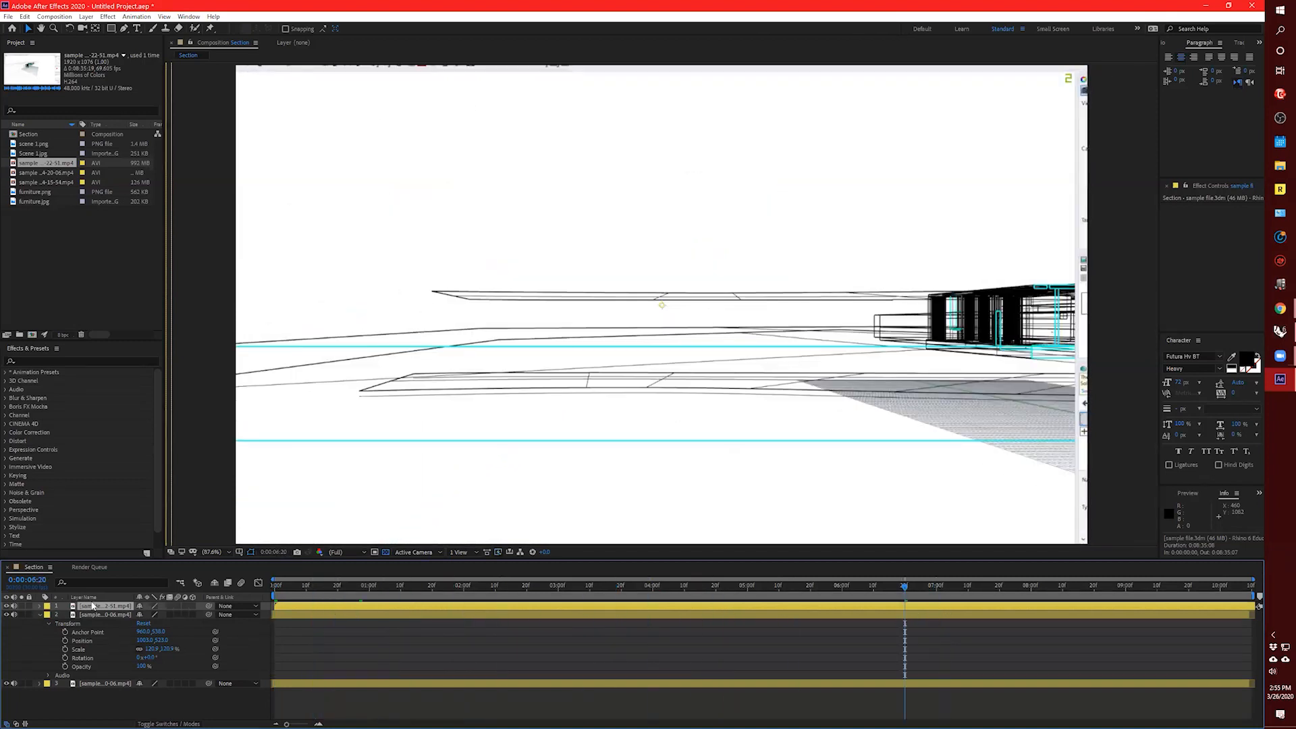
{"action": "key", "text": "Delete"}
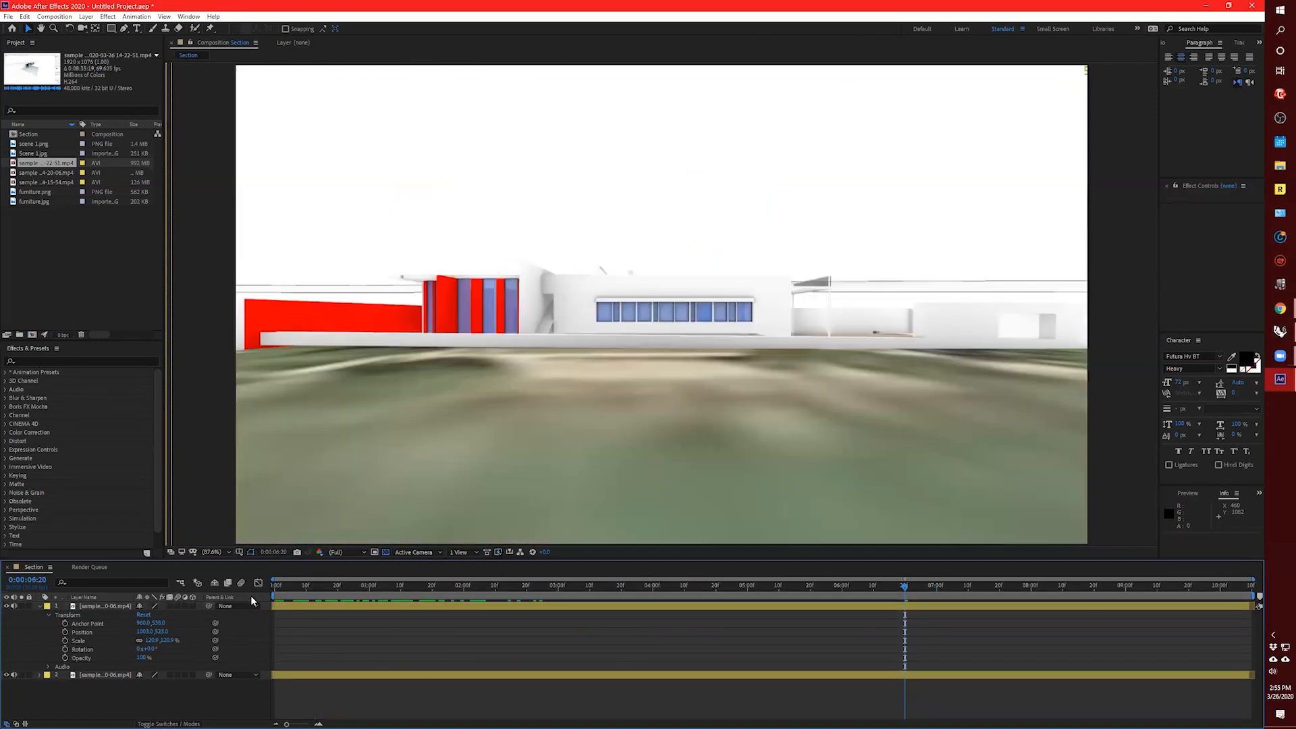
Collapse the top clip layer's properties and preview the two stretched clips along the timeline.
{"action": "left_click", "coordinate": [40, 606]}
{"action": "left_click", "coordinate": [100, 616]}
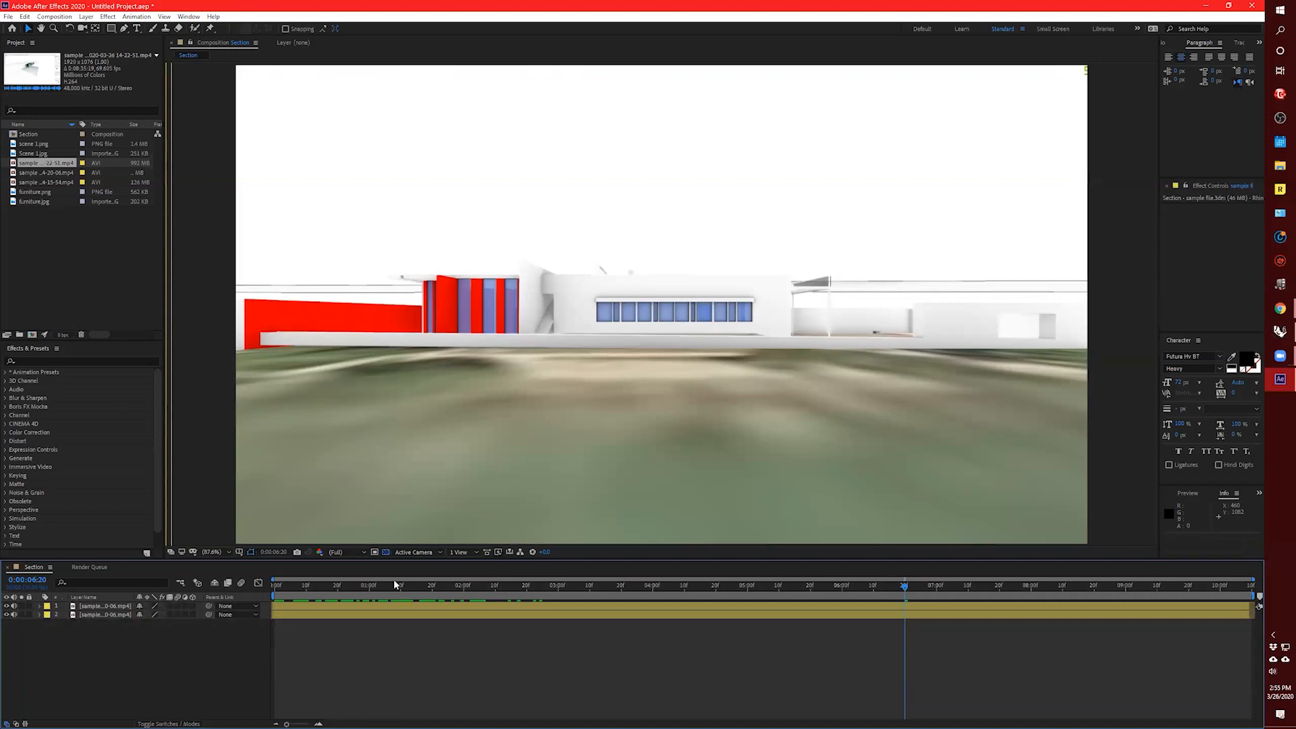
{"action": "left_click_drag", "start_coordinate": [297, 585], "coordinate": [339, 587]}
{"action": "key", "text": "space"}
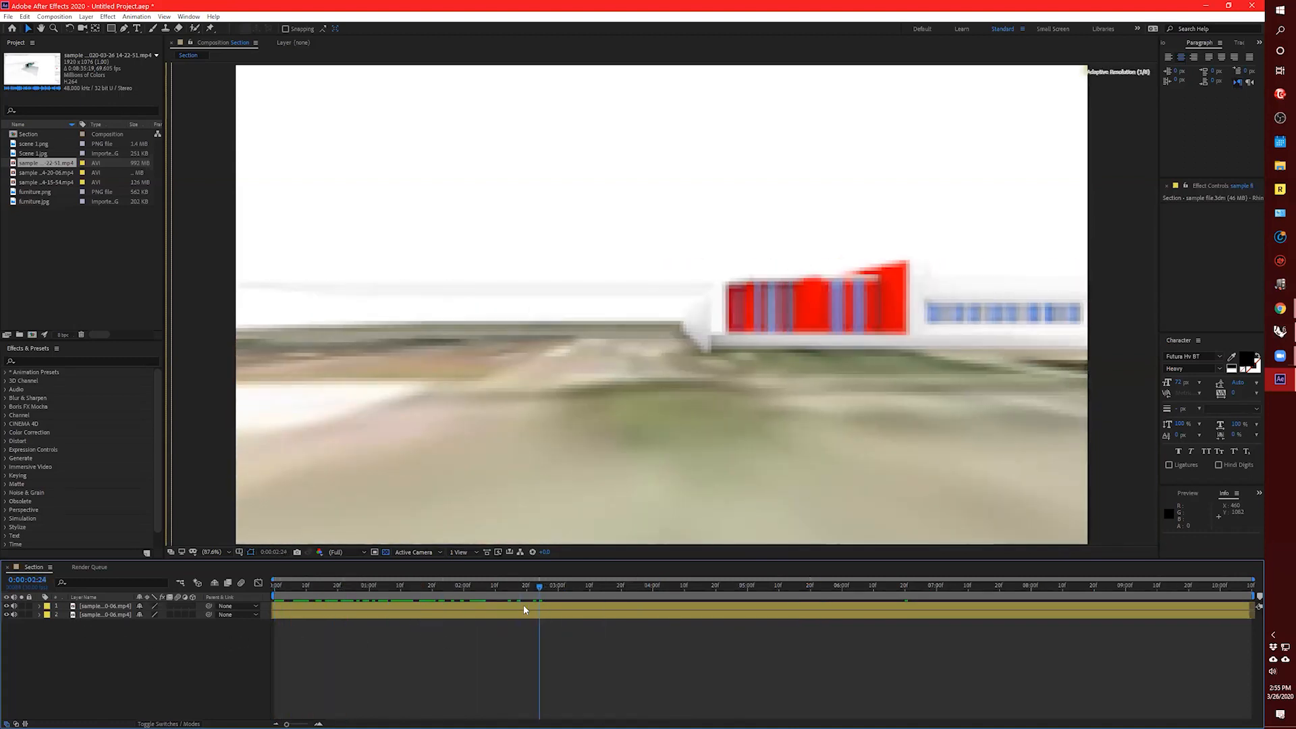
{"action": "key", "text": "space"}
{"action": "left_click", "coordinate": [96, 615]}
{"action": "left_click", "coordinate": [96, 666]}
{"action": "left_click_drag", "start_coordinate": [481, 584], "coordinate": [732, 593]}
Create a new solid in the Section composition and name it Purple Style.
{"action": "right_click", "coordinate": [62, 667]}
{"action": "left_click", "coordinate": [70, 676]}
{"action": "right_click", "coordinate": [92, 649]}
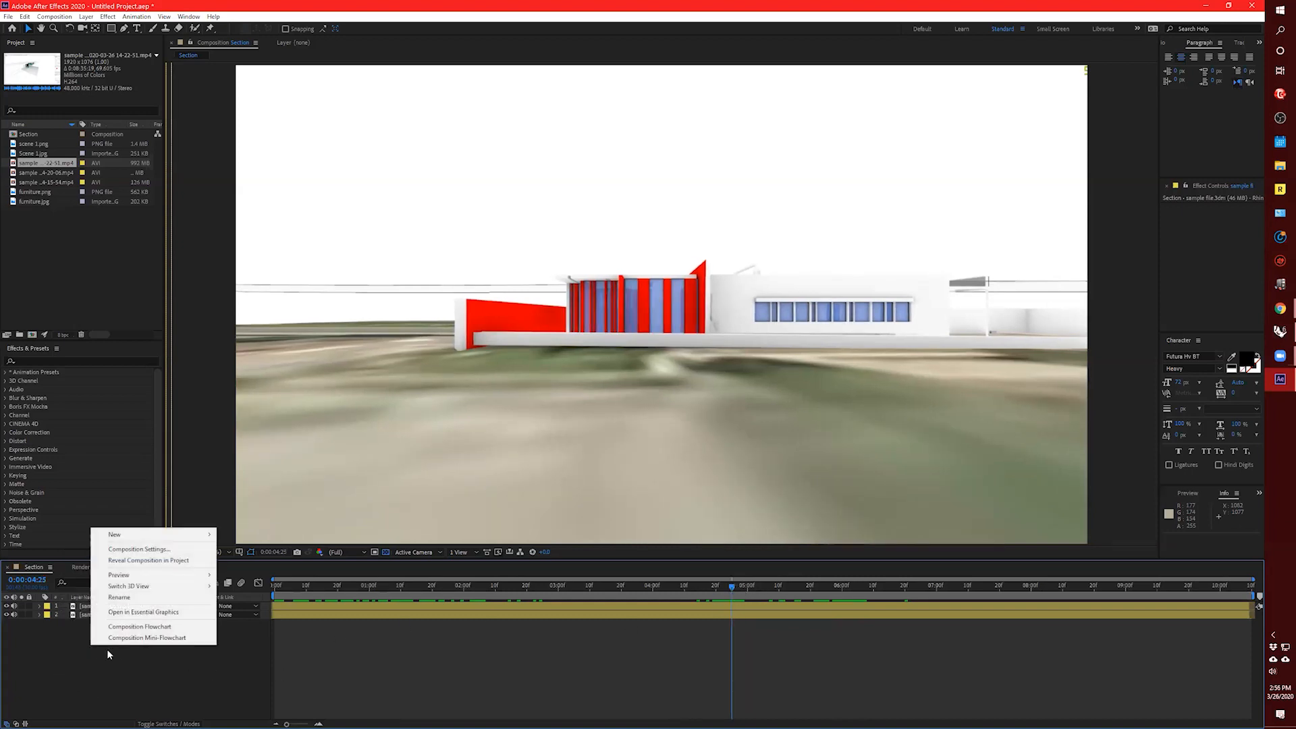
{"action": "mouse_move", "coordinate": [133, 538]}
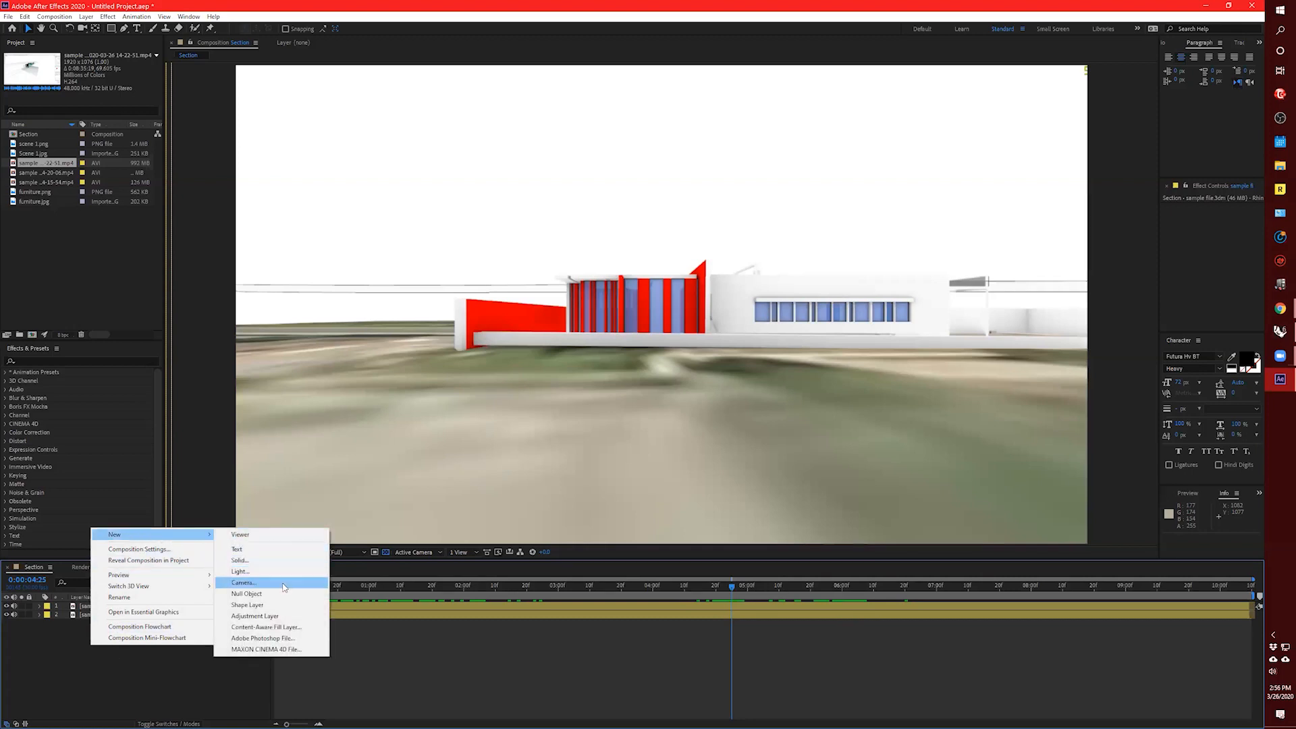
{"action": "left_click", "coordinate": [241, 560]}
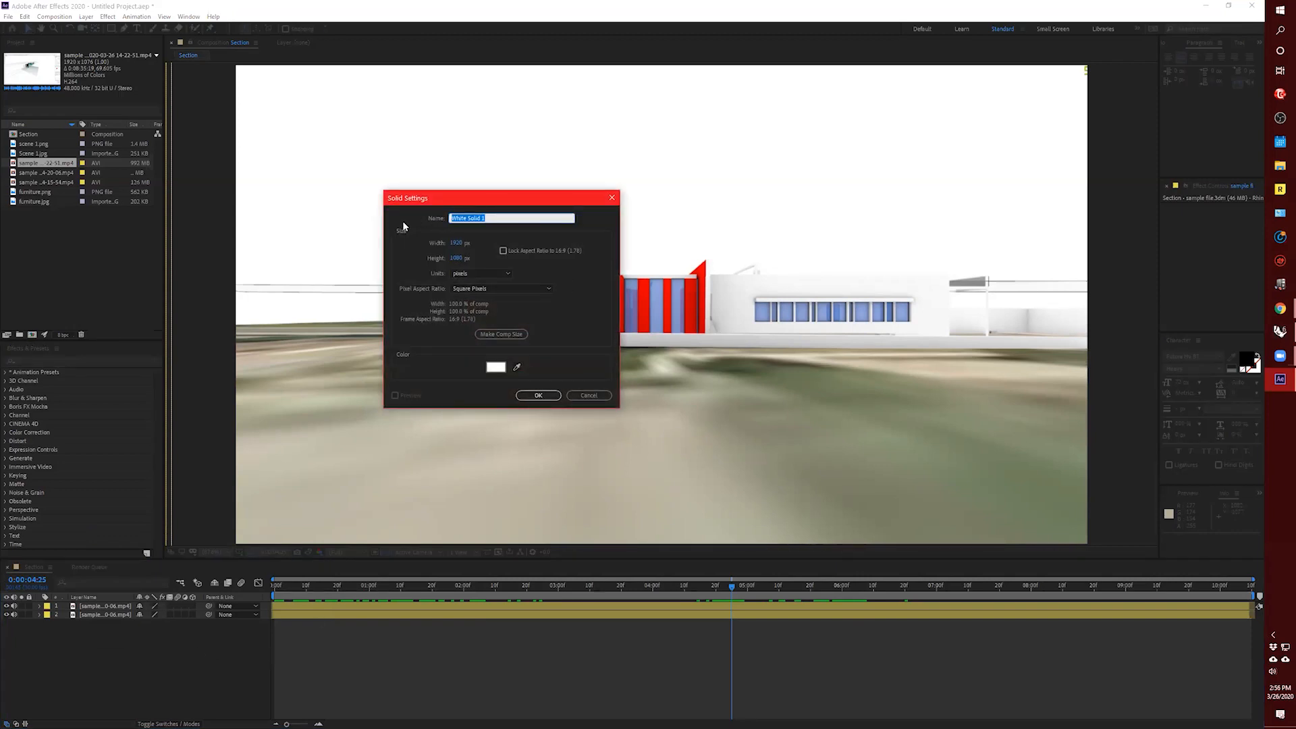
{"action": "type", "text": "Purple Style"}
Set the solid's color to purple AE00FF and add it to the composition.
{"action": "left_click", "coordinate": [496, 367]}
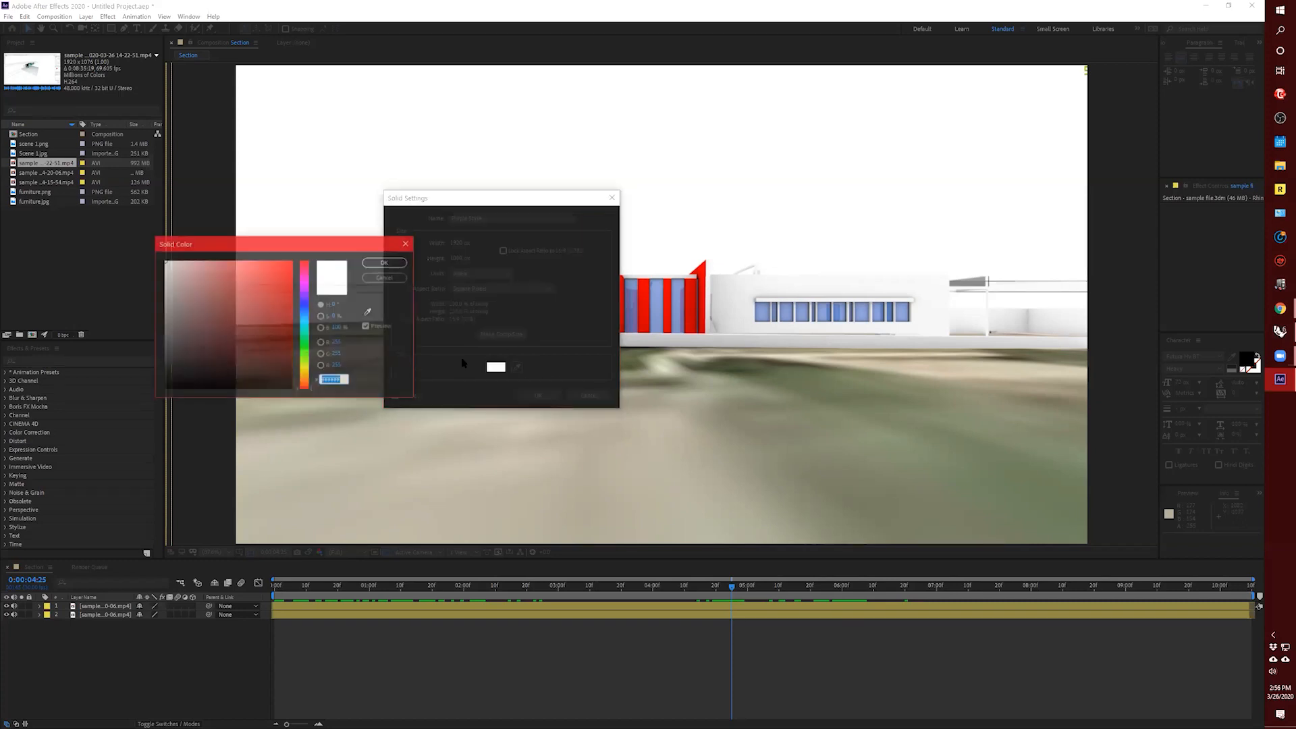
{"action": "left_click", "coordinate": [306, 299]}
{"action": "left_click", "coordinate": [292, 261]}
{"action": "mouse_move", "coordinate": [308, 299]}
{"action": "left_mouse_down"}
{"action": "mouse_move", "coordinate": [314, 269]}
{"action": "mouse_move", "coordinate": [311, 292]}
{"action": "left_mouse_up"}
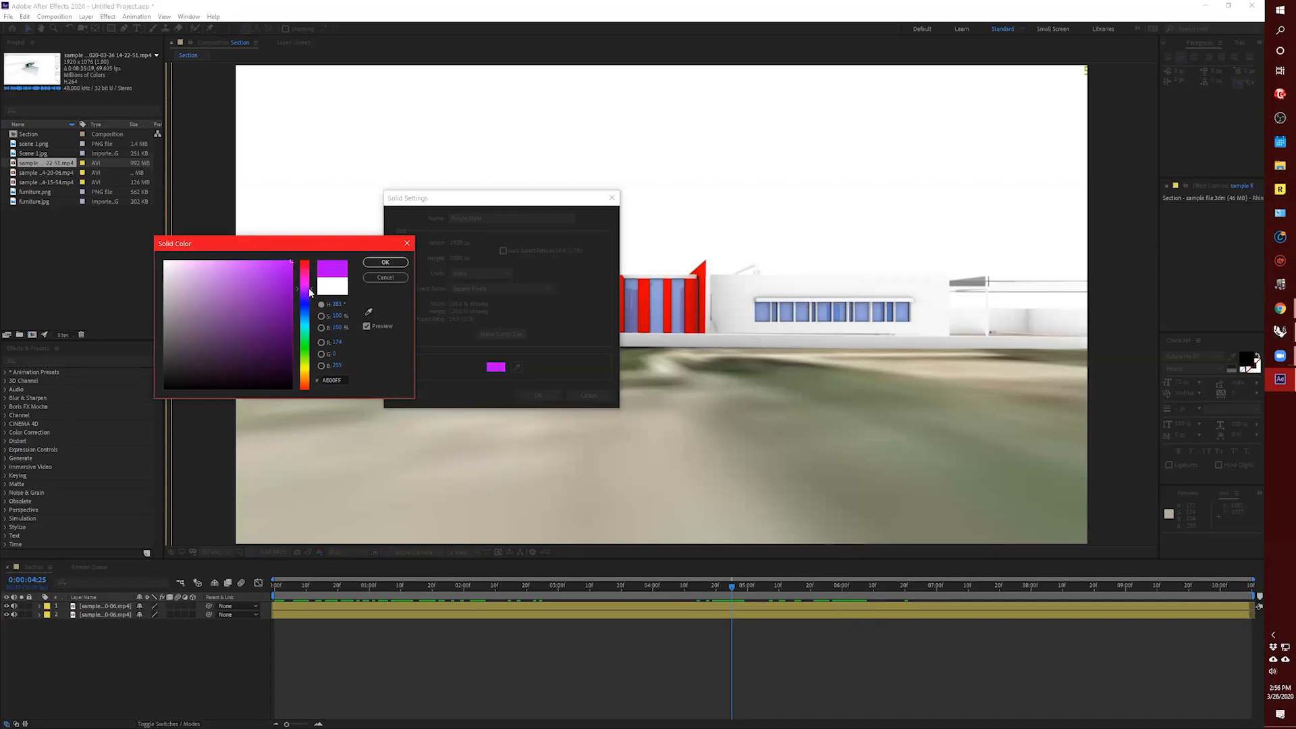
{"action": "left_click", "coordinate": [385, 262]}
{"action": "left_click", "coordinate": [538, 395]}
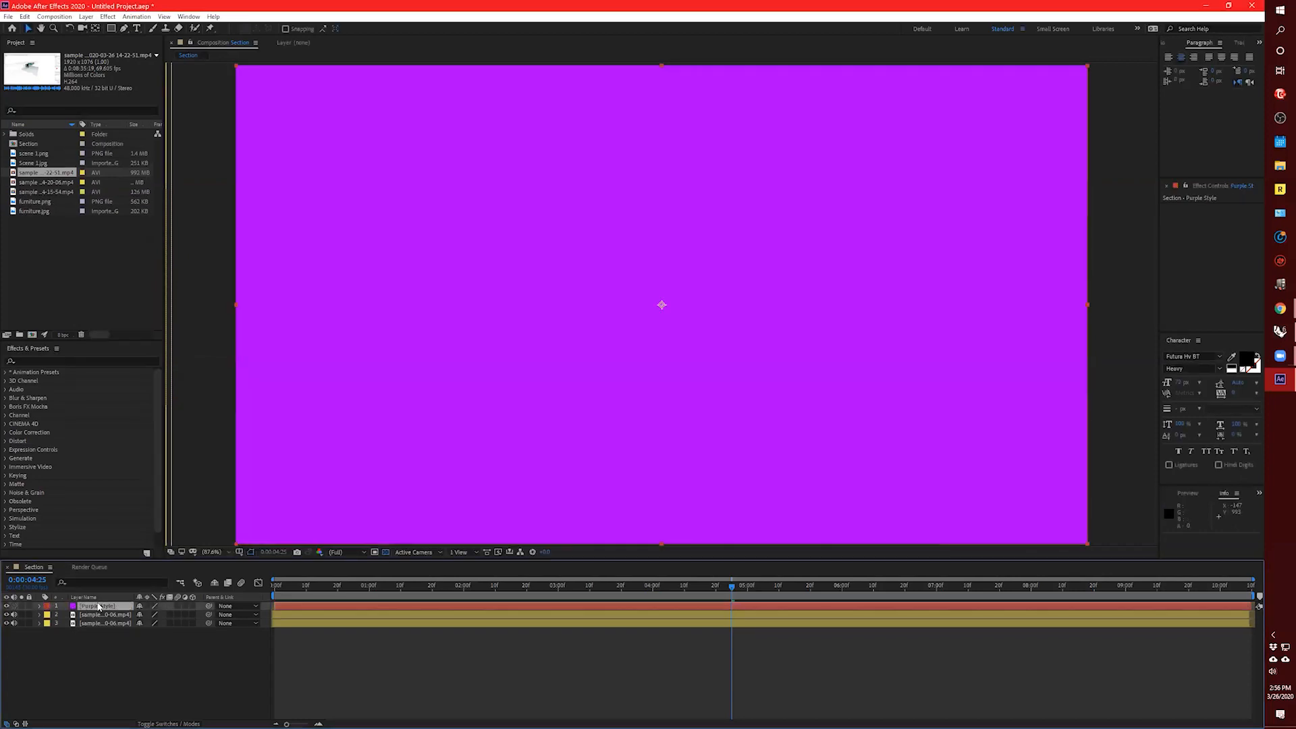
Move the Purple Style layer between the two sample clip layers.
{"action": "left_click", "coordinate": [91, 671]}
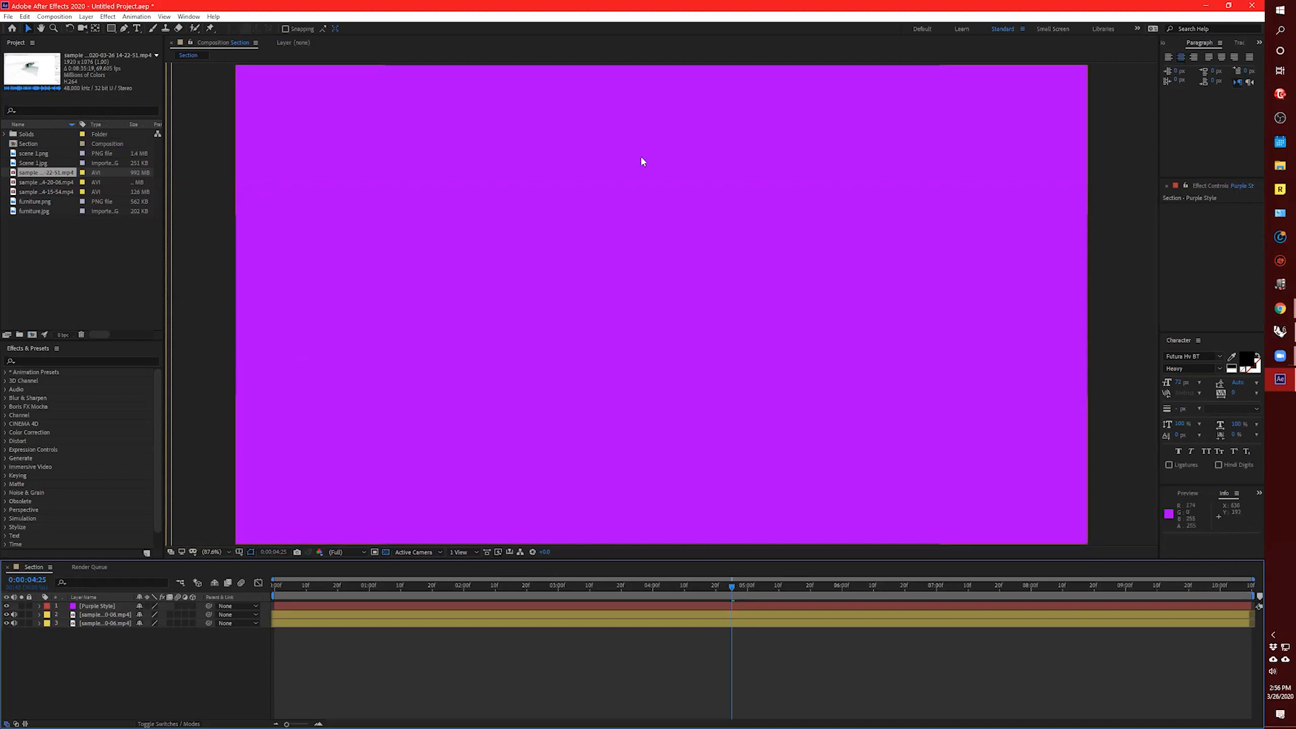
{"action": "left_click", "coordinate": [106, 607]}
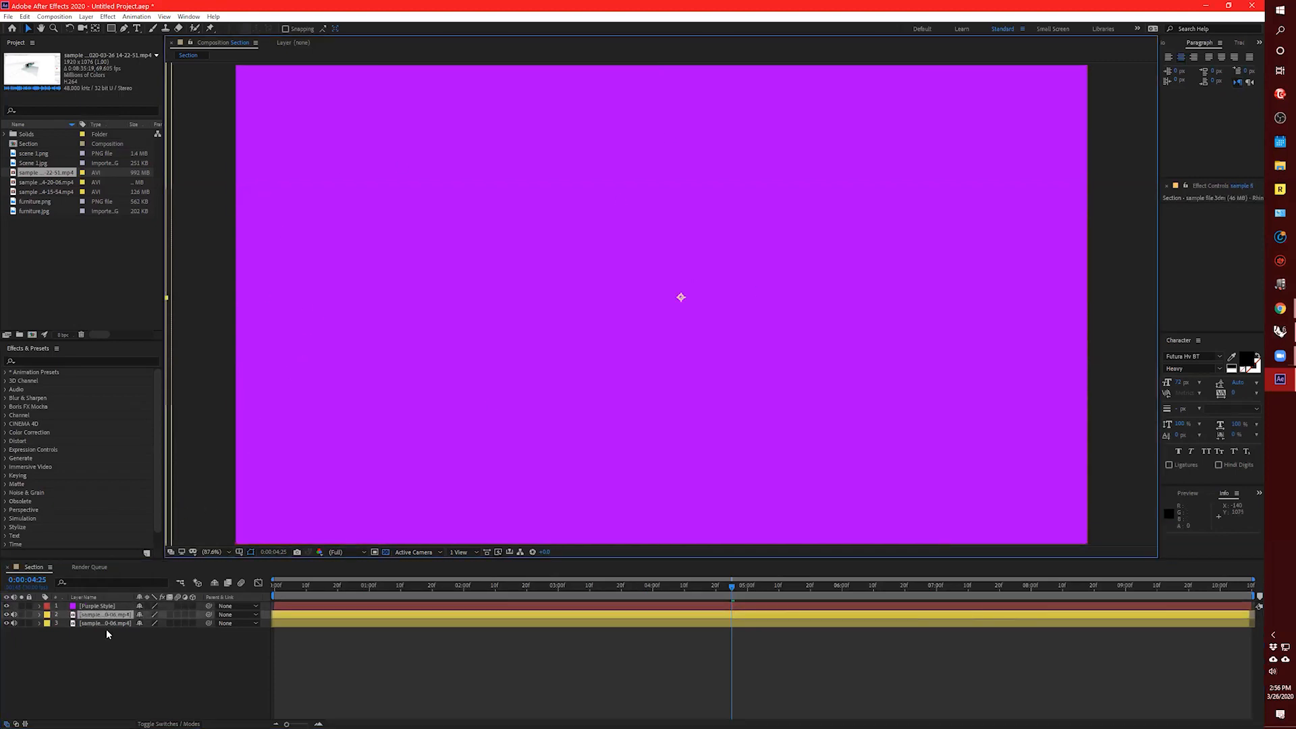
{"action": "left_click_drag", "start_coordinate": [92, 609], "coordinate": [104, 623]}
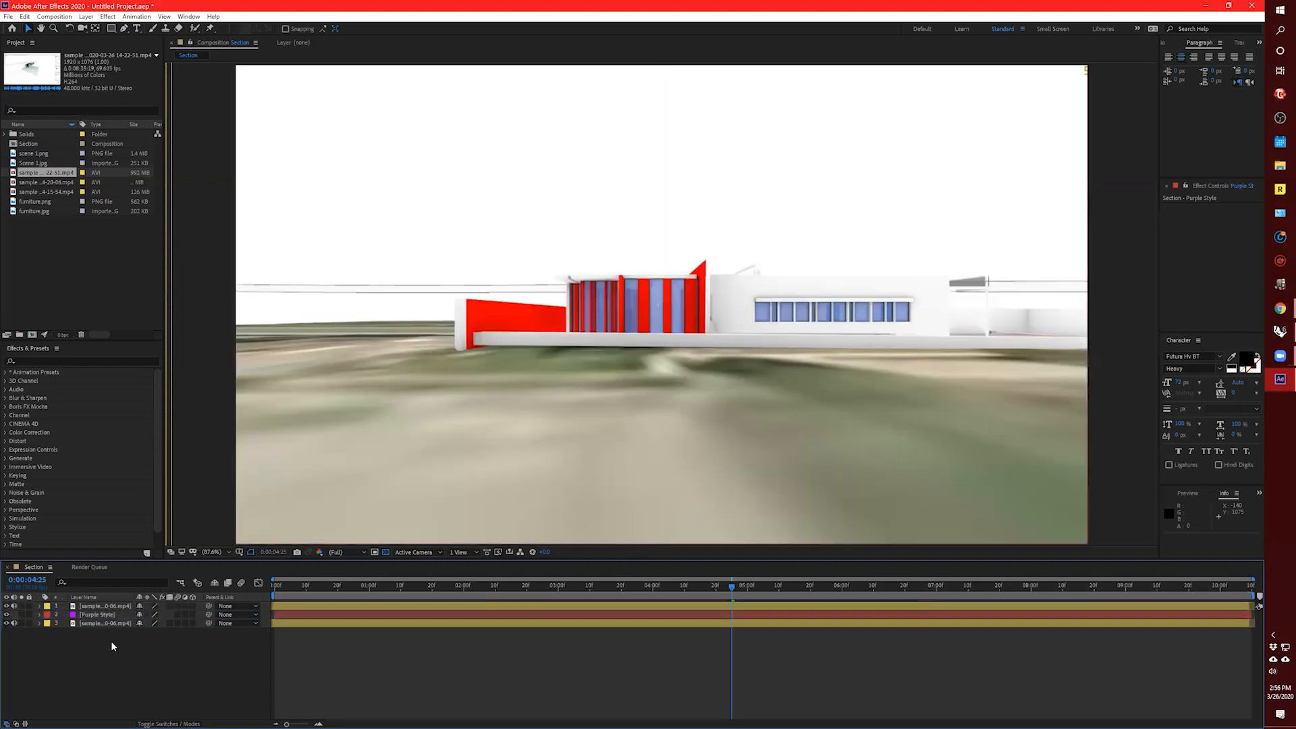
Hide the top clip layer and set the Purple Style layer's blending mode to Overlay.
{"action": "left_click", "coordinate": [95, 607]}
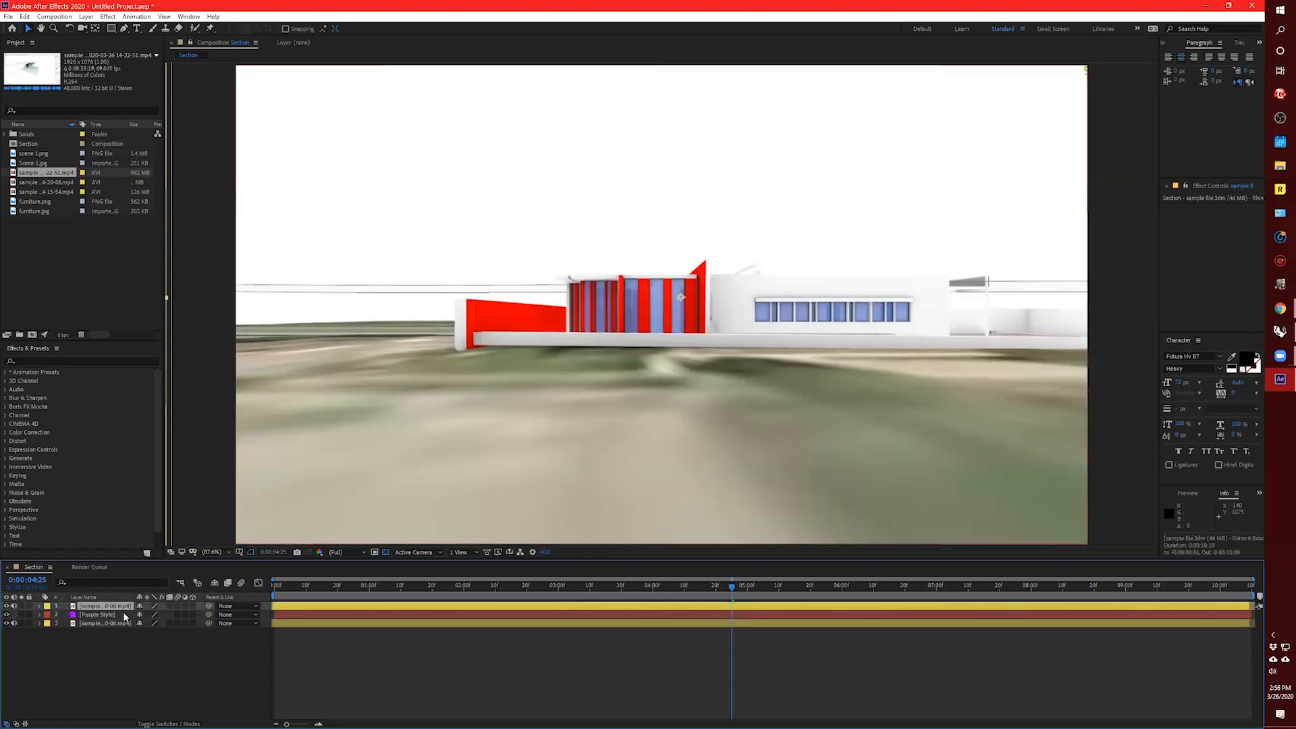
{"action": "left_click", "coordinate": [102, 615]}
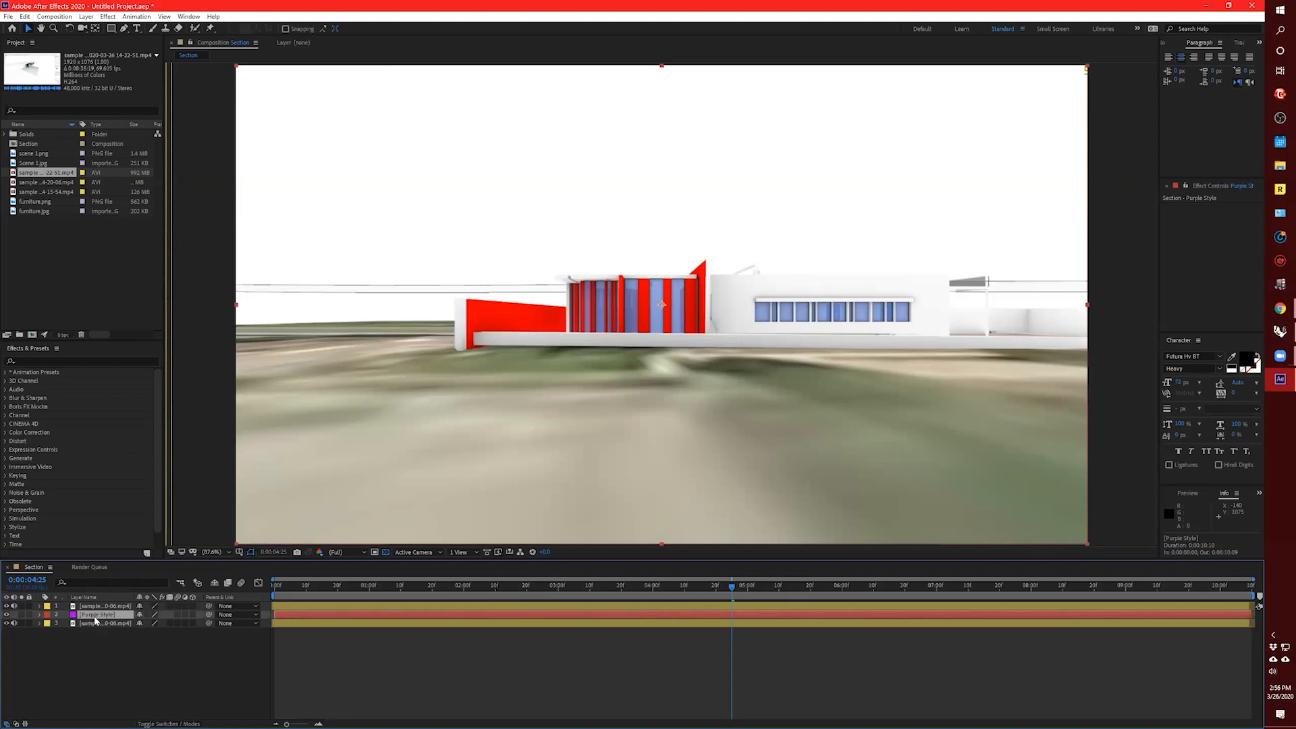
{"action": "left_click", "coordinate": [102, 624]}
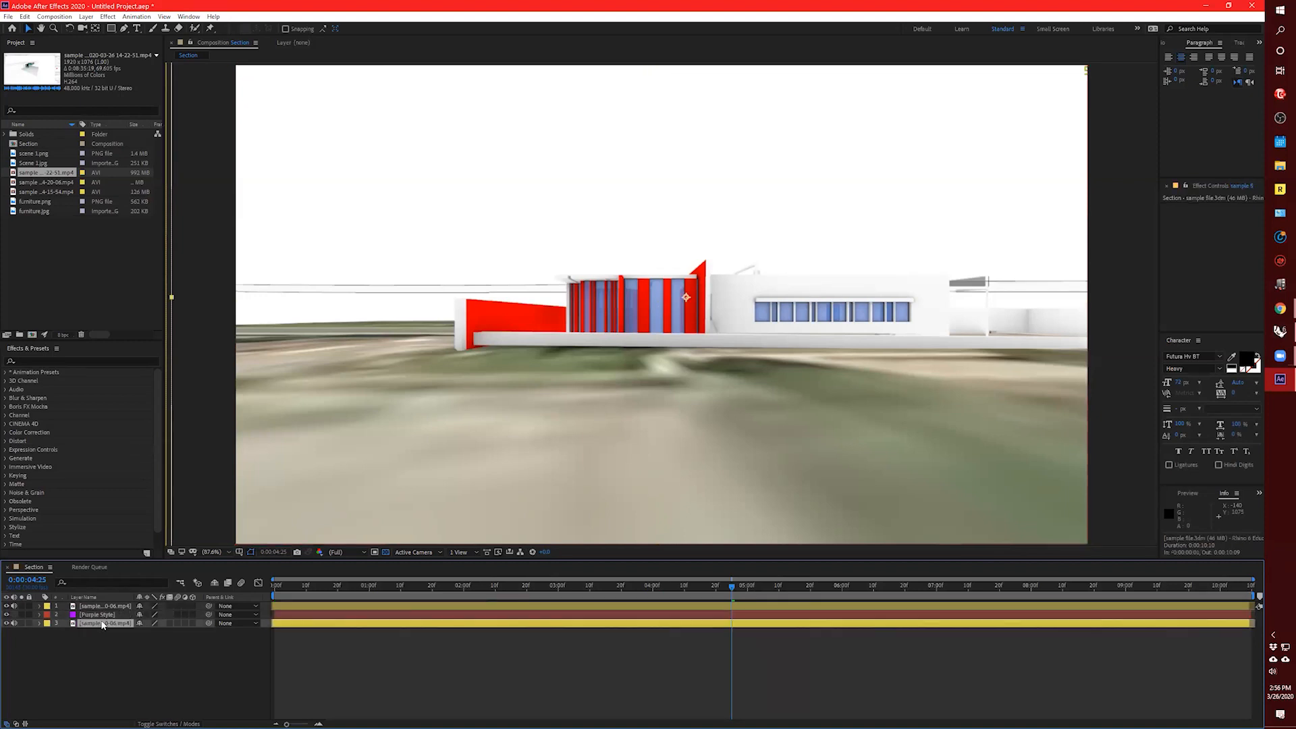
{"action": "left_click", "coordinate": [102, 615]}
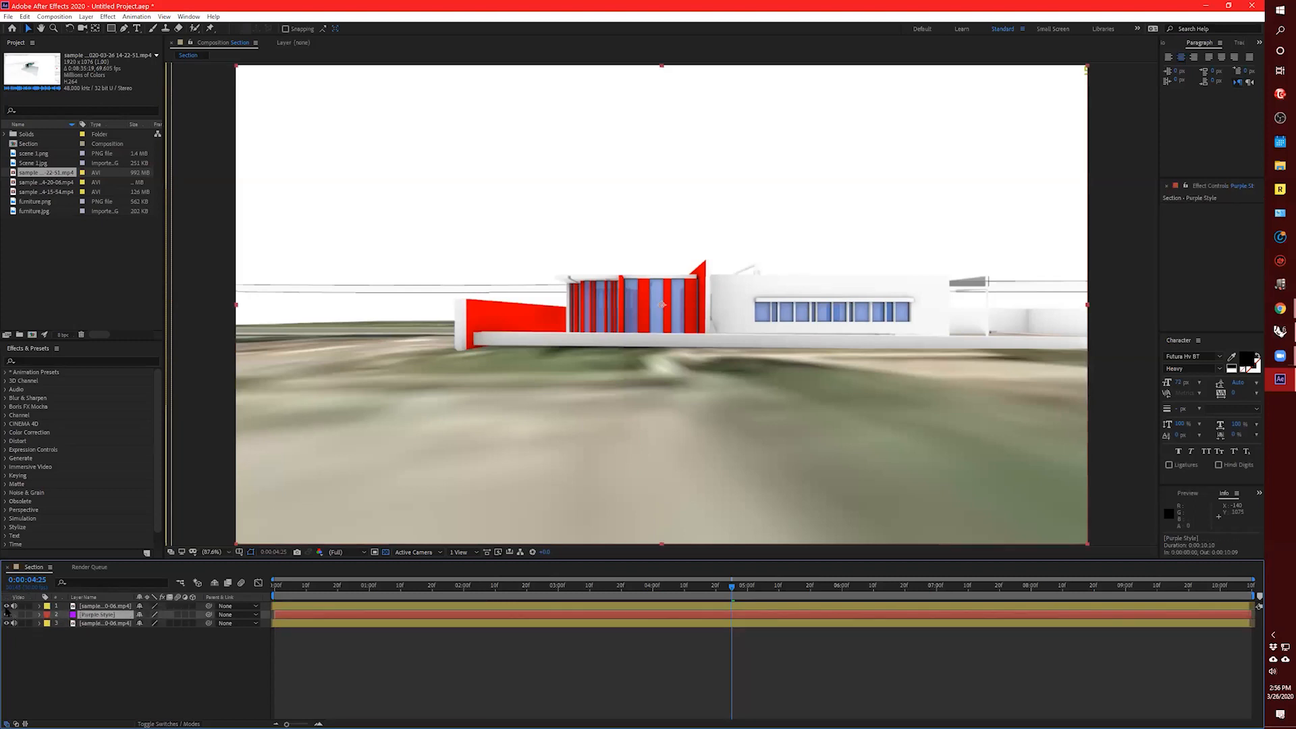
{"action": "left_click", "coordinate": [7, 605]}
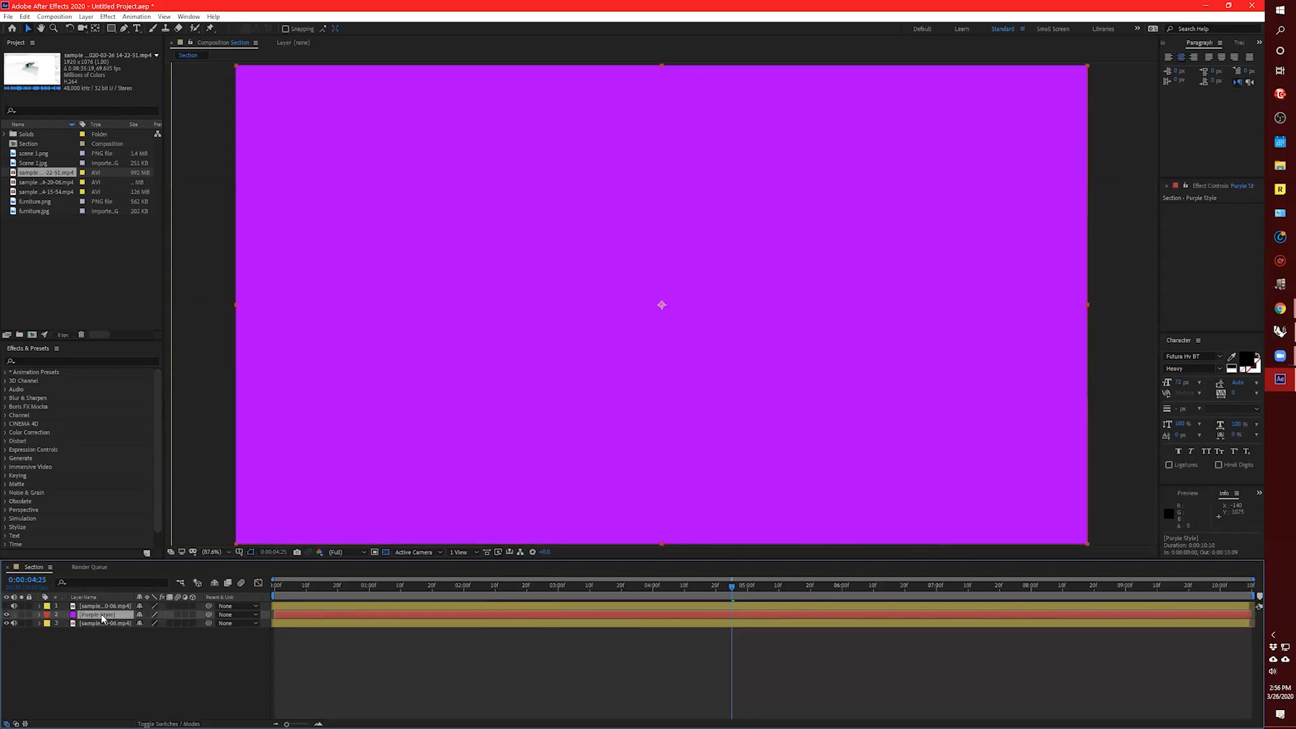
{"action": "right_click", "coordinate": [96, 616]}
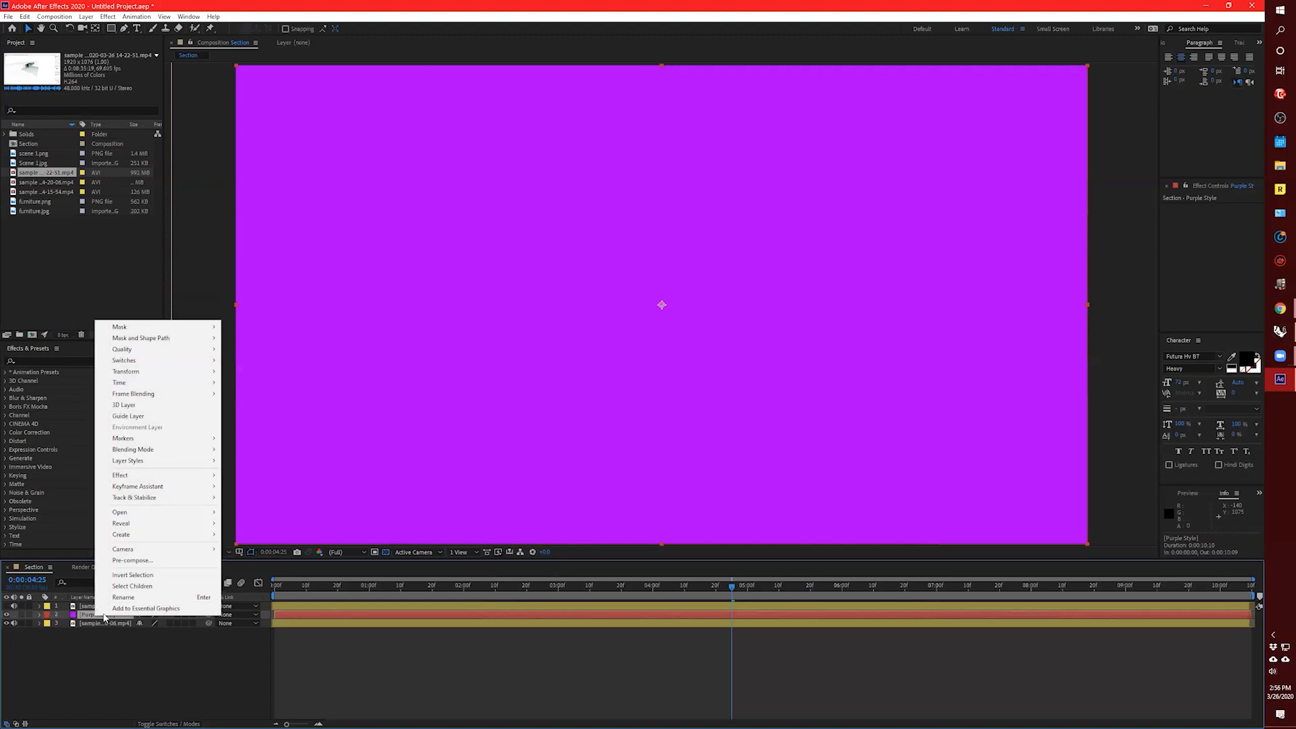
{"action": "mouse_move", "coordinate": [169, 450]}
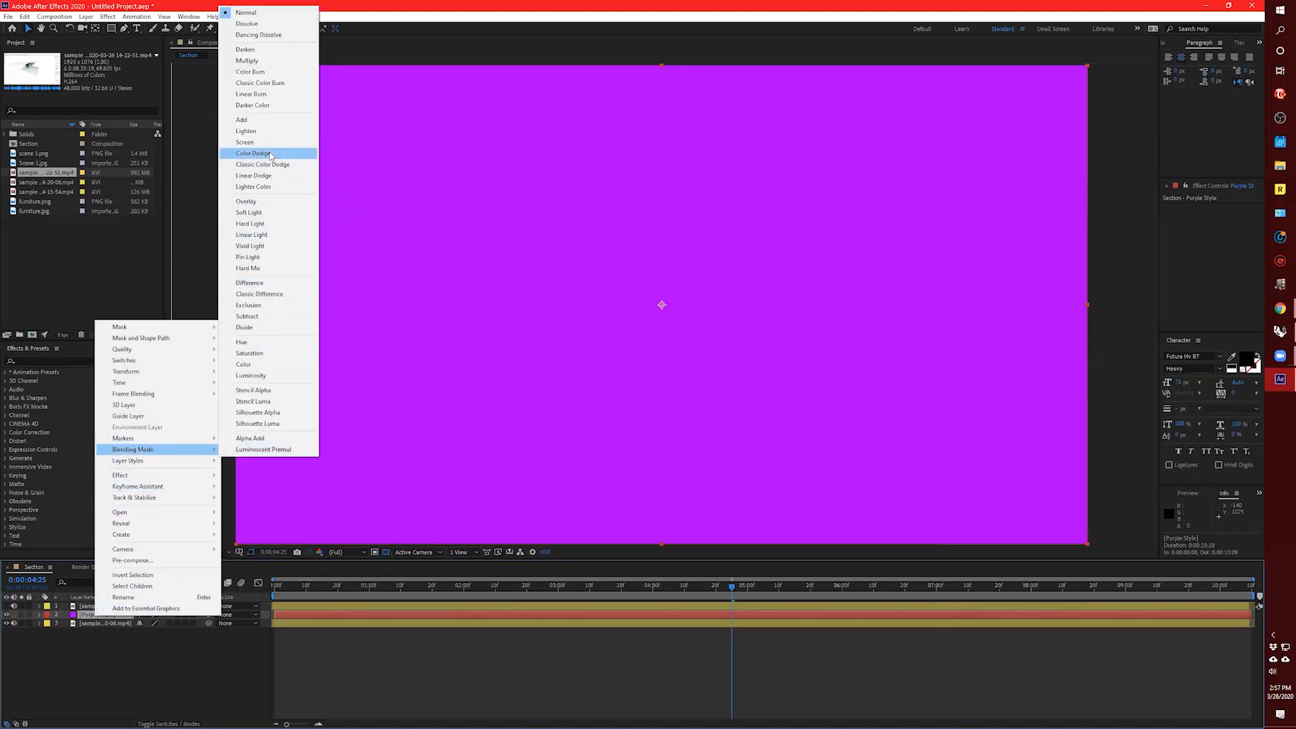
{"action": "left_click", "coordinate": [249, 201]}
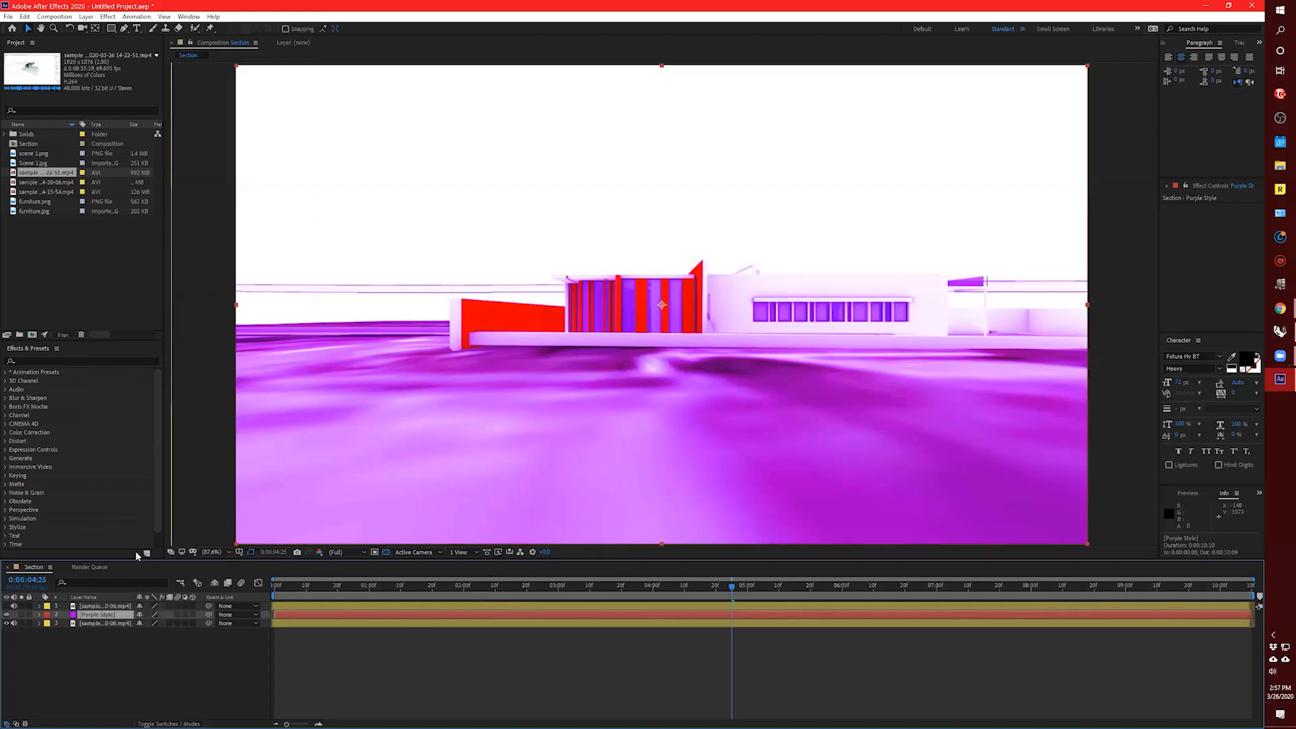
Change the Purple Style layer's blending mode to Multiply.
{"action": "right_click", "coordinate": [119, 617]}
{"action": "mouse_move", "coordinate": [169, 447]}
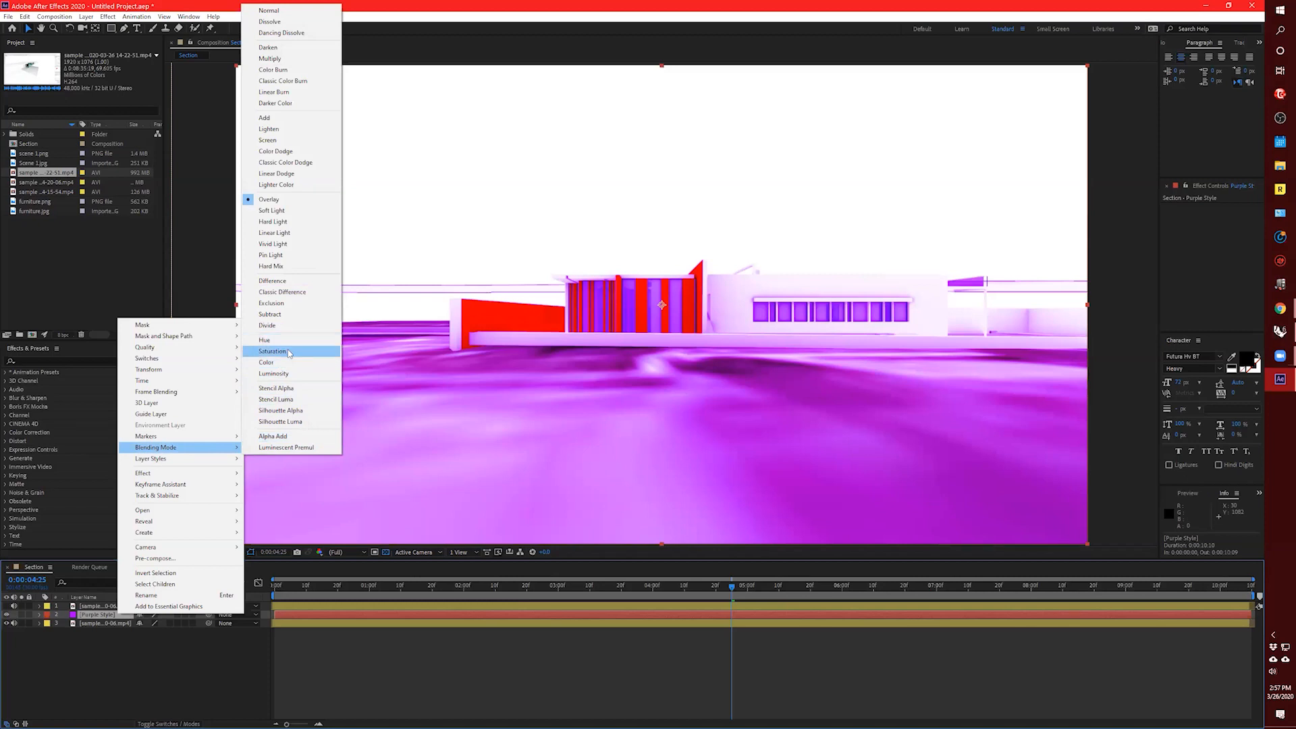
{"action": "left_click", "coordinate": [294, 62]}
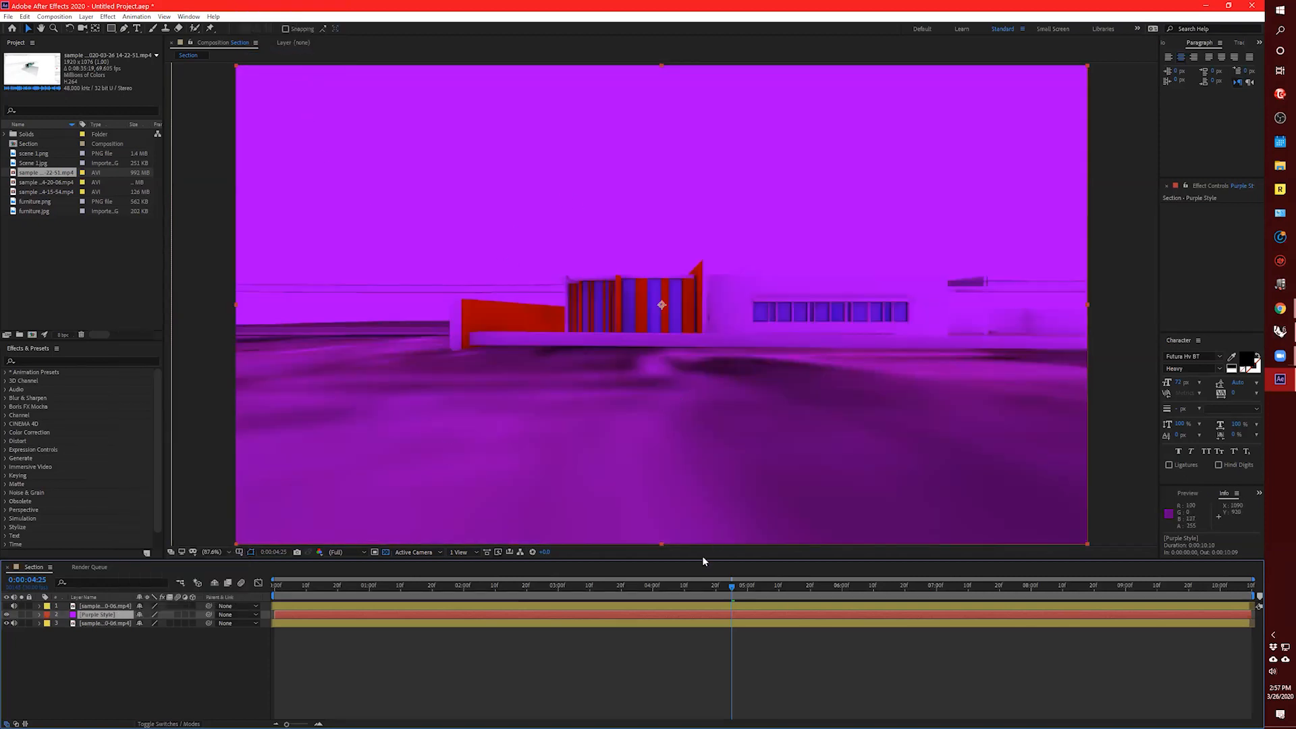
Make the top clip layer visible again and preview the composition along the timeline, stopping at 0:00:03:20.
{"action": "left_click_drag", "start_coordinate": [732, 589], "coordinate": [863, 589]}
{"action": "left_click_drag", "start_coordinate": [564, 610], "coordinate": [659, 631]}
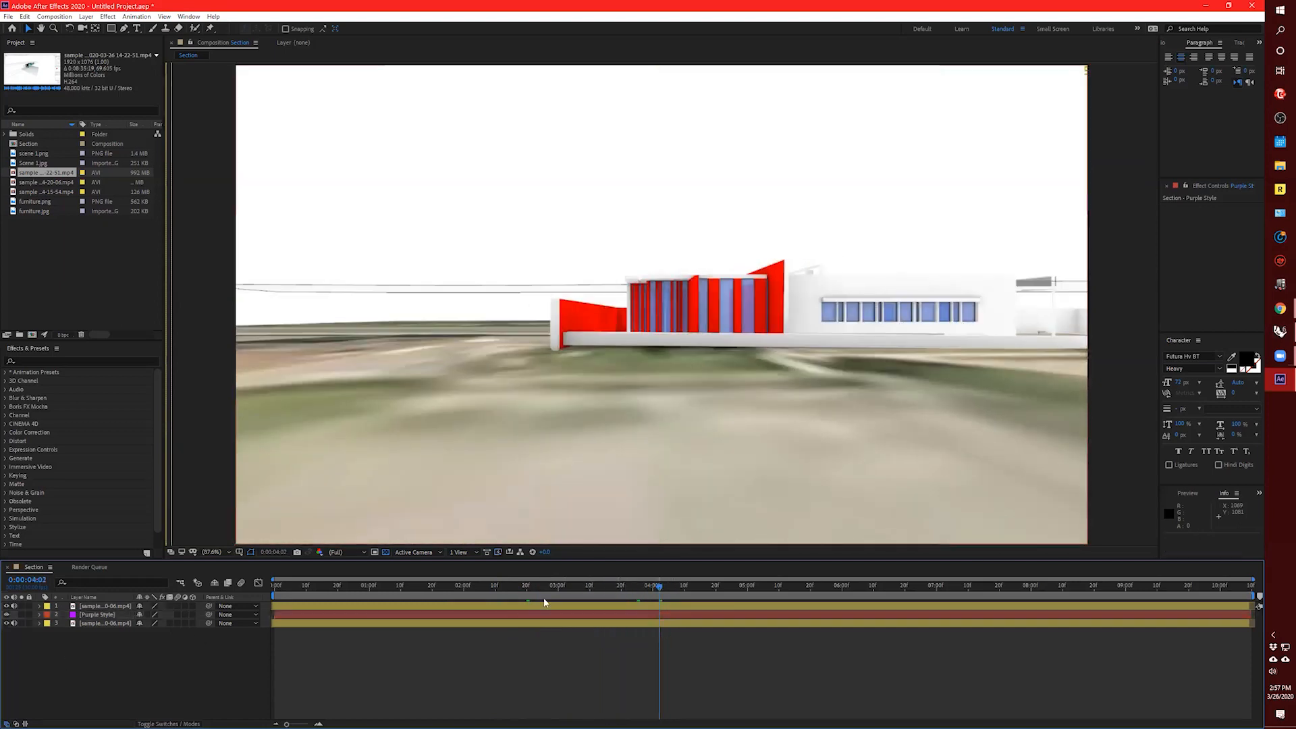
{"action": "left_click", "coordinate": [612, 593]}
{"action": "left_click_drag", "start_coordinate": [612, 592], "coordinate": [621, 673]}
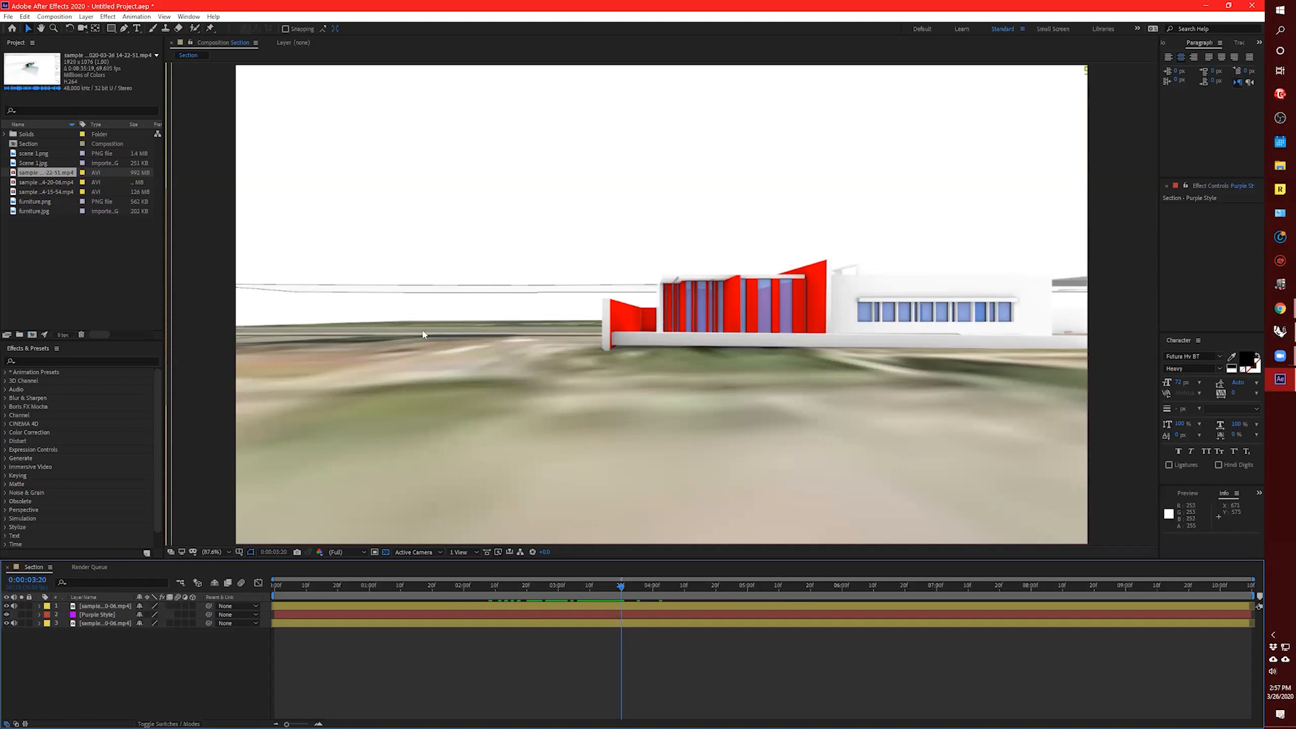
Apply the Block Dissolve transition effect to the top clip layer.
{"action": "scroll", "coordinate": [74, 445], "scroll_direction": "down", "scroll_amount": 1}
{"action": "left_click_drag", "start_coordinate": [105, 341], "coordinate": [103, 316]}
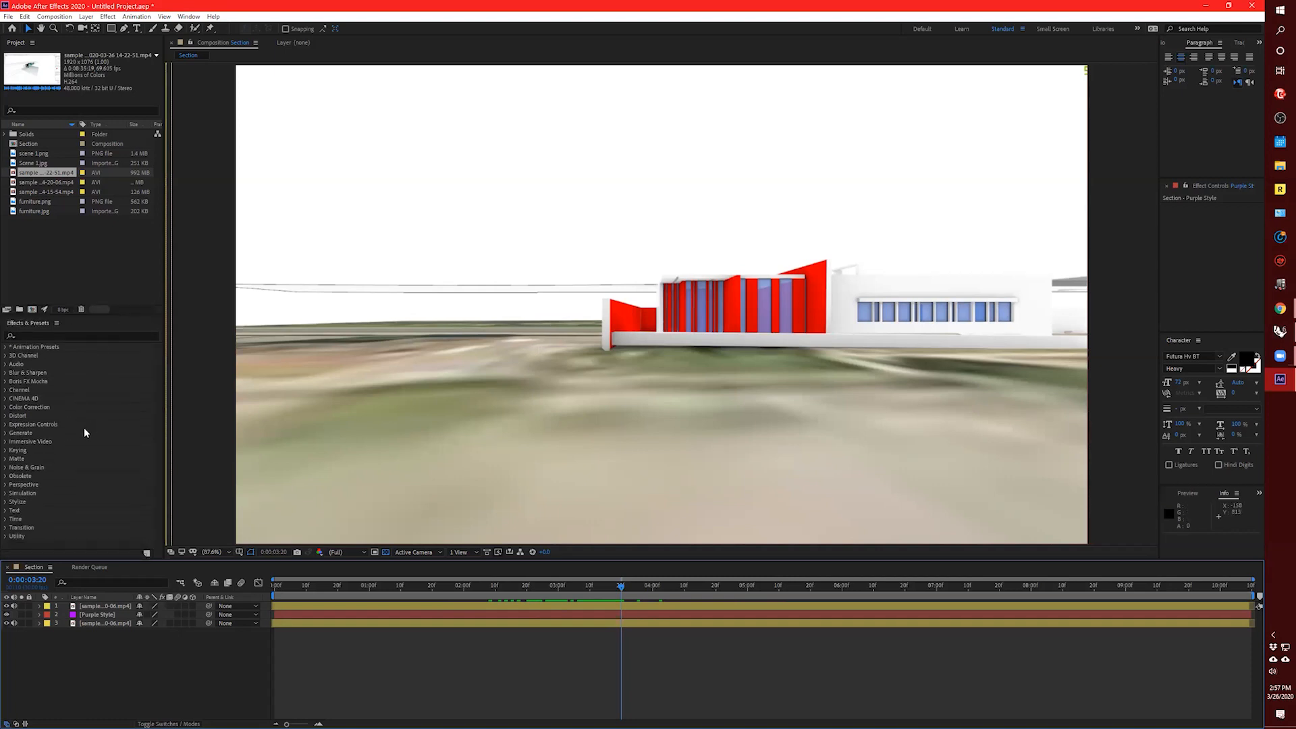
{"action": "left_click", "coordinate": [5, 528]}
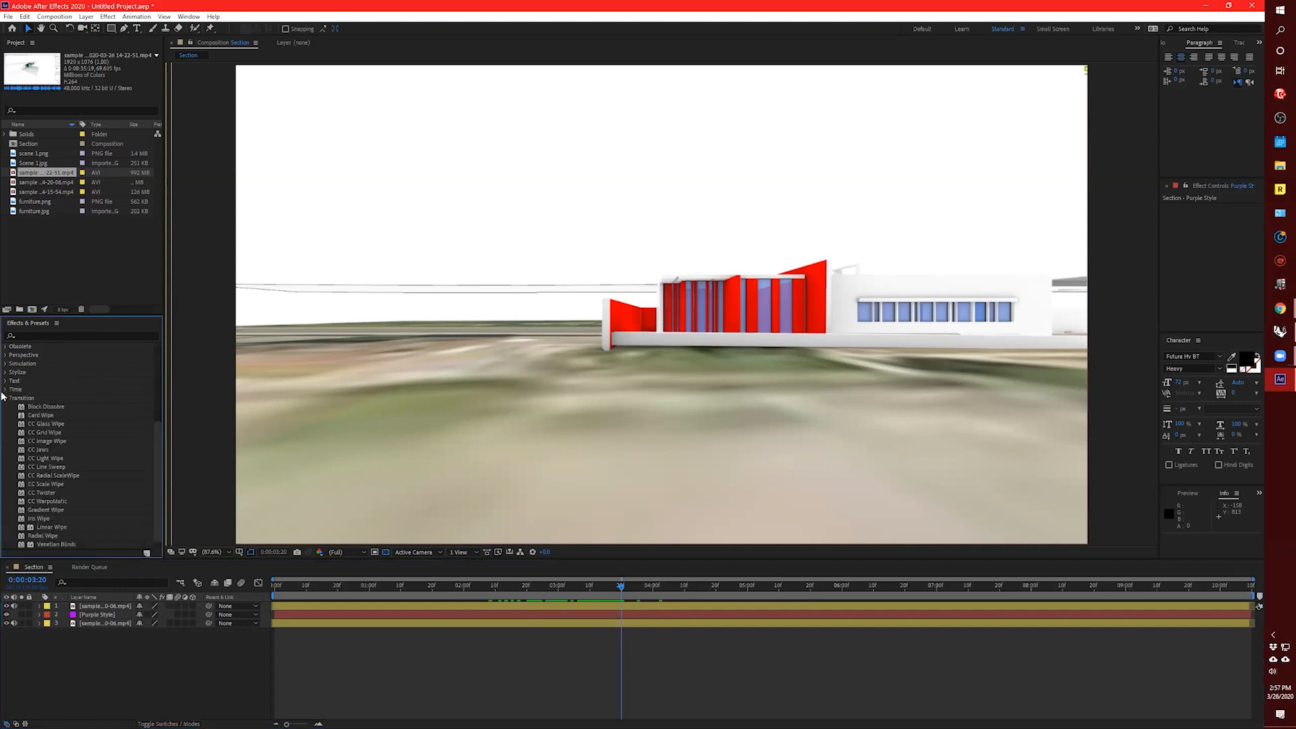
{"action": "scroll", "coordinate": [75, 389], "scroll_direction": "down", "scroll_amount": 1}
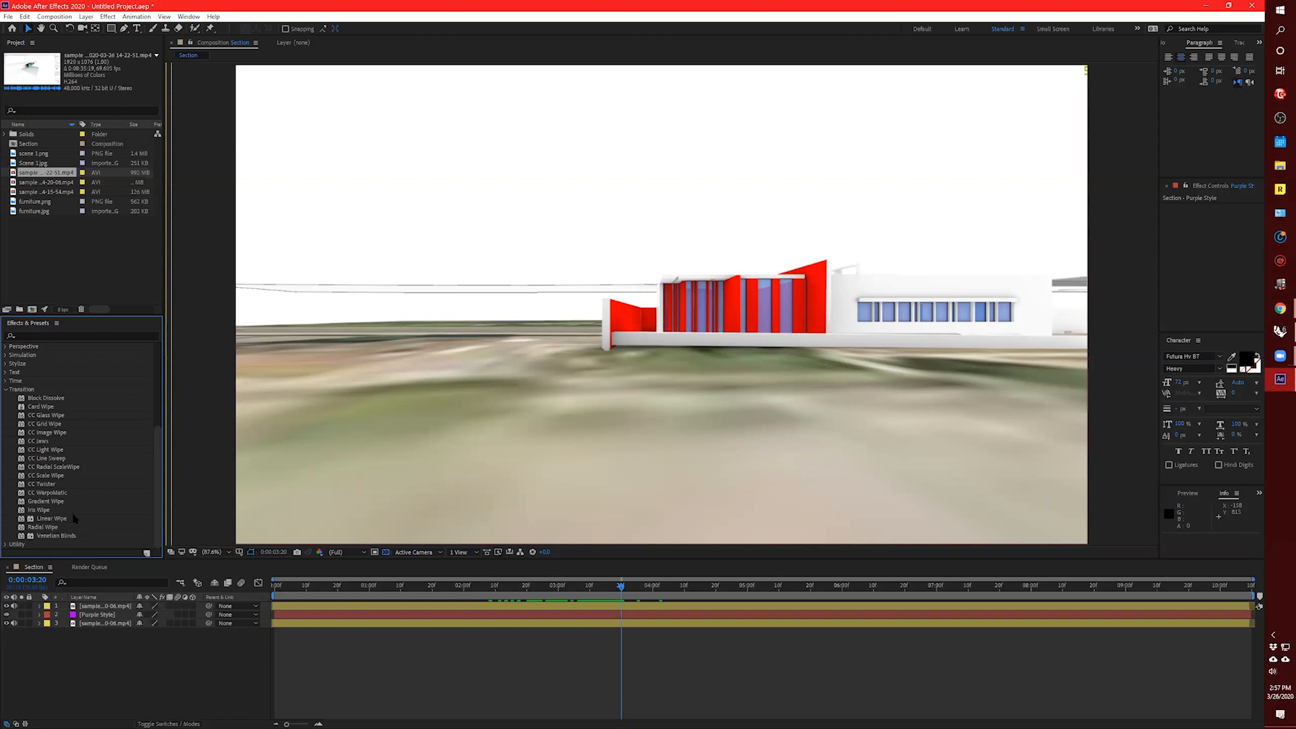
{"action": "left_click", "coordinate": [46, 398]}
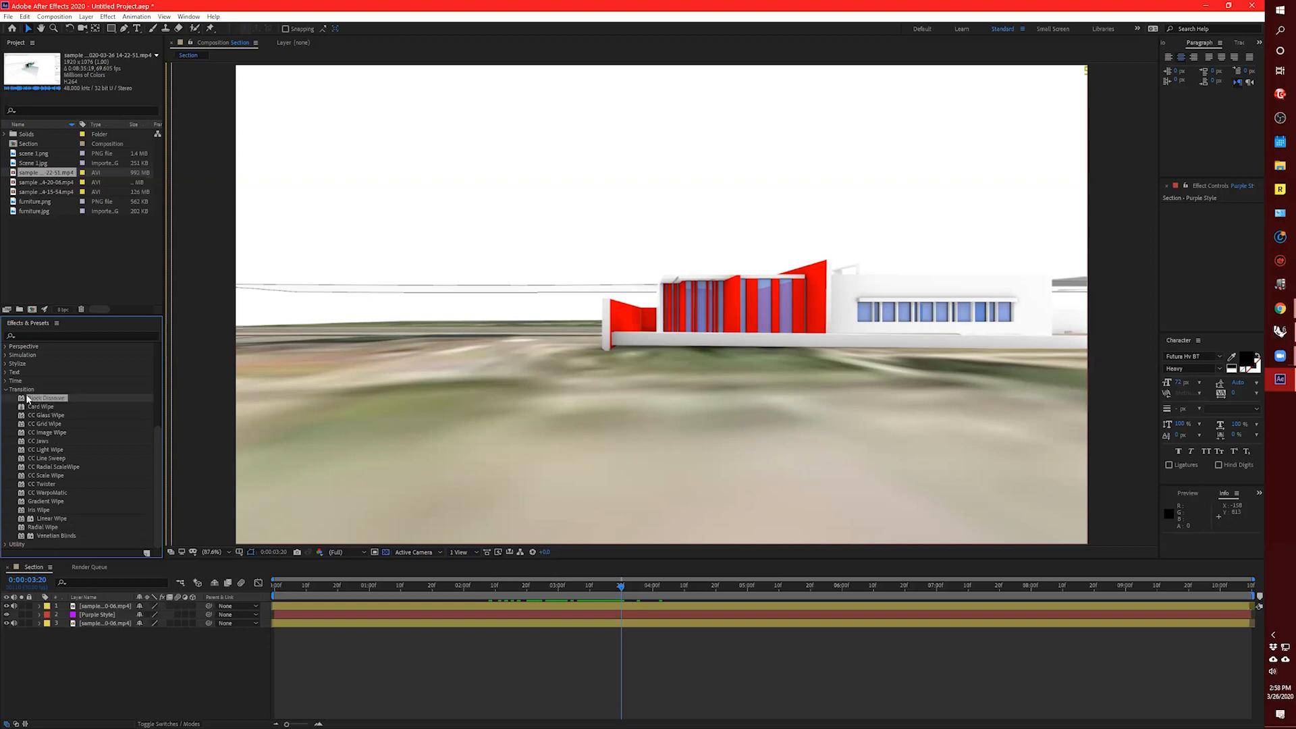
{"action": "left_click_drag", "start_coordinate": [27, 400], "coordinate": [94, 609]}
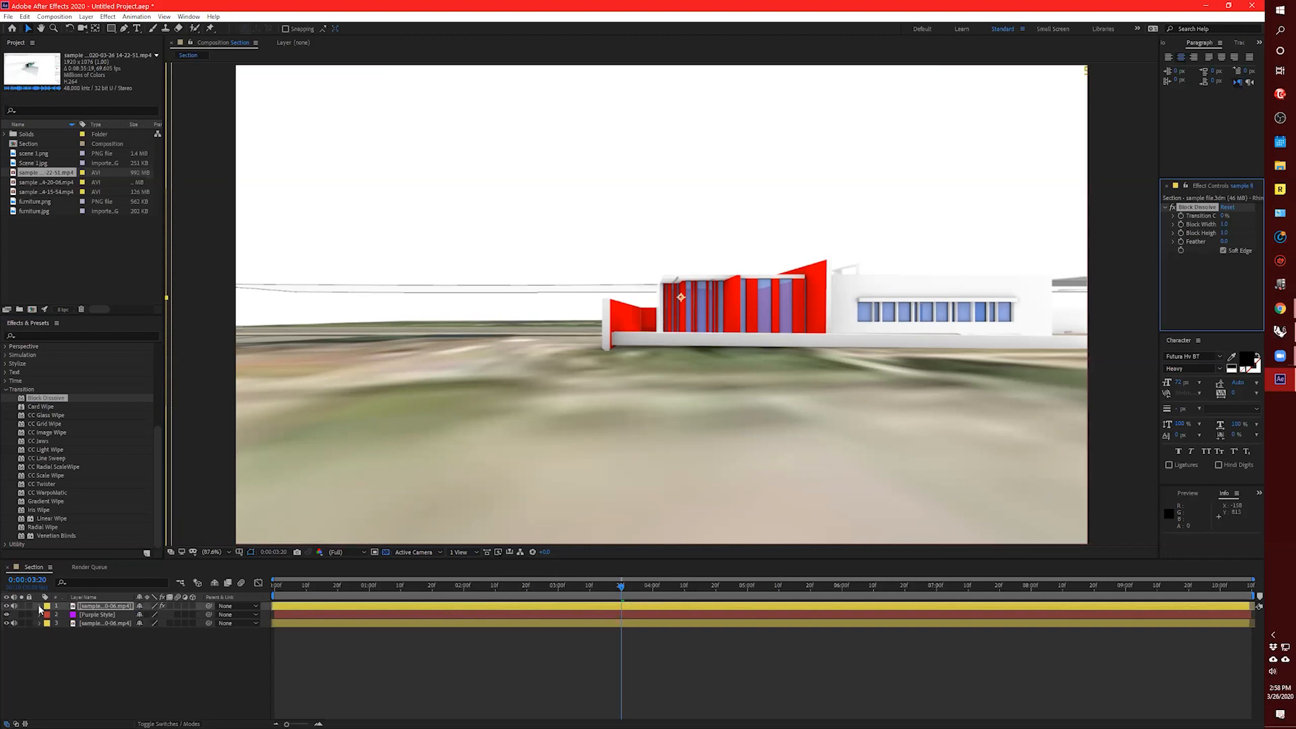
Expand the Block Dissolve properties of the top clip layer and enlarge the timeline area.
{"action": "left_click", "coordinate": [39, 607]}
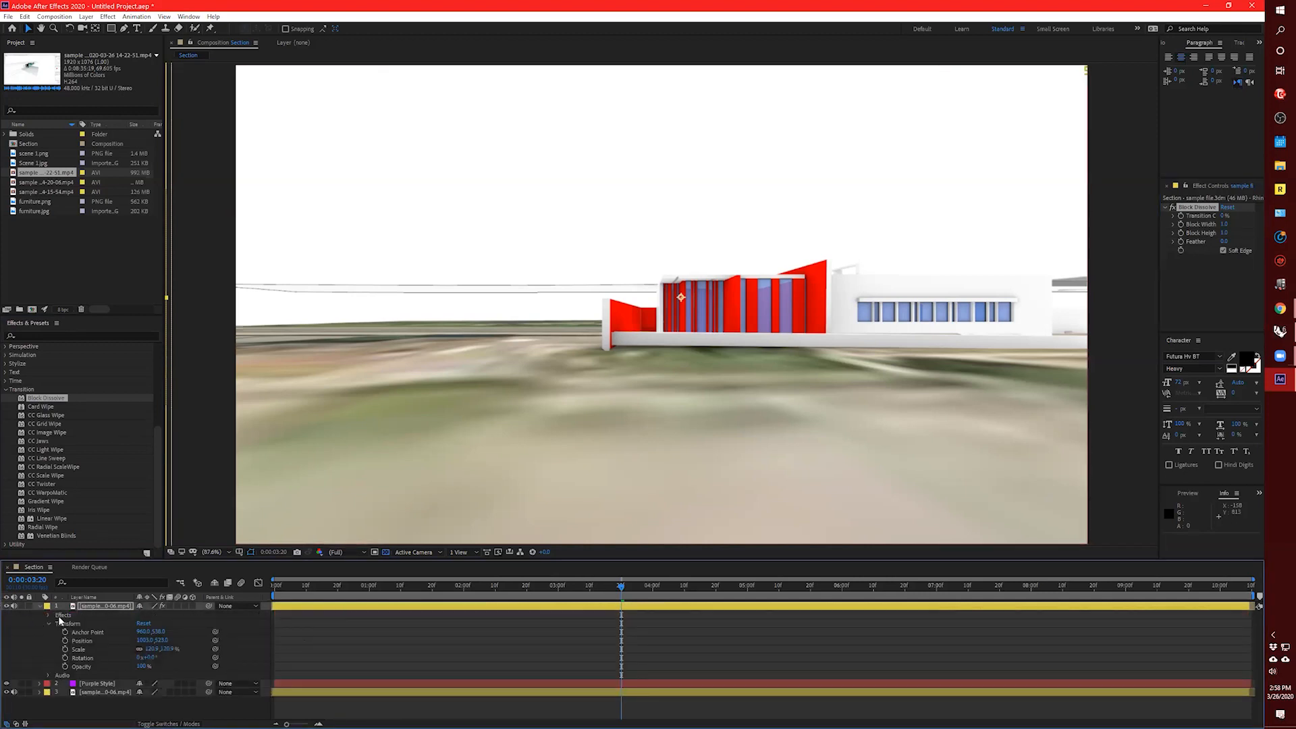
{"action": "left_click", "coordinate": [48, 624]}
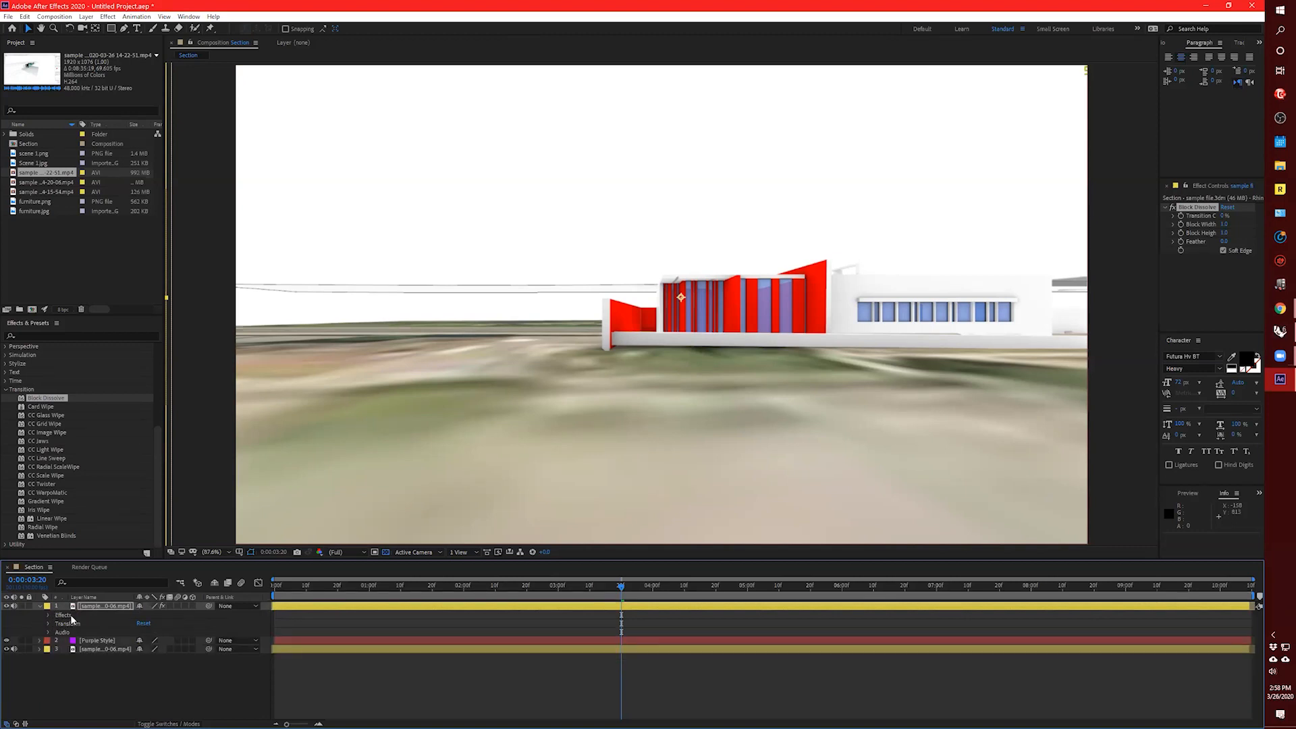
{"action": "left_click", "coordinate": [50, 614]}
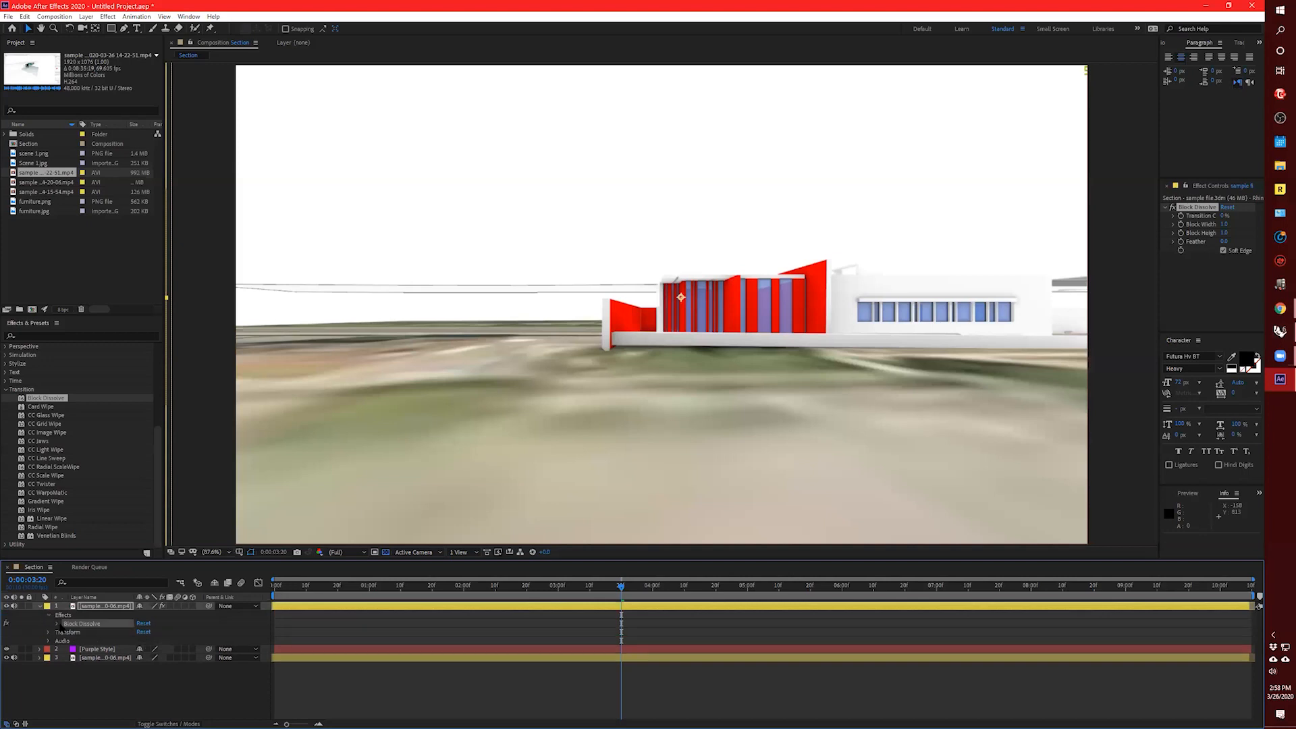
{"action": "left_click", "coordinate": [58, 623]}
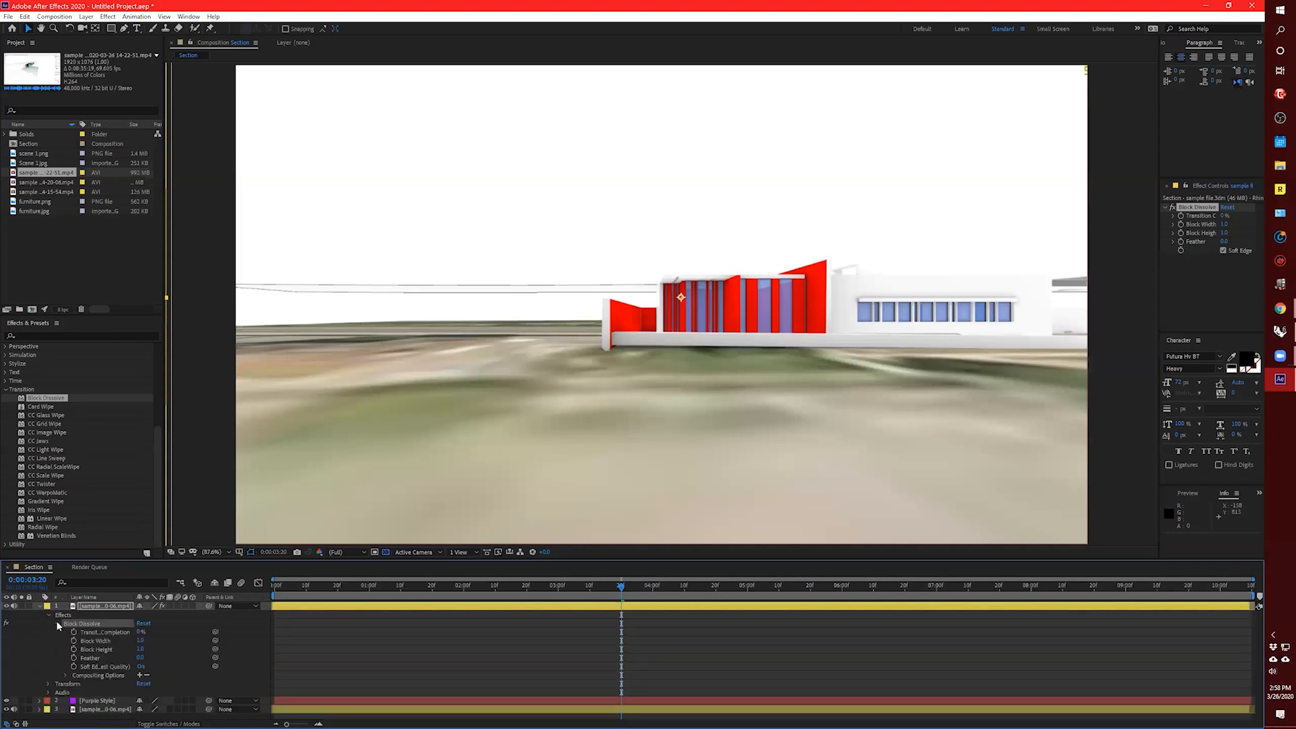
{"action": "left_click", "coordinate": [57, 622]}
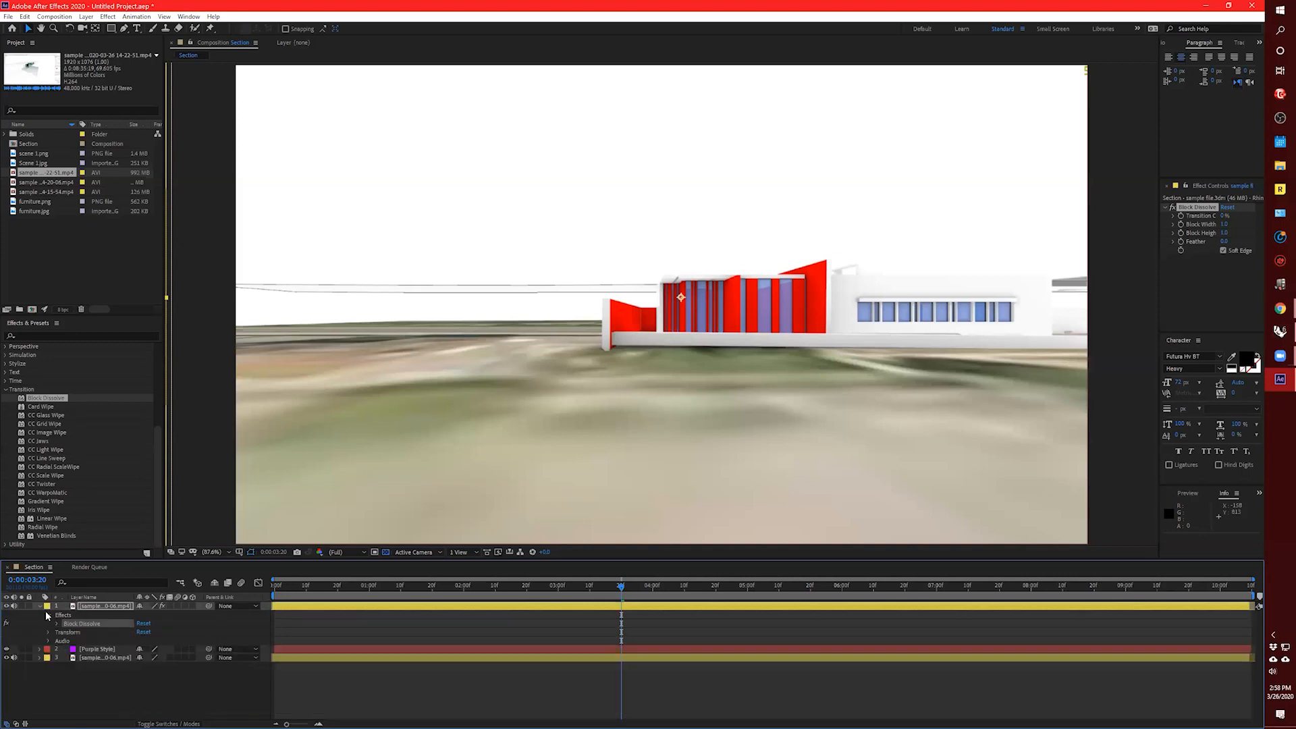
{"action": "left_click", "coordinate": [57, 623]}
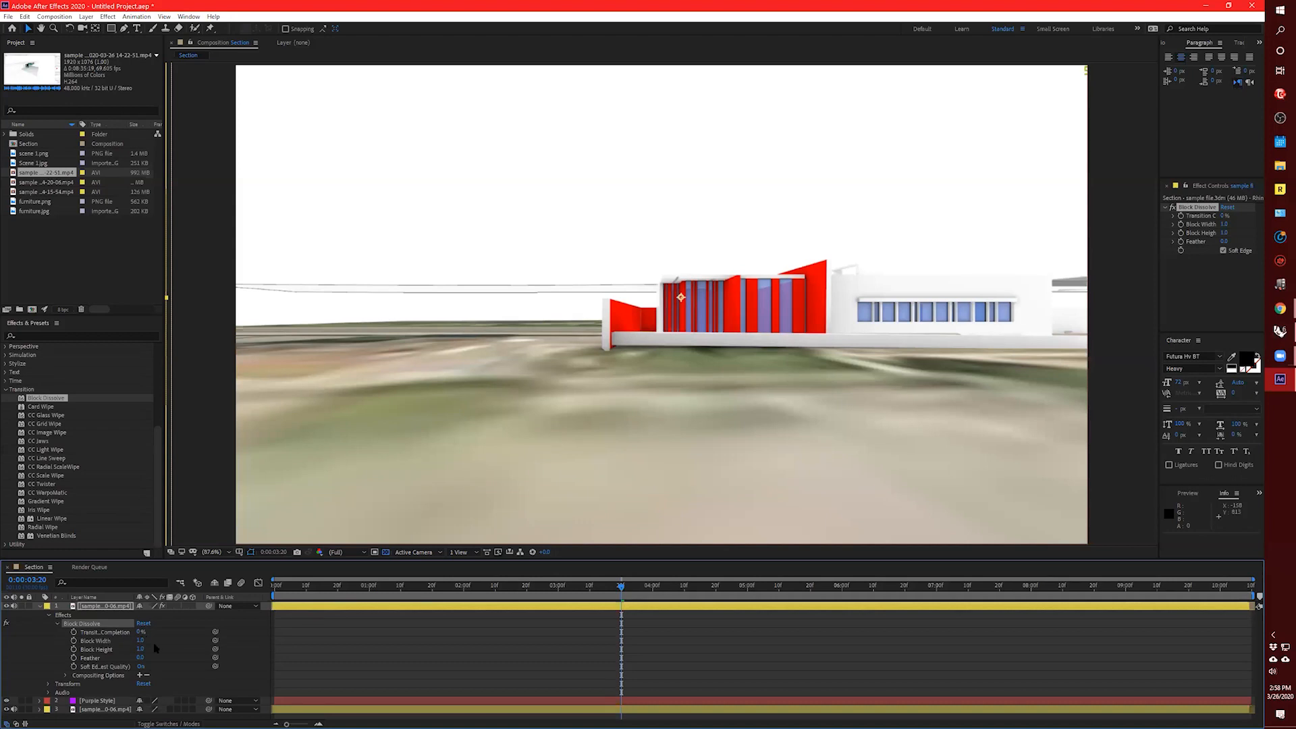
{"action": "left_click_drag", "start_coordinate": [299, 559], "coordinate": [302, 522]}
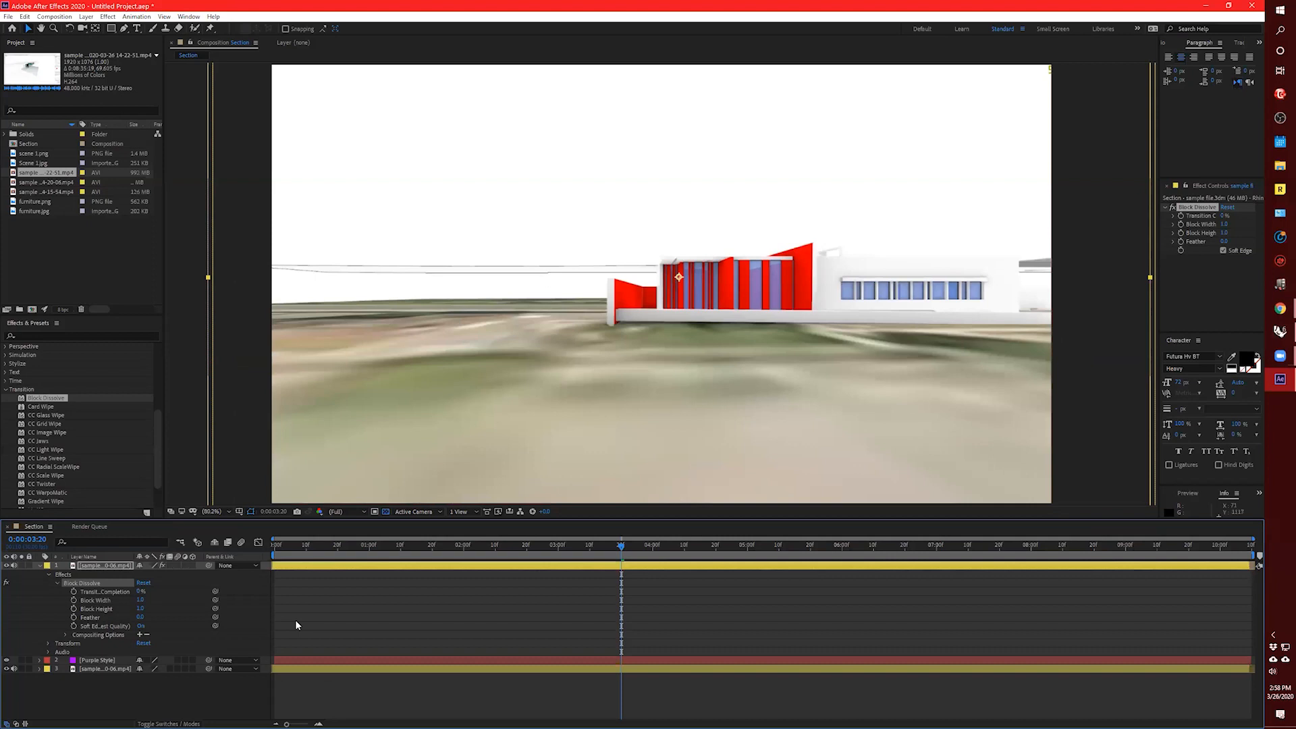
Keyframe the top clip's Block Dissolve Transition Completion from 0% at 0:00:03:20 to 100% at 0:00:04:20.
{"action": "left_click", "coordinate": [394, 580]}
{"action": "key", "text": "equal"}
{"action": "key", "text": "equal"}
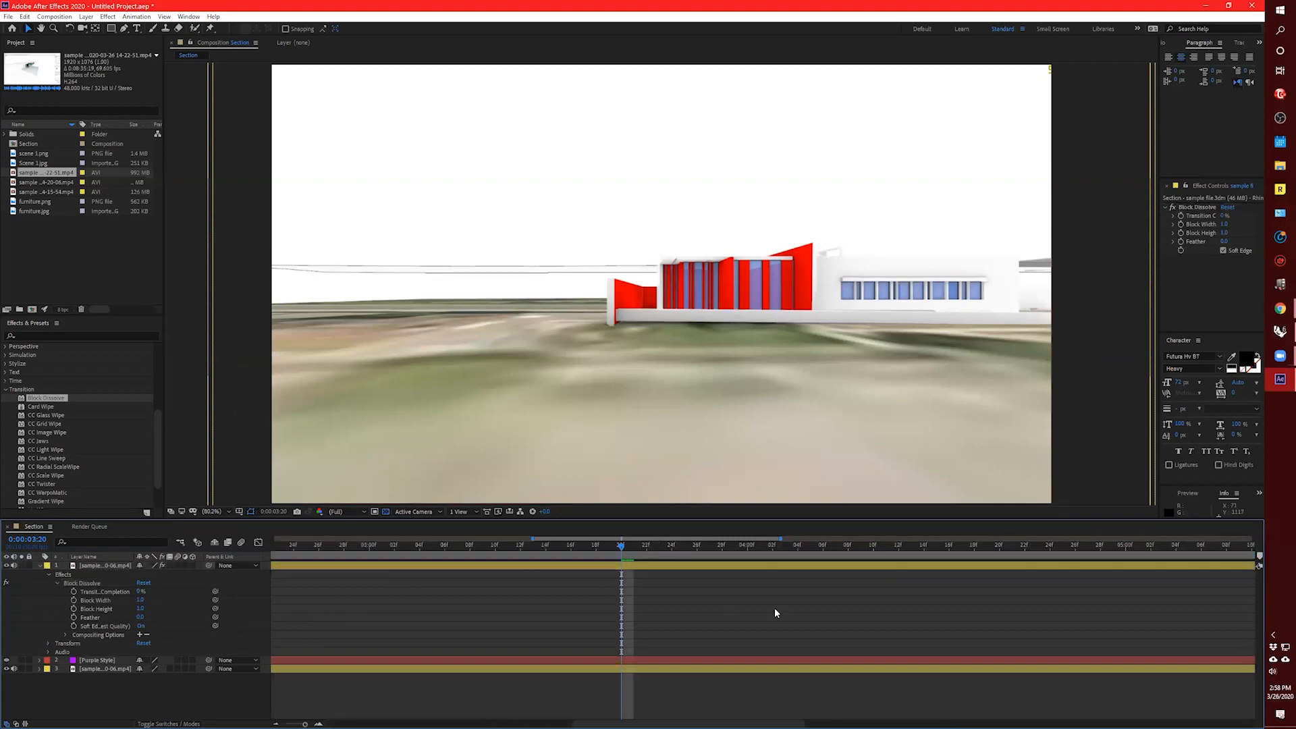
{"action": "key", "text": "equal"}
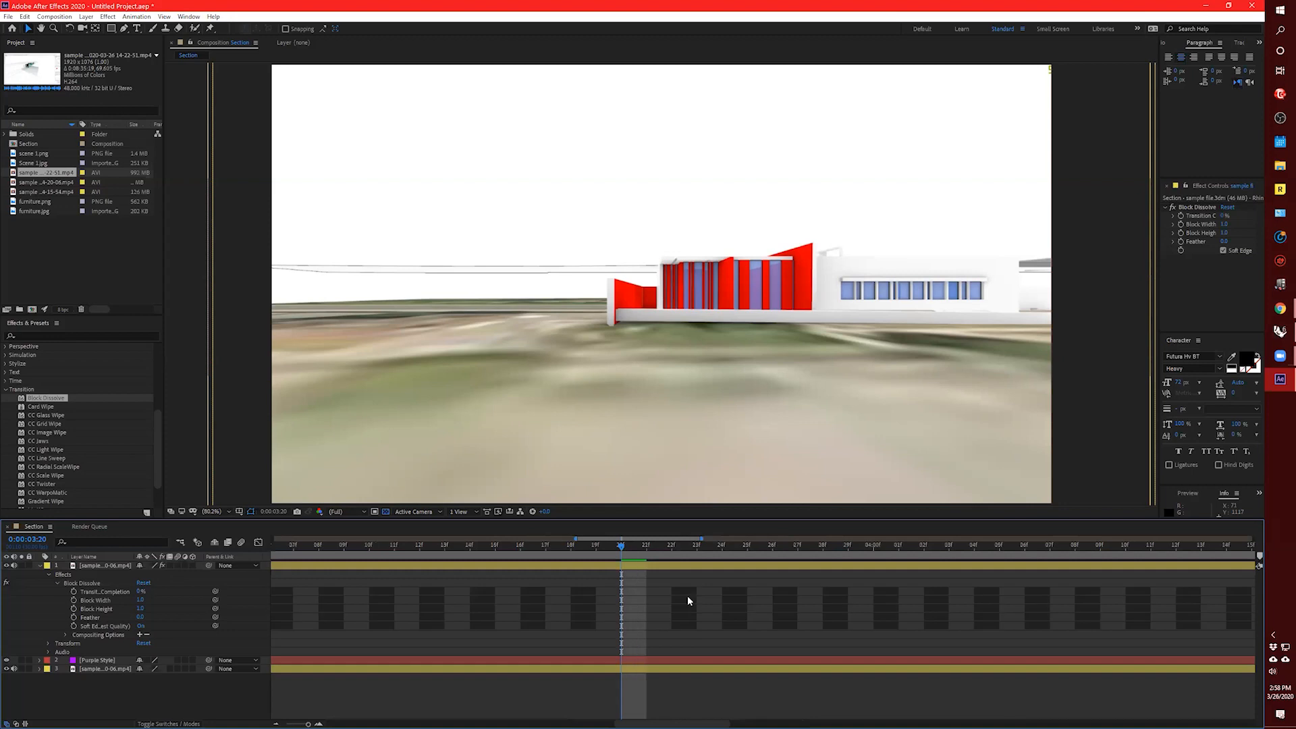
{"action": "key", "text": "minus"}
{"action": "mouse_move", "coordinate": [619, 547]}
{"action": "left_mouse_down"}
{"action": "mouse_move", "coordinate": [778, 562]}
{"action": "mouse_move", "coordinate": [622, 574]}
{"action": "left_mouse_up"}
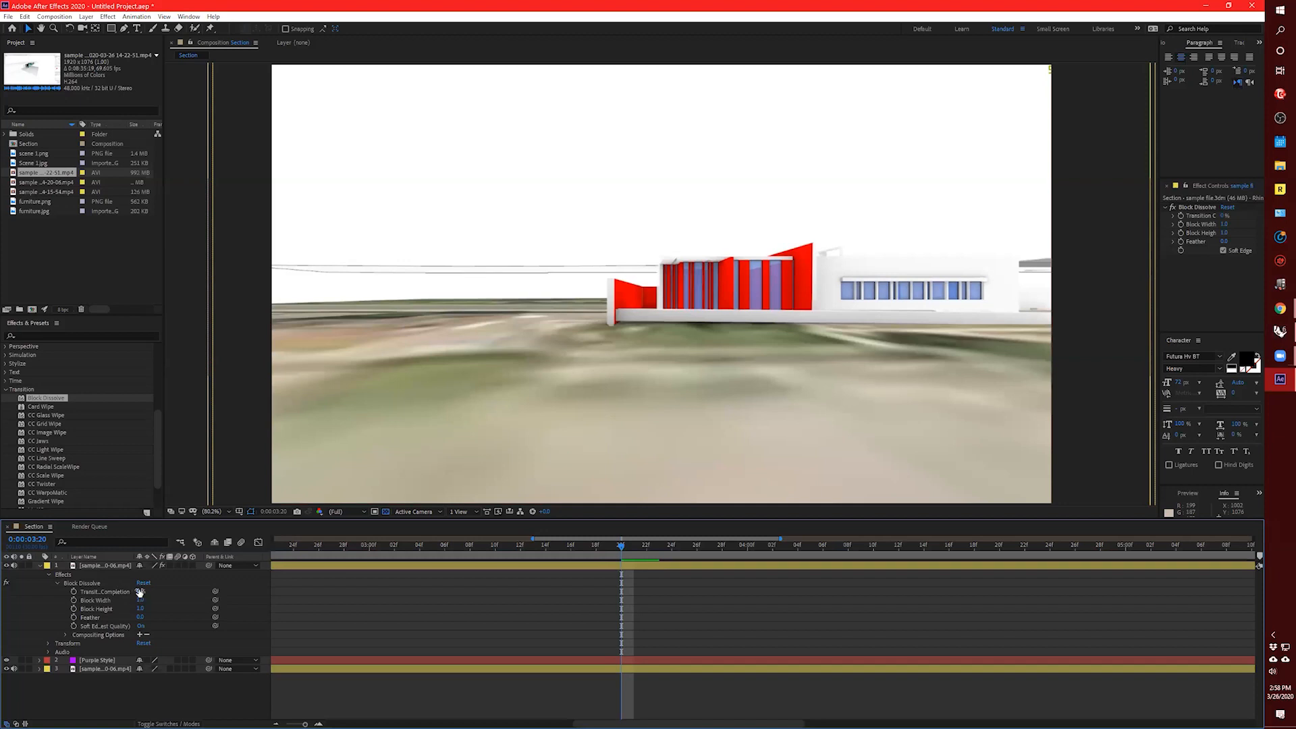
{"action": "left_click_drag", "start_coordinate": [141, 593], "coordinate": [2, 603]}
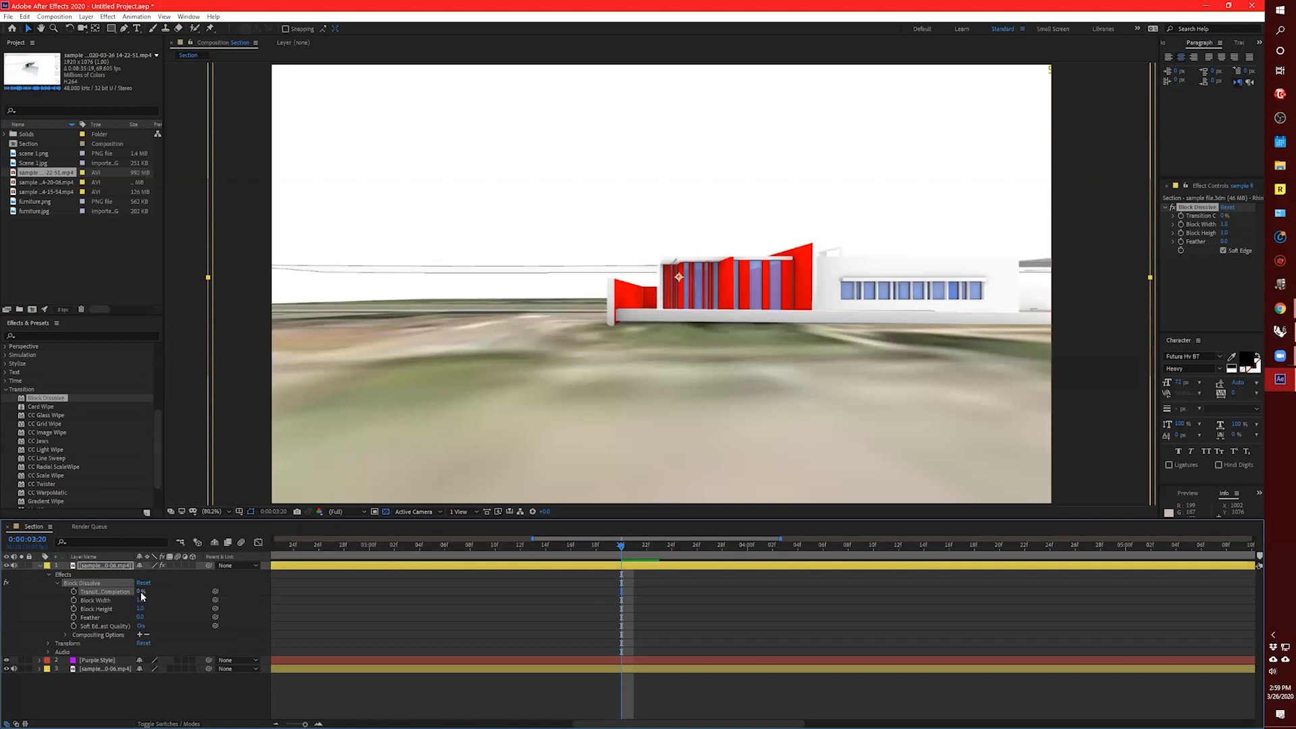
{"action": "left_click", "coordinate": [74, 591]}
{"action": "left_click_drag", "start_coordinate": [620, 547], "coordinate": [994, 598]}
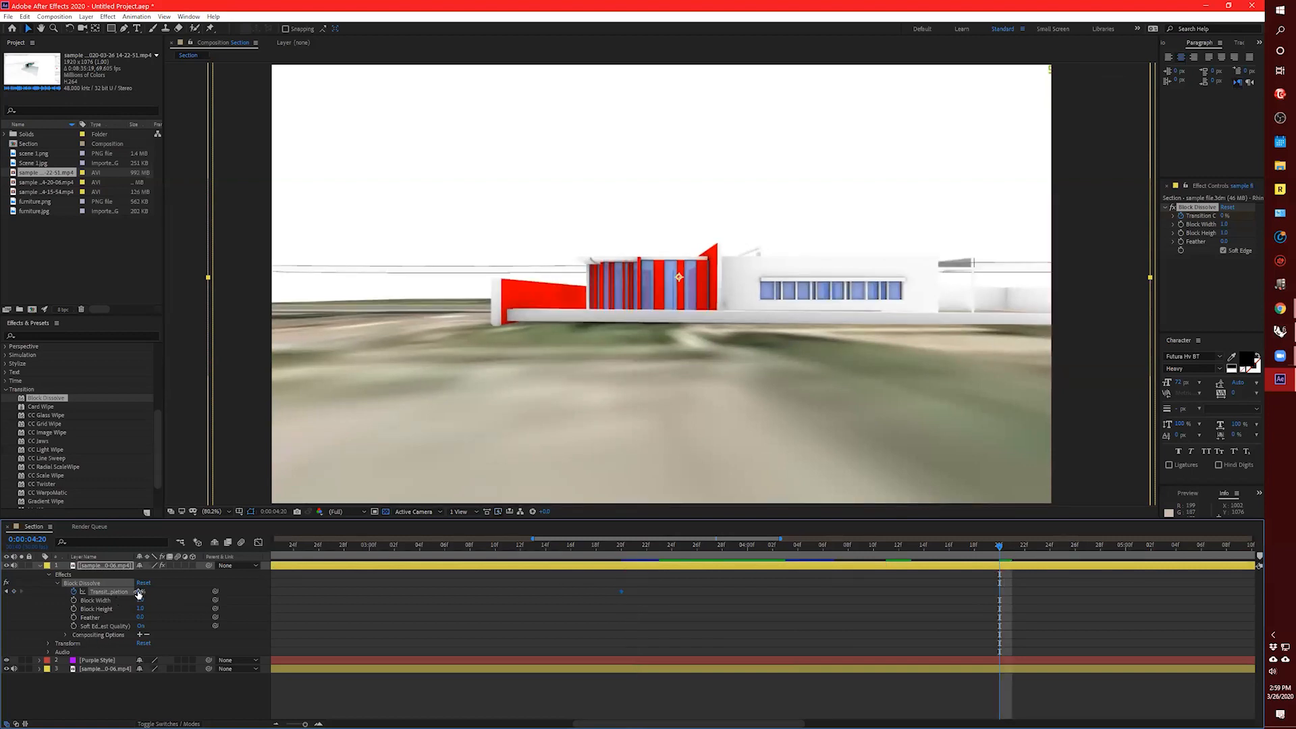
{"action": "left_click_drag", "start_coordinate": [138, 593], "coordinate": [217, 600]}
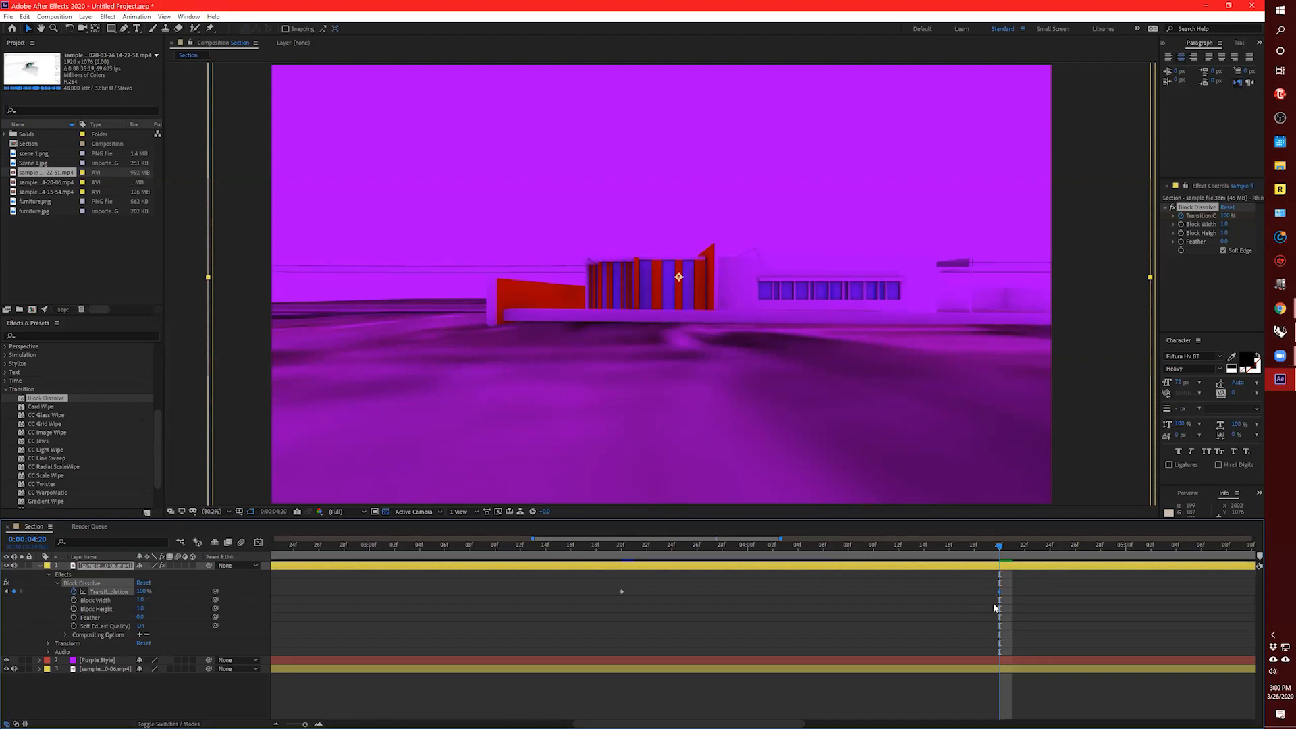
Preview the Block Dissolve transition twice, starting from 0:00:03:08.
{"action": "left_click_drag", "start_coordinate": [1002, 544], "coordinate": [467, 594]}
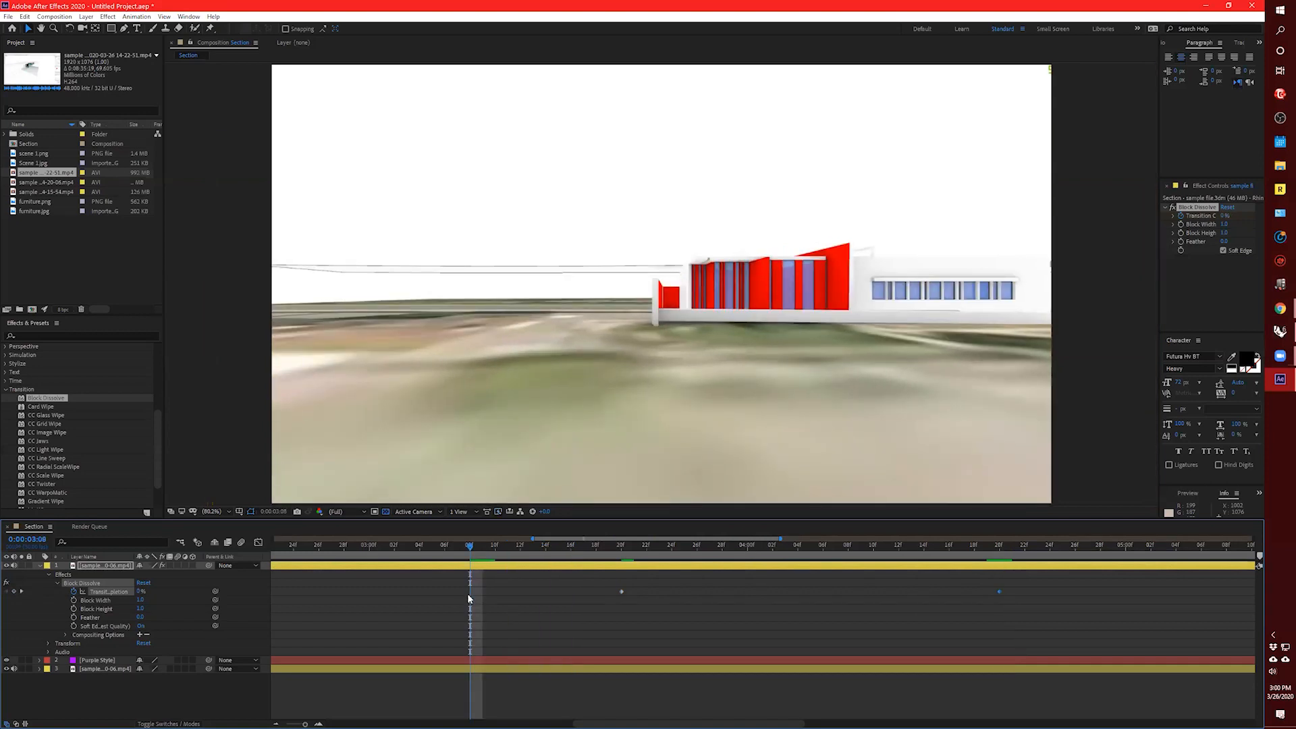
{"action": "key", "text": "space"}
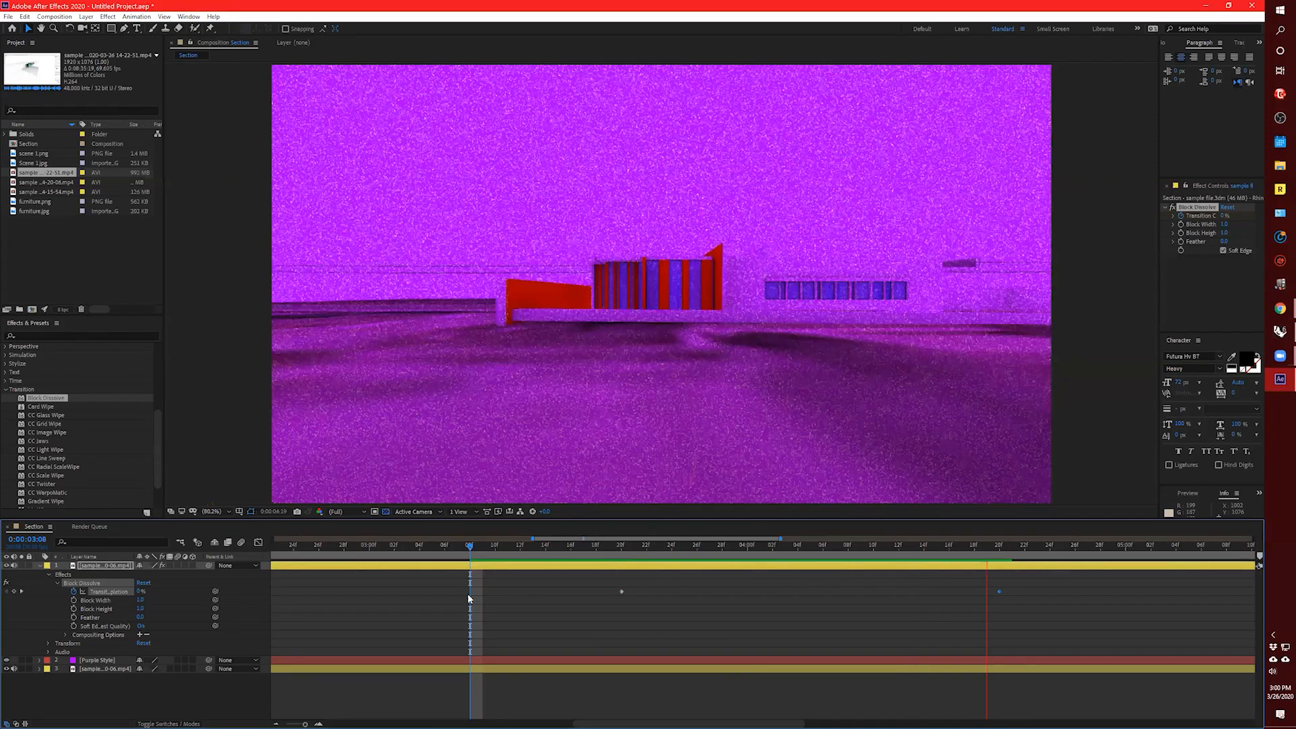
{"action": "key", "text": "space"}
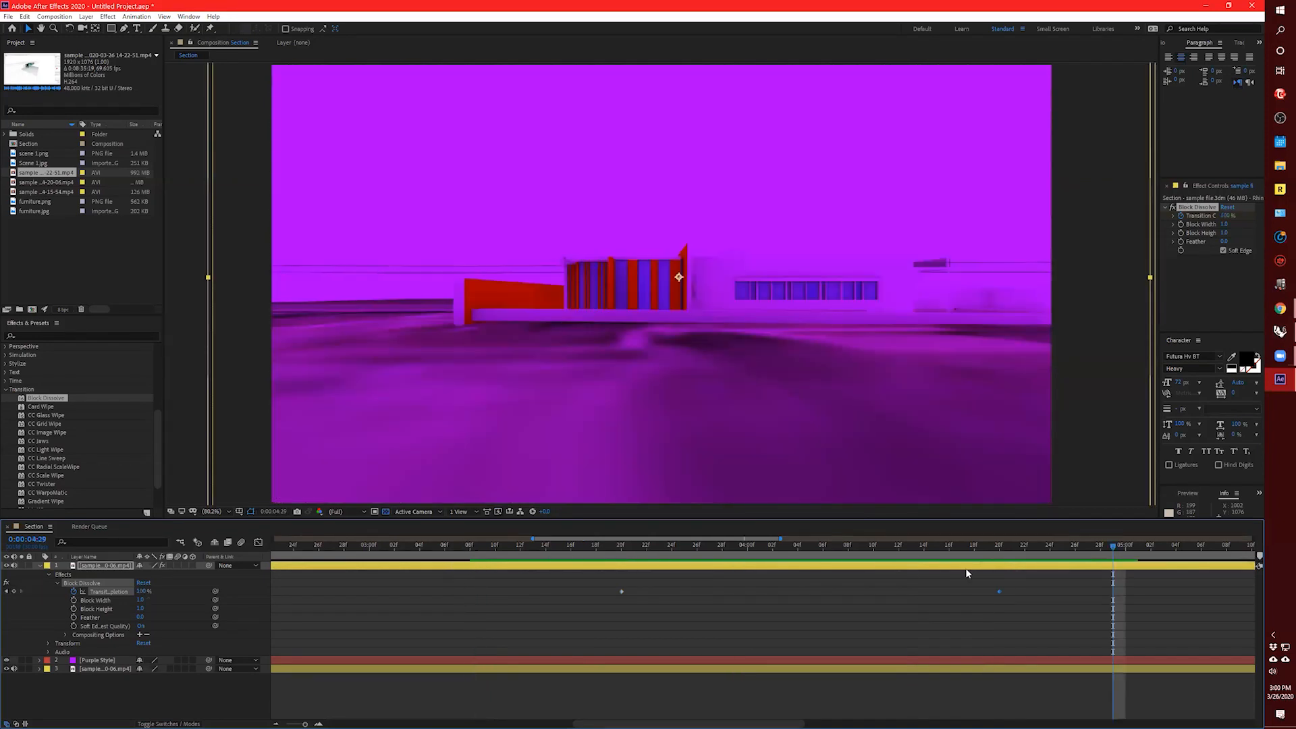
{"action": "left_click", "coordinate": [482, 549]}
{"action": "left_click", "coordinate": [475, 548]}
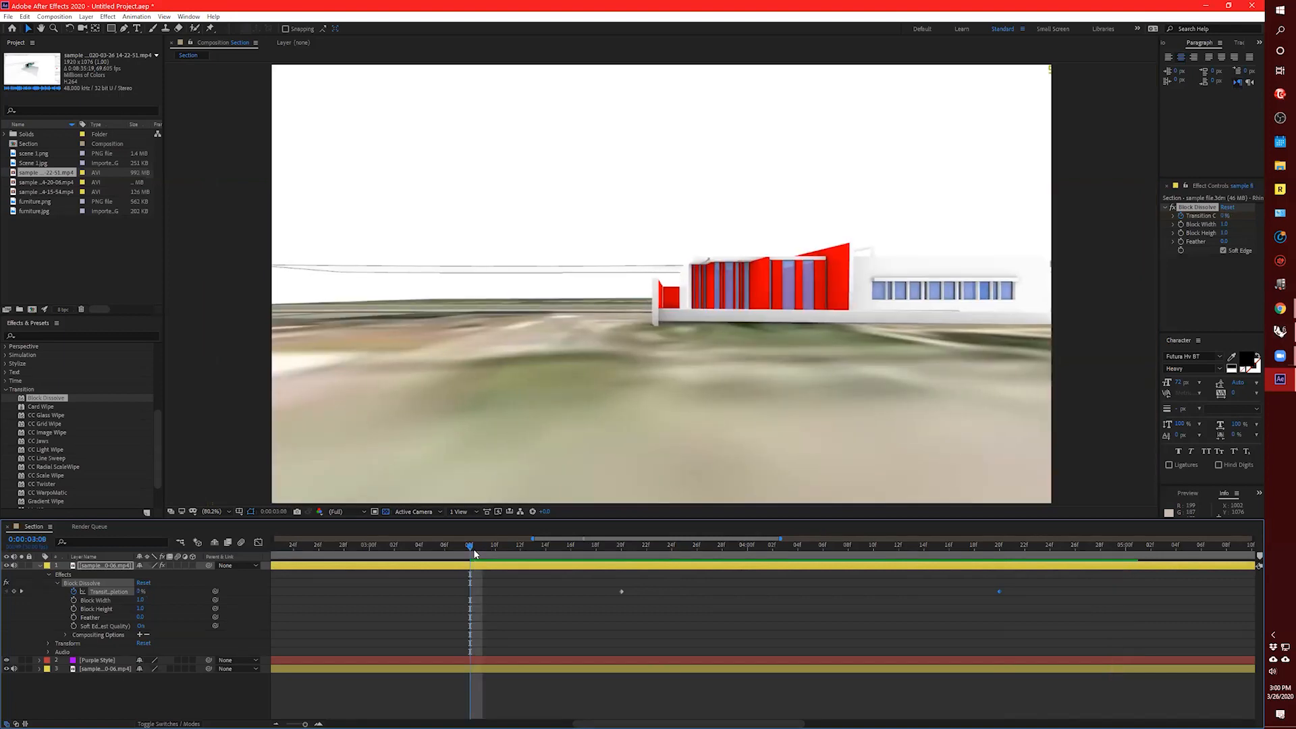
{"action": "key", "text": "space"}
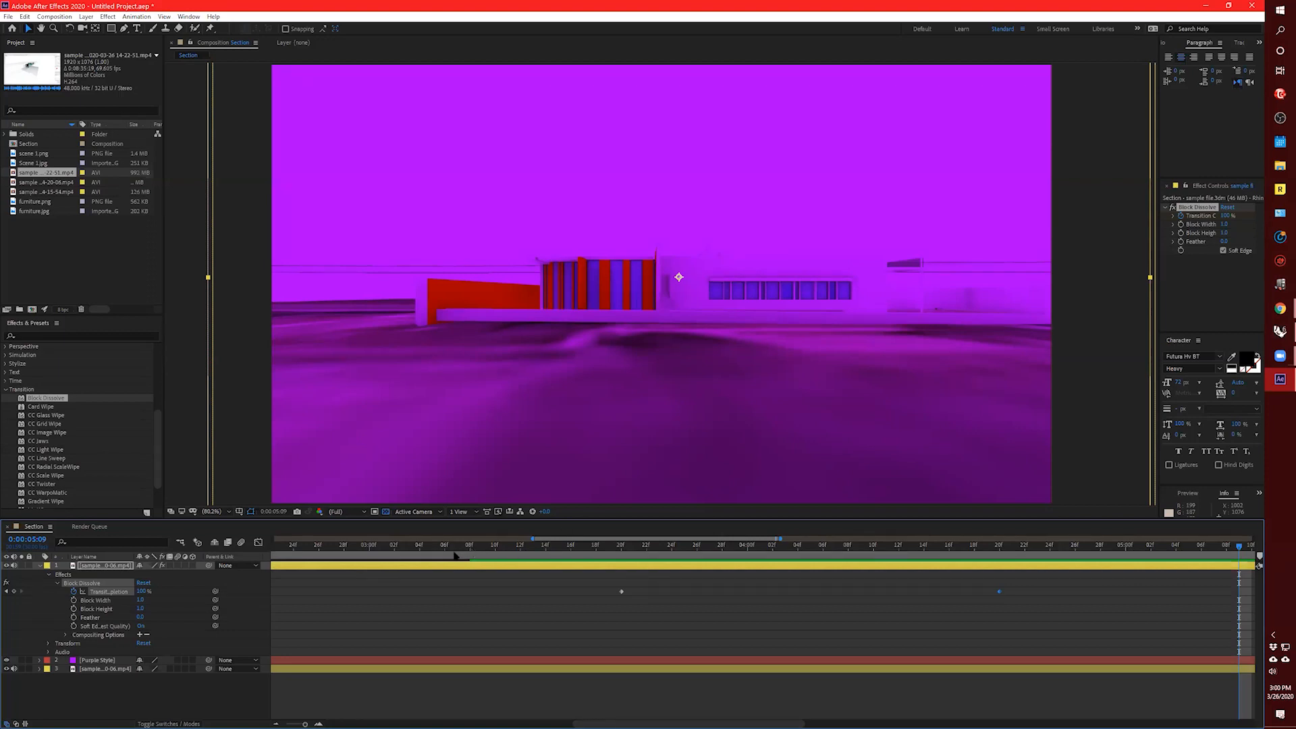
Collapse the top clip layer's properties and preview the composition from the beginning, with its whole duration in view.
{"action": "left_click", "coordinate": [39, 566]}
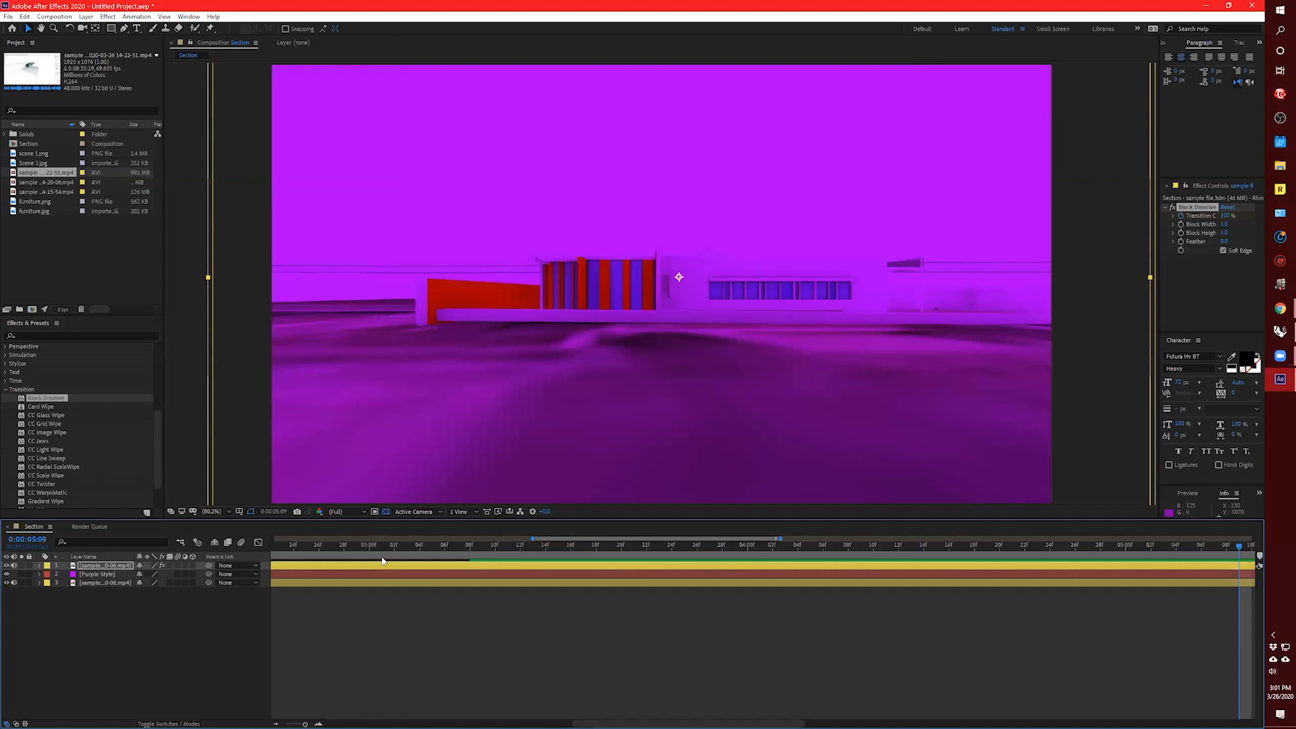
{"action": "key", "text": "Home"}
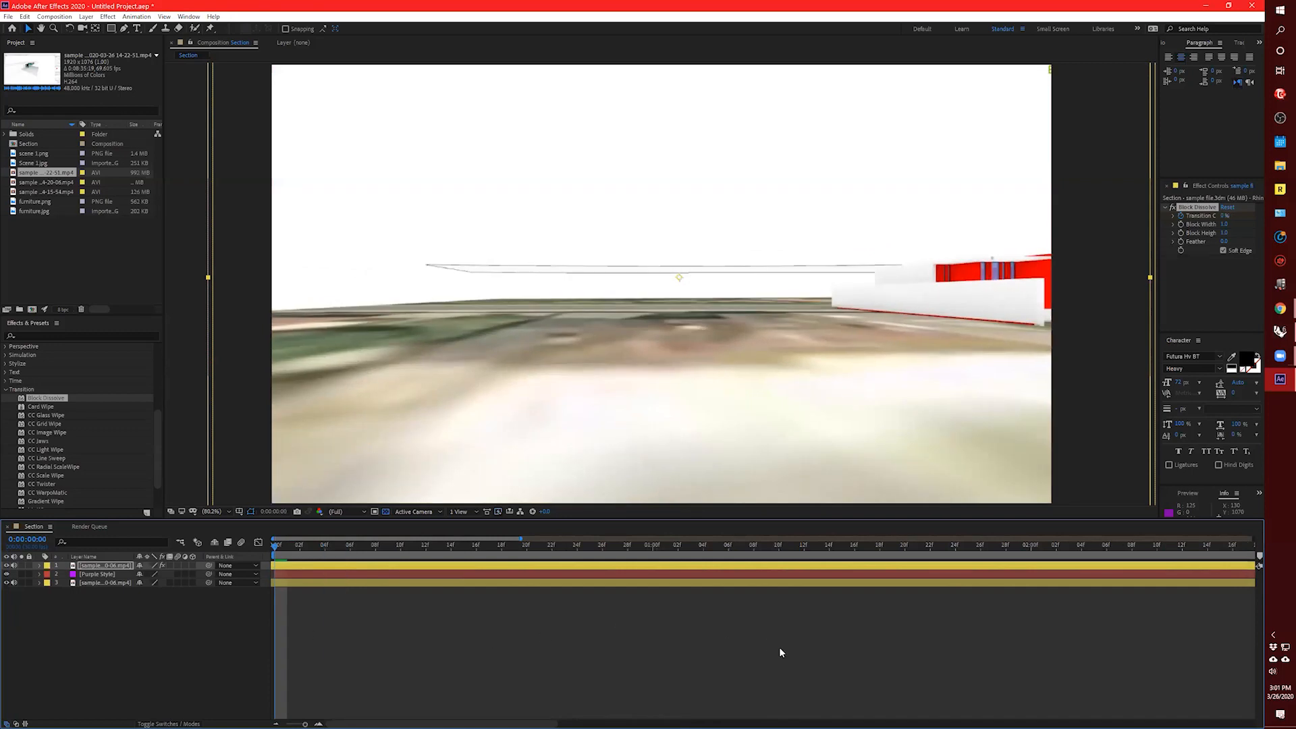
{"action": "left_click_drag", "start_coordinate": [274, 545], "coordinate": [498, 610]}
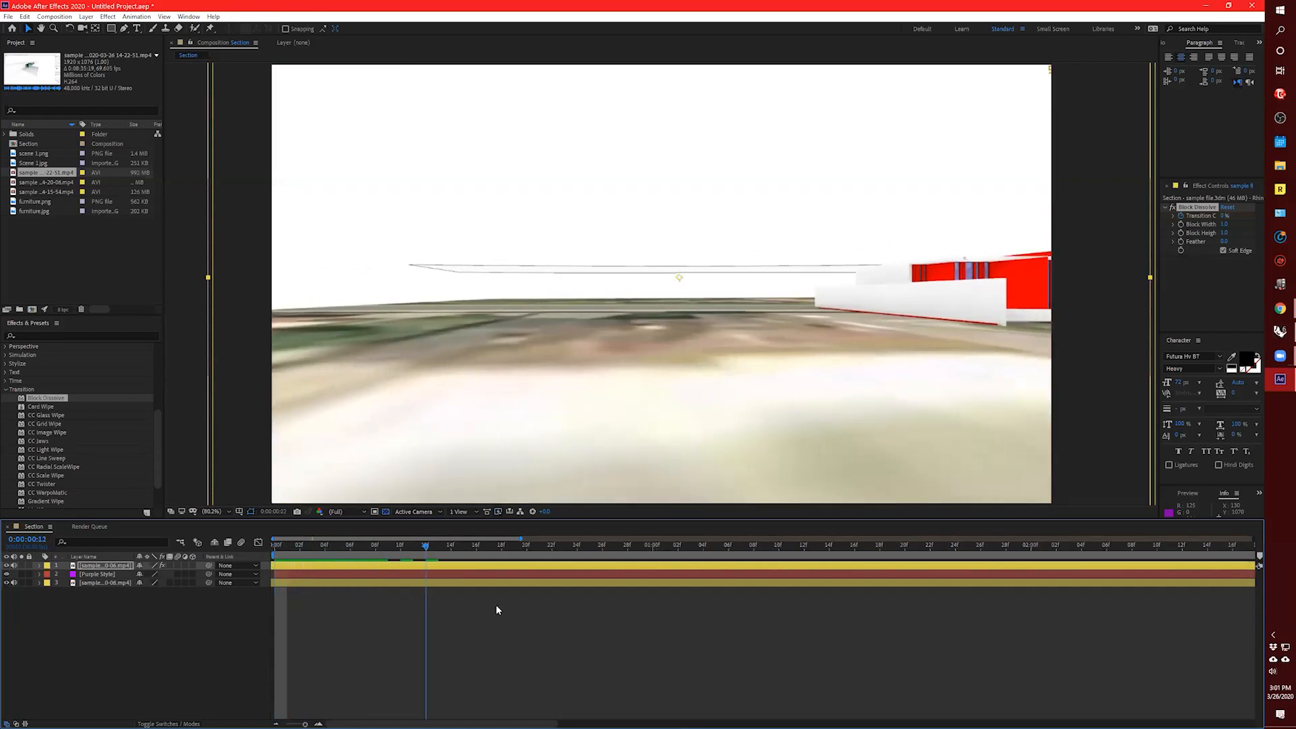
{"action": "key", "text": "space"}
{"action": "key", "text": "minus"}
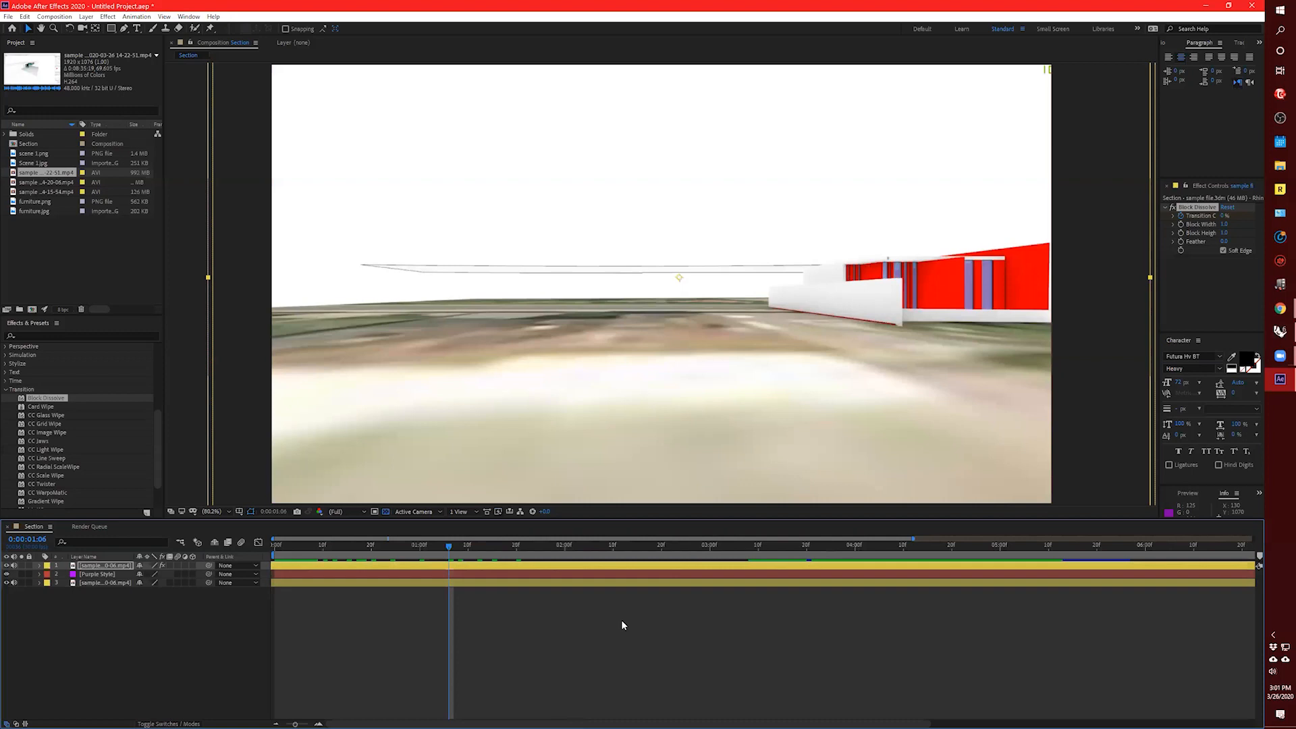
{"action": "key", "text": "minus"}
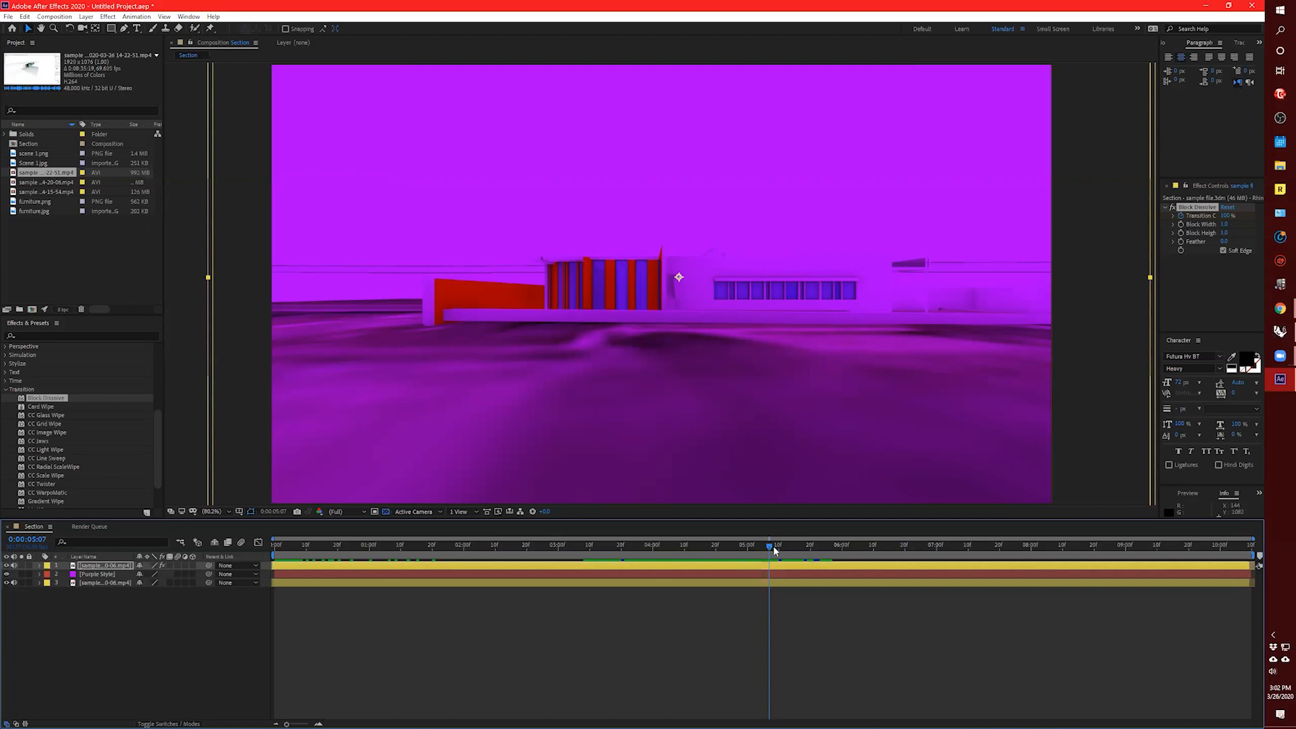
Create a text layer reading "Hurricane Resistant Glazing" with the current time at 0:00:05:00.
{"action": "left_click_drag", "start_coordinate": [771, 545], "coordinate": [747, 560]}
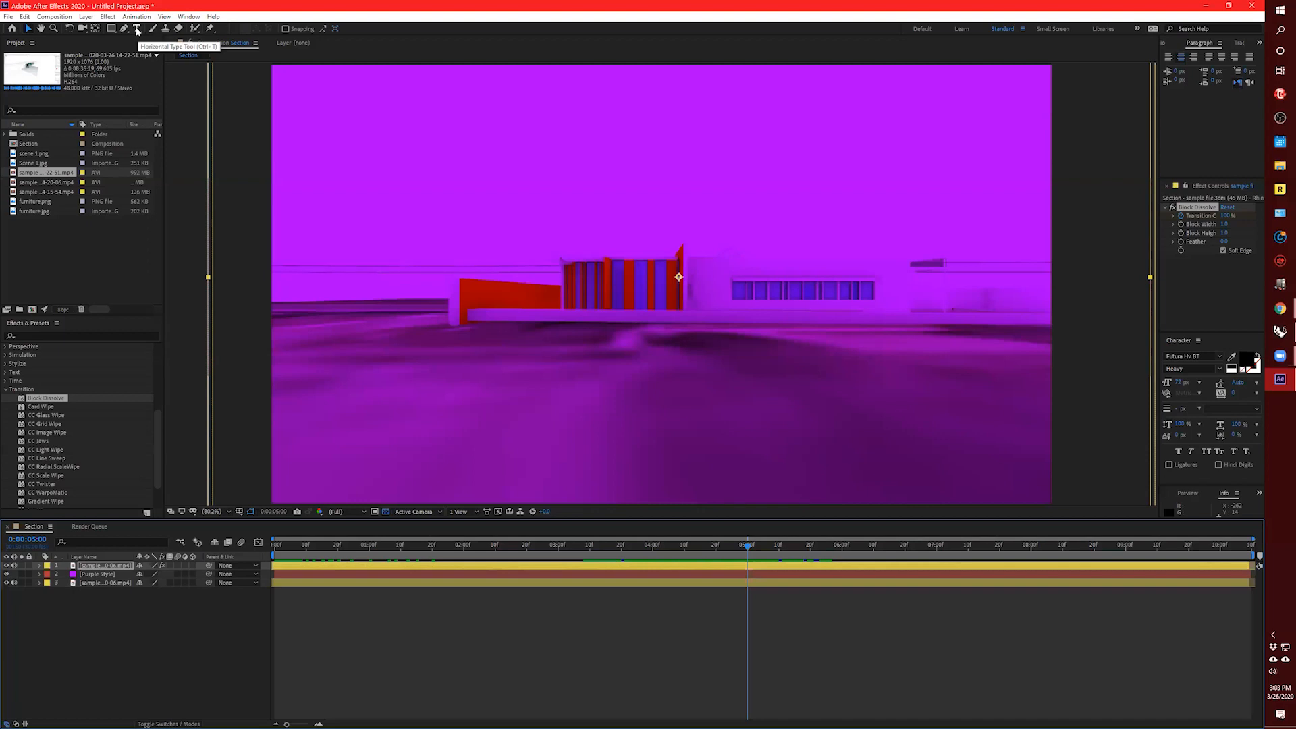
{"action": "left_click", "coordinate": [100, 649]}
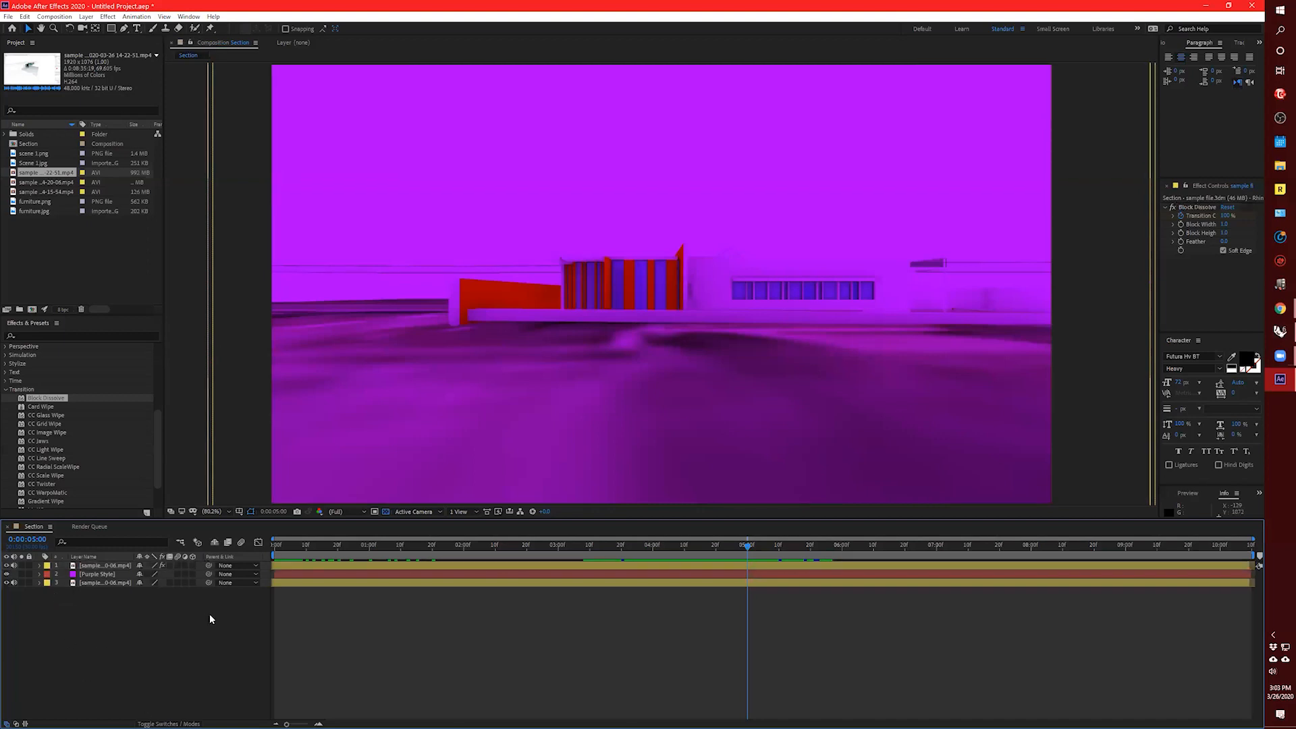
{"action": "right_click", "coordinate": [112, 649]}
{"action": "mouse_move", "coordinate": [203, 536]}
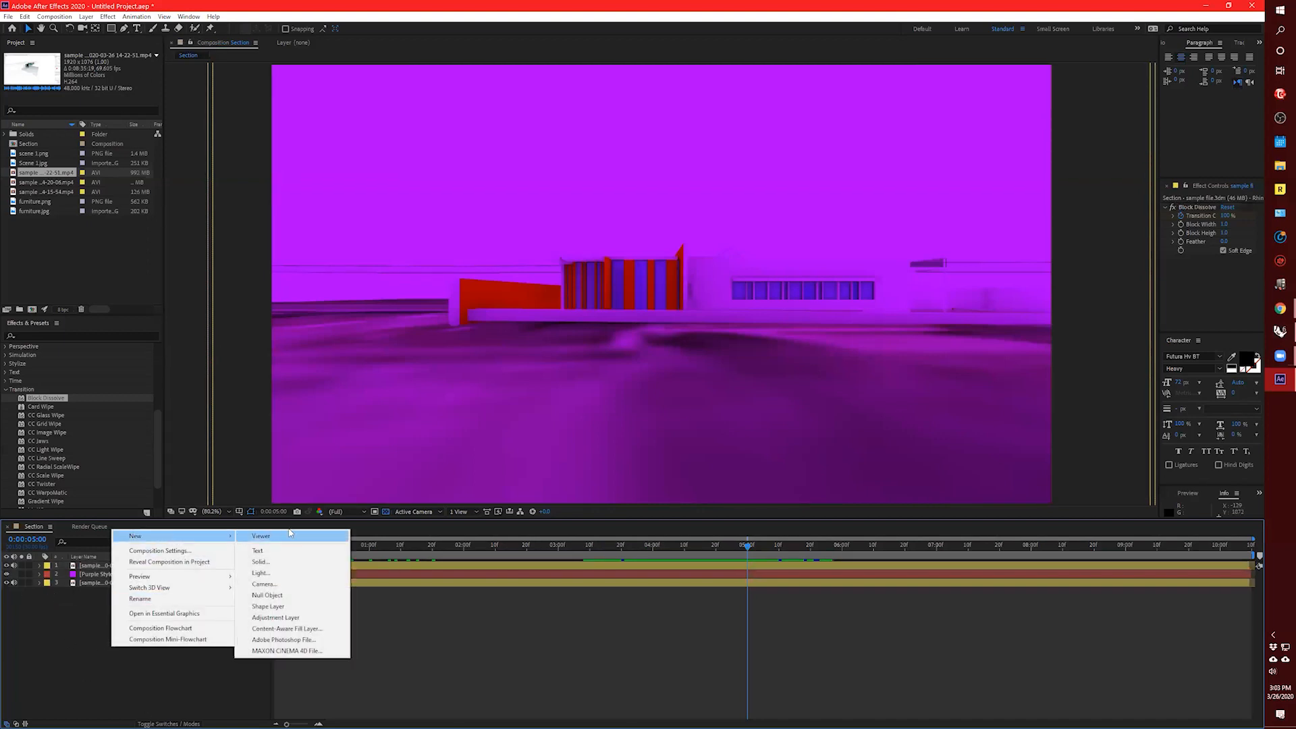
{"action": "left_click", "coordinate": [270, 550]}
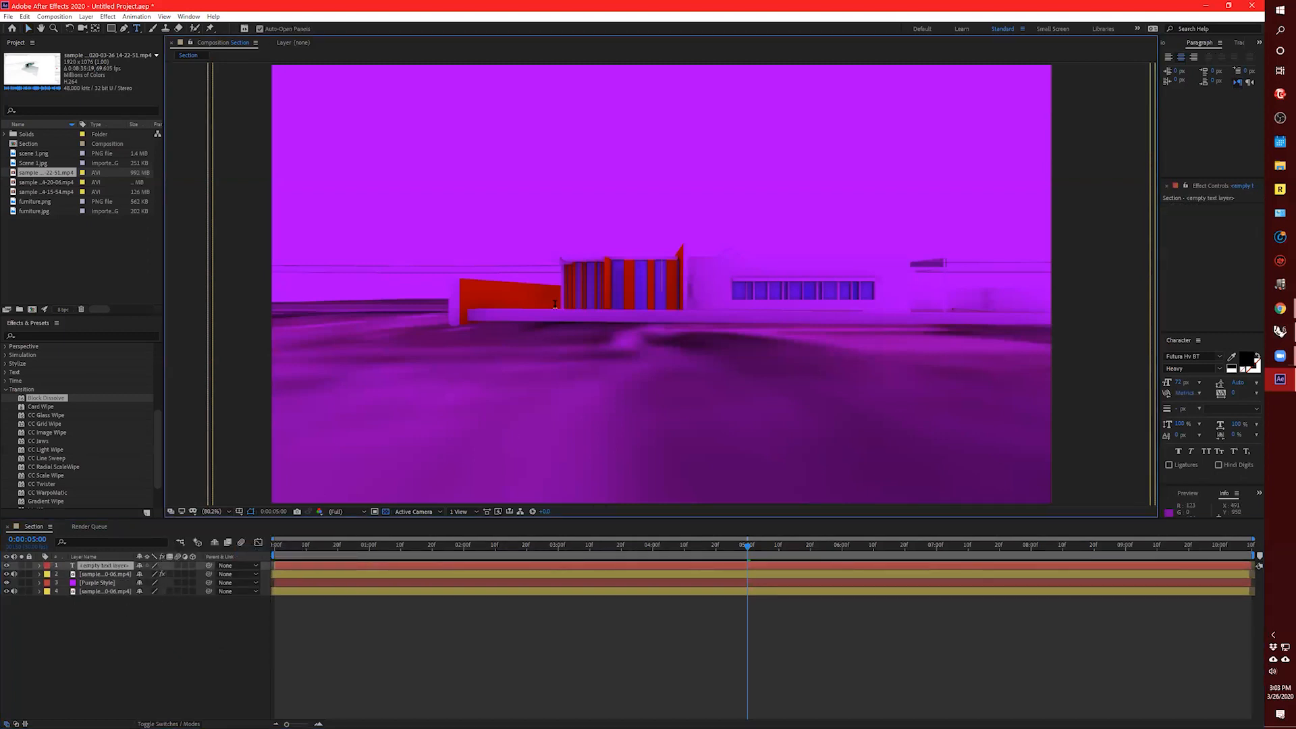
{"action": "type", "text": "Hurricane Resistant Glazing"}
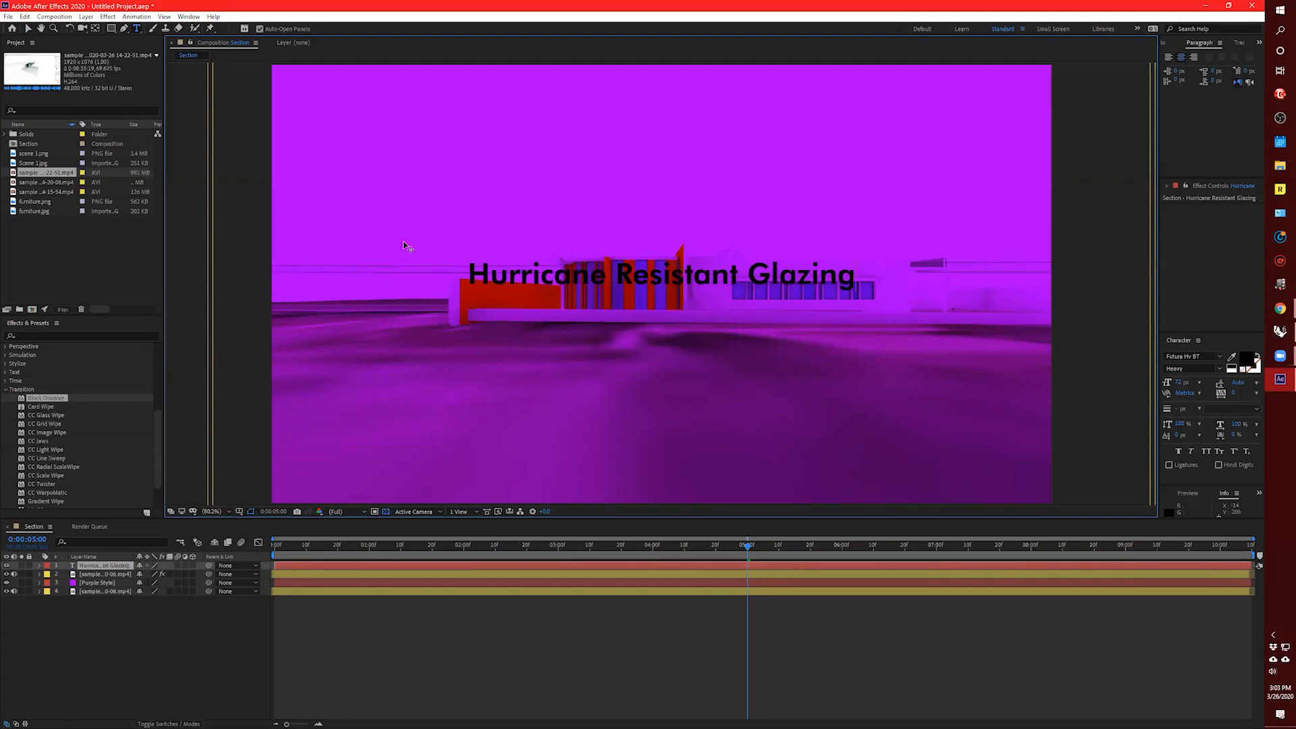
Scale the "Hurricane Resistant Glazing" text down to about 60% and place it above the building.
{"action": "left_click", "coordinate": [27, 29]}
{"action": "left_click_drag", "start_coordinate": [646, 273], "coordinate": [770, 218]}
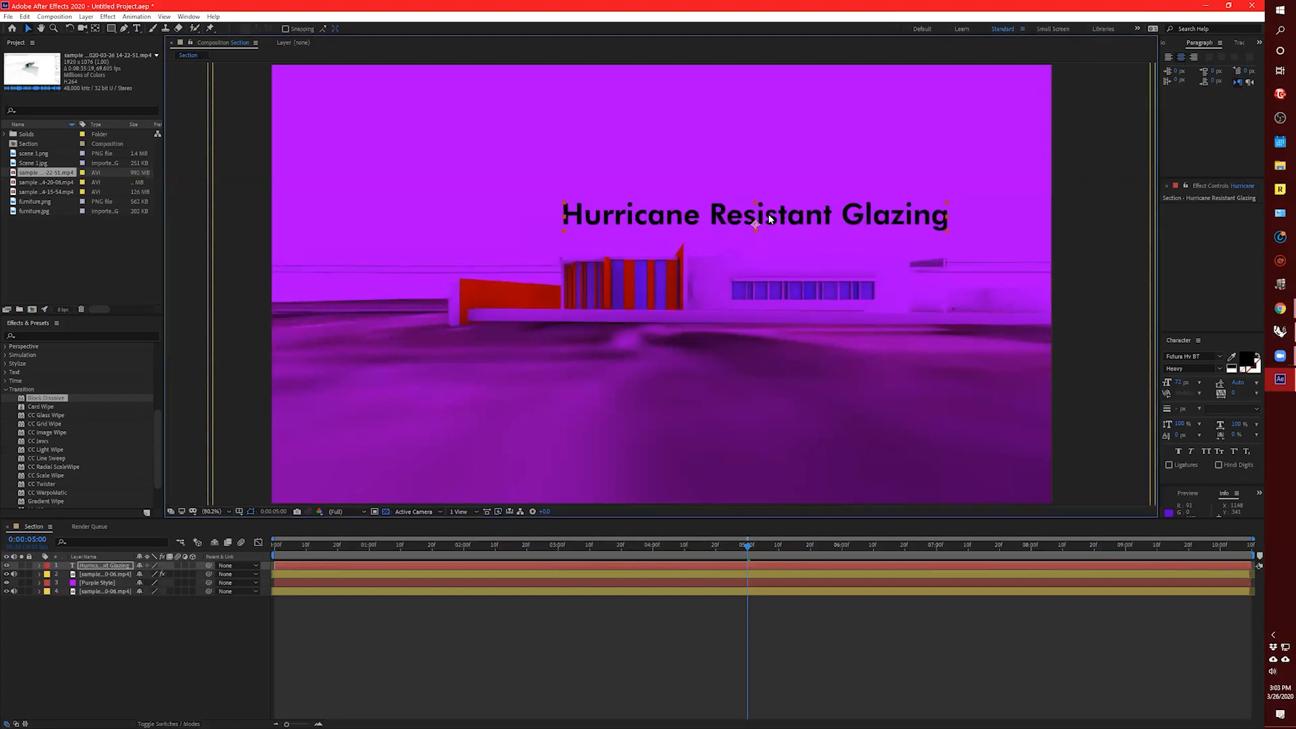
{"action": "left_click_drag", "start_coordinate": [944, 229], "coordinate": [884, 225]}
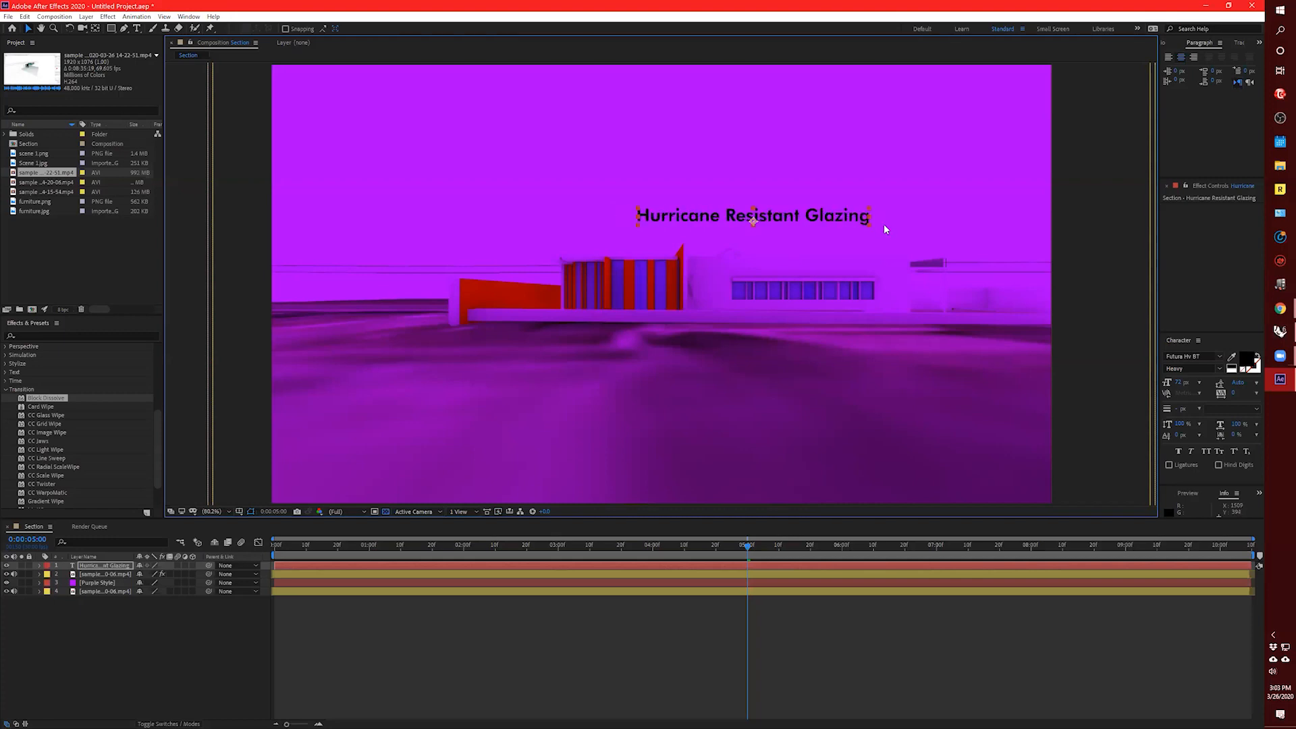
{"action": "left_click_drag", "start_coordinate": [753, 220], "coordinate": [694, 217]}
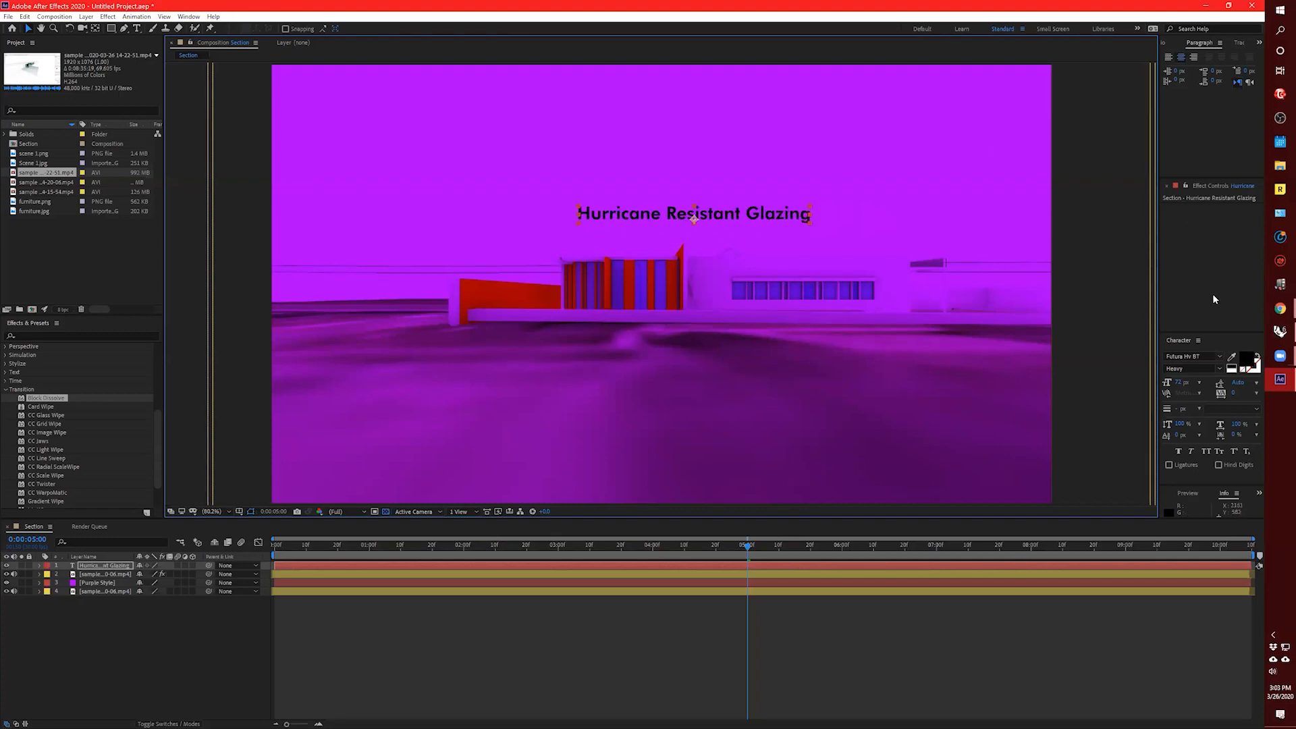
Change the font of the whole "Hurricane Resistant Glazing" text to Unispace Bold.
{"action": "double_click", "coordinate": [731, 212]}
{"action": "left_click", "coordinate": [725, 220]}
{"action": "triple_click", "coordinate": [725, 220]}
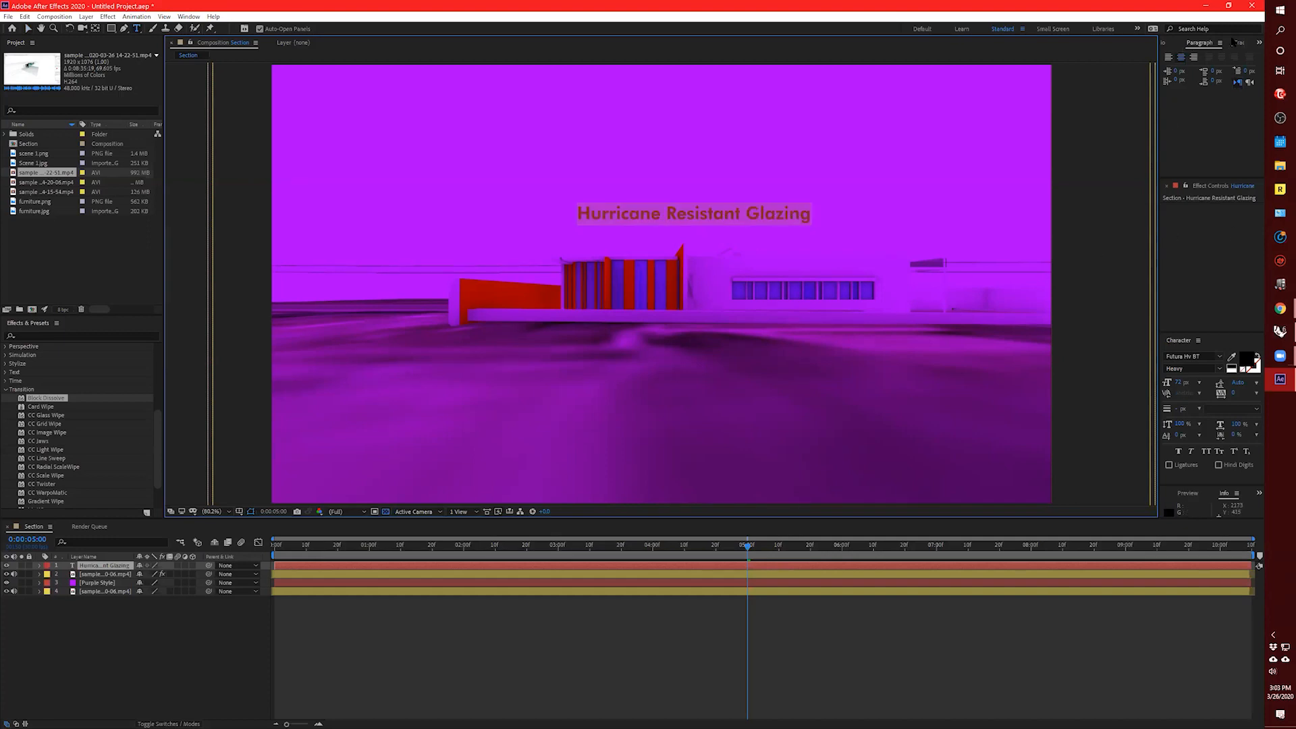
{"action": "left_click_drag", "start_coordinate": [1203, 331], "coordinate": [1208, 256]}
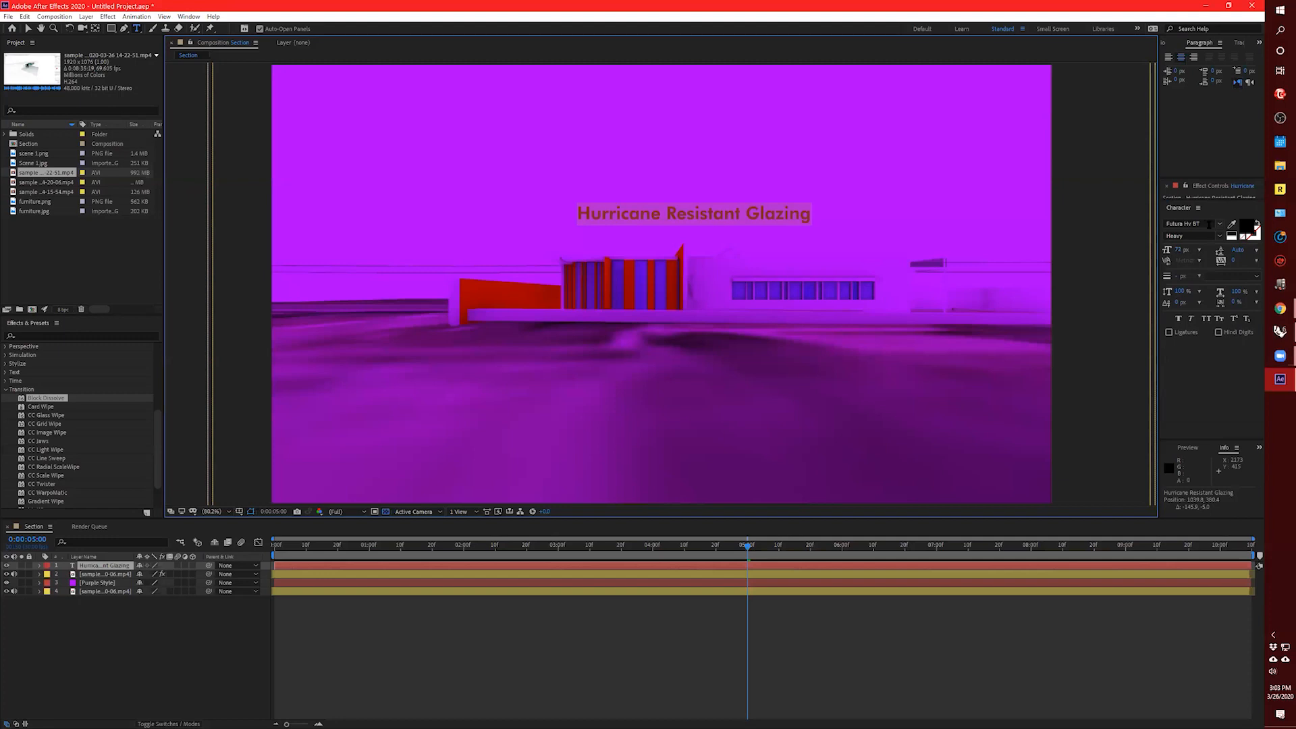
{"action": "left_click", "coordinate": [1219, 223]}
{"action": "scroll", "coordinate": [1114, 334], "scroll_direction": "down", "scroll_amount": 15}
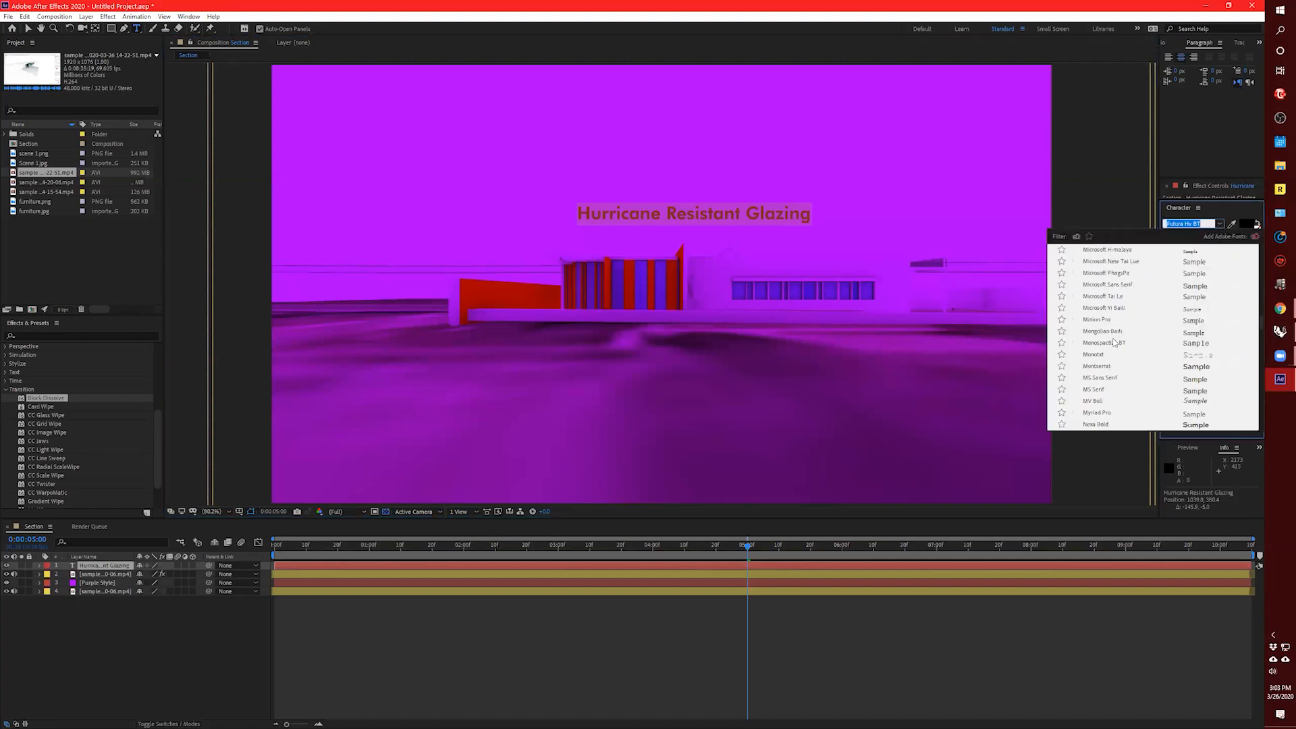
{"action": "scroll", "coordinate": [1137, 358], "scroll_direction": "down", "scroll_amount": 10}
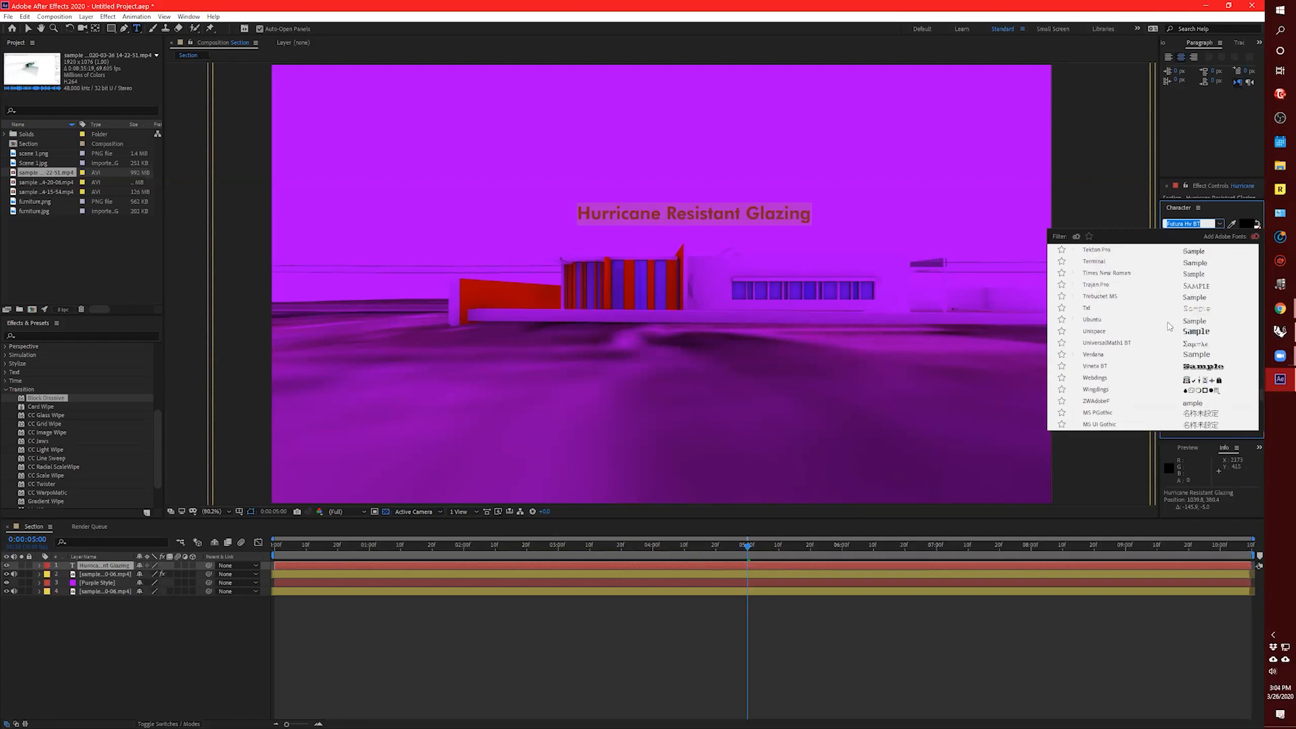
{"action": "left_click", "coordinate": [1185, 368]}
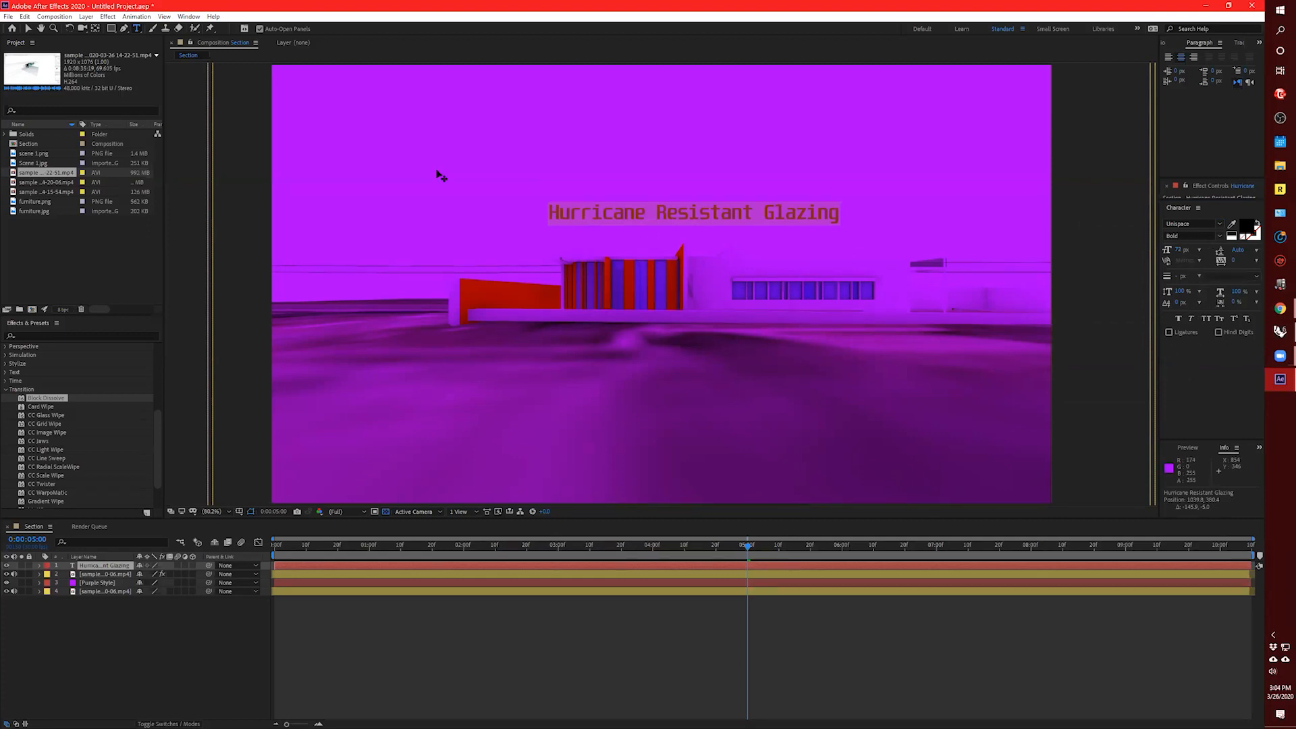
Move the text to about 1273, 374 above the building's window strip, with the current time at 0:00:04:22.
{"action": "left_click", "coordinate": [23, 28]}
{"action": "left_click_drag", "start_coordinate": [650, 207], "coordinate": [687, 221]}
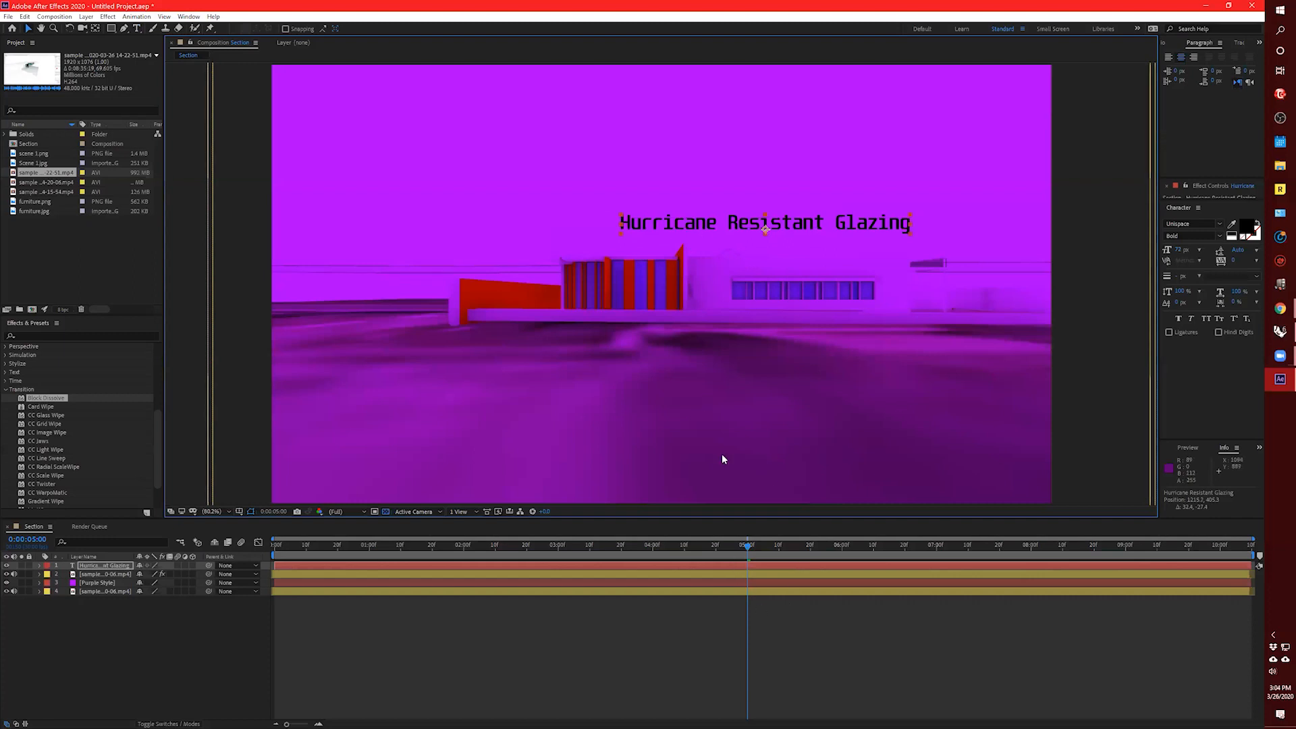
{"action": "left_click_drag", "start_coordinate": [748, 544], "coordinate": [722, 554]}
{"action": "left_click", "coordinate": [646, 556]}
{"action": "mouse_move", "coordinate": [694, 218]}
{"action": "left_mouse_down"}
{"action": "mouse_move", "coordinate": [726, 231]}
{"action": "mouse_move", "coordinate": [734, 217]}
{"action": "mouse_move", "coordinate": [661, 229]}
{"action": "mouse_move", "coordinate": [680, 210]}
{"action": "left_mouse_up"}
{"action": "left_click", "coordinate": [1006, 311]}
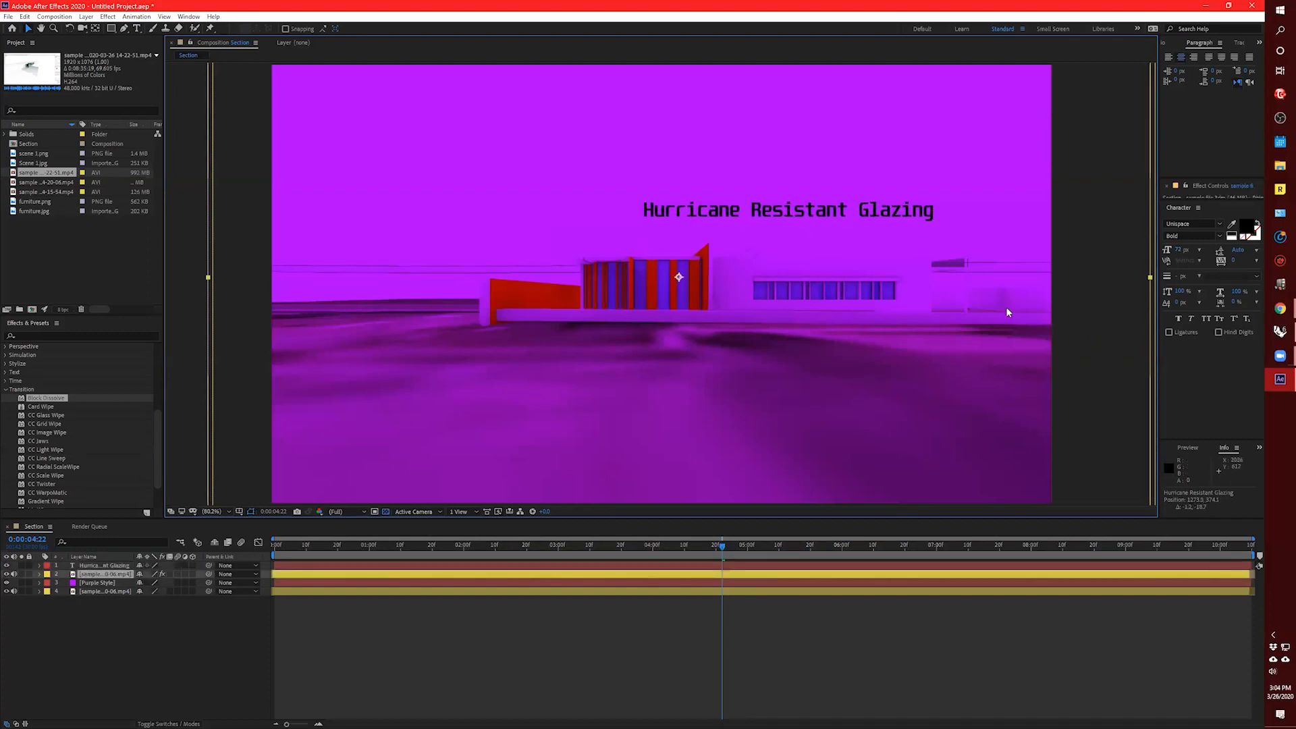
{"action": "left_click", "coordinate": [506, 670]}
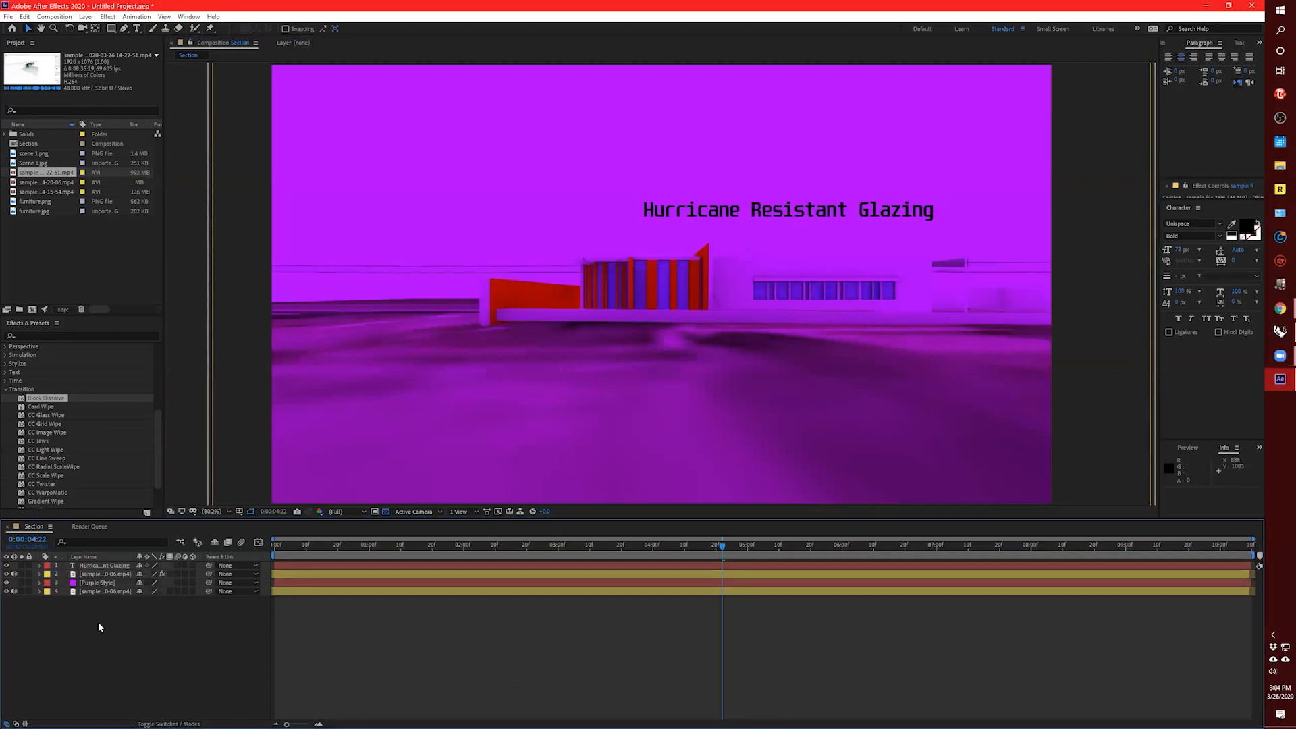
Expand the text layer's Transform properties and add a Position keyframe at 0:00:04:22.
{"action": "left_click", "coordinate": [39, 565]}
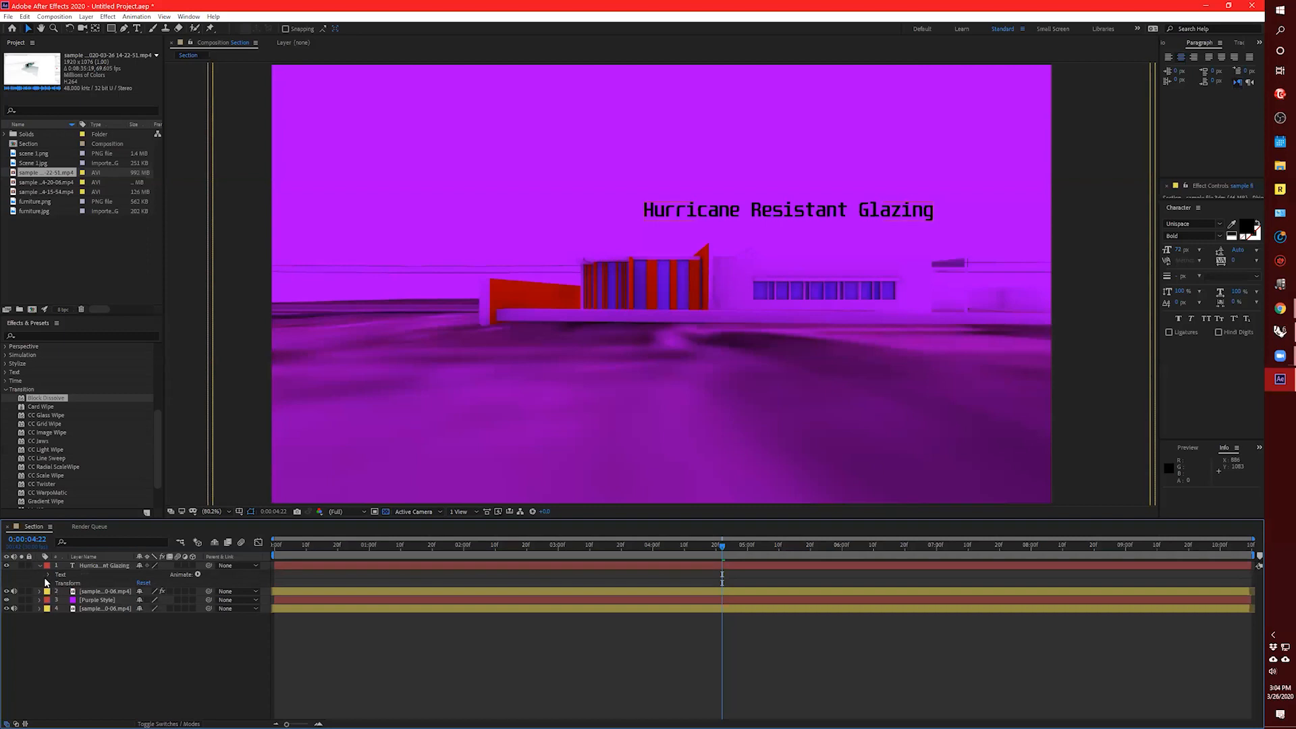
{"action": "left_click", "coordinate": [47, 584]}
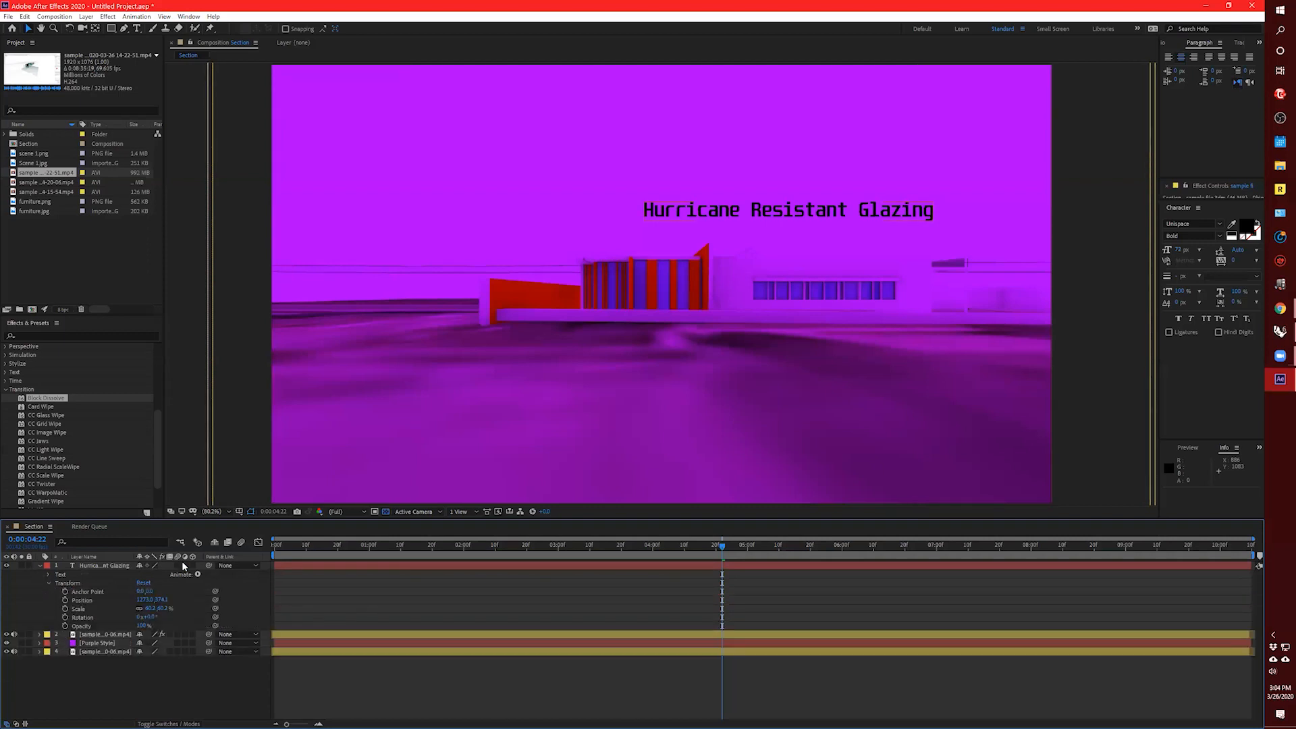
{"action": "left_click", "coordinate": [64, 599]}
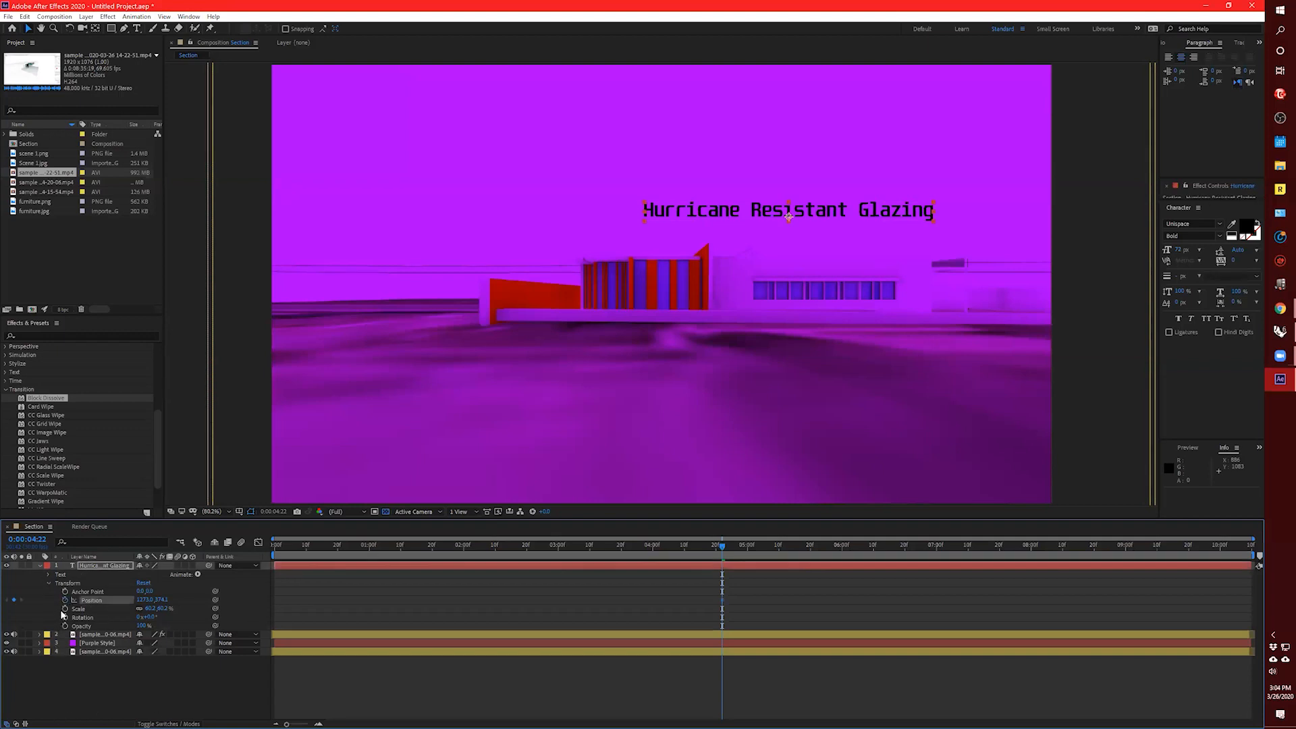
{"action": "left_click", "coordinate": [65, 609]}
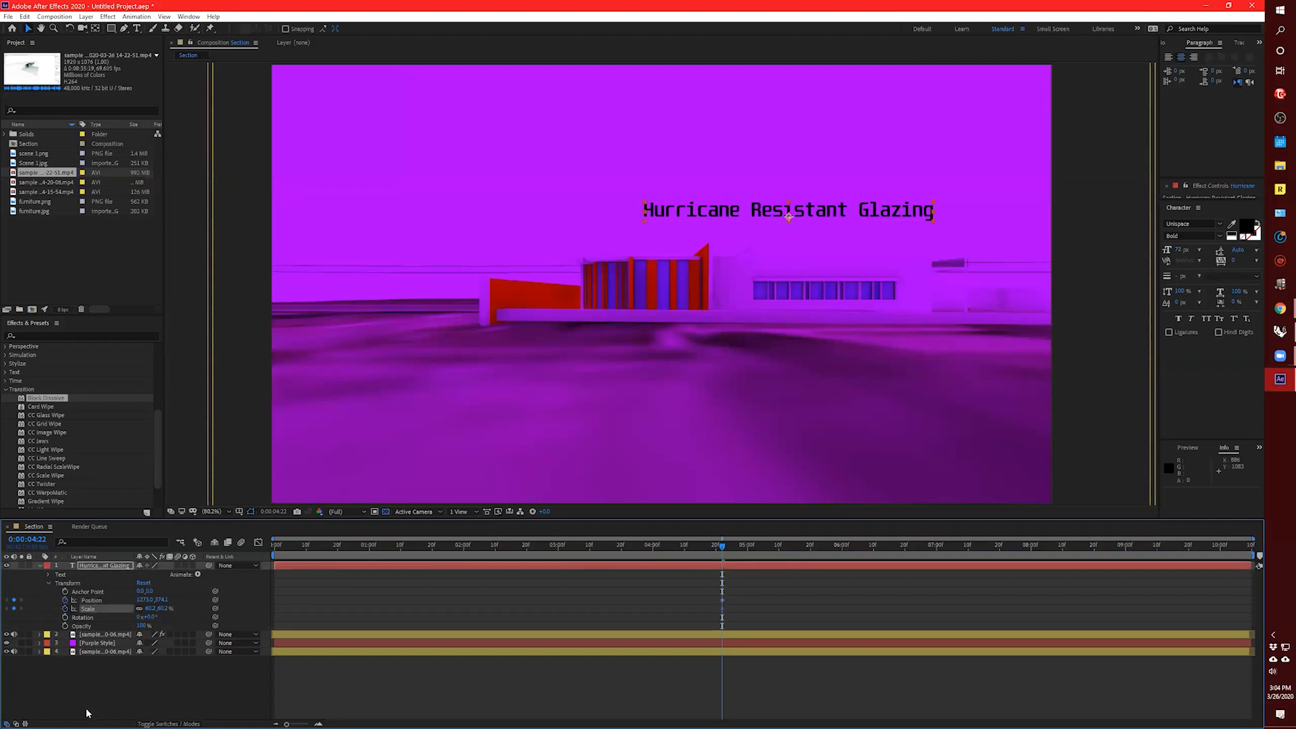
{"action": "left_click", "coordinate": [65, 626]}
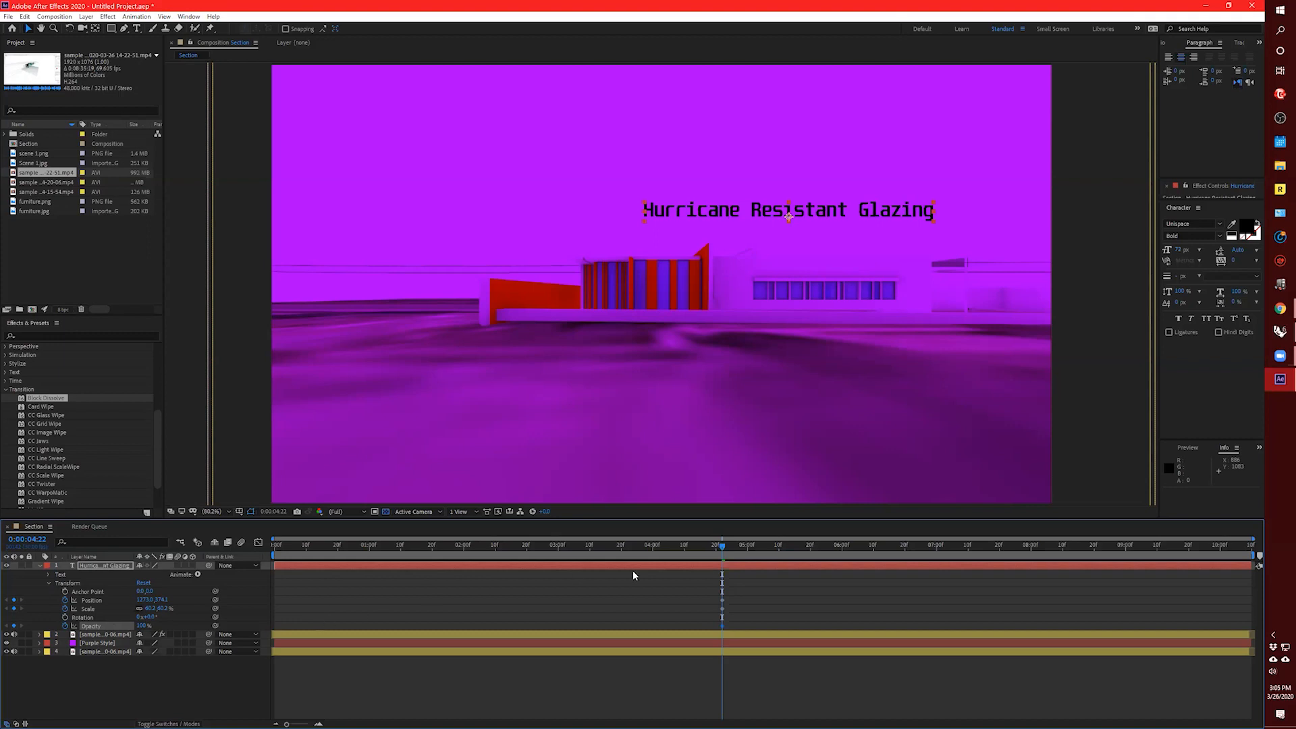
{"action": "key", "text": "ctrl+z"}
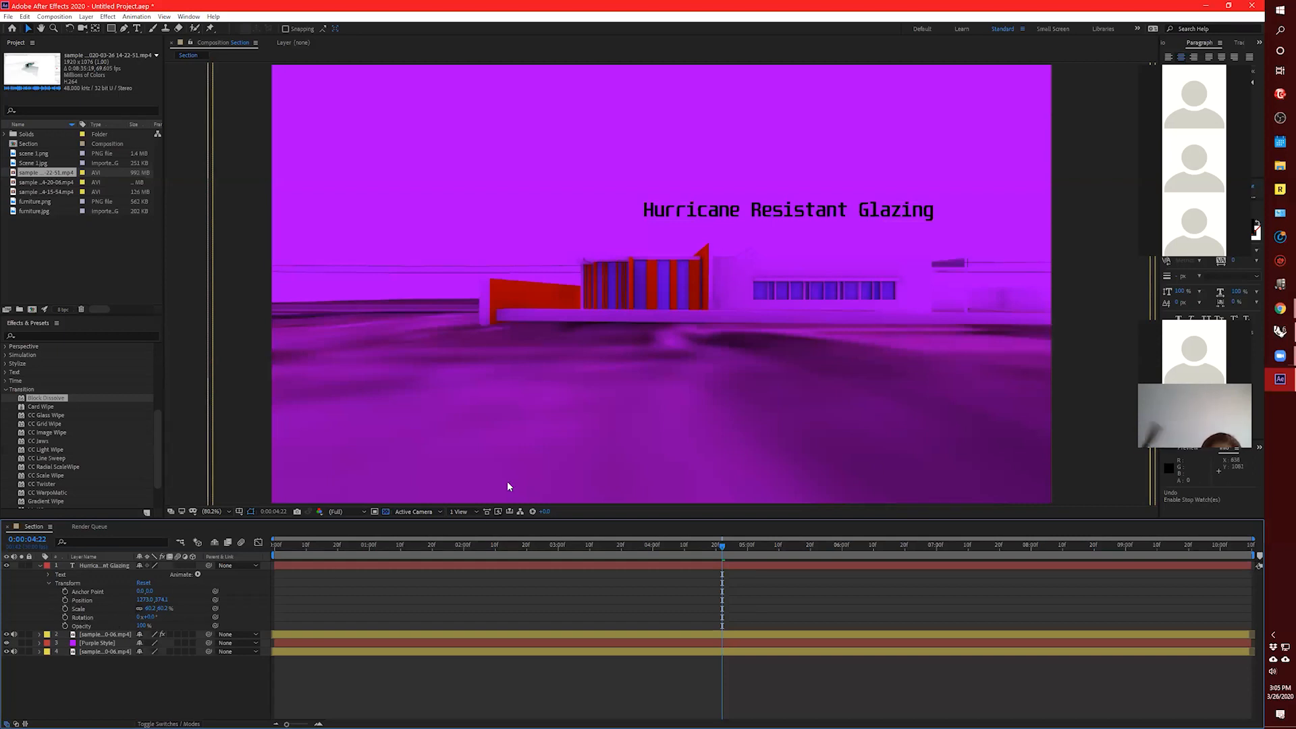
{"action": "left_click_drag", "start_coordinate": [142, 628], "coordinate": [55, 612]}
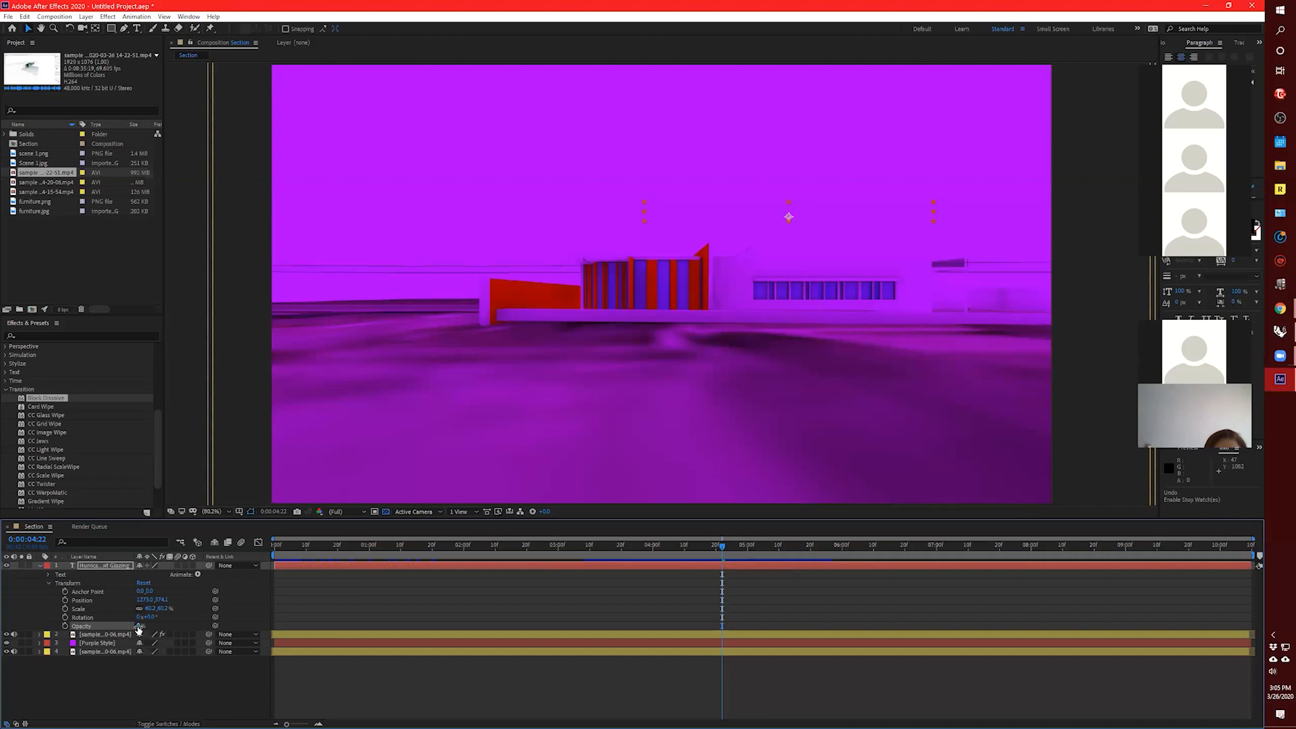
{"action": "key", "text": "ctrl+z"}
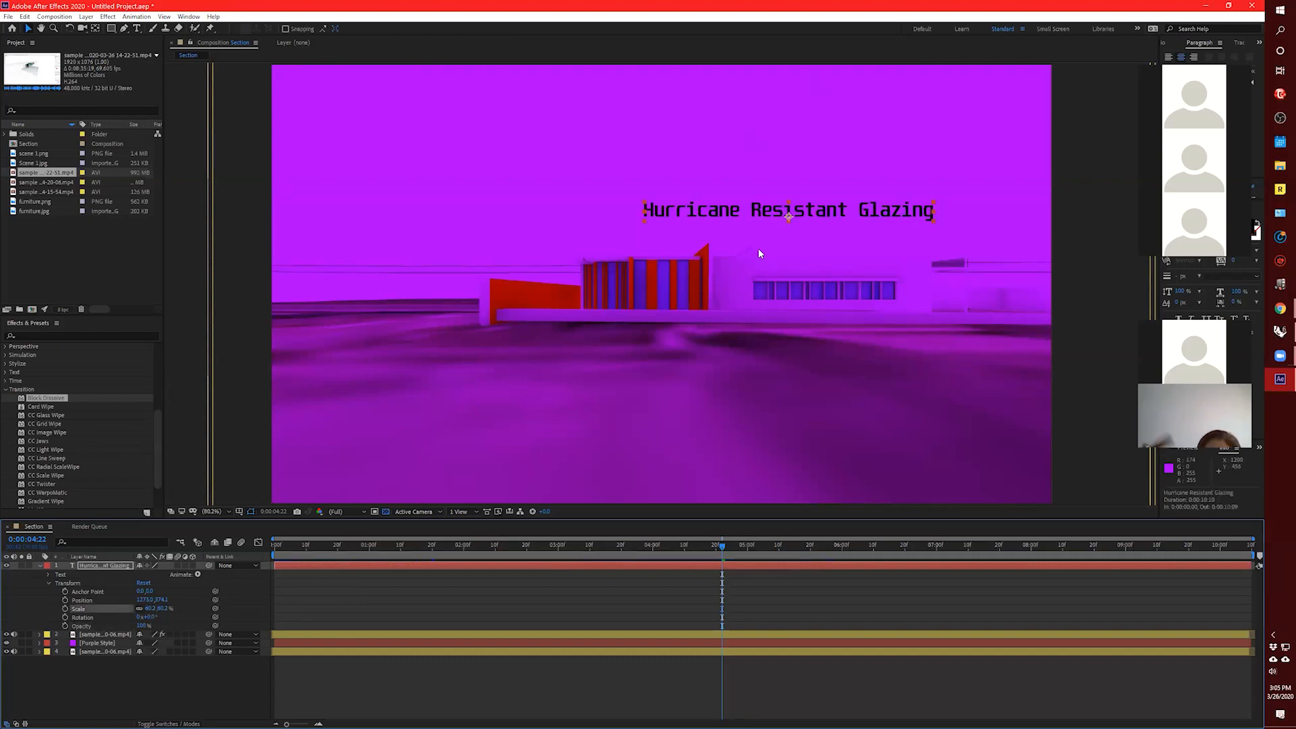
Flatten the text to about 3% vertical scale with 0% opacity, and keyframe its Opacity, Scale and Position at 0:00:04:22.
{"action": "left_click_drag", "start_coordinate": [788, 203], "coordinate": [802, 218]}
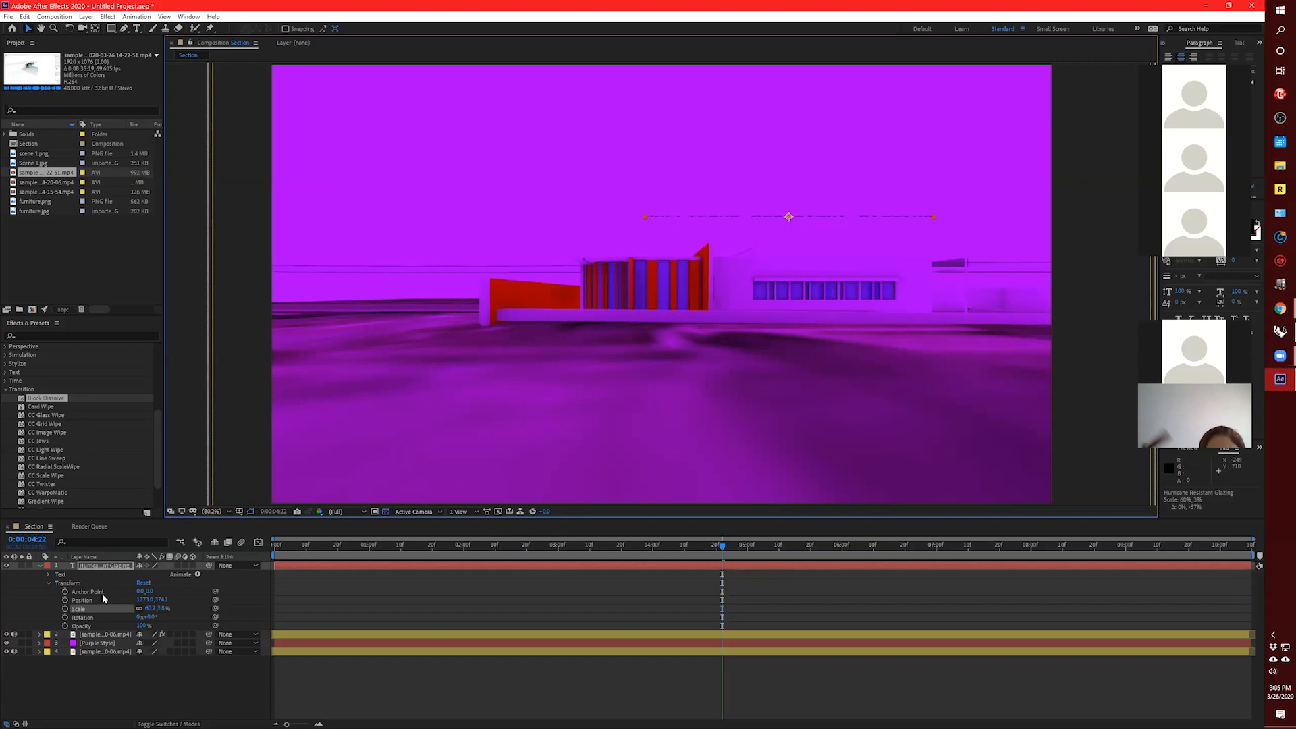
{"action": "left_click_drag", "start_coordinate": [140, 625], "coordinate": [100, 626]}
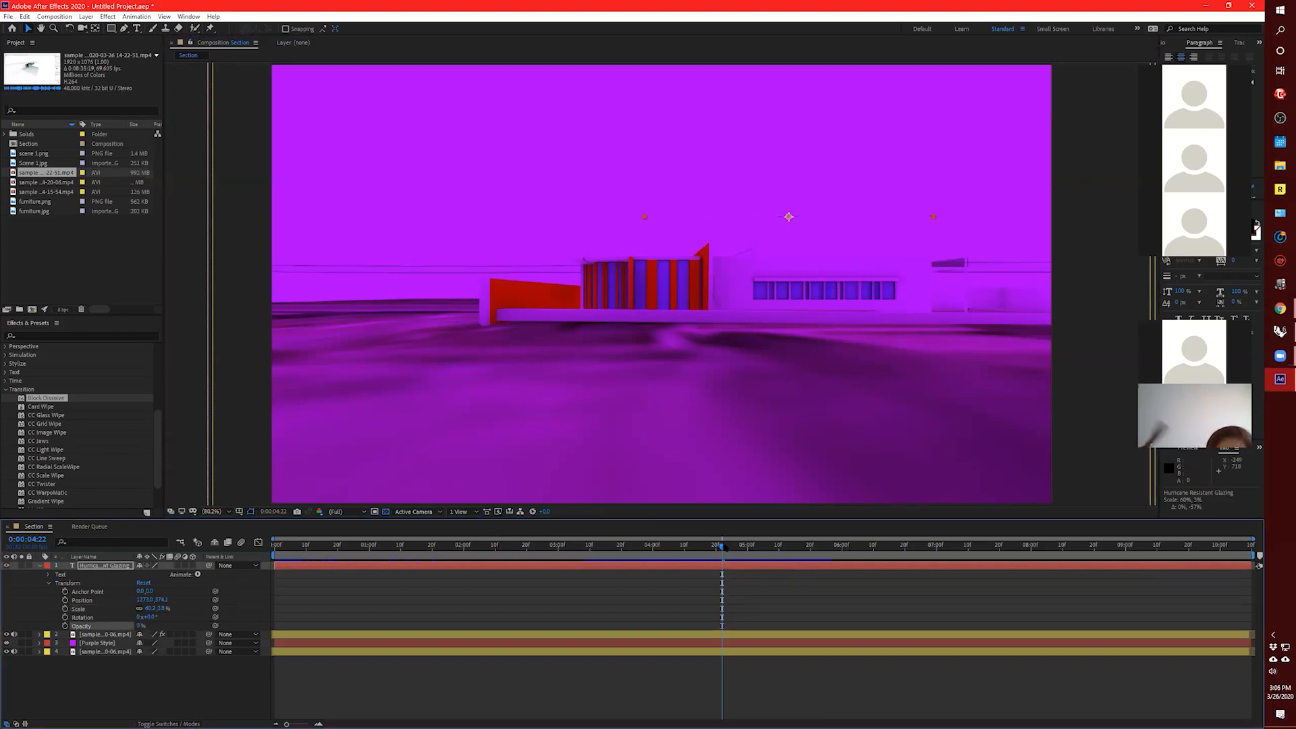
{"action": "left_click", "coordinate": [64, 625]}
{"action": "left_click", "coordinate": [65, 608]}
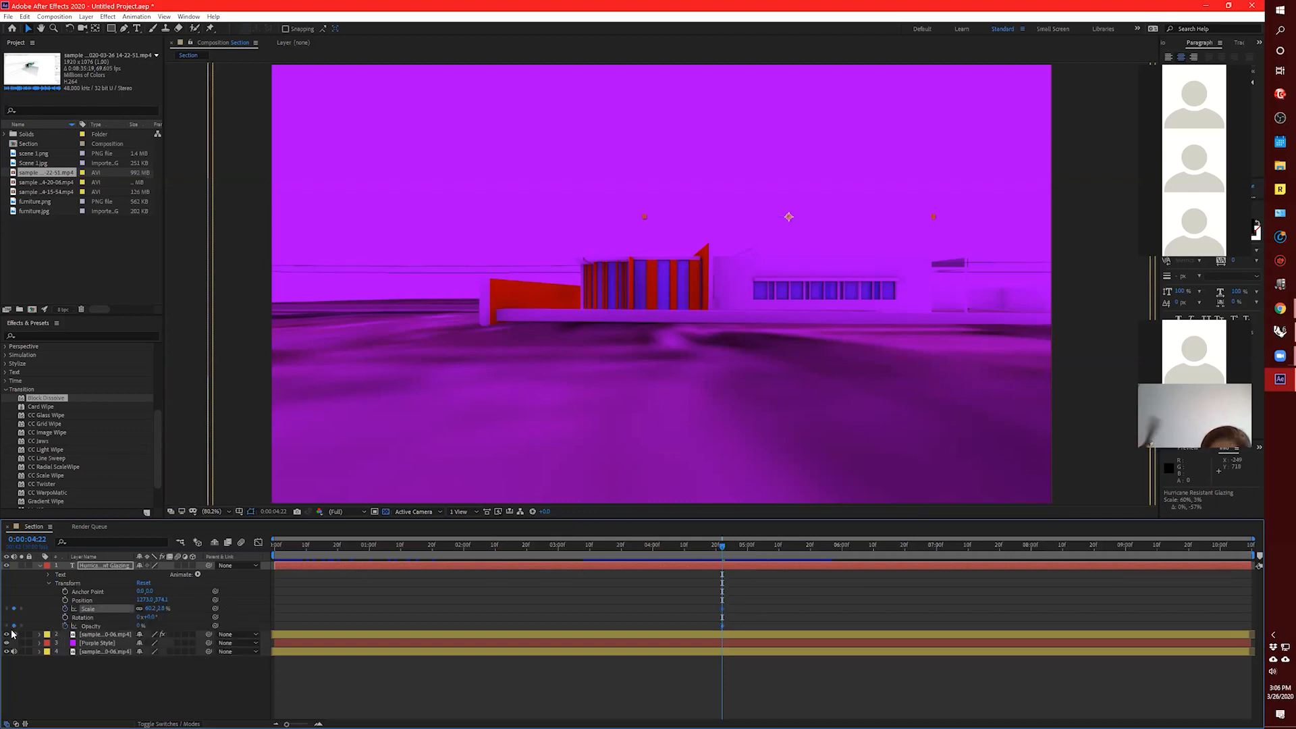
{"action": "left_click", "coordinate": [65, 600]}
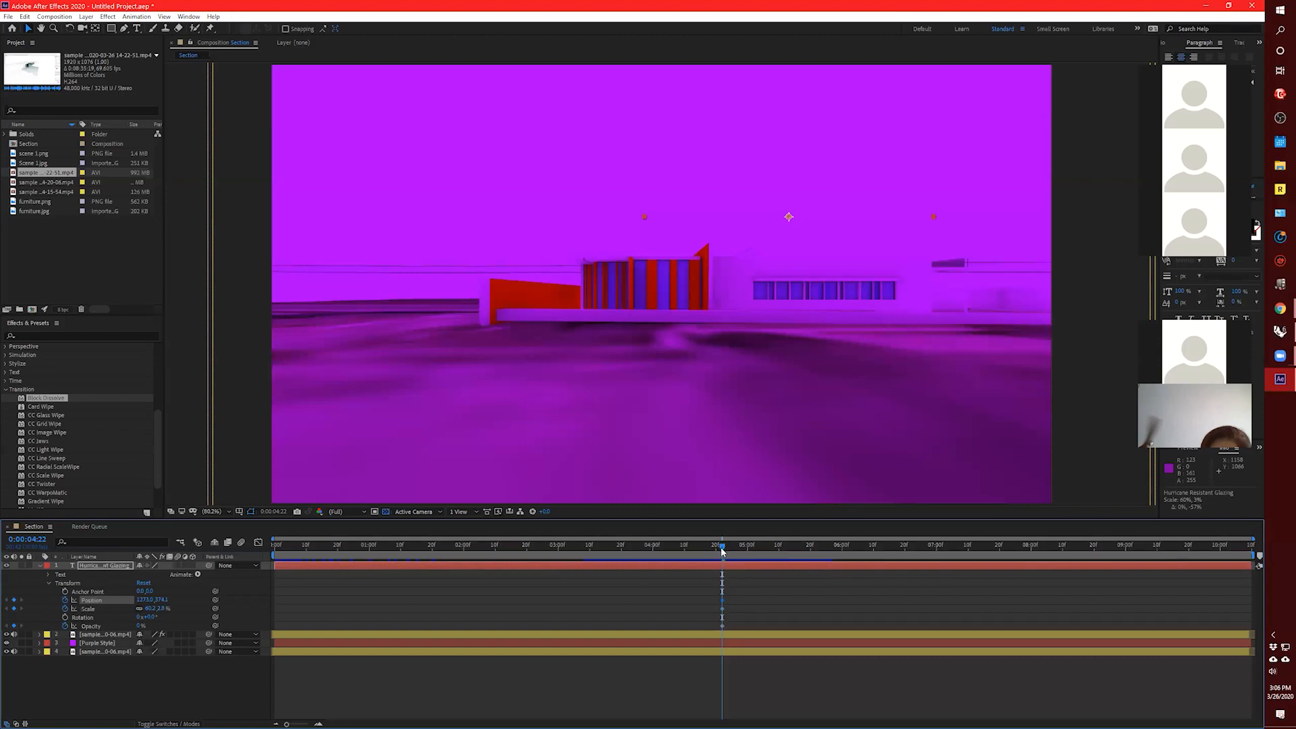
{"action": "mouse_move", "coordinate": [724, 552]}
{"action": "left_mouse_down"}
{"action": "mouse_move", "coordinate": [870, 552]}
{"action": "mouse_move", "coordinate": [722, 566]}
{"action": "left_mouse_up"}
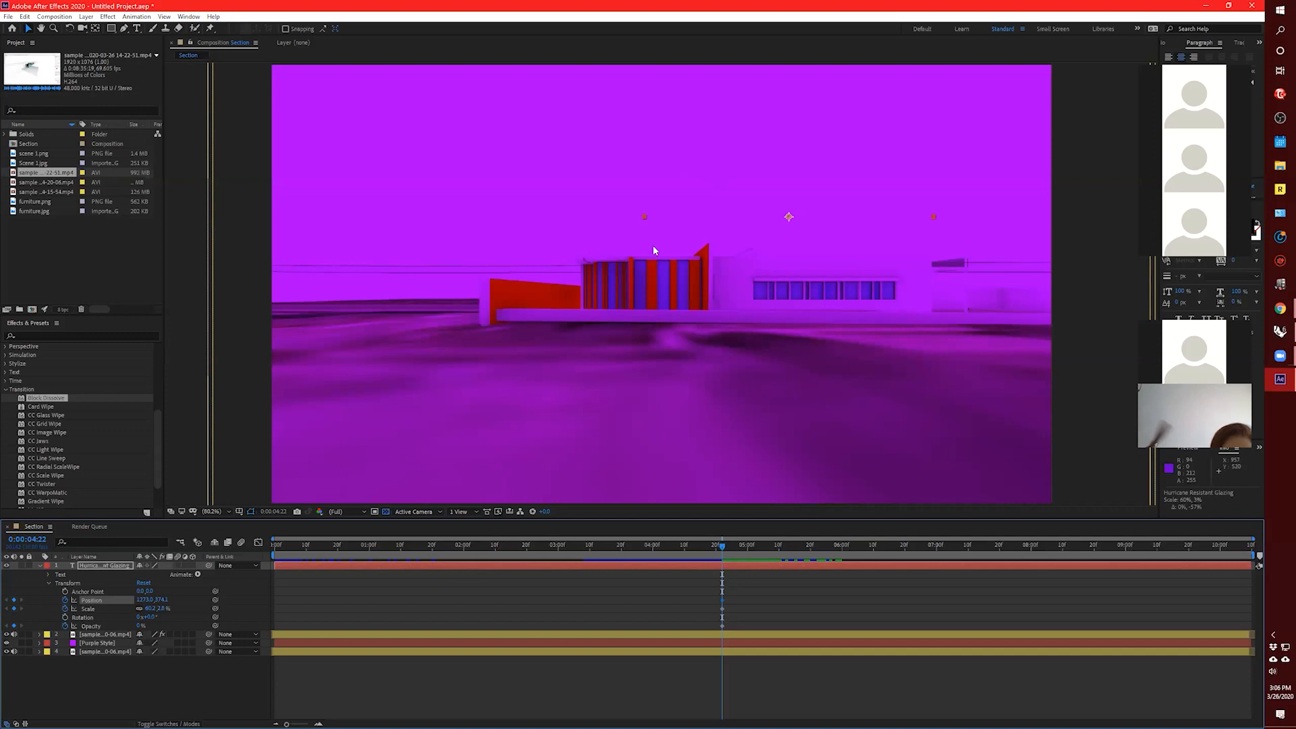
Create a new composition-sized solid layer coloured white (FFFFFF).
{"action": "right_click", "coordinate": [123, 682]}
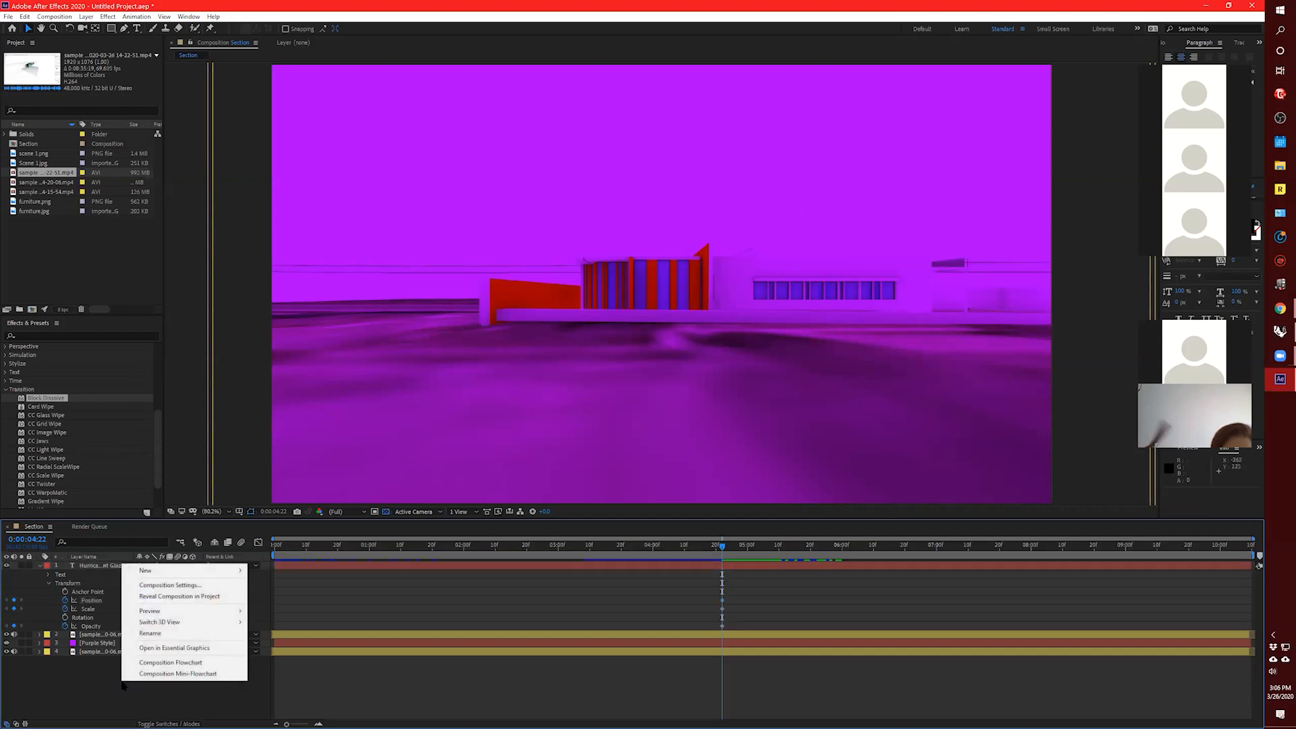
{"action": "mouse_move", "coordinate": [168, 571]}
{"action": "left_click", "coordinate": [297, 585]}
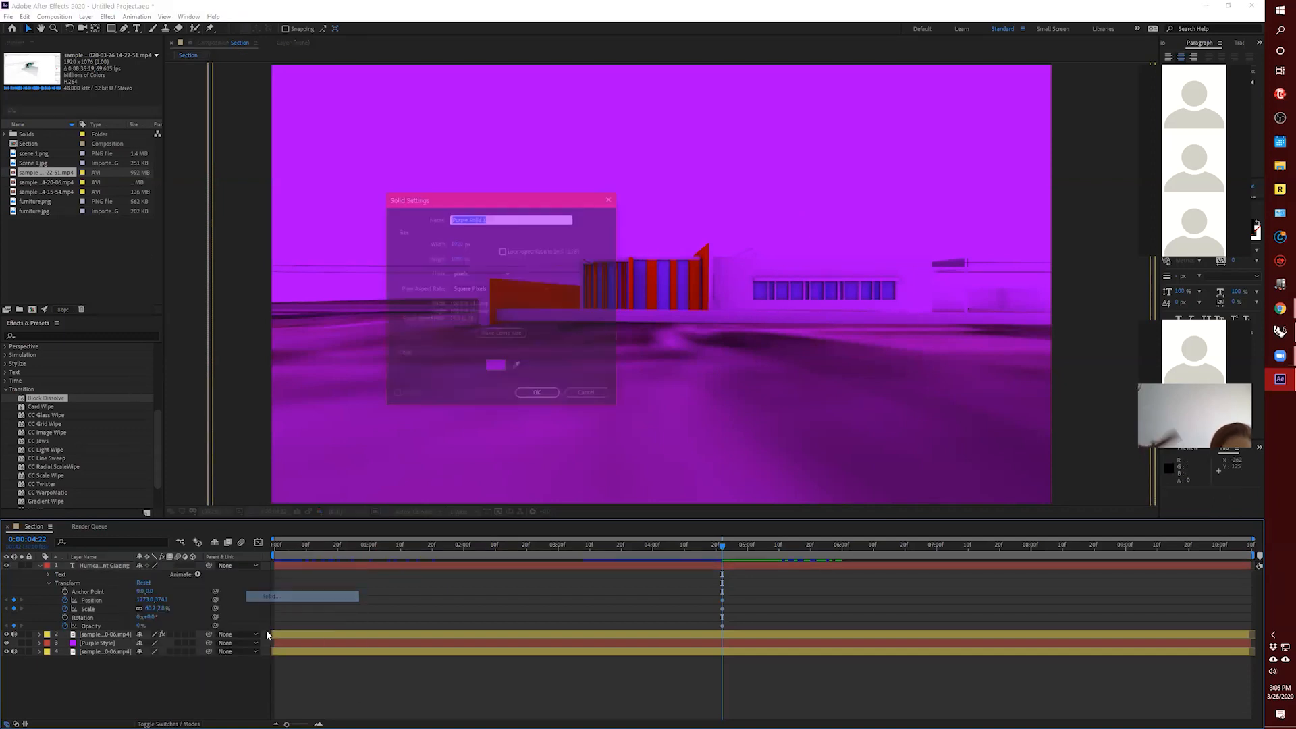
{"action": "left_click", "coordinate": [496, 367]}
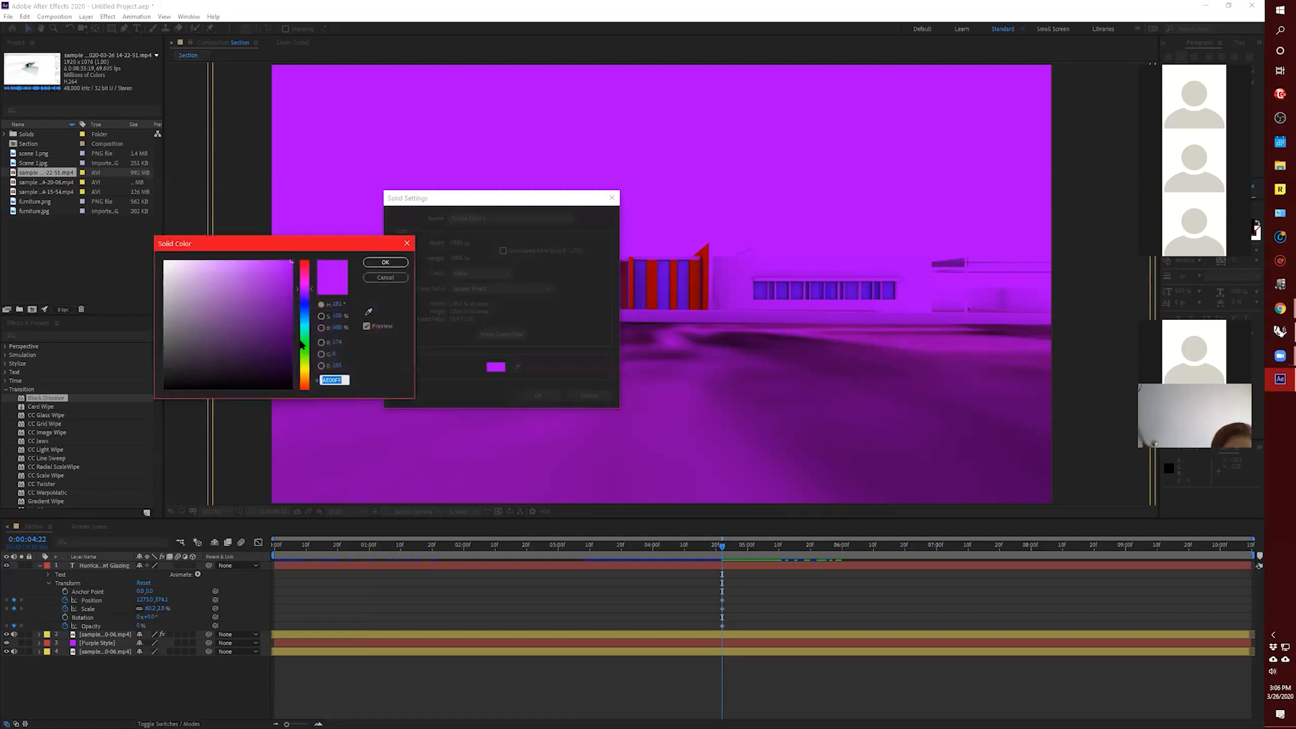
{"action": "mouse_move", "coordinate": [302, 368]}
{"action": "left_mouse_down"}
{"action": "mouse_move", "coordinate": [319, 265]}
{"action": "mouse_move", "coordinate": [106, 256]}
{"action": "mouse_move", "coordinate": [199, 319]}
{"action": "mouse_move", "coordinate": [182, 229]}
{"action": "left_mouse_up"}
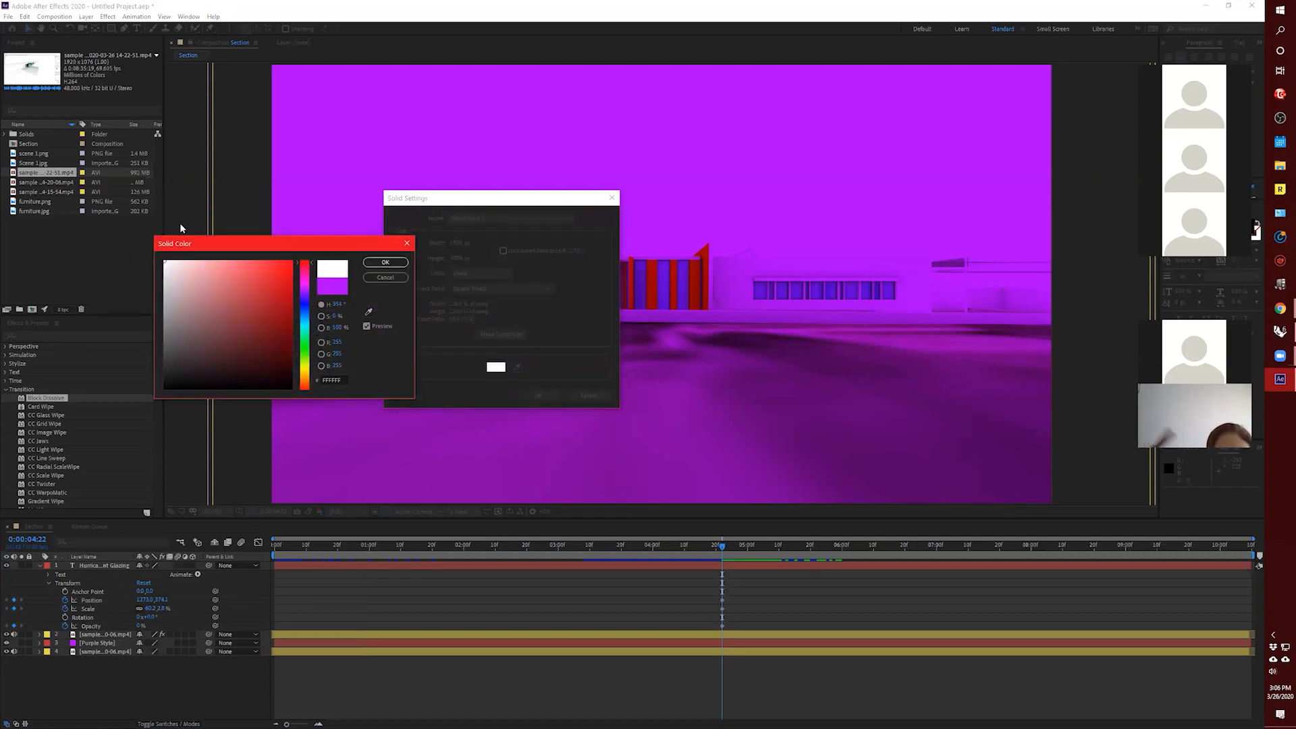
{"action": "left_click", "coordinate": [385, 263]}
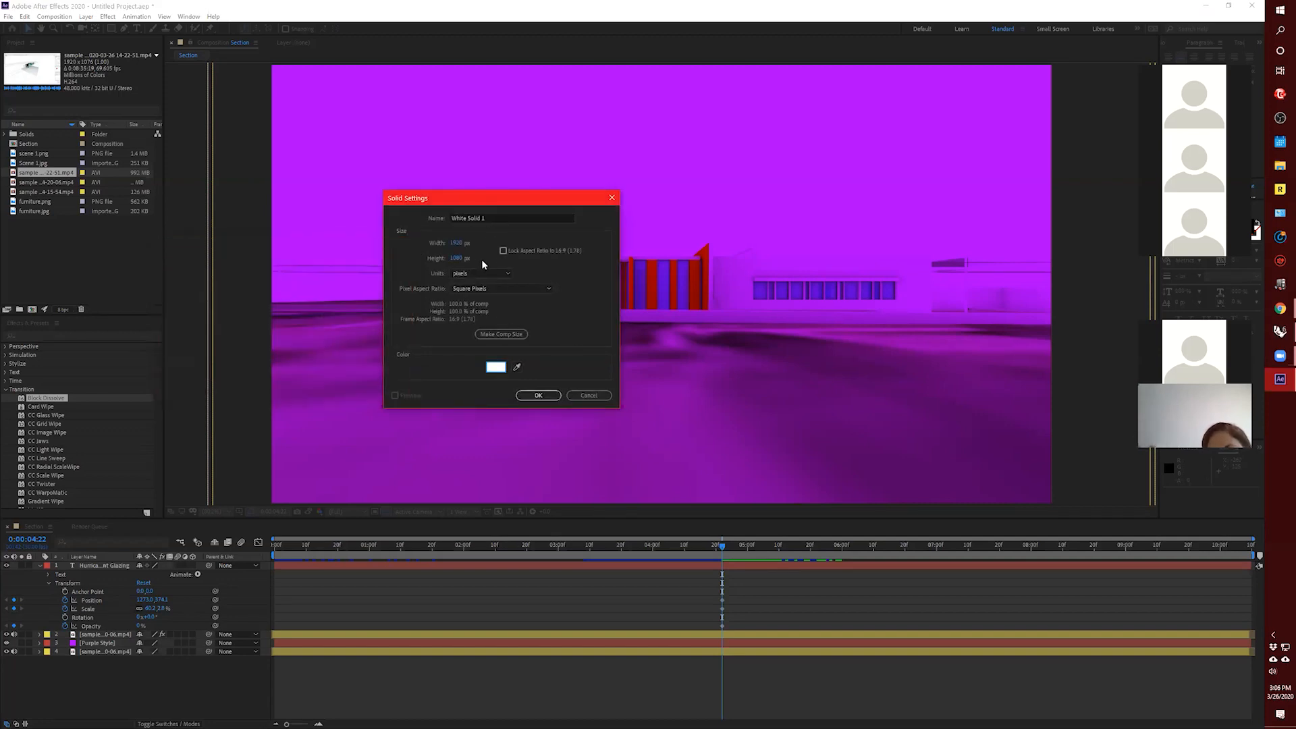
{"action": "left_click", "coordinate": [538, 395]}
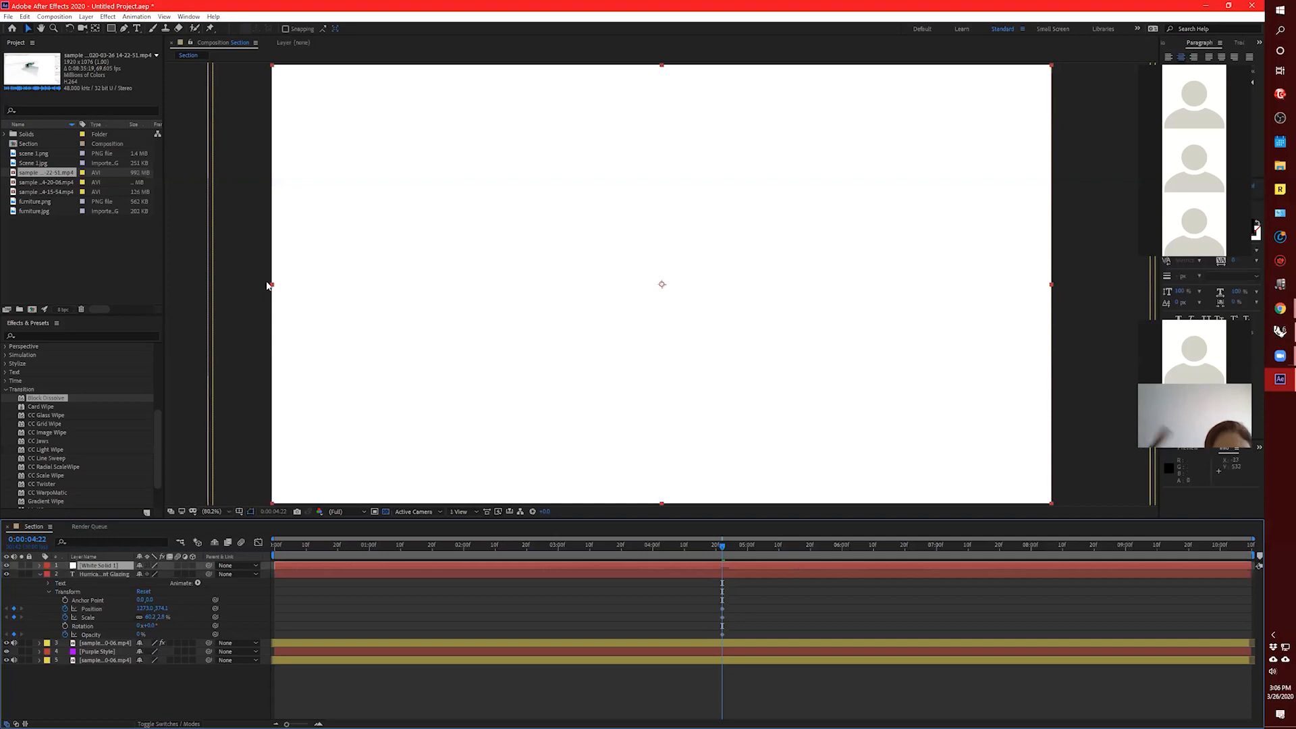
Scale the white solid down to a narrow vertical bar about 1% wide and a third of the frame high.
{"action": "left_click_drag", "start_coordinate": [272, 285], "coordinate": [530, 295]}
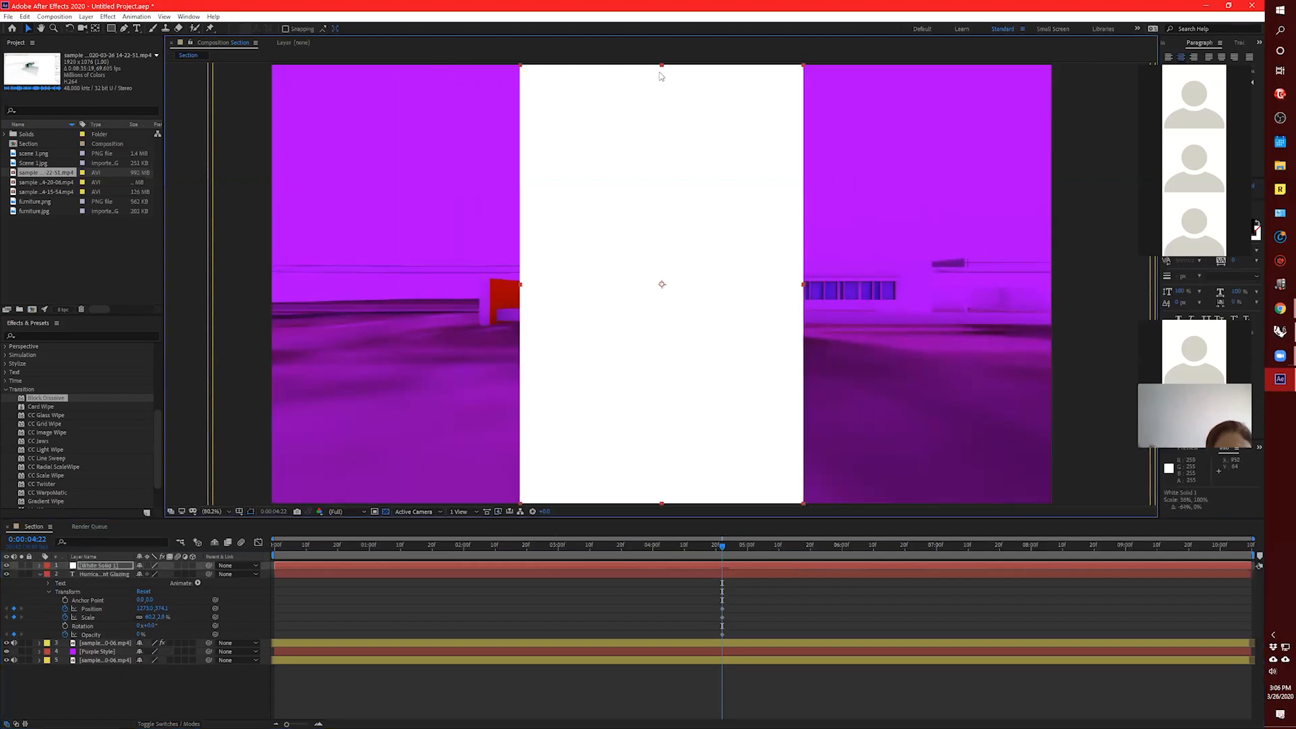
{"action": "left_click_drag", "start_coordinate": [660, 66], "coordinate": [688, 273]}
{"action": "left_click_drag", "start_coordinate": [803, 284], "coordinate": [662, 213]}
{"action": "left_click_drag", "start_coordinate": [668, 287], "coordinate": [666, 286]}
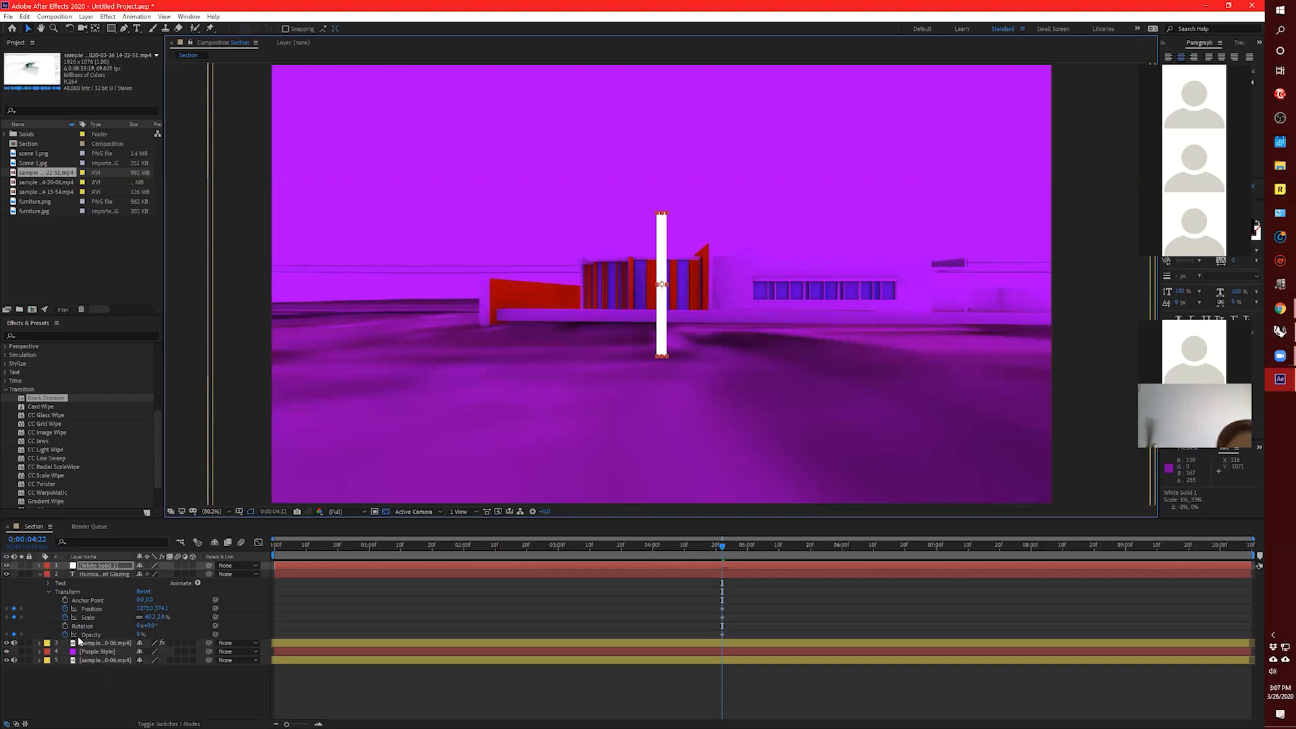
Raise the text's opacity slightly as a guide, and move the white bar, narrowed to a thin line, to the flattened text's left end.
{"action": "left_click", "coordinate": [140, 637]}
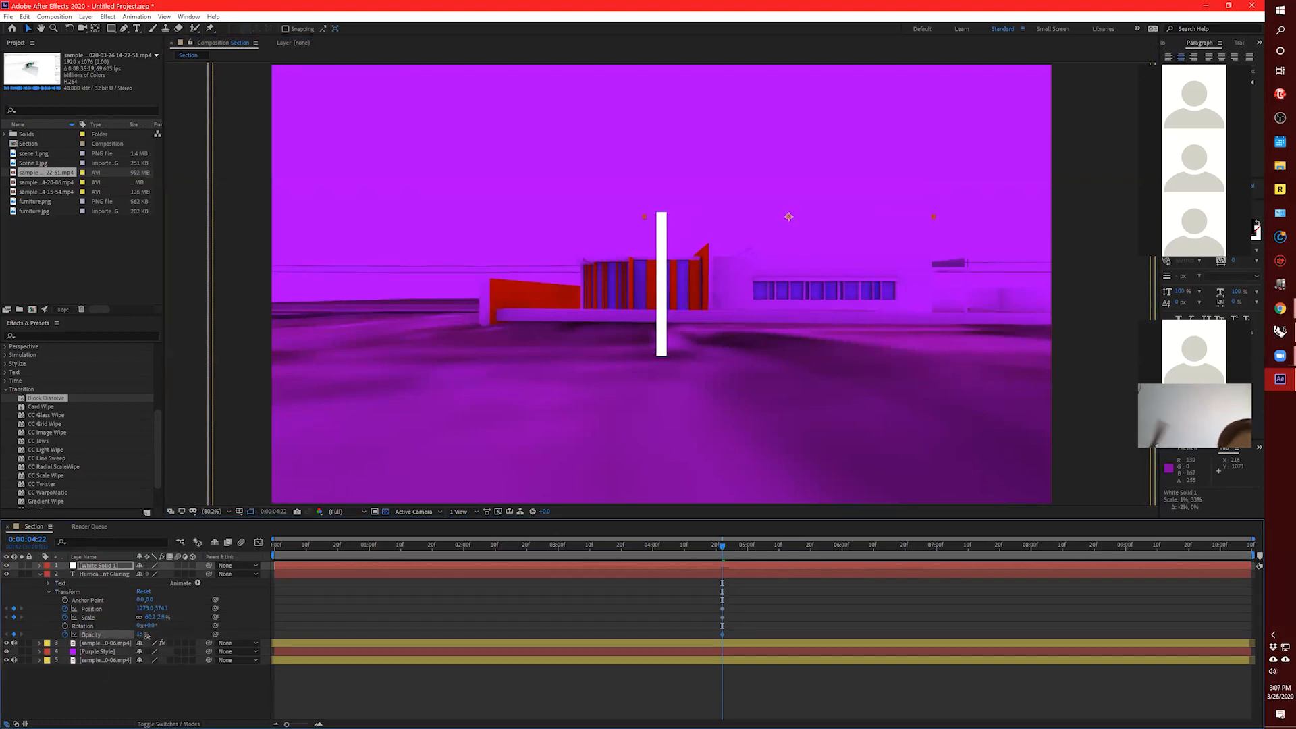
{"action": "left_click_drag", "start_coordinate": [161, 642], "coordinate": [172, 641]}
{"action": "left_click_drag", "start_coordinate": [654, 318], "coordinate": [634, 331]}
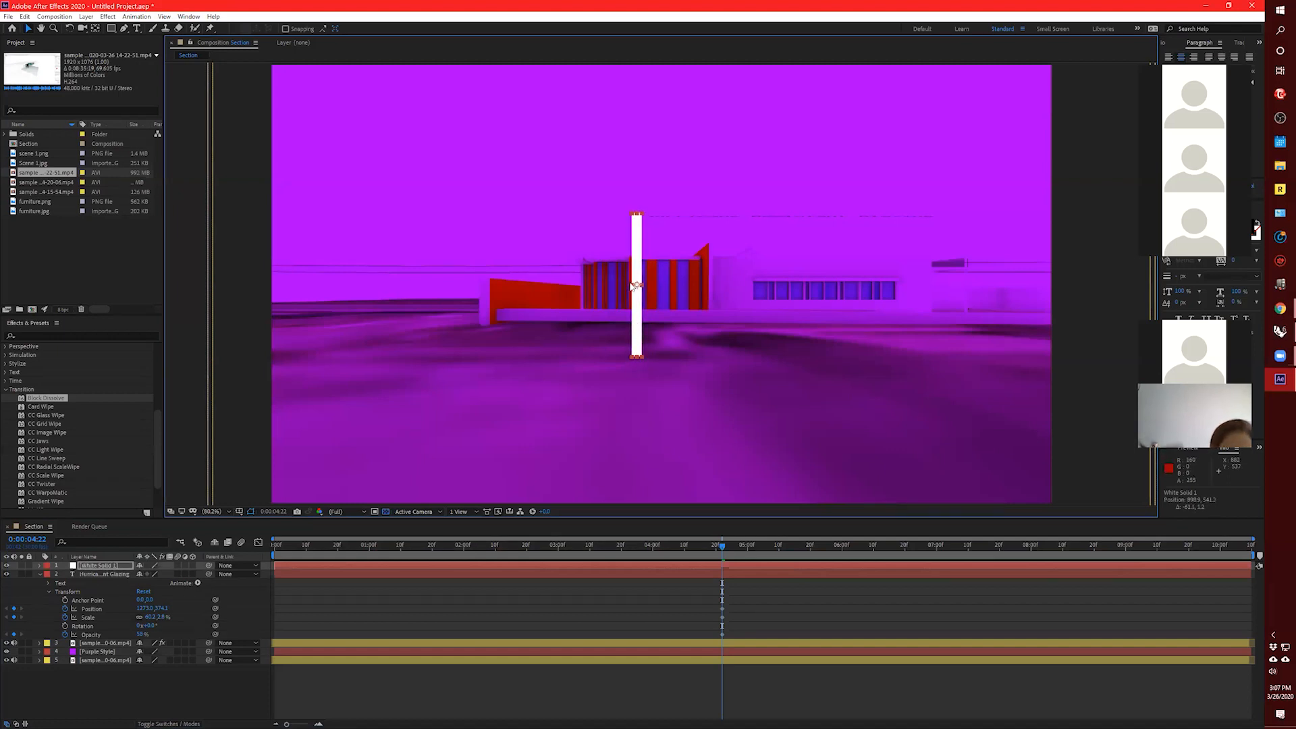
{"action": "left_click_drag", "start_coordinate": [631, 285], "coordinate": [636, 286]}
{"action": "key", "text": "Right"}
{"action": "key", "text": "Right"}
{"action": "key", "text": "Right"}
{"action": "key", "text": "Right"}
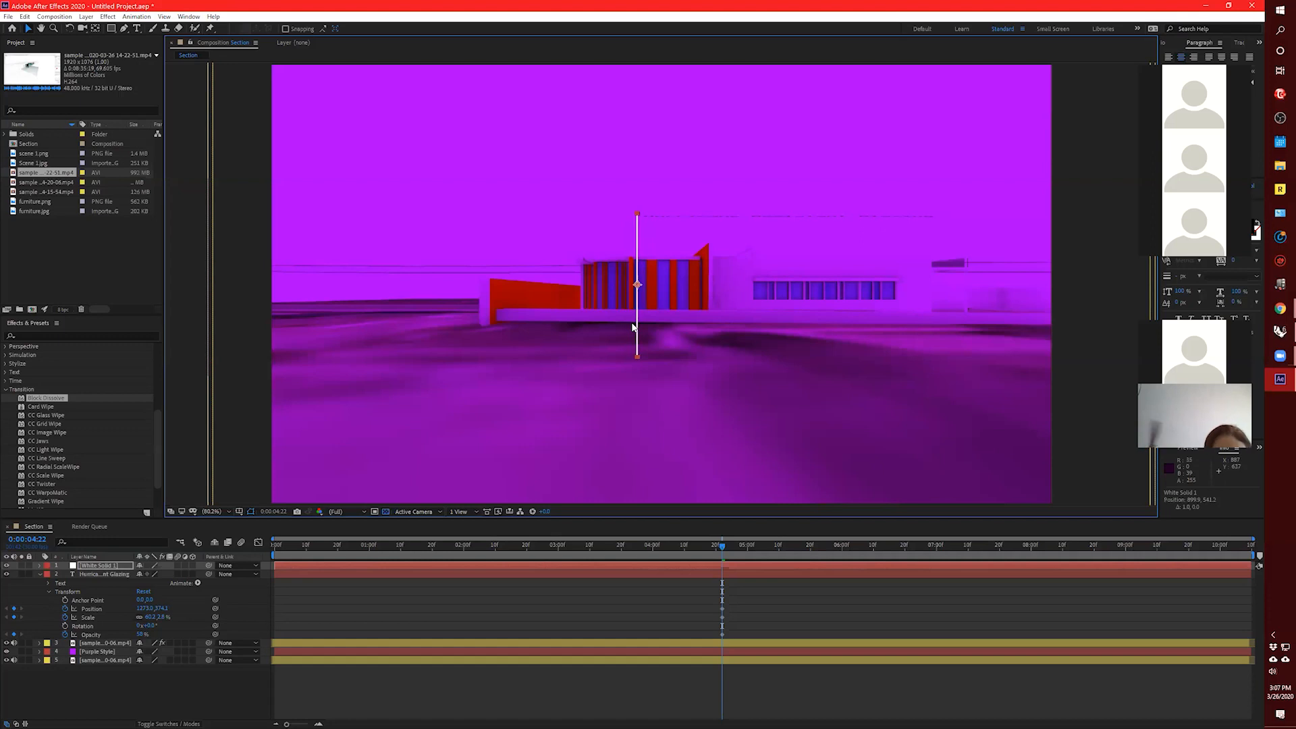
{"action": "key", "text": "Right"}
{"action": "key", "text": "Right"}
{"action": "key", "text": "Right"}
{"action": "key", "text": "Right"}
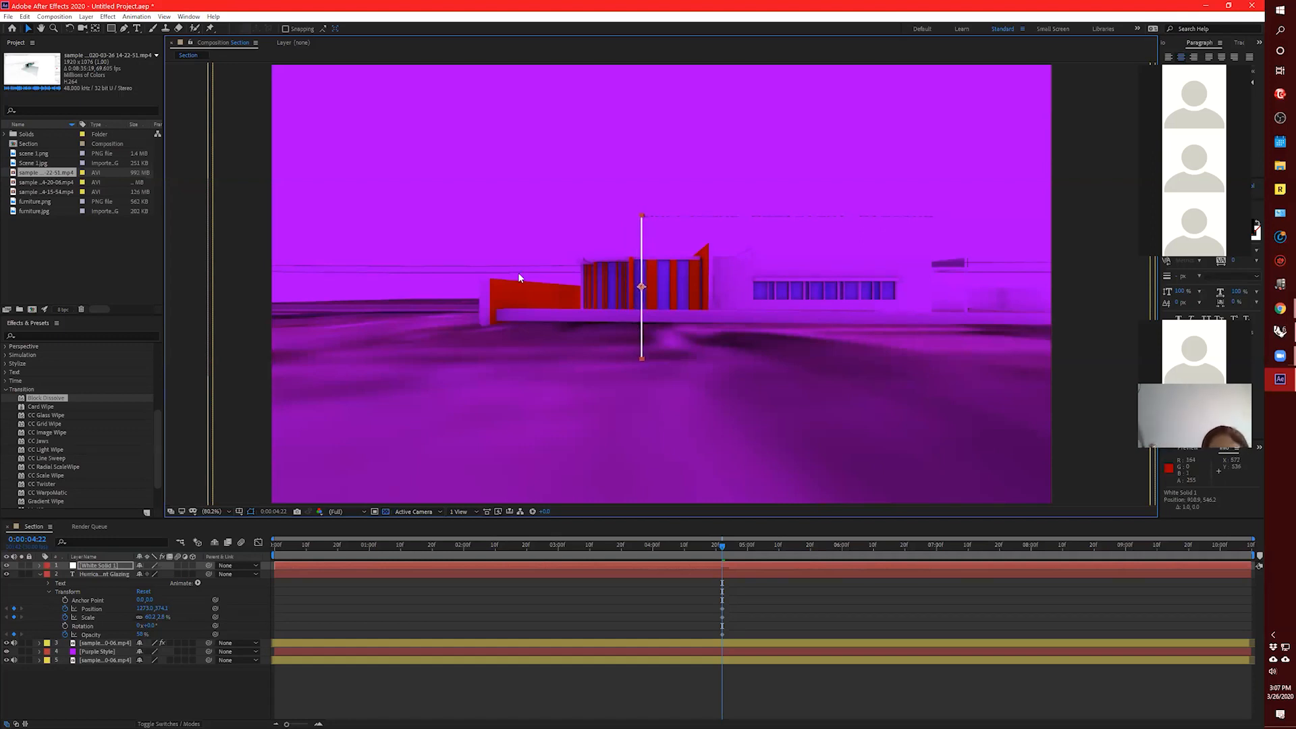
Shorten the white line to about 20% vertical scale and nudge it to 917.9, 478.2 so its top meets the text's left end.
{"action": "left_click_drag", "start_coordinate": [643, 351], "coordinate": [642, 331]}
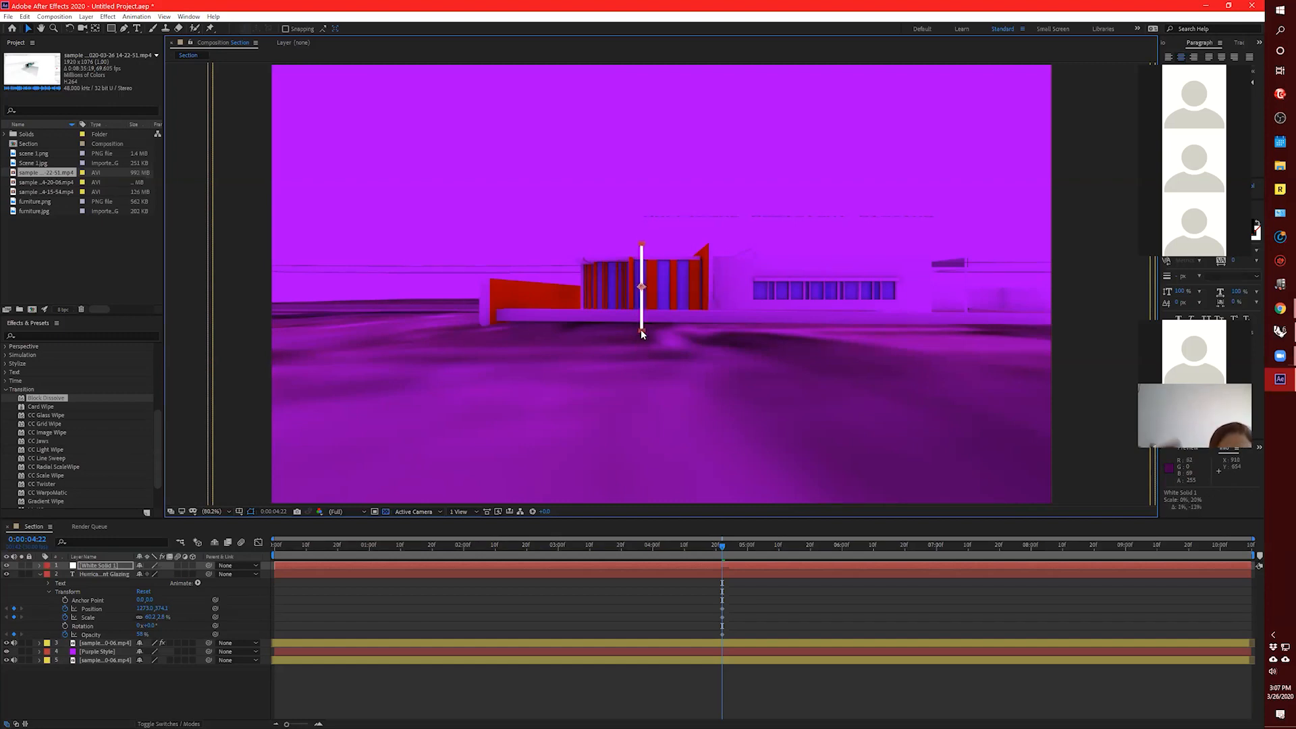
{"action": "key", "text": "Up"}
{"action": "key", "text": "Up"}
{"action": "key", "text": "Up"}
{"action": "key", "text": "Up"}
{"action": "key", "text": "Up"}
{"action": "key", "text": "Up"}
{"action": "key", "text": "Up"}
{"action": "key", "text": "Up"}
{"action": "key", "text": "Up"}
{"action": "key", "text": "Up"}
{"action": "key", "text": "Up"}
{"action": "key", "text": "Up"}
{"action": "key", "text": "Up"}
{"action": "key", "text": "Up"}
{"action": "key", "text": "Up"}
{"action": "key", "text": "Up"}
{"action": "key", "text": "Up"}
{"action": "key", "text": "Up"}
{"action": "key", "text": "Up"}
{"action": "key", "text": "Up"}
{"action": "key", "text": "Up"}
{"action": "key", "text": "Up"}
{"action": "key", "text": "Up"}
{"action": "key", "text": "Up"}
{"action": "key", "text": "Up"}
{"action": "key", "text": "Up"}
{"action": "key", "text": "Up"}
{"action": "key", "text": "Up"}
{"action": "key", "text": "Up"}
{"action": "key", "text": "Up"}
{"action": "key", "text": "Up"}
{"action": "key", "text": "Up"}
{"action": "key", "text": "Up"}
{"action": "key", "text": "Up"}
{"action": "key", "text": "Up"}
{"action": "key", "text": "Up"}
{"action": "key", "text": "Up"}
{"action": "key", "text": "Up"}
{"action": "key", "text": "Up"}
{"action": "key", "text": "Up"}
{"action": "key", "text": "Right"}
{"action": "key", "text": "Right"}
{"action": "key", "text": "Right"}
{"action": "key", "text": "Right"}
{"action": "key", "text": "Right"}
{"action": "key", "text": "Right"}
{"action": "key", "text": "Right"}
{"action": "key", "text": "Right"}
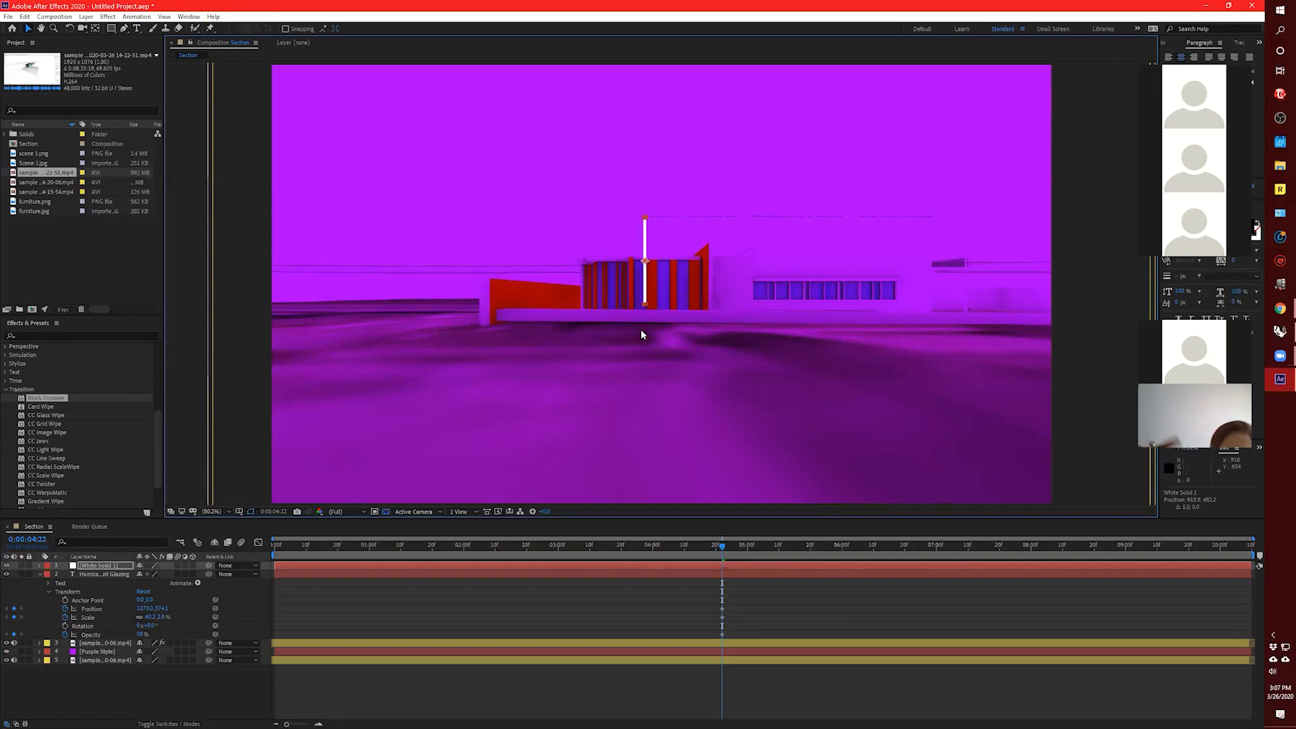
{"action": "key", "text": "Up"}
{"action": "key", "text": "Up"}
{"action": "key", "text": "Up"}
{"action": "key", "text": "Up"}
{"action": "key", "text": "Left"}
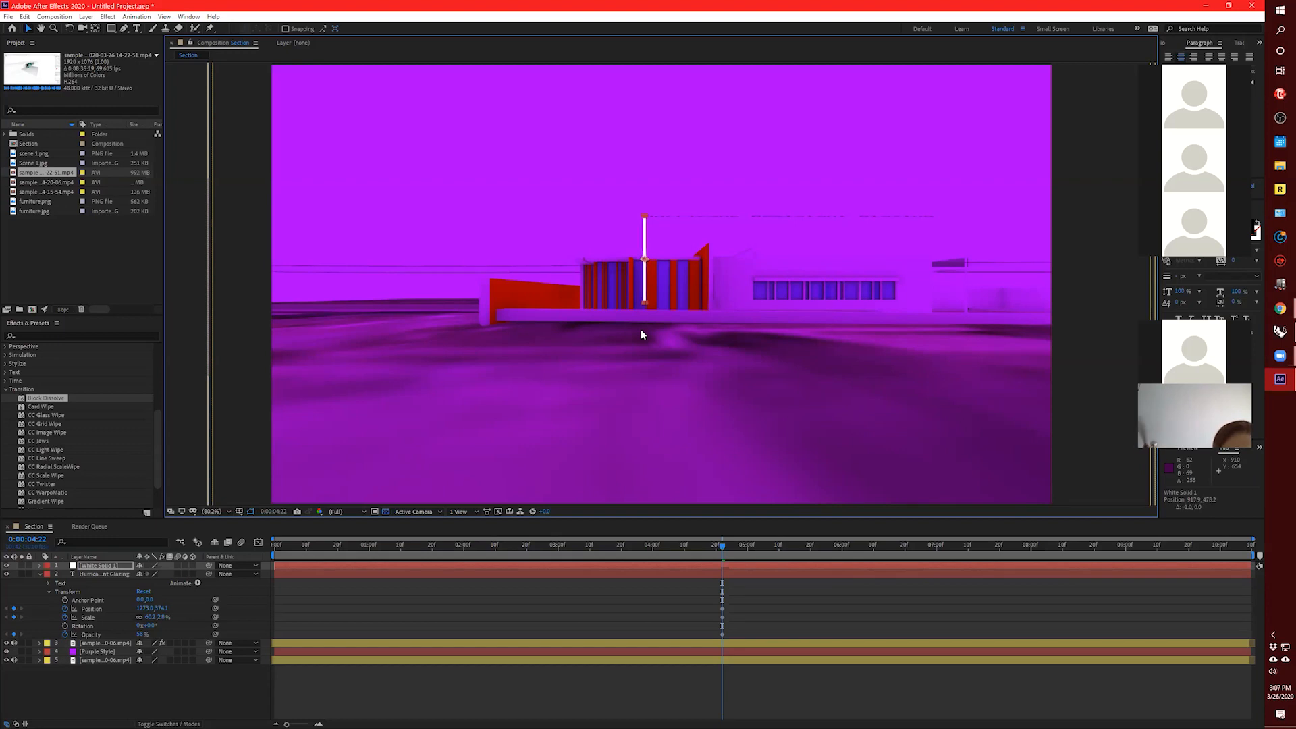
Set the text's opacity to 0% at 0:00:04:22 and play the composition from there.
{"action": "left_click", "coordinate": [724, 548]}
{"action": "left_click", "coordinate": [140, 634]}
{"action": "type", "text": "0"}
{"action": "key", "text": "Return"}
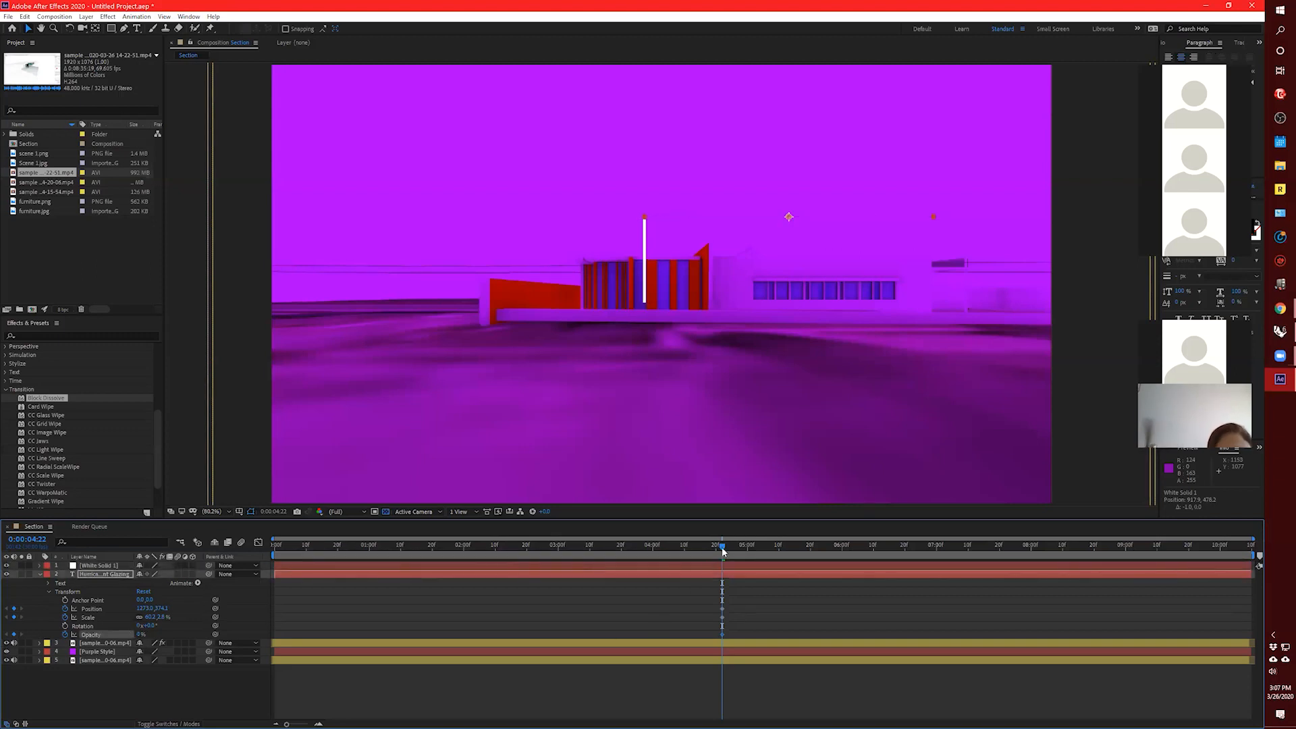
{"action": "key", "text": "space"}
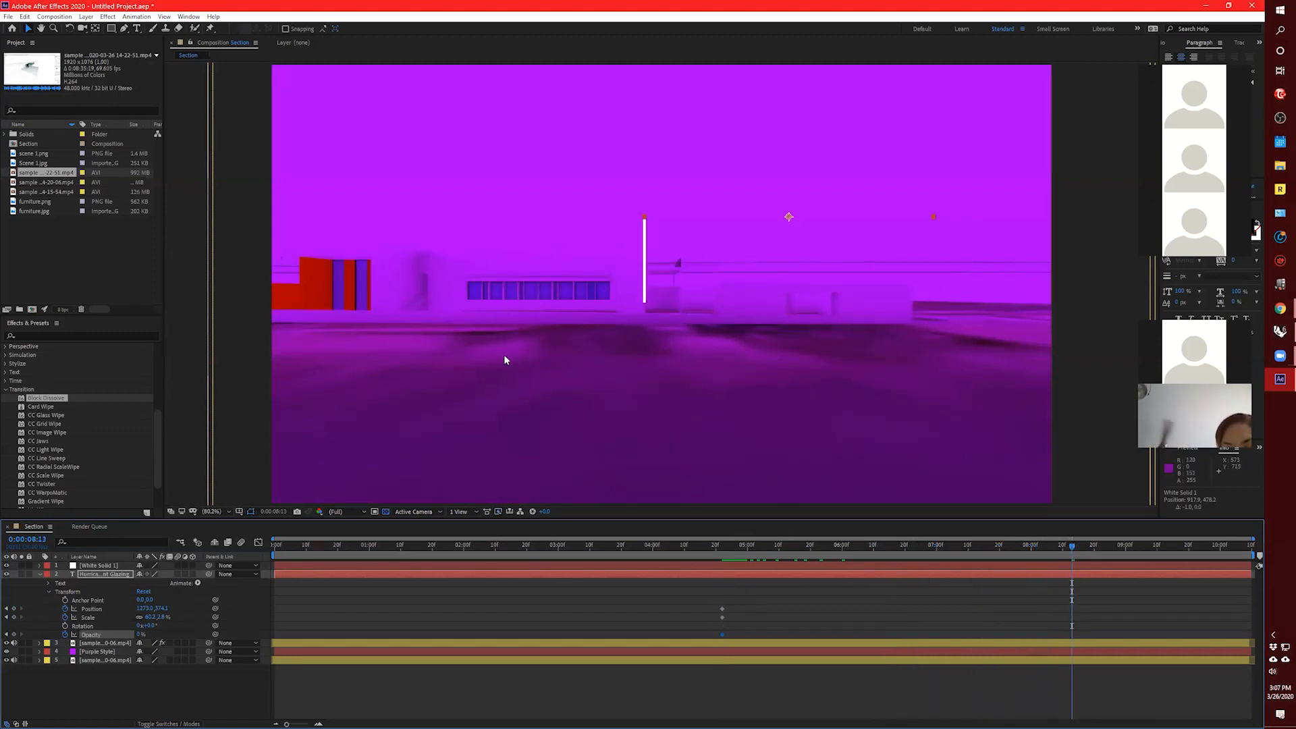
Select the white solid and text layers together and expand the Transform properties of both.
{"action": "left_click", "coordinate": [39, 574]}
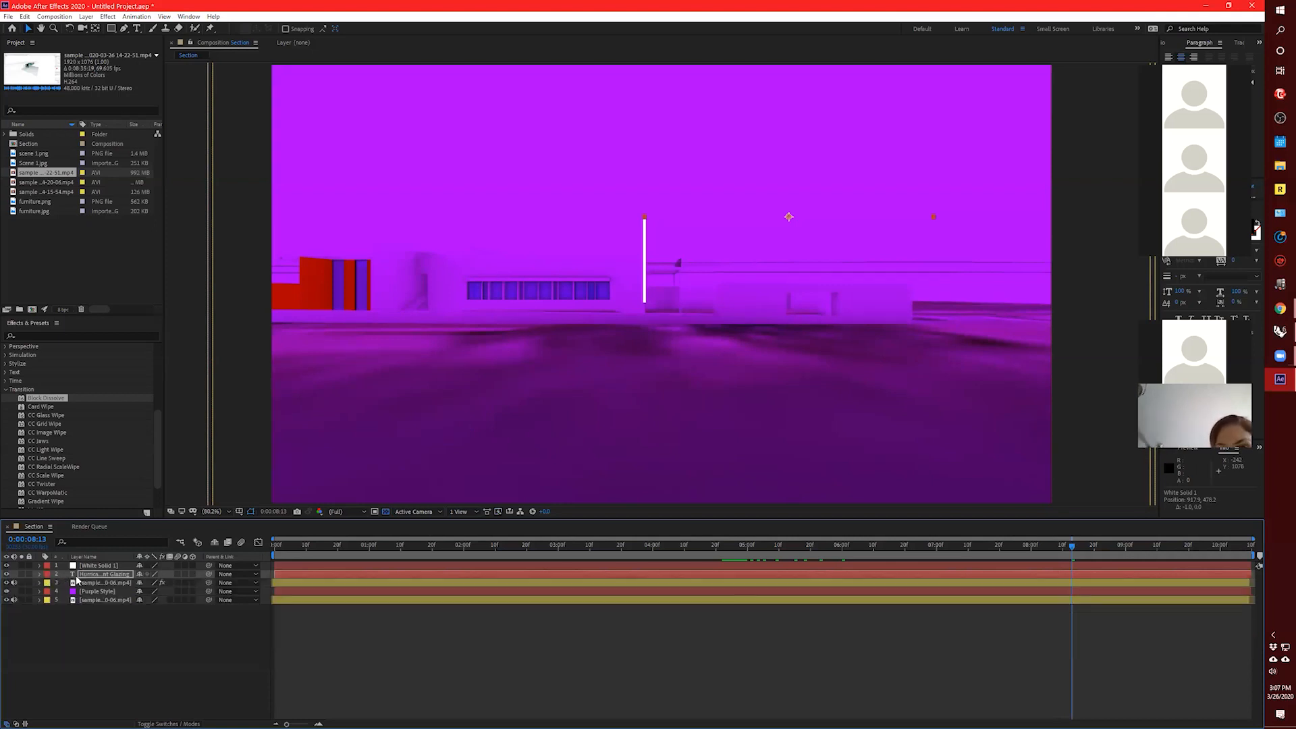
{"action": "left_click", "coordinate": [104, 567]}
{"action": "left_click", "coordinate": [92, 575], "text": "shift"}
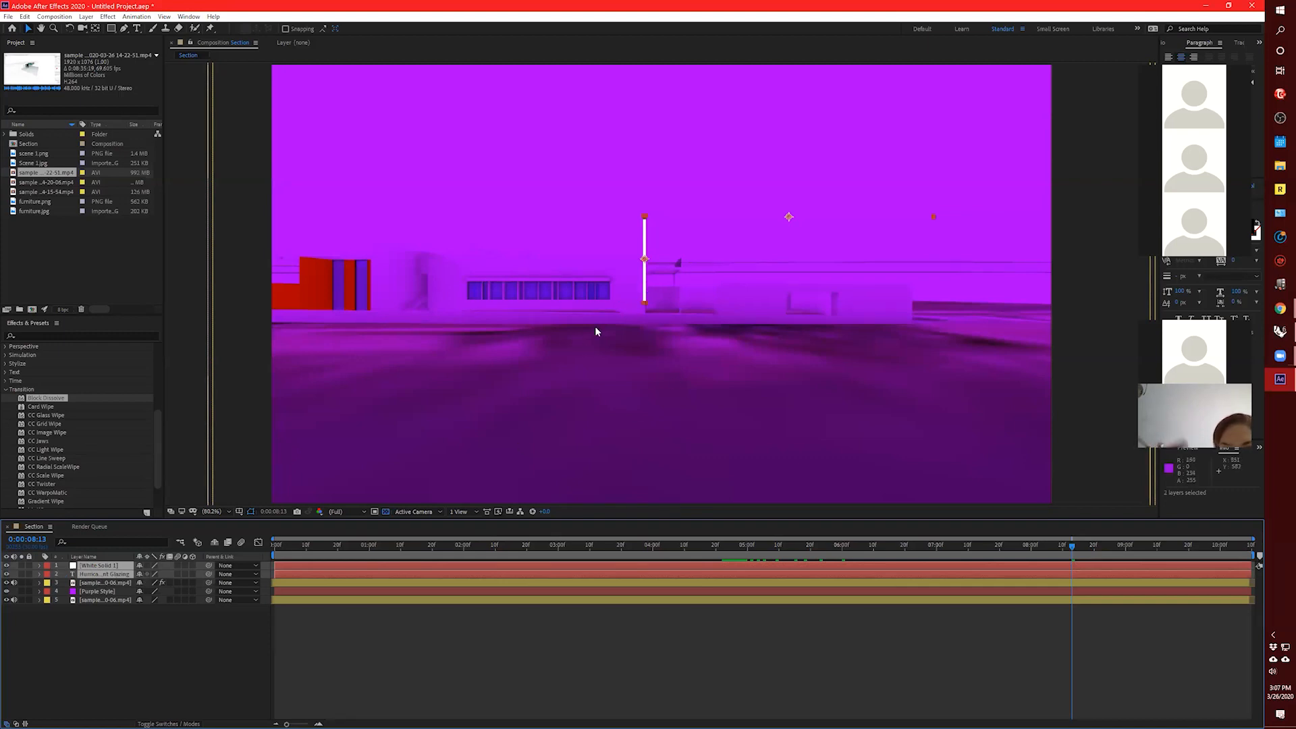
{"action": "left_click", "coordinate": [38, 571]}
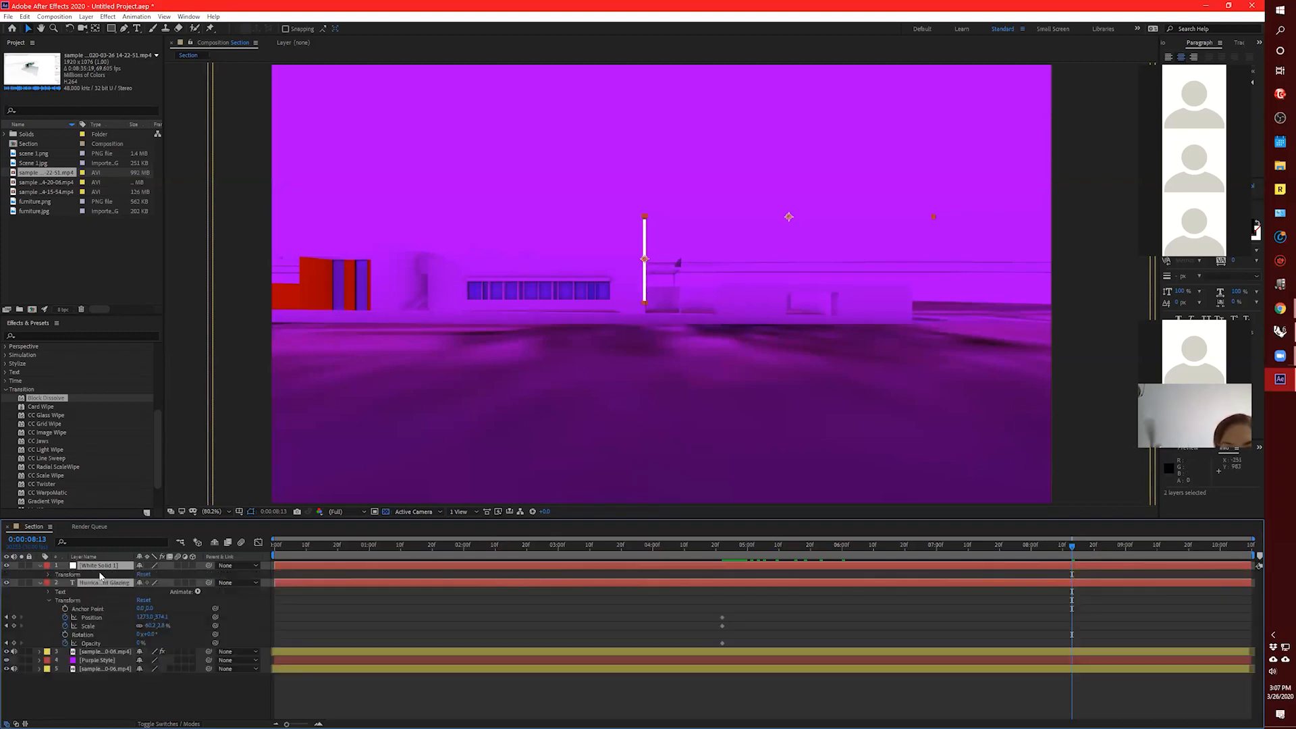
{"action": "left_click", "coordinate": [48, 574]}
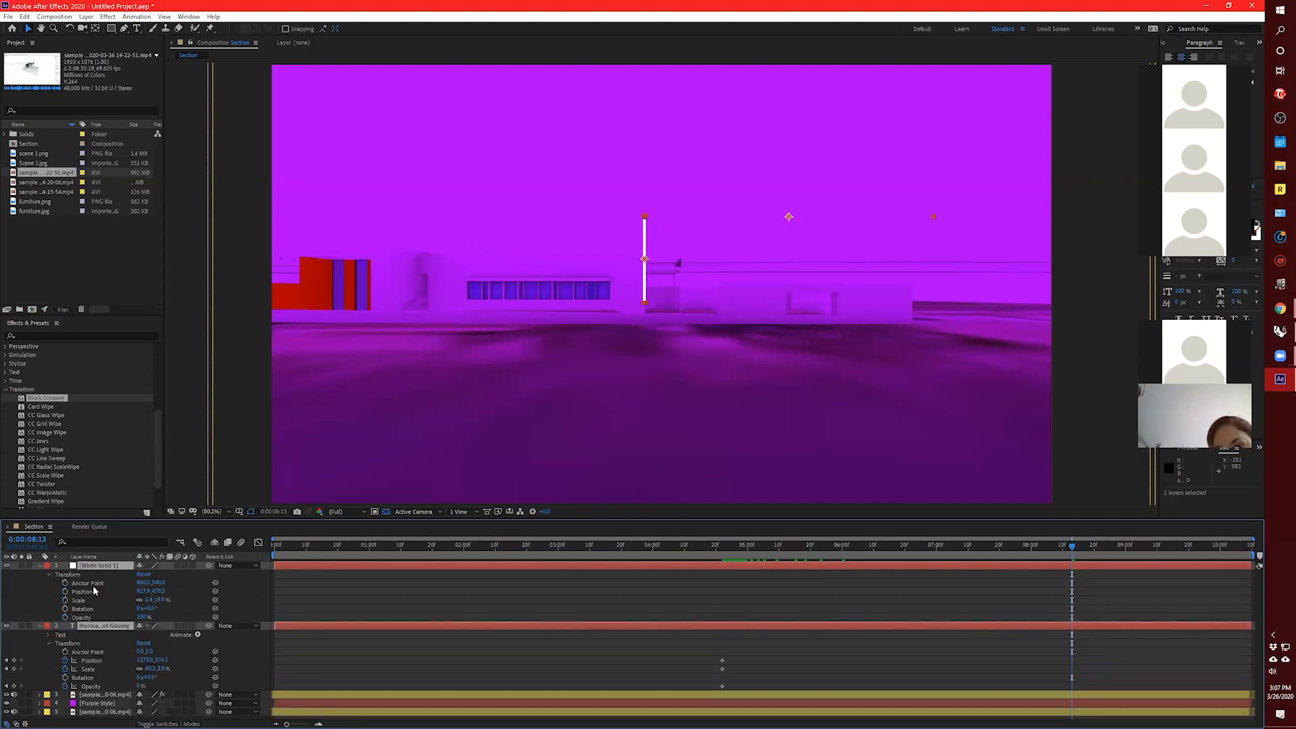
Add a Position keyframe to the white solid at 0:00:04:22 and move the current time to 0:00:08:20.
{"action": "left_click", "coordinate": [65, 592]}
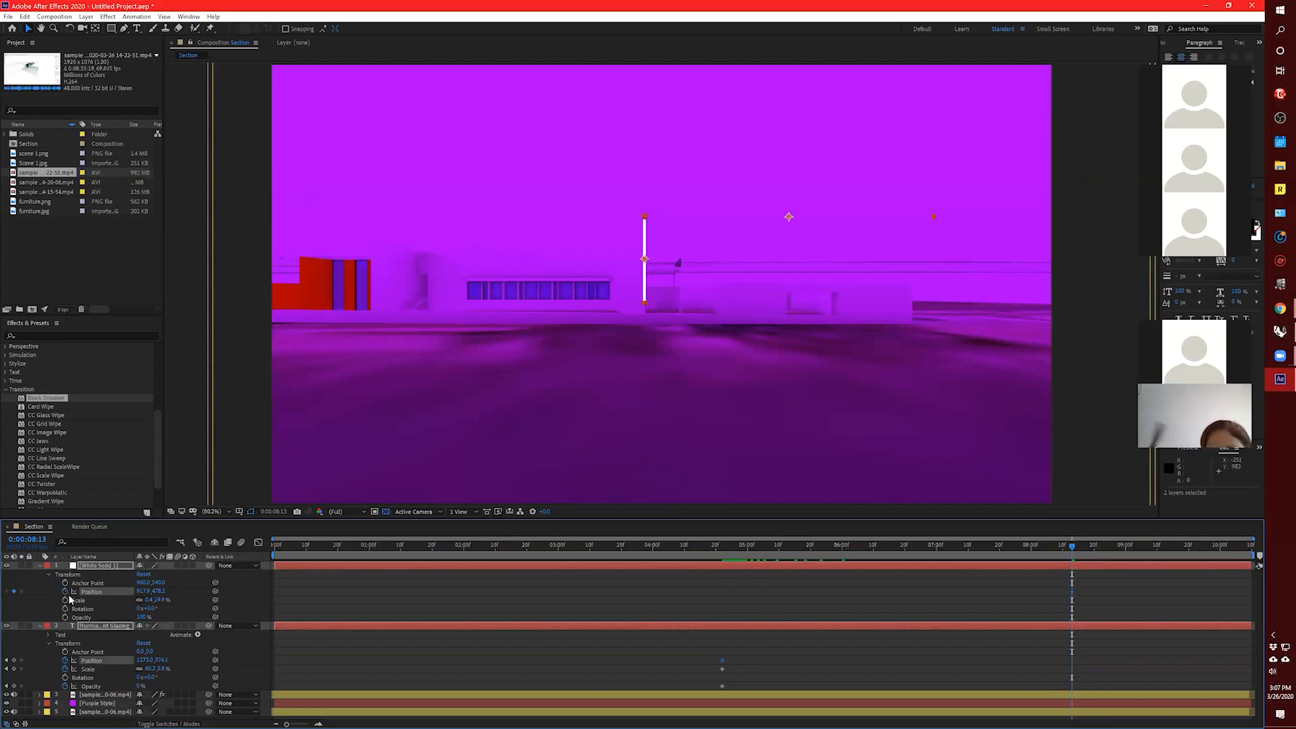
{"action": "key", "text": "ctrl+z"}
{"action": "left_click", "coordinate": [721, 561]}
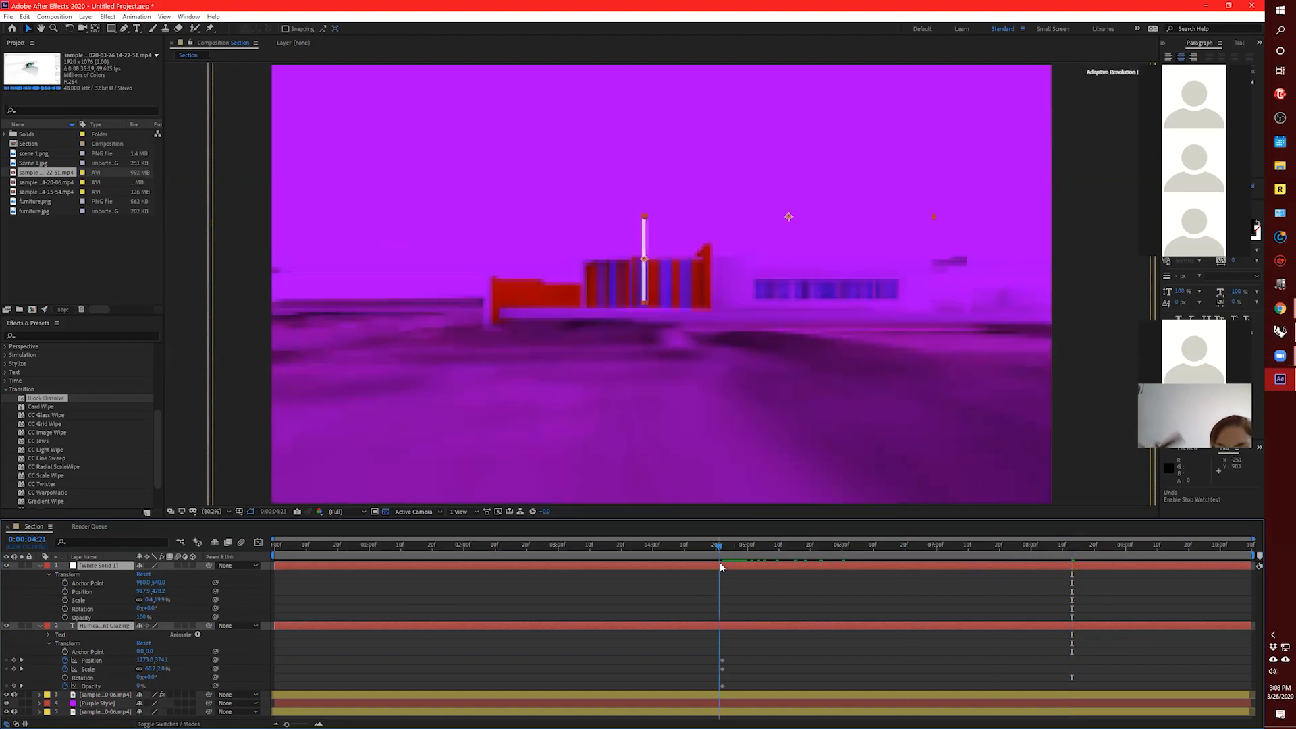
{"action": "left_click", "coordinate": [64, 591]}
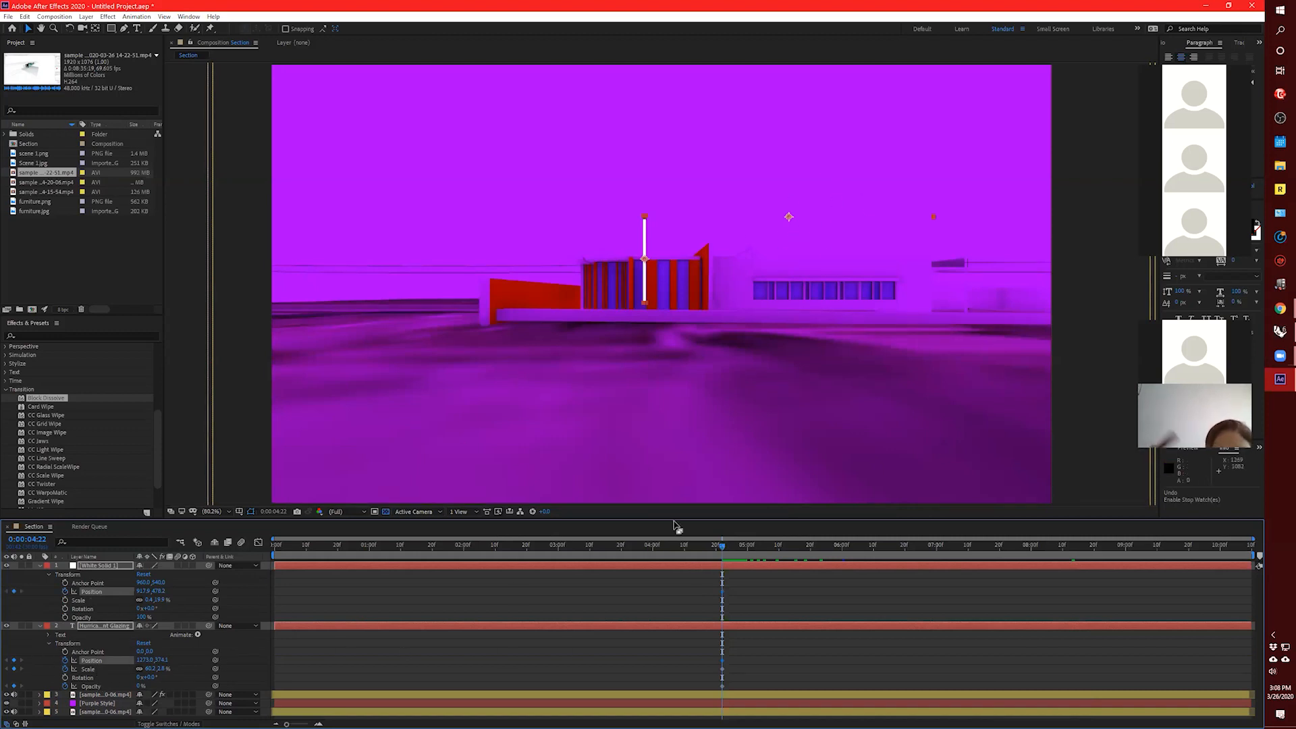
{"action": "left_click_drag", "start_coordinate": [722, 548], "coordinate": [1092, 577]}
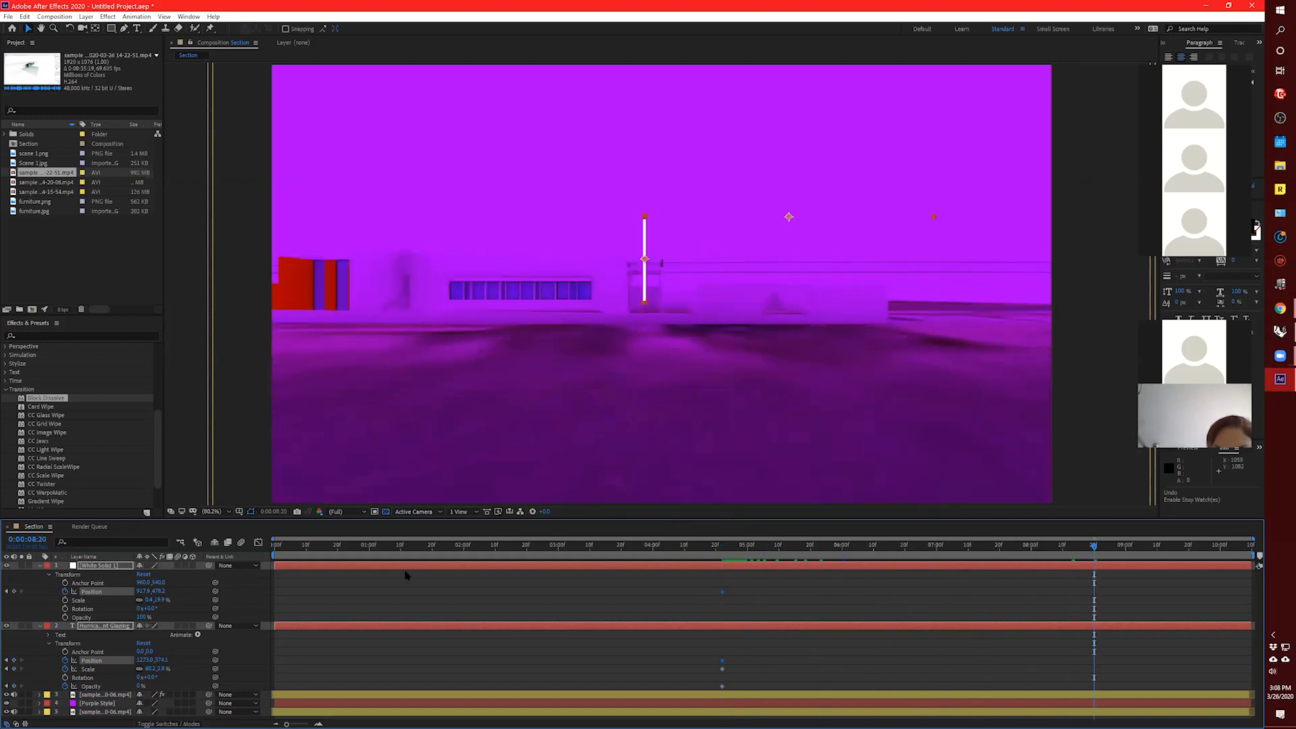
Move the line and text together over the red end of the building at 0:00:08:20, with the line at 136.0, 478.2, and preview the motion.
{"action": "left_click_drag", "start_coordinate": [644, 285], "coordinate": [394, 285]}
{"action": "left_click_drag", "start_coordinate": [342, 325], "coordinate": [322, 344]}
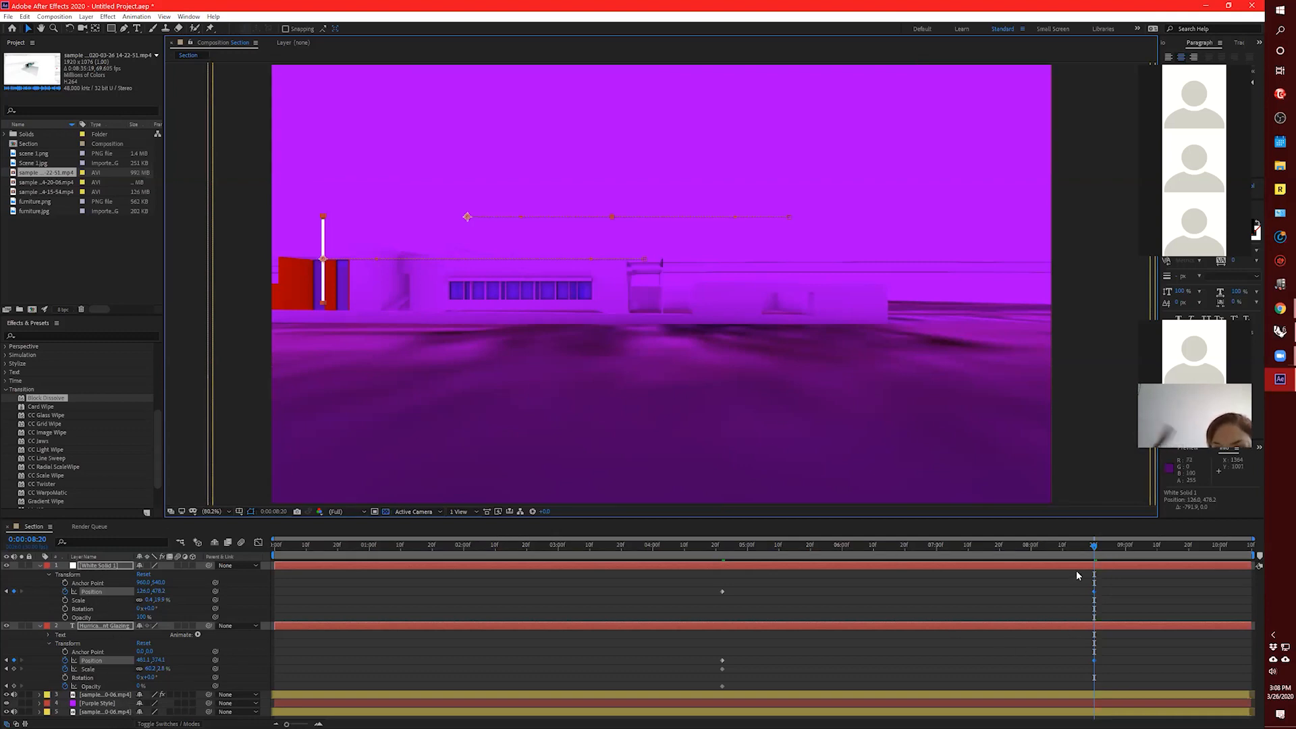
{"action": "left_click_drag", "start_coordinate": [1083, 554], "coordinate": [724, 616]}
{"action": "key", "text": "space"}
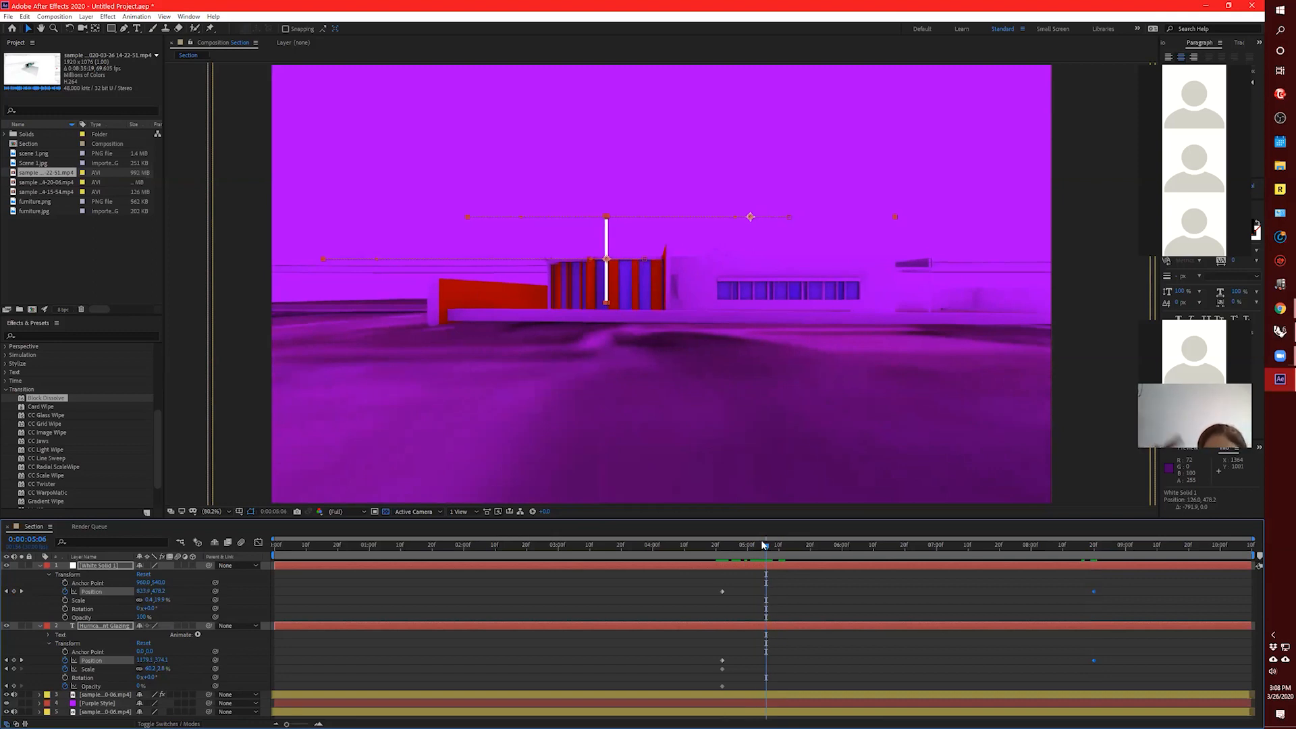
At 0:00:05:10, keyframe the text's opacity at 100% and enlarge its scale to about 59% by 62%.
{"action": "left_click", "coordinate": [773, 553]}
{"action": "left_click_drag", "start_coordinate": [775, 552], "coordinate": [779, 551]}
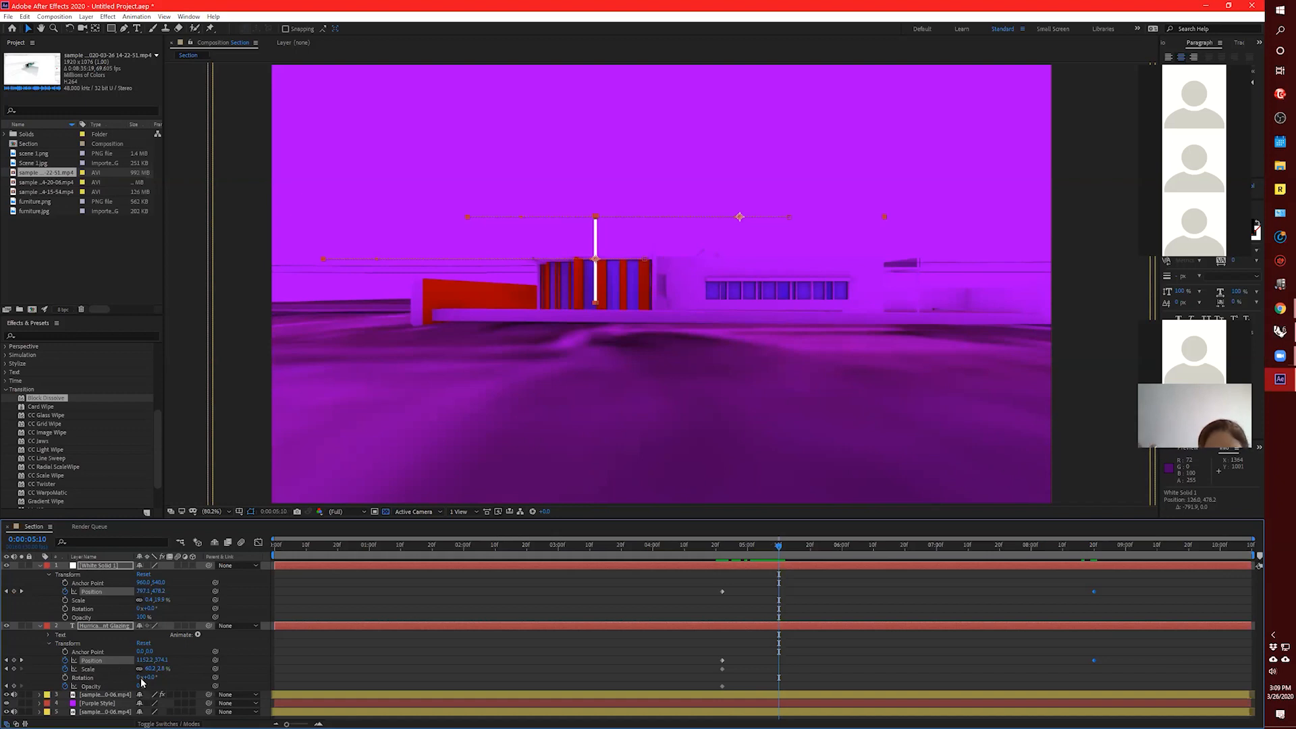
{"action": "left_click_drag", "start_coordinate": [139, 687], "coordinate": [158, 690]}
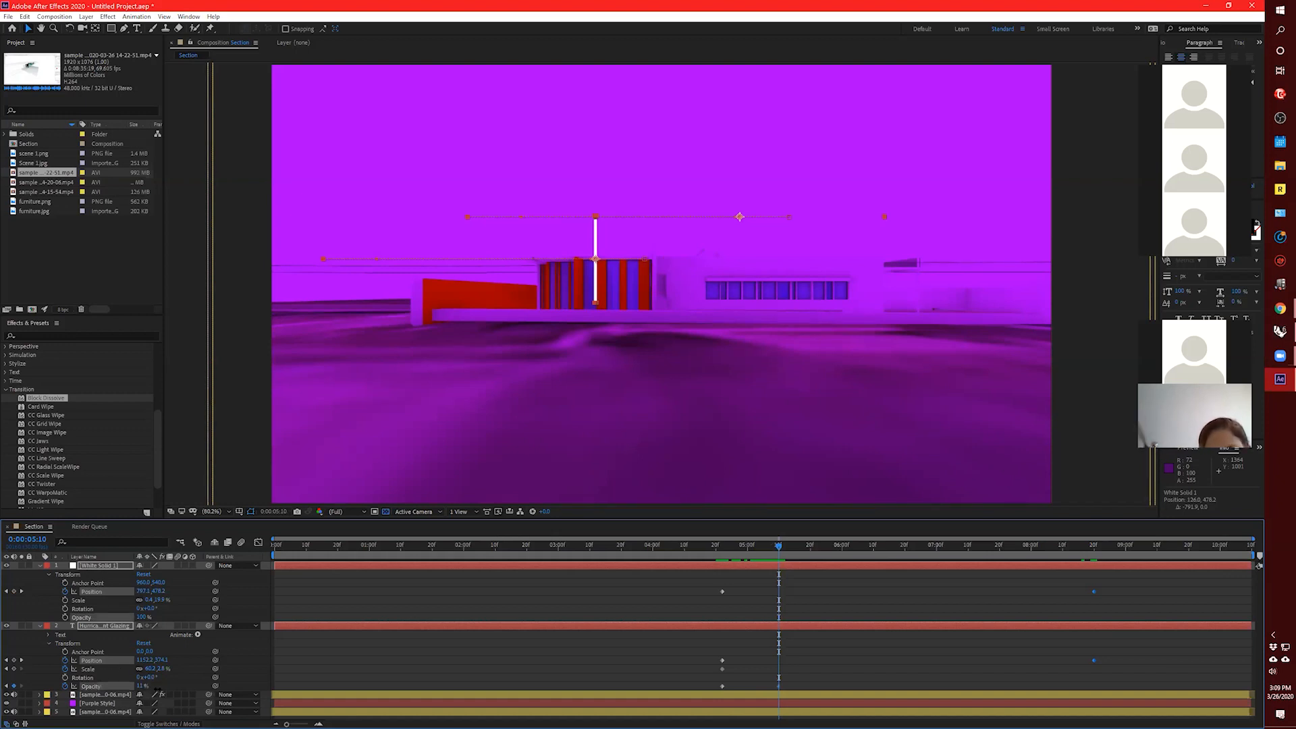
{"action": "left_click", "coordinate": [91, 686]}
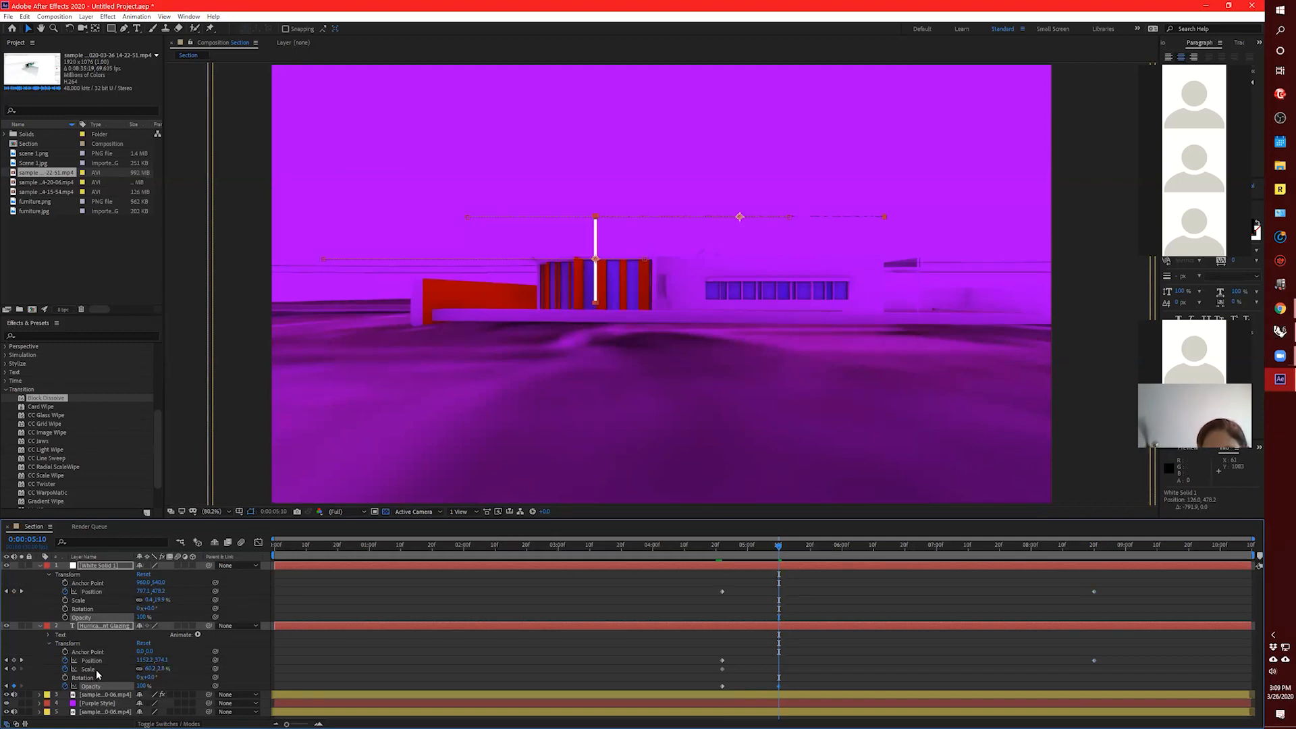
{"action": "left_click", "coordinate": [97, 673]}
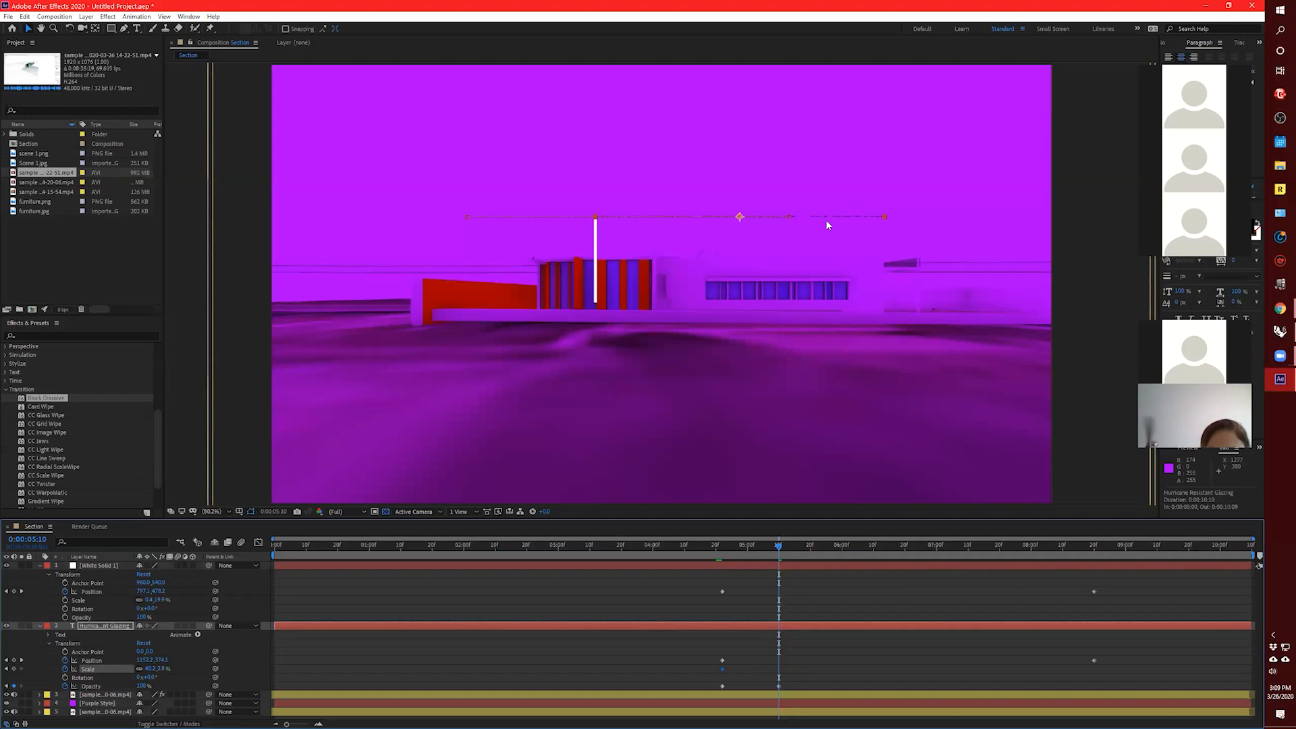
{"action": "left_click_drag", "start_coordinate": [885, 217], "coordinate": [880, 201]}
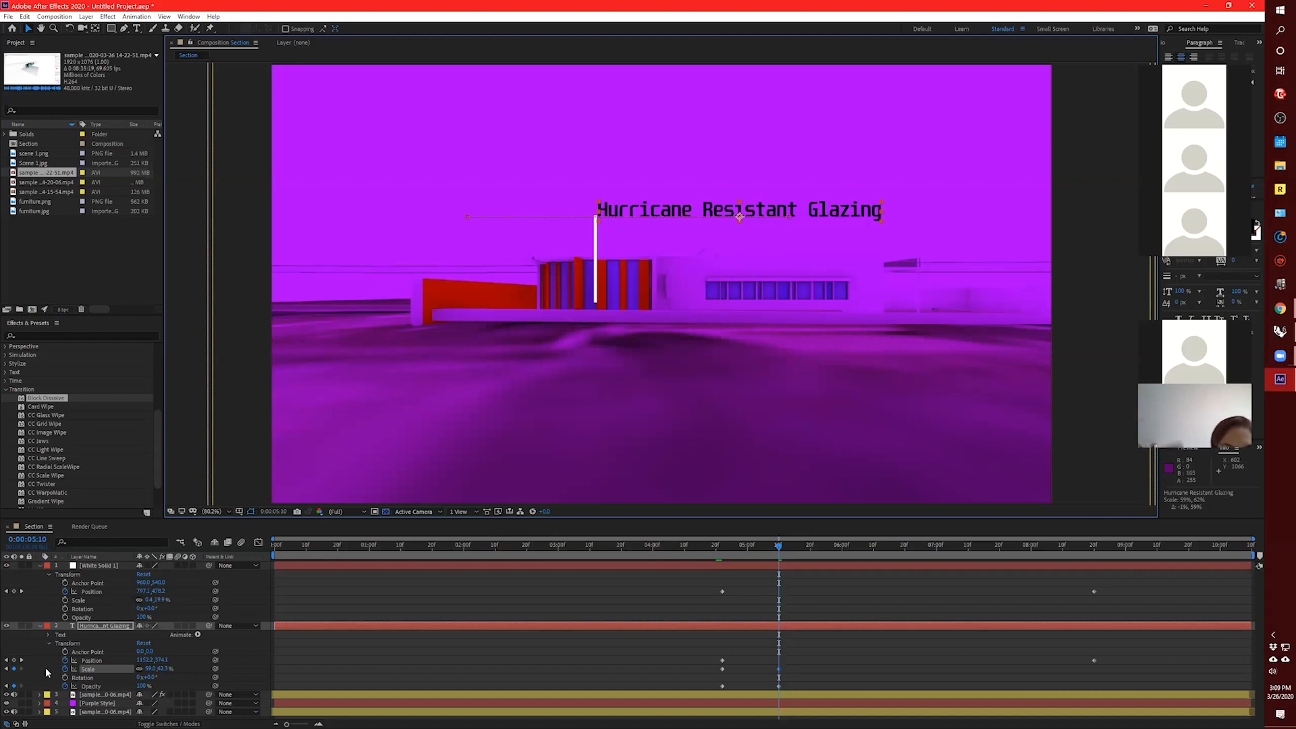
Try to copy the text's Scale and Opacity keyframes onto the white solid at 0:00:05:10.
{"action": "left_click", "coordinate": [88, 669]}
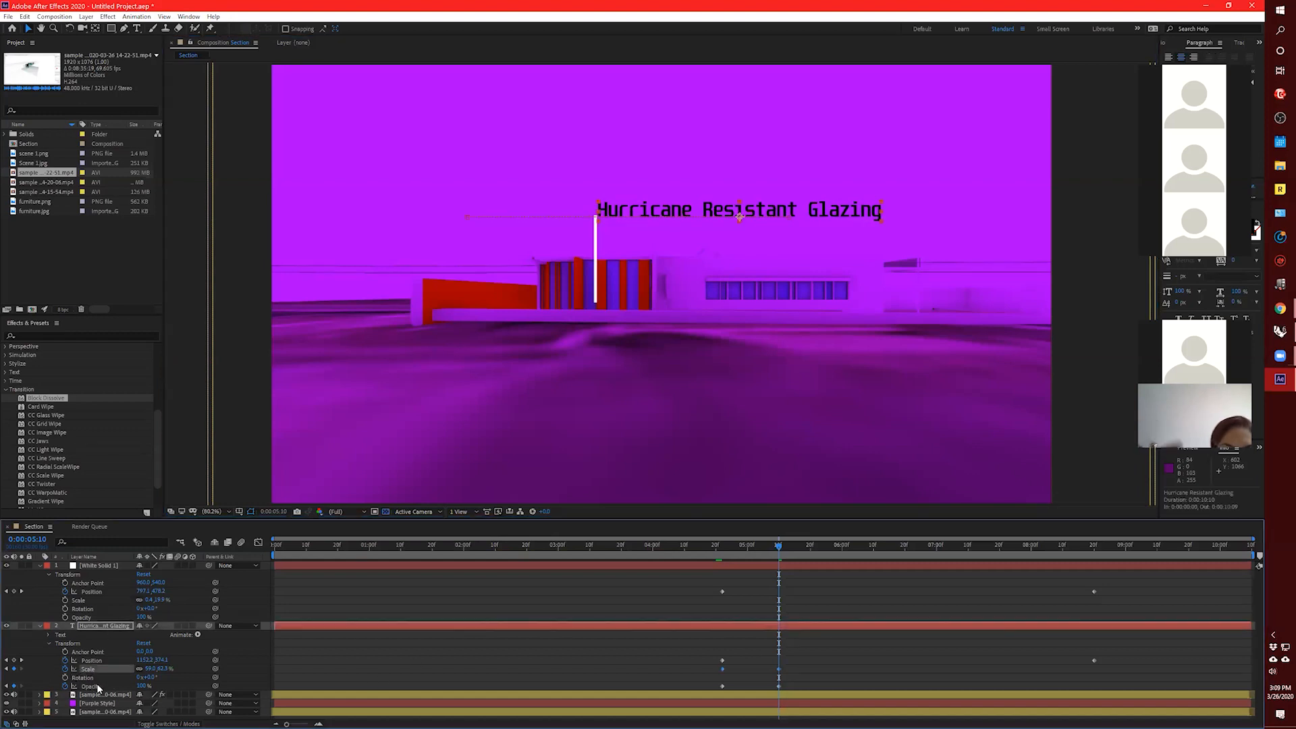
{"action": "left_click", "coordinate": [98, 687], "text": "shift"}
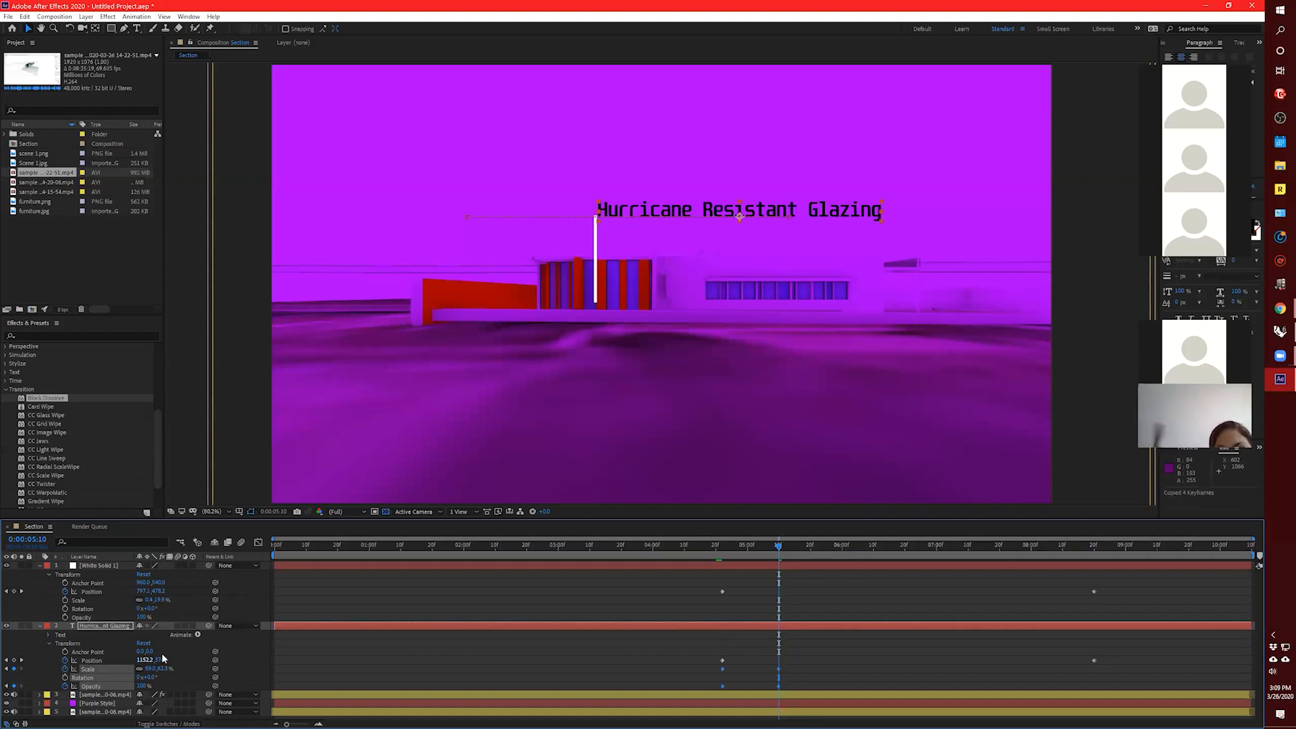
{"action": "left_click", "coordinate": [117, 567]}
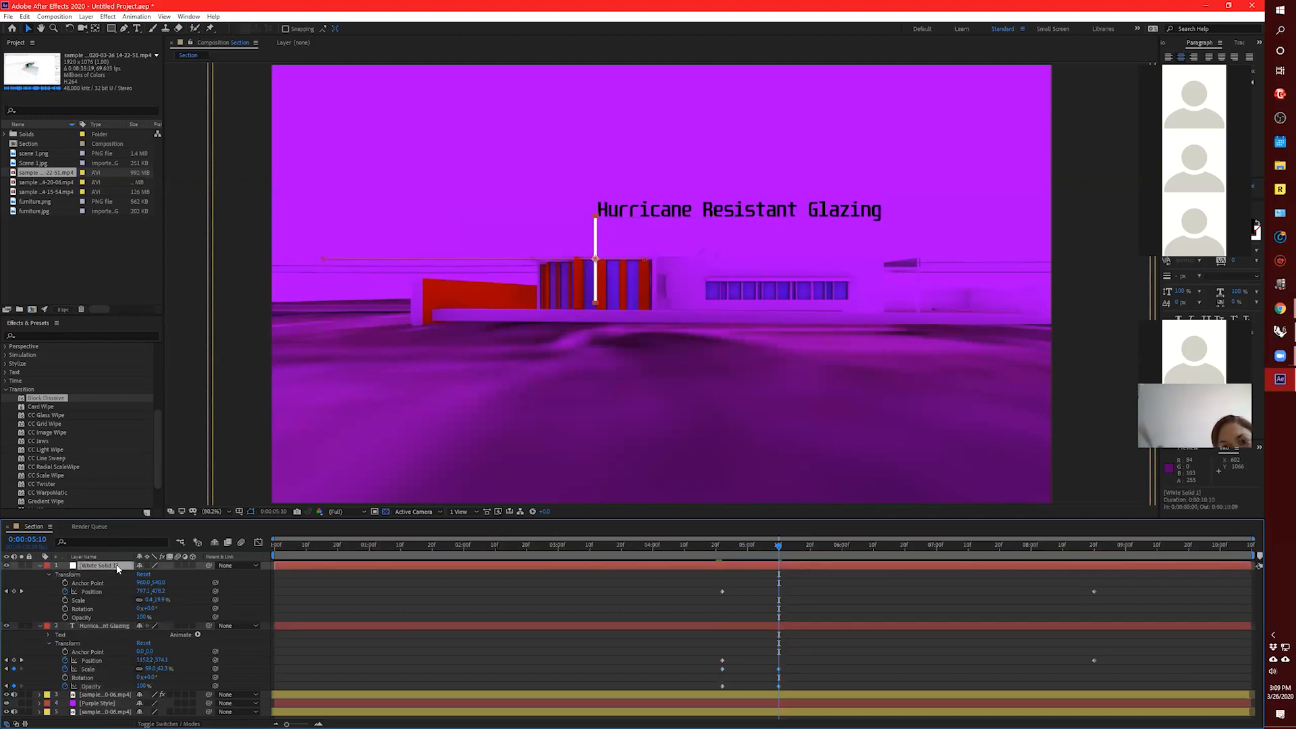
{"action": "key", "text": "ctrl+v"}
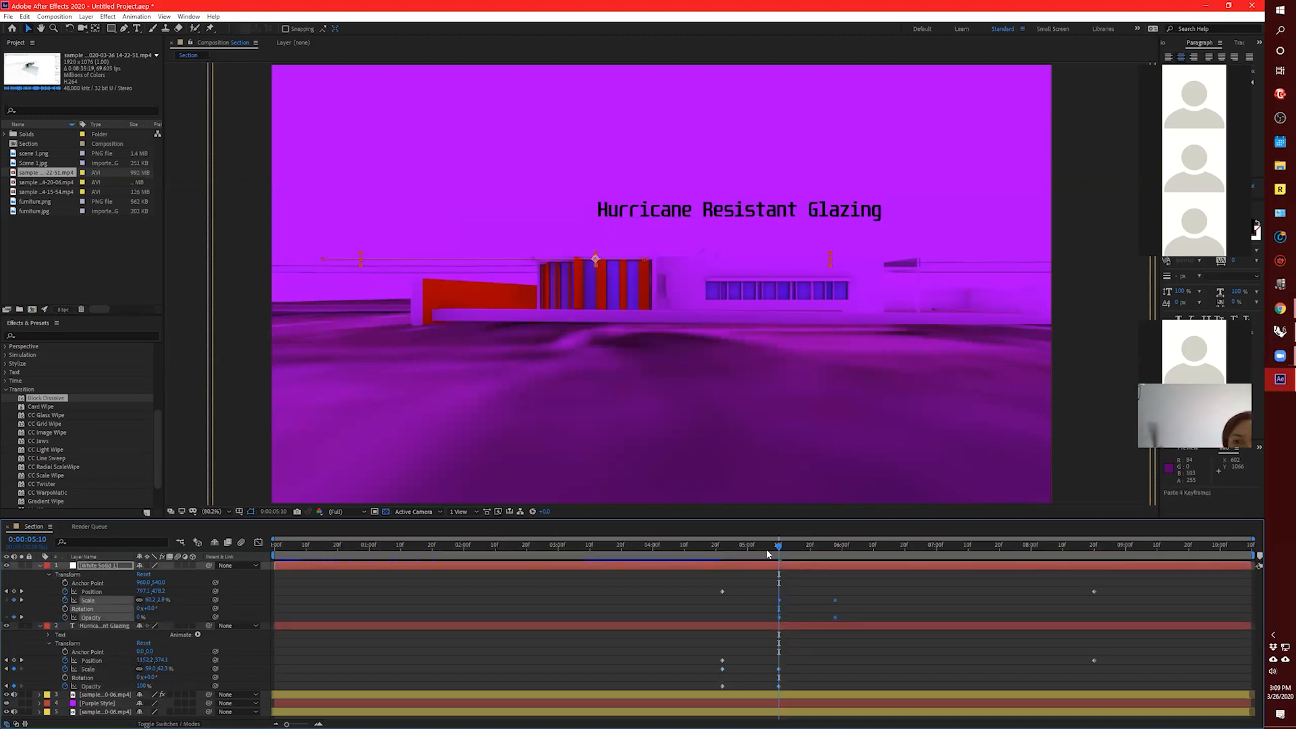
{"action": "mouse_move", "coordinate": [778, 547]}
{"action": "left_mouse_down"}
{"action": "mouse_move", "coordinate": [759, 549]}
{"action": "mouse_move", "coordinate": [823, 557]}
{"action": "mouse_move", "coordinate": [779, 548]}
{"action": "left_mouse_up"}
{"action": "key", "text": "ctrl+z"}
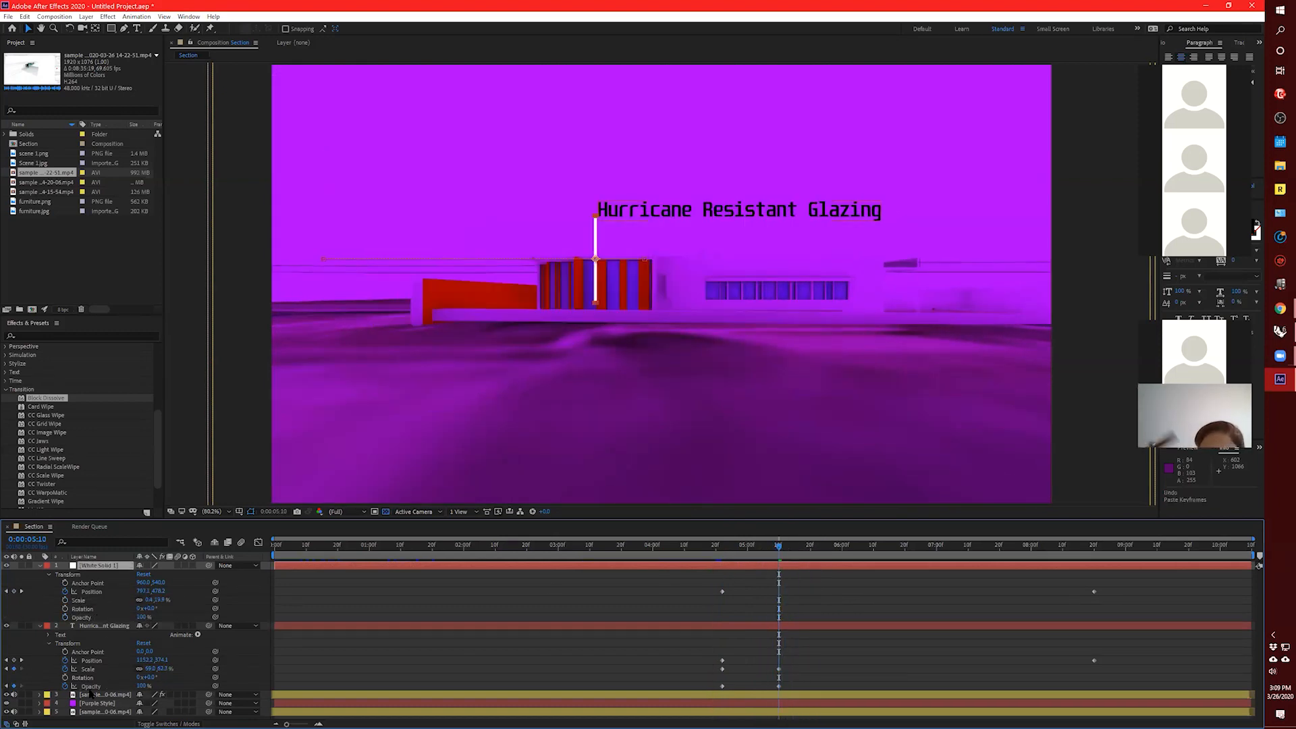
Copy only the text's Opacity keyframes onto the white solid at 0:00:05:10 and preview the fade from 0:00:04:14.
{"action": "left_click", "coordinate": [95, 687]}
{"action": "left_click", "coordinate": [100, 566]}
{"action": "key", "text": "ctrl+v"}
{"action": "left_click", "coordinate": [696, 546]}
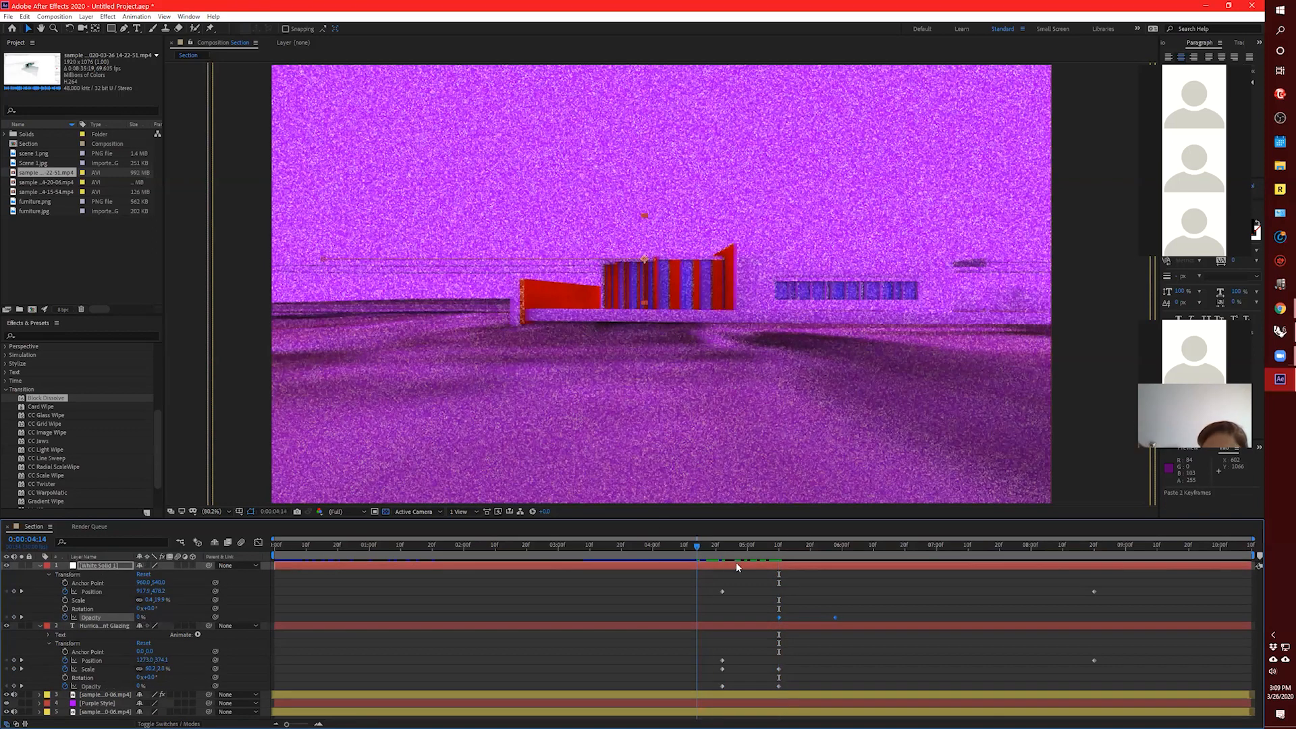
{"action": "key", "text": "space"}
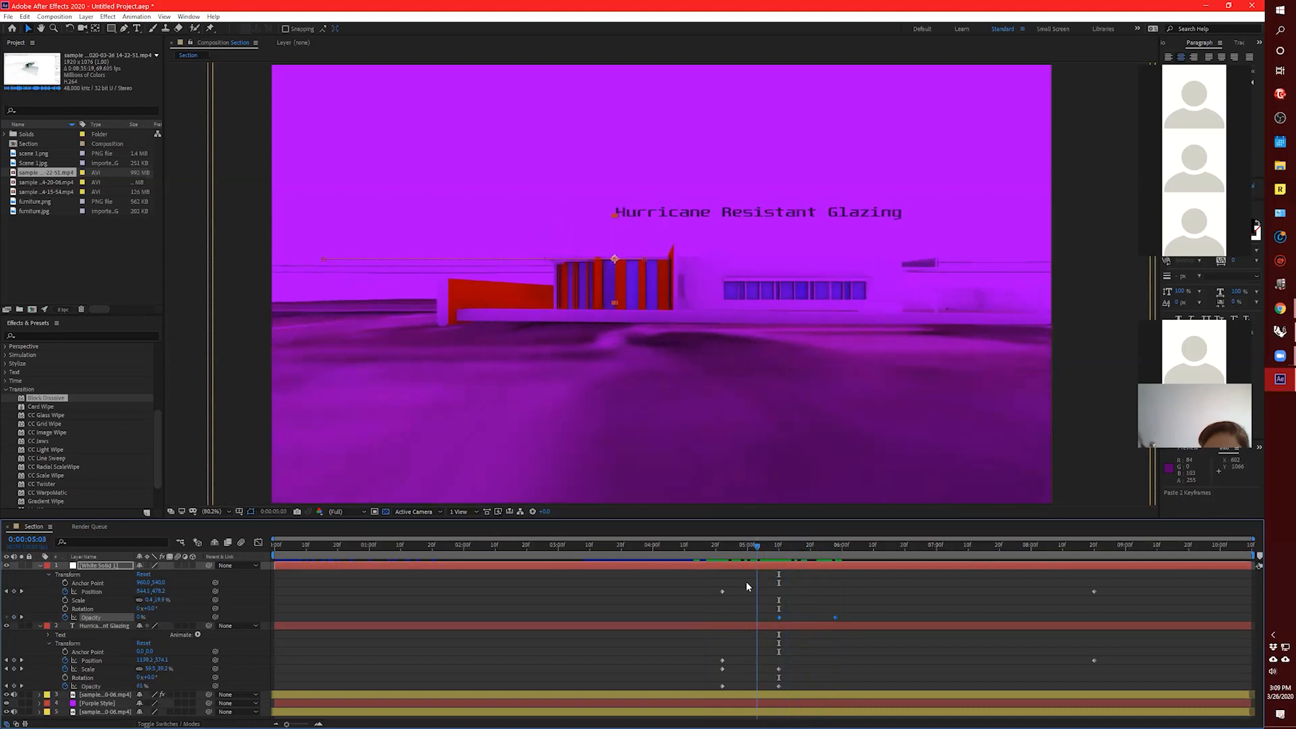
{"action": "key", "text": "space"}
{"action": "key", "text": "space"}
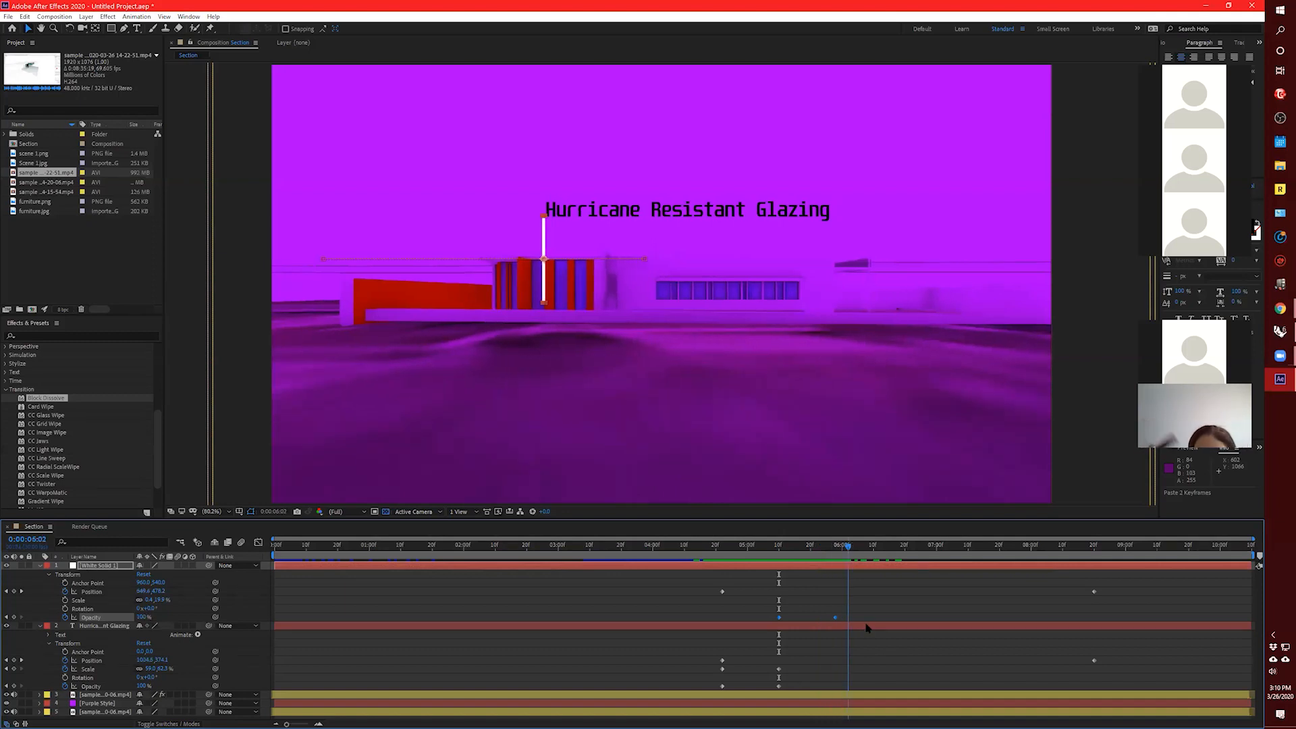
{"action": "key", "text": "space"}
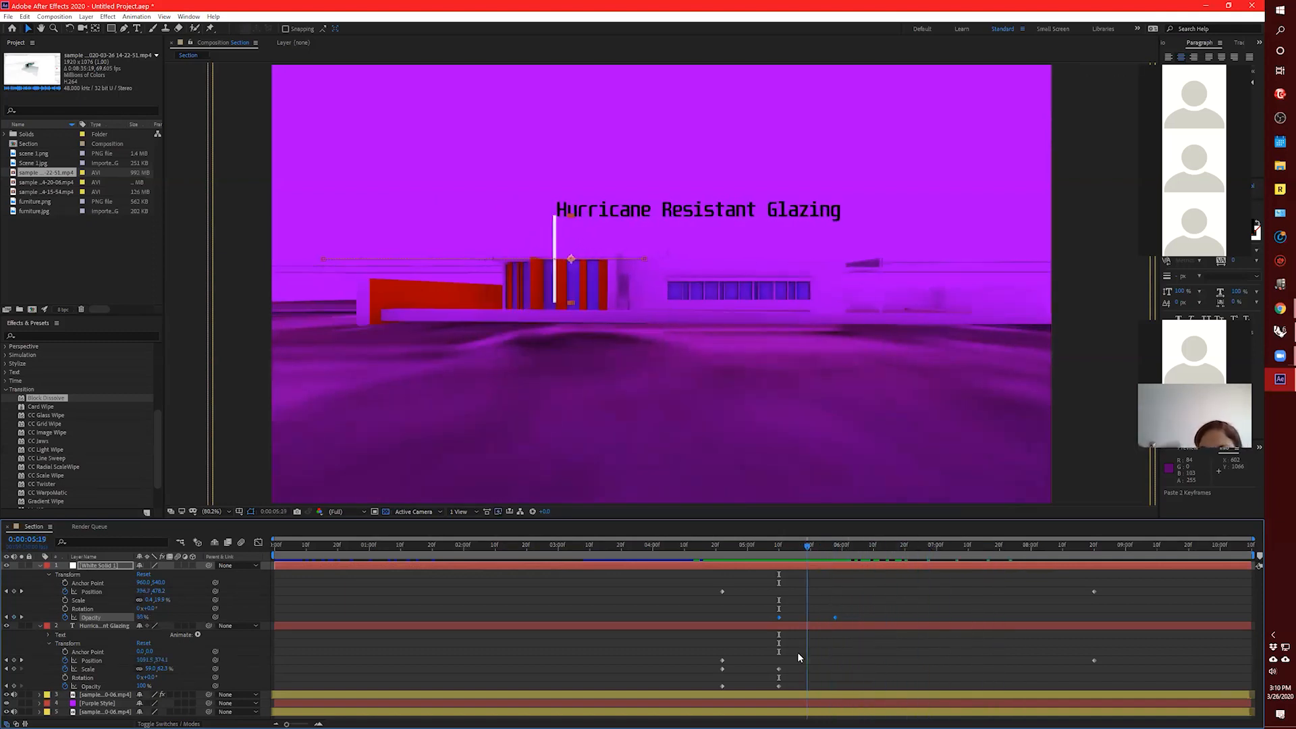
Collapse the white solid and text layers' properties and duplicate the white solid layer.
{"action": "left_click", "coordinate": [91, 568]}
{"action": "left_click", "coordinate": [41, 566]}
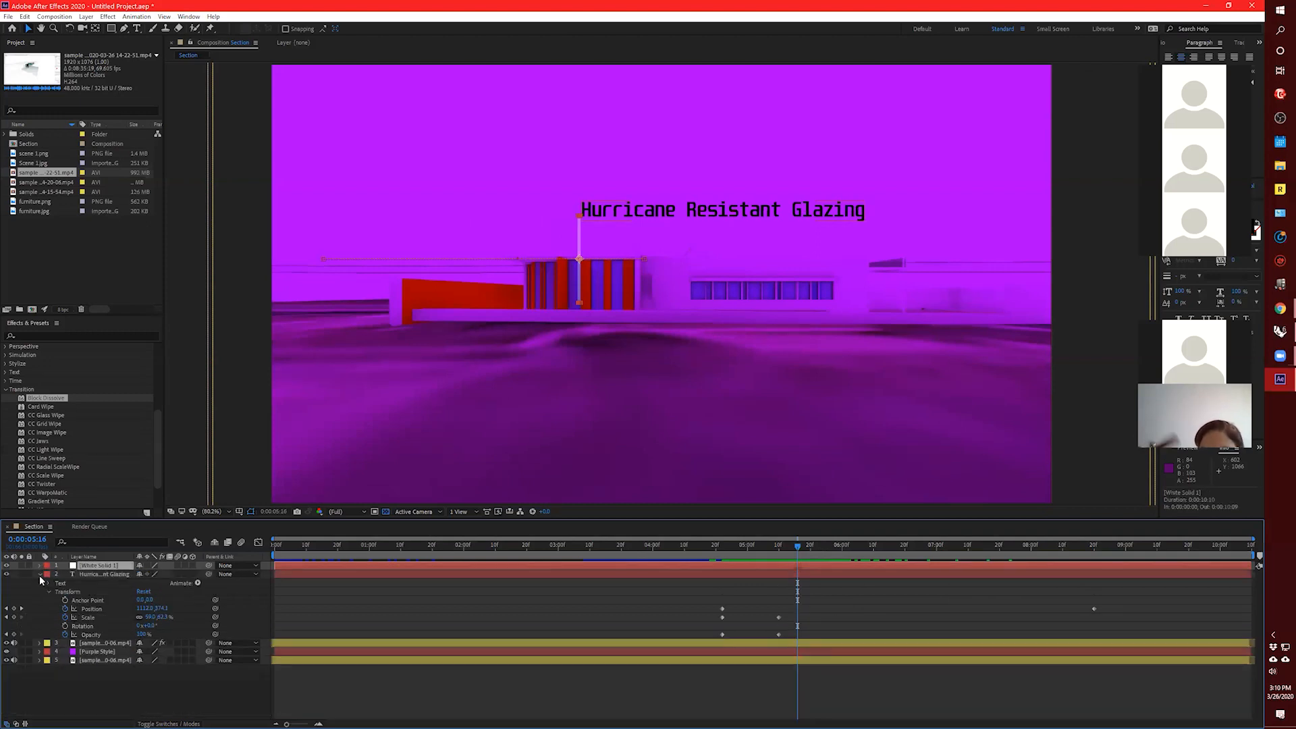
{"action": "left_click", "coordinate": [40, 574]}
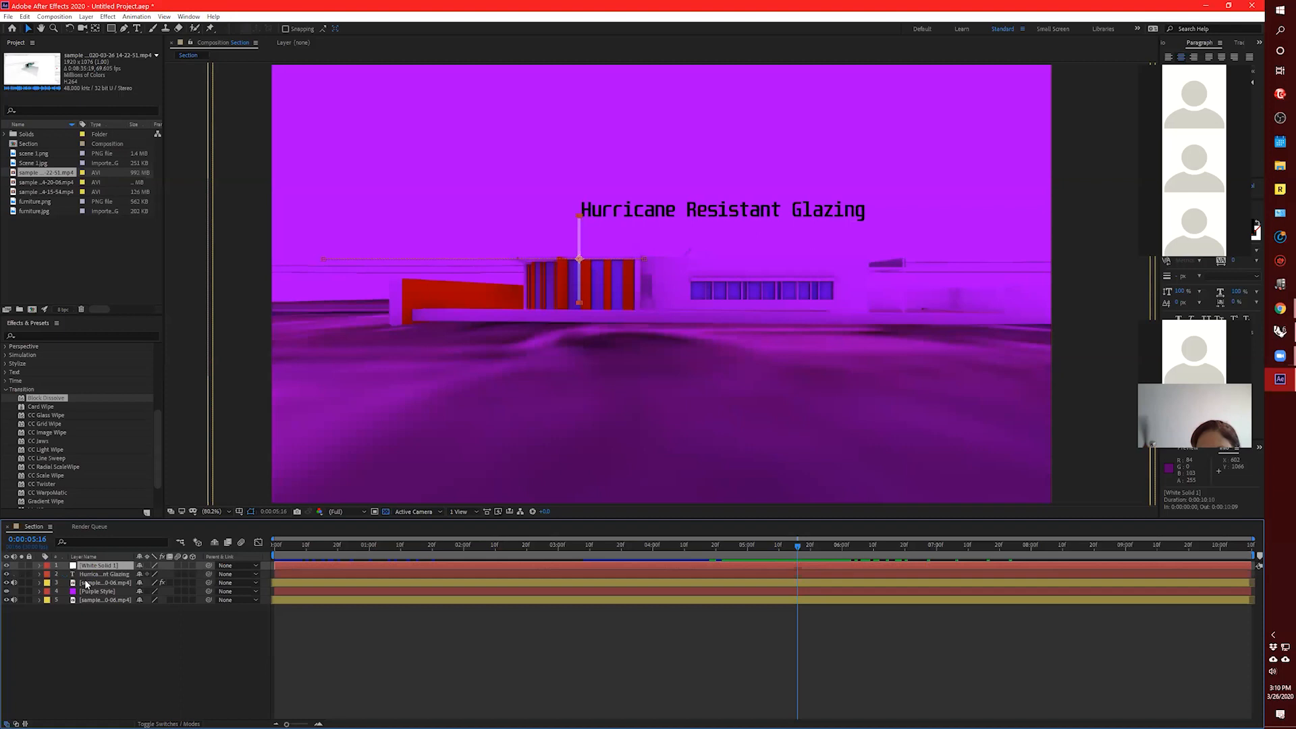
{"action": "key", "text": "ctrl+d"}
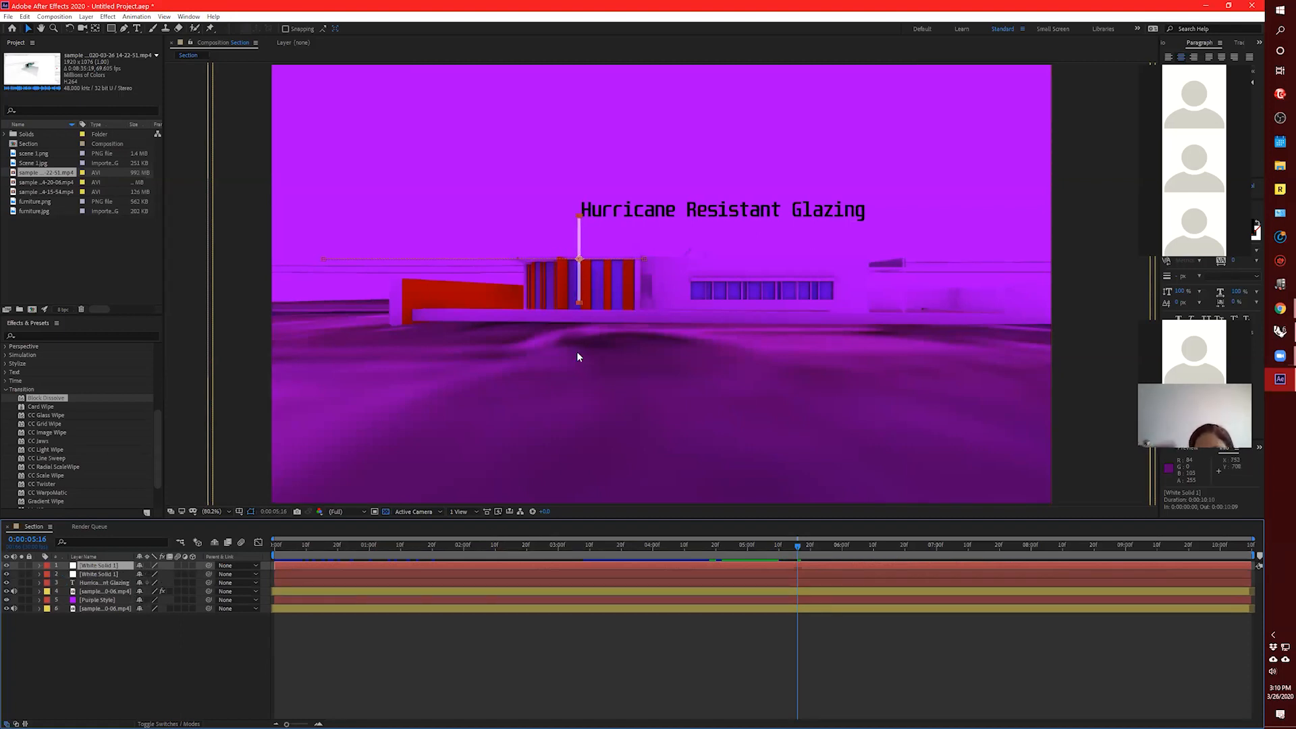
Go to 0:00:05:19 and set the duplicated white solid's rotation to 90°.
{"action": "mouse_move", "coordinate": [796, 541]}
{"action": "left_mouse_down"}
{"action": "mouse_move", "coordinate": [715, 544]}
{"action": "mouse_move", "coordinate": [808, 548]}
{"action": "left_mouse_up"}
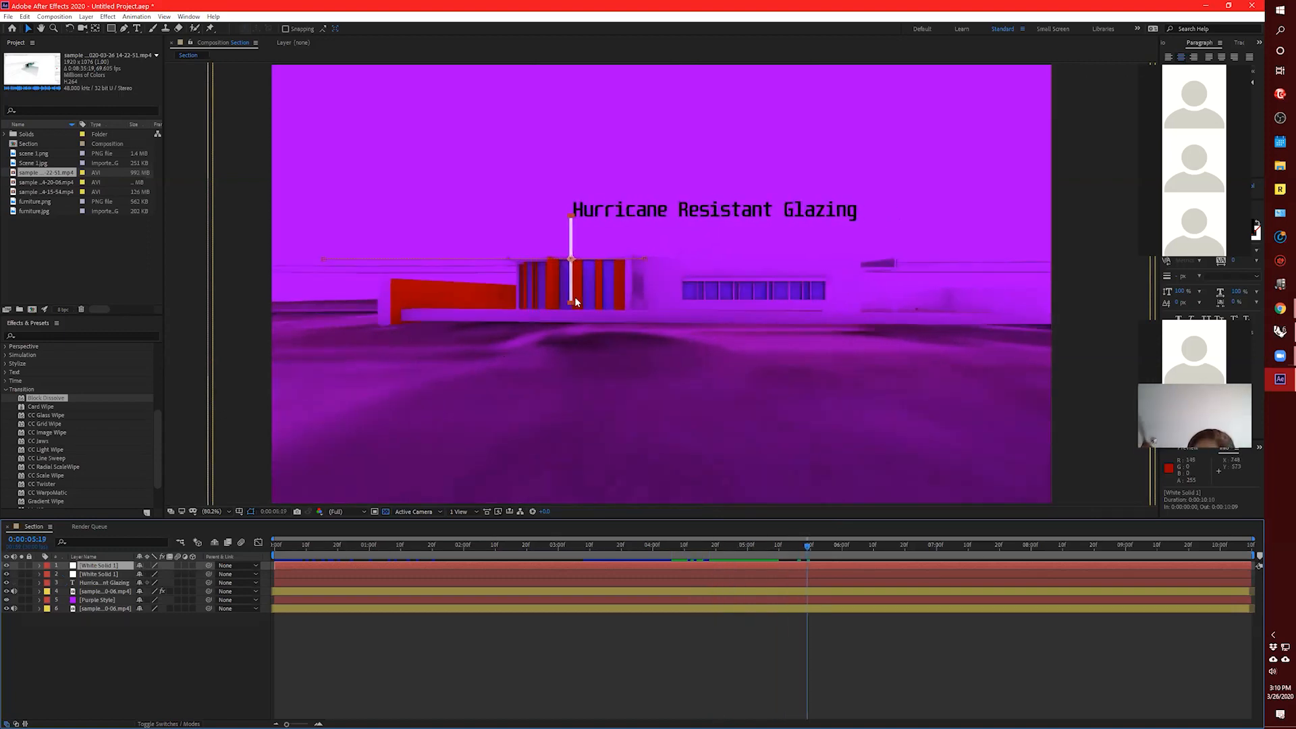
{"action": "left_click", "coordinate": [35, 566]}
{"action": "left_click", "coordinate": [39, 566]}
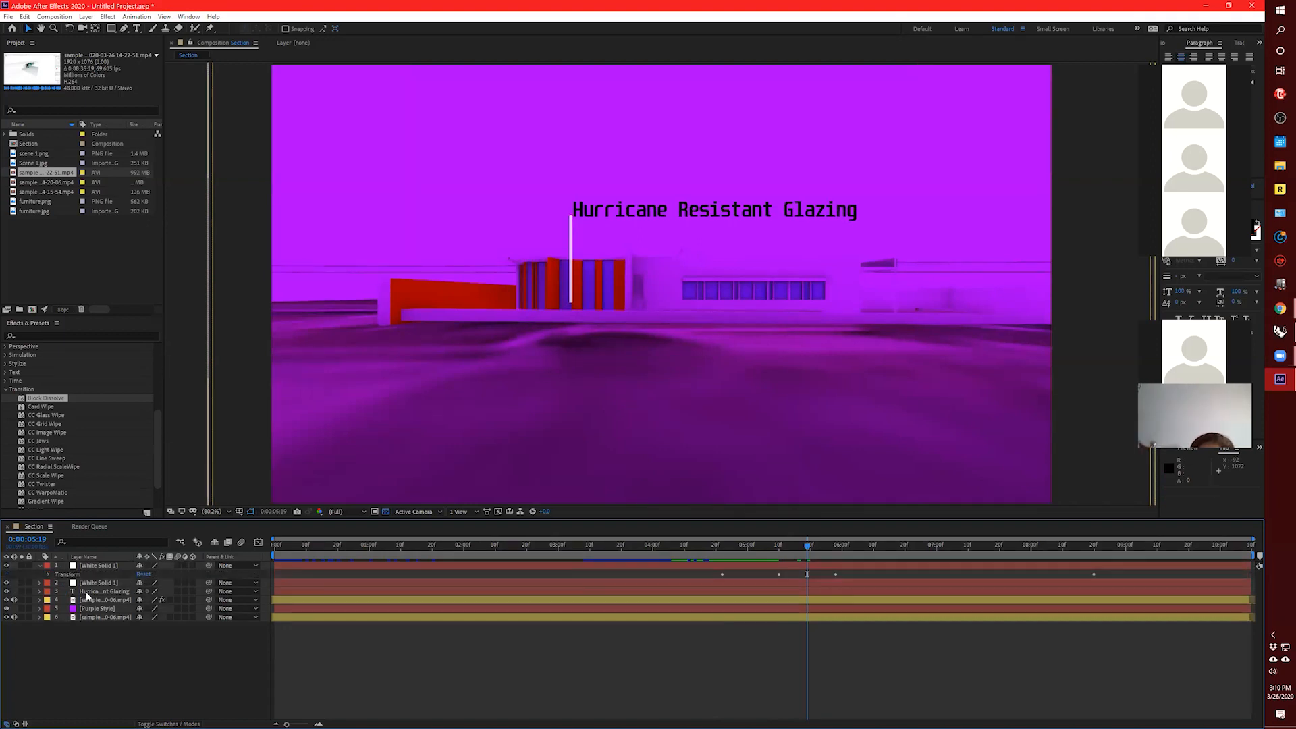
{"action": "left_click", "coordinate": [49, 575]}
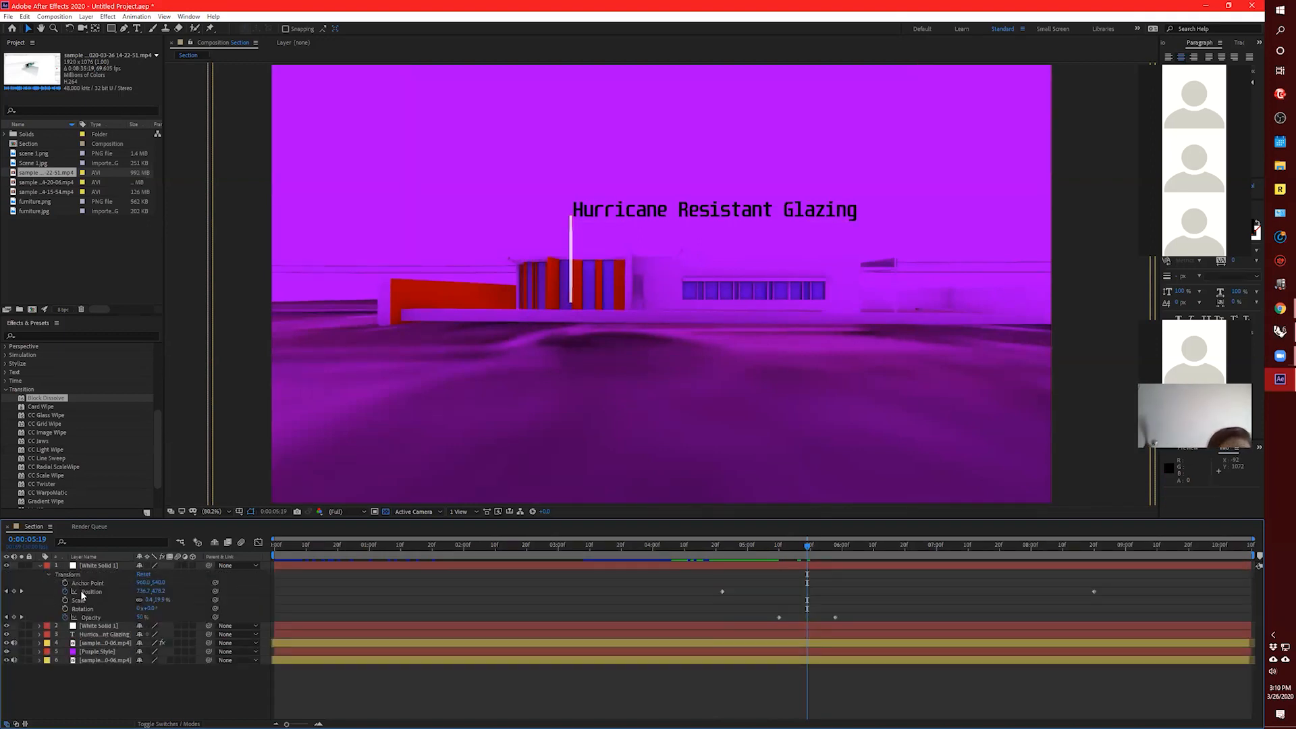
{"action": "left_click_drag", "start_coordinate": [151, 607], "coordinate": [199, 610]}
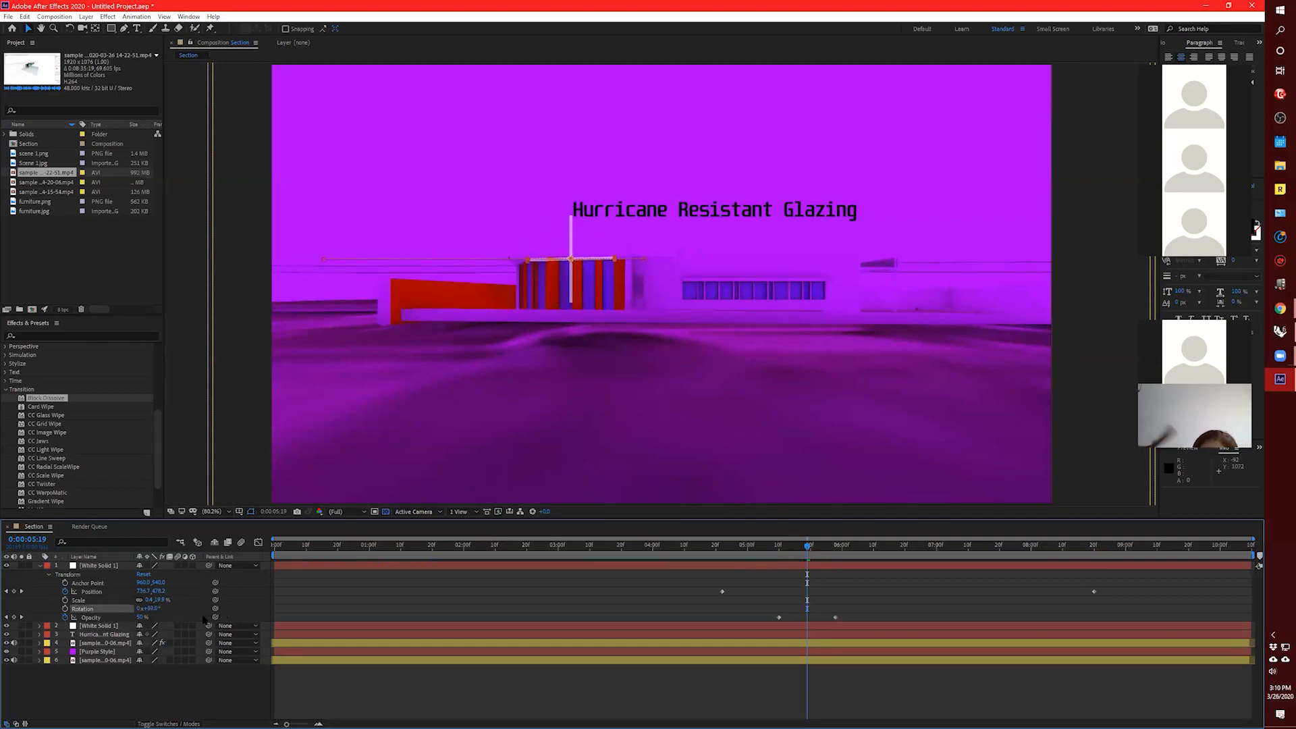
{"action": "left_click", "coordinate": [153, 608]}
{"action": "type", "text": "90"}
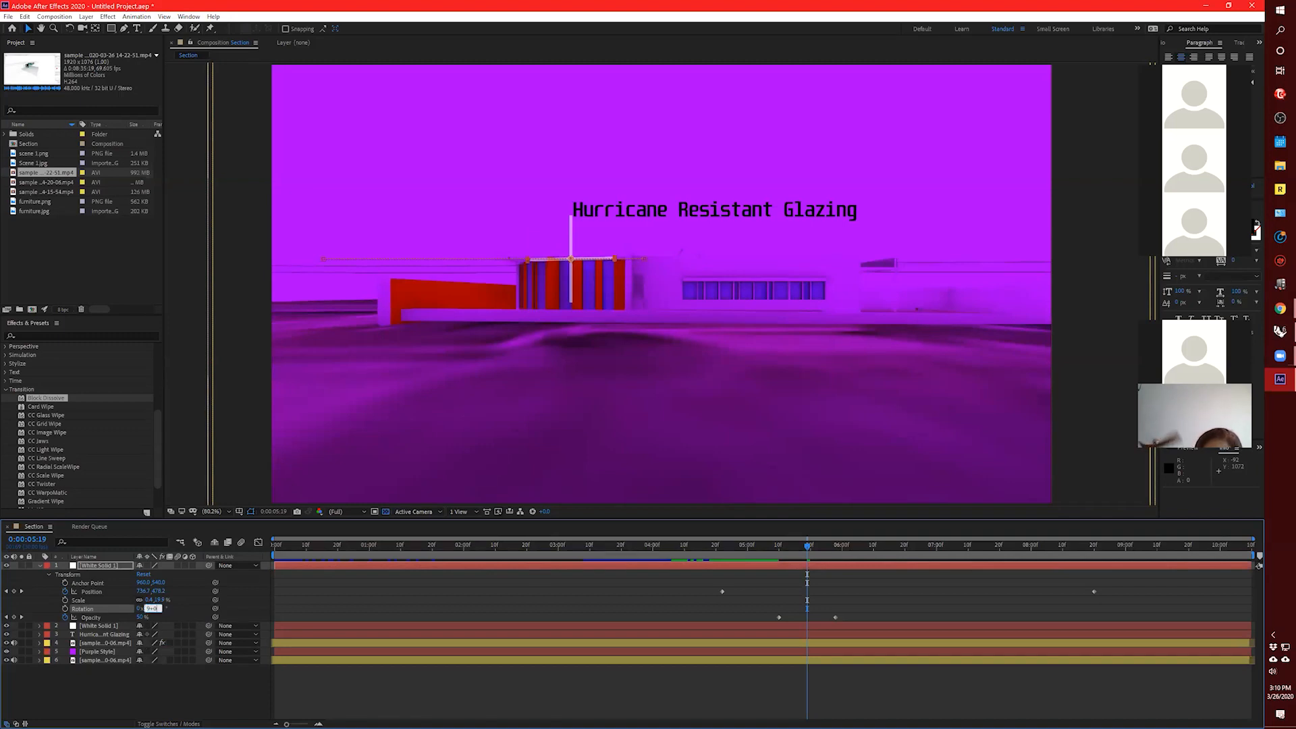
{"action": "key", "text": "Return"}
{"action": "left_click", "coordinate": [151, 608]}
{"action": "type", "text": "90"}
{"action": "key", "text": "Return"}
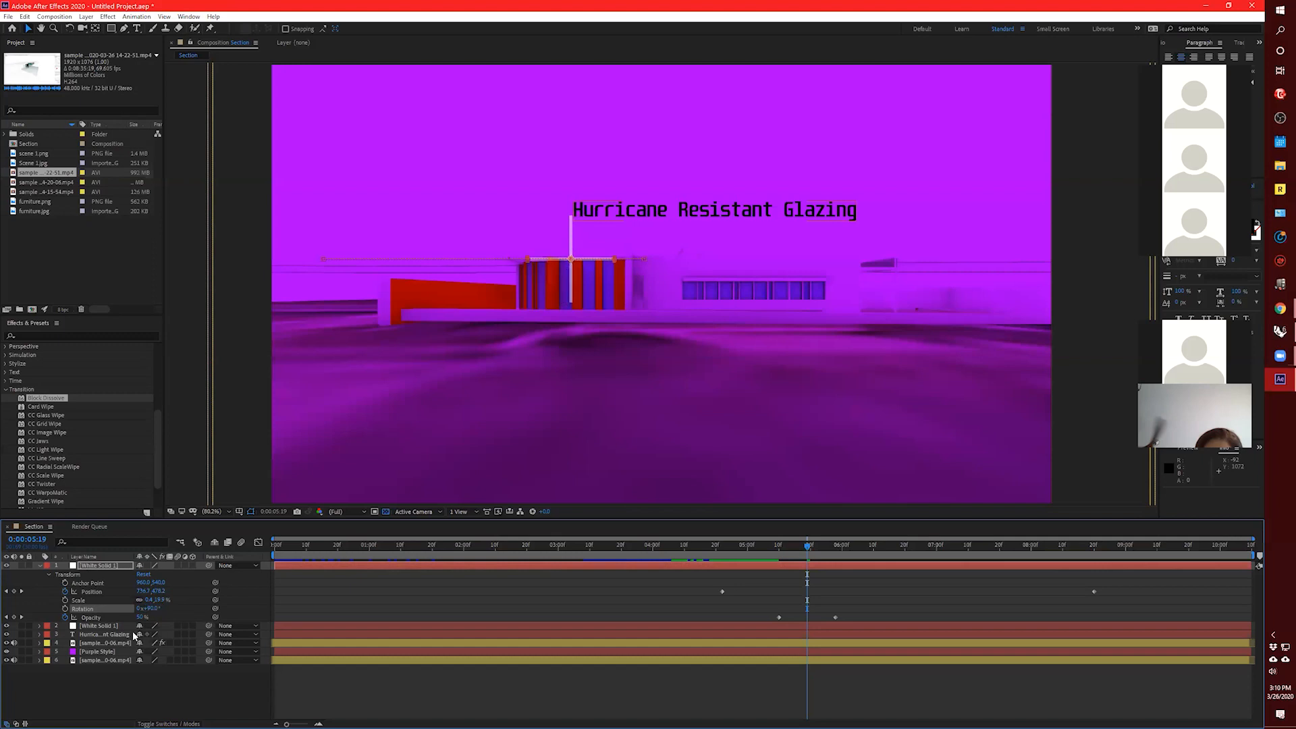
Place the horizontal line under the label at 0:00:05:19, moving its first Position keyframe to 1464.1, 379.7 and its last to 512.6, 382.2.
{"action": "mouse_move", "coordinate": [823, 545]}
{"action": "left_mouse_down"}
{"action": "mouse_move", "coordinate": [696, 540]}
{"action": "mouse_move", "coordinate": [808, 545]}
{"action": "left_mouse_up"}
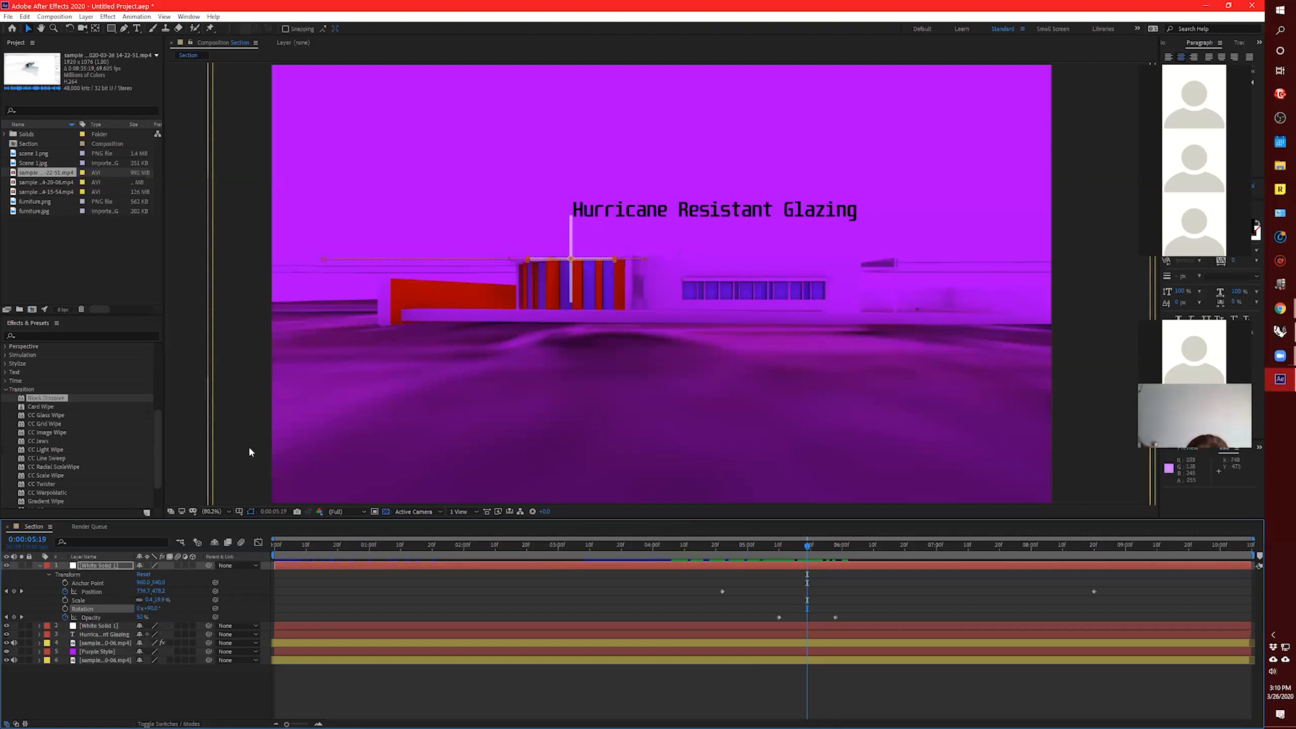
{"action": "left_click", "coordinate": [94, 591]}
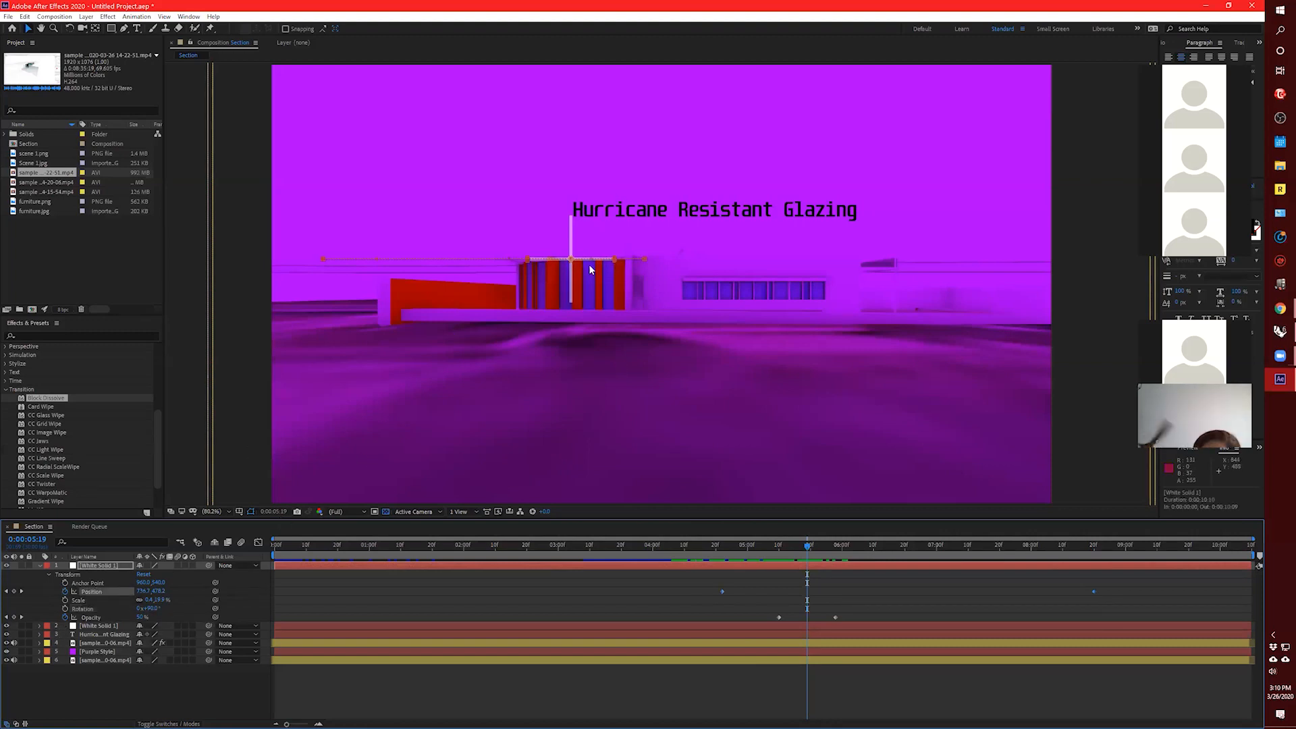
{"action": "left_click_drag", "start_coordinate": [591, 250], "coordinate": [865, 217]}
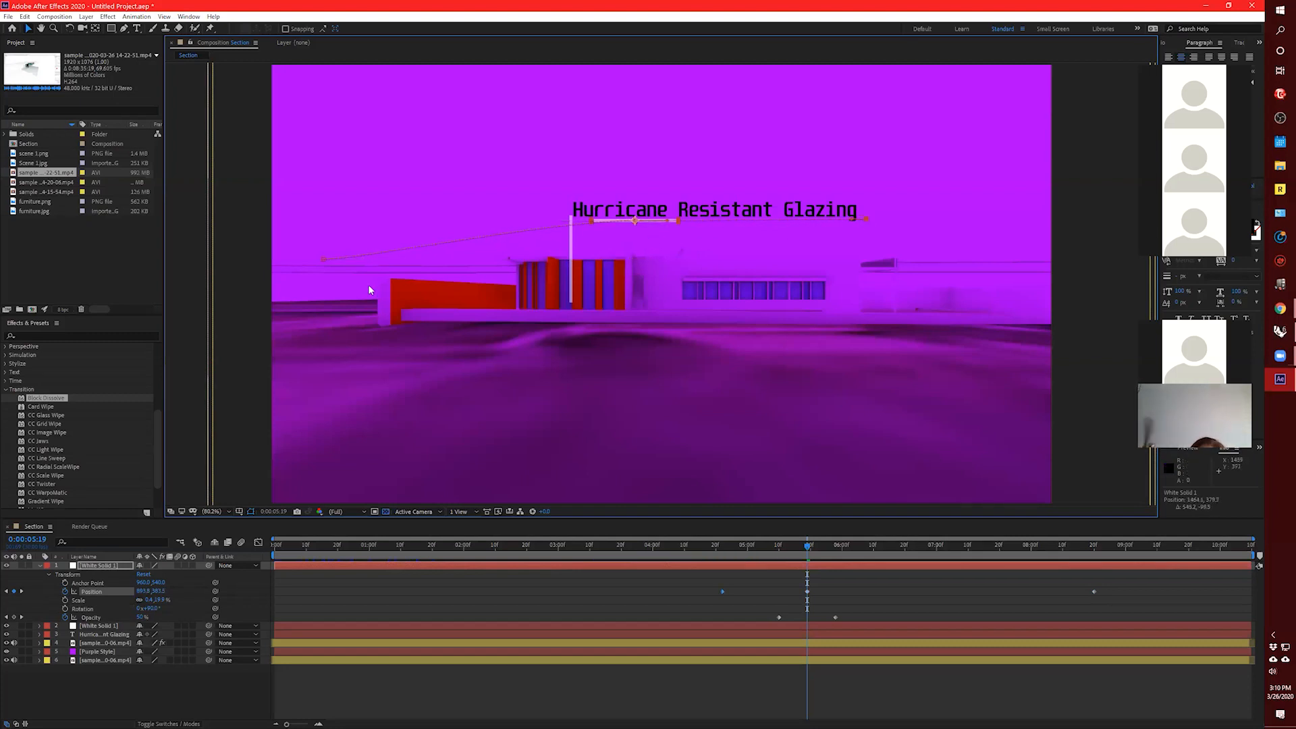
{"action": "left_click_drag", "start_coordinate": [325, 260], "coordinate": [567, 221]}
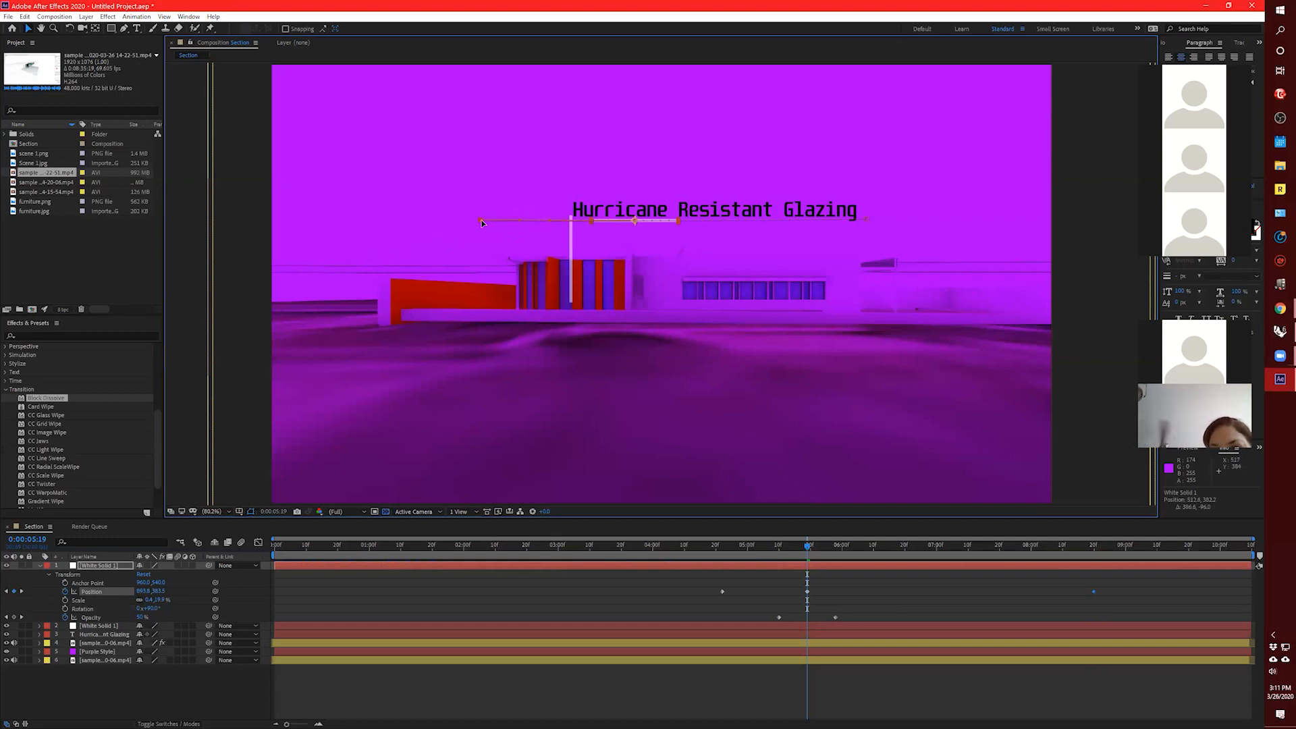
Play the composition from 0:00:02:09 and again from 0:00:01:13 to check how both lines follow the label.
{"action": "left_click_drag", "start_coordinate": [800, 549], "coordinate": [492, 627]}
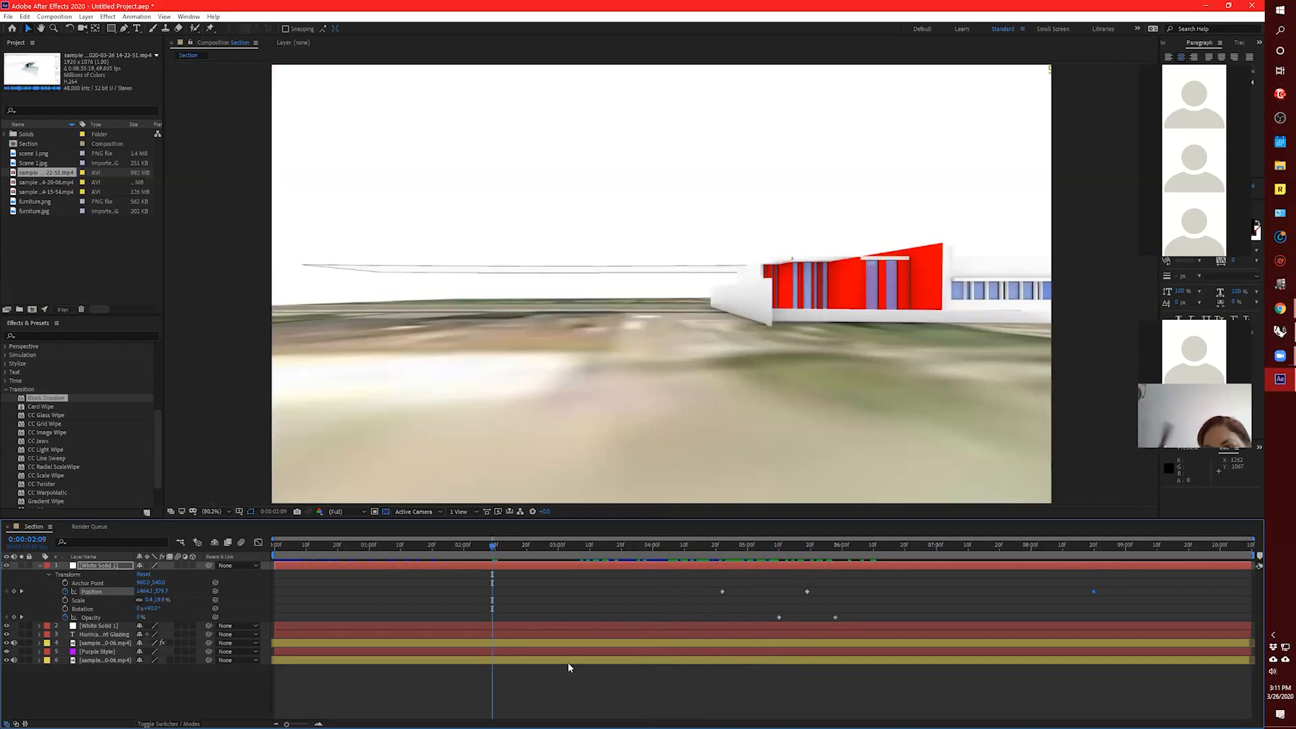
{"action": "key", "text": "space"}
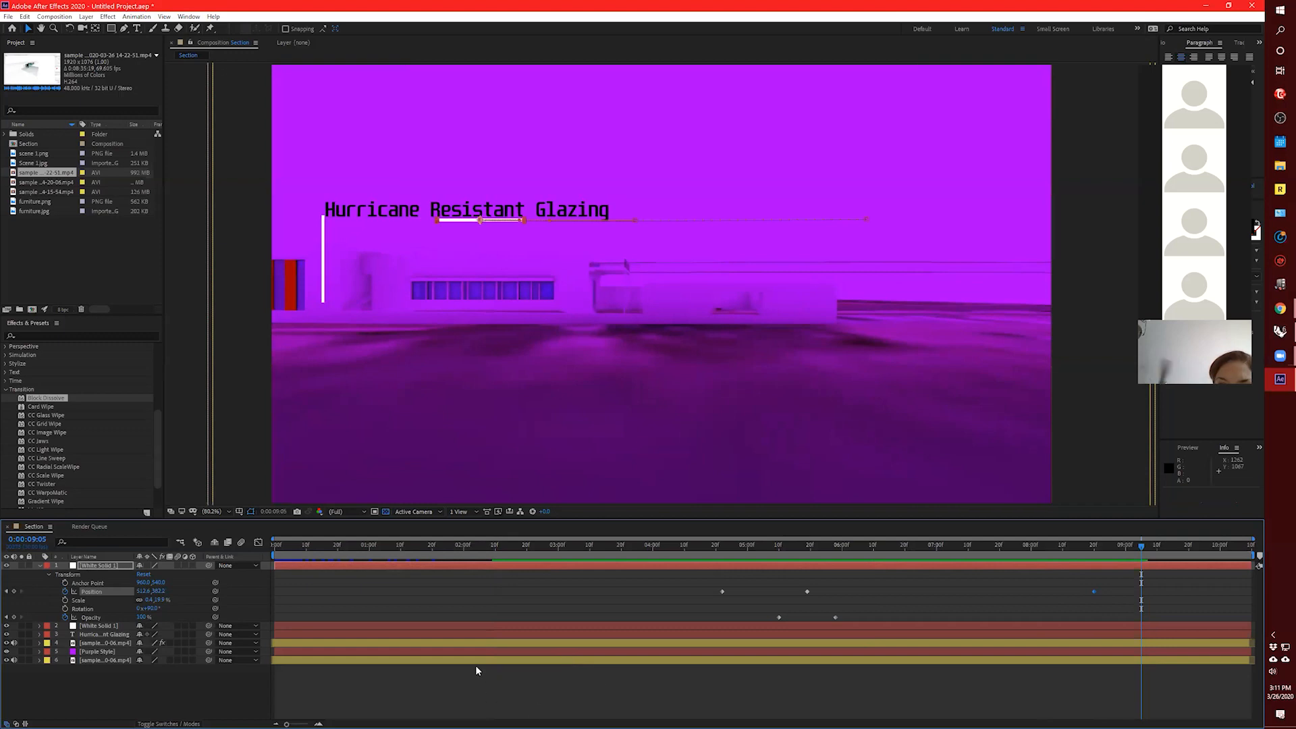
{"action": "key", "text": "space"}
{"action": "left_click", "coordinate": [400, 546]}
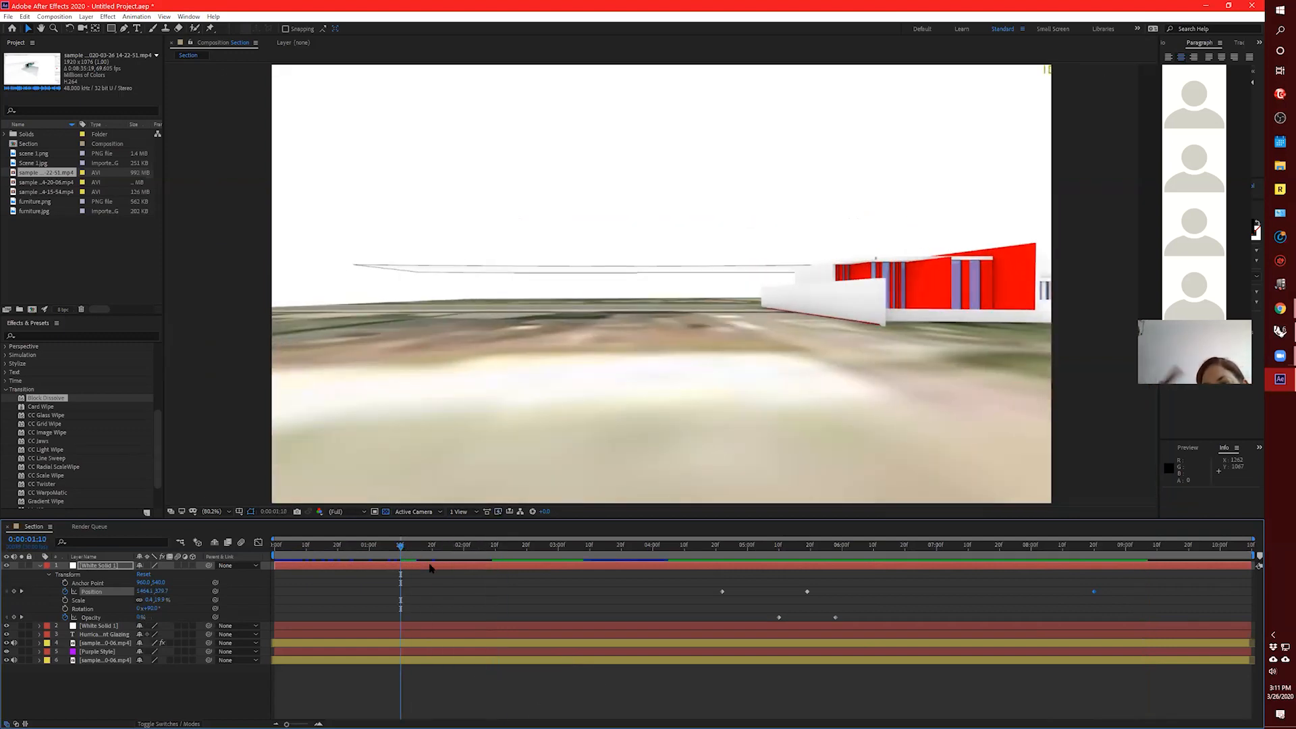
{"action": "key", "text": "Page_Down"}
{"action": "key", "text": "Page_Down"}
{"action": "key", "text": "Page_Down"}
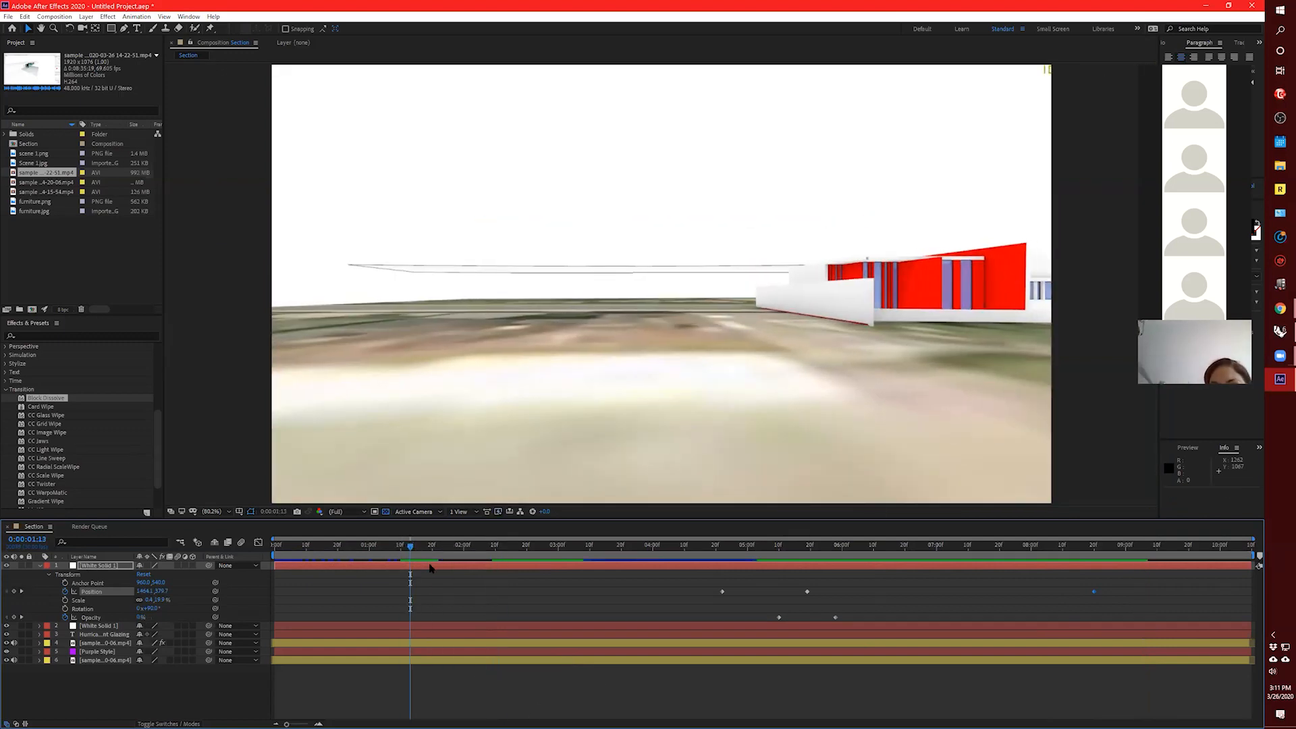
{"action": "key", "text": "space"}
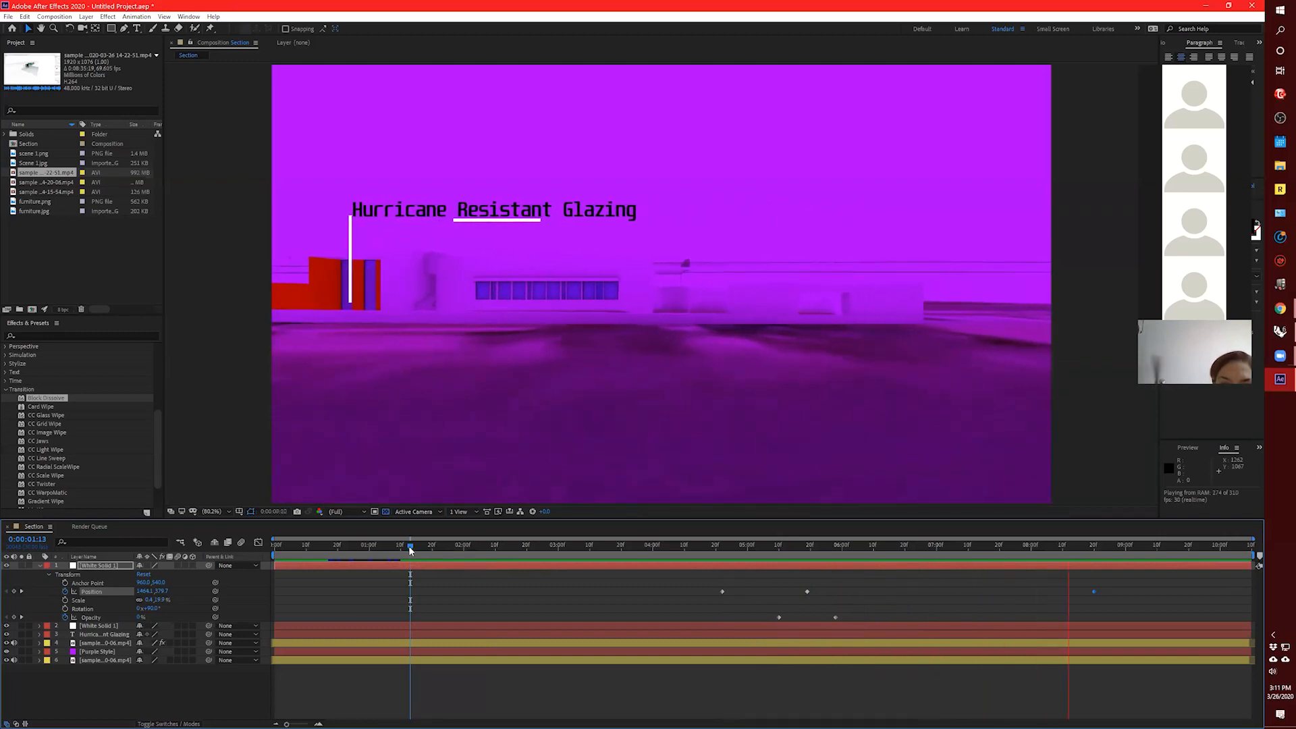
{"action": "key", "text": "space"}
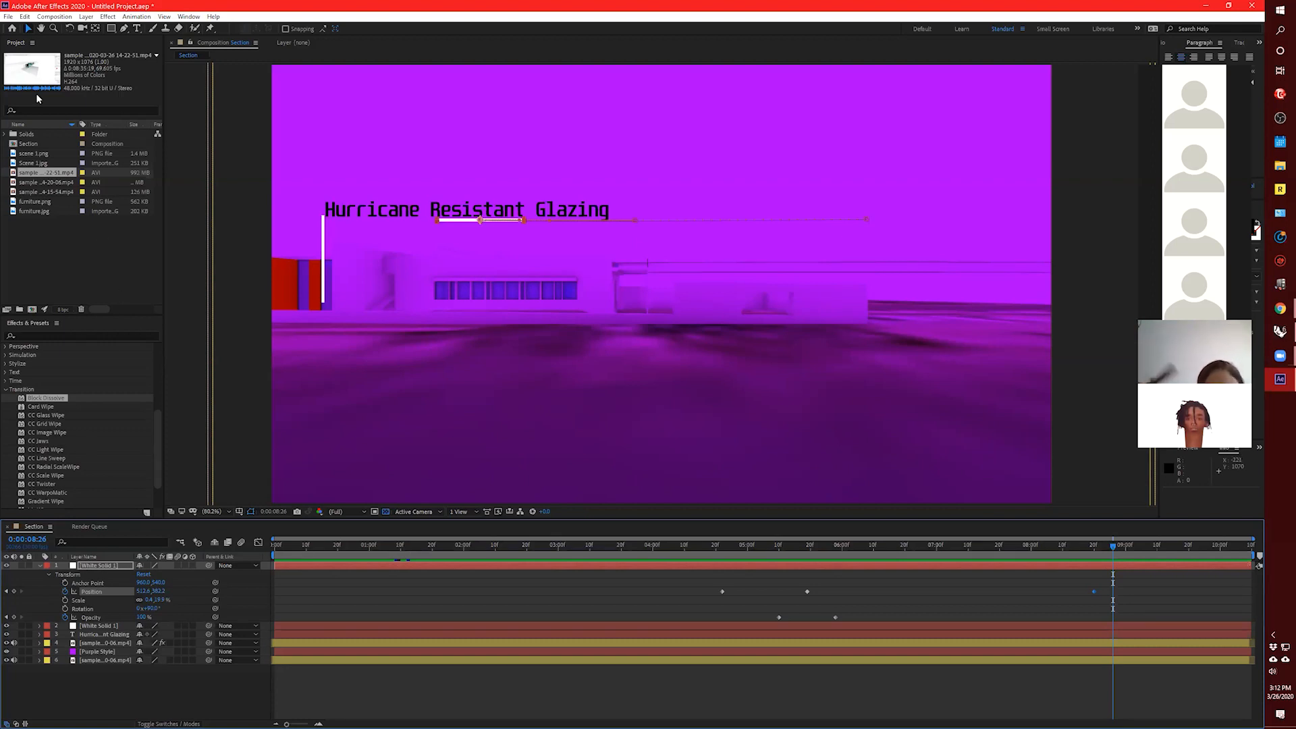
Add the Section composition to the Render Queue for export.
{"action": "left_click", "coordinate": [8, 16]}
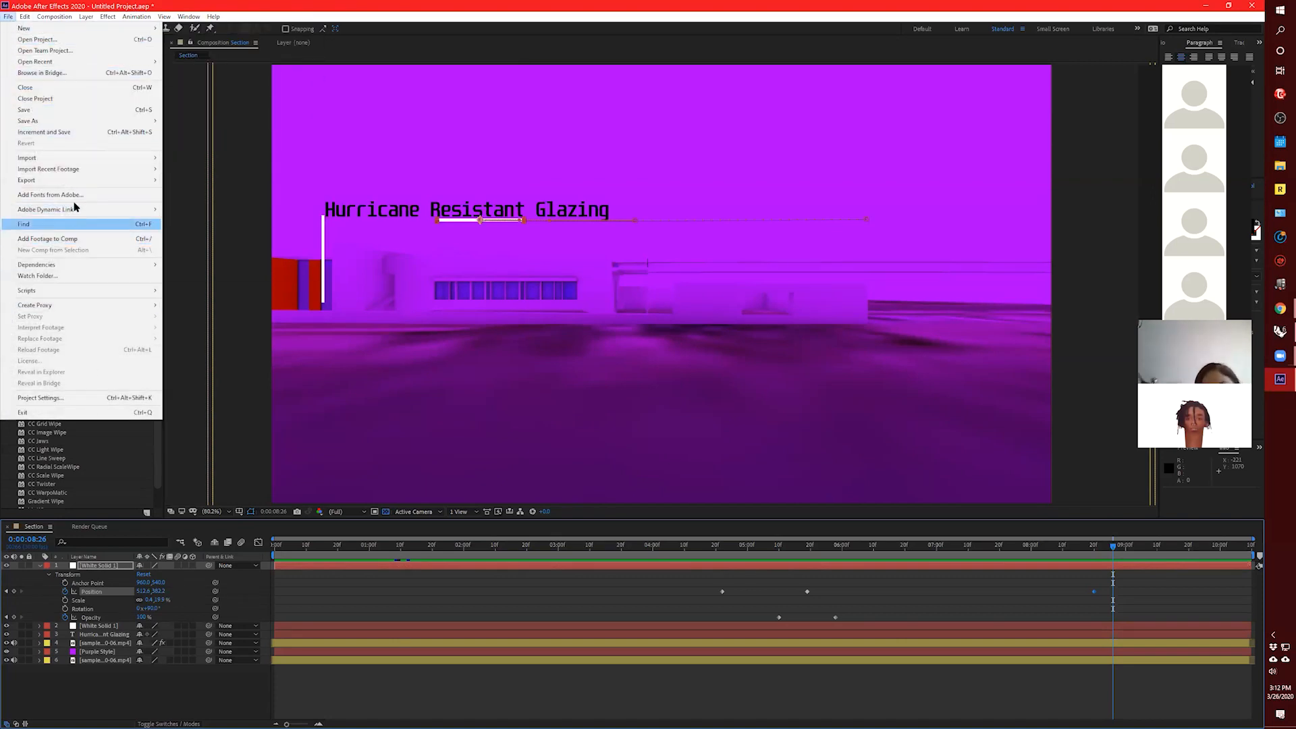
{"action": "mouse_move", "coordinate": [170, 184]}
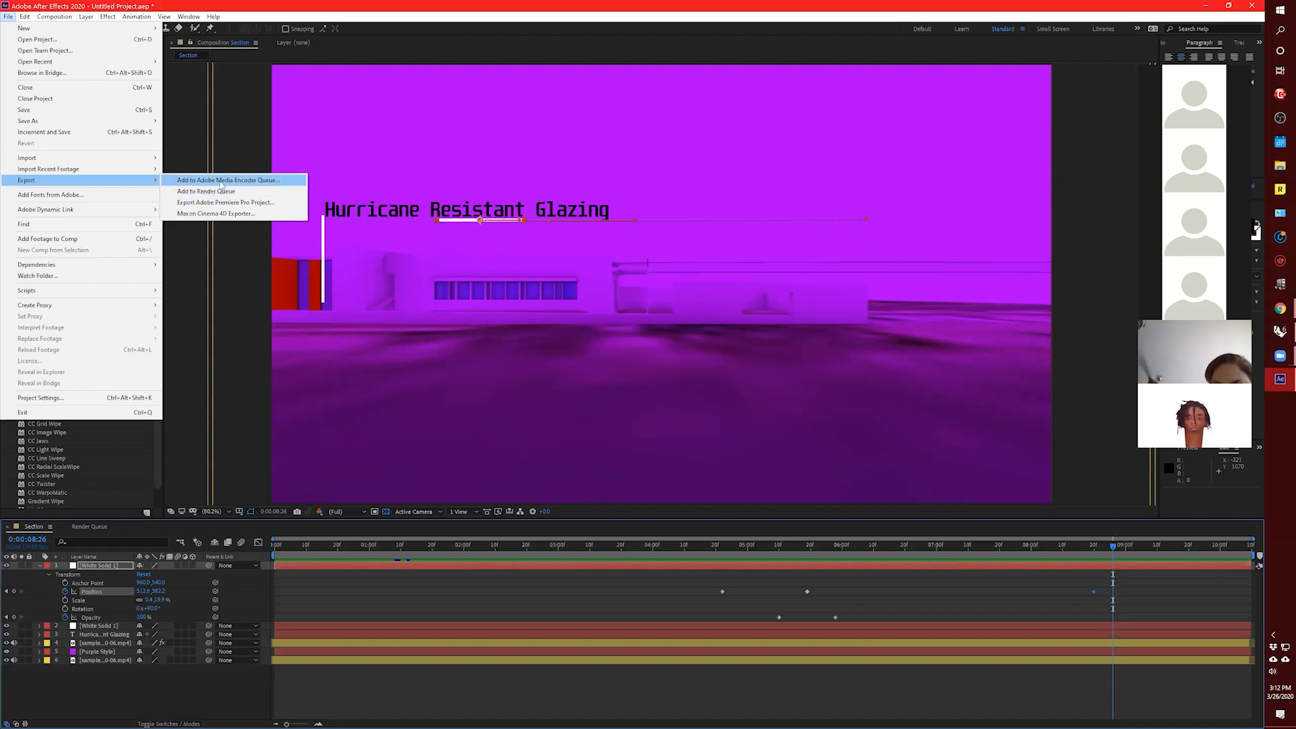
{"action": "left_click", "coordinate": [204, 193]}
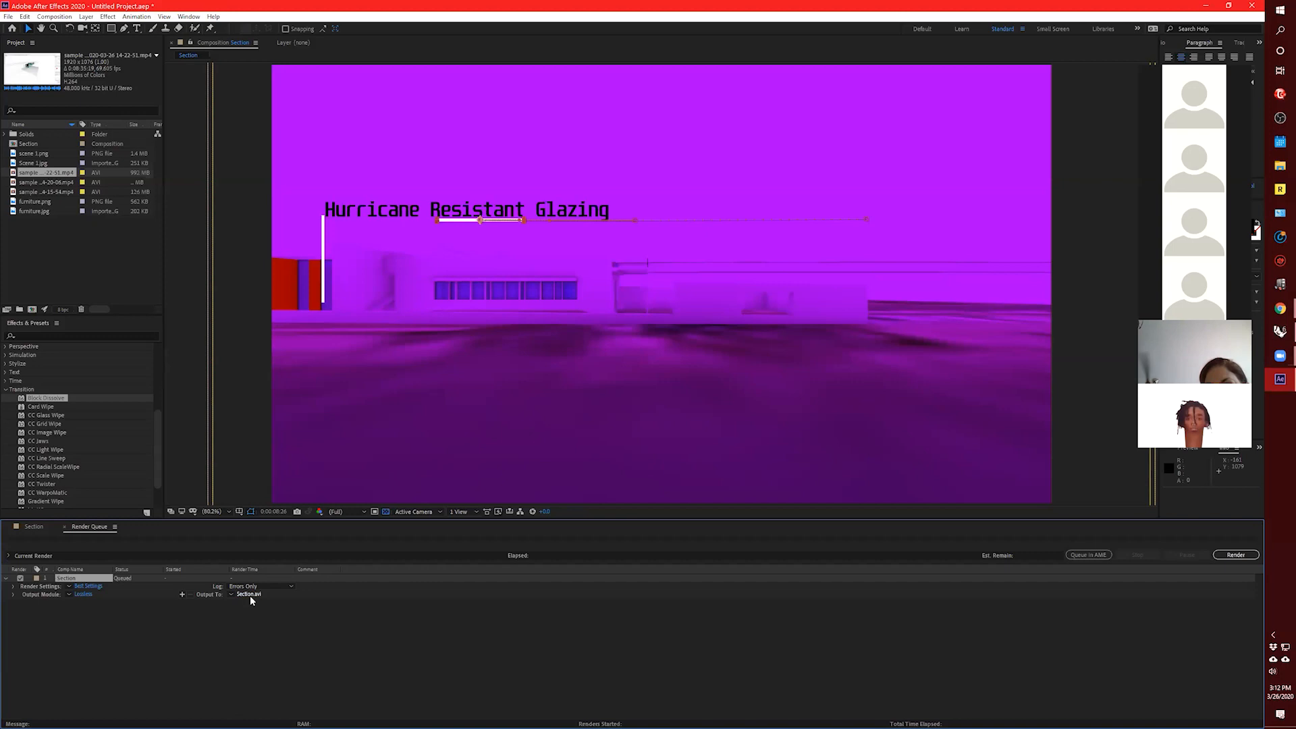
Return to the Section timeline and scrub from the start to 0:00:05:20 to review the label animation.
{"action": "left_click", "coordinate": [31, 527]}
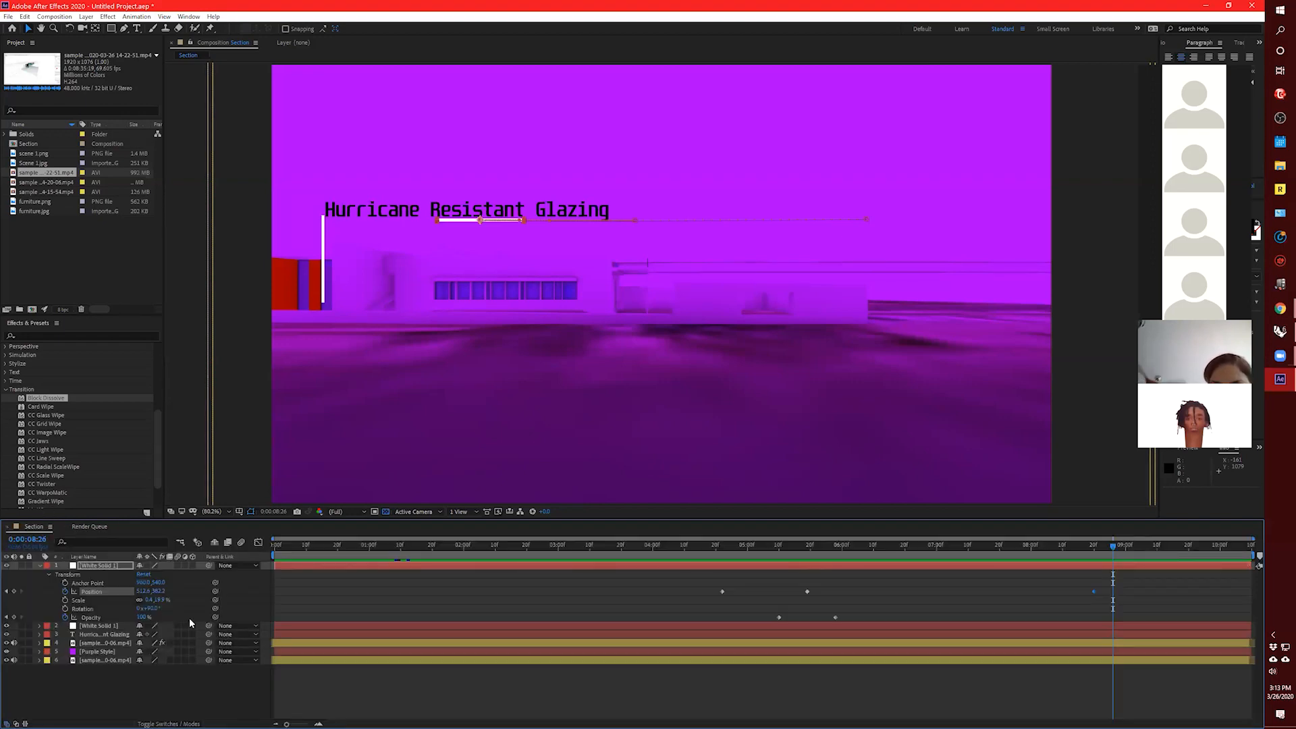
{"action": "left_click", "coordinate": [277, 545]}
{"action": "left_click_drag", "start_coordinate": [276, 544], "coordinate": [814, 584]}
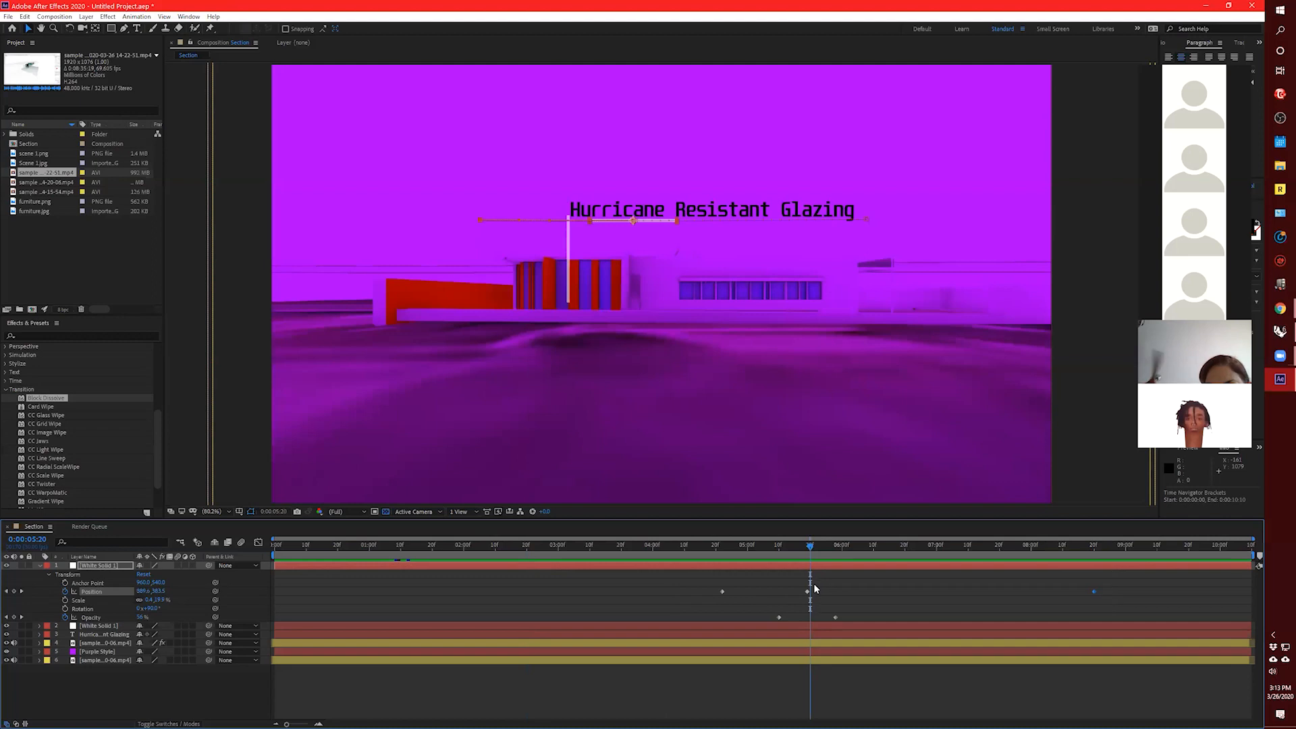